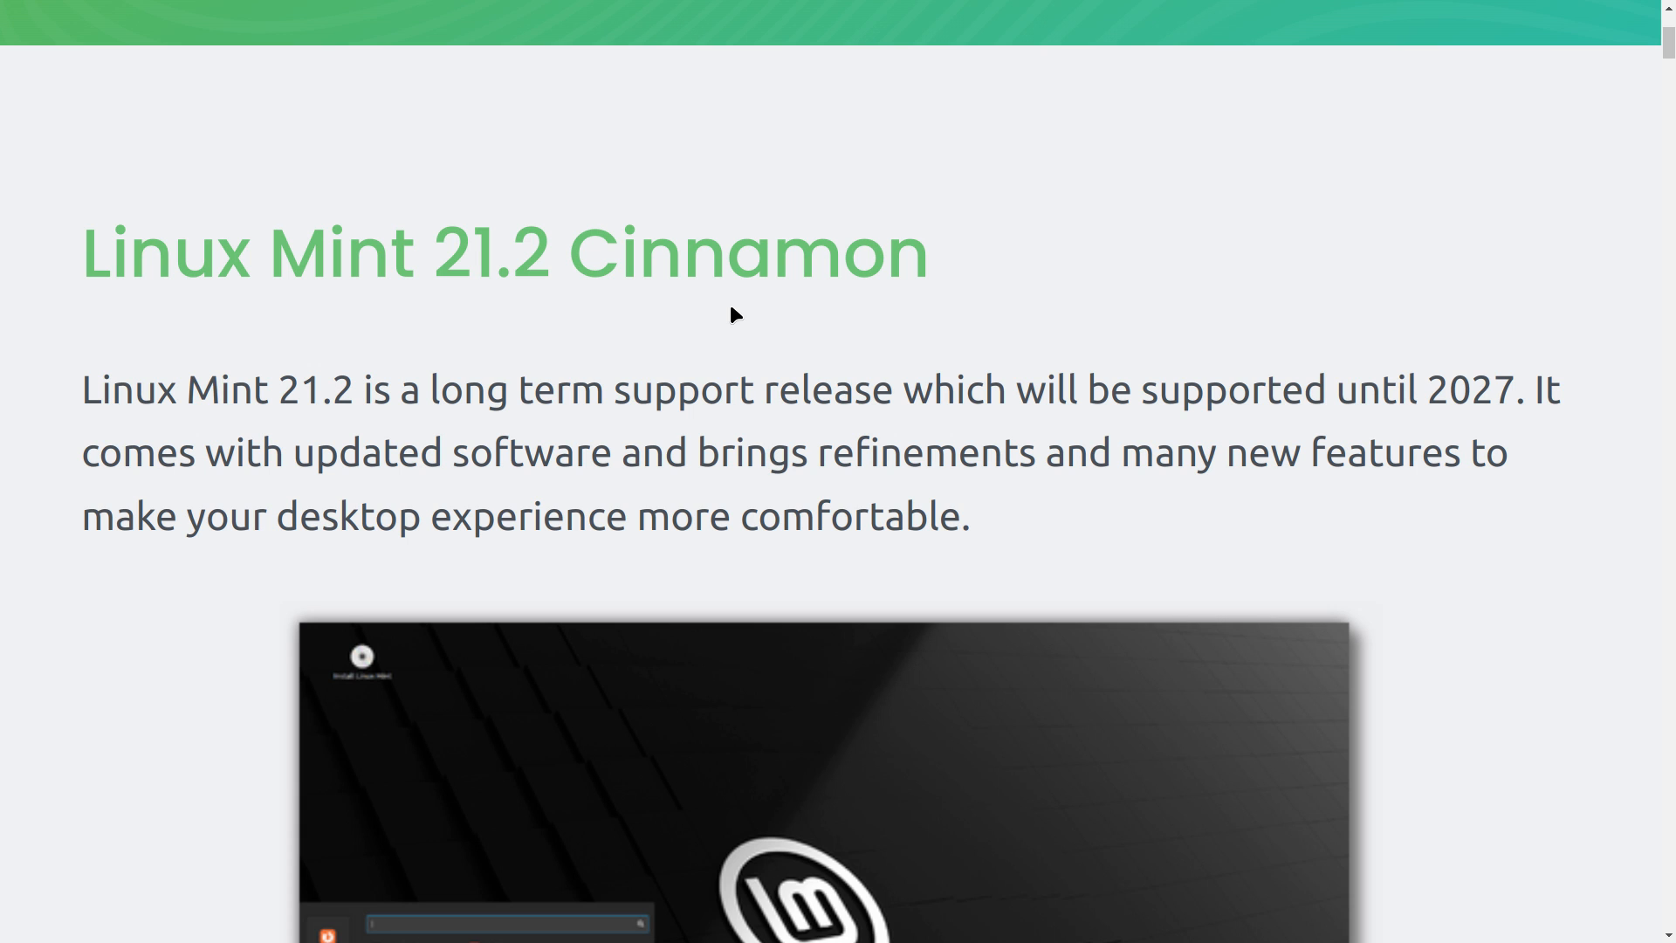
# Read the Linux Mint 21.2 Cinnamon introduction and the Slick Greeter section covering keyboard layouts, touchpad support and the password revealer
pyautogui.scroll(-5, 730, 309)
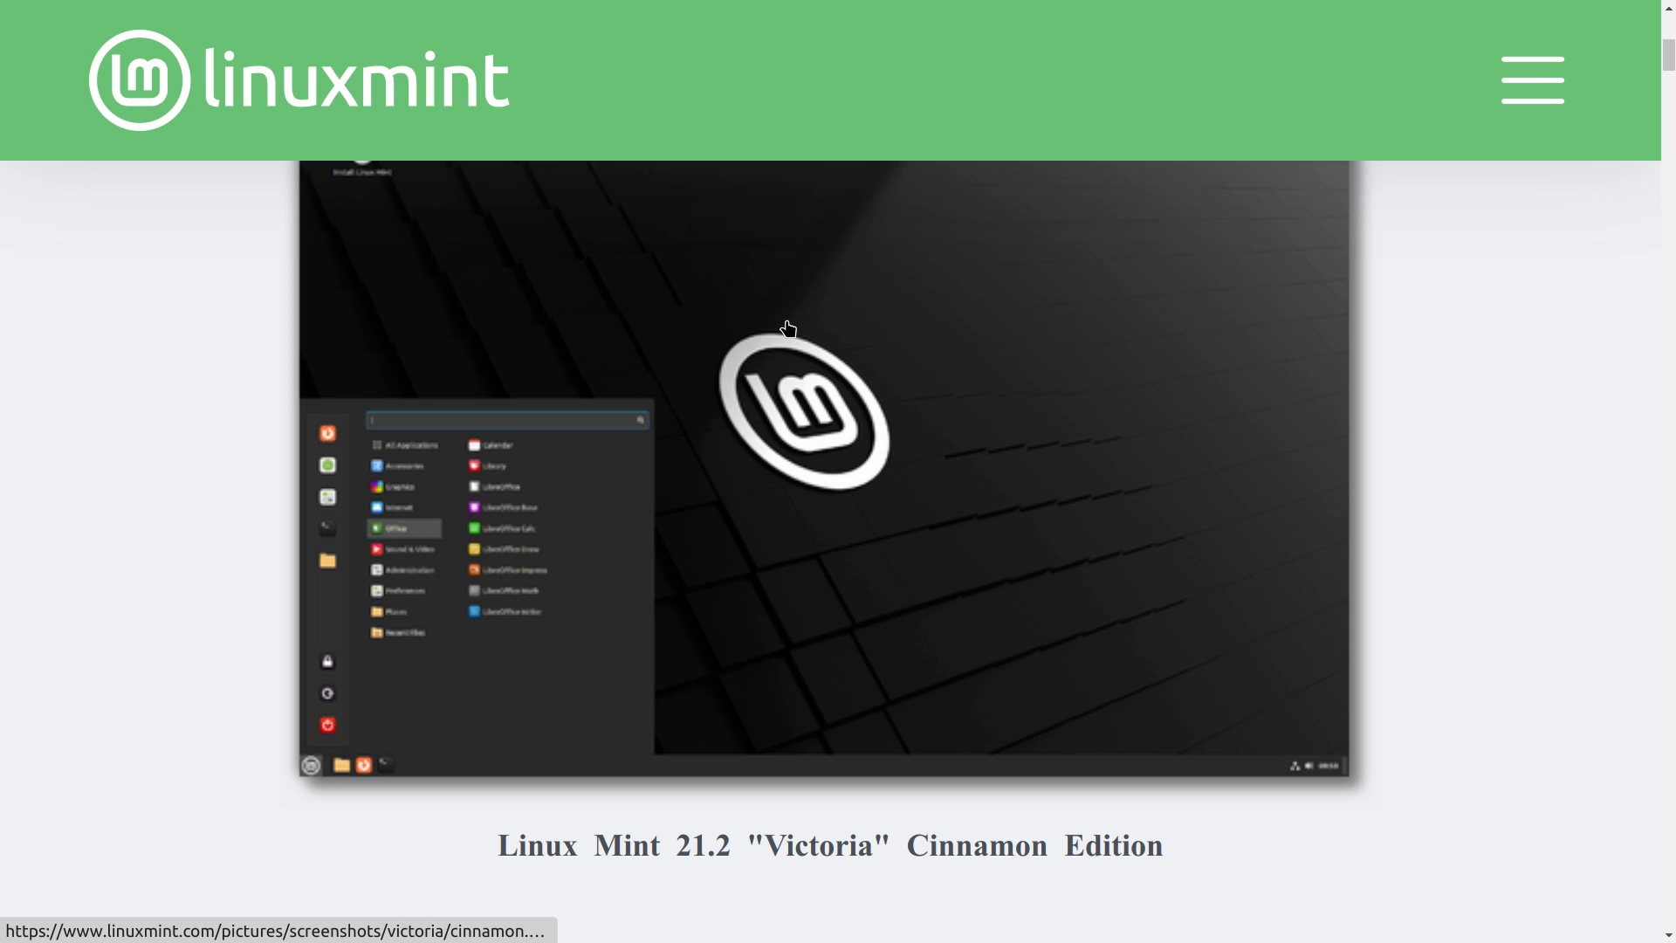
pyautogui.scroll(-3, 789, 329)
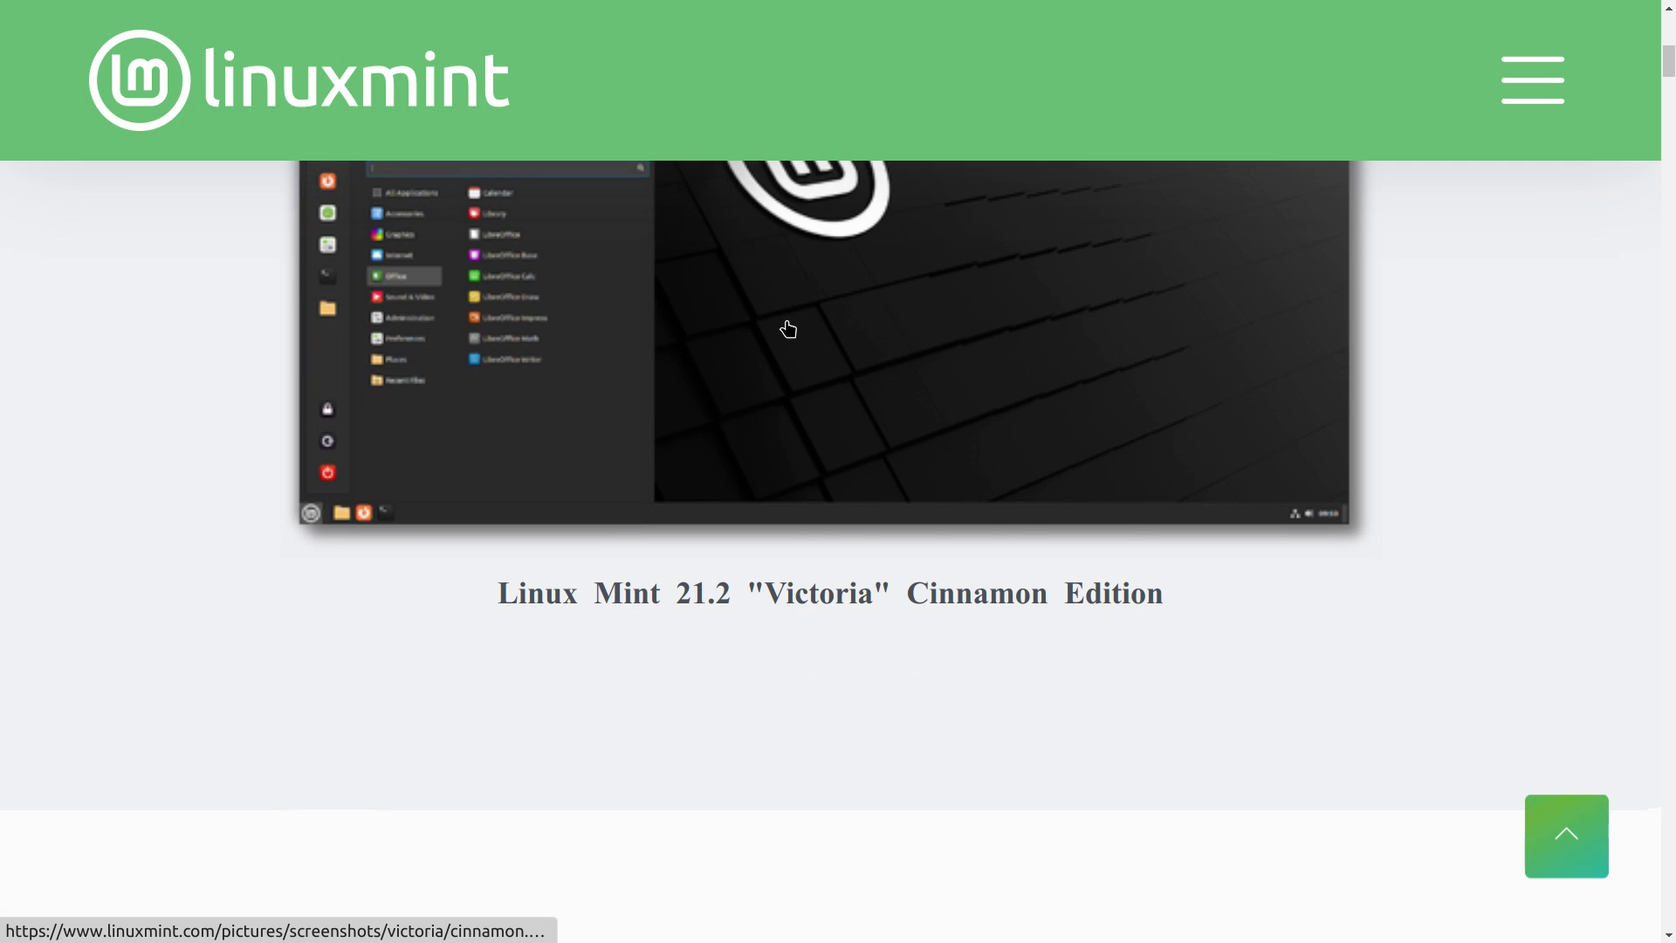
pyautogui.scroll(-3, 786, 329)
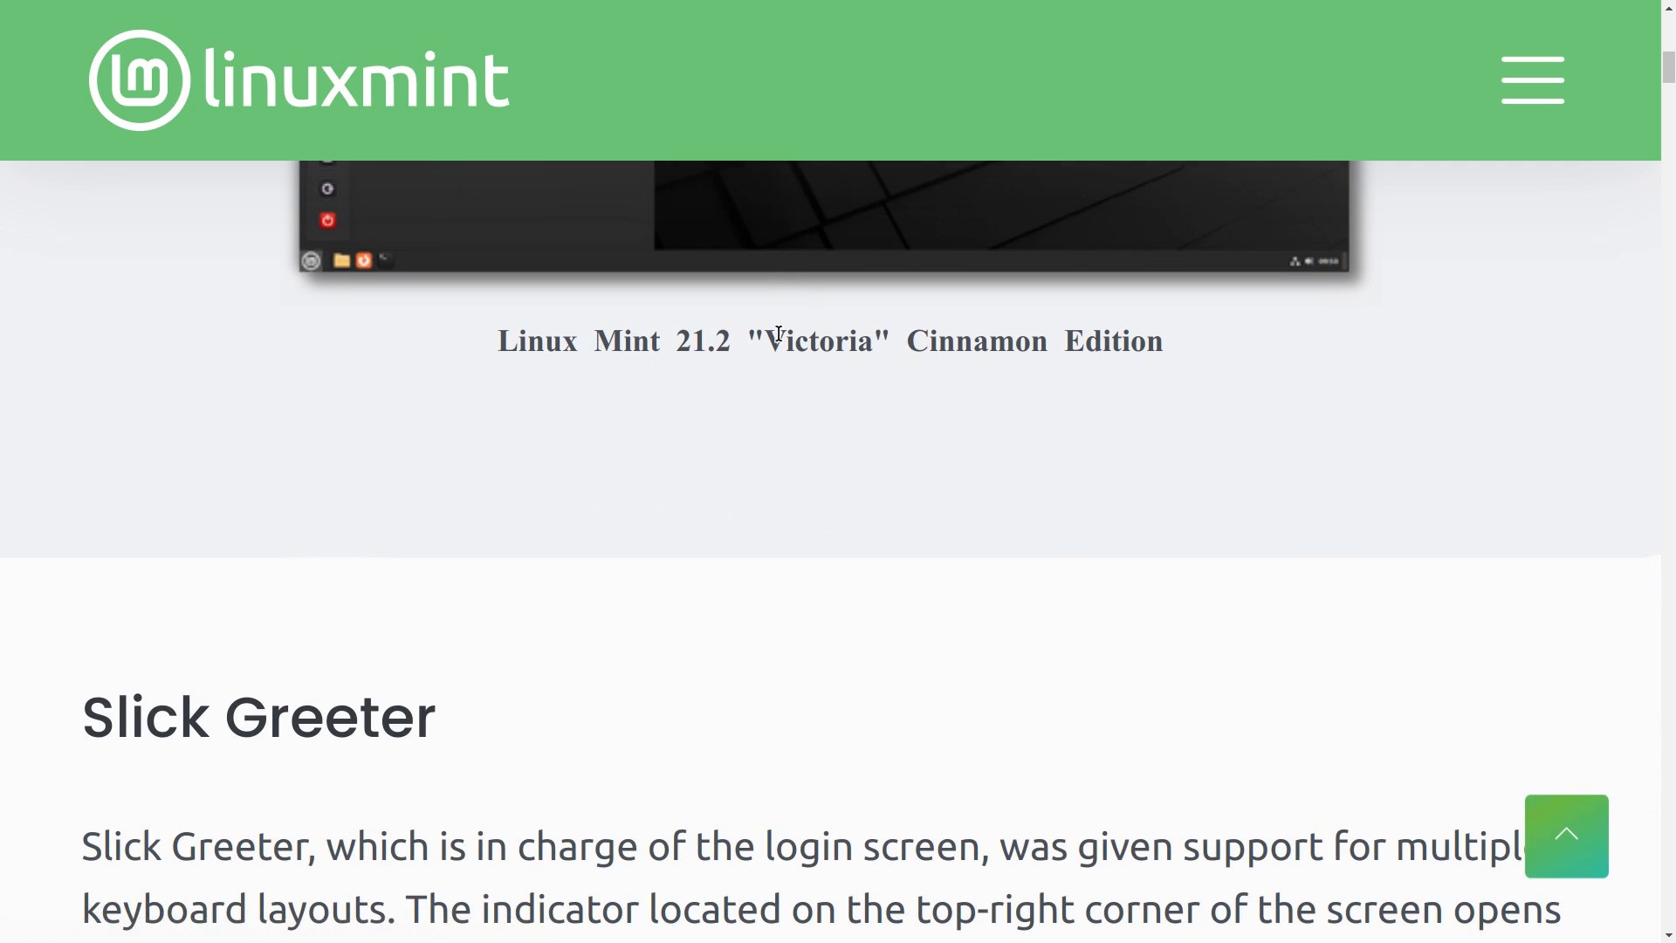
pyautogui.scroll(-3, 780, 338)
pyautogui.scroll(-1, 776, 335)
pyautogui.scroll(-1, 773, 303)
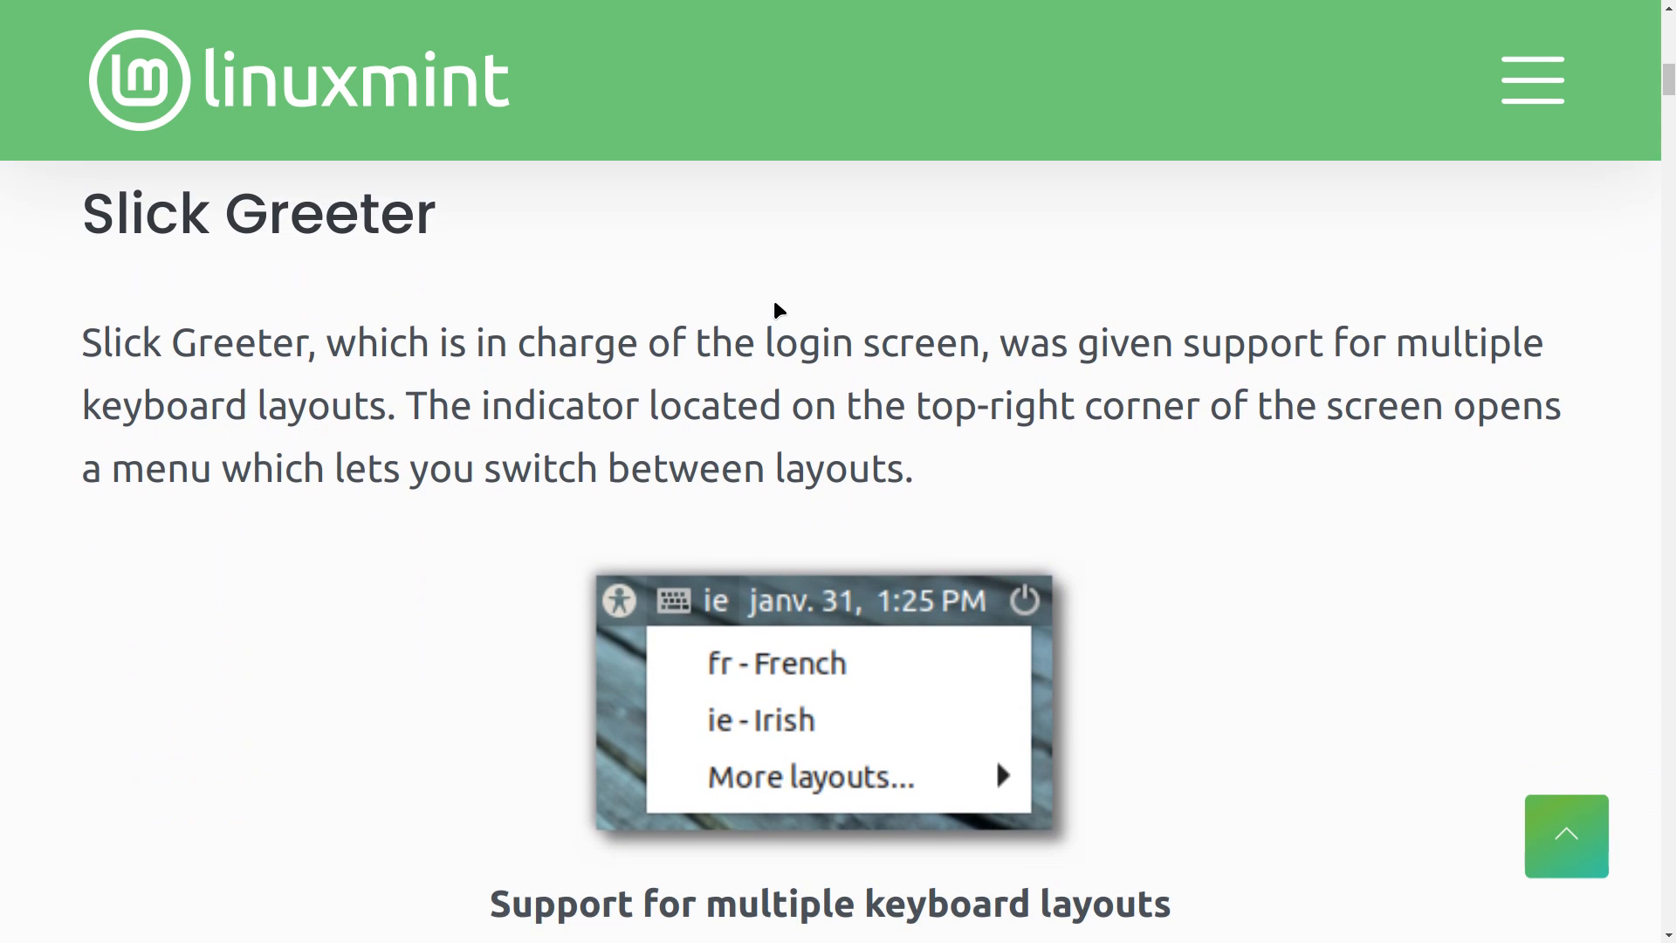
pyautogui.scroll(-1, 777, 301)
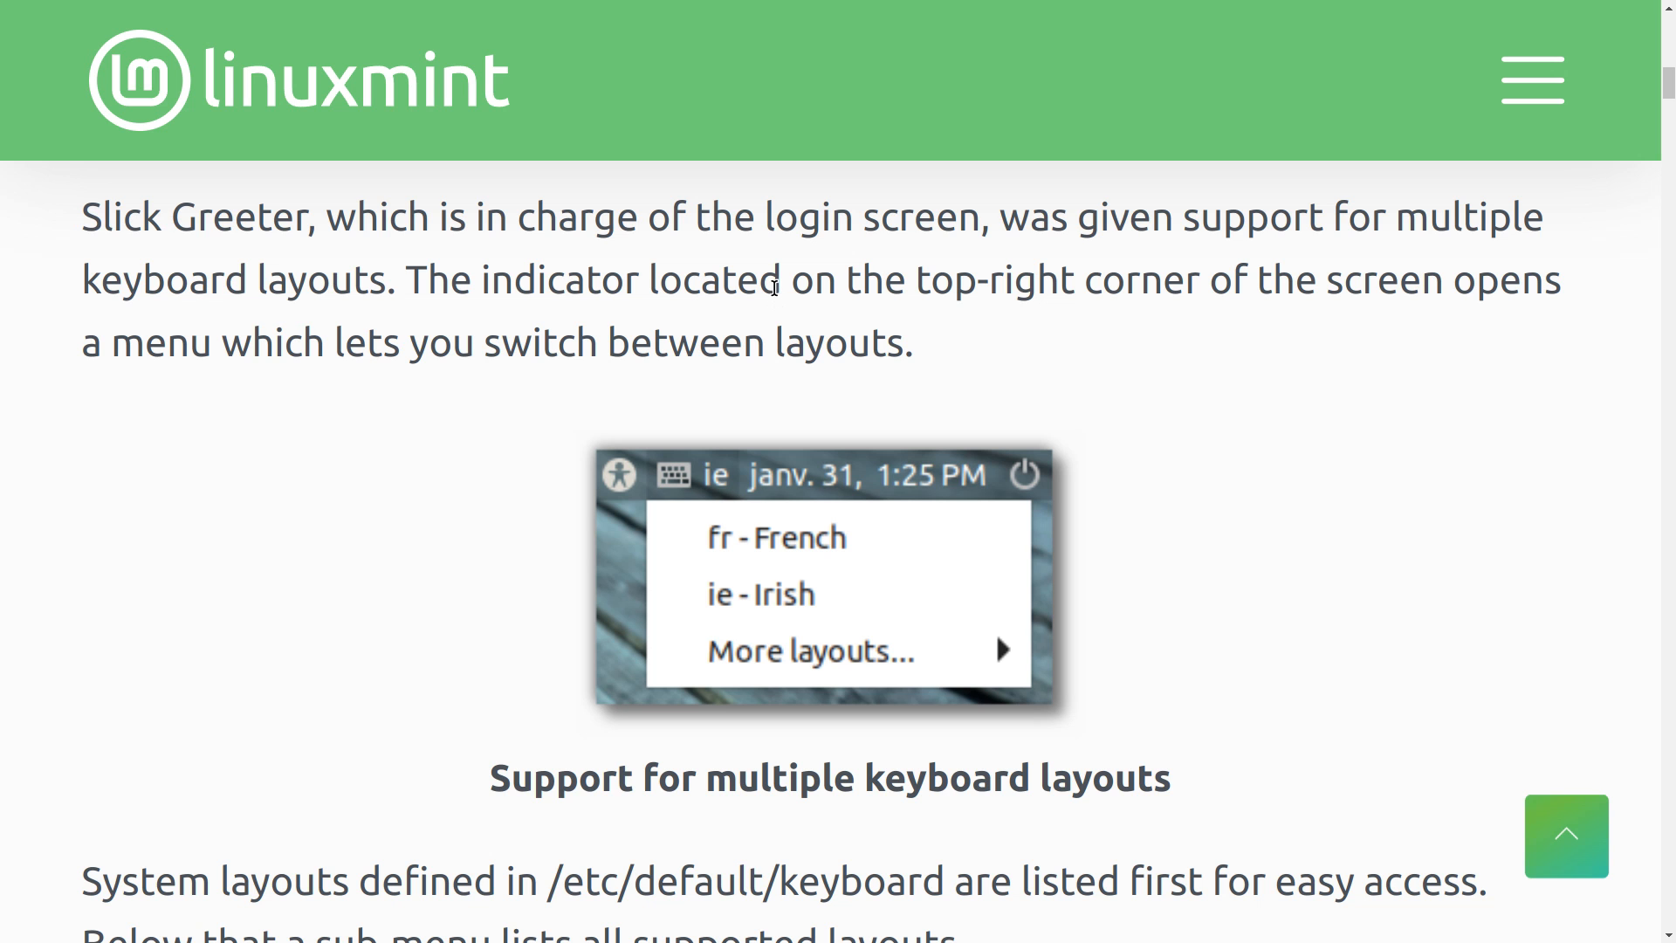
pyautogui.scroll(-6, 748, 385)
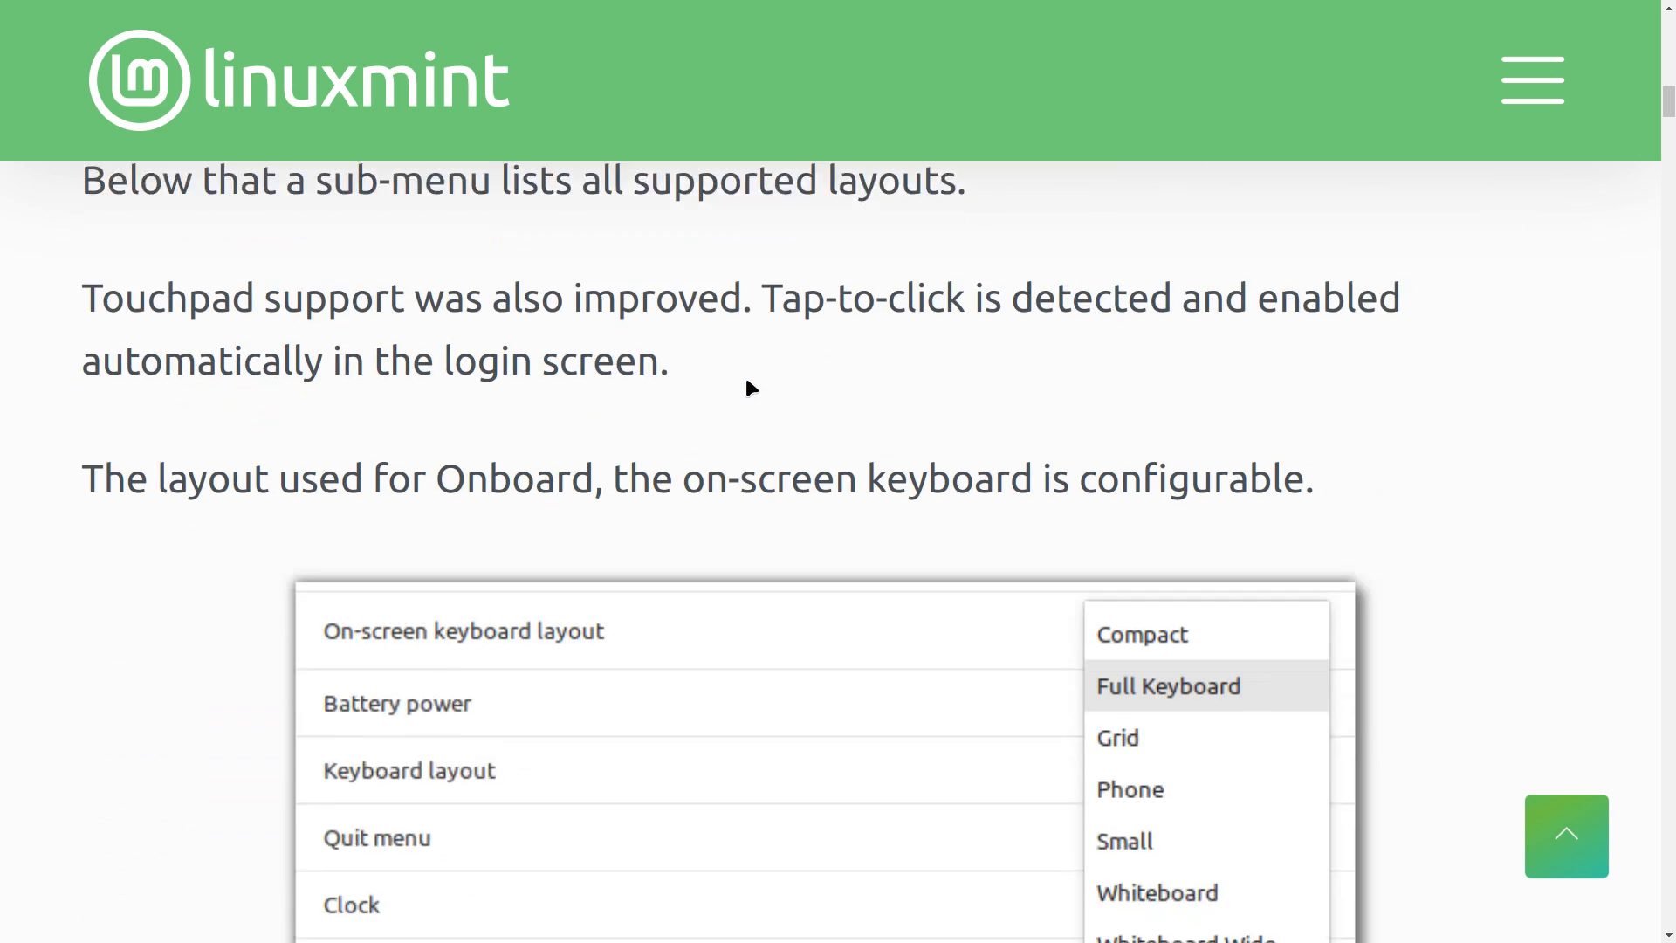
pyautogui.scroll(-1, 748, 382)
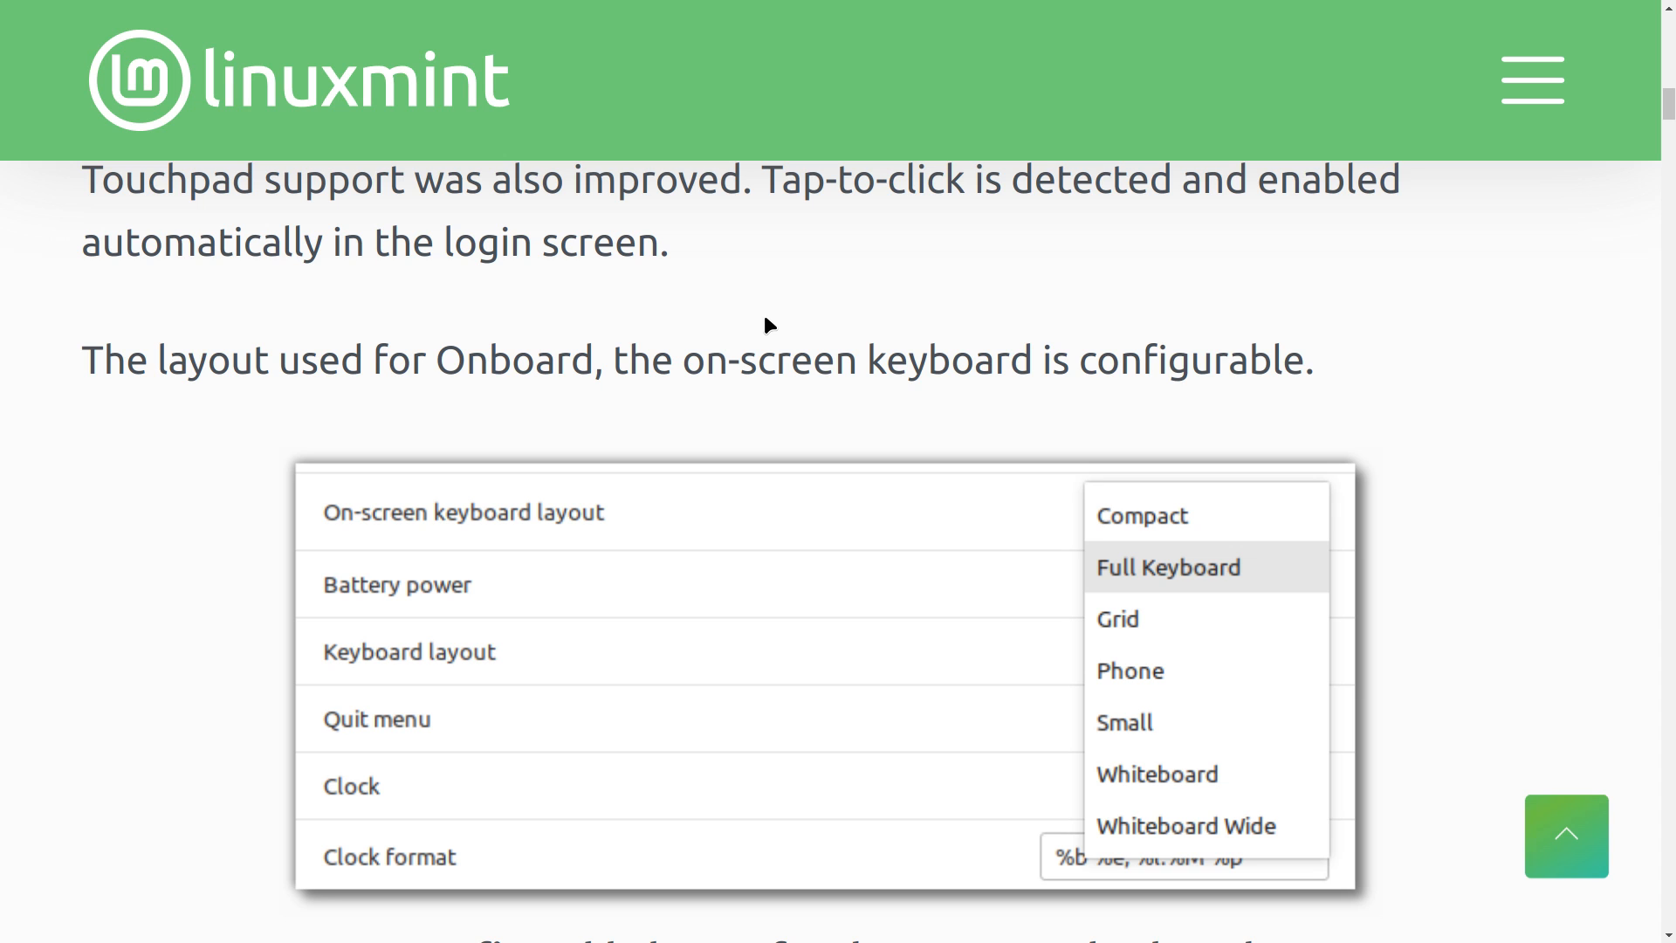
pyautogui.scroll(-3, 768, 325)
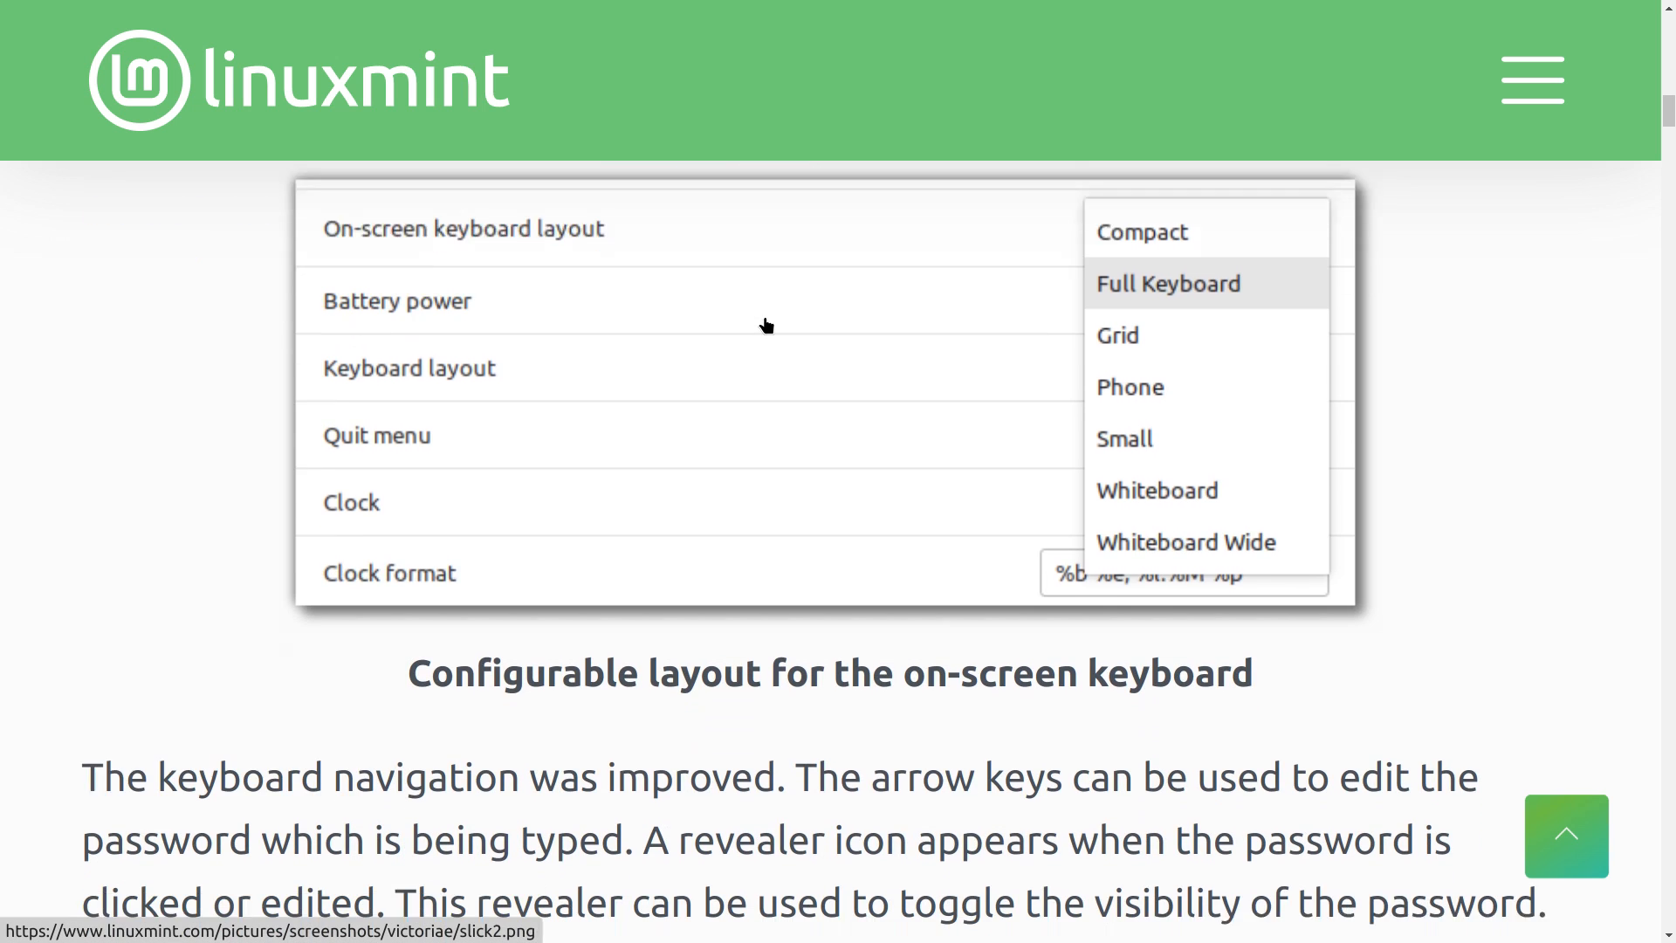
pyautogui.scroll(-1, 767, 325)
pyautogui.scroll(2, 766, 325)
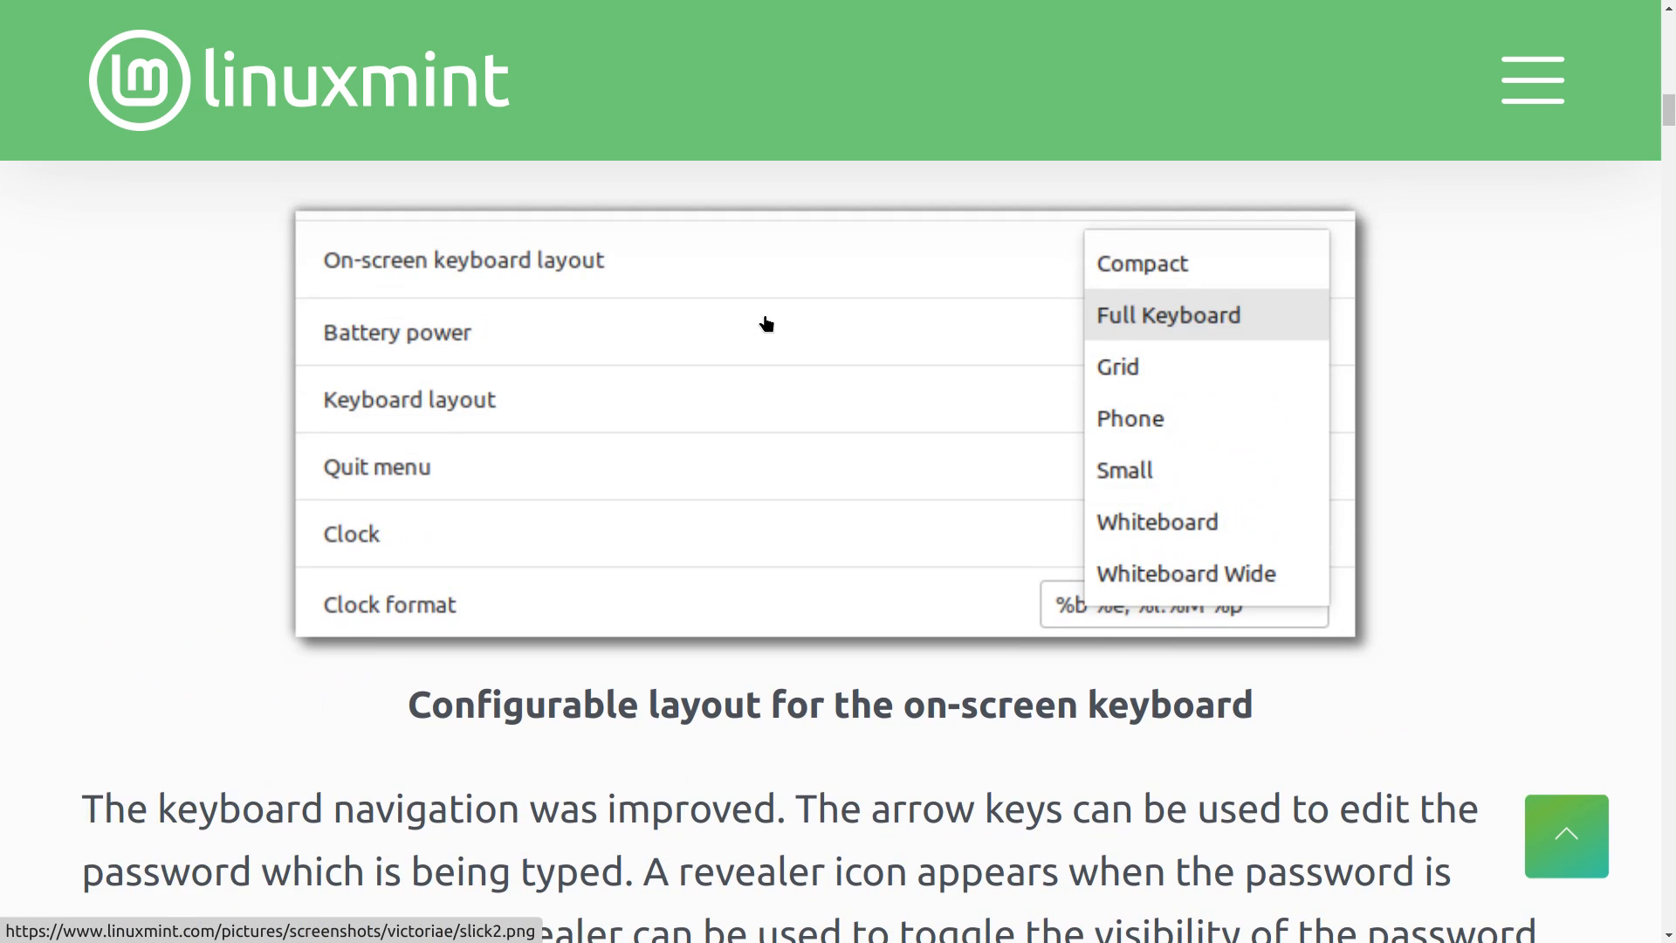
pyautogui.scroll(-5, 766, 325)
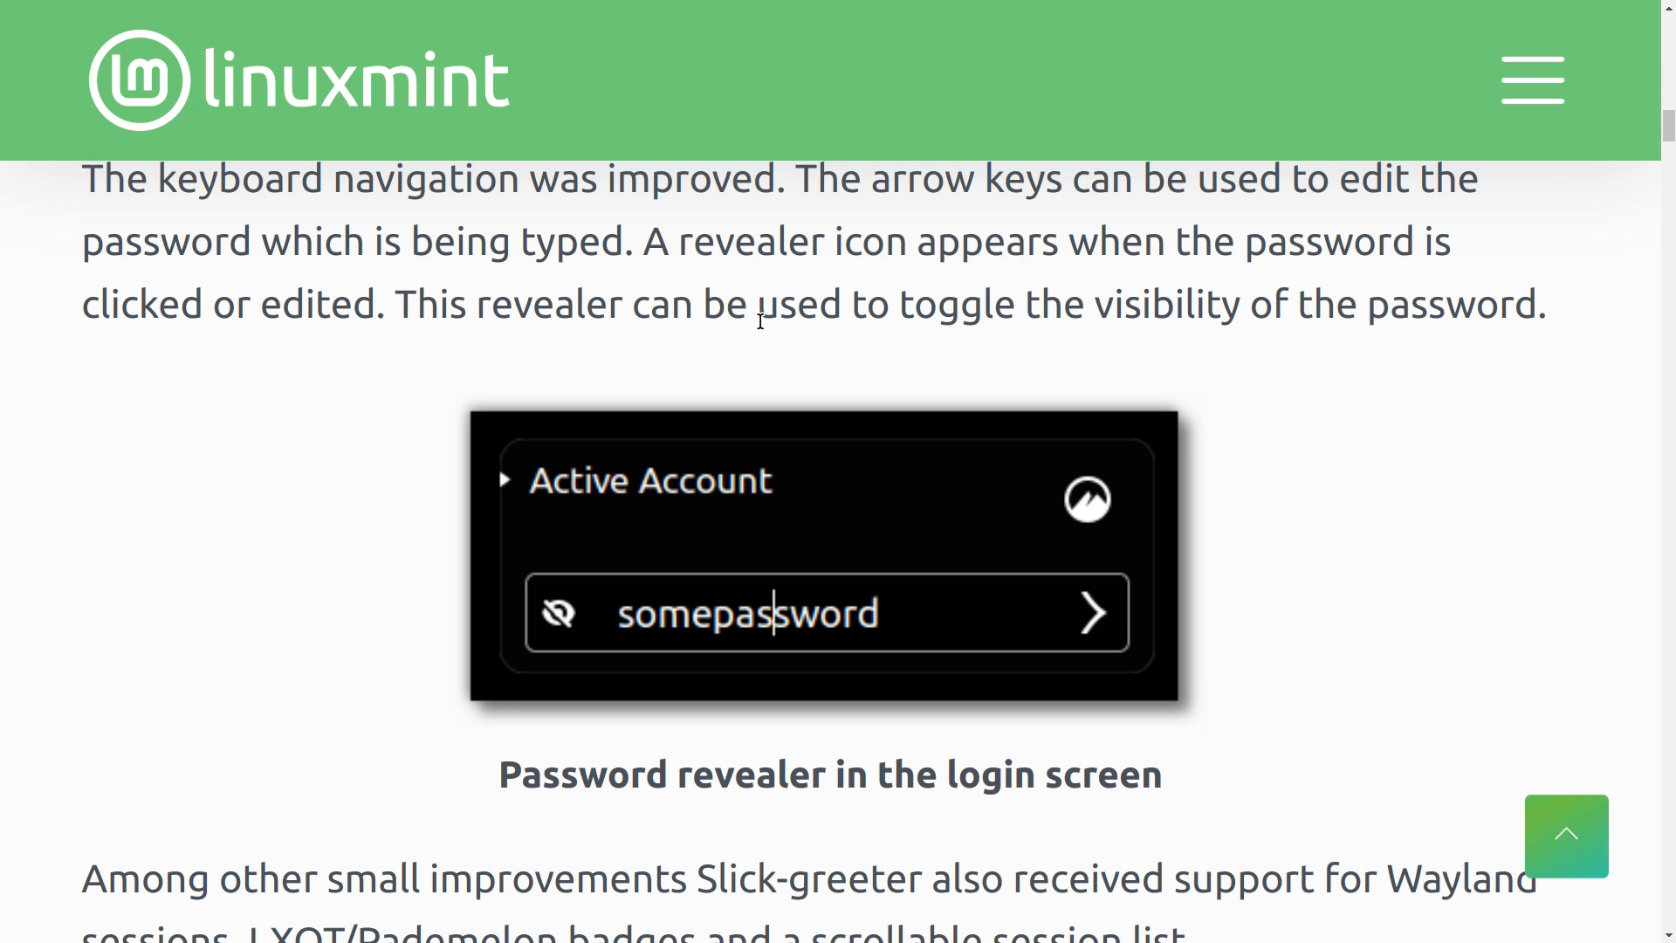
pyautogui.scroll(-3, 760, 321)
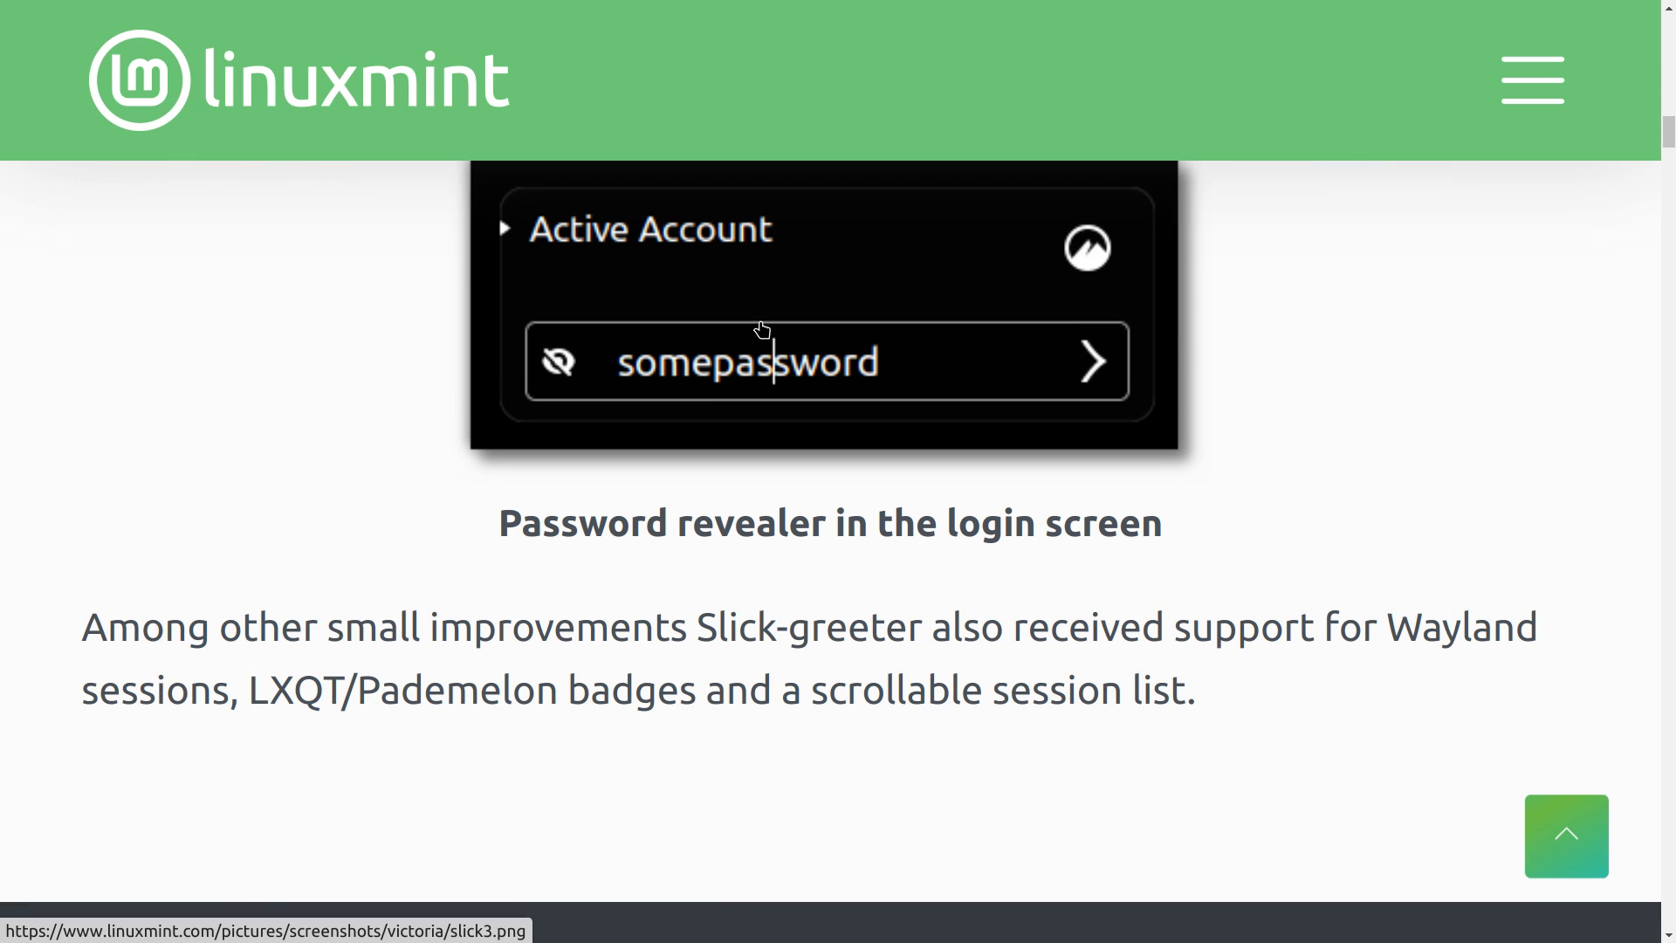
# Review the Software Manager section, including its interface screenshot and the notes on featured applications and scoring
pyautogui.scroll(-10, 761, 325)
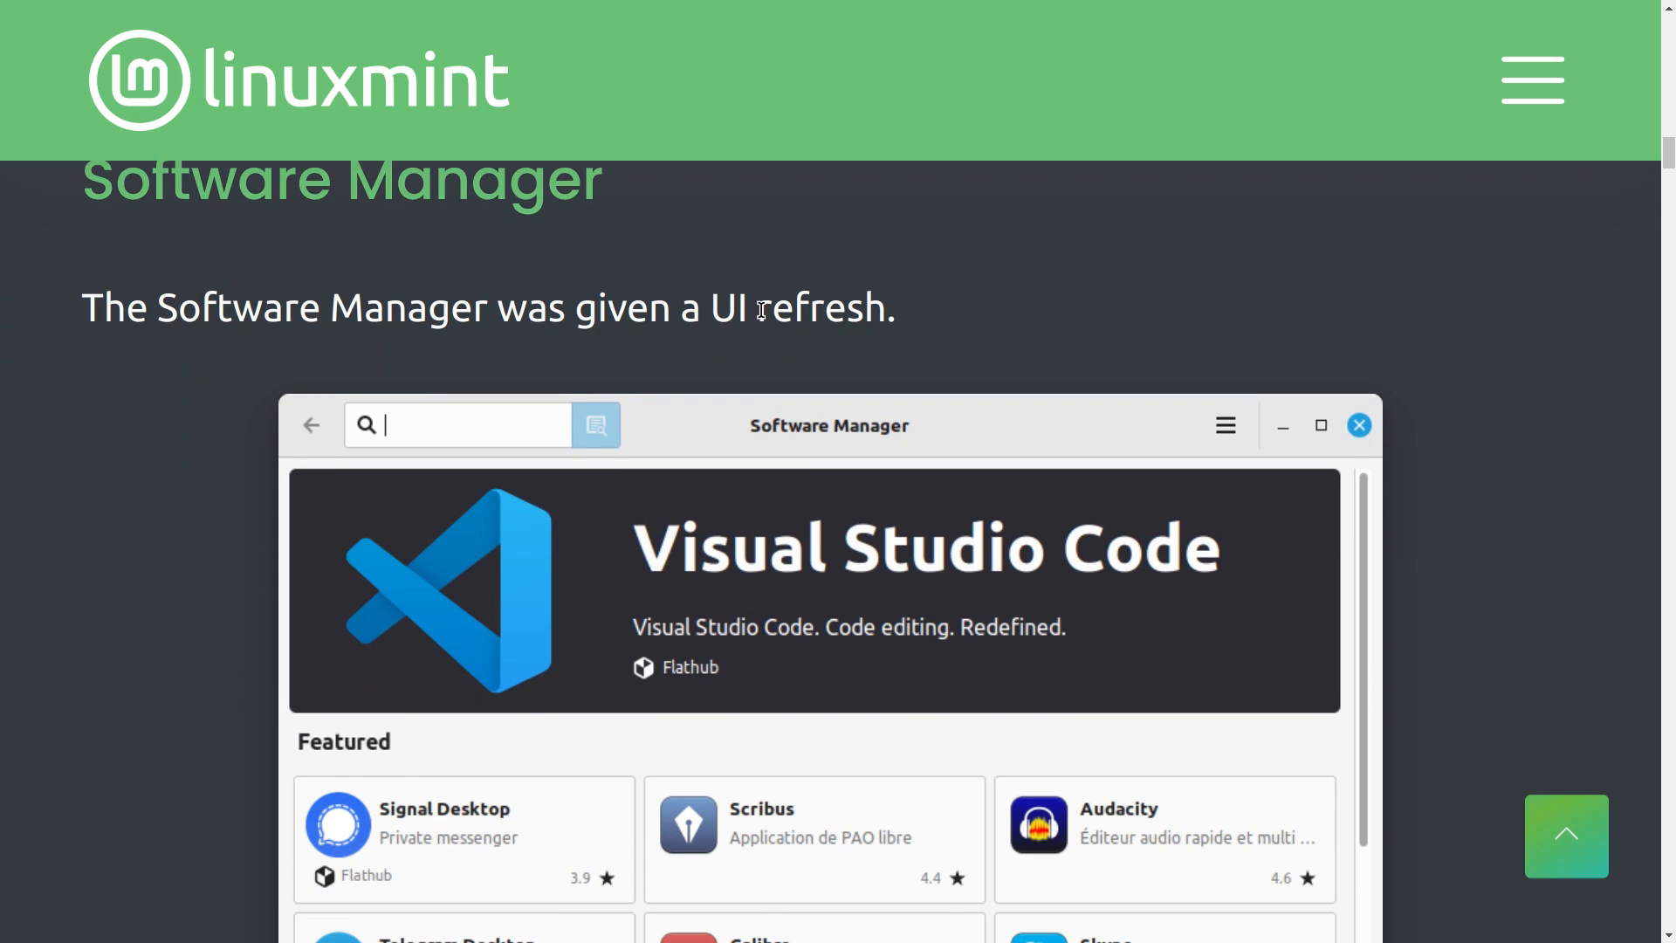
pyautogui.scroll(-4, 761, 310)
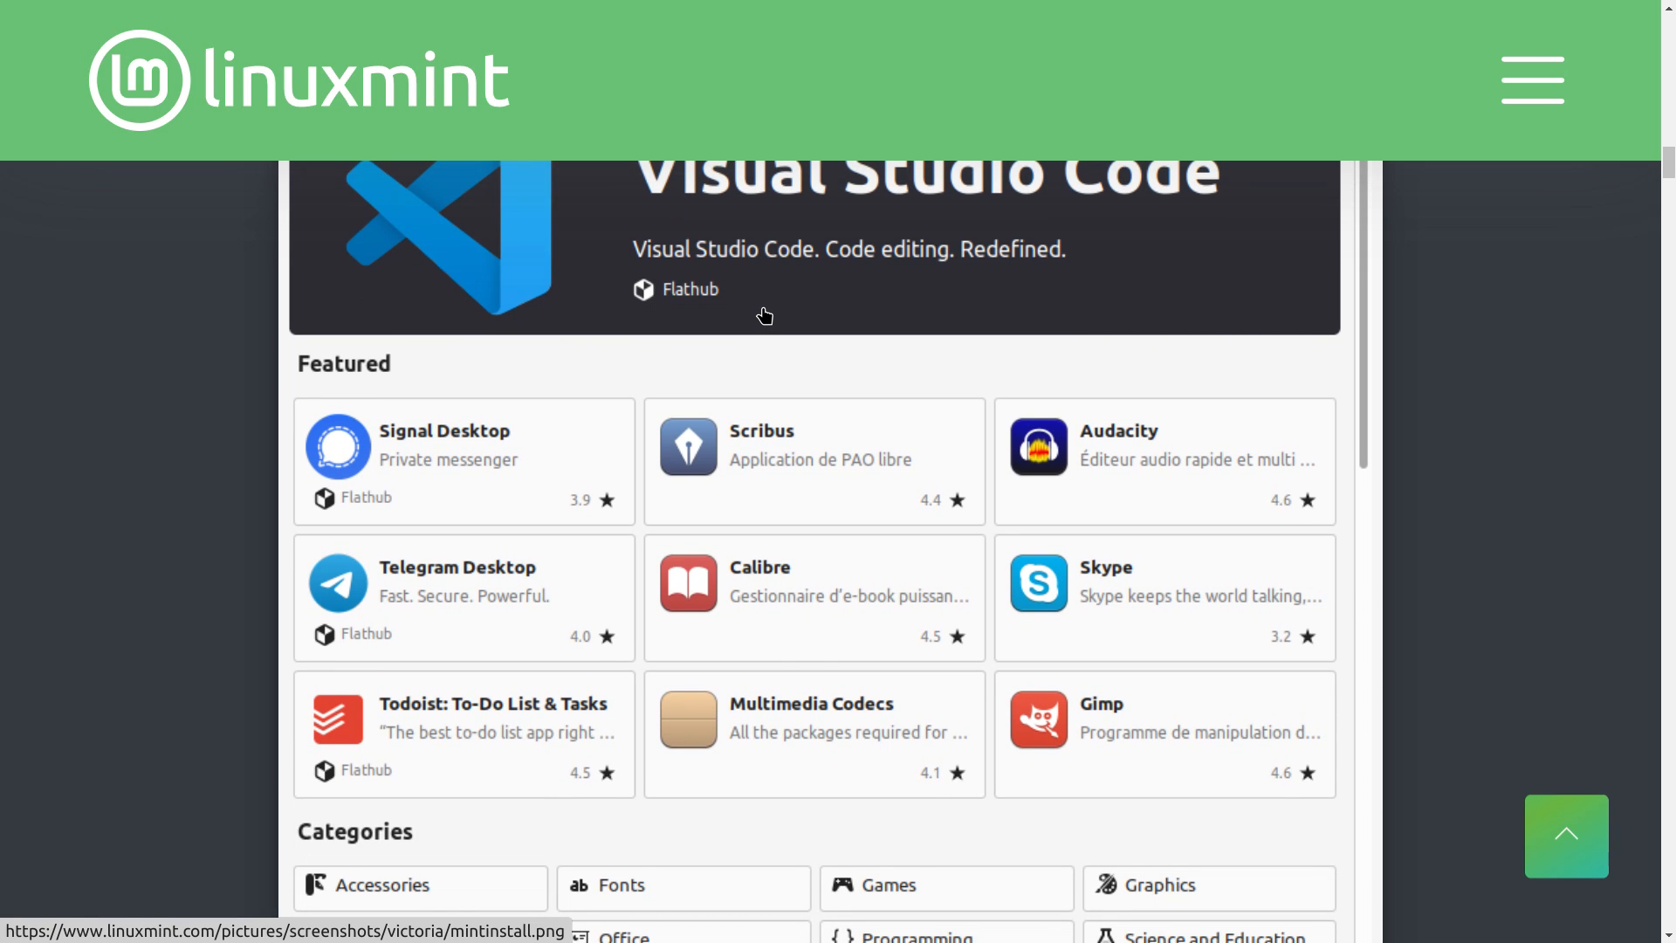
pyautogui.scroll(-4, 765, 315)
pyautogui.scroll(-4, 768, 310)
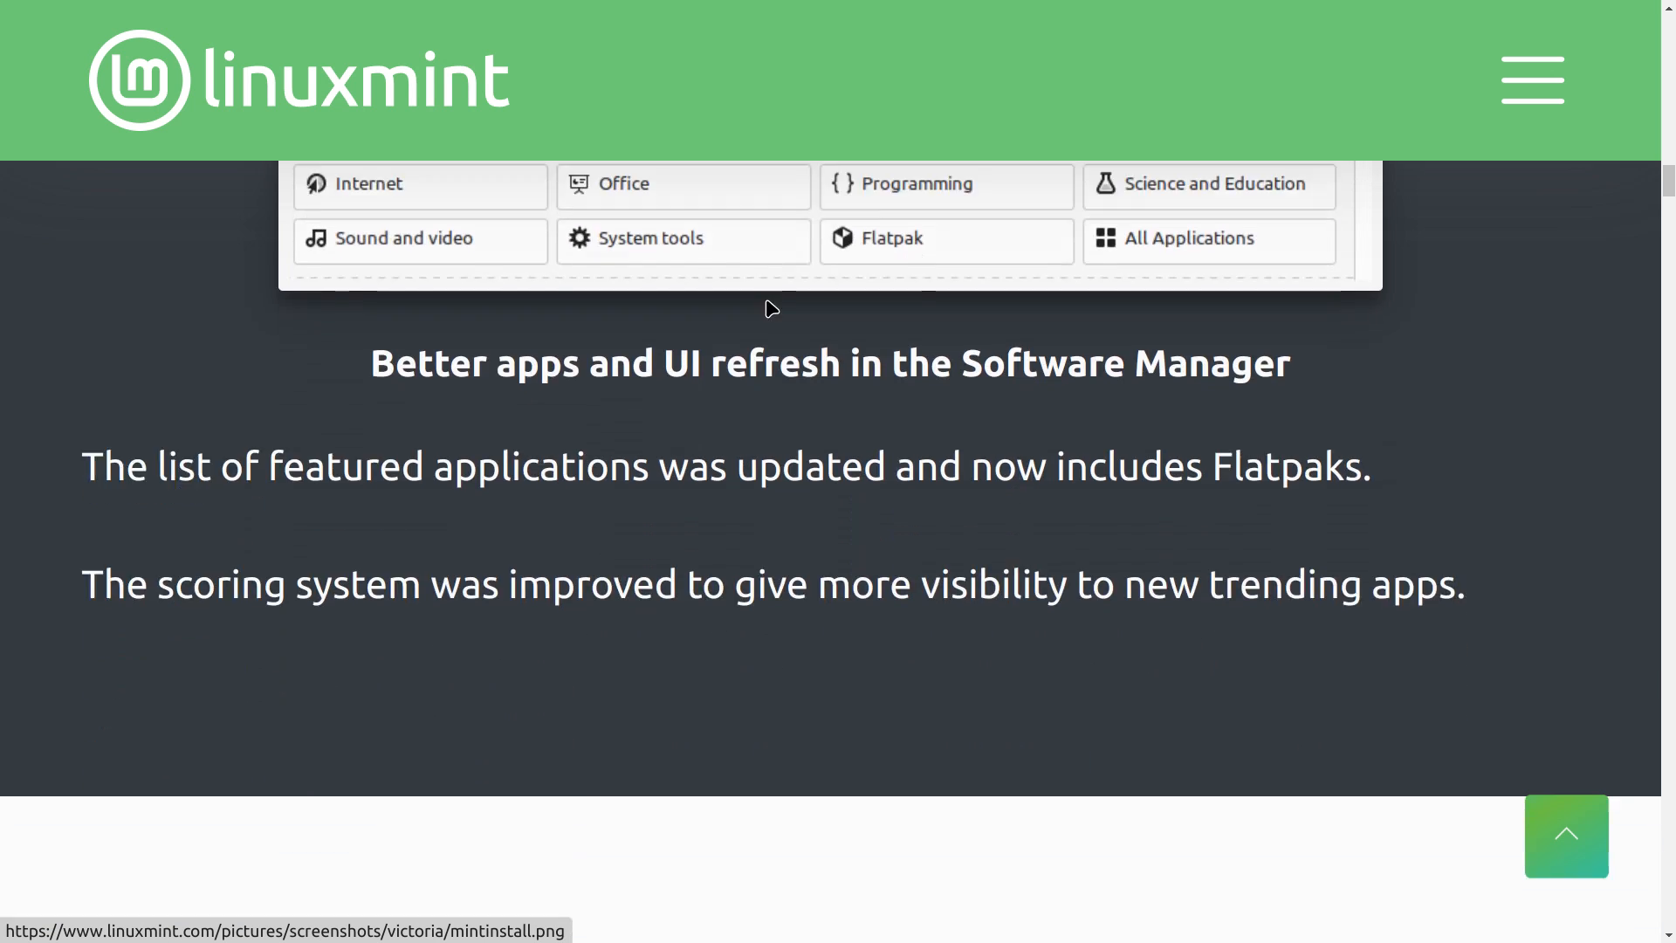
# Read the Pix section, examining its new interface, the list of notable rebase features and the re-applied Pix-specific changes
pyautogui.scroll(-7, 770, 307)
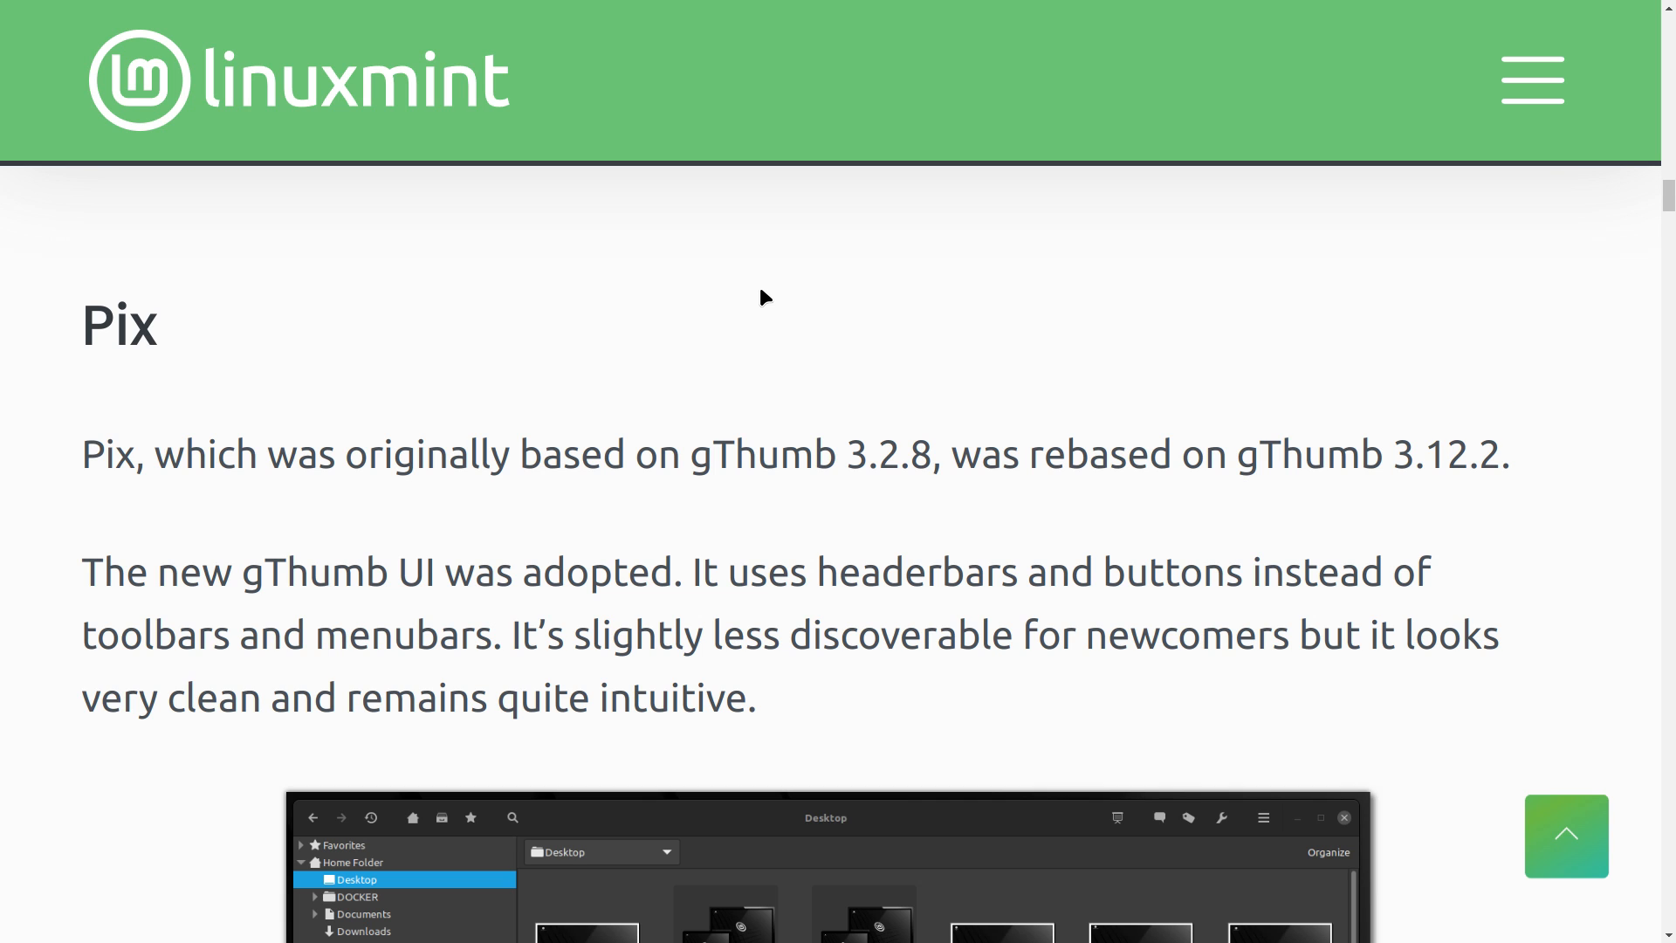
pyautogui.scroll(-3, 762, 293)
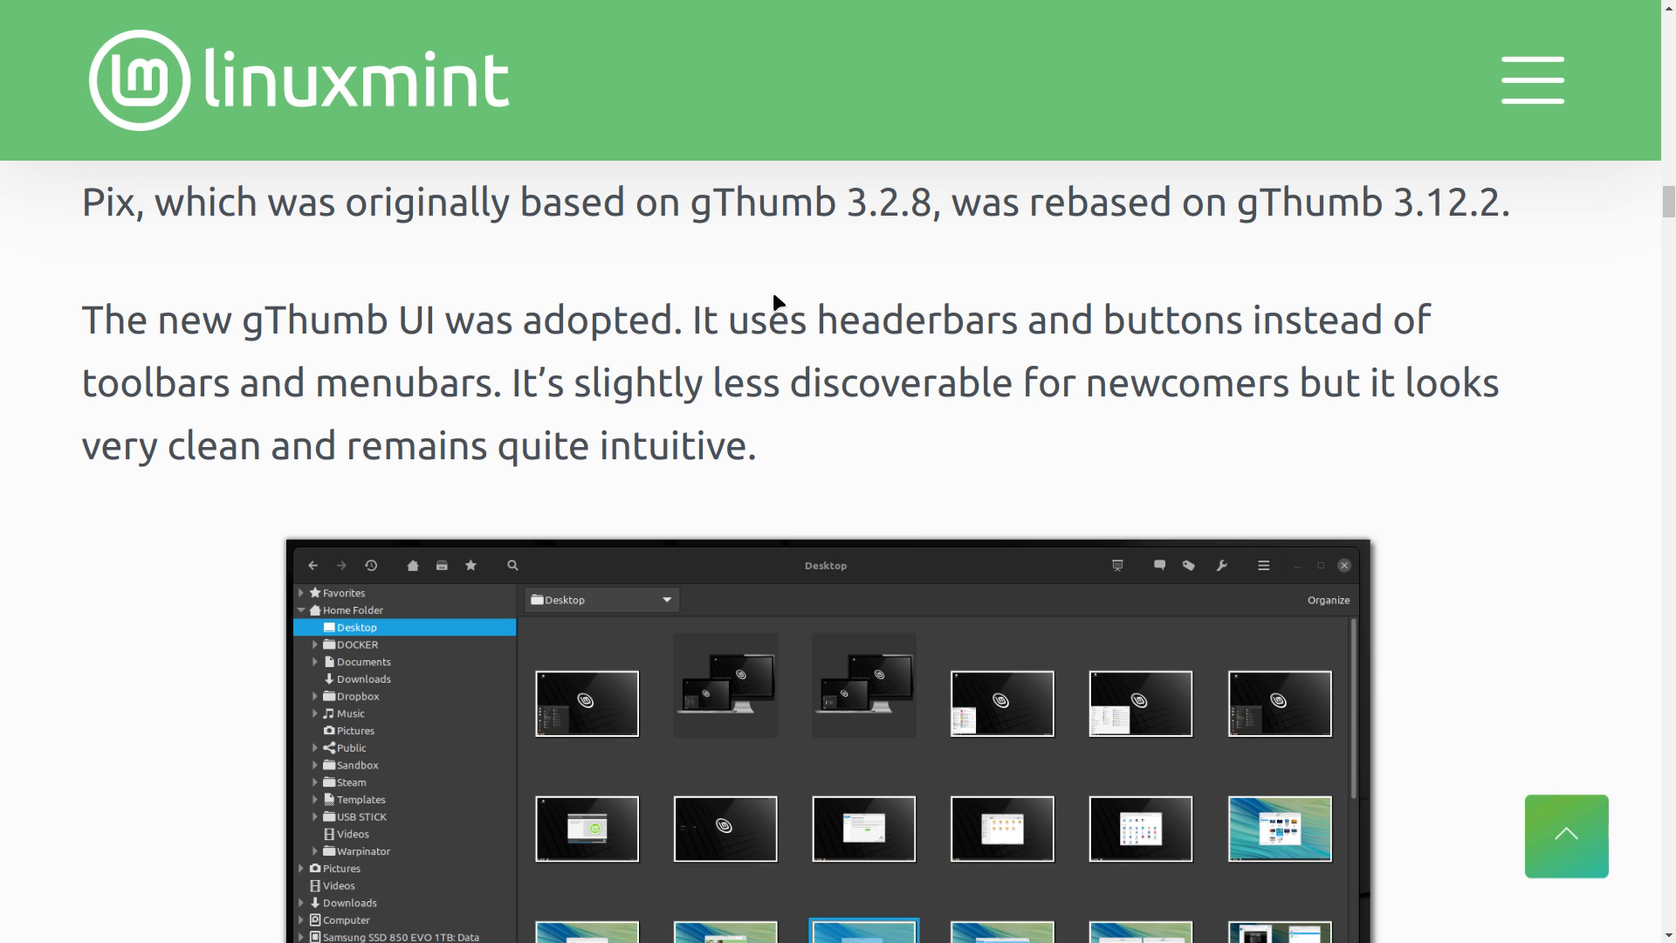
pyautogui.scroll(-10, 786, 267)
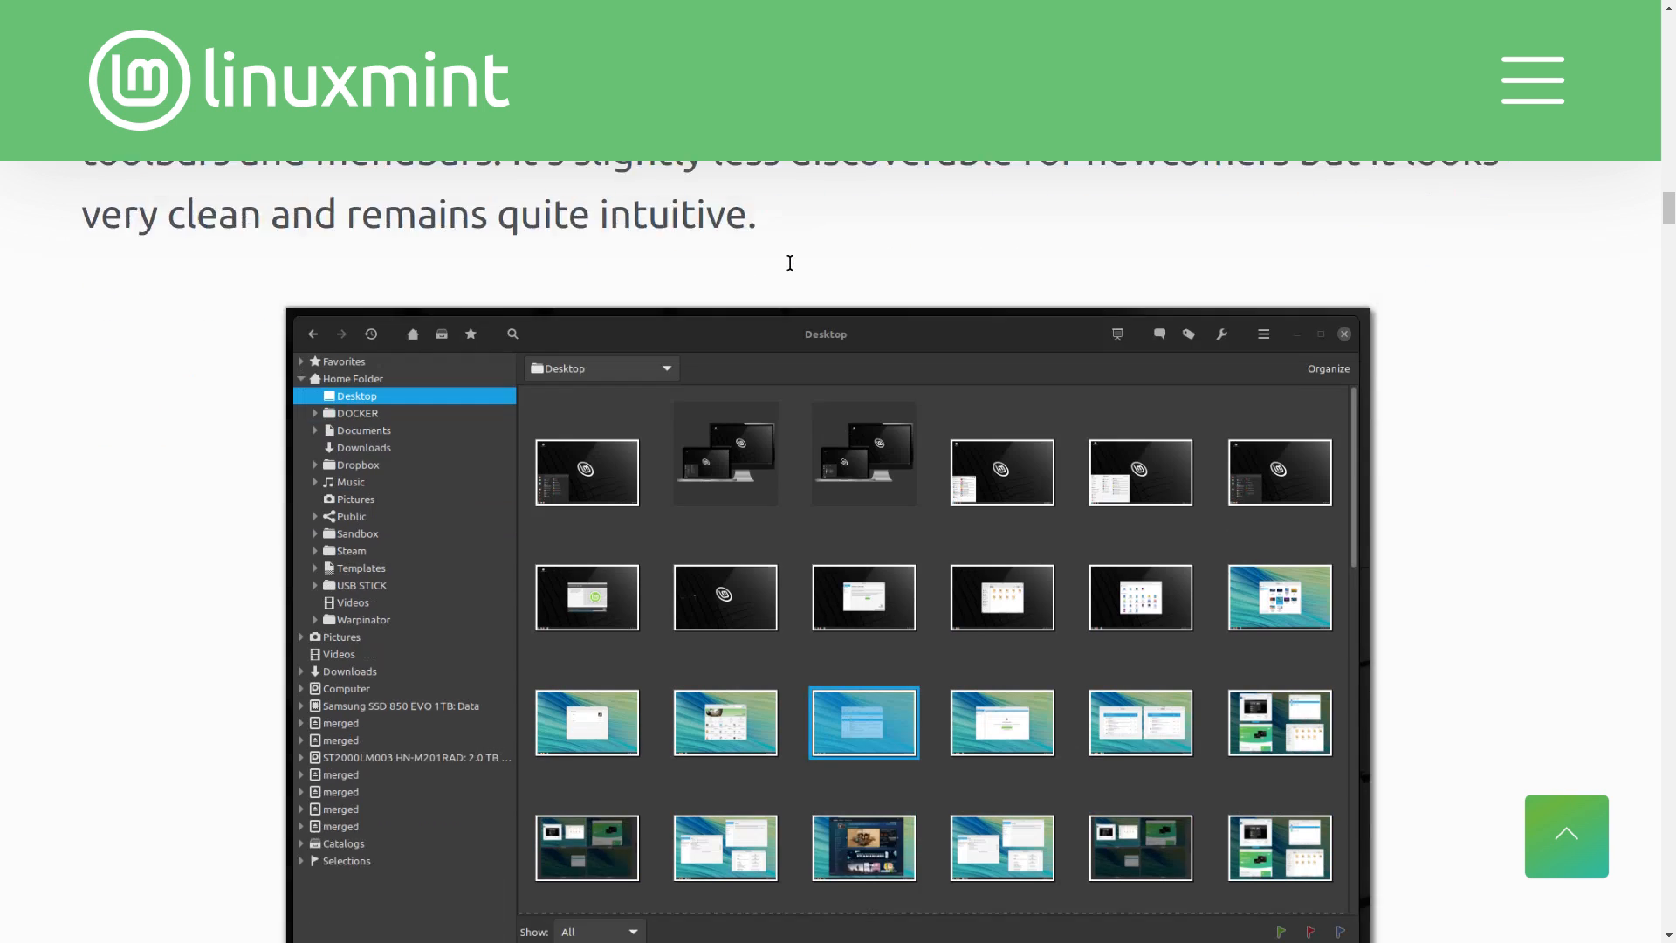
pyautogui.scroll(-3, 792, 272)
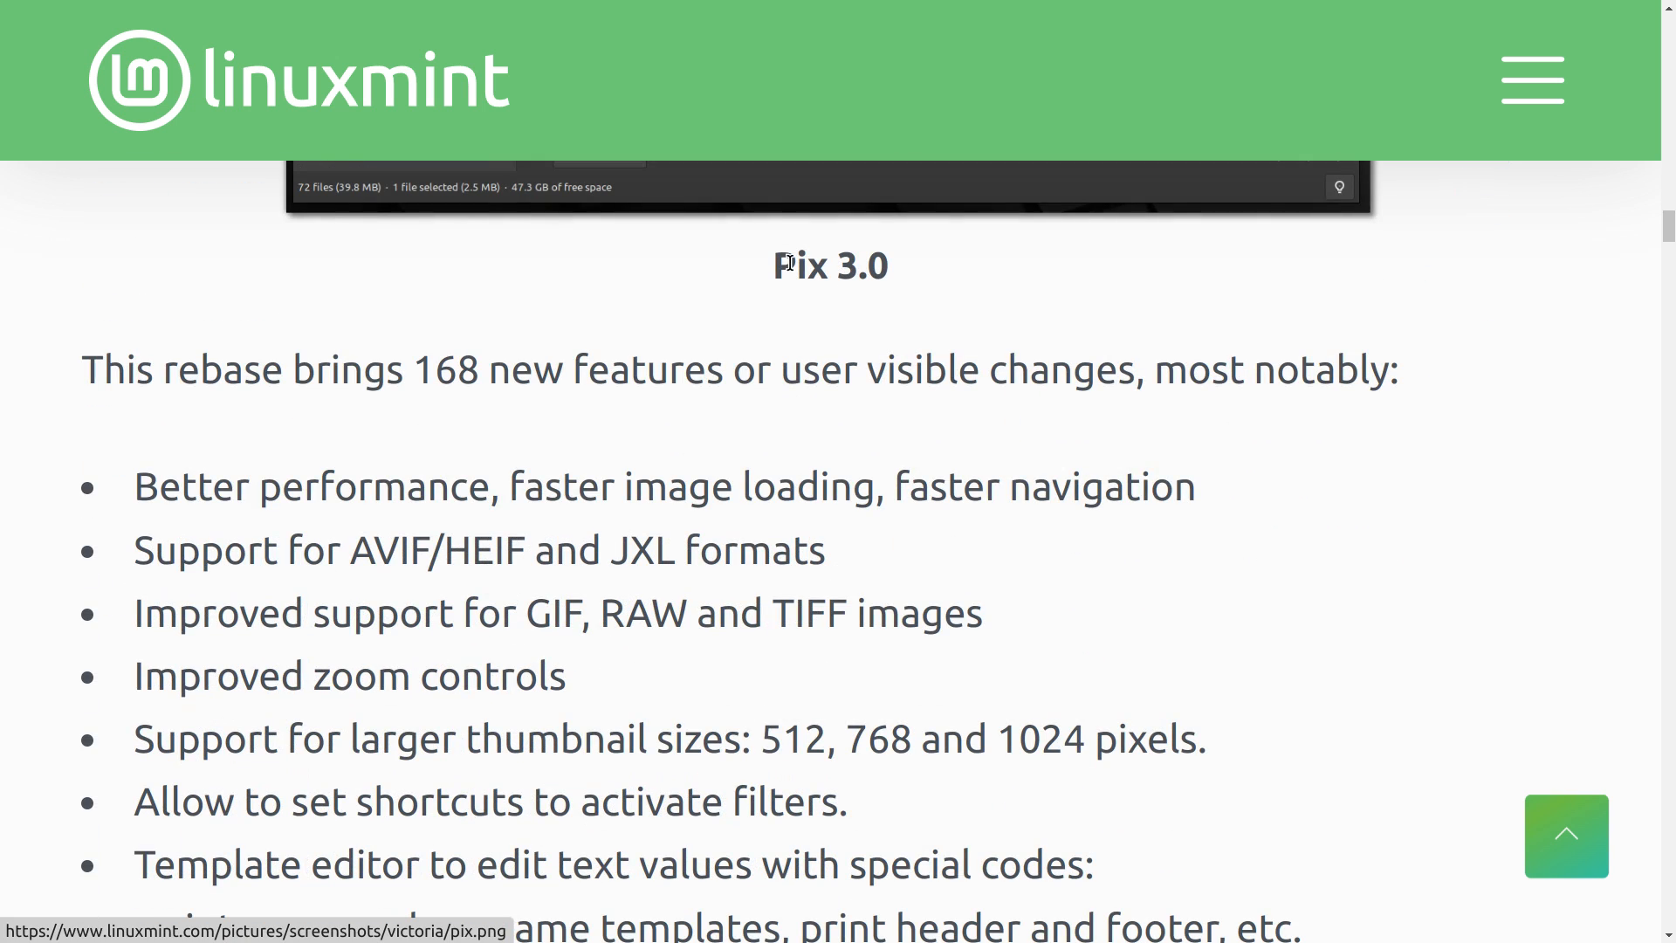
pyautogui.scroll(-2, 790, 263)
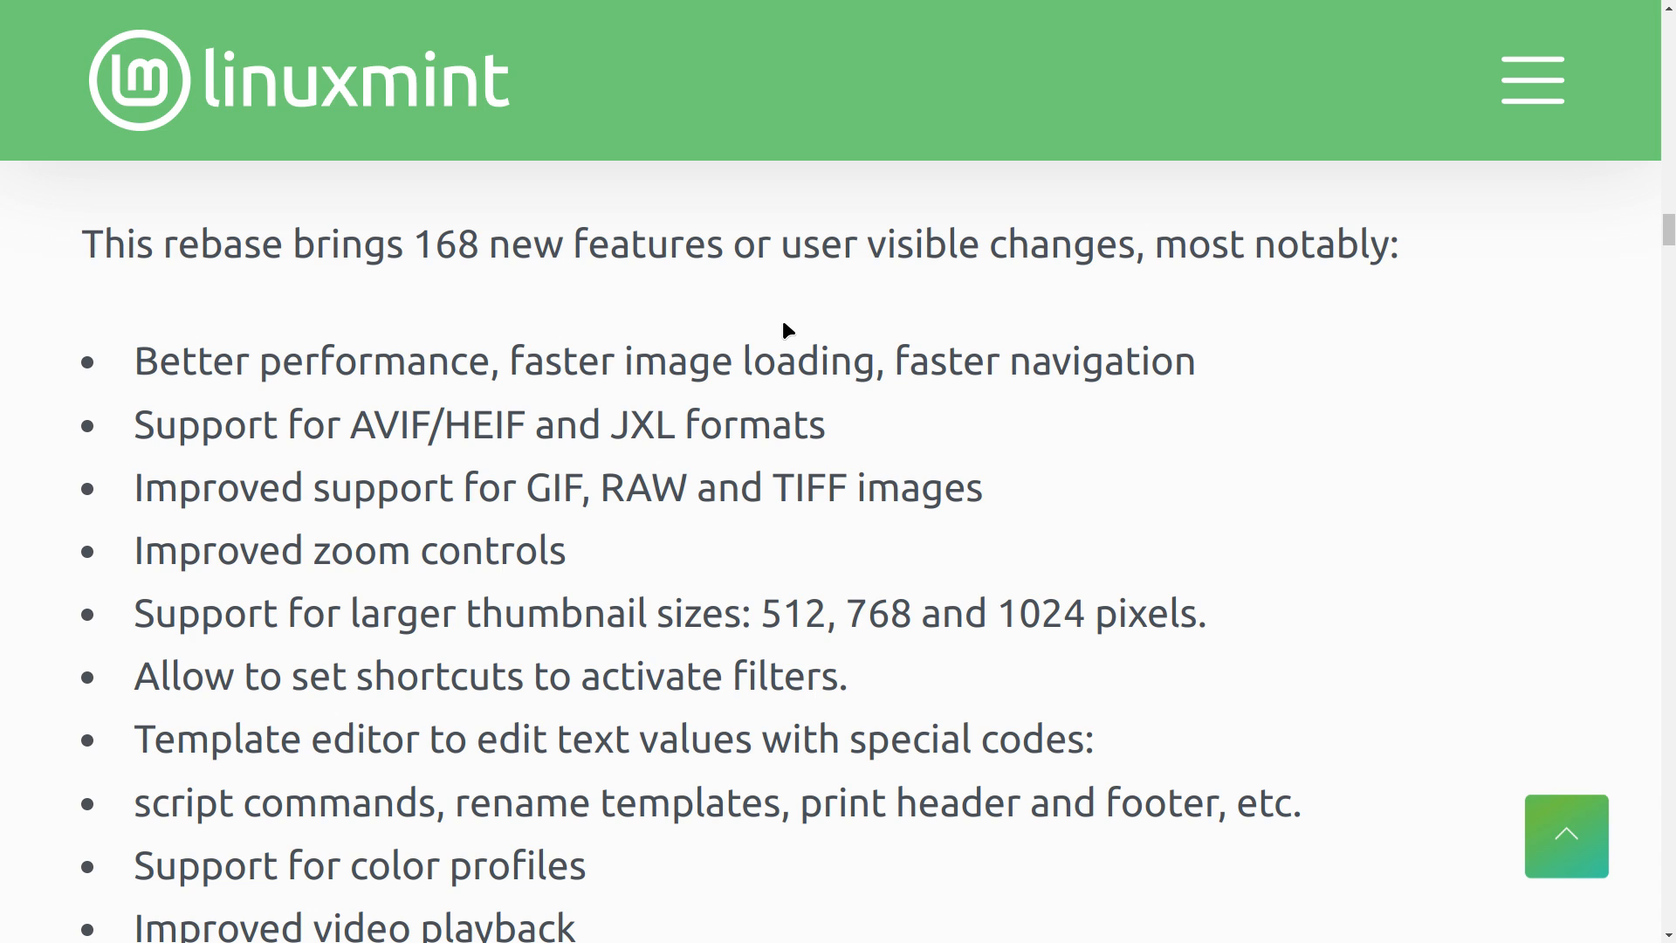
pyautogui.scroll(-1, 789, 323)
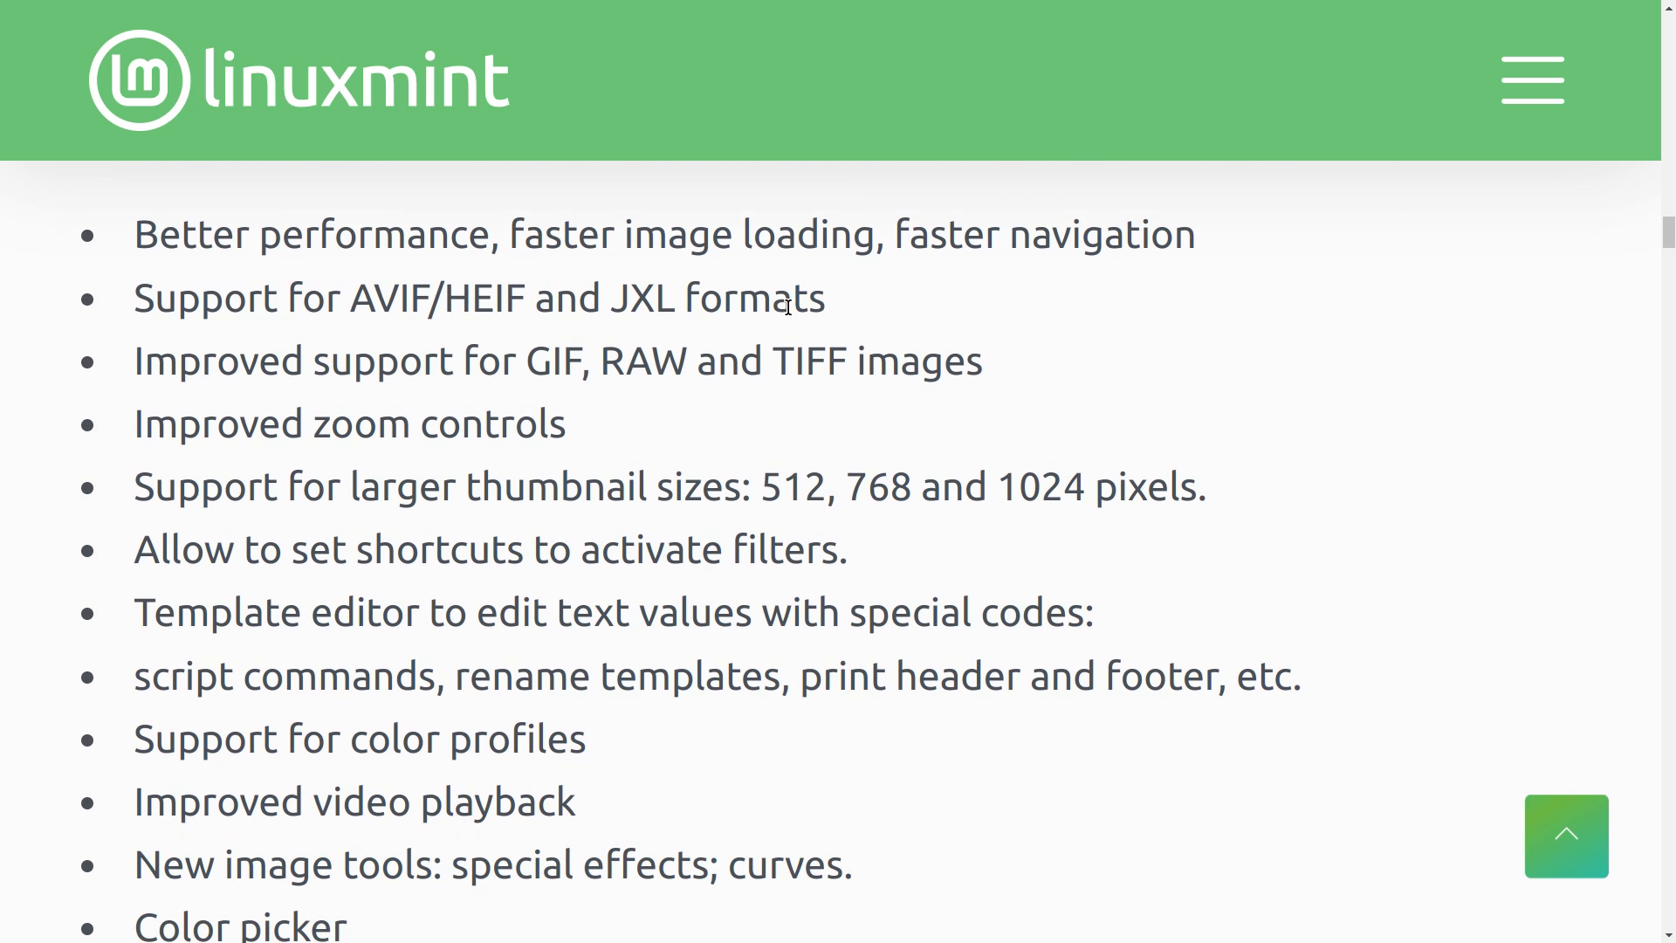
pyautogui.scroll(7, 789, 304)
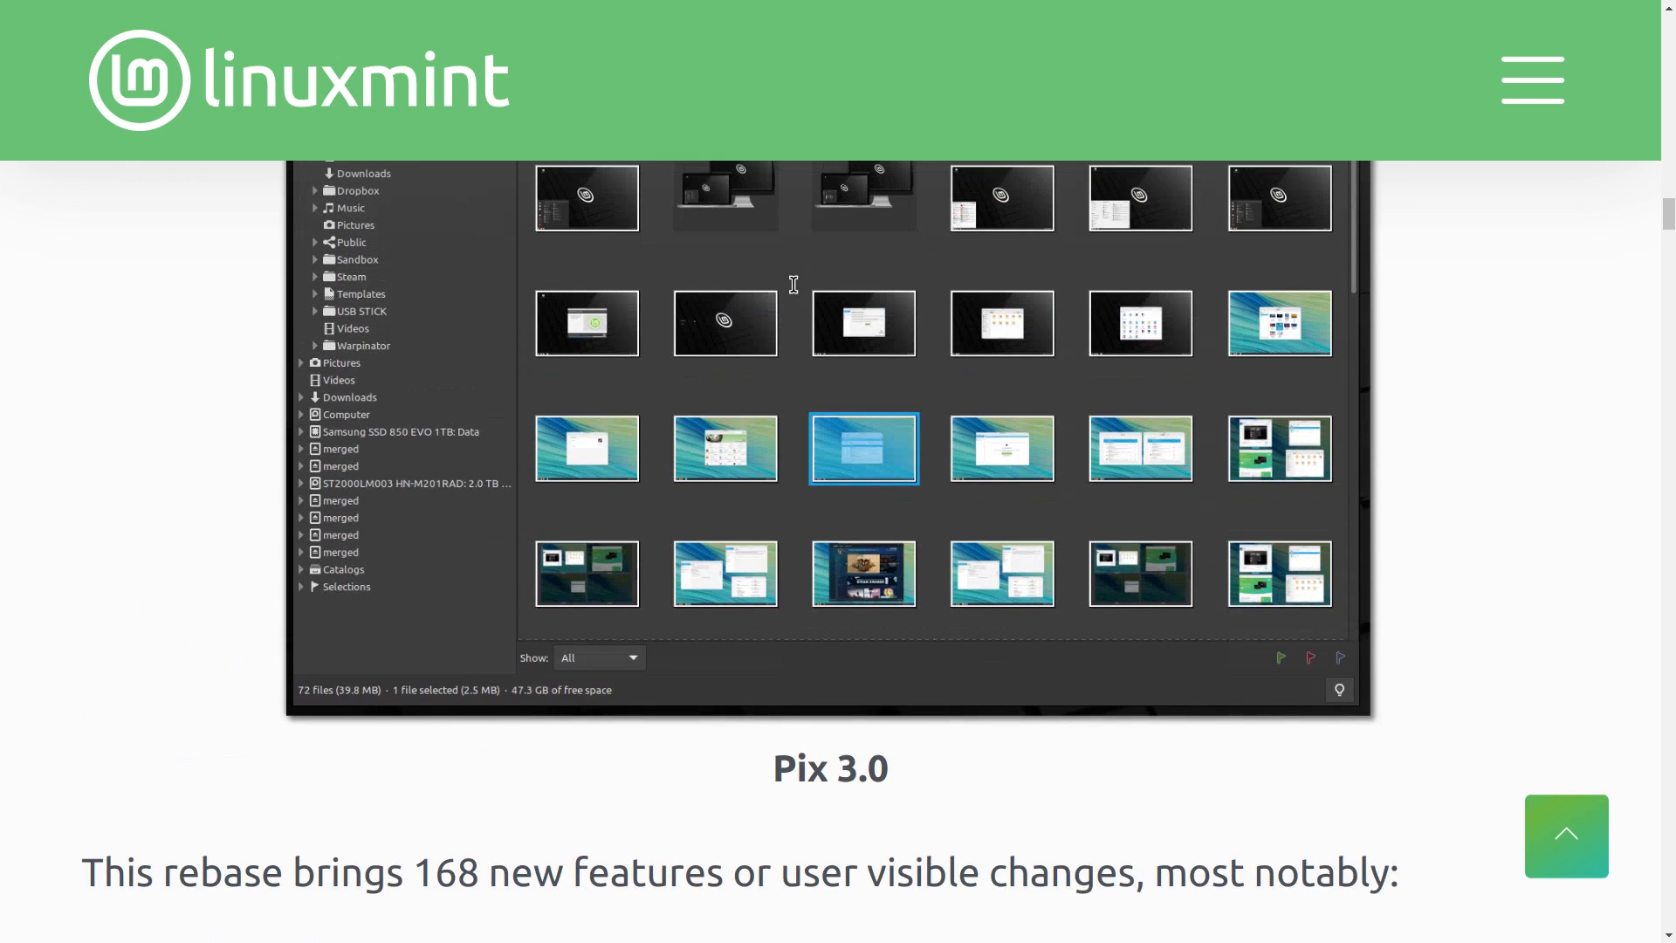
pyautogui.scroll(-8, 797, 293)
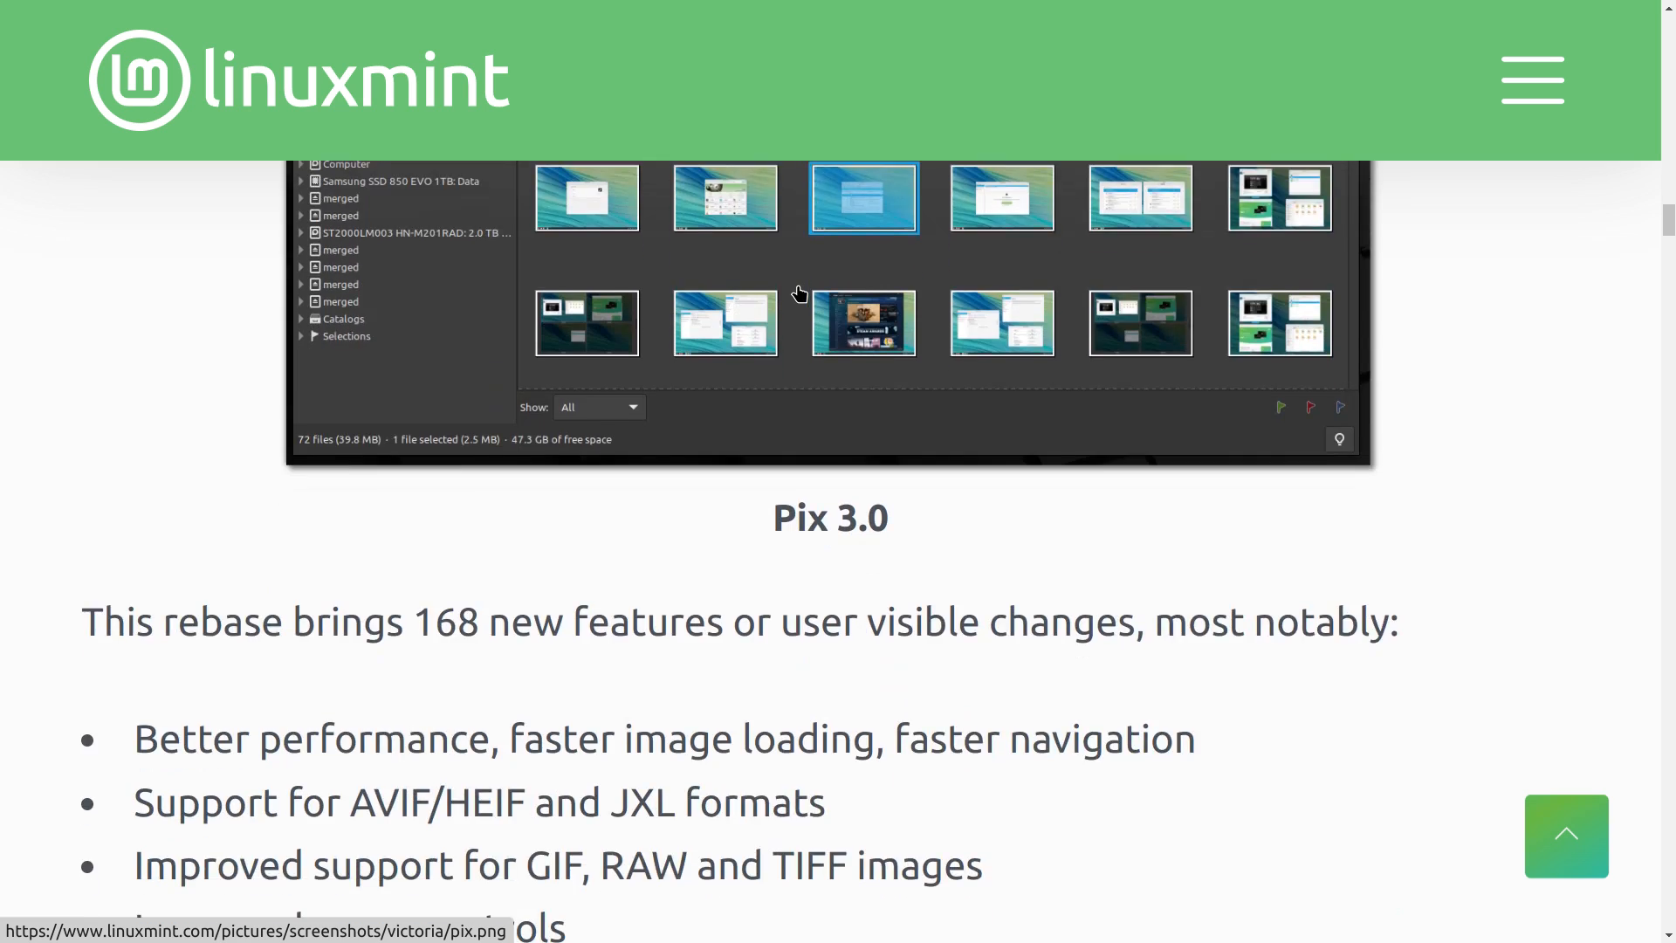
pyautogui.scroll(-7, 798, 275)
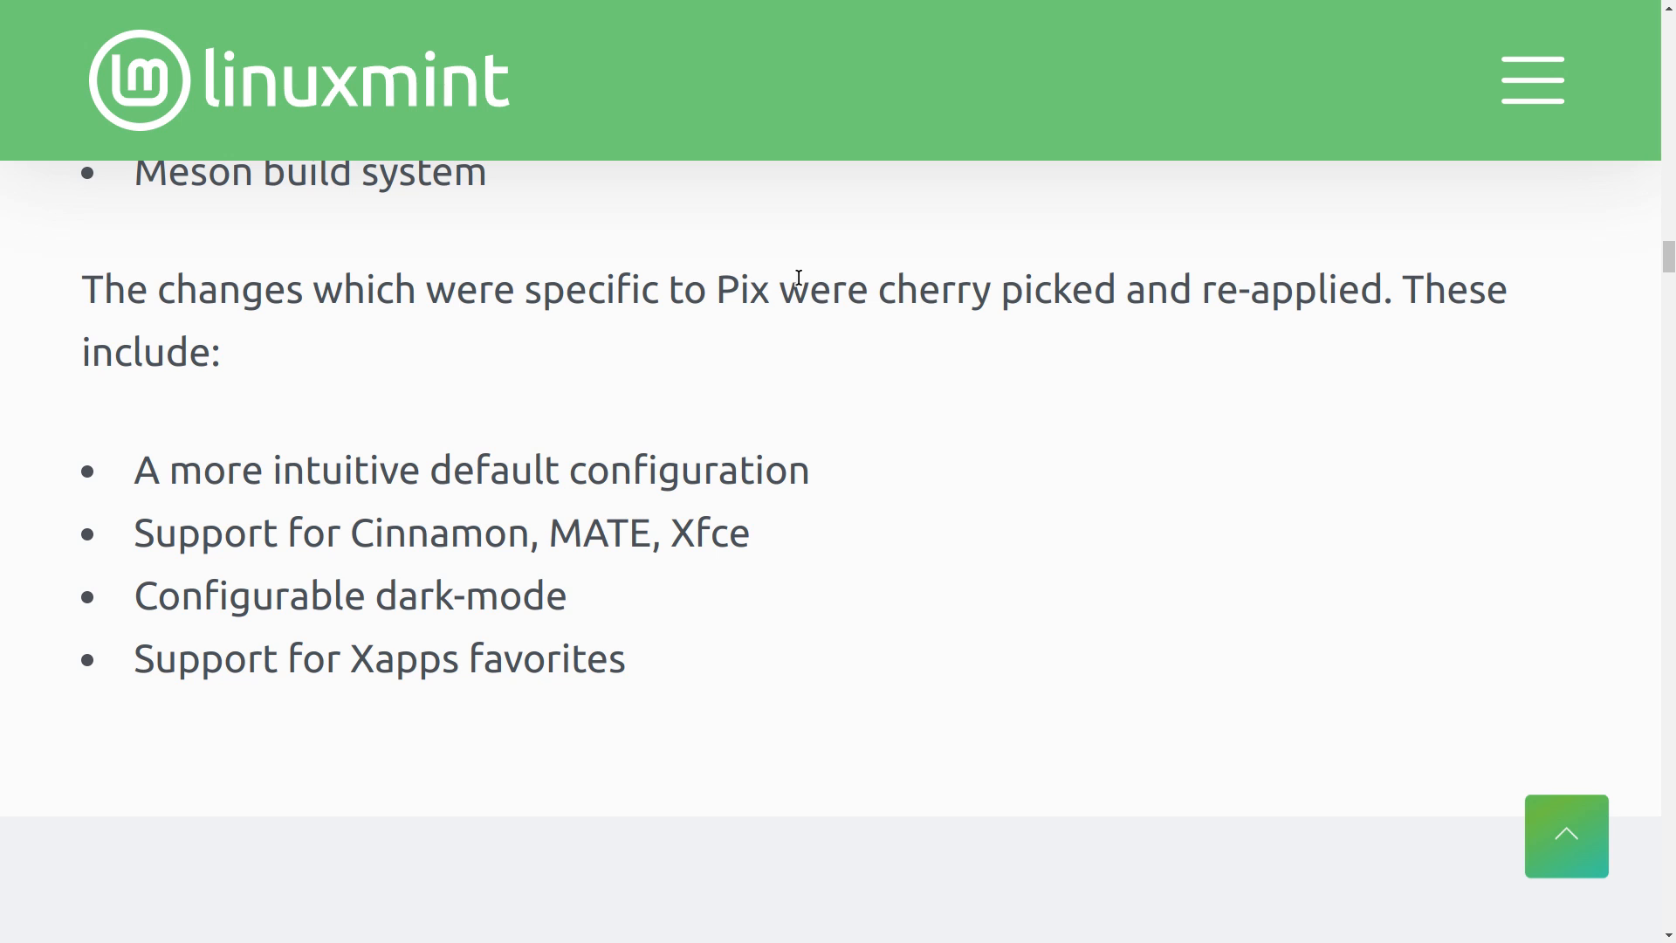
pyautogui.scroll(-1, 799, 279)
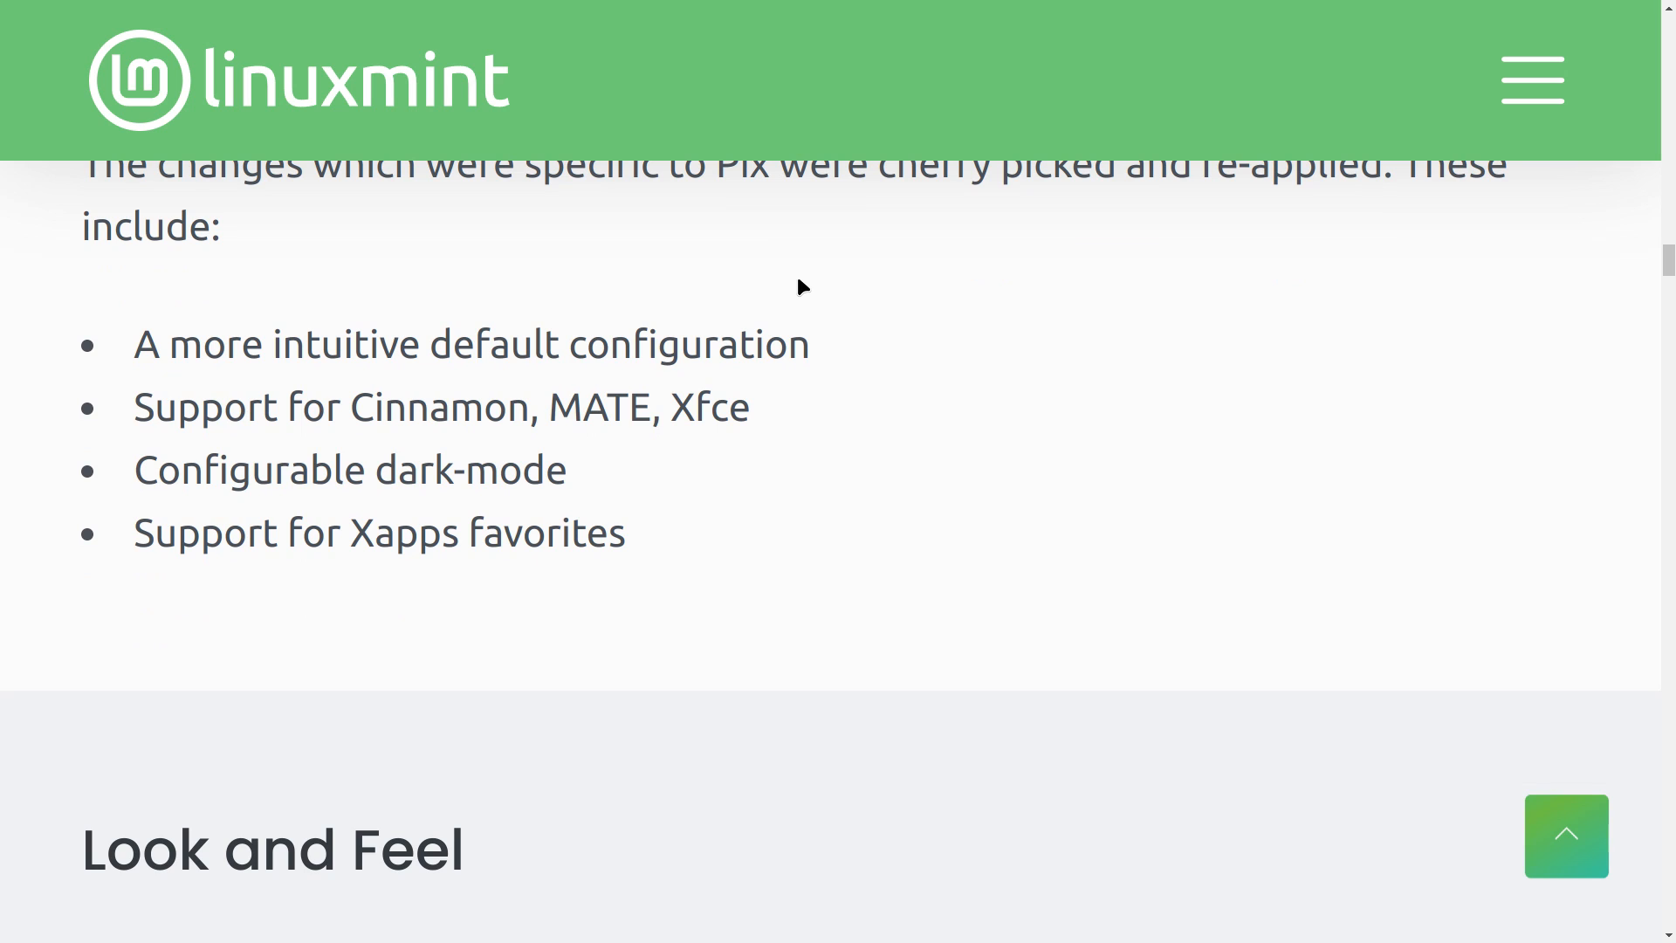
pyautogui.scroll(1, 798, 280)
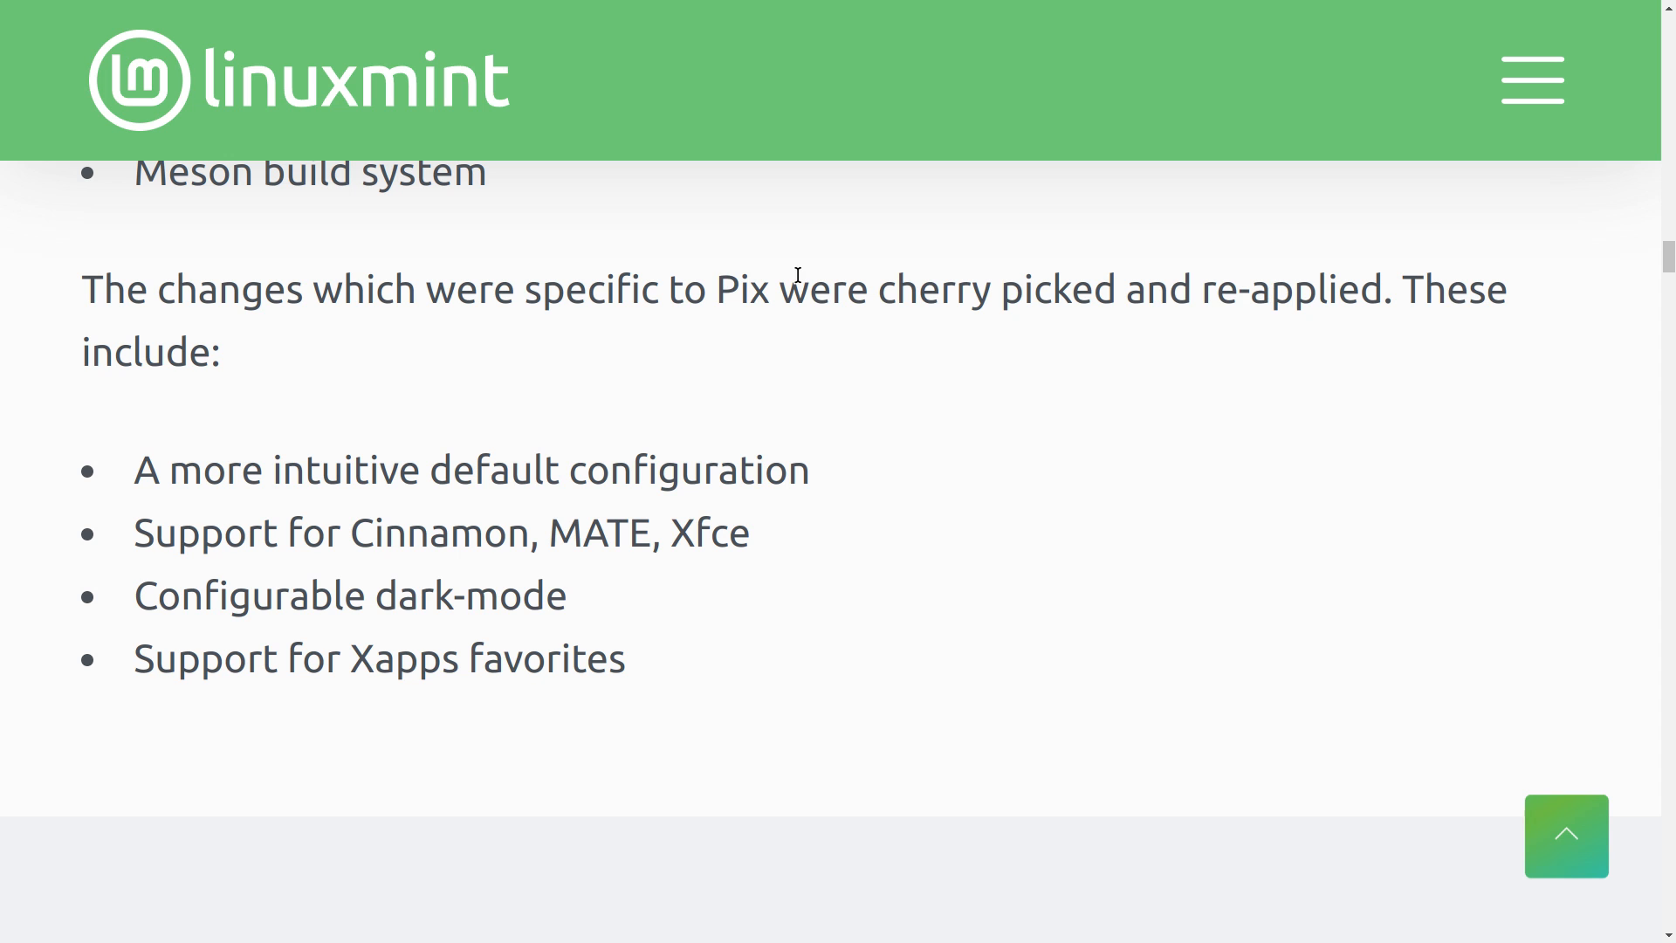
# Examine the folder icon examples under Look and Feel, including the Aqua, Pink, Yaru and Cyan variants
pyautogui.scroll(-7, 798, 275)
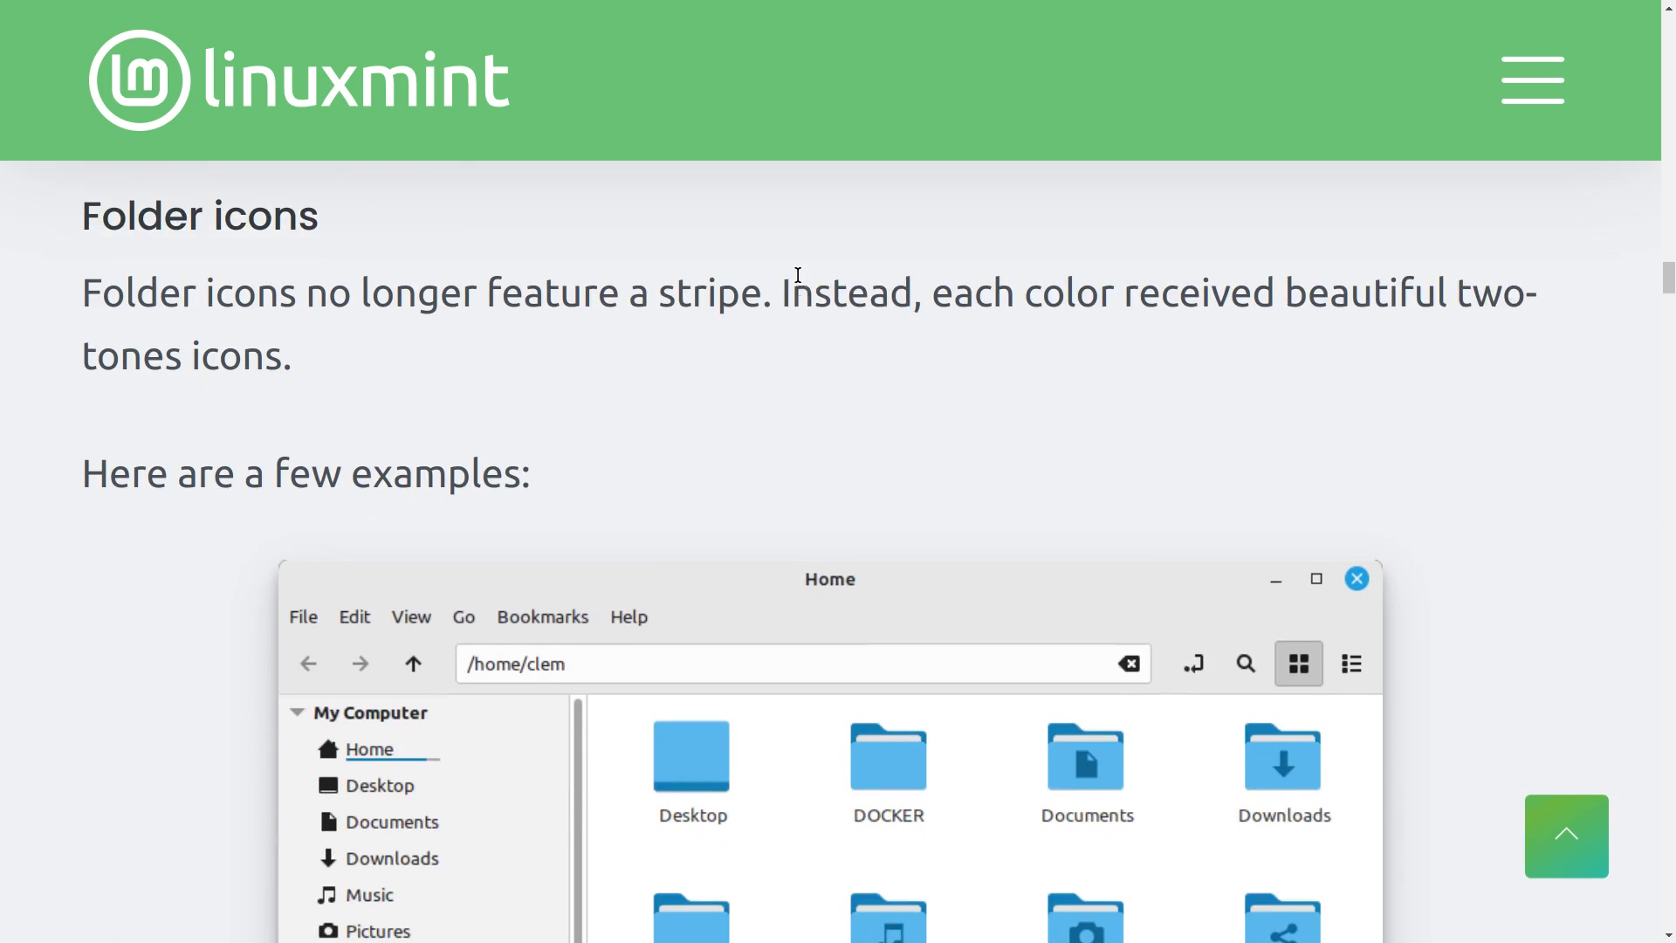
pyautogui.scroll(1, 802, 281)
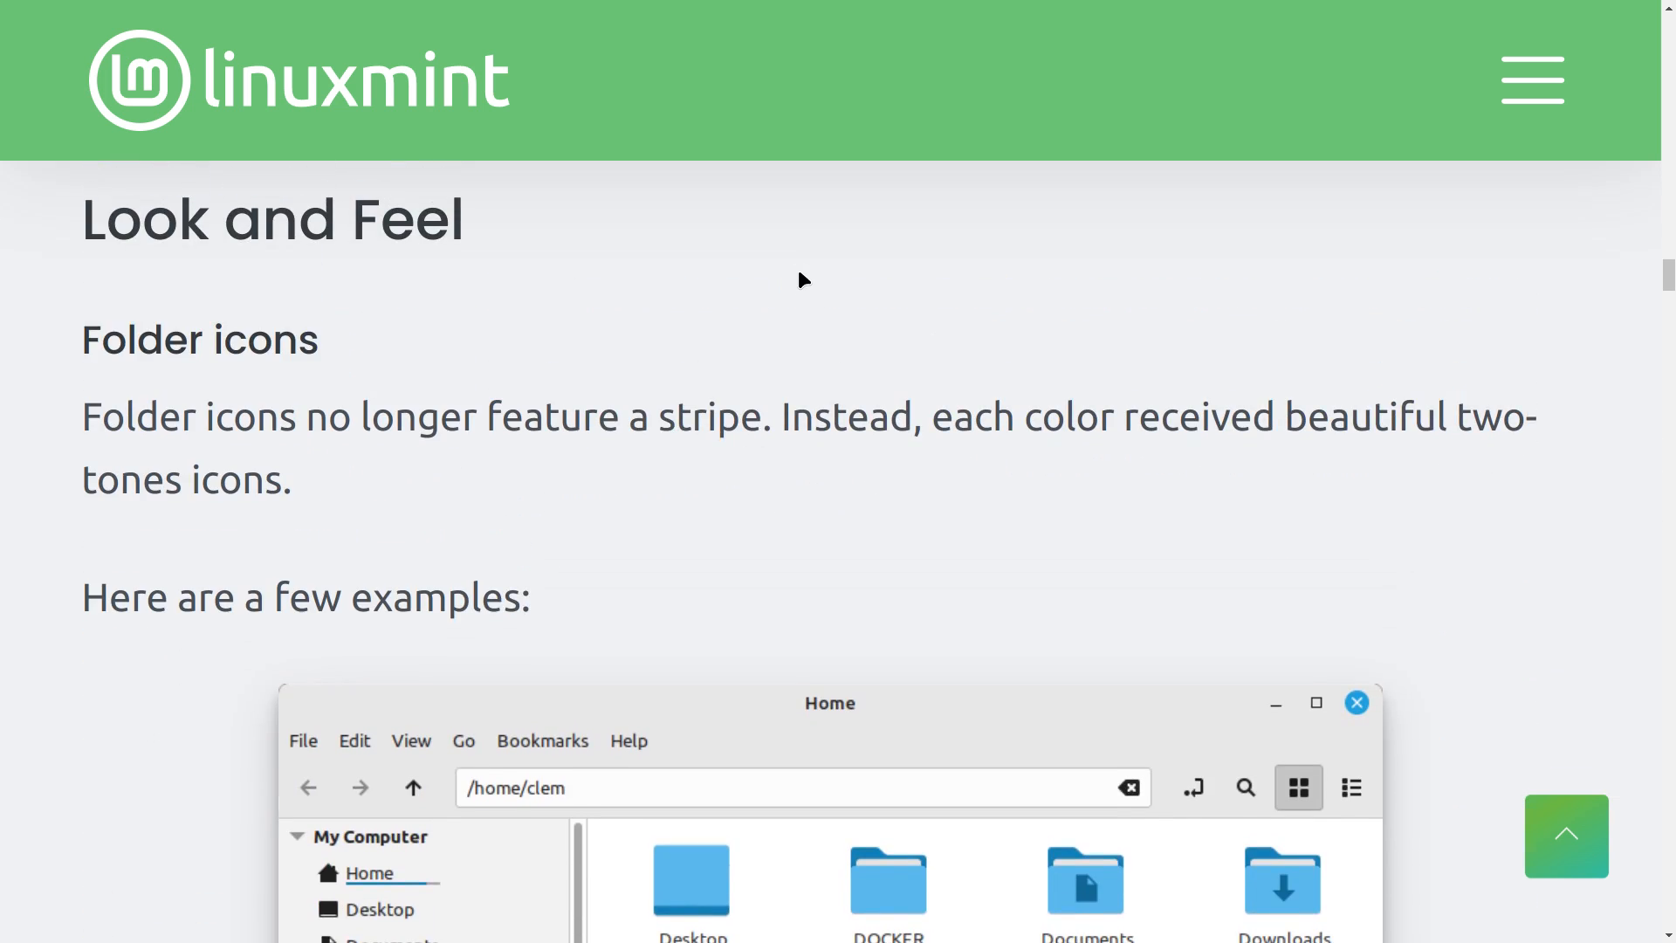
pyautogui.scroll(-8, 804, 277)
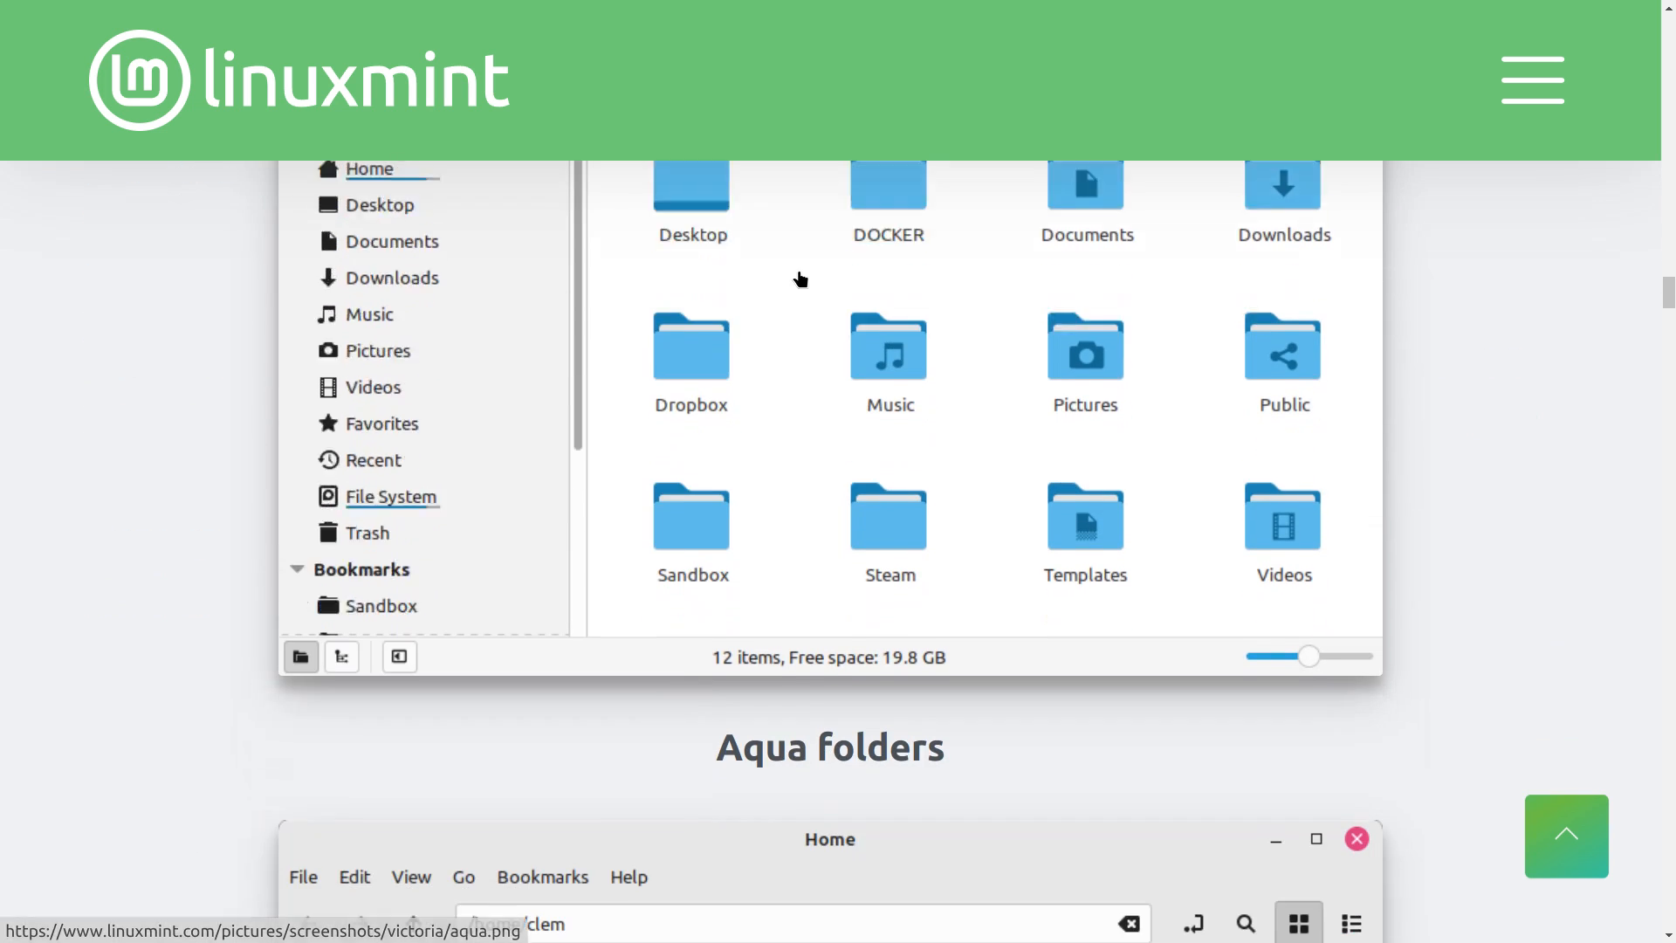
pyautogui.scroll(-8, 801, 276)
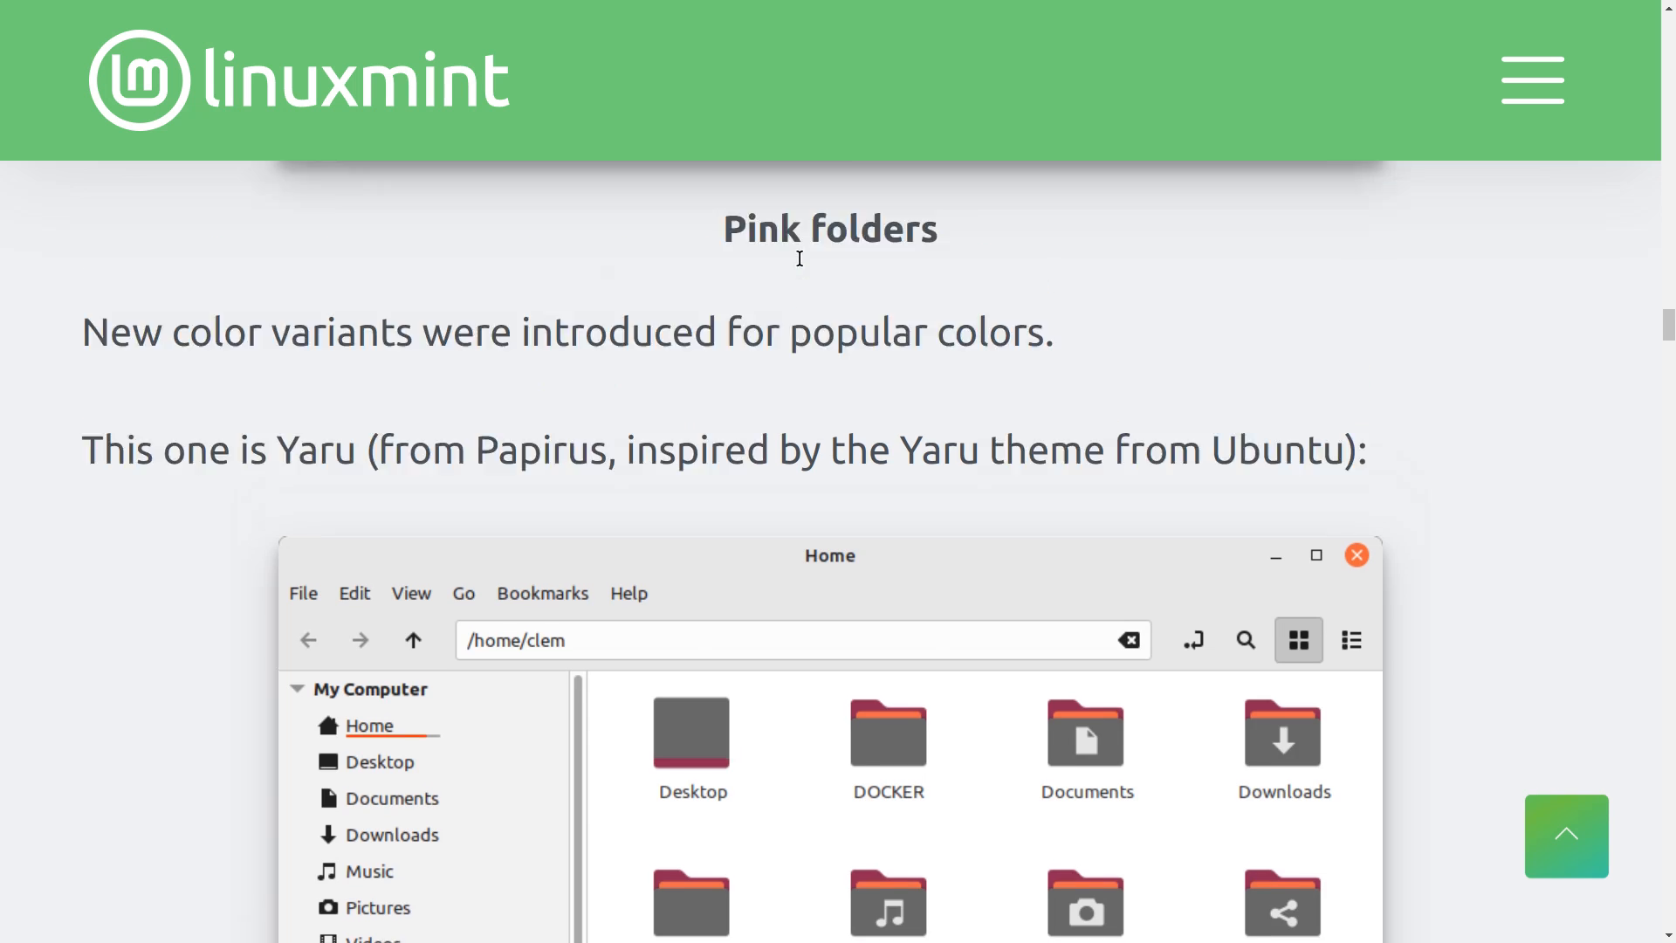
pyautogui.scroll(6, 800, 258)
pyautogui.scroll(-6, 801, 260)
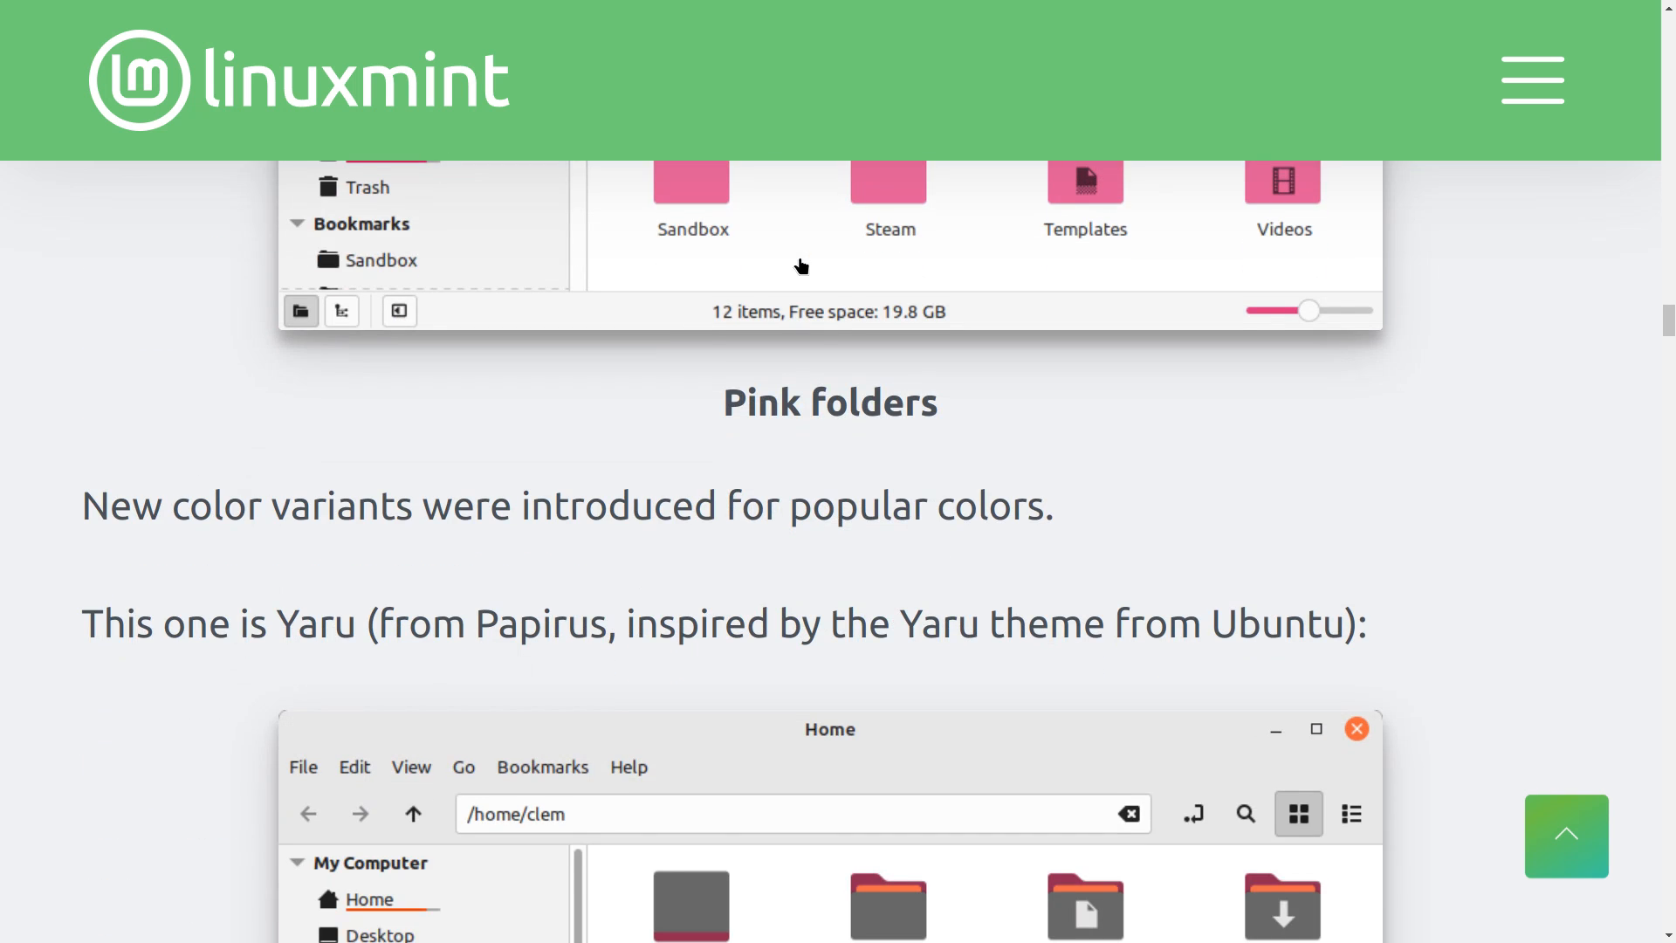
pyautogui.scroll(-3, 800, 262)
pyautogui.scroll(-10, 801, 264)
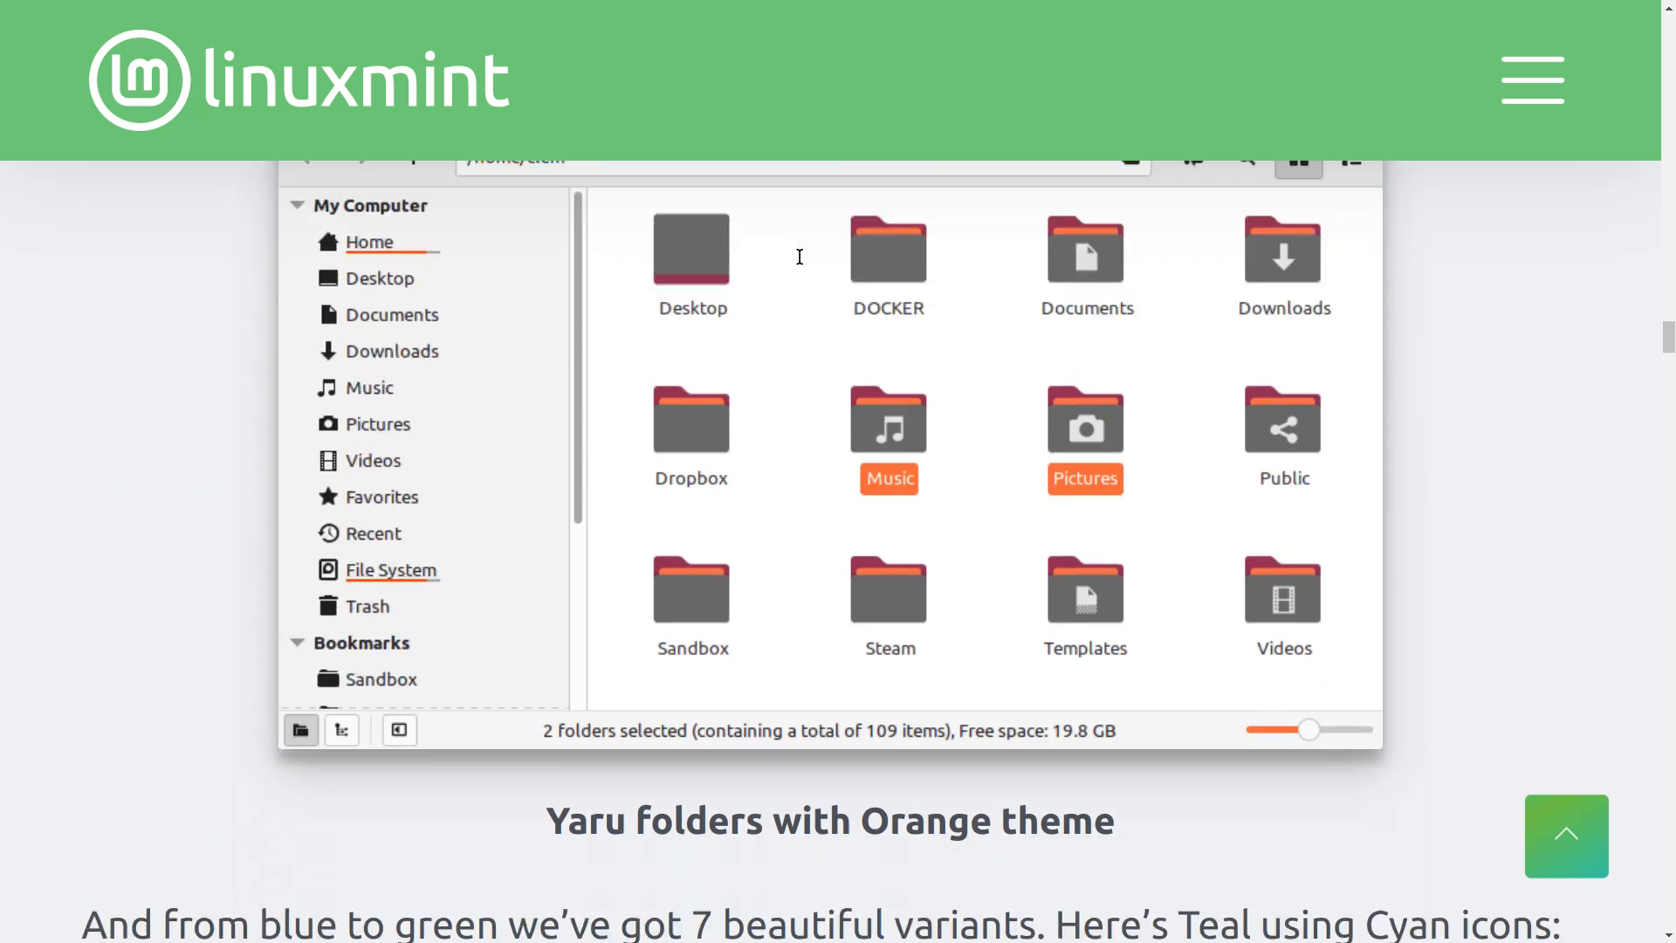
pyautogui.scroll(-2, 802, 260)
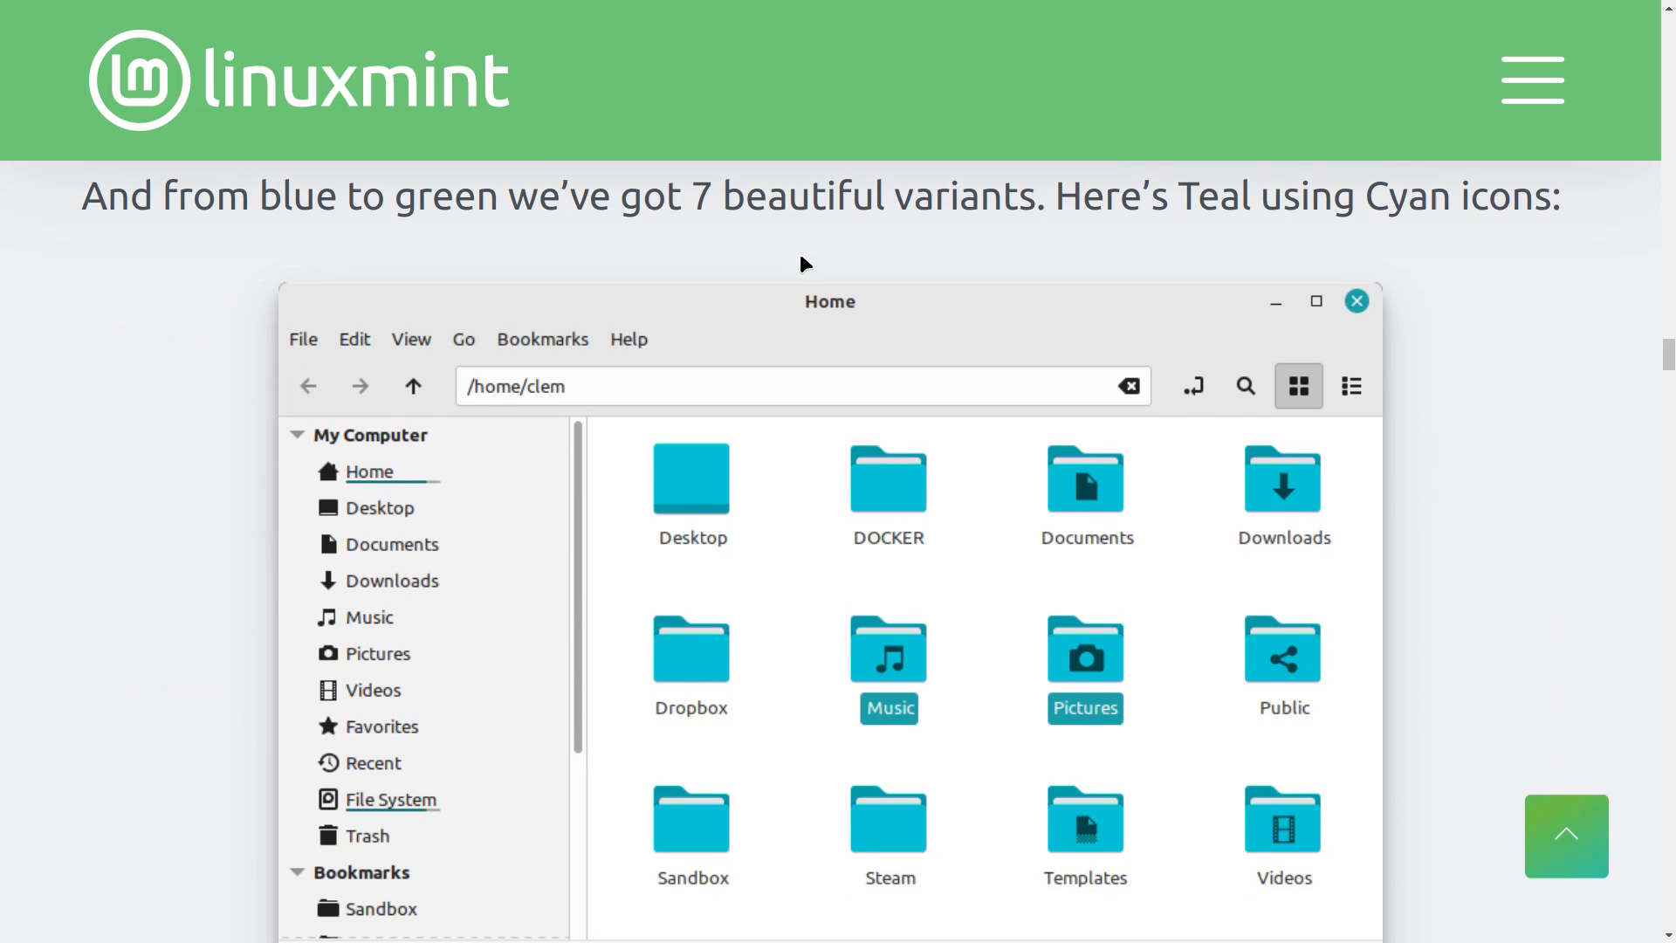
pyautogui.scroll(-2, 801, 252)
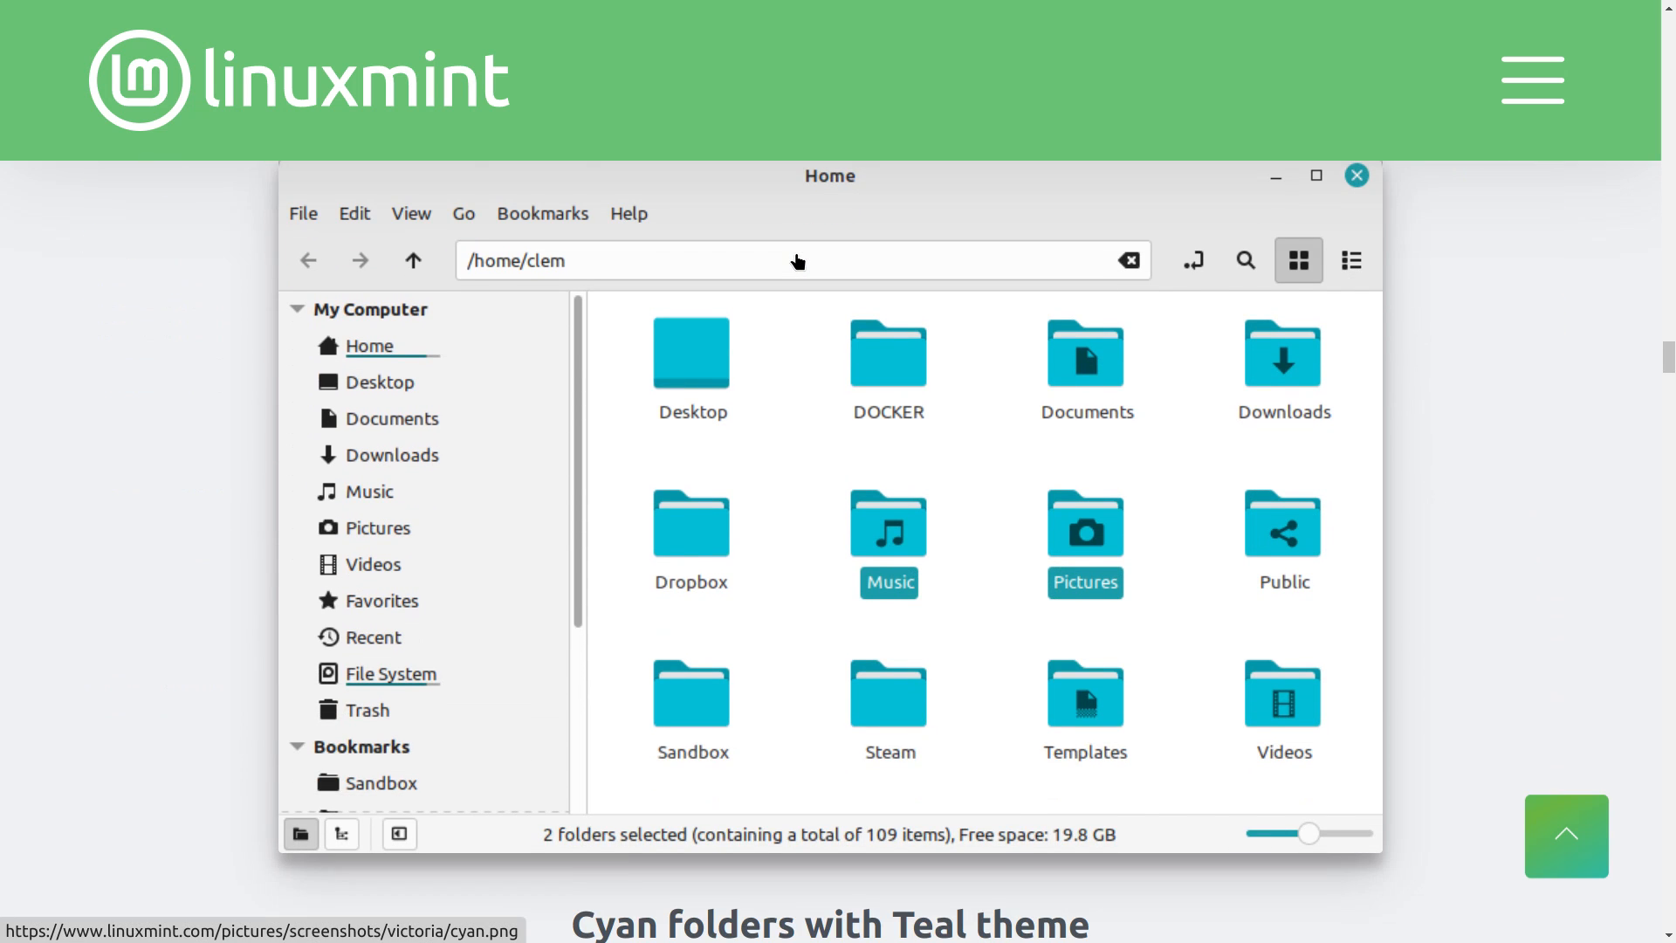
# Read the Tooltips section under Look and Feel, including the accentuated tooltip example
pyautogui.scroll(-10, 798, 260)
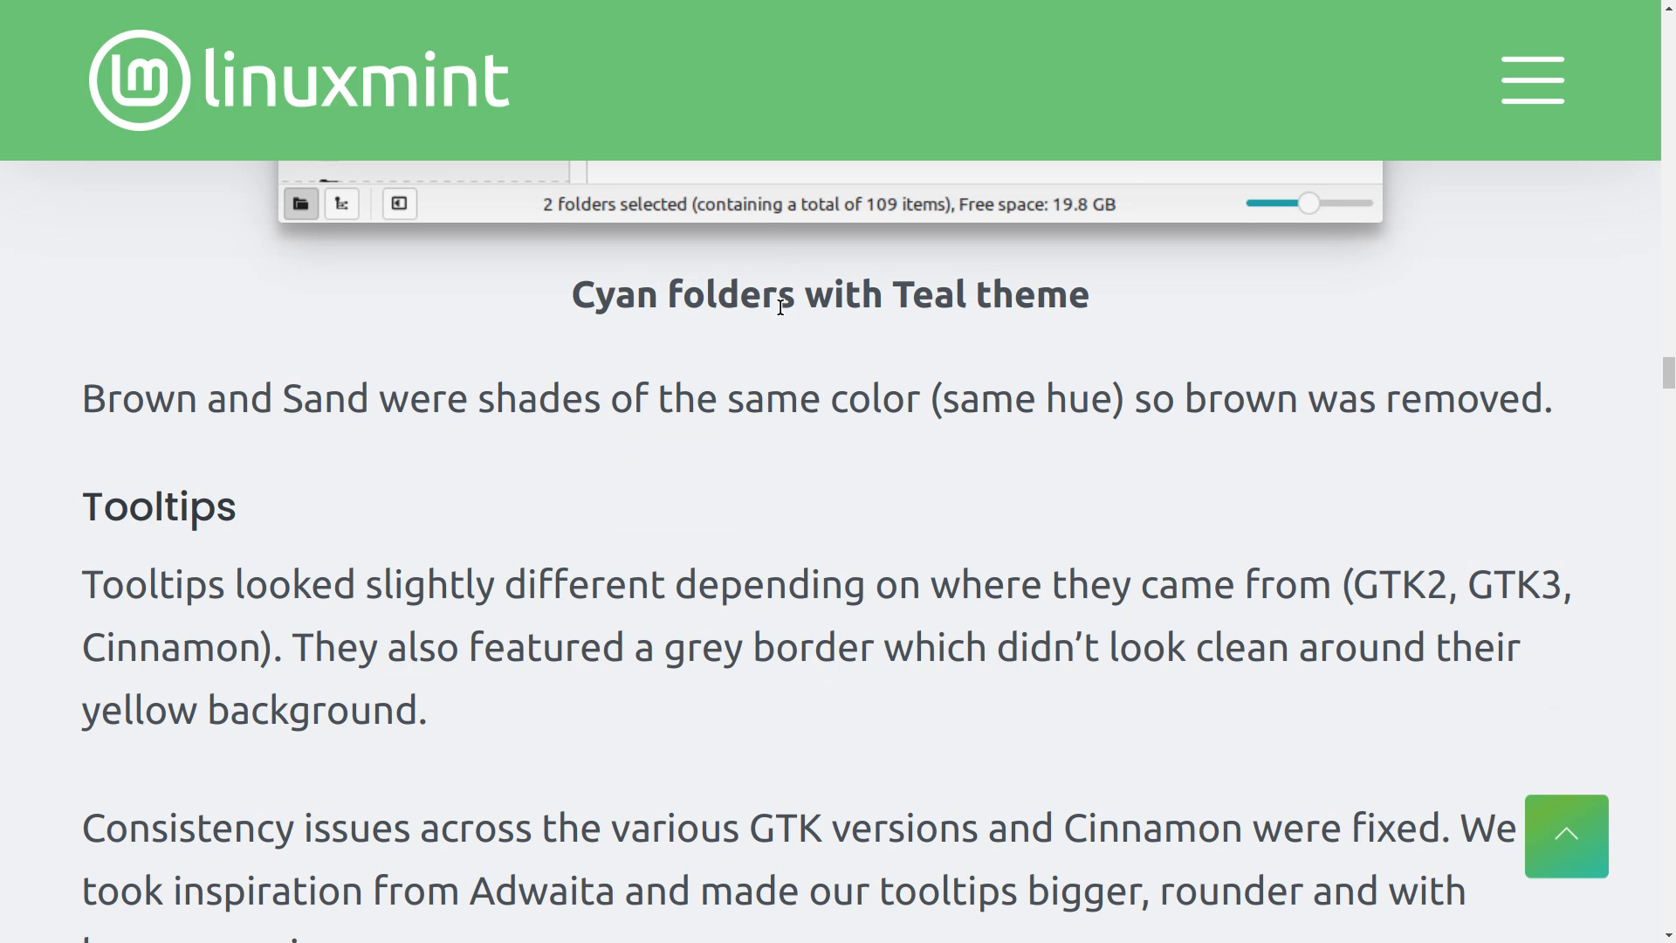
pyautogui.scroll(-2, 781, 307)
pyautogui.scroll(-12, 784, 314)
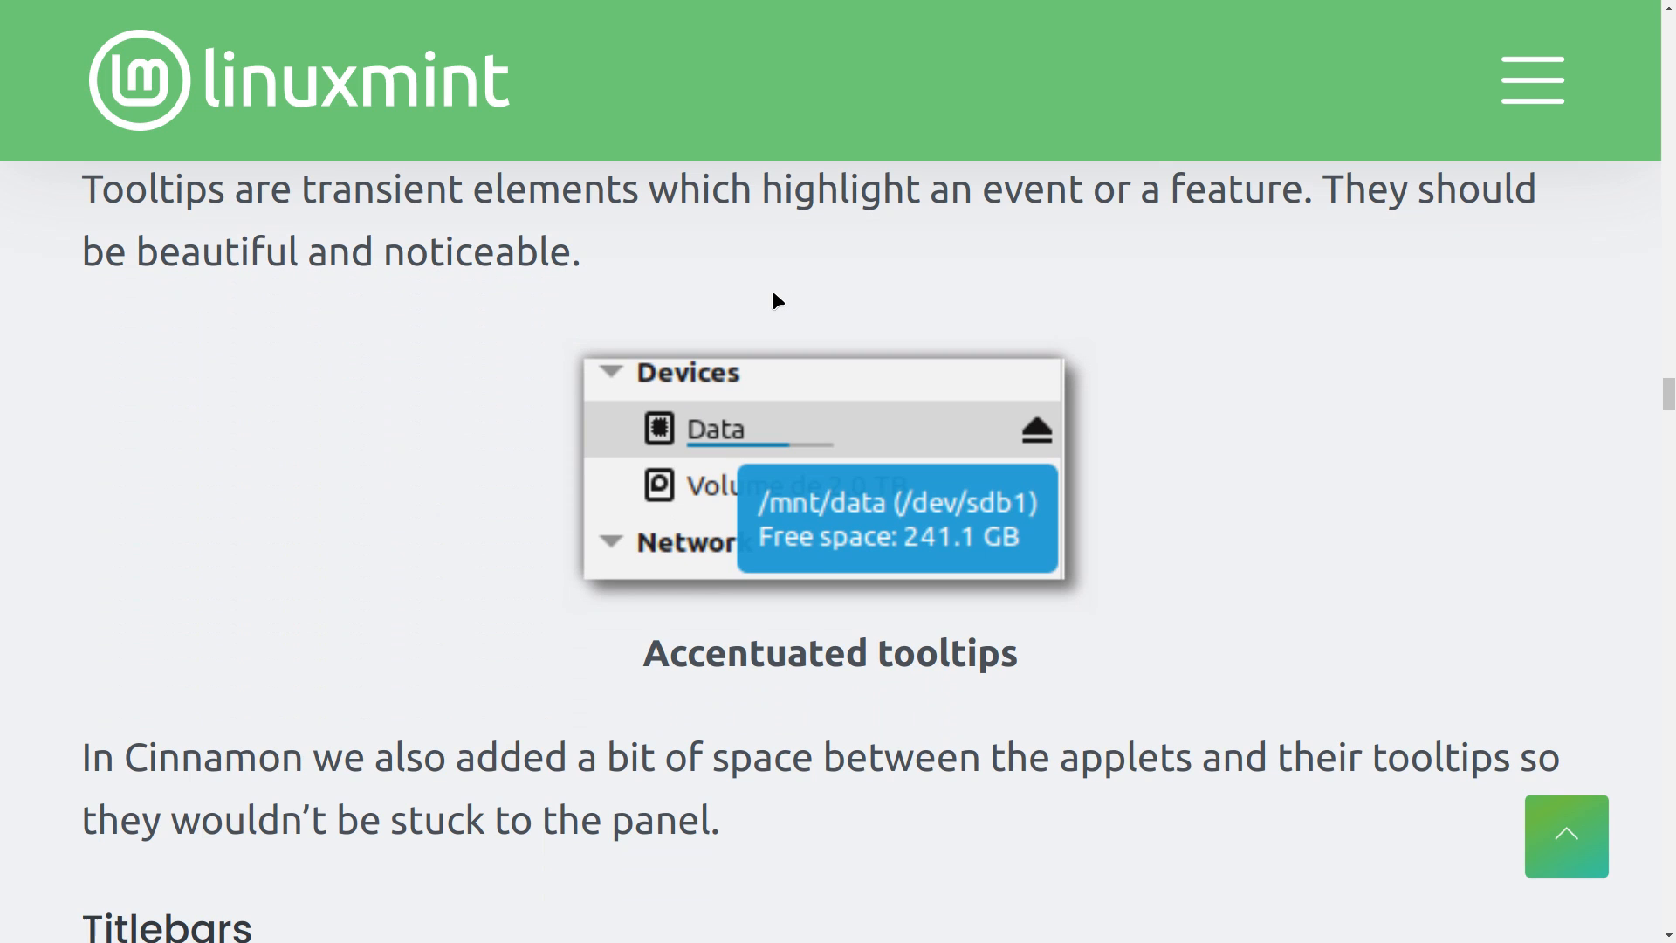
# Read the Titlebars and Mono icons sections under Look and Feel, comparing the symbolic, monochrome and Adwaita icon examples
pyautogui.scroll(-6, 776, 301)
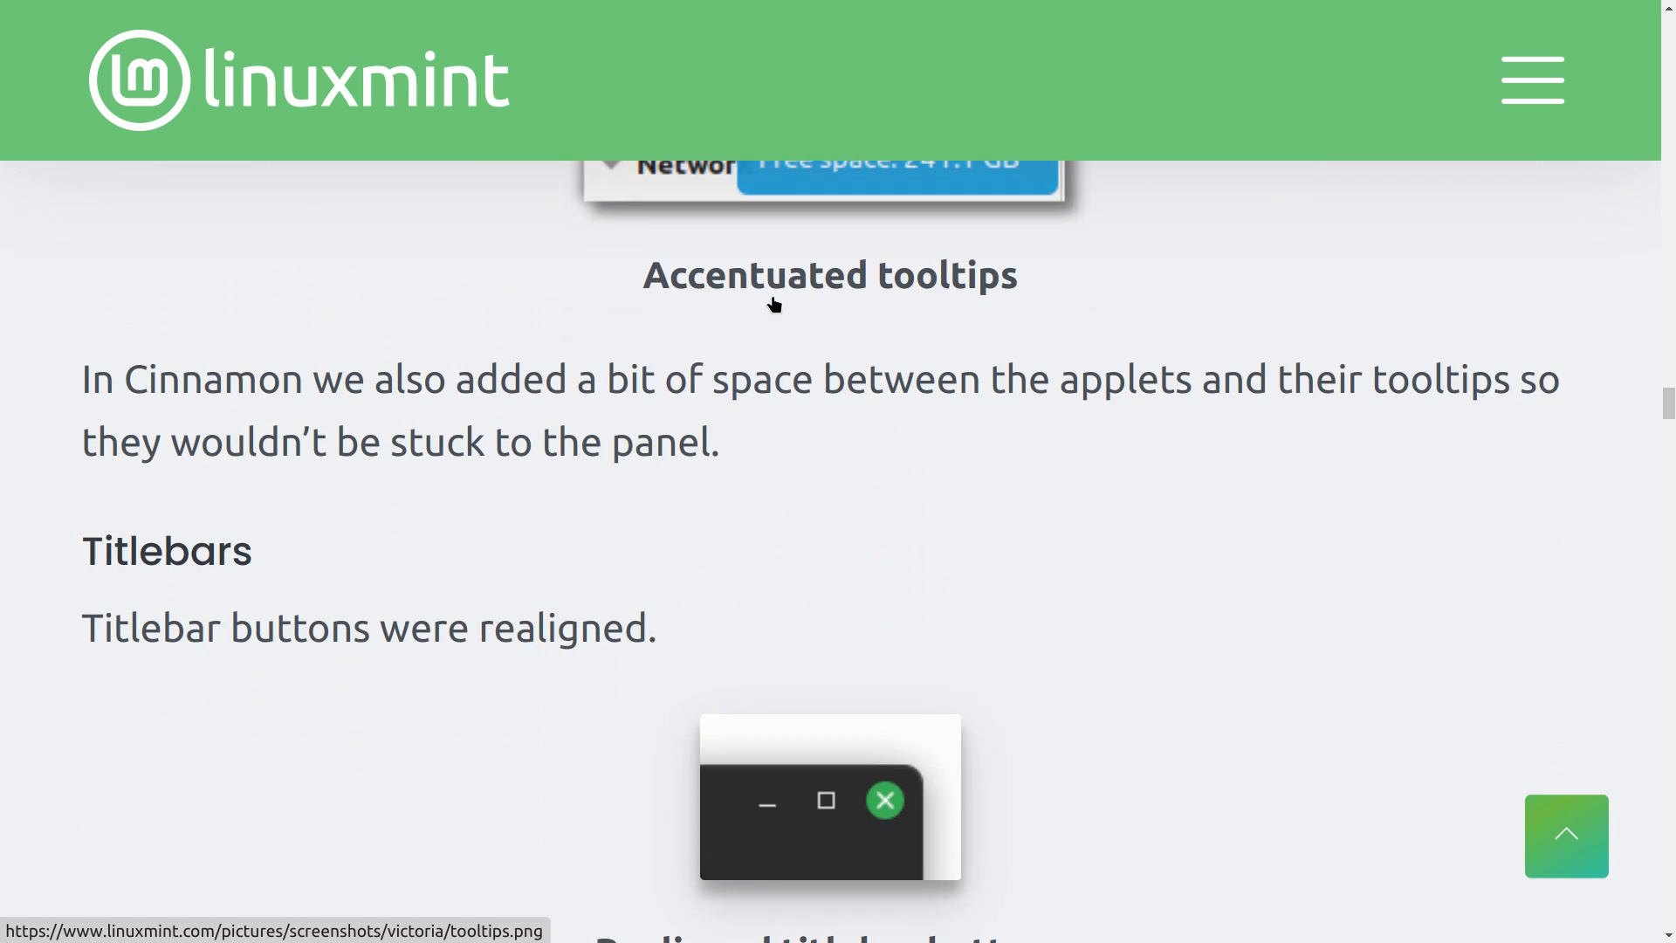
pyautogui.scroll(-4, 774, 304)
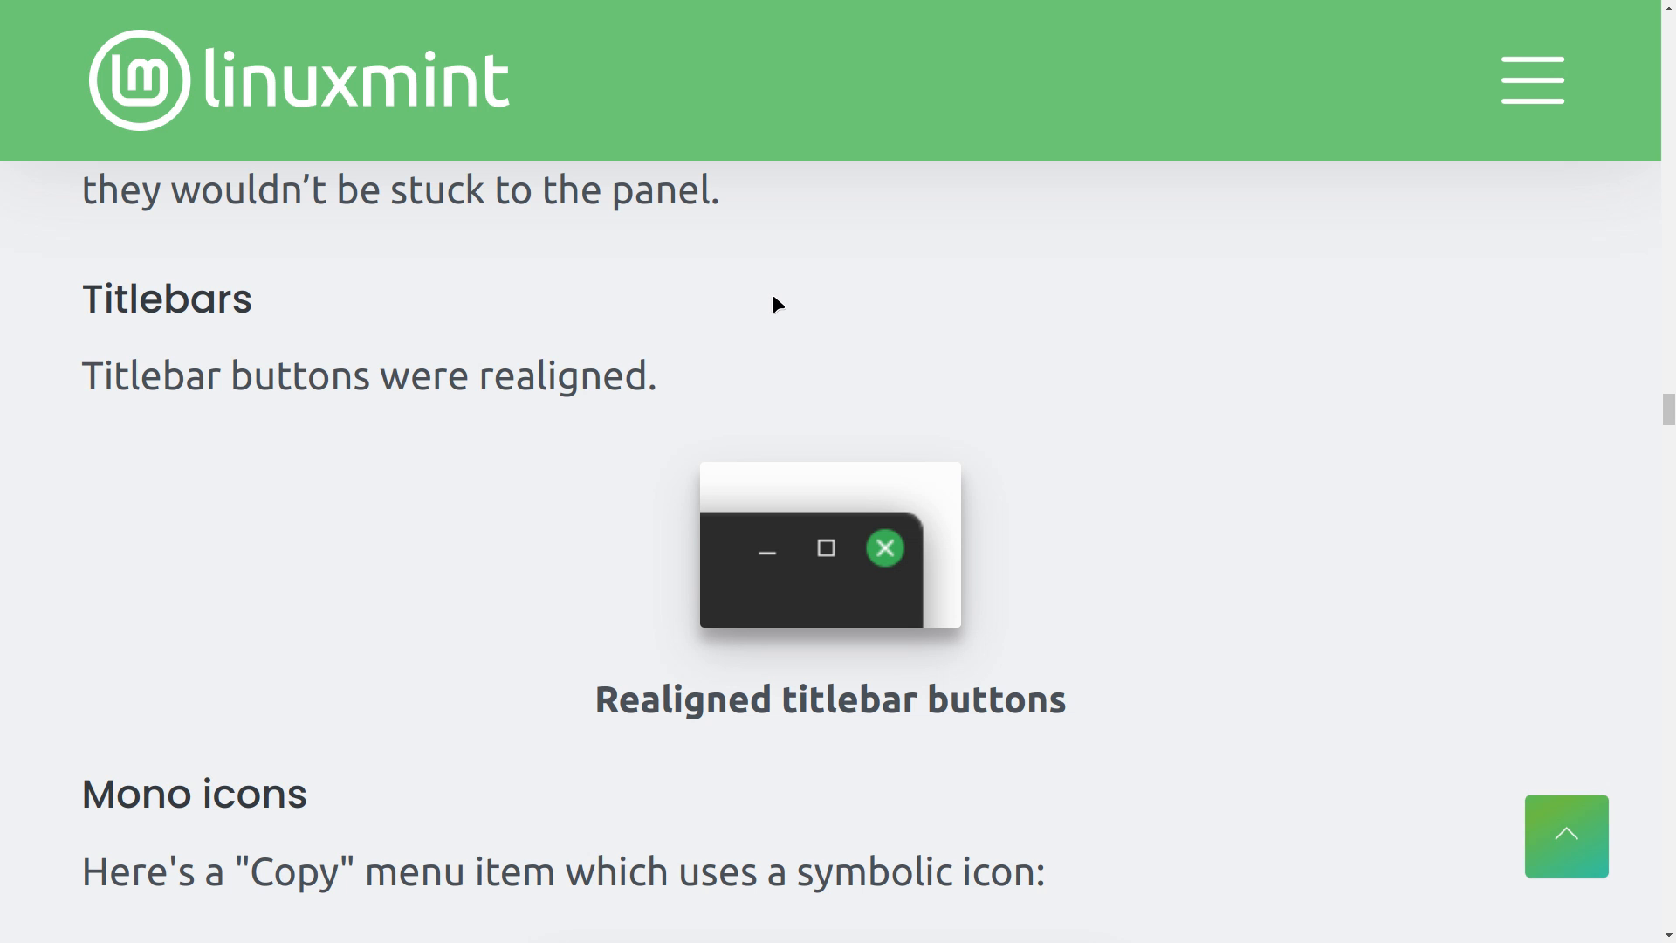
pyautogui.scroll(-2, 775, 304)
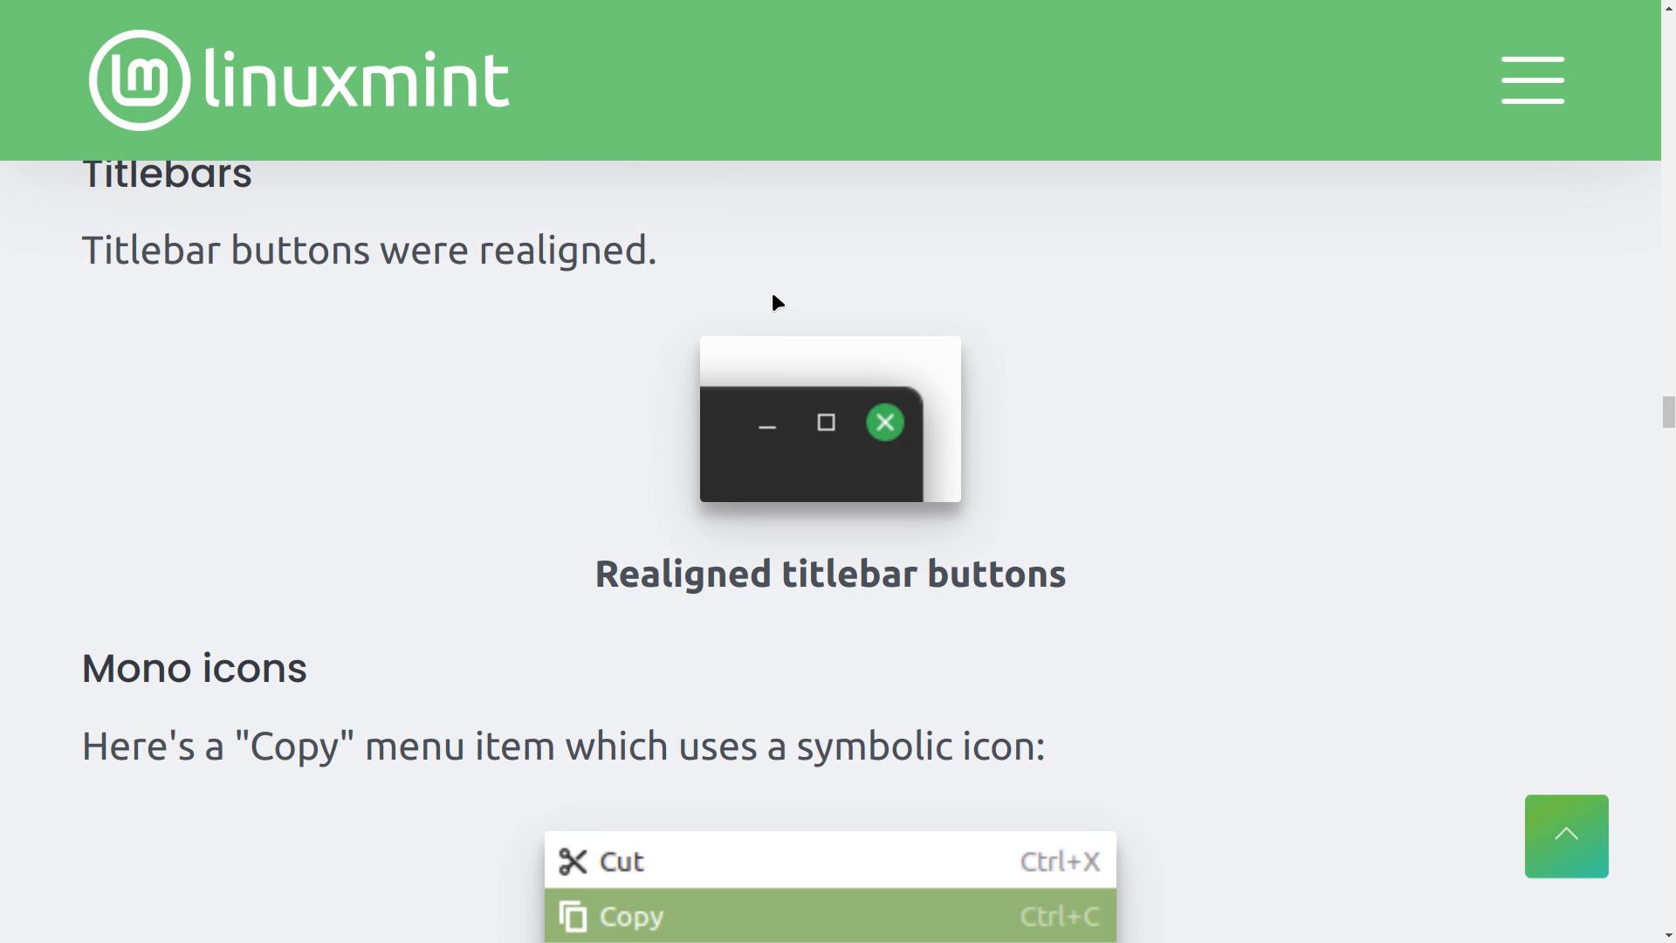
pyautogui.scroll(-16, 773, 295)
pyautogui.scroll(-4, 775, 293)
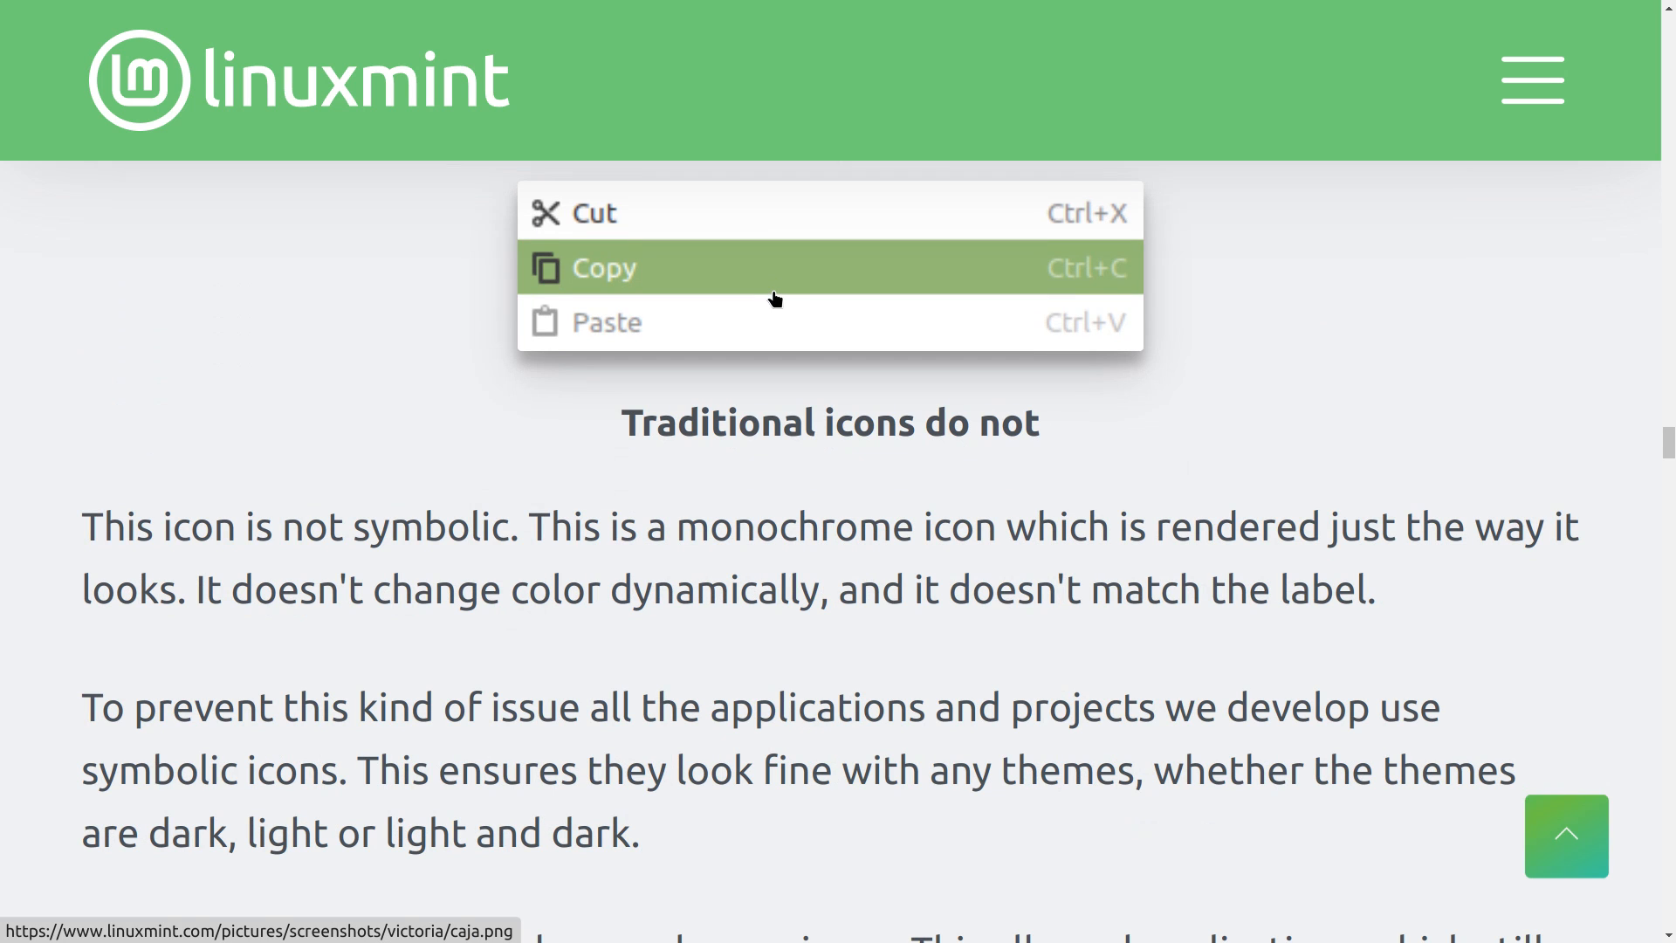
pyautogui.scroll(-17, 775, 300)
pyautogui.scroll(-20, 776, 286)
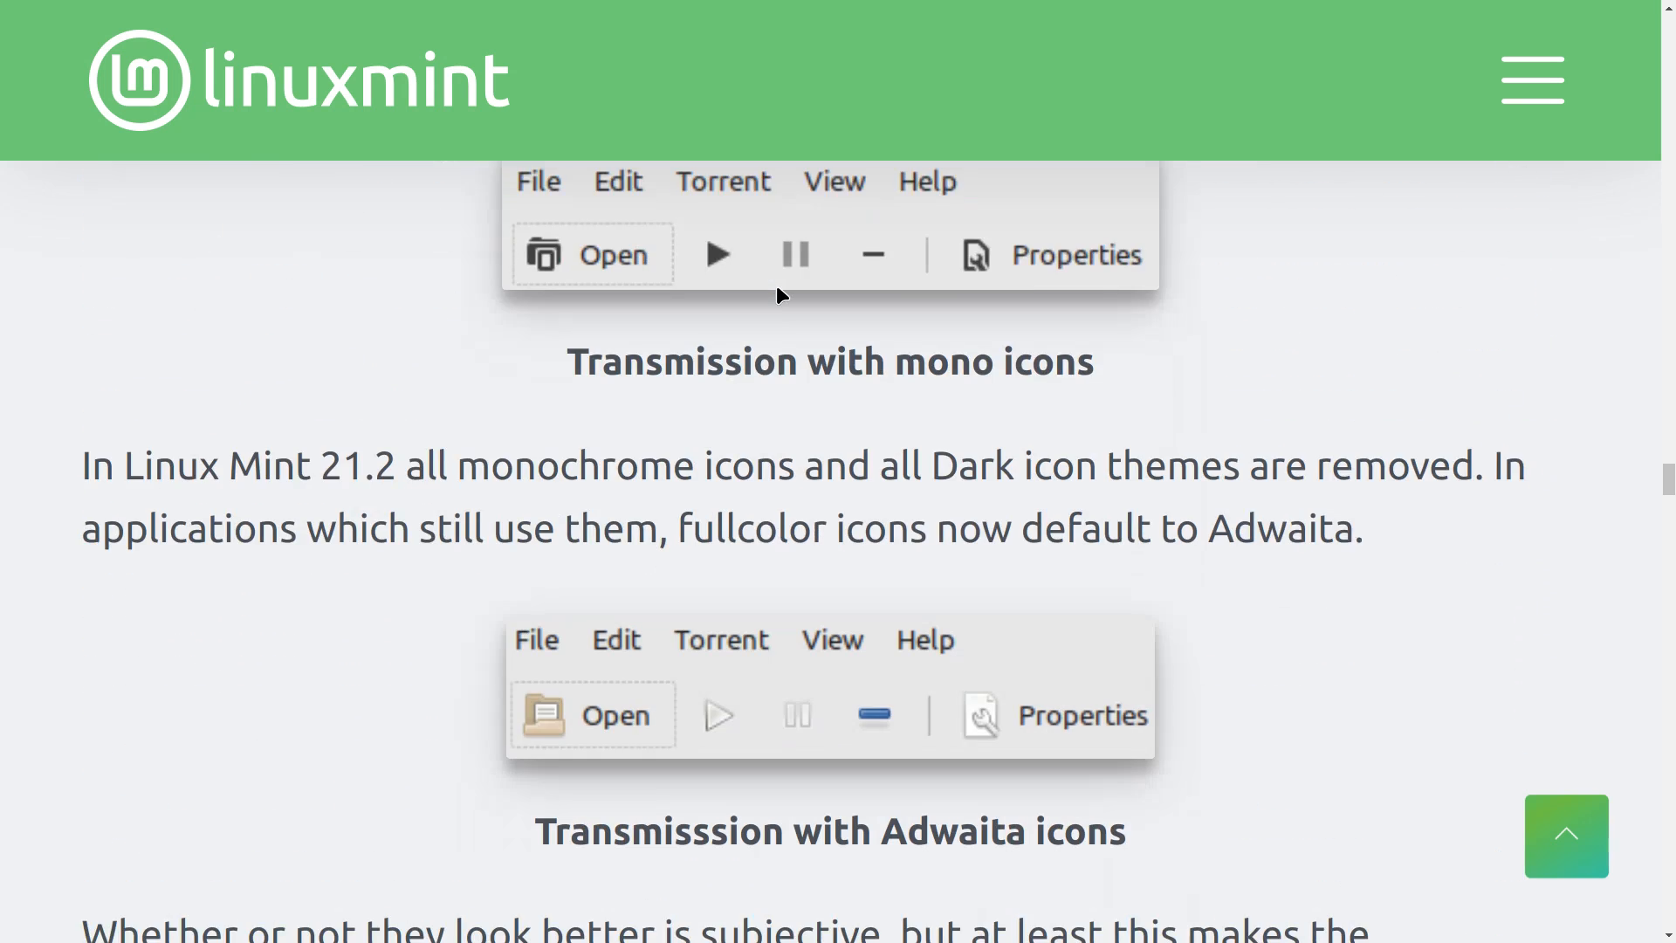
# Read the XDG Desktop Portal section, covering app compatibility and the global dark mode setting with its options
pyautogui.scroll(4, 779, 300)
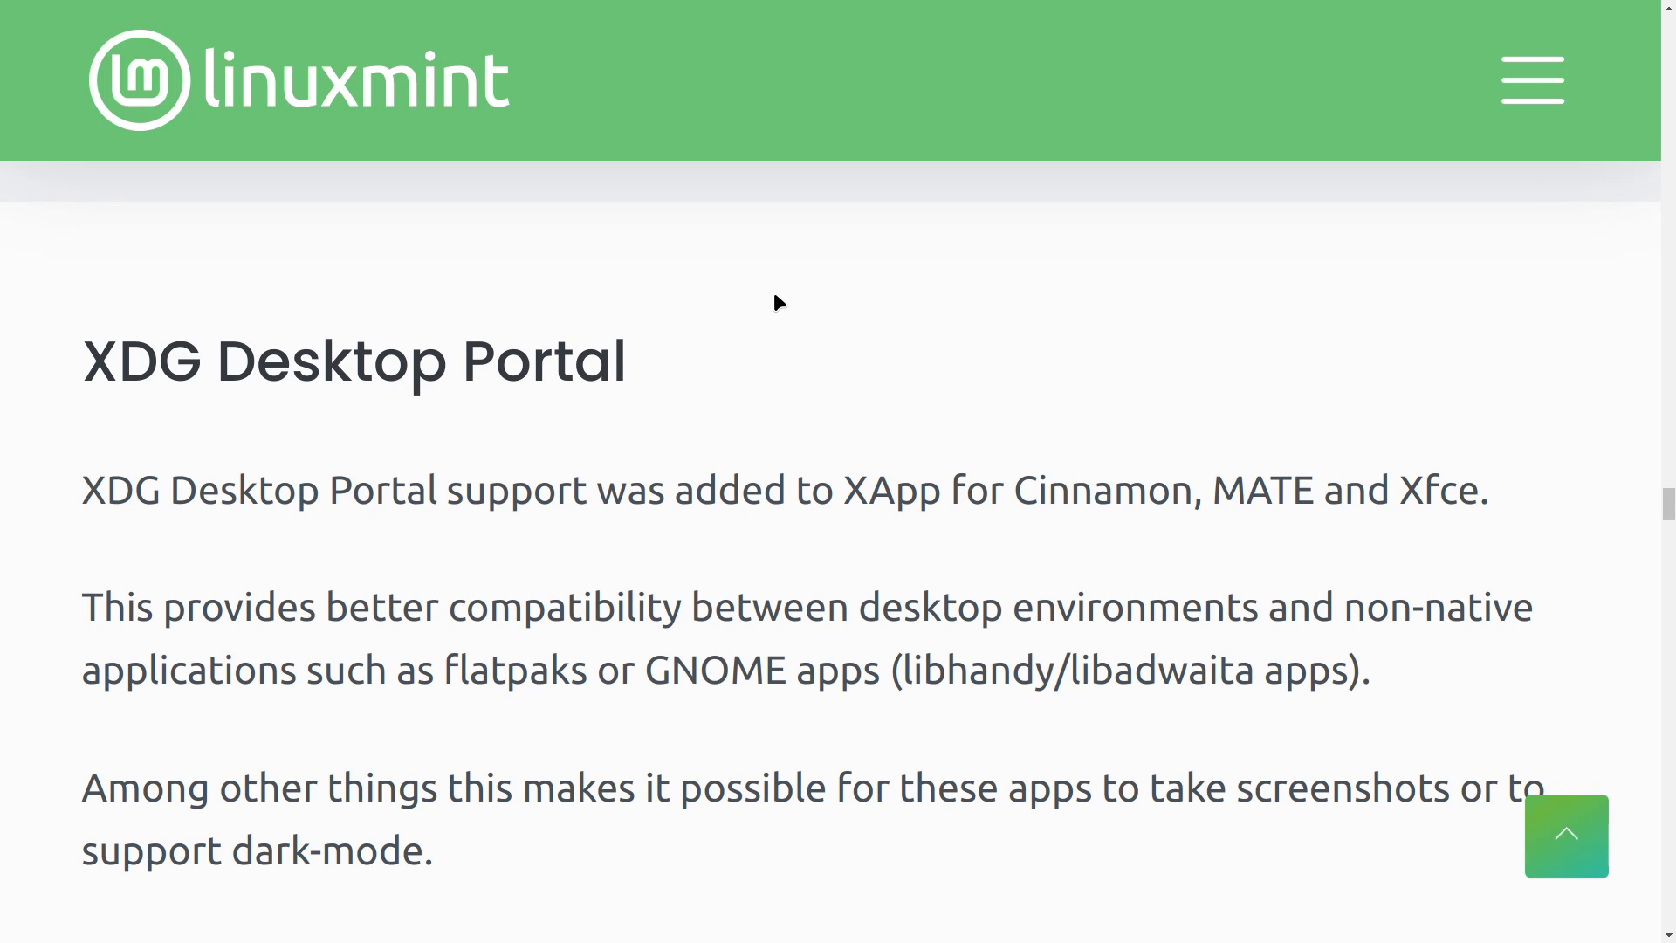
pyautogui.scroll(-2, 792, 334)
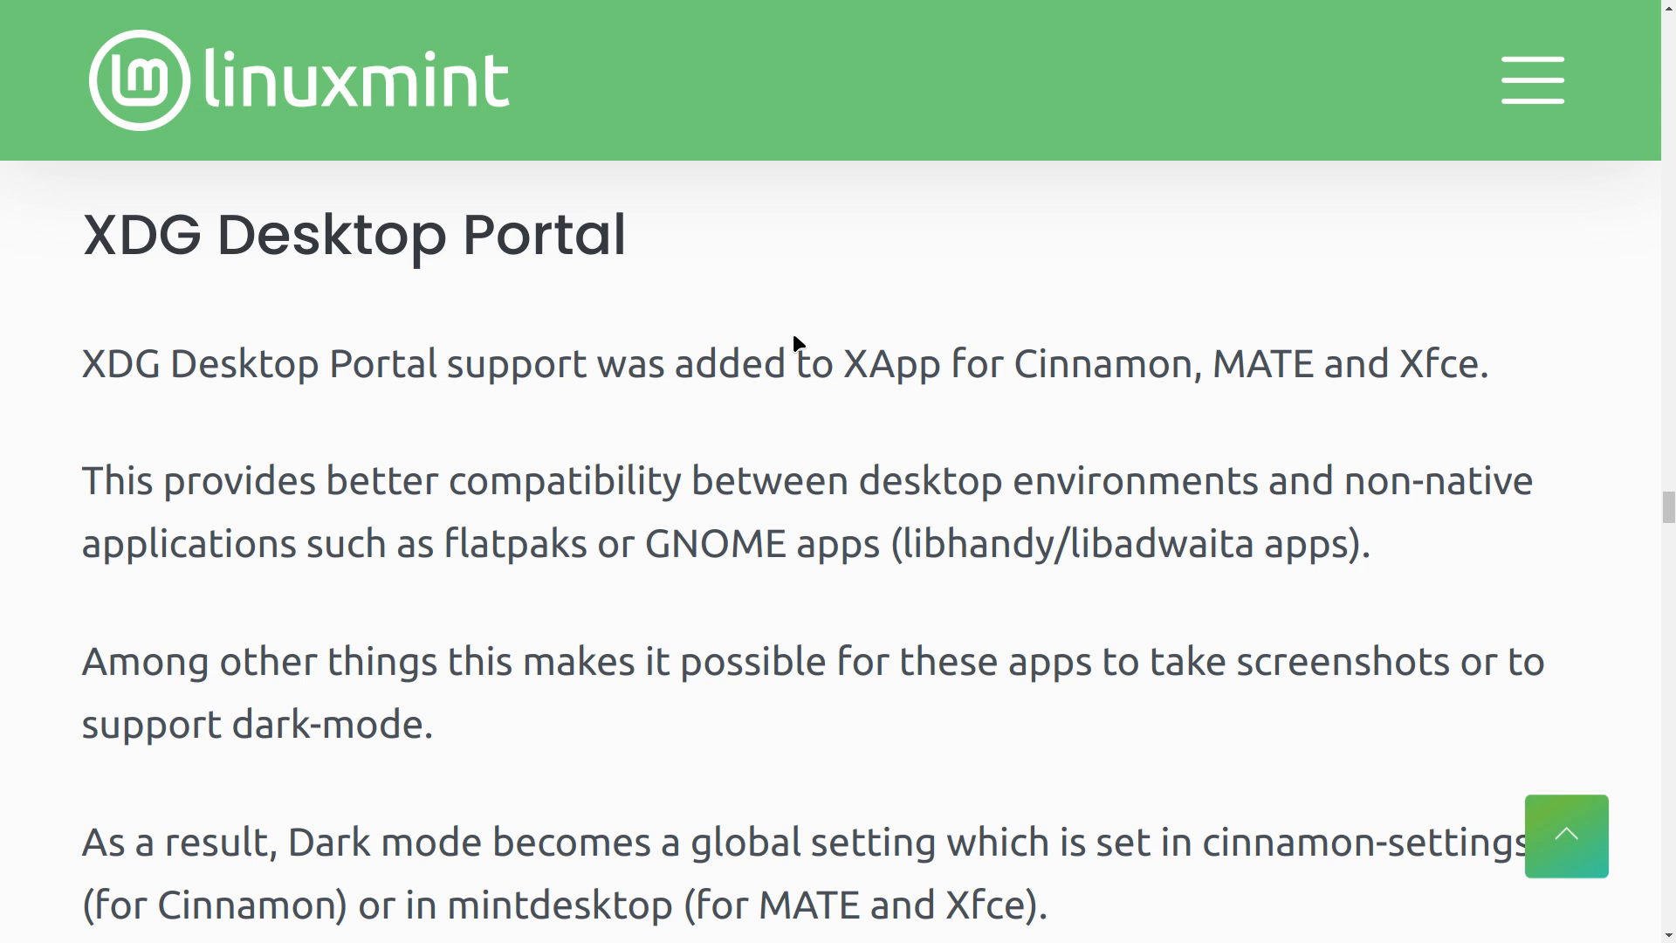
pyautogui.scroll(-4, 800, 340)
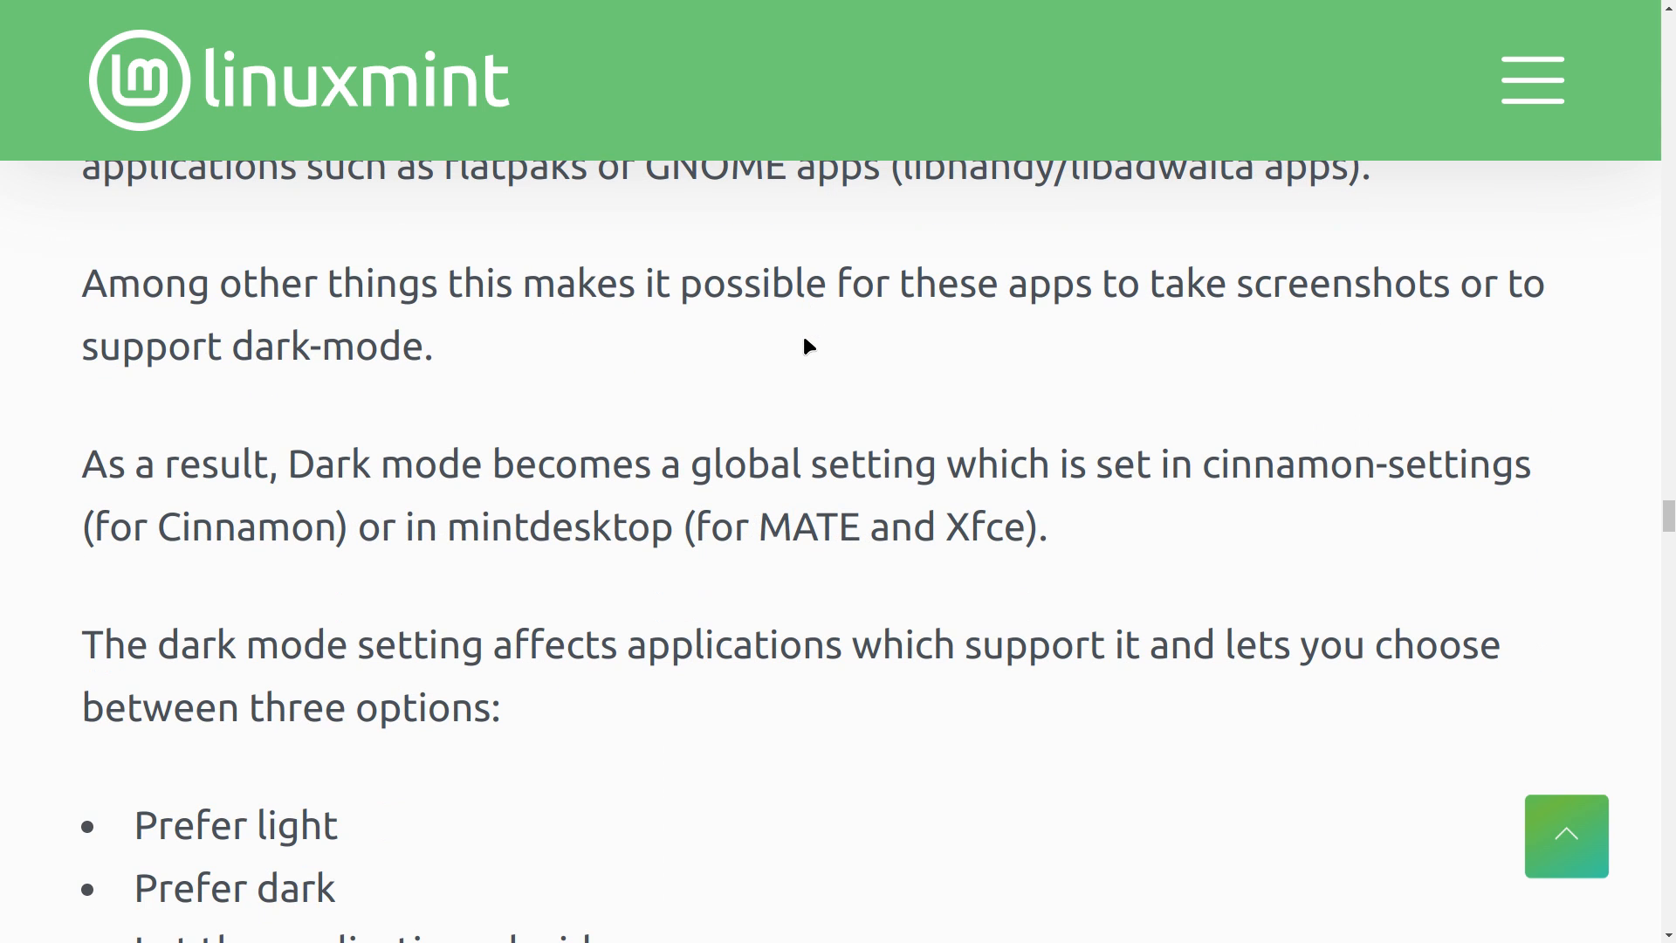
pyautogui.scroll(-8, 805, 346)
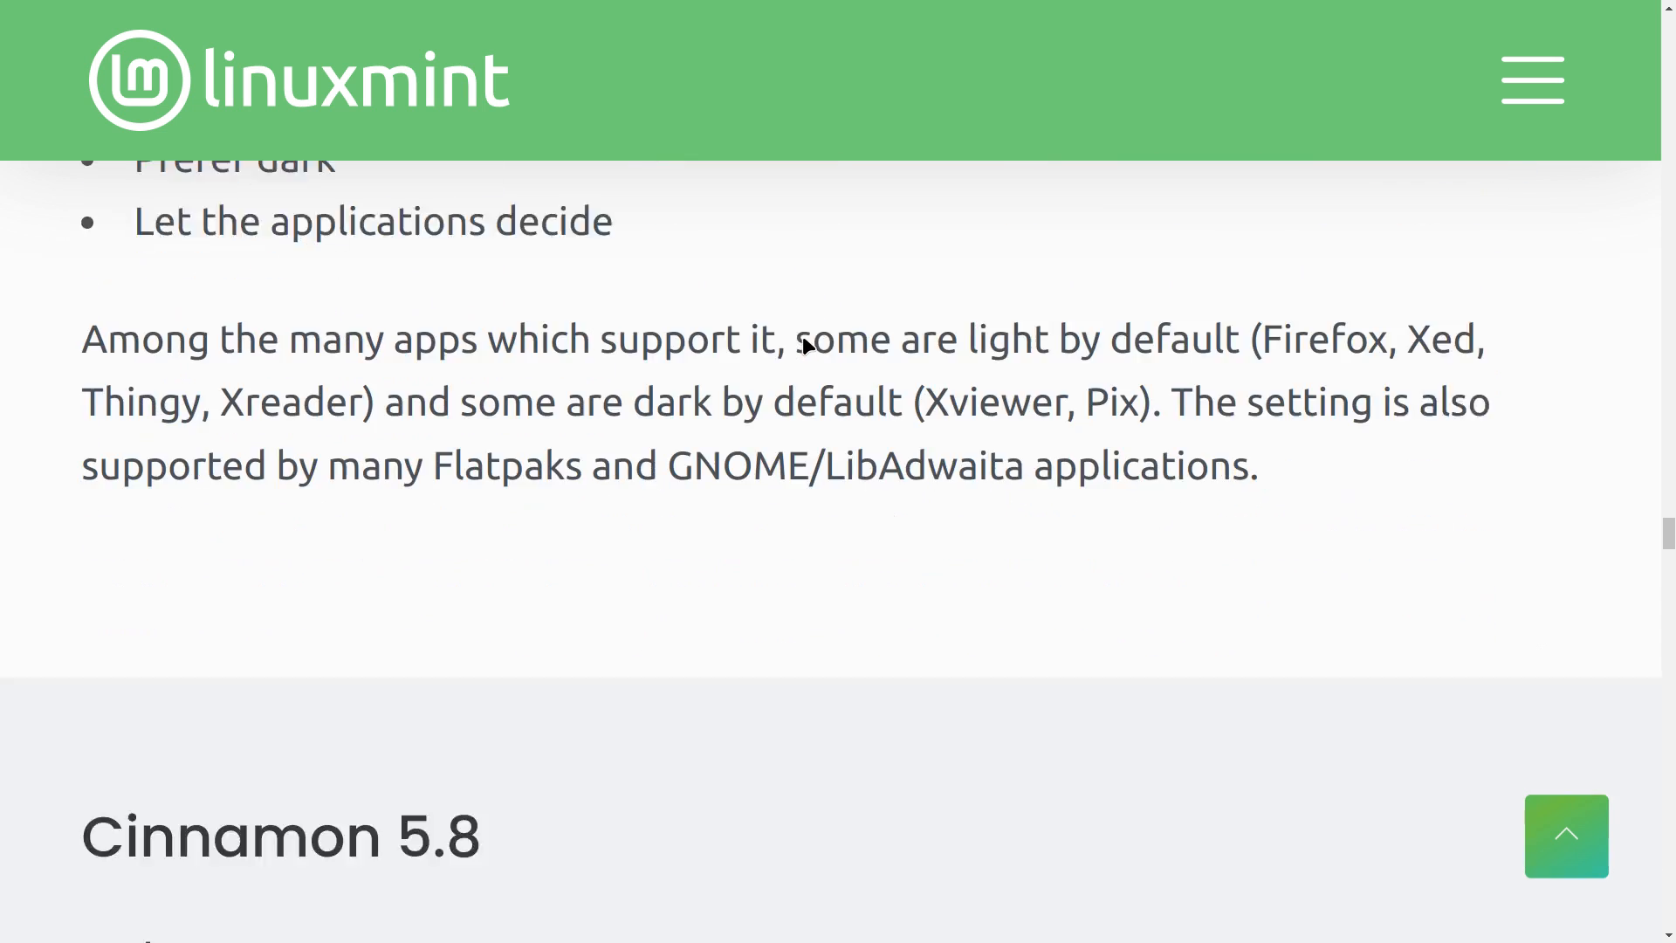
# Examine the Styles section of Cinnamon 5.8, including the Themes window example and the Adwaita modes and color variants
pyautogui.scroll(-7, 805, 345)
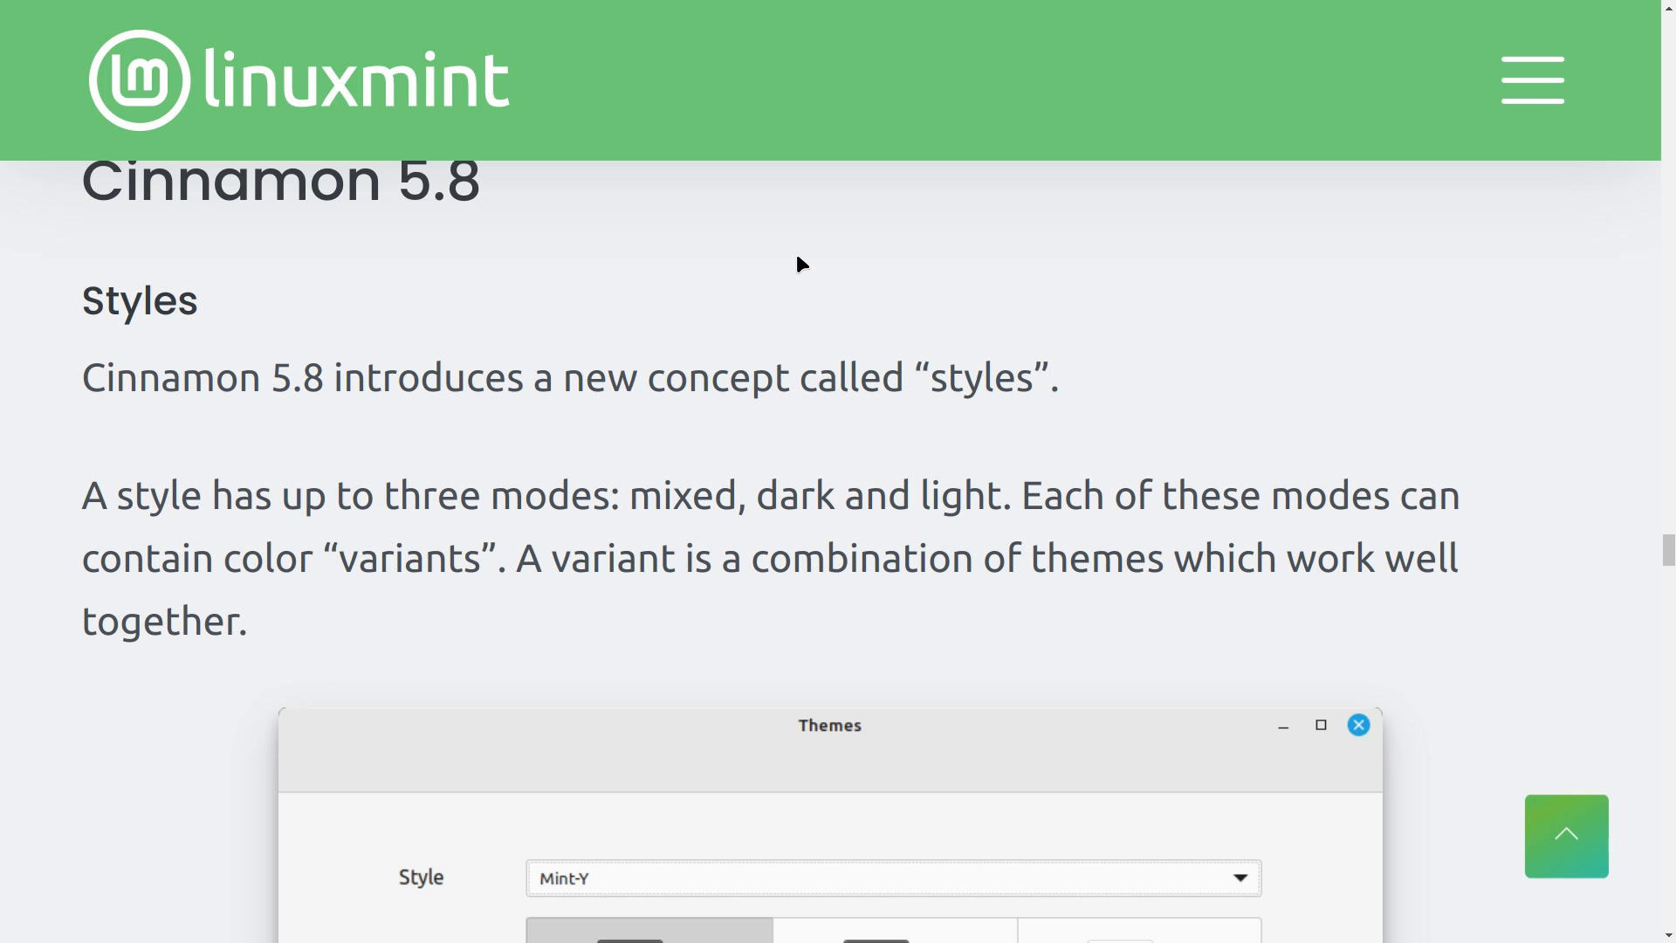
pyautogui.scroll(-5, 801, 262)
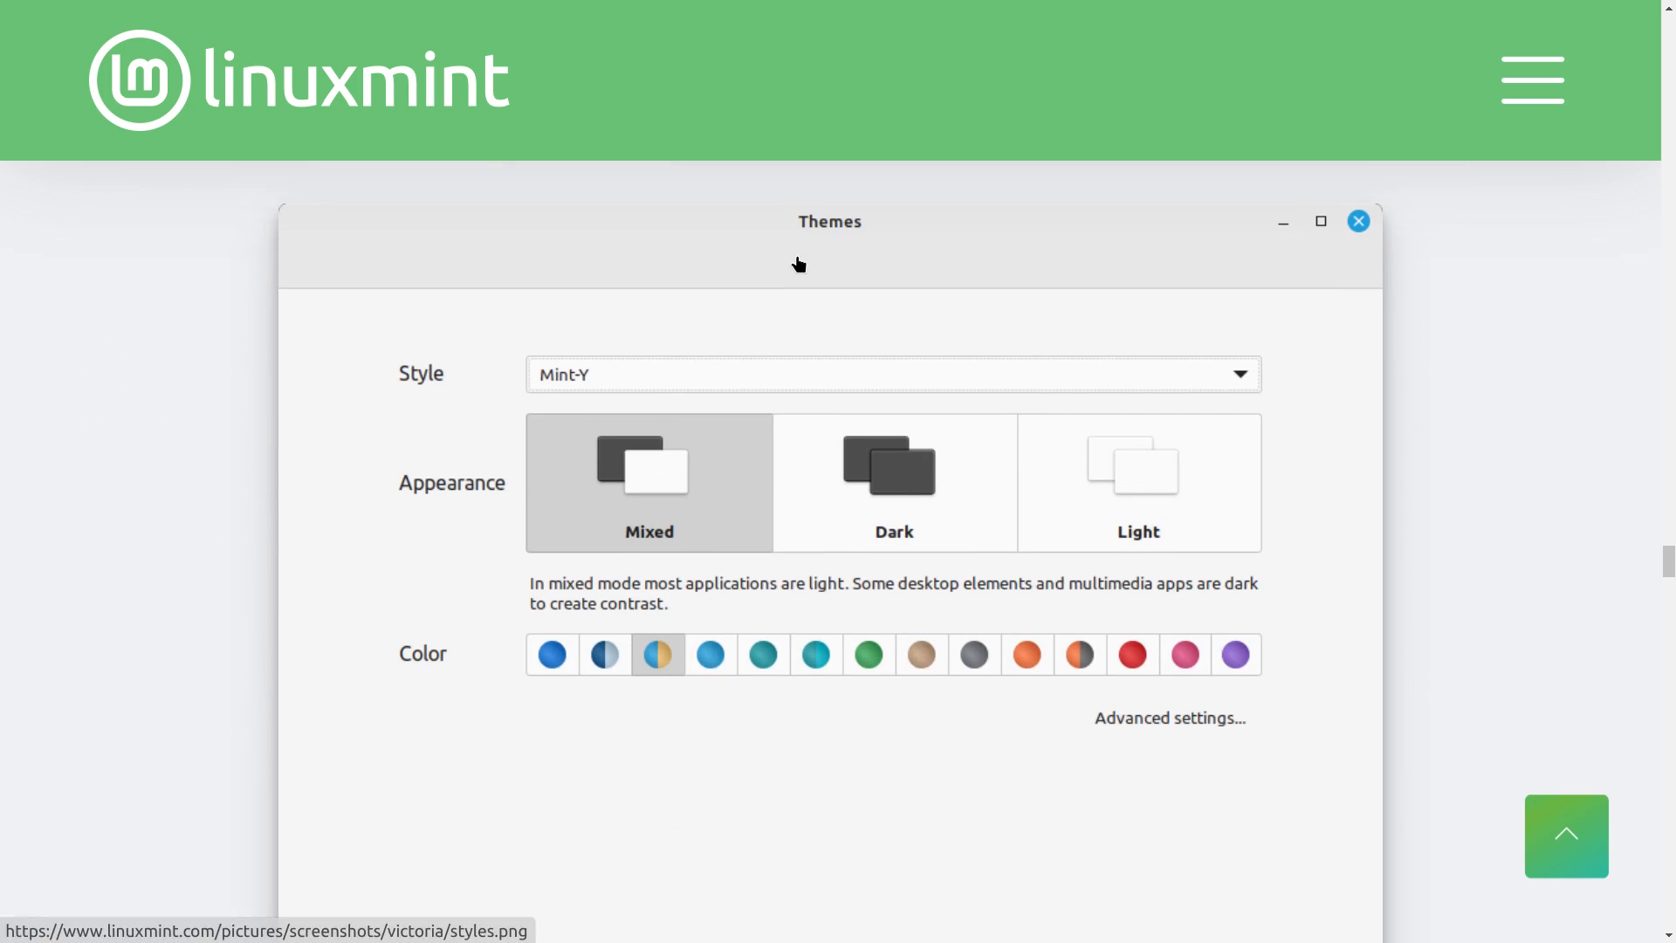
pyautogui.scroll(-11, 798, 260)
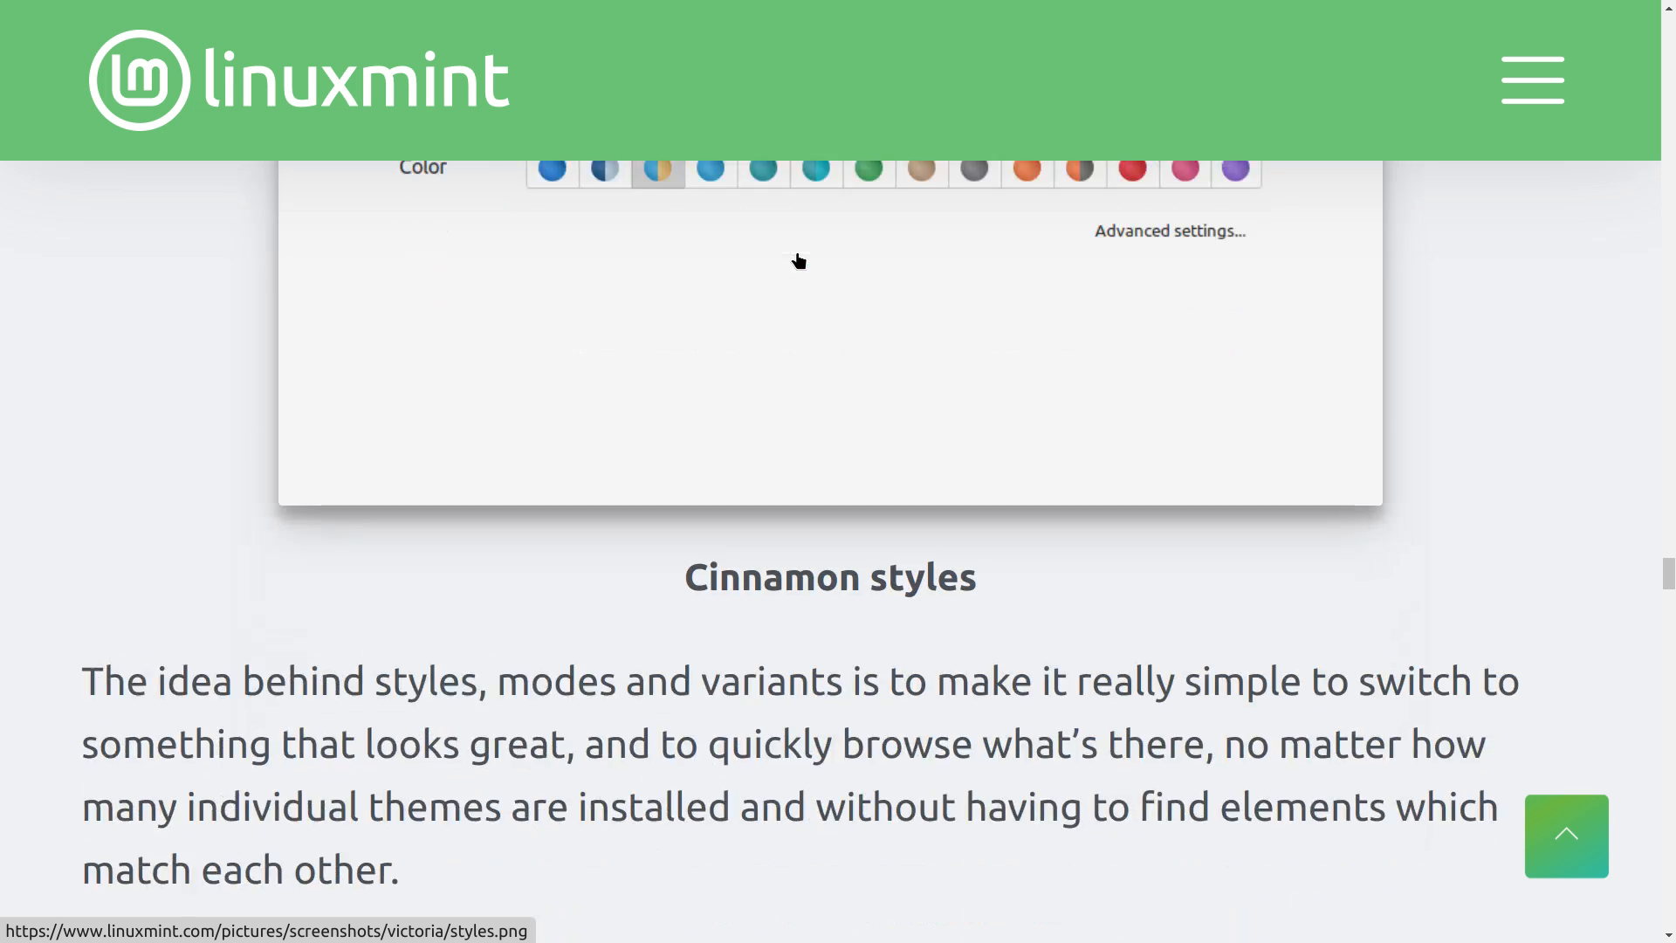
pyautogui.scroll(-8, 801, 260)
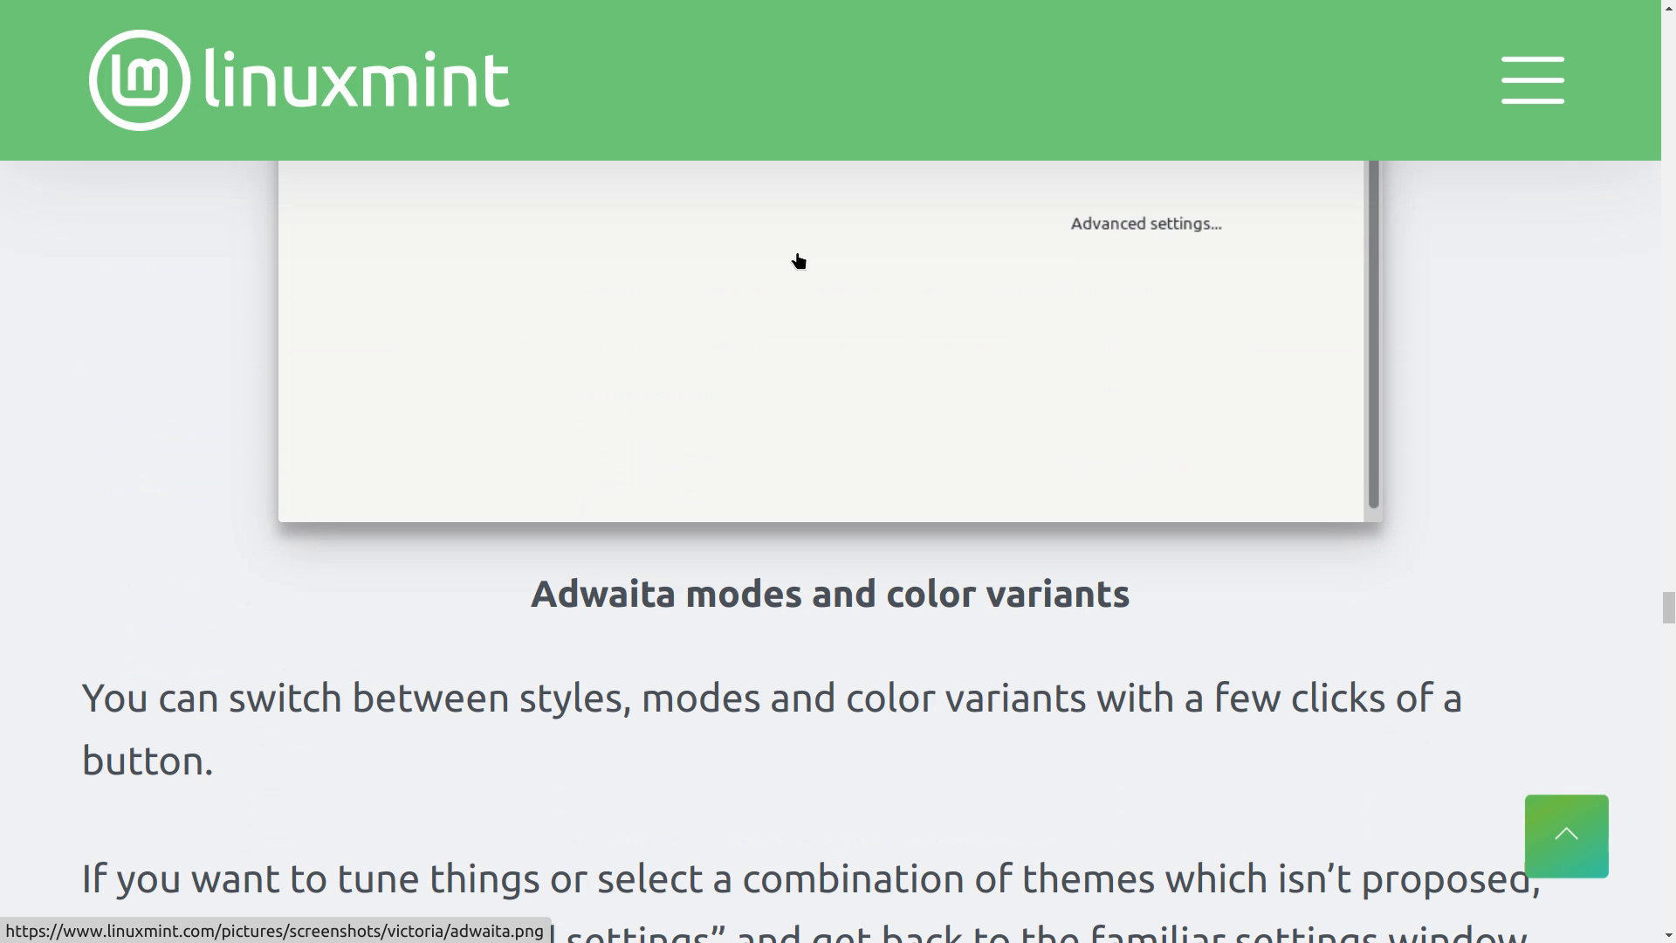
# Read the remaining Cinnamon 5.8 notes, from Notifications and Gesture Support through Other Improvements
pyautogui.scroll(-10, 798, 260)
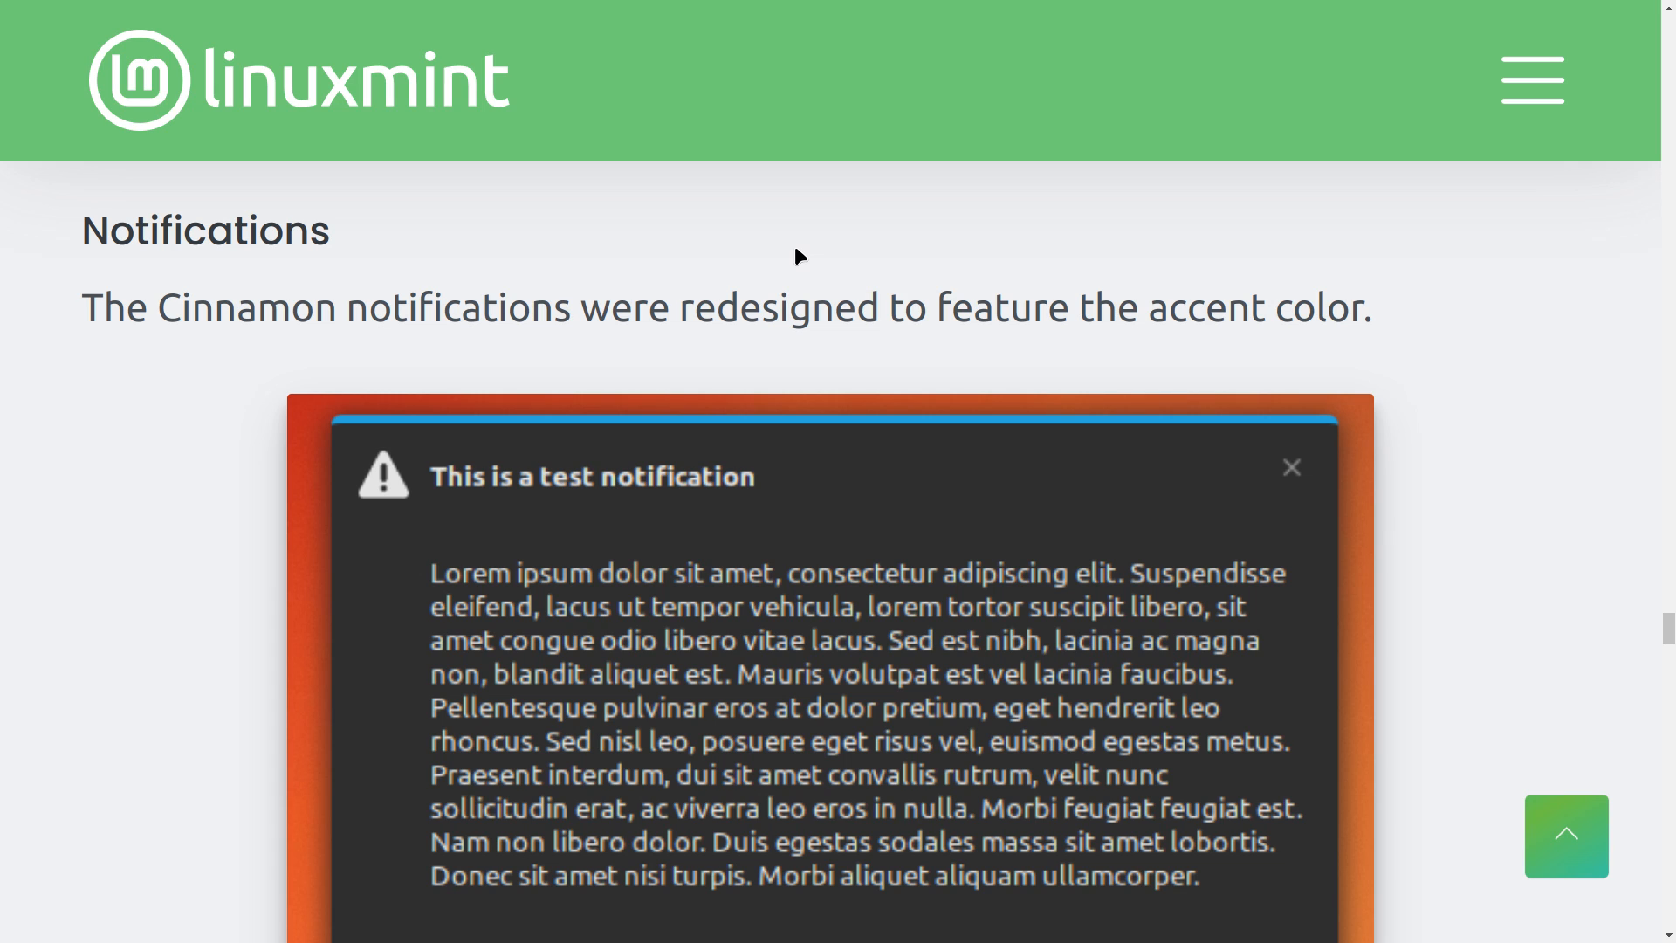
pyautogui.scroll(-15, 797, 255)
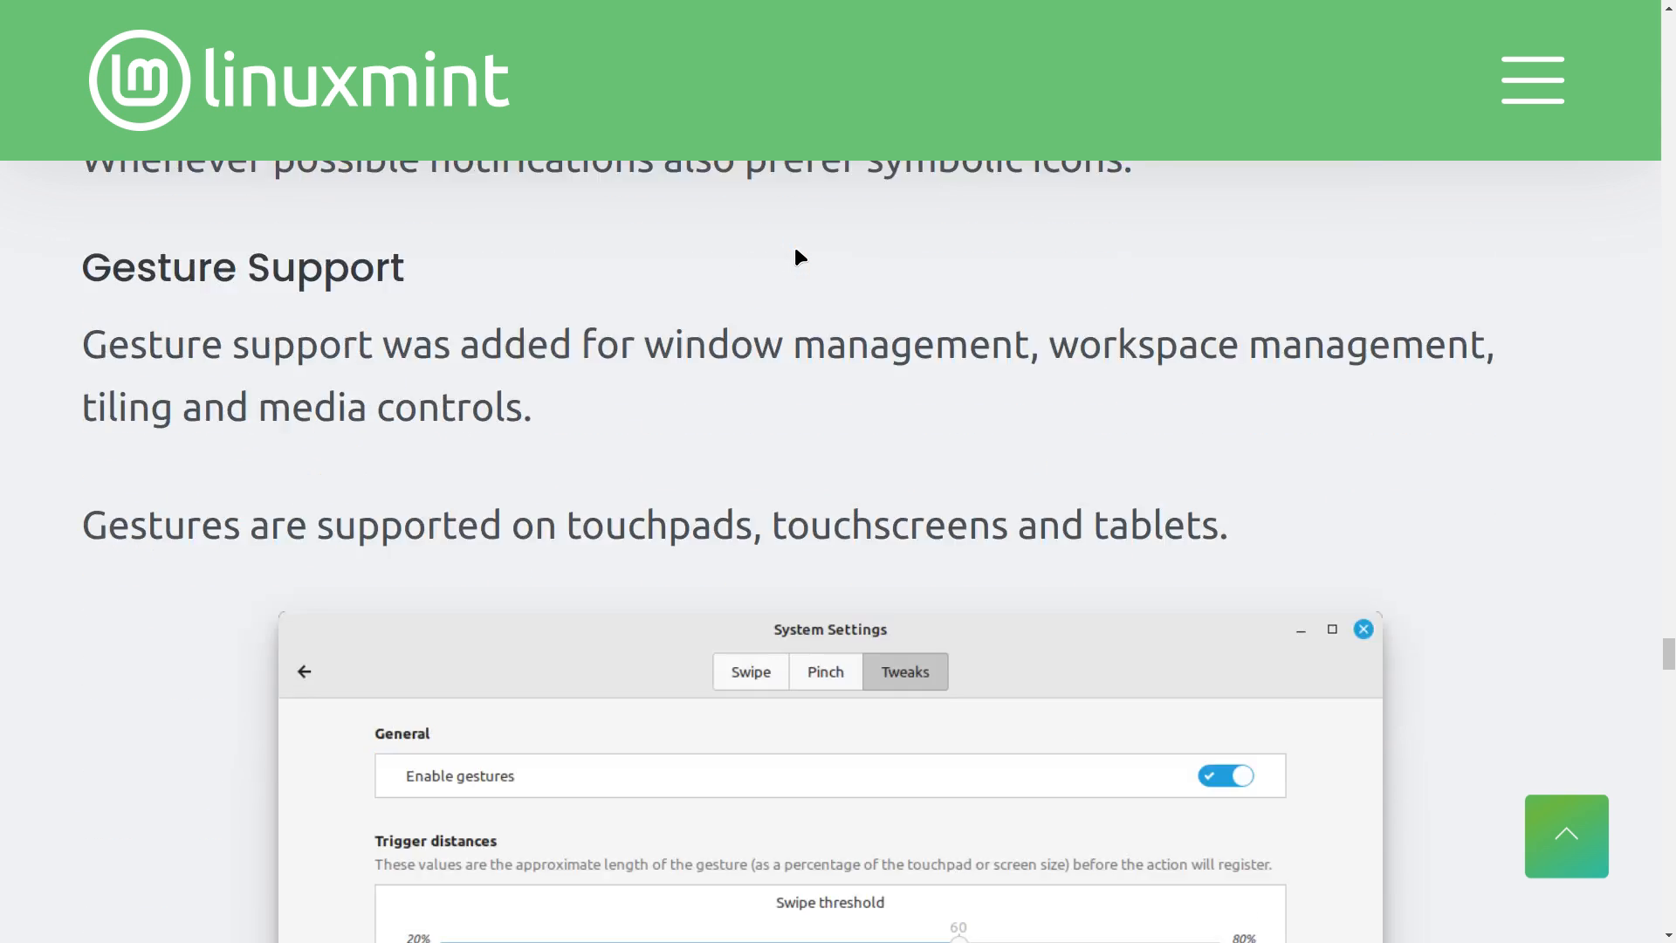
pyautogui.scroll(-3, 797, 256)
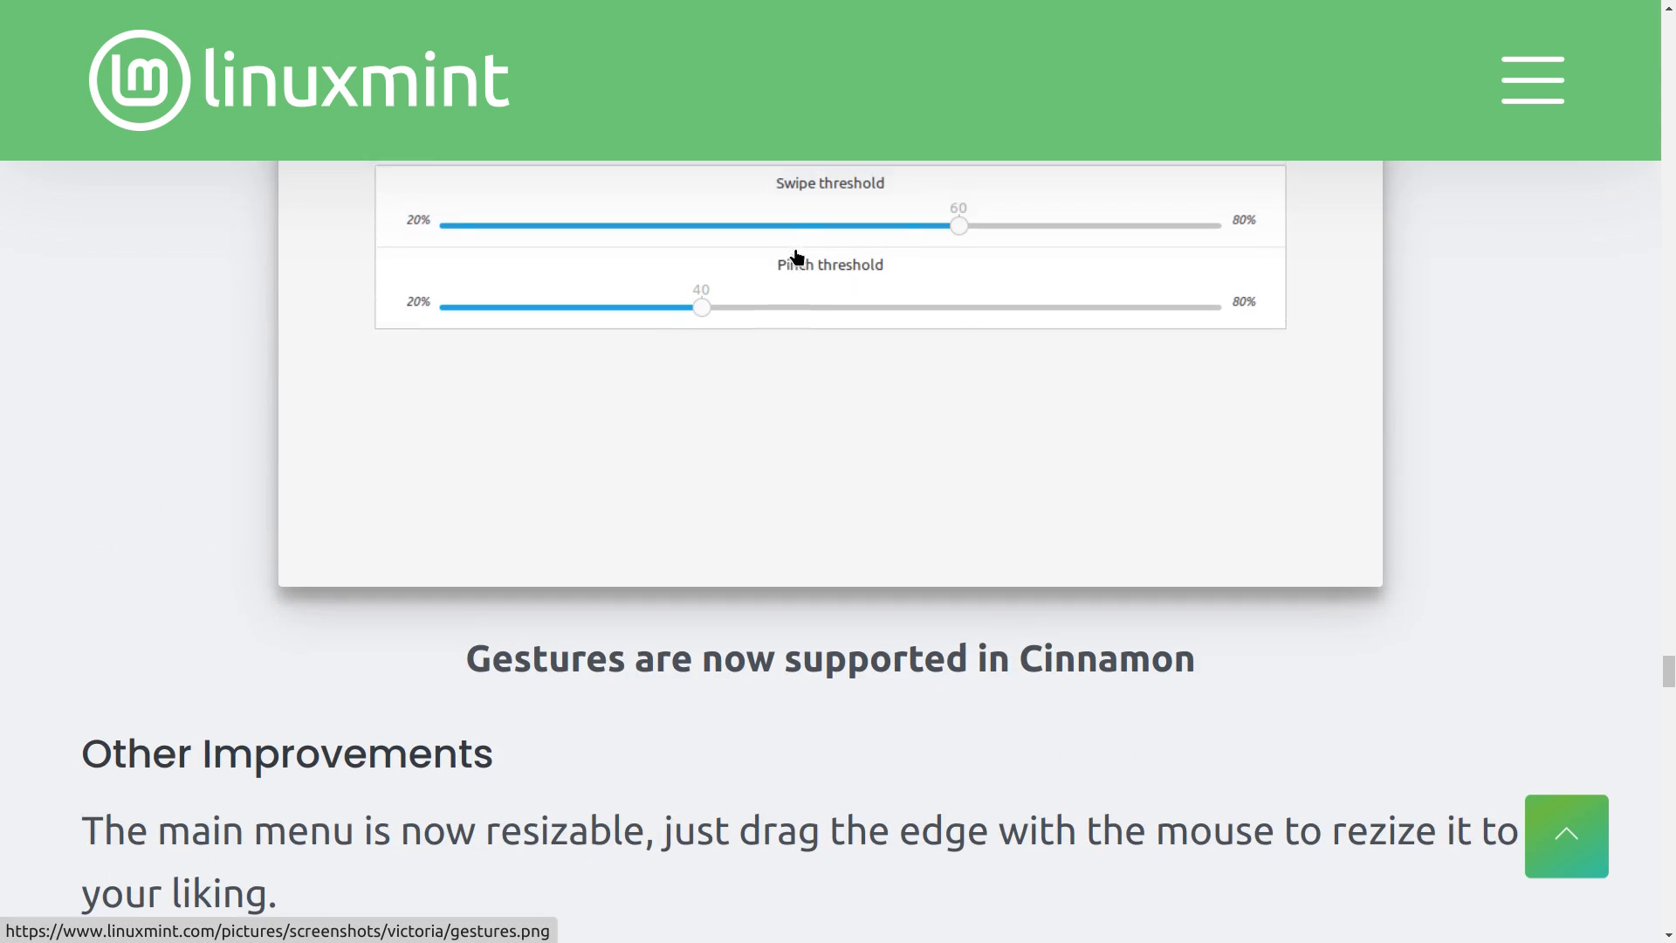
pyautogui.scroll(10, 797, 256)
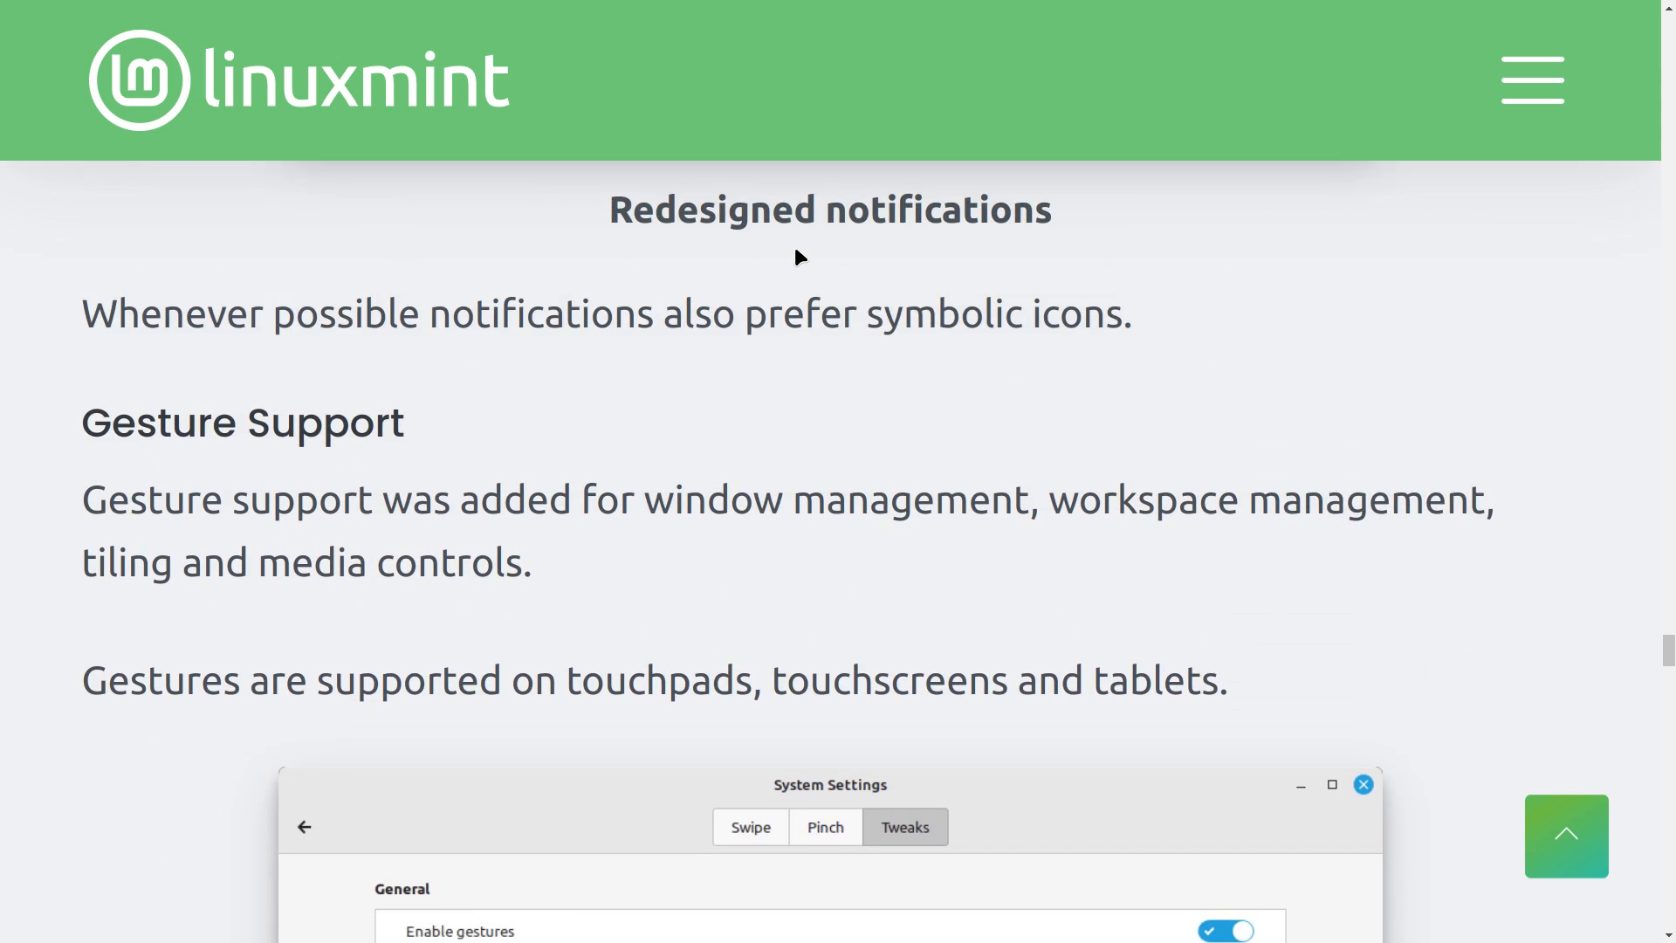
pyautogui.scroll(-16, 797, 256)
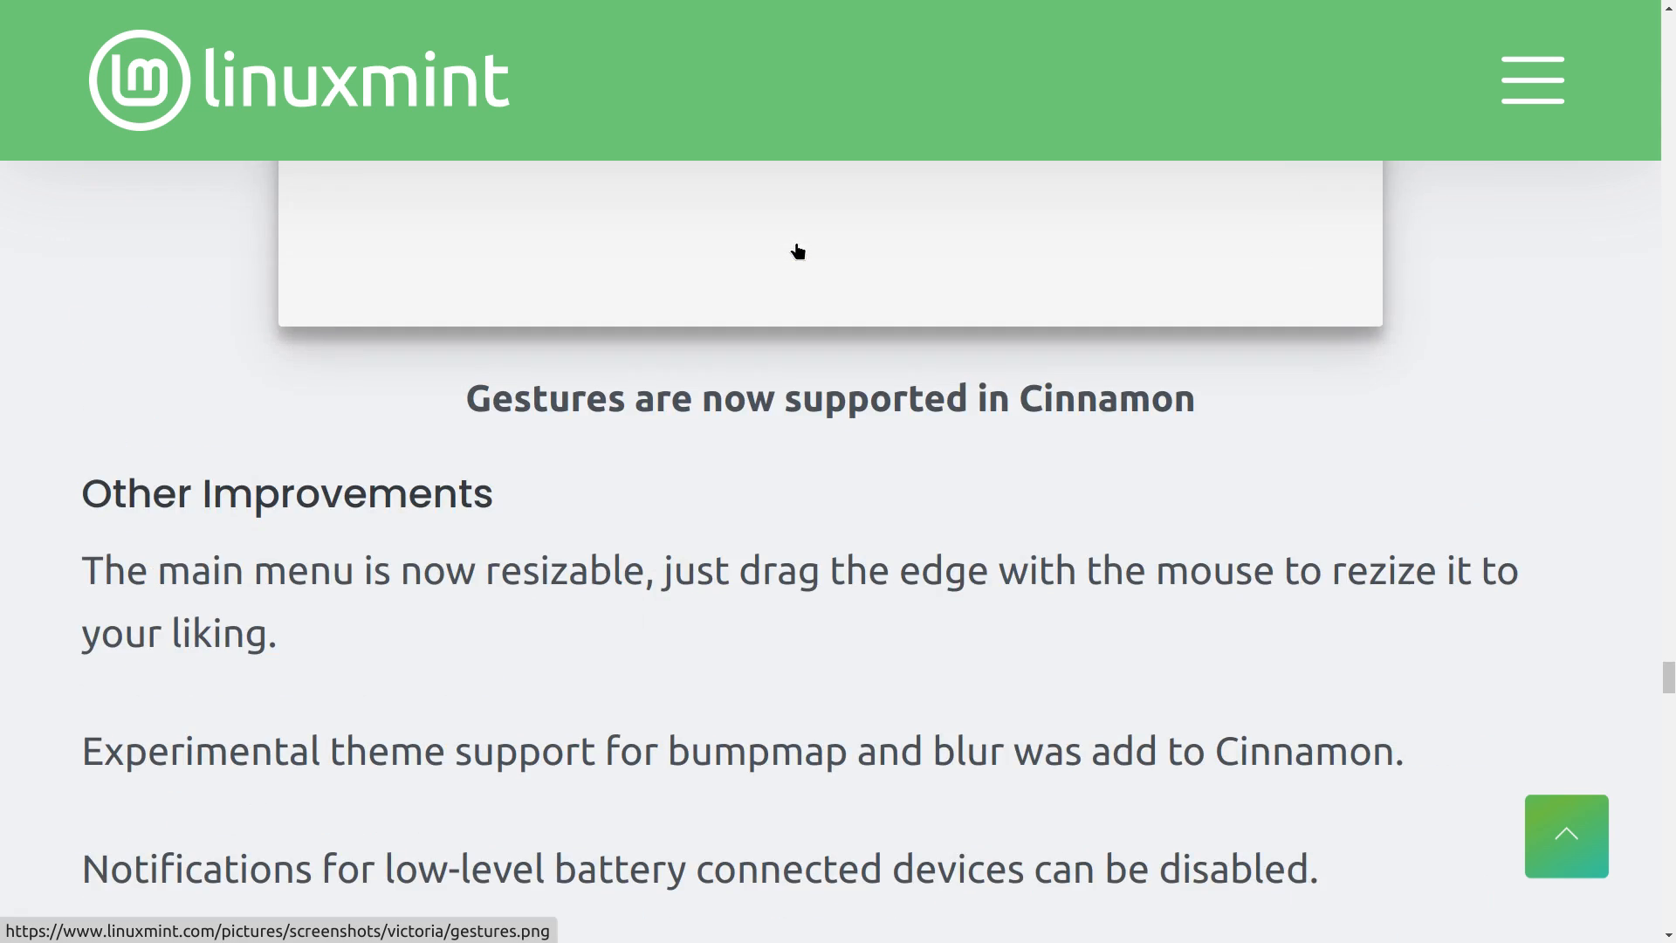
# Read the Warpinator section, covering its security review, bug fixes and isolation from the filesystem
pyautogui.scroll(-12, 797, 250)
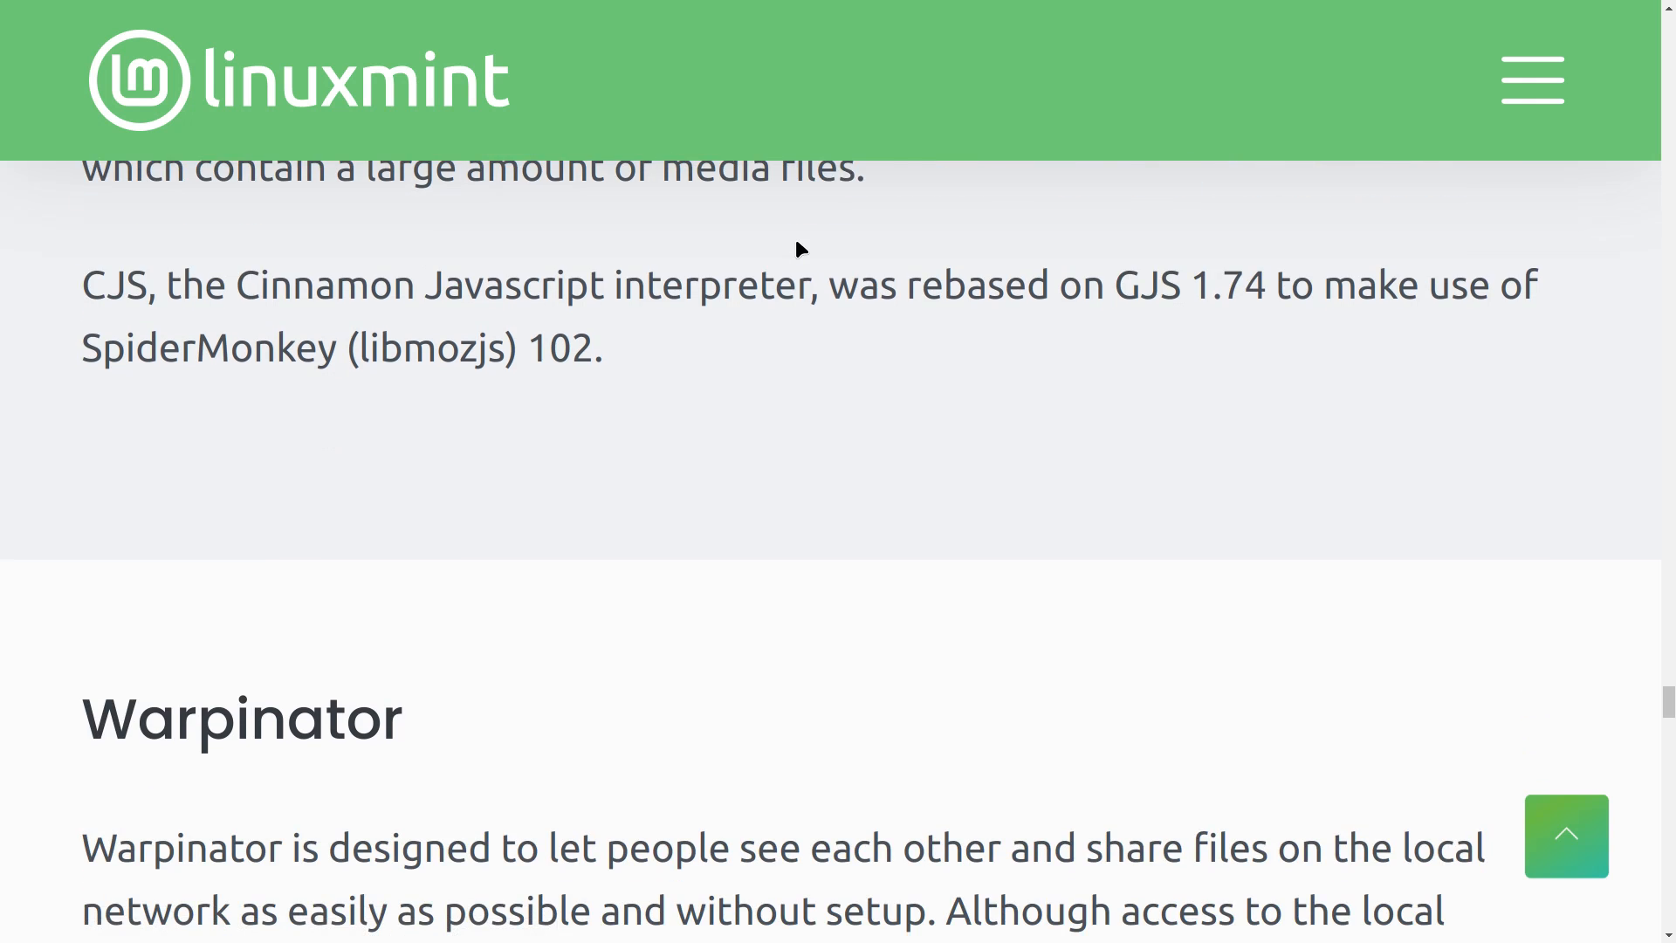
pyautogui.scroll(-4, 797, 250)
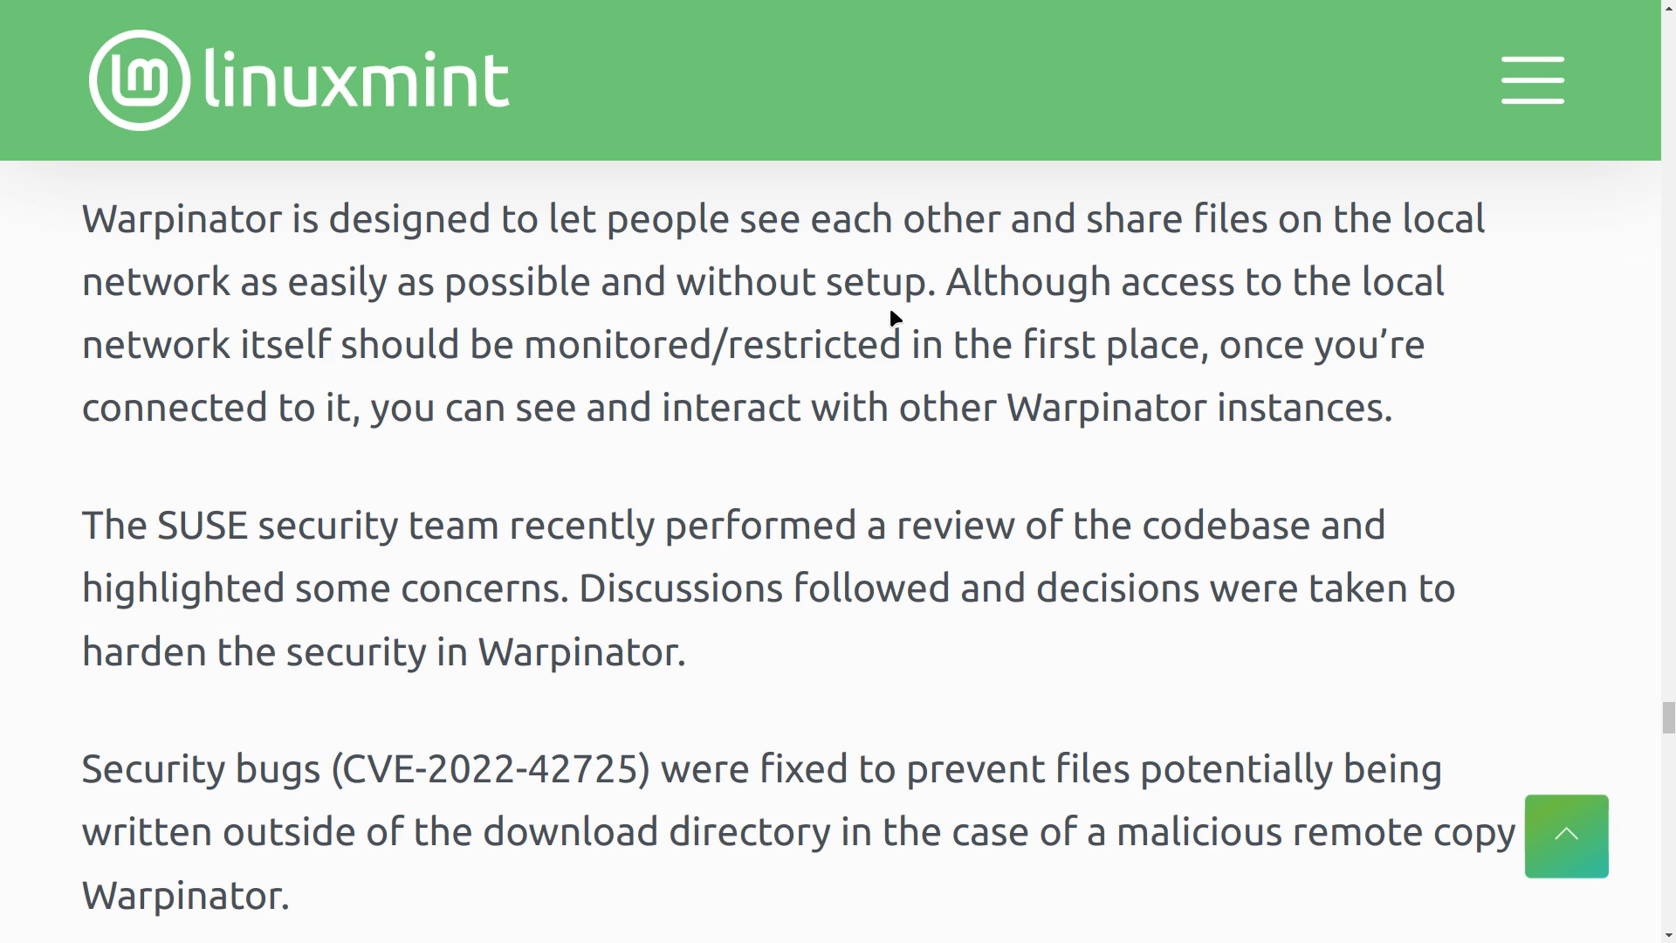
pyautogui.scroll(-10, 889, 301)
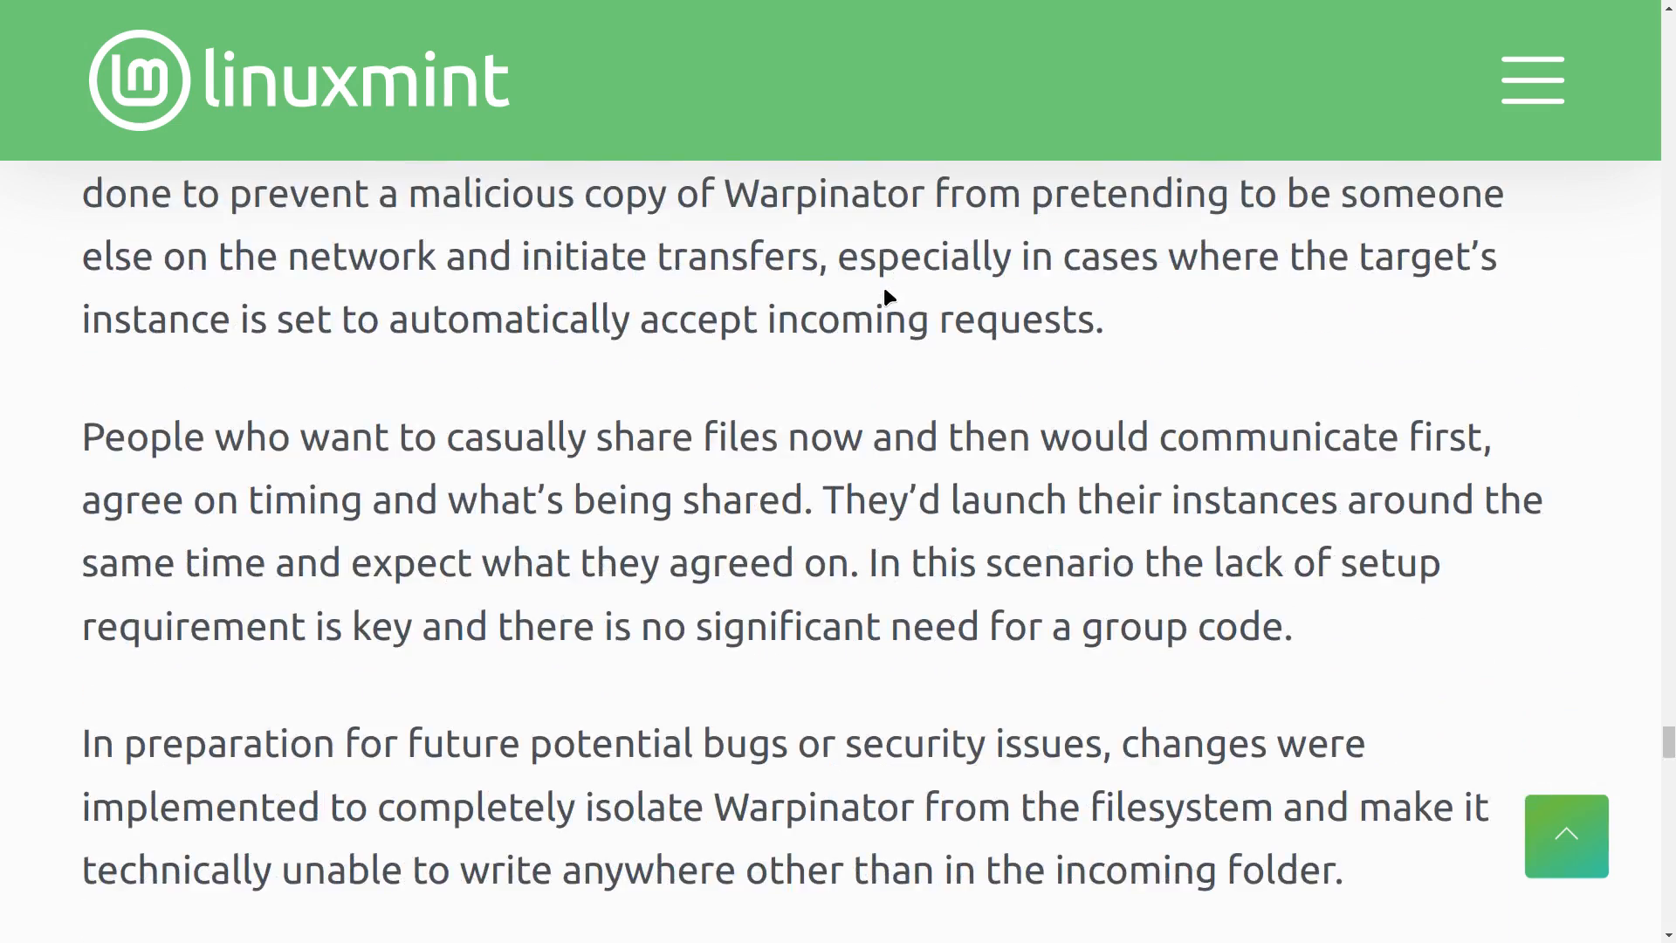
# Read the general Other improvements section, covering Blueman, image format support, Xreader and the Mint-L themes
pyautogui.scroll(-10, 884, 286)
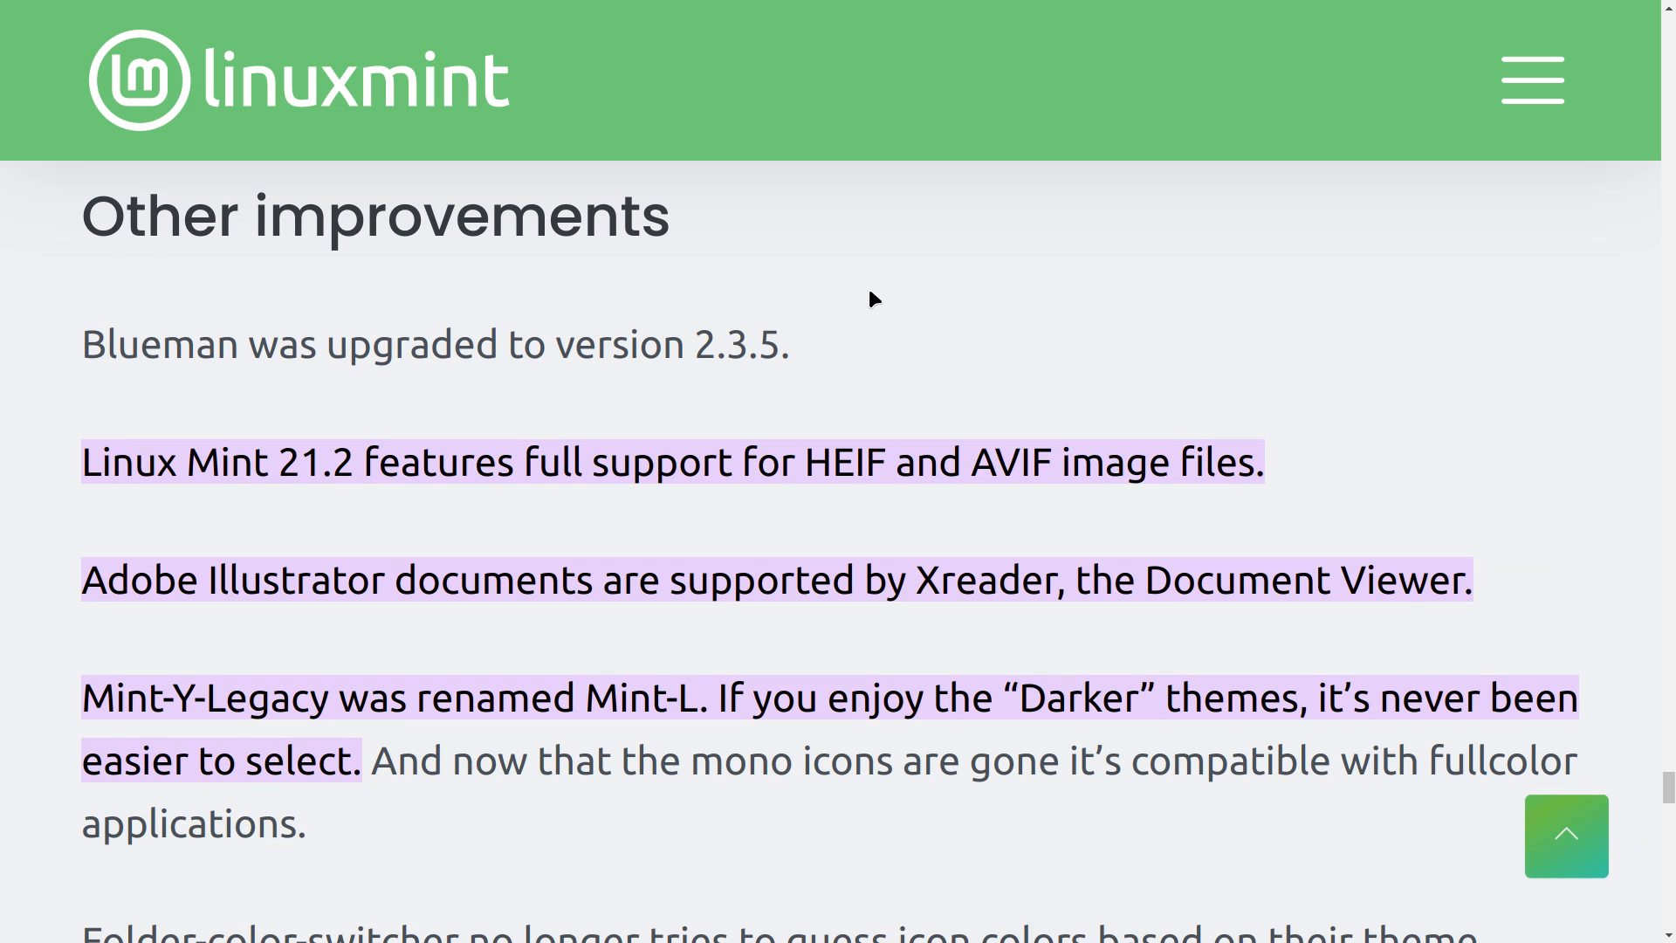
pyautogui.scroll(-3, 870, 294)
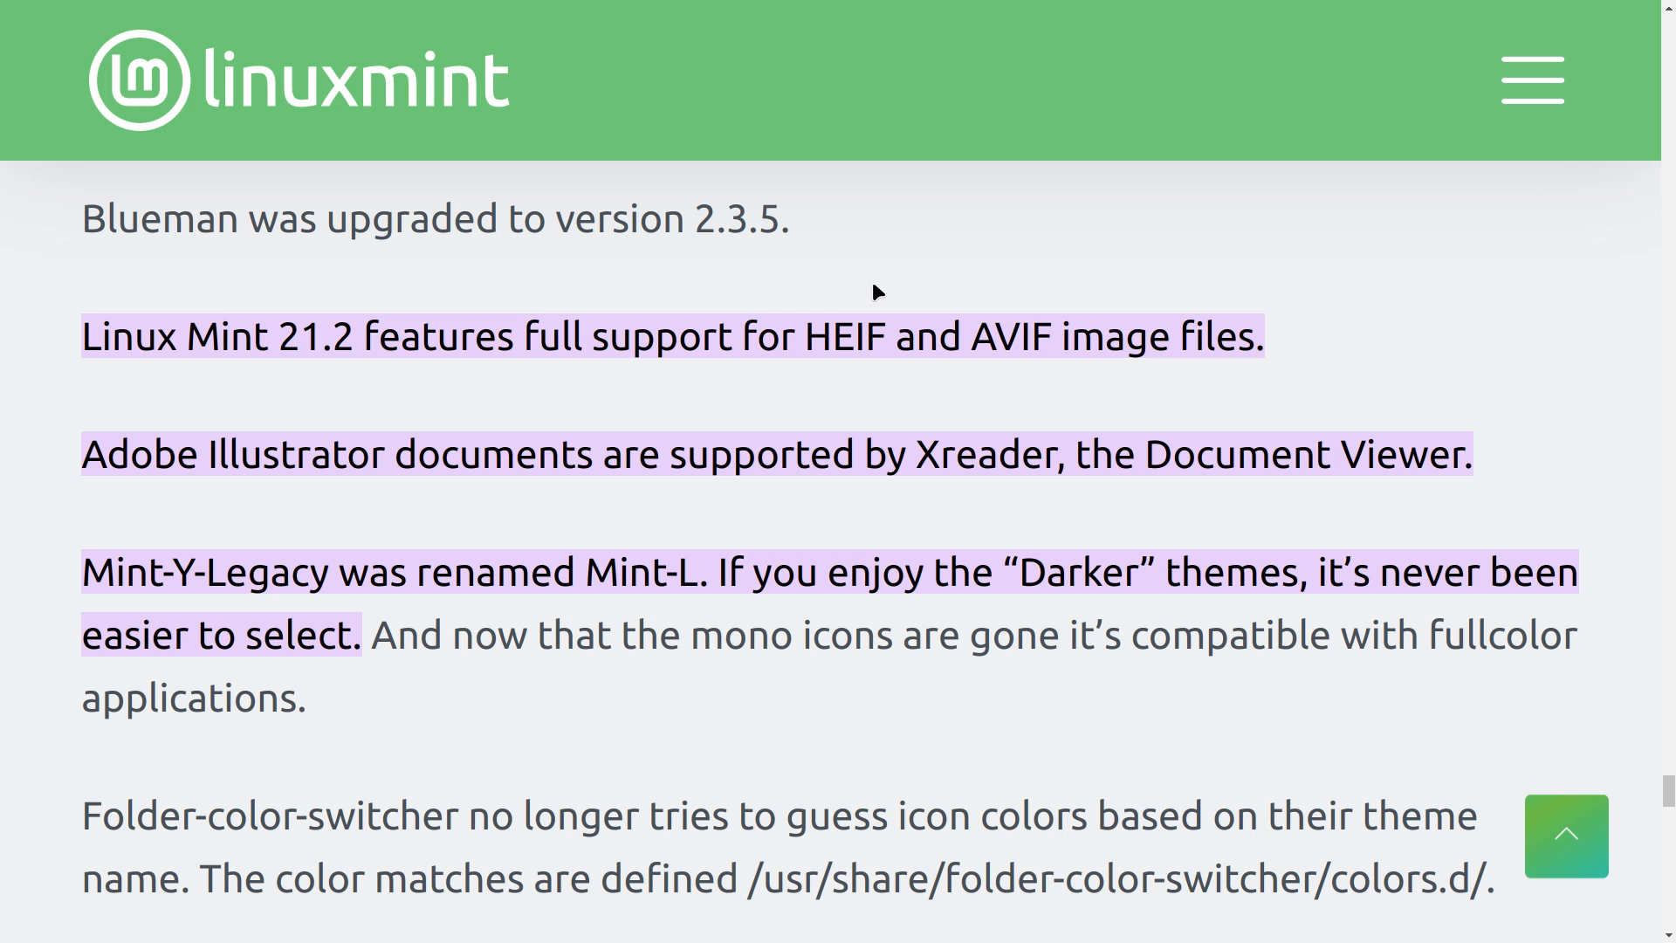
pyautogui.scroll(-10, 873, 285)
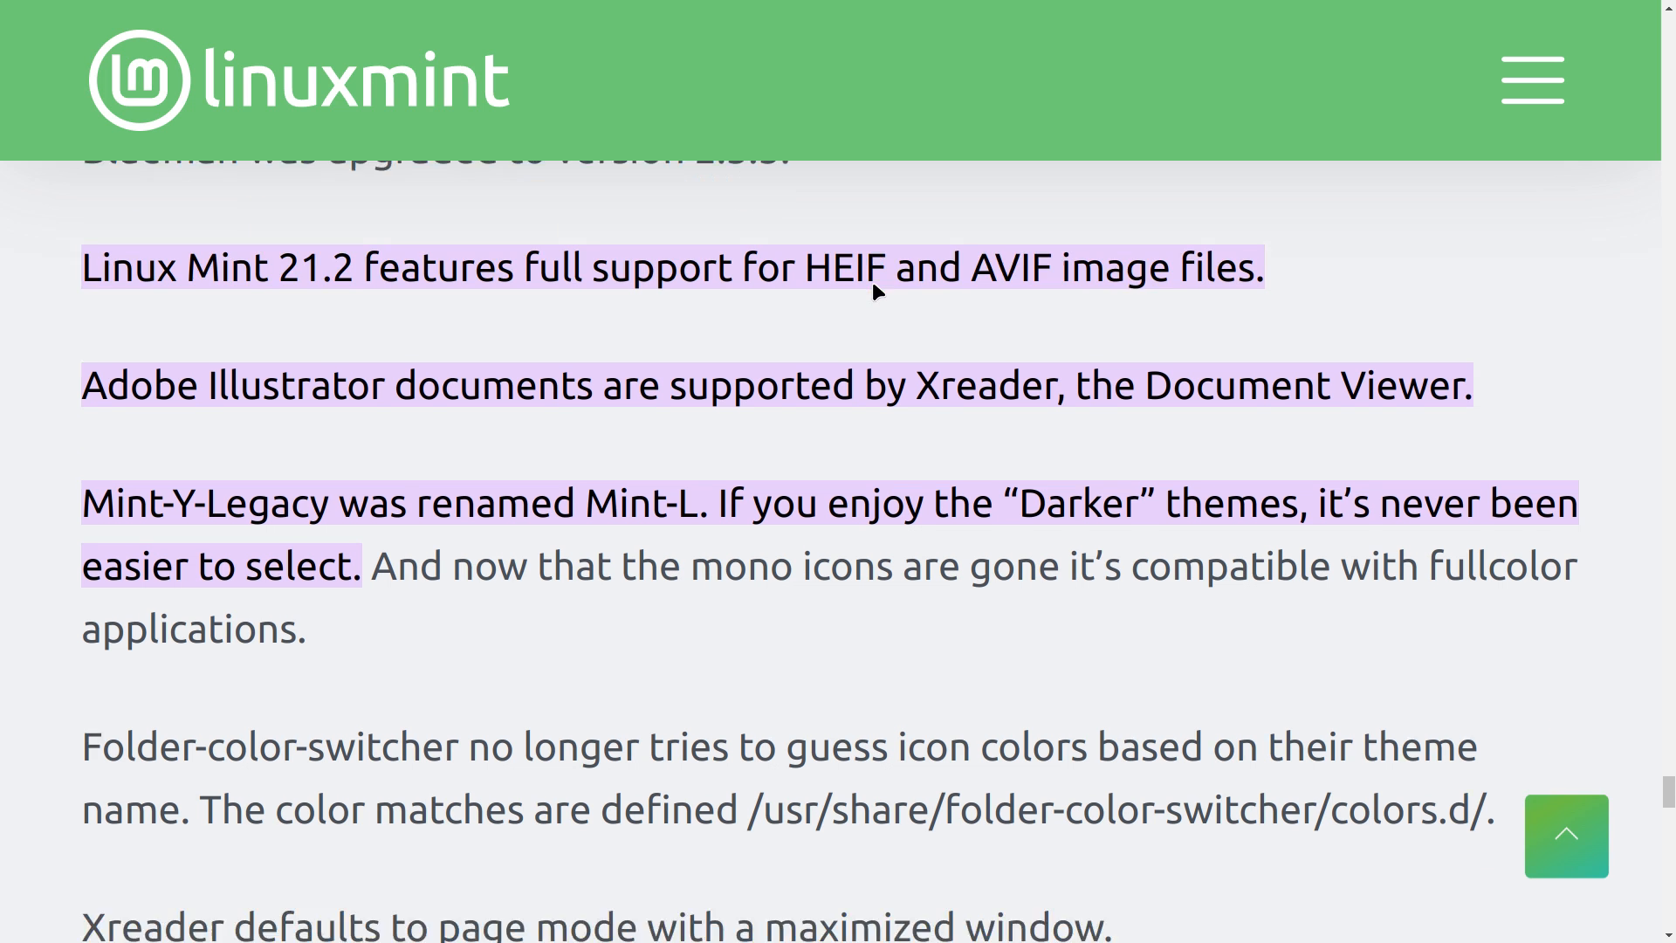
# Review the Artwork improvements section and its overview image of the new backgrounds
pyautogui.scroll(-15, 873, 288)
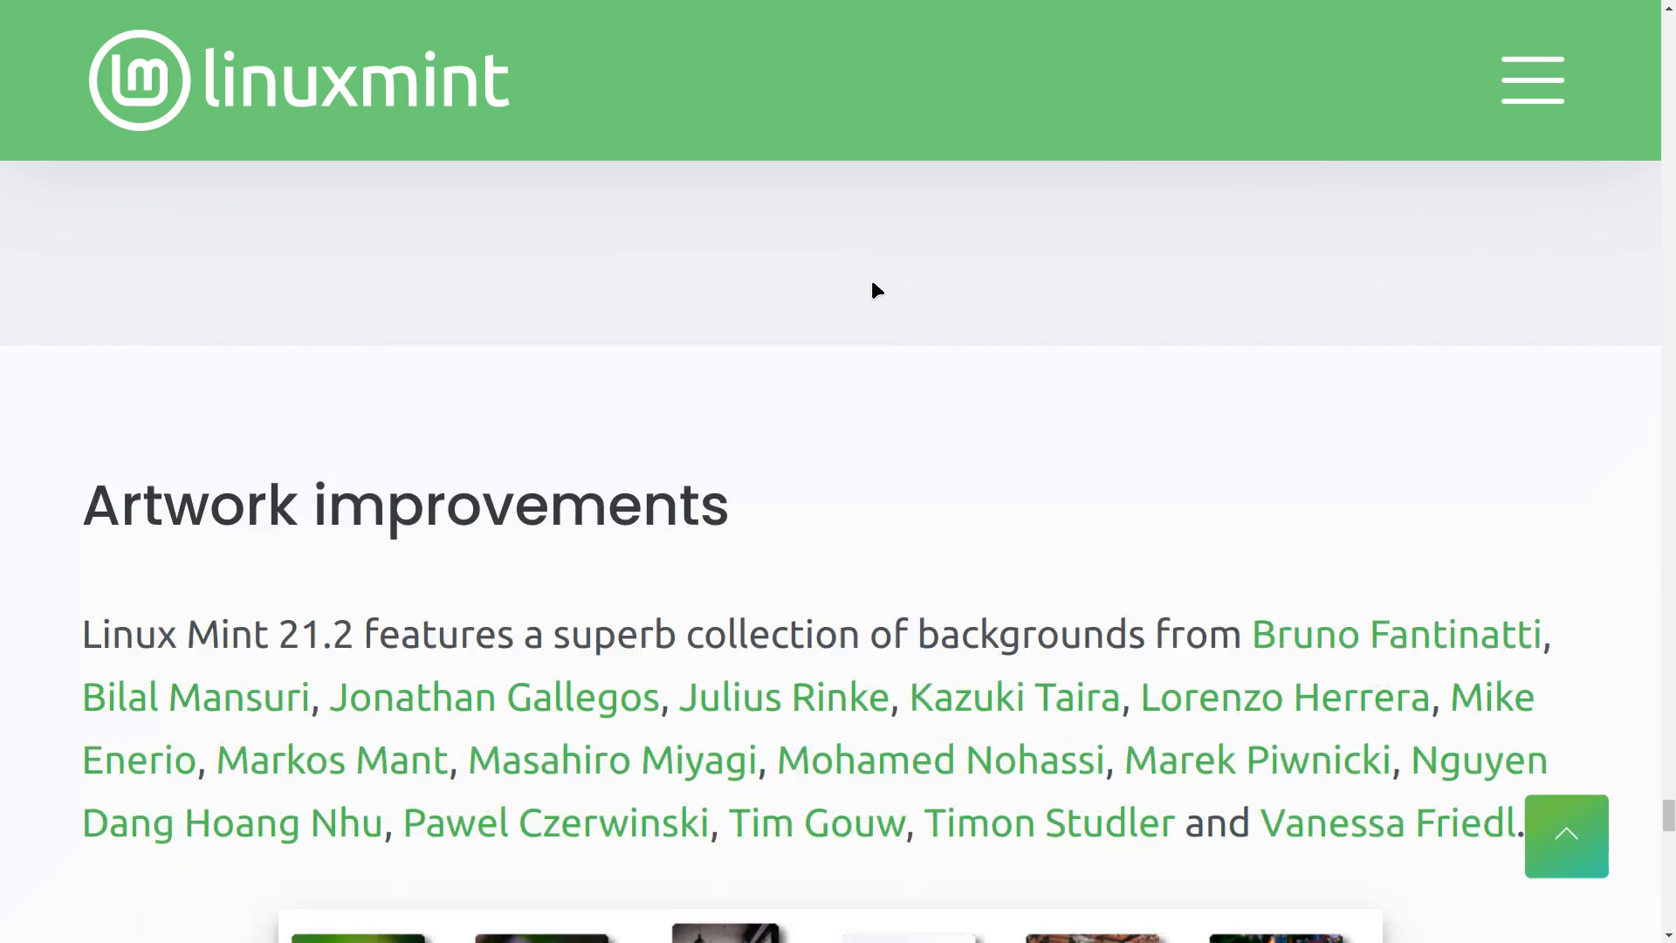
pyautogui.scroll(-15, 873, 288)
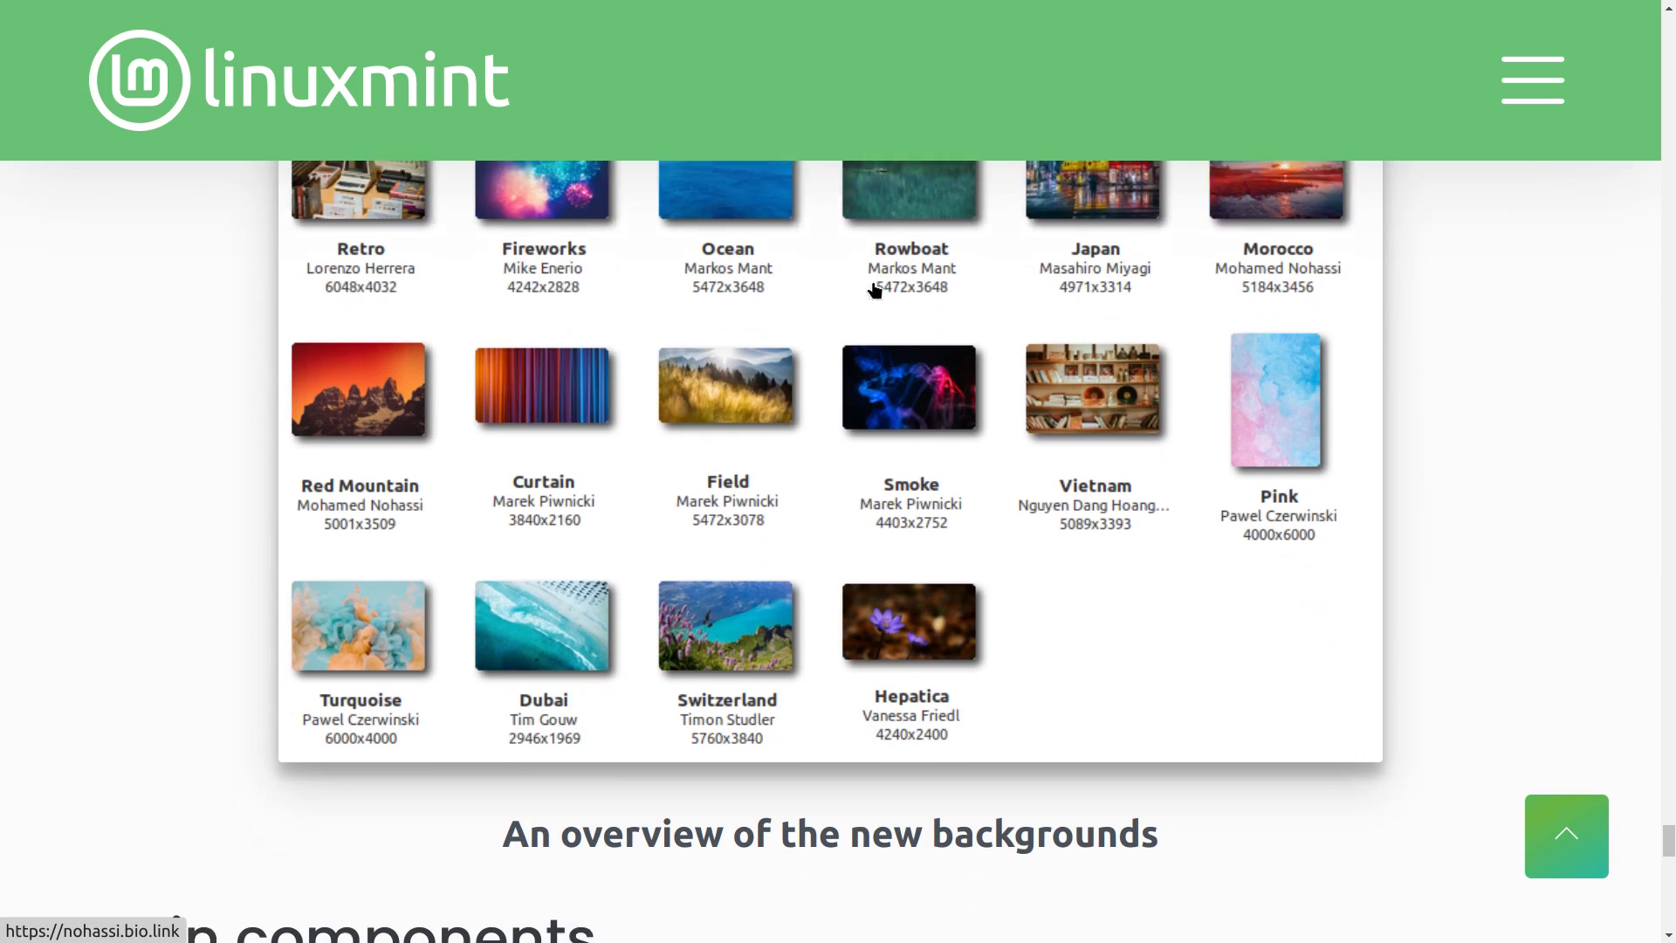
pyautogui.scroll(-9, 874, 290)
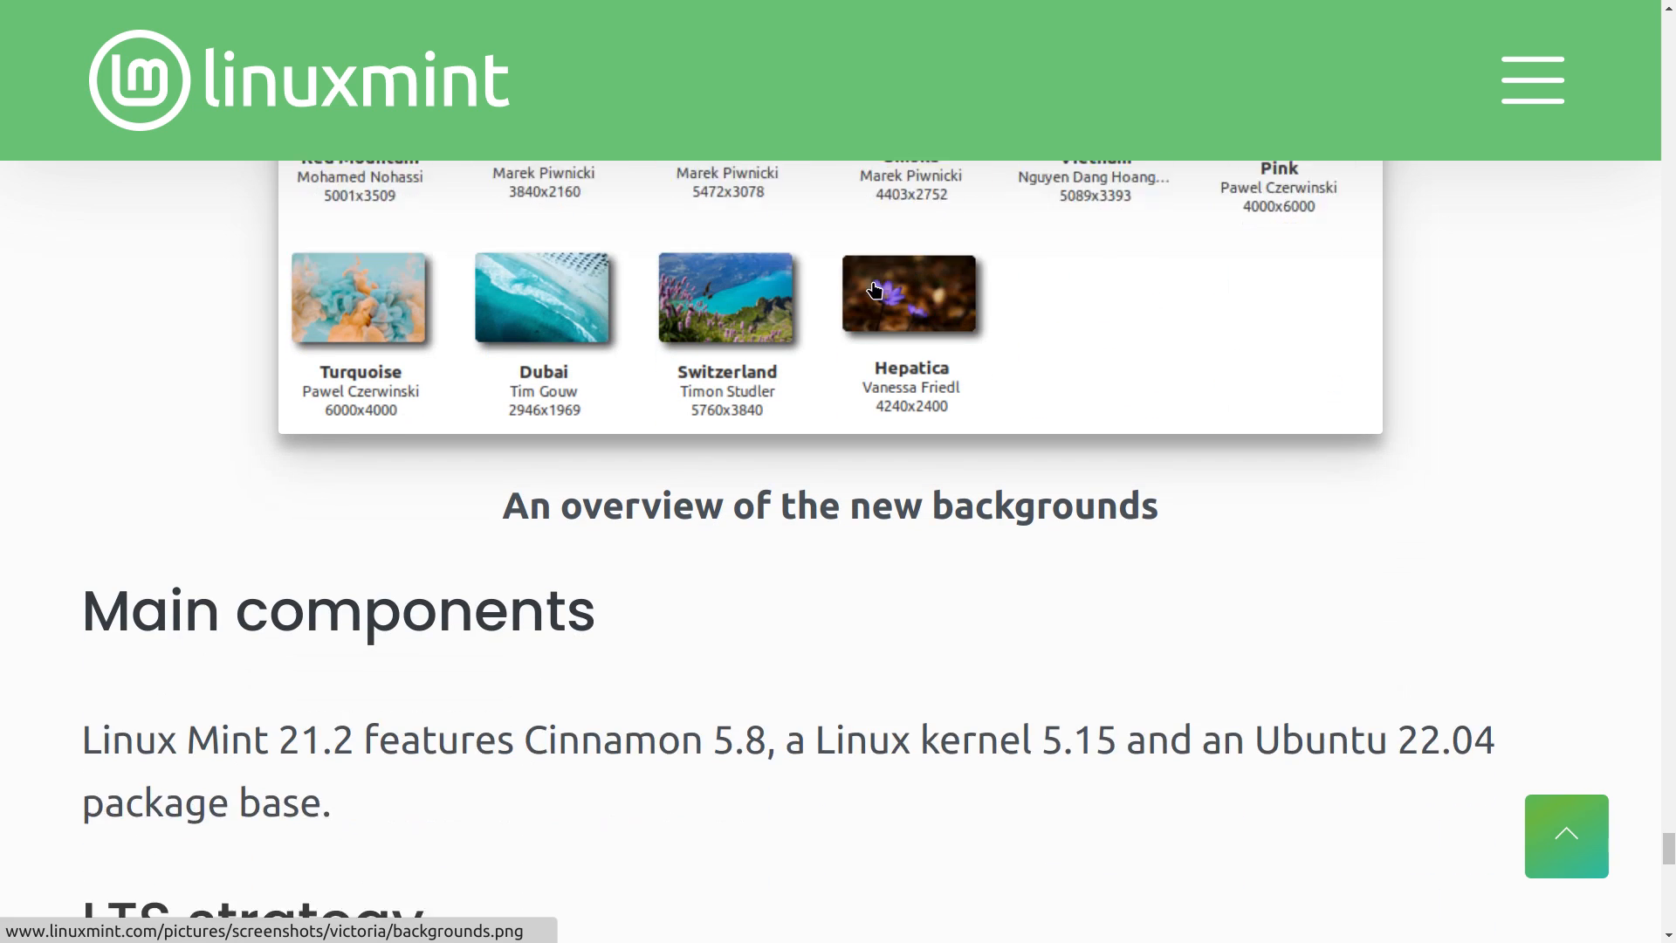
# Read the Main components and LTS strategy sections through to the end of the release page
pyautogui.scroll(-3, 874, 290)
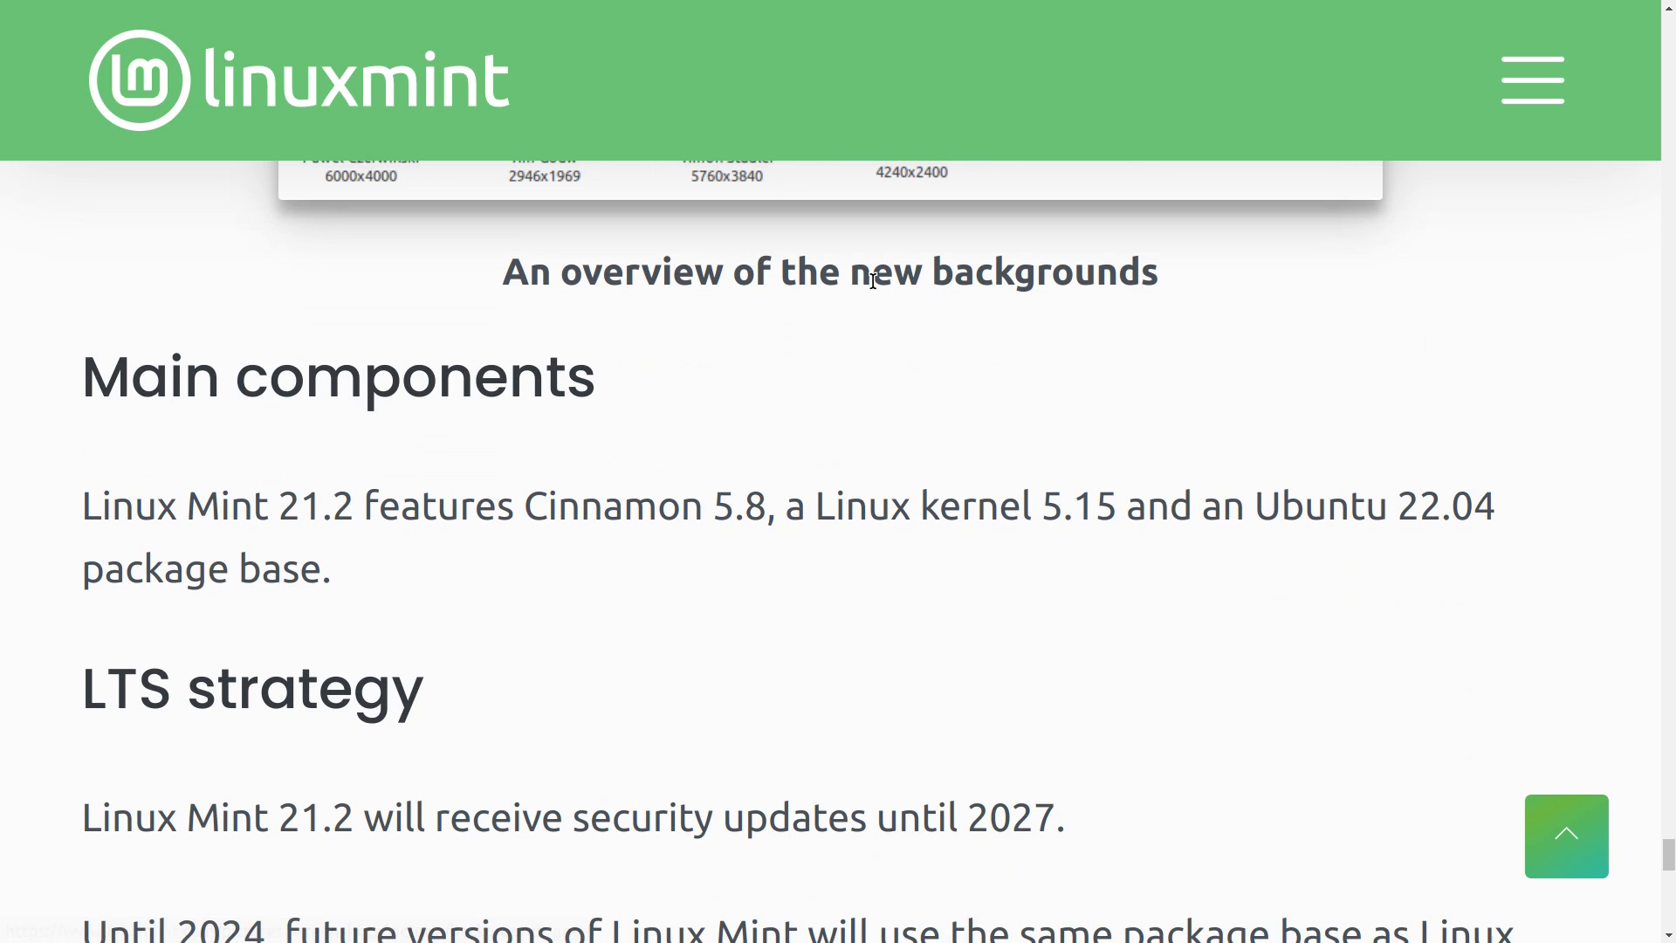
pyautogui.scroll(-6, 873, 281)
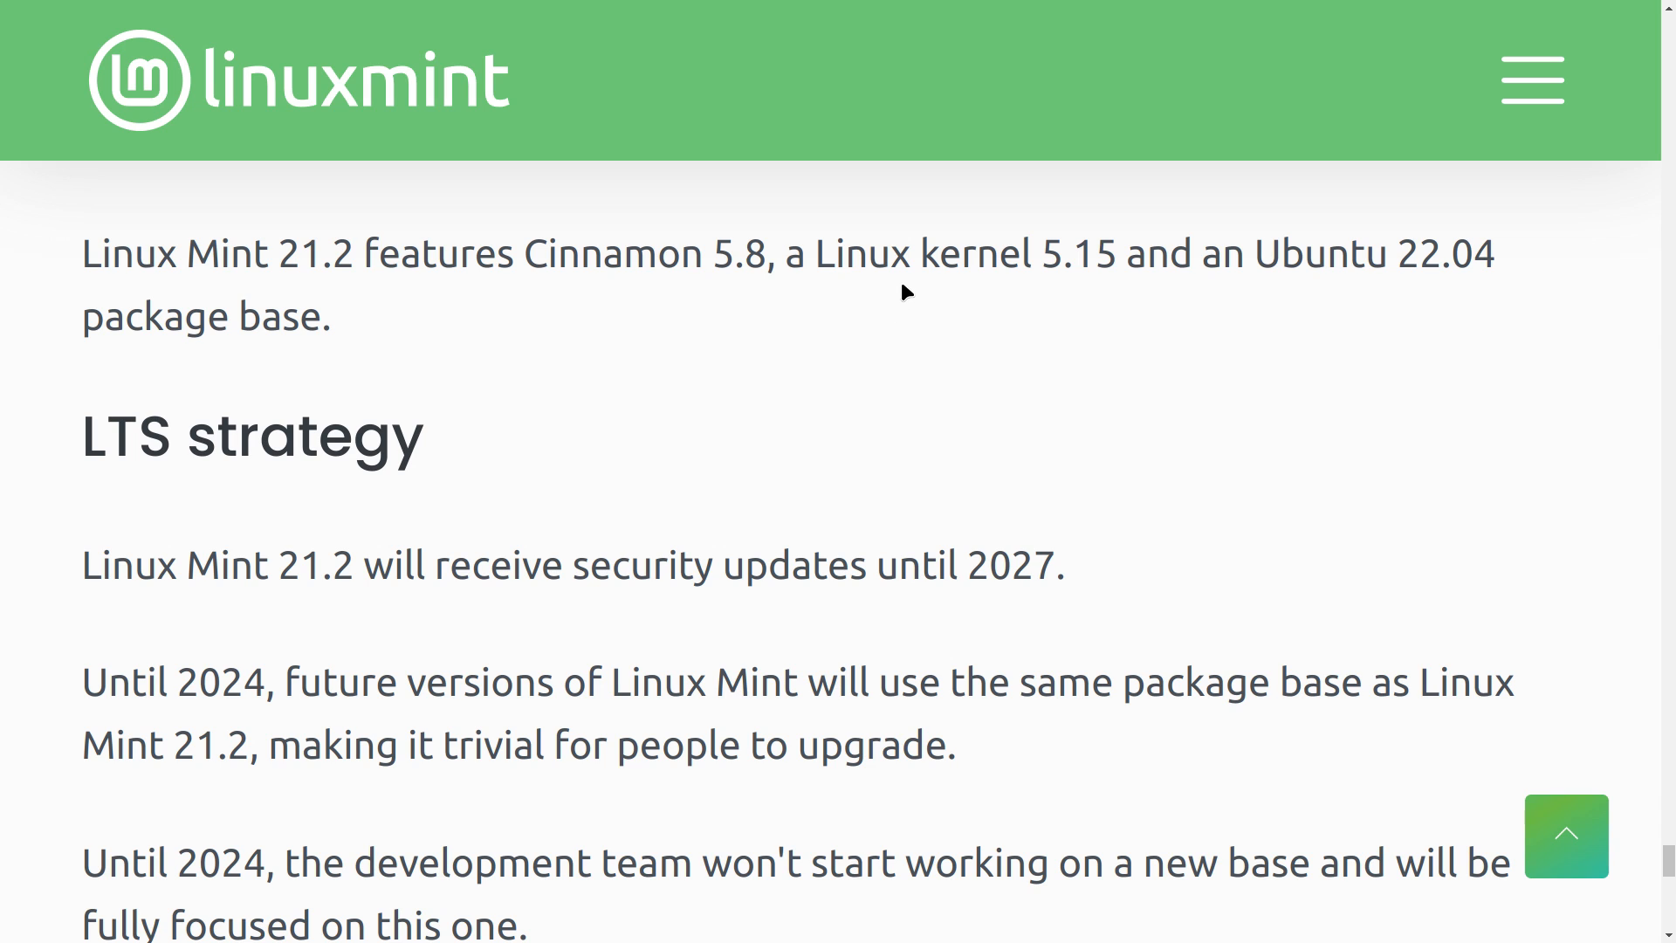
pyautogui.scroll(-3, 910, 263)
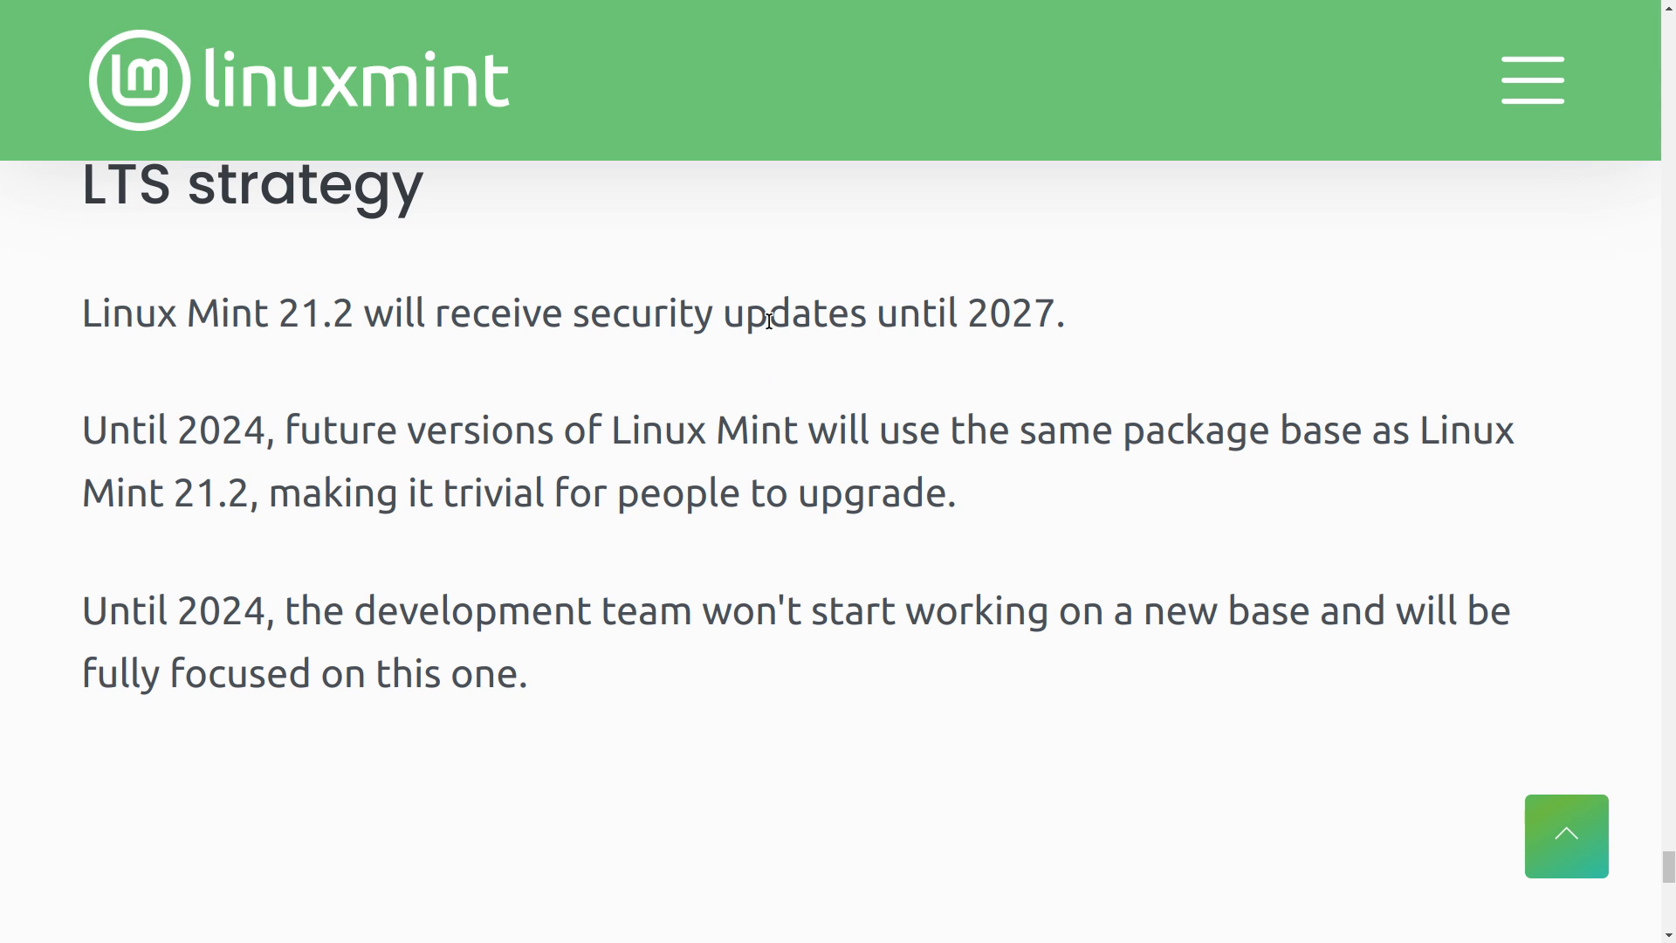
pyautogui.scroll(-5, 768, 320)
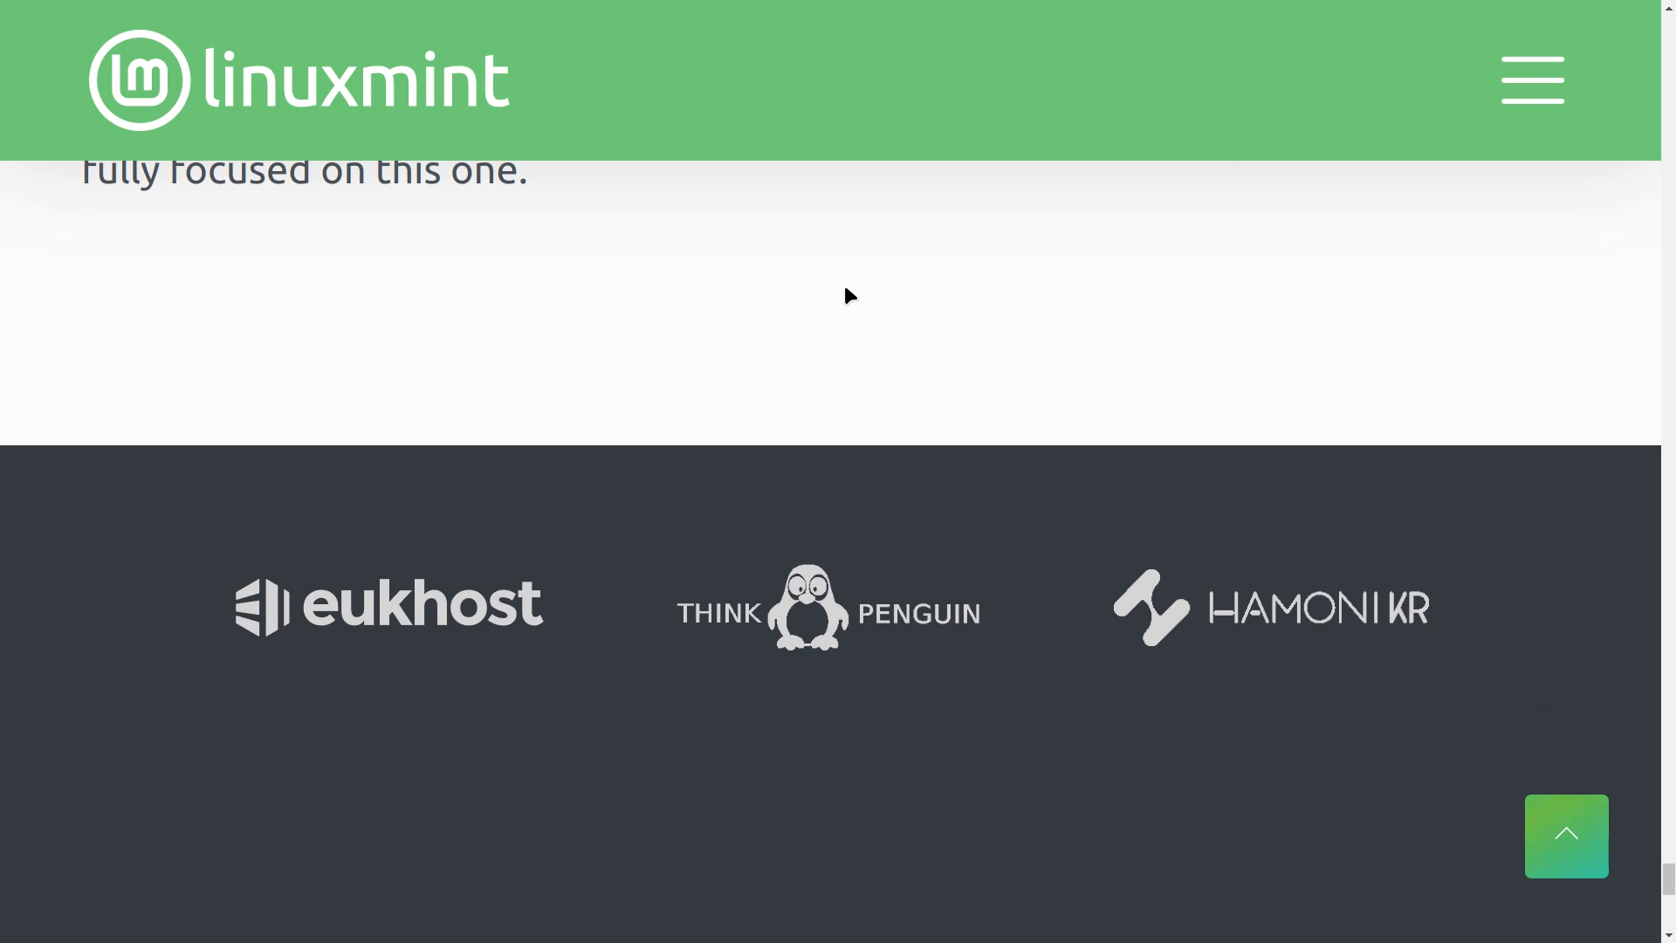
# Open the Linux Mint home page and view its 21.2 "Victoria" banner down to the Features section
pyautogui.scroll(10, 843, 288)
pyautogui.scroll(20, 846, 295)
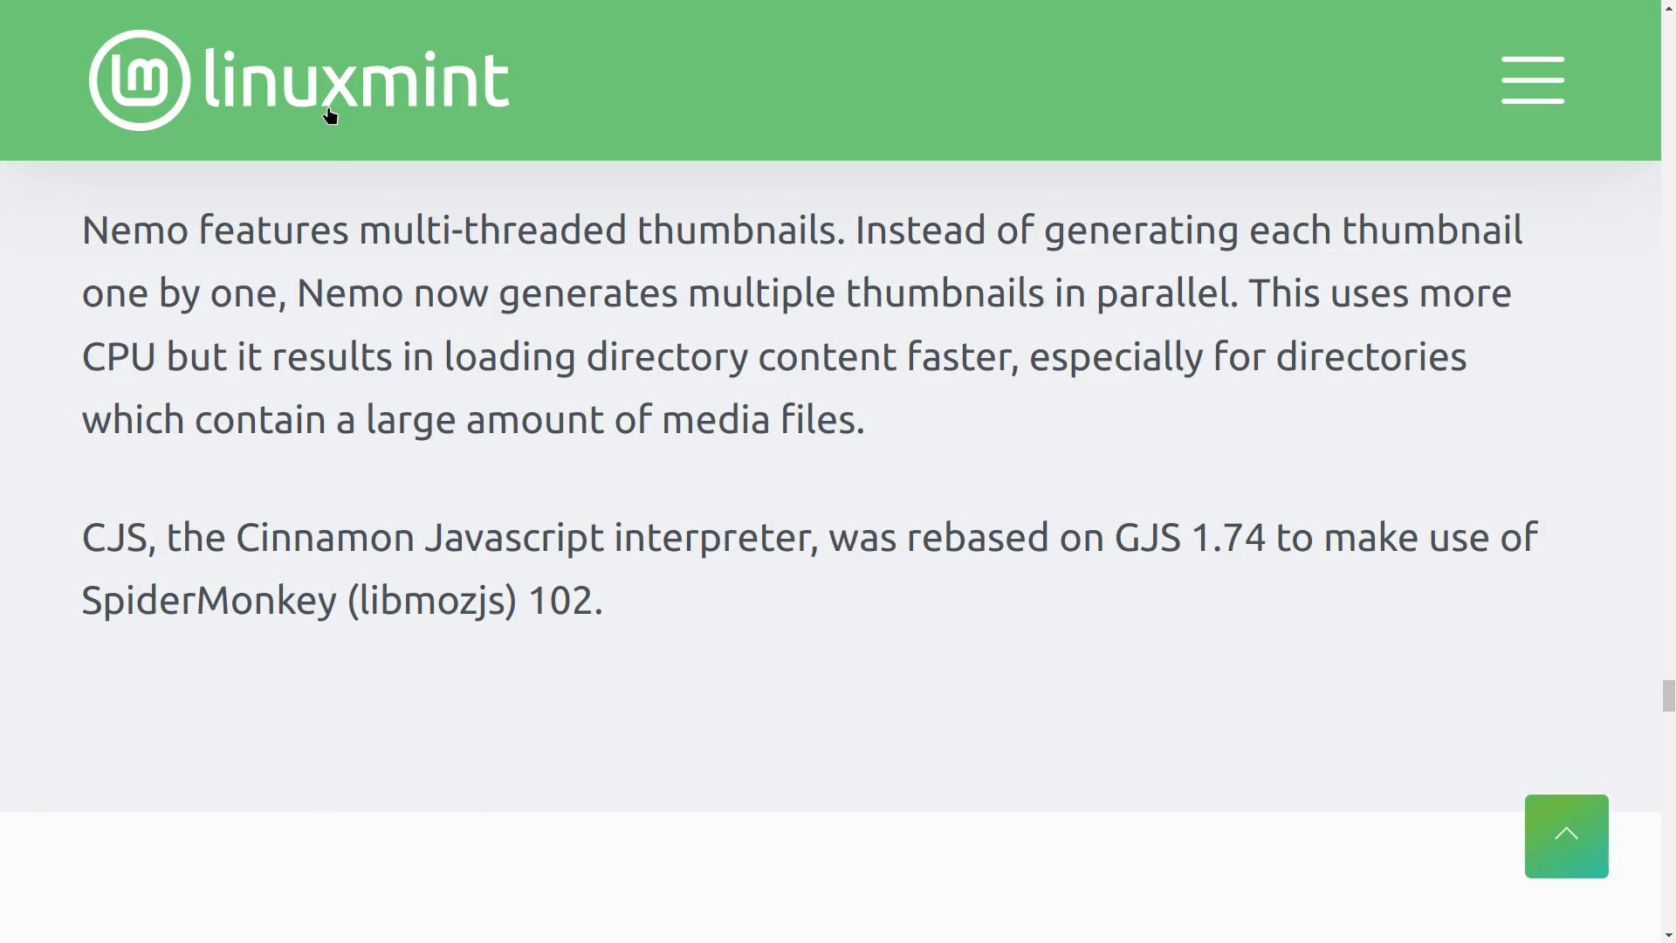
pyautogui.click(327, 78)
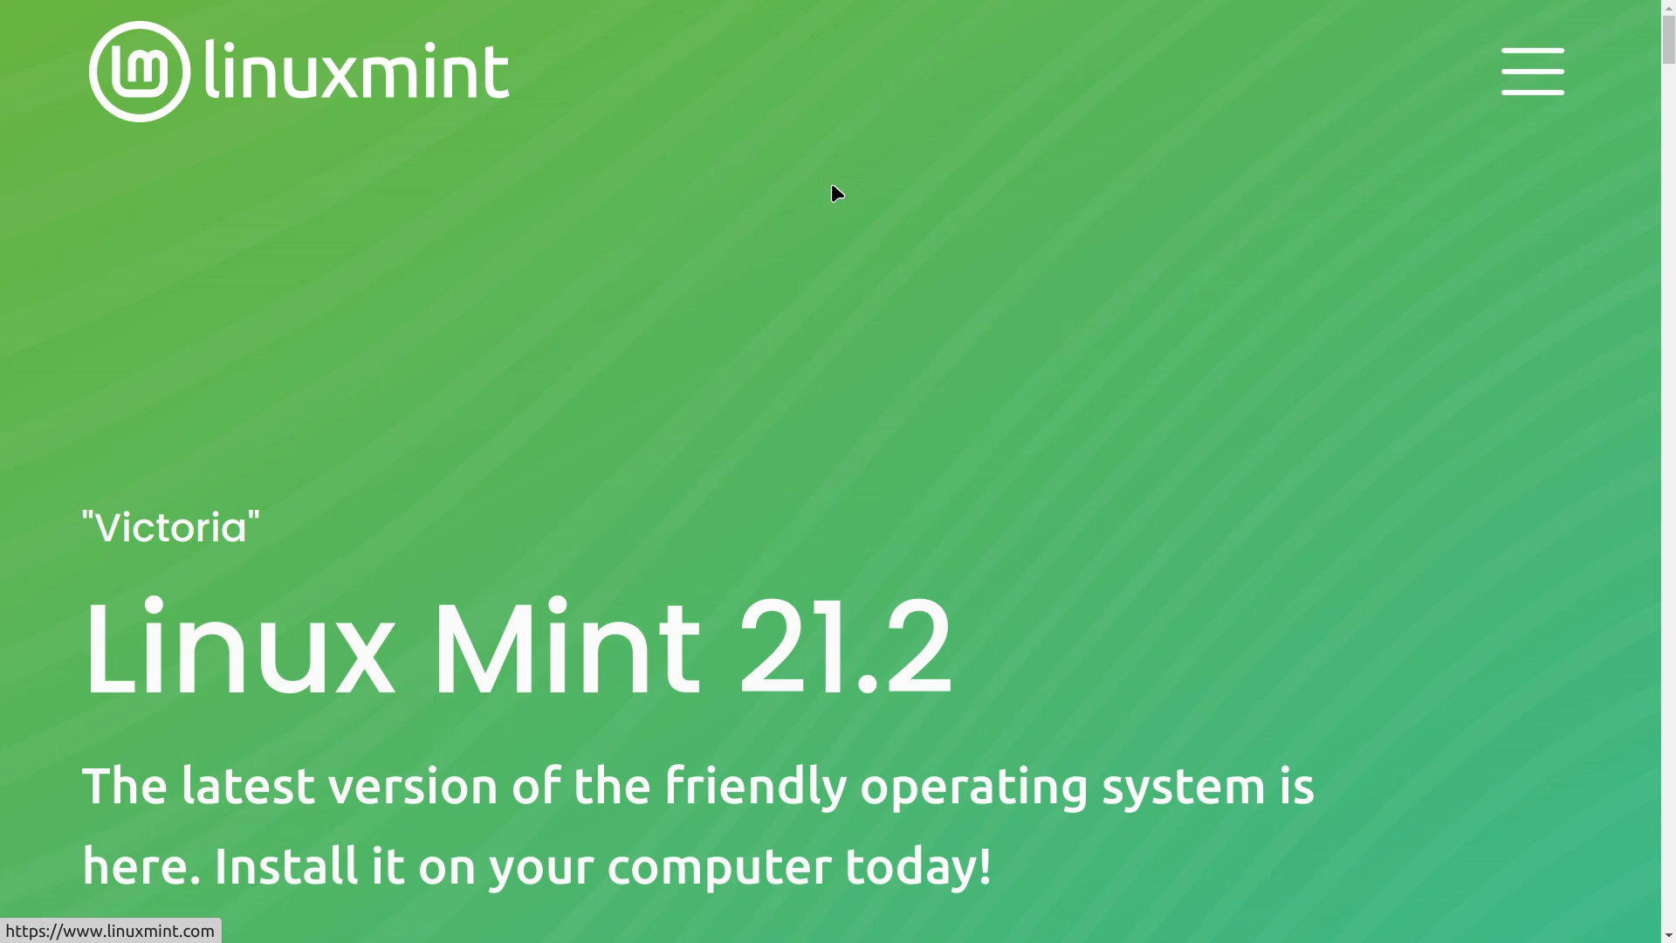
pyautogui.scroll(-5, 821, 228)
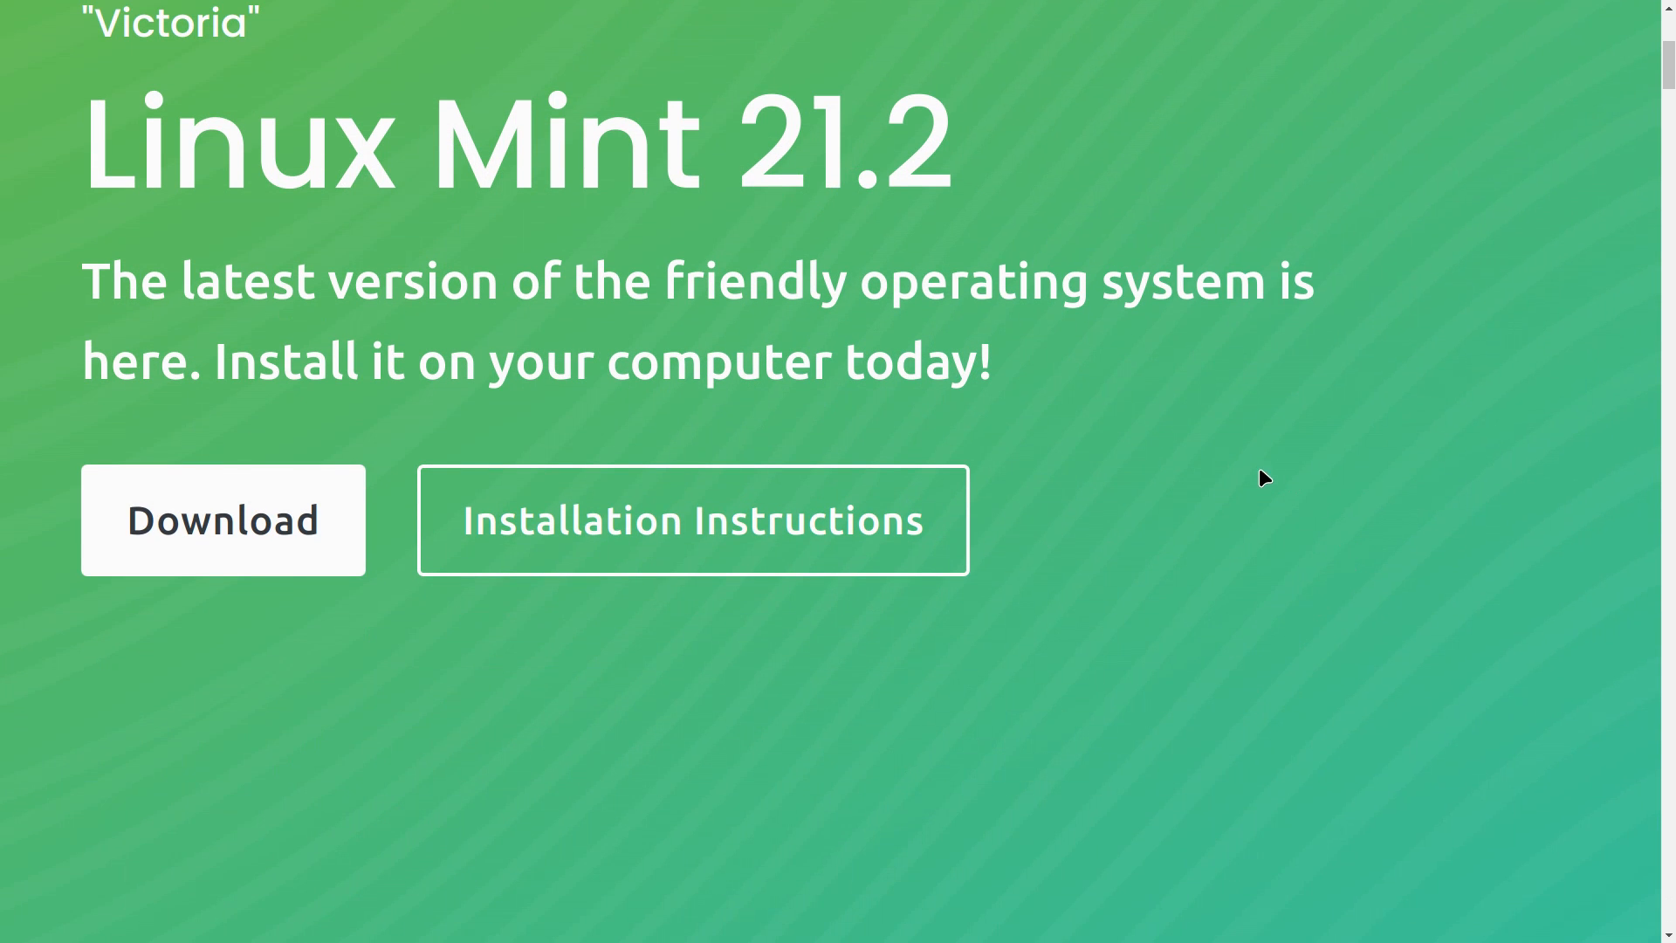
pyautogui.scroll(-10, 1265, 442)
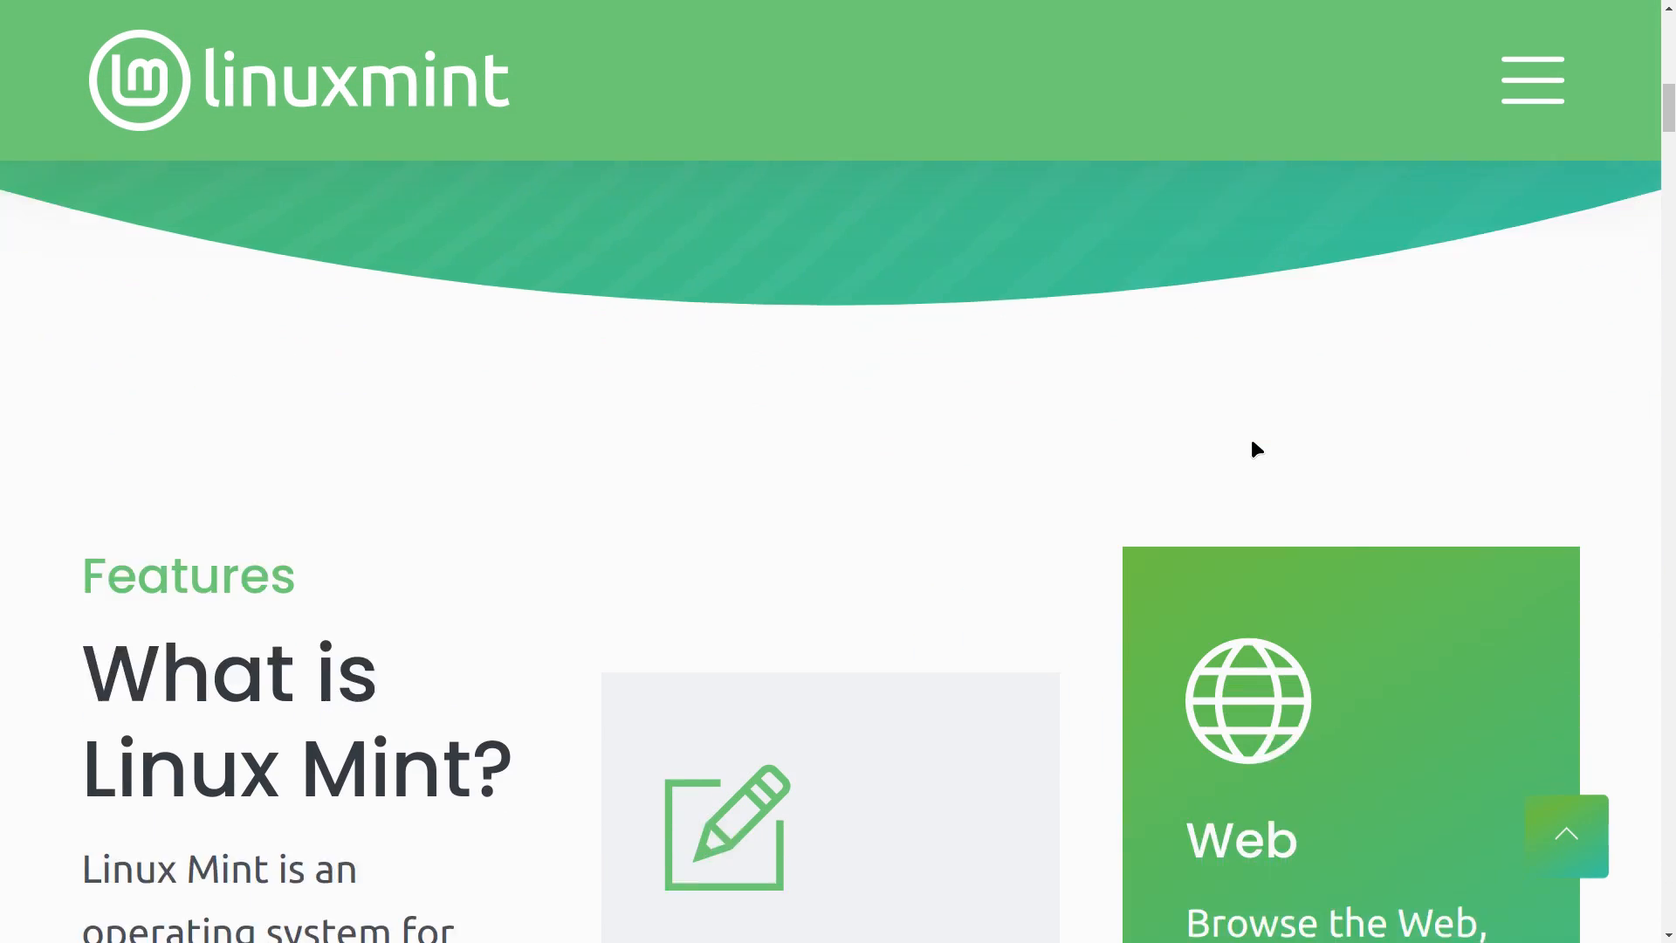
# Look over the Productivity and Web entries in Features, check the site's navigation list, and return to the home page
pyautogui.scroll(-5, 1003, 506)
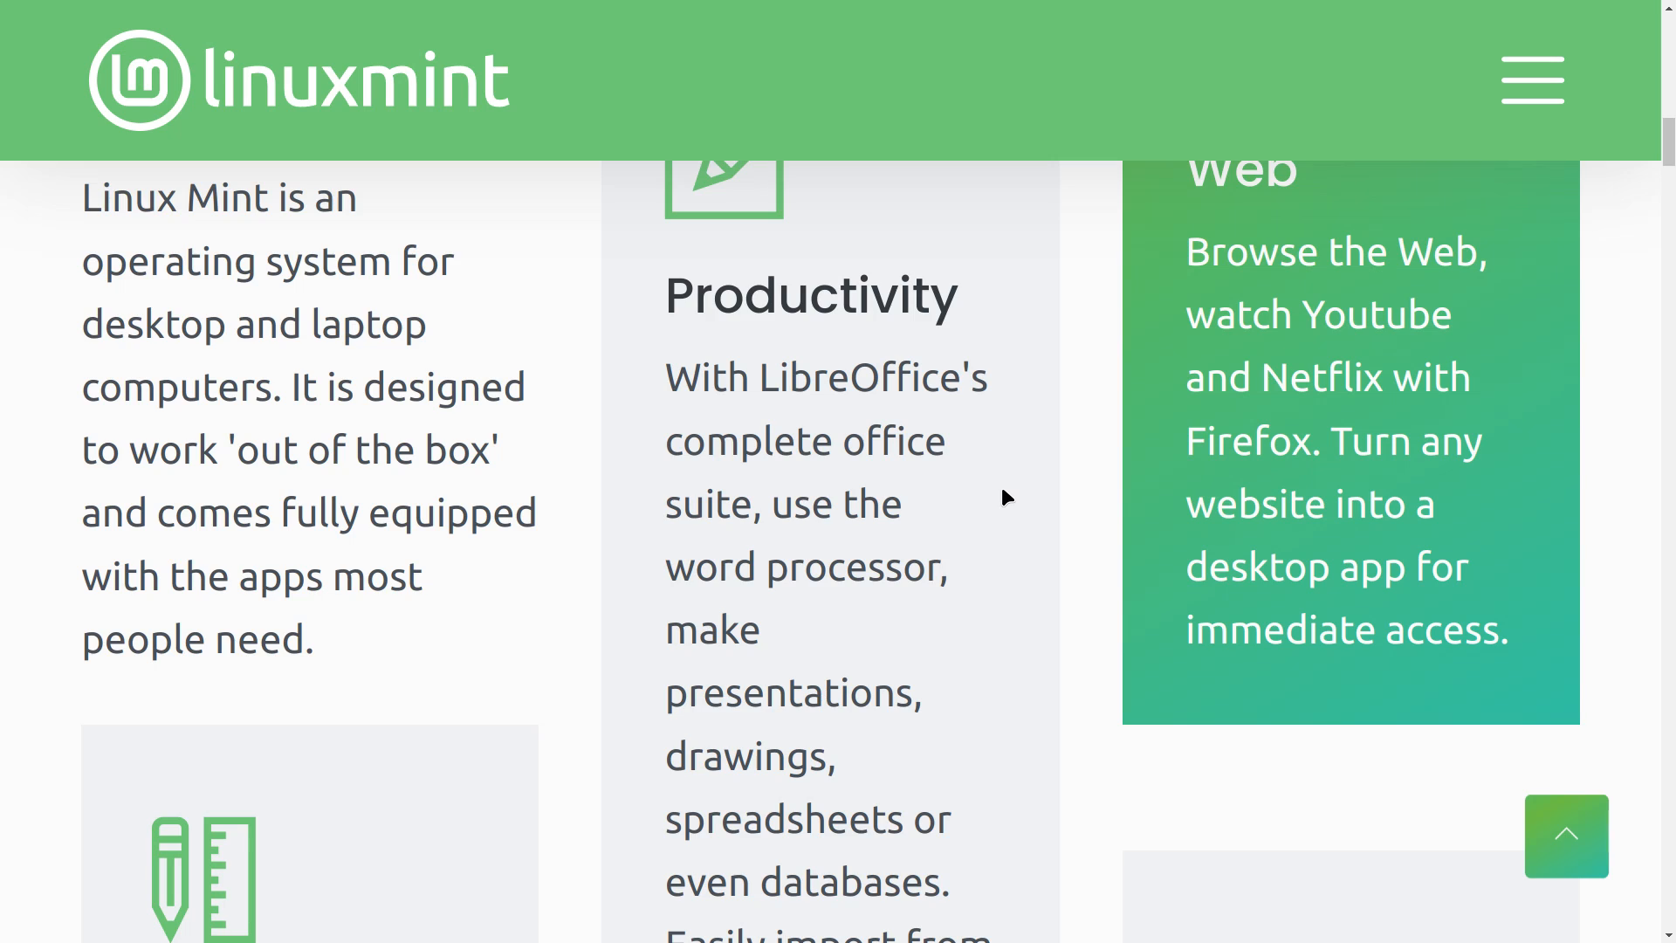
pyautogui.scroll(-3, 1004, 495)
pyautogui.scroll(15, 1005, 495)
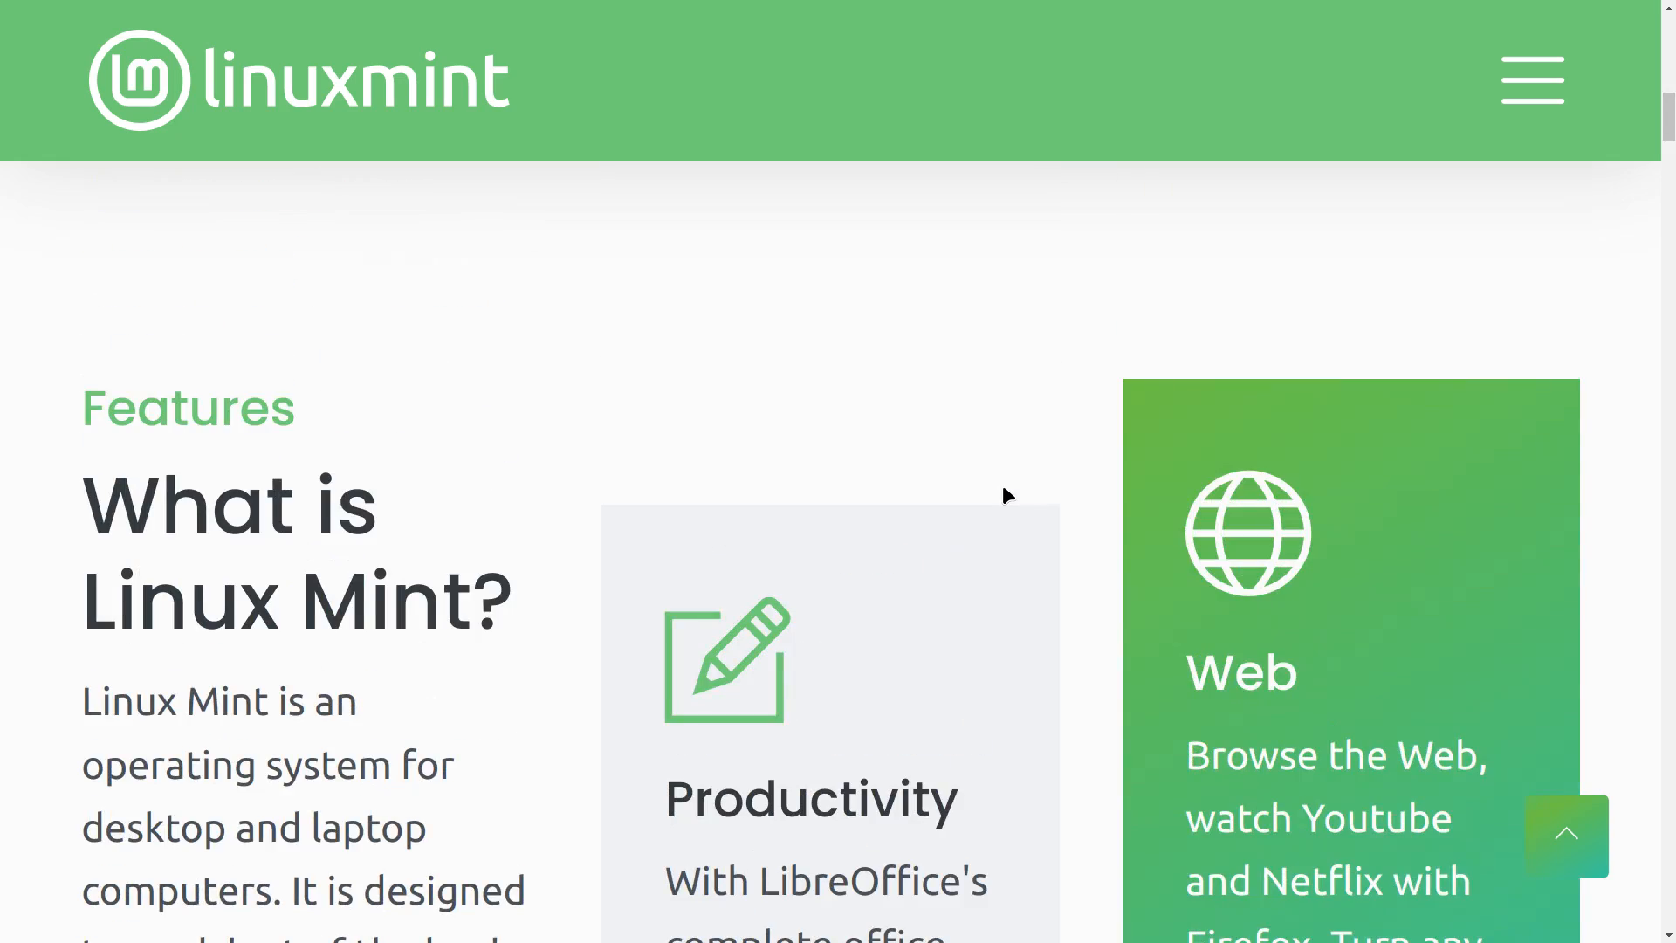
pyautogui.scroll(5, 1007, 497)
pyautogui.scroll(-4, 1000, 495)
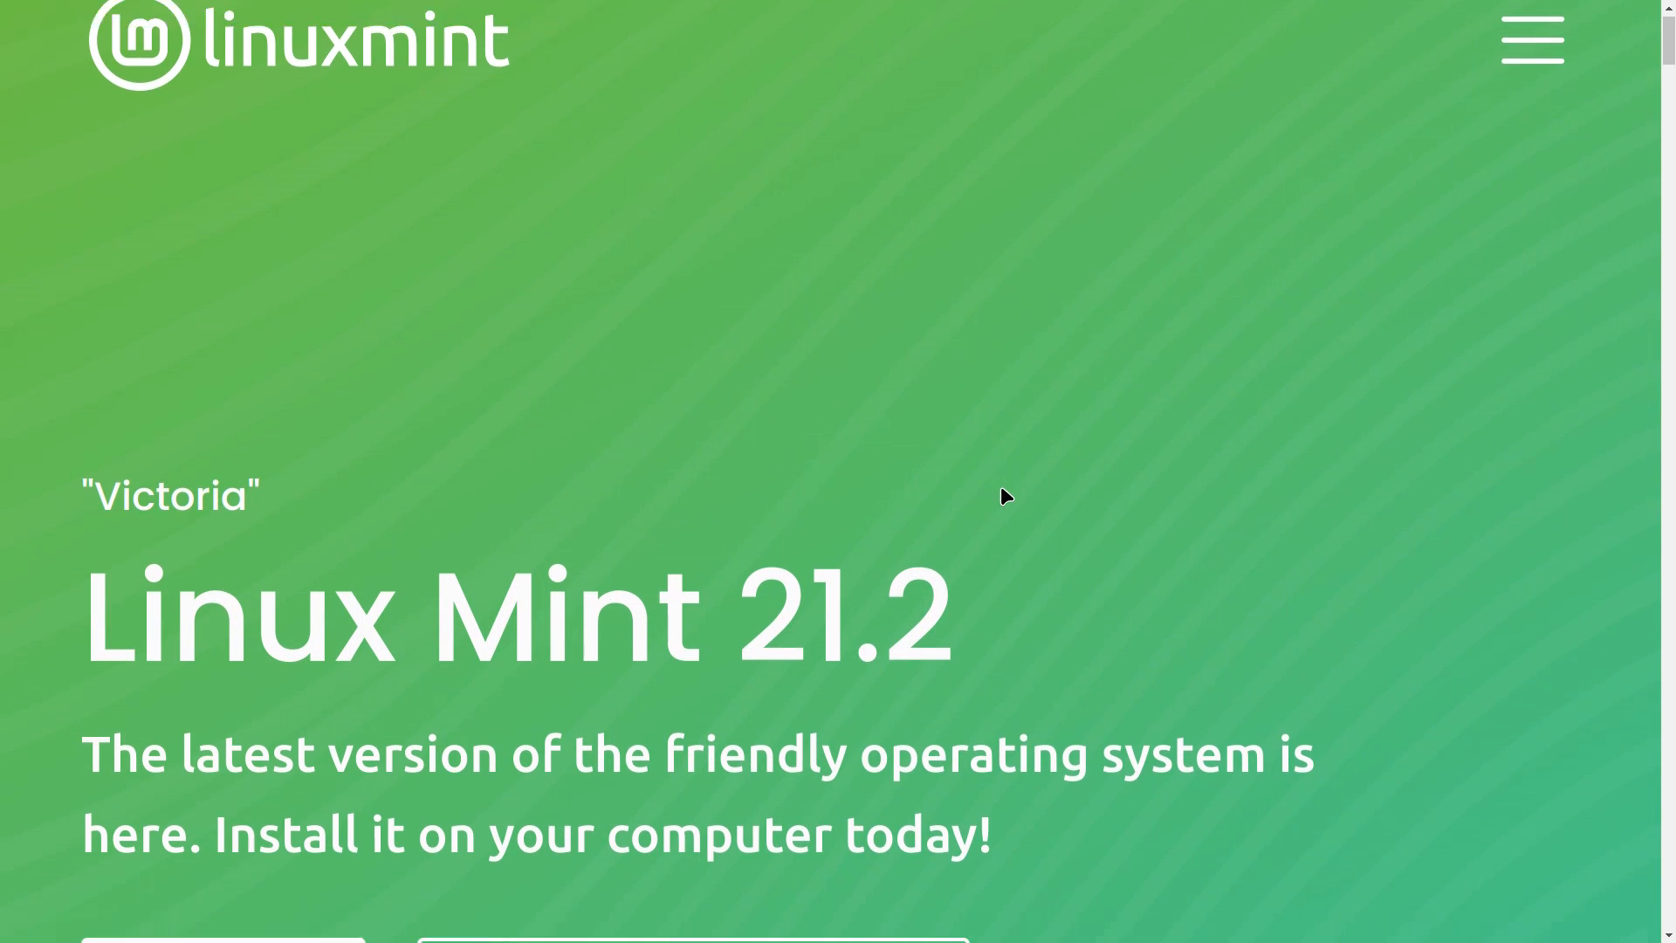
pyautogui.scroll(4, 1000, 495)
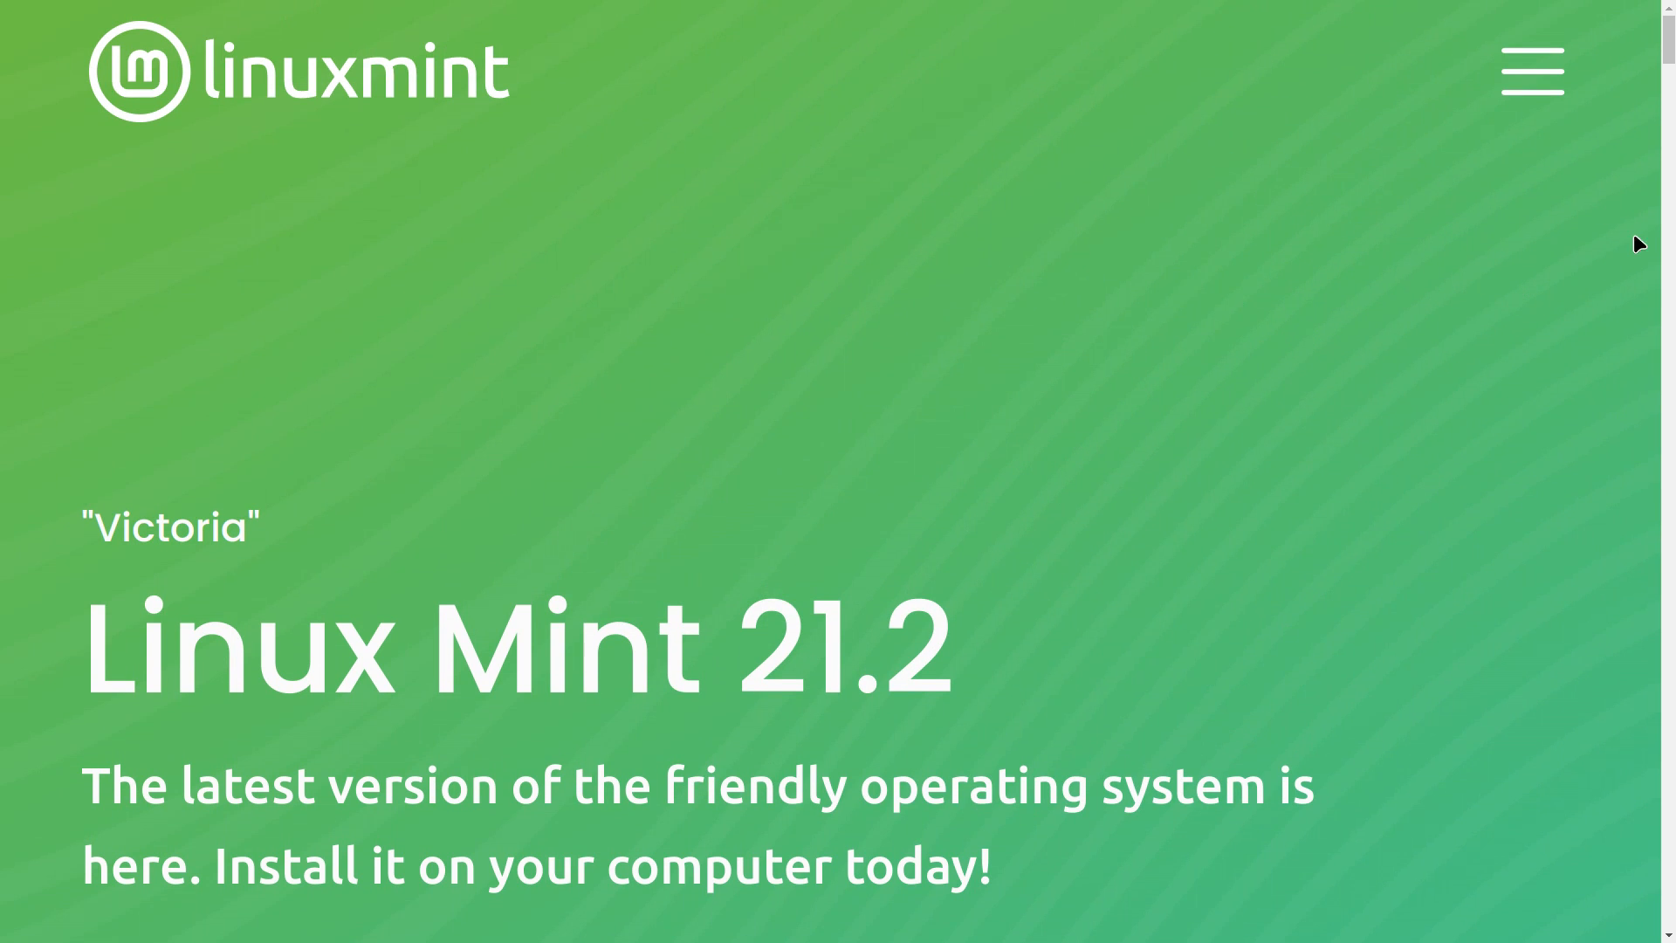
pyautogui.click(1568, 74)
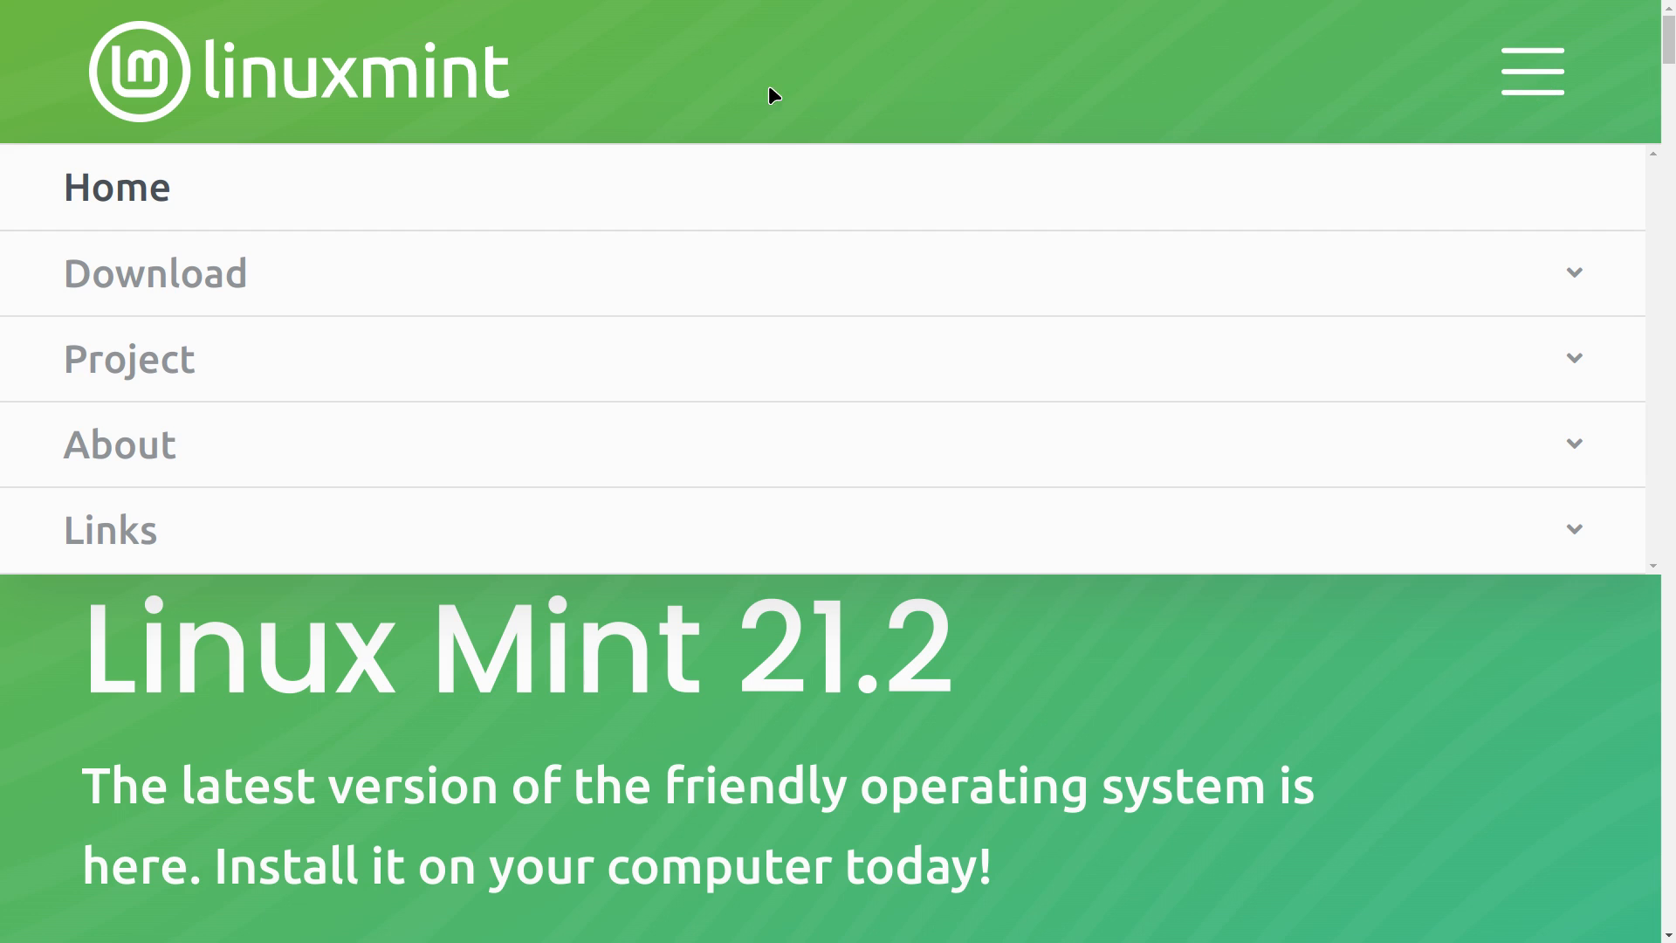
pyautogui.click(458, 71)
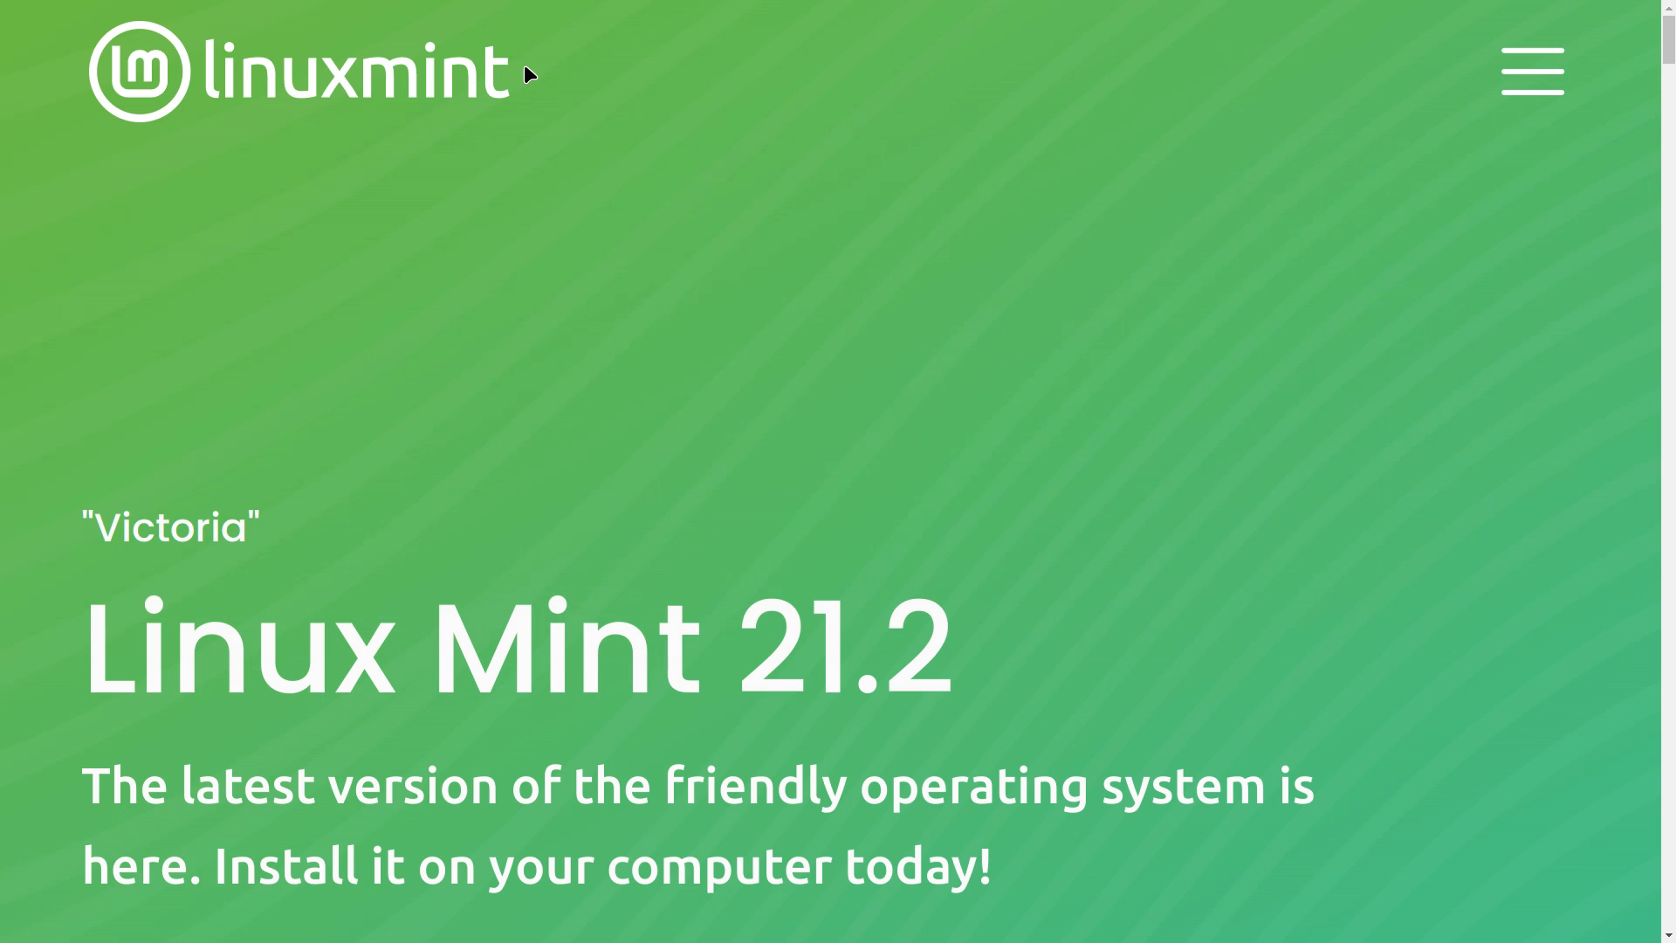
# View the home page's Features section through Multimedia, down to the "Give it a try. You'll Love it!" banner
pyautogui.scroll(-2, 501, 119)
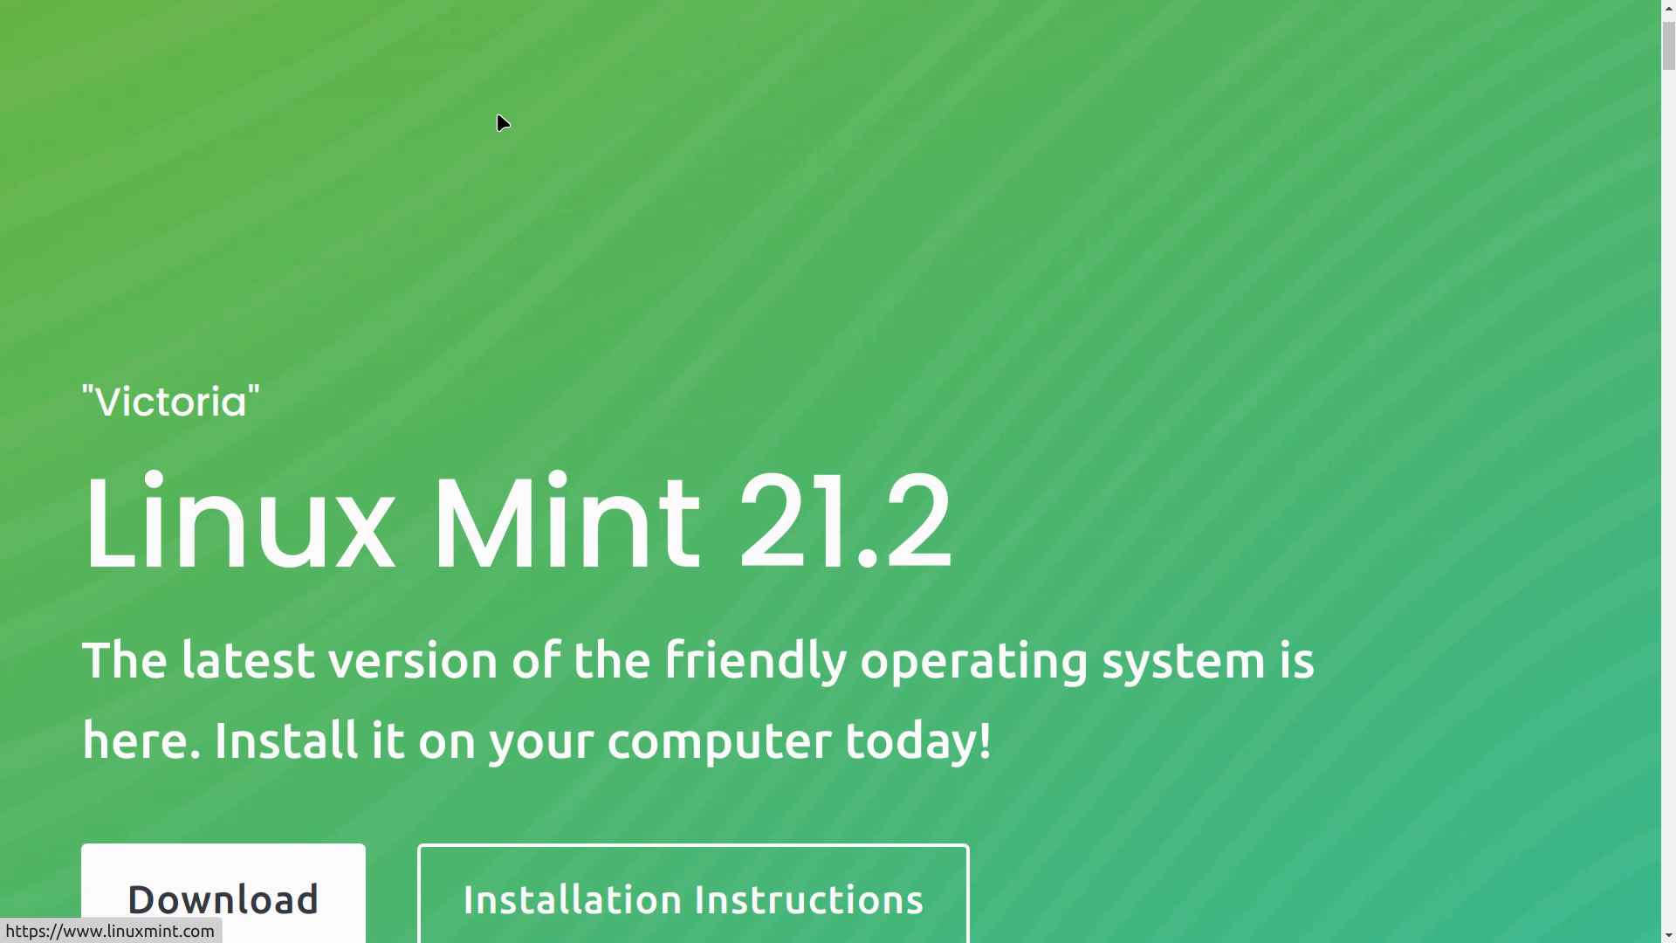
pyautogui.scroll(-10, 498, 115)
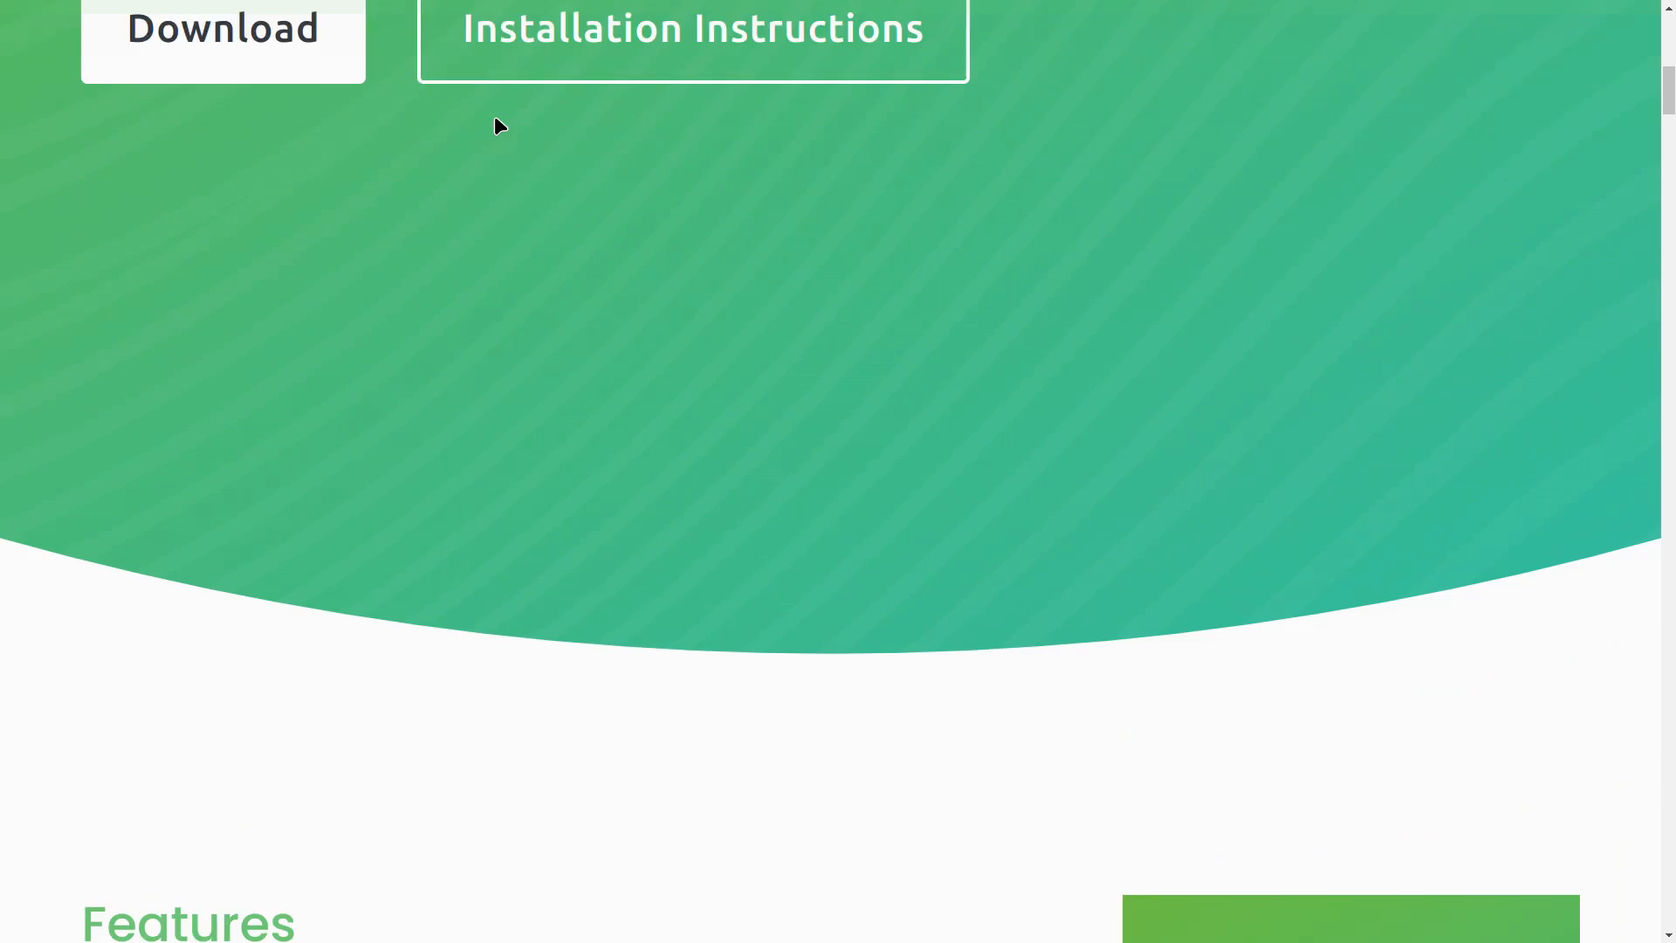
pyautogui.scroll(-12, 494, 119)
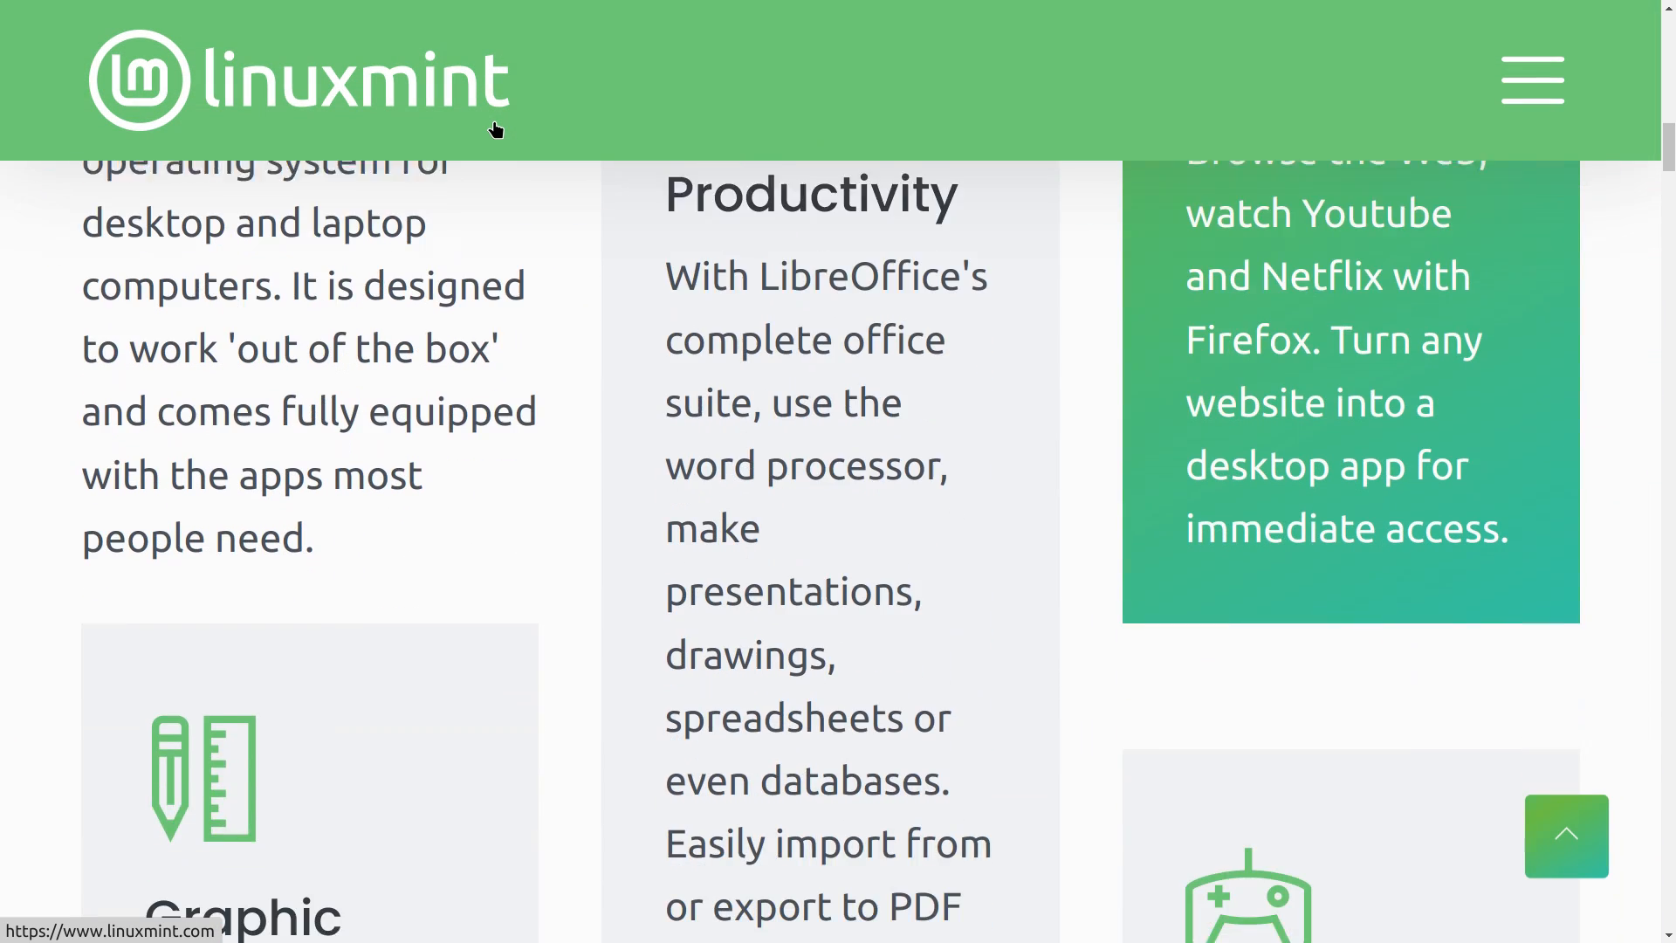
pyautogui.scroll(-6, 495, 128)
pyautogui.scroll(-8, 495, 138)
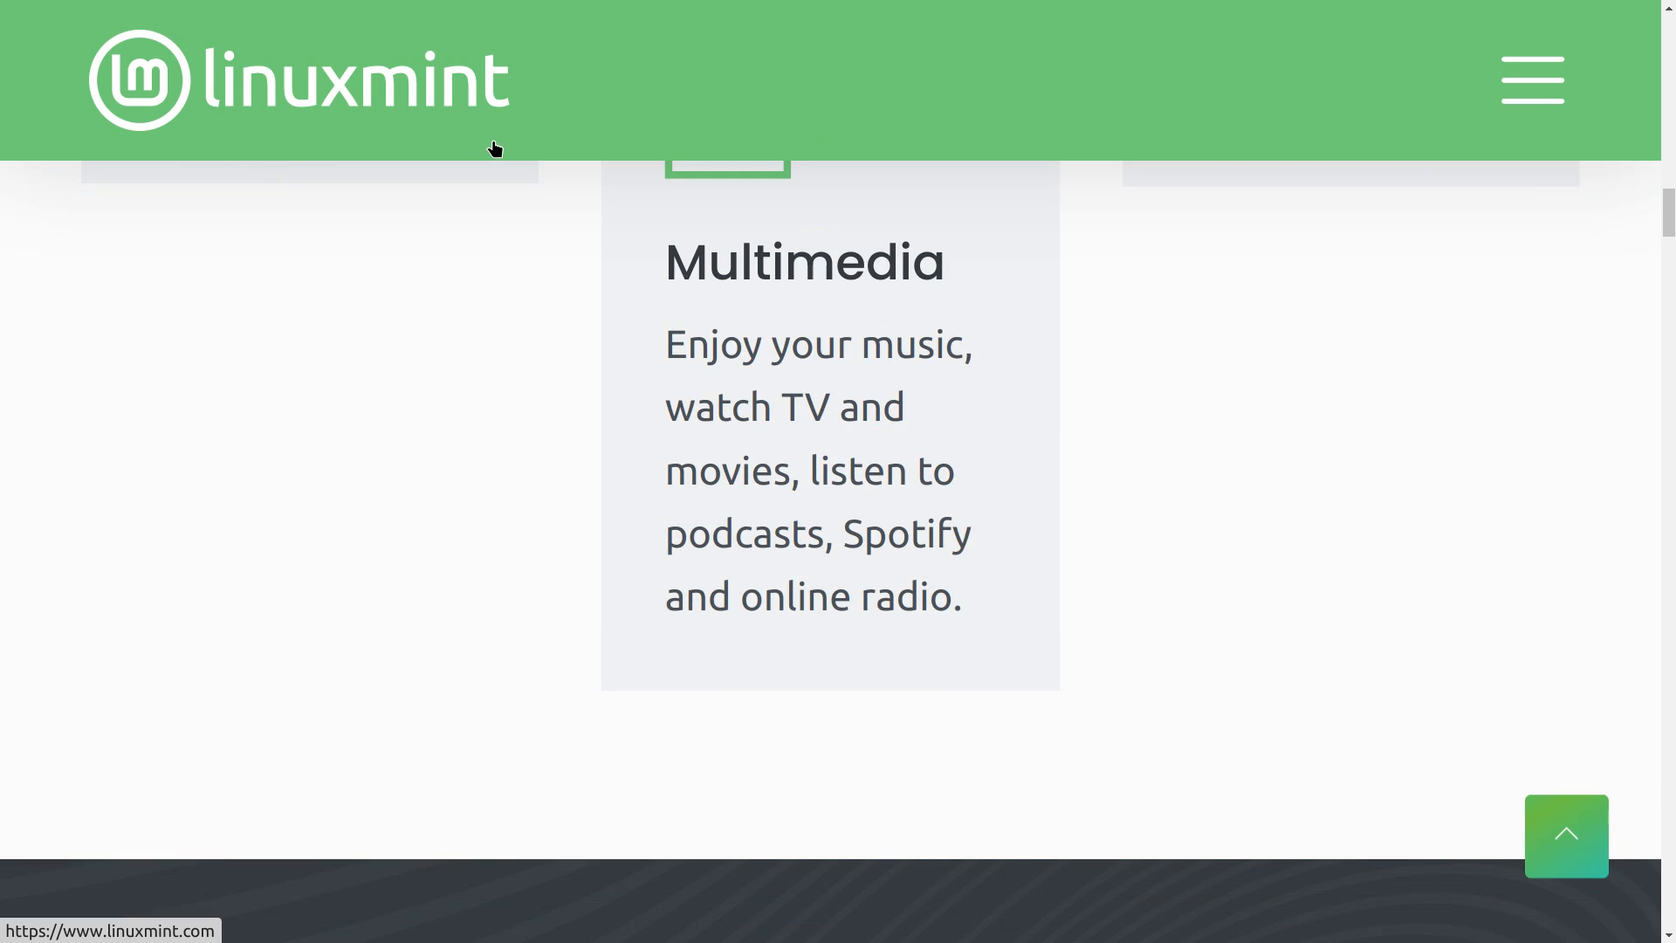
pyautogui.scroll(-9, 494, 144)
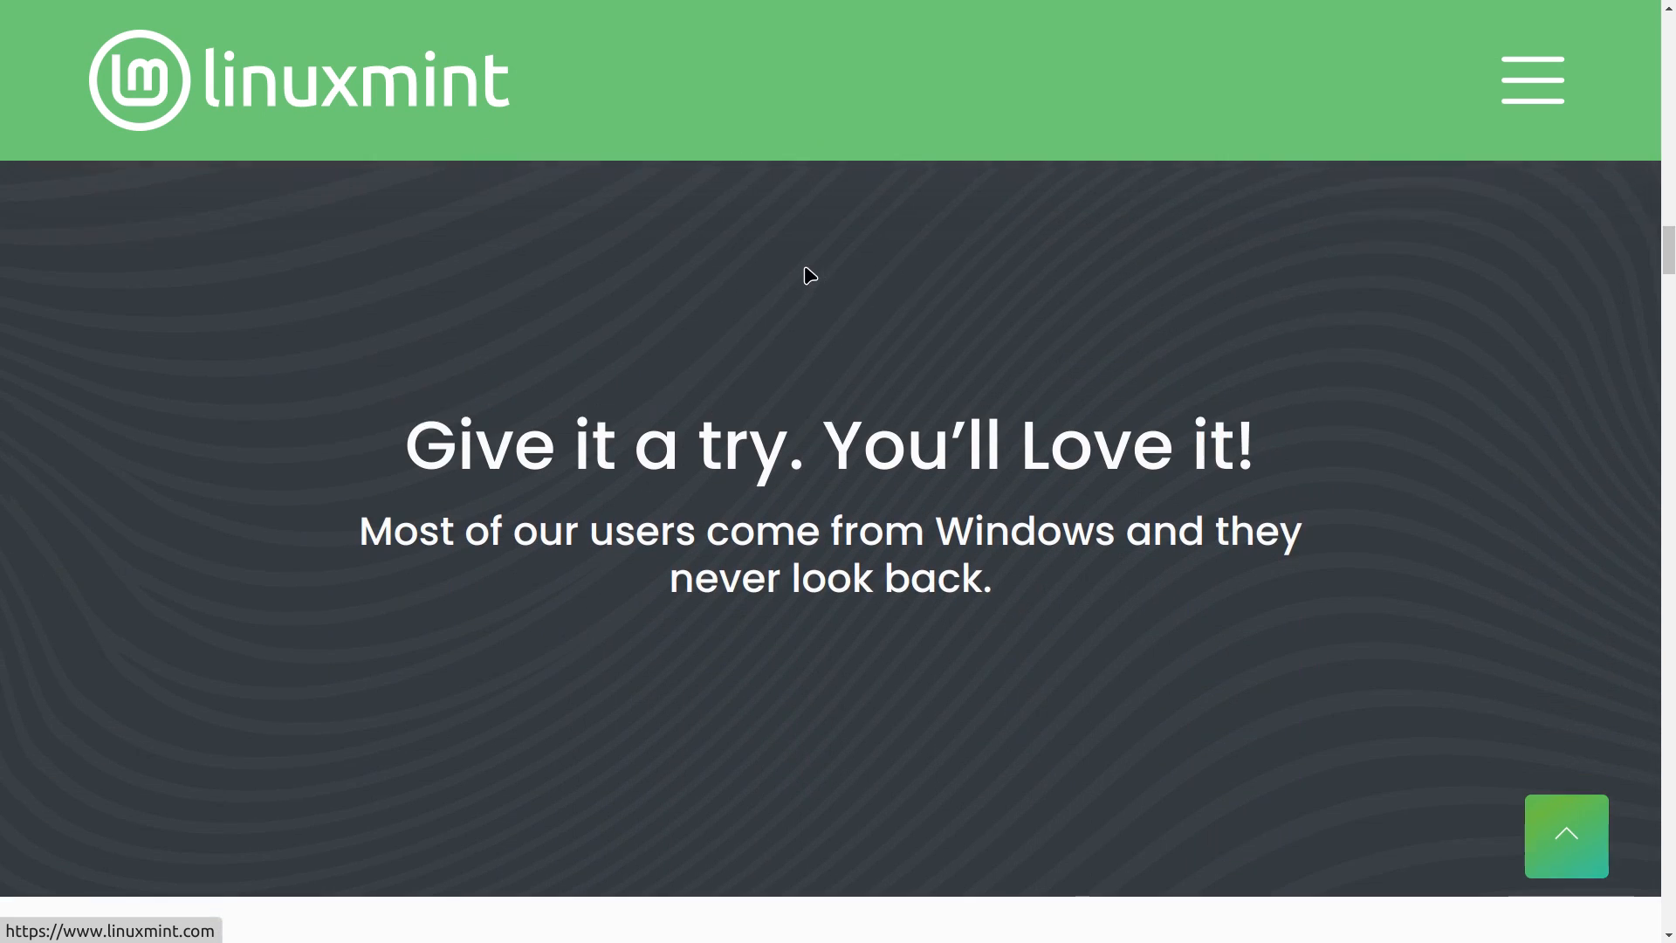
# Leave full-screen view at the start of the home page and close the cinnamon.png image tab
pyautogui.scroll(20, 810, 276)
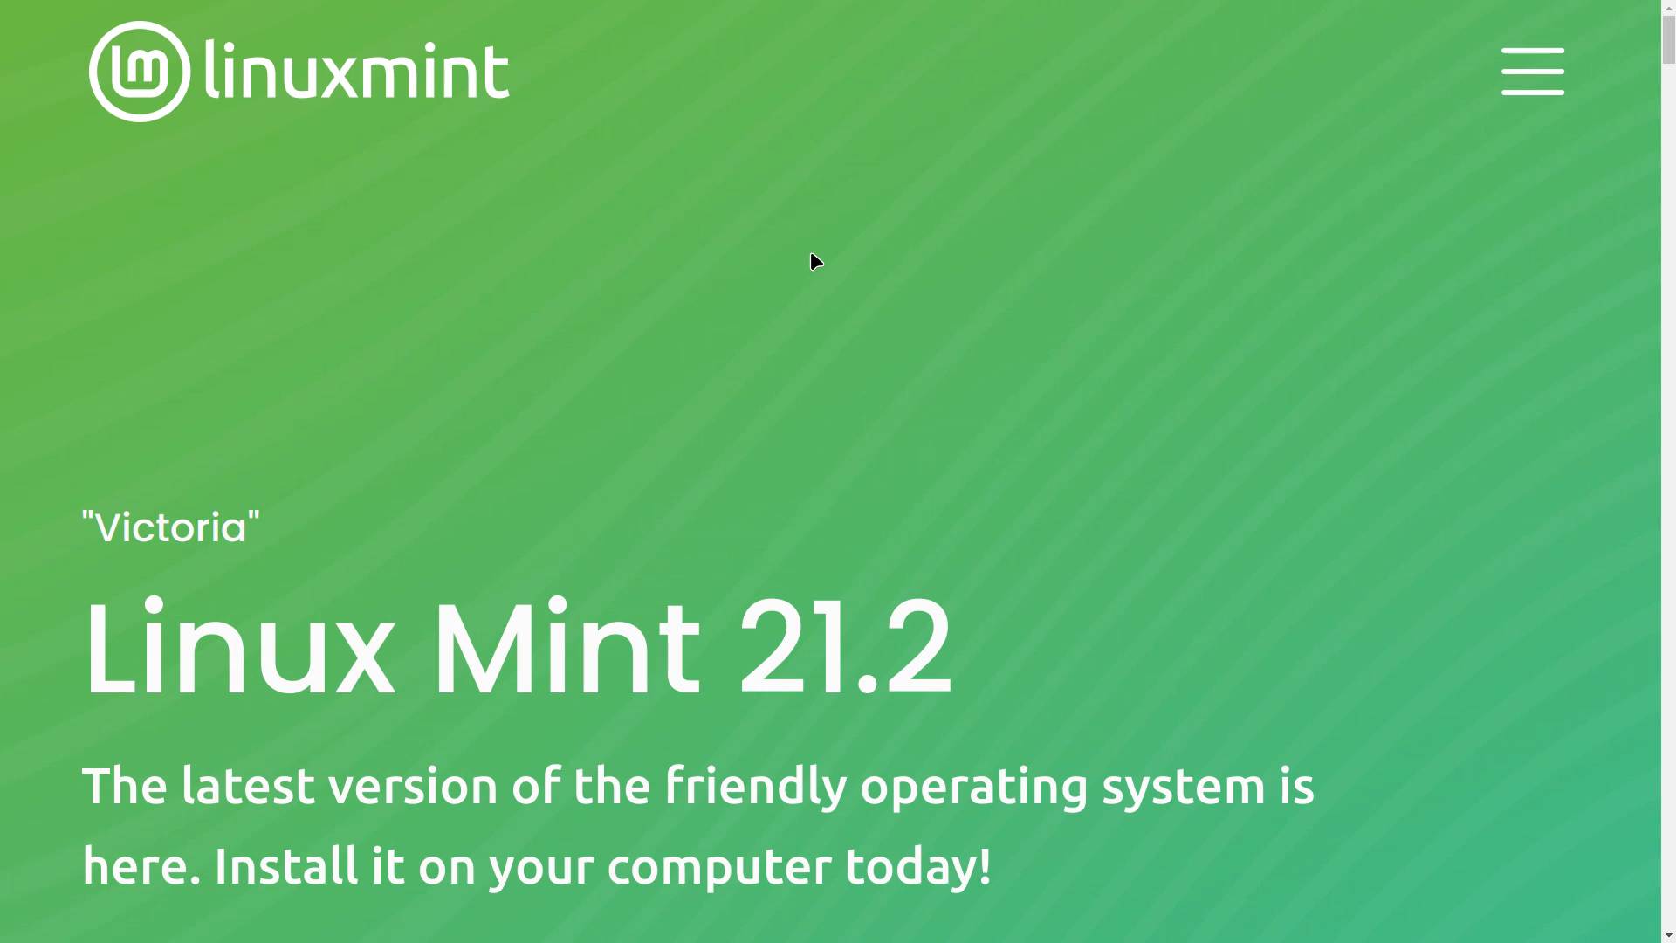
pyautogui.press('F11')
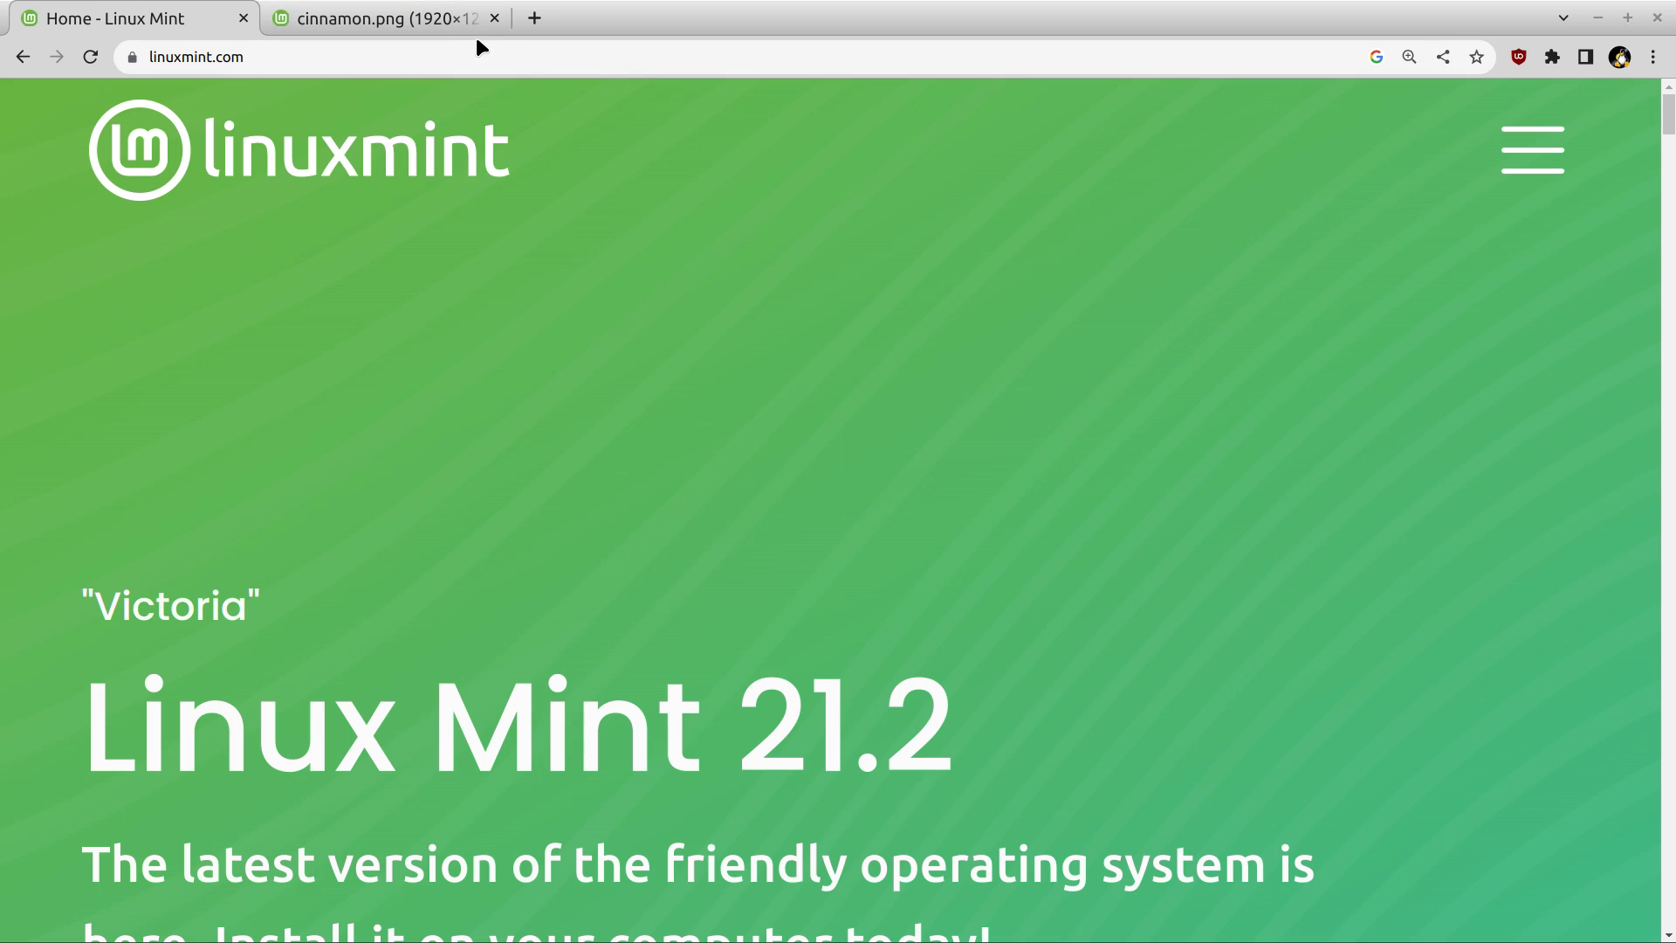
pyautogui.click(497, 17)
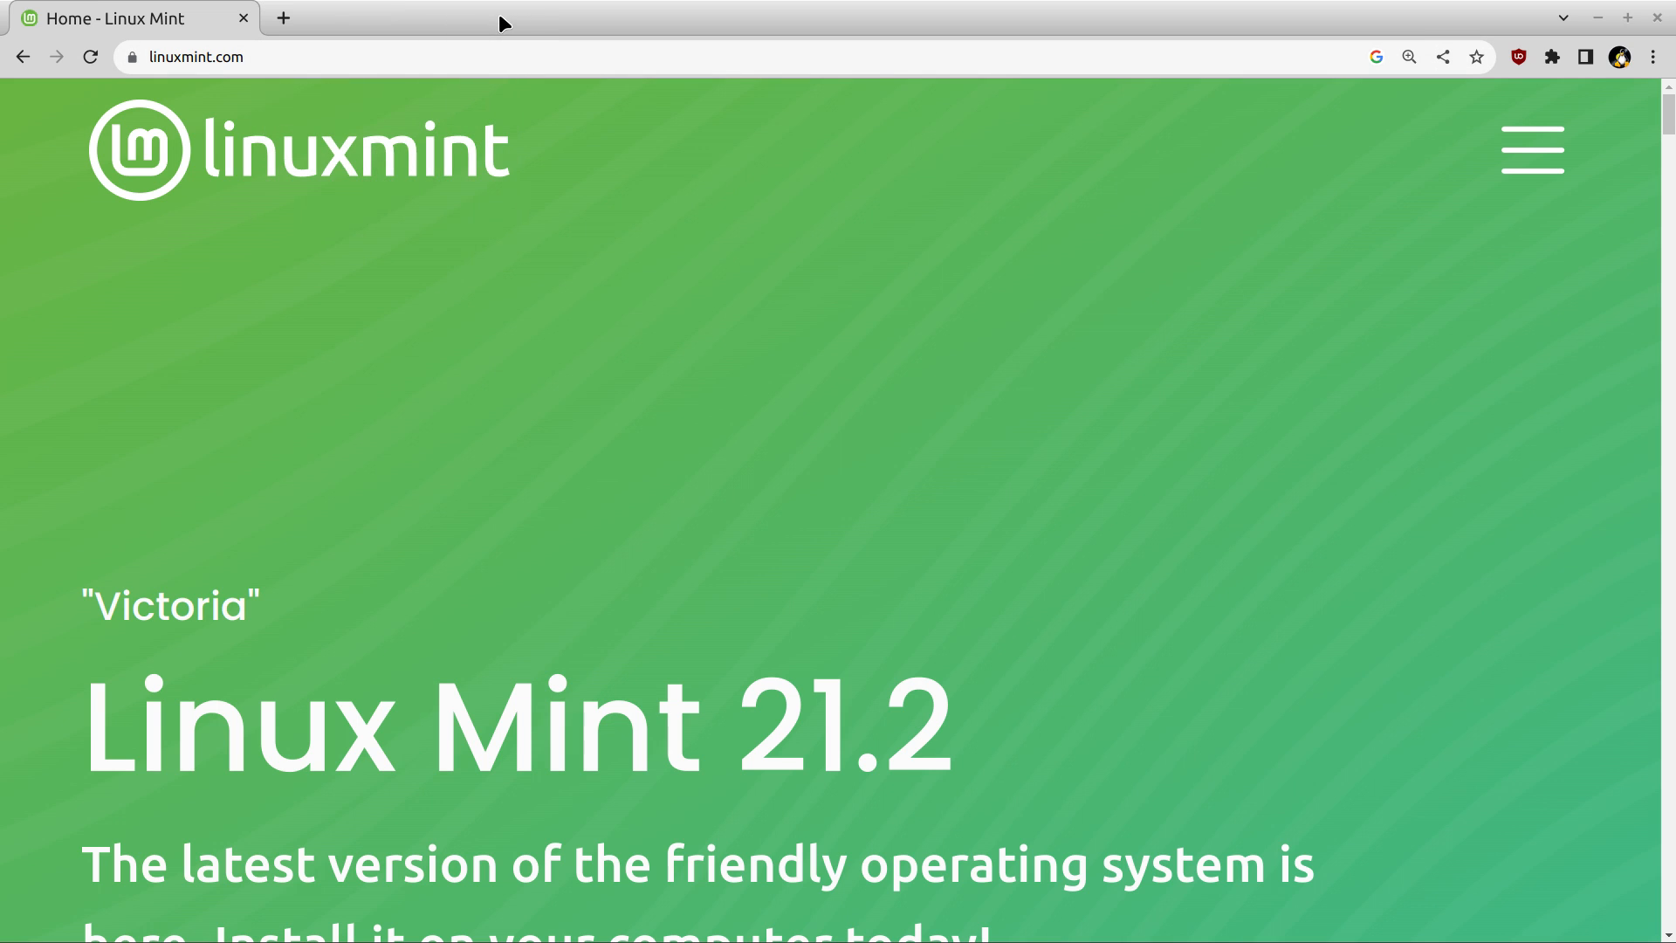
# Search Google in a new tab for "upgrade linux mint 21.1 to 21.2"
pyautogui.click(283, 28)
pyautogui.click(563, 56)
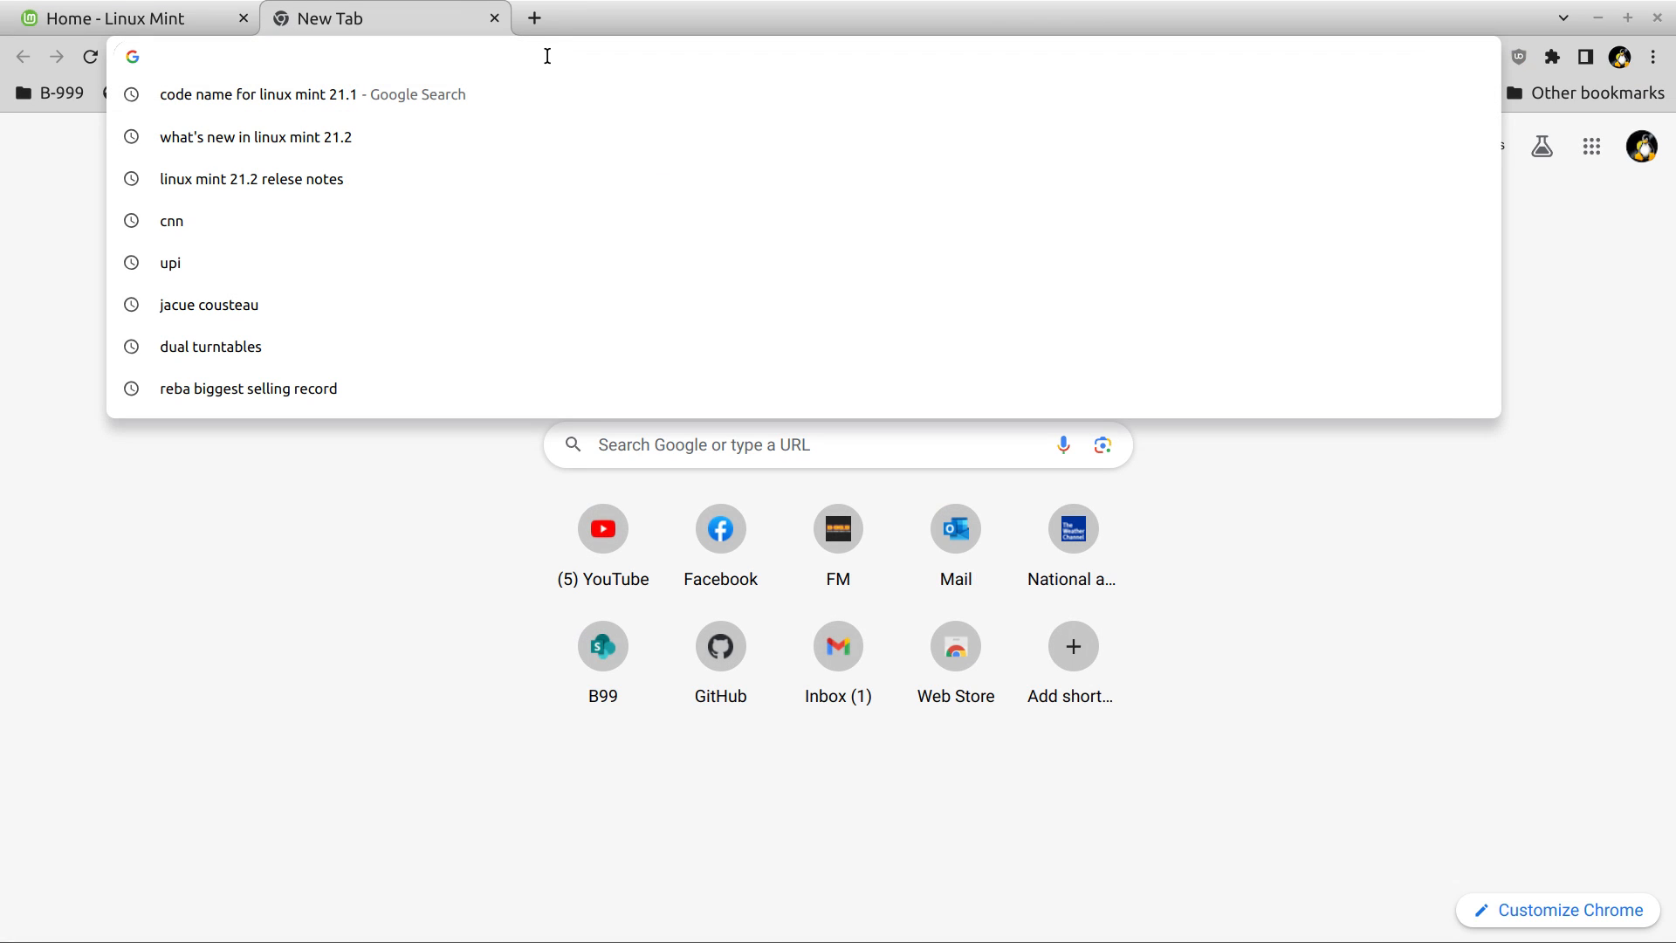
pyautogui.write('up')
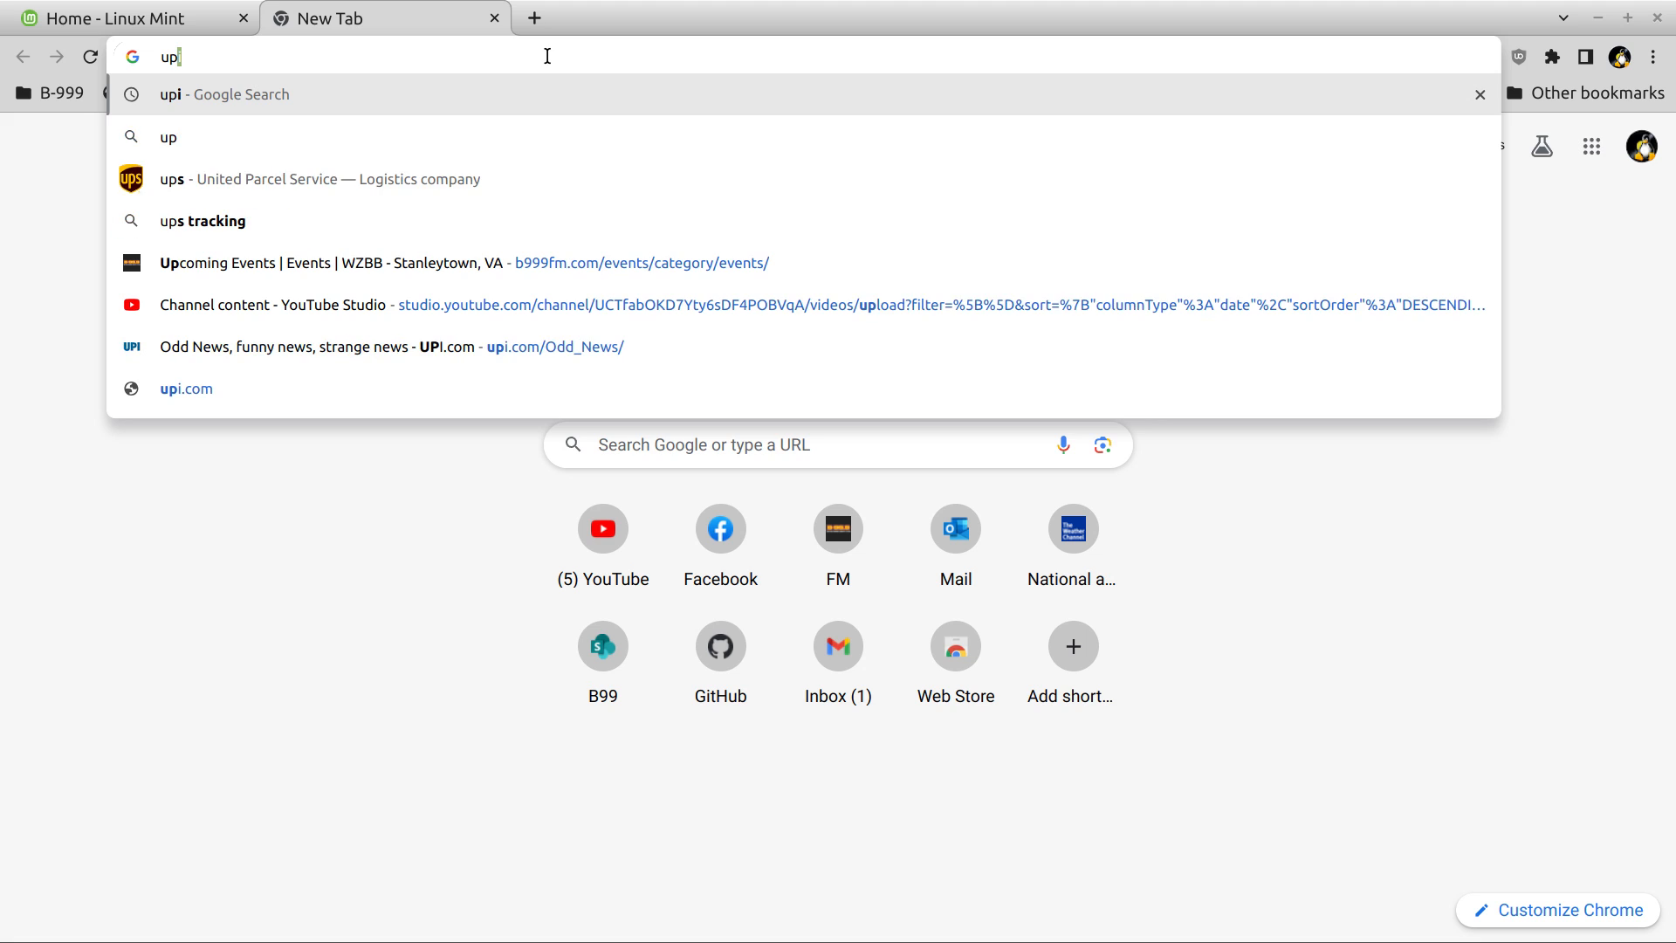
pyautogui.write('grade li')
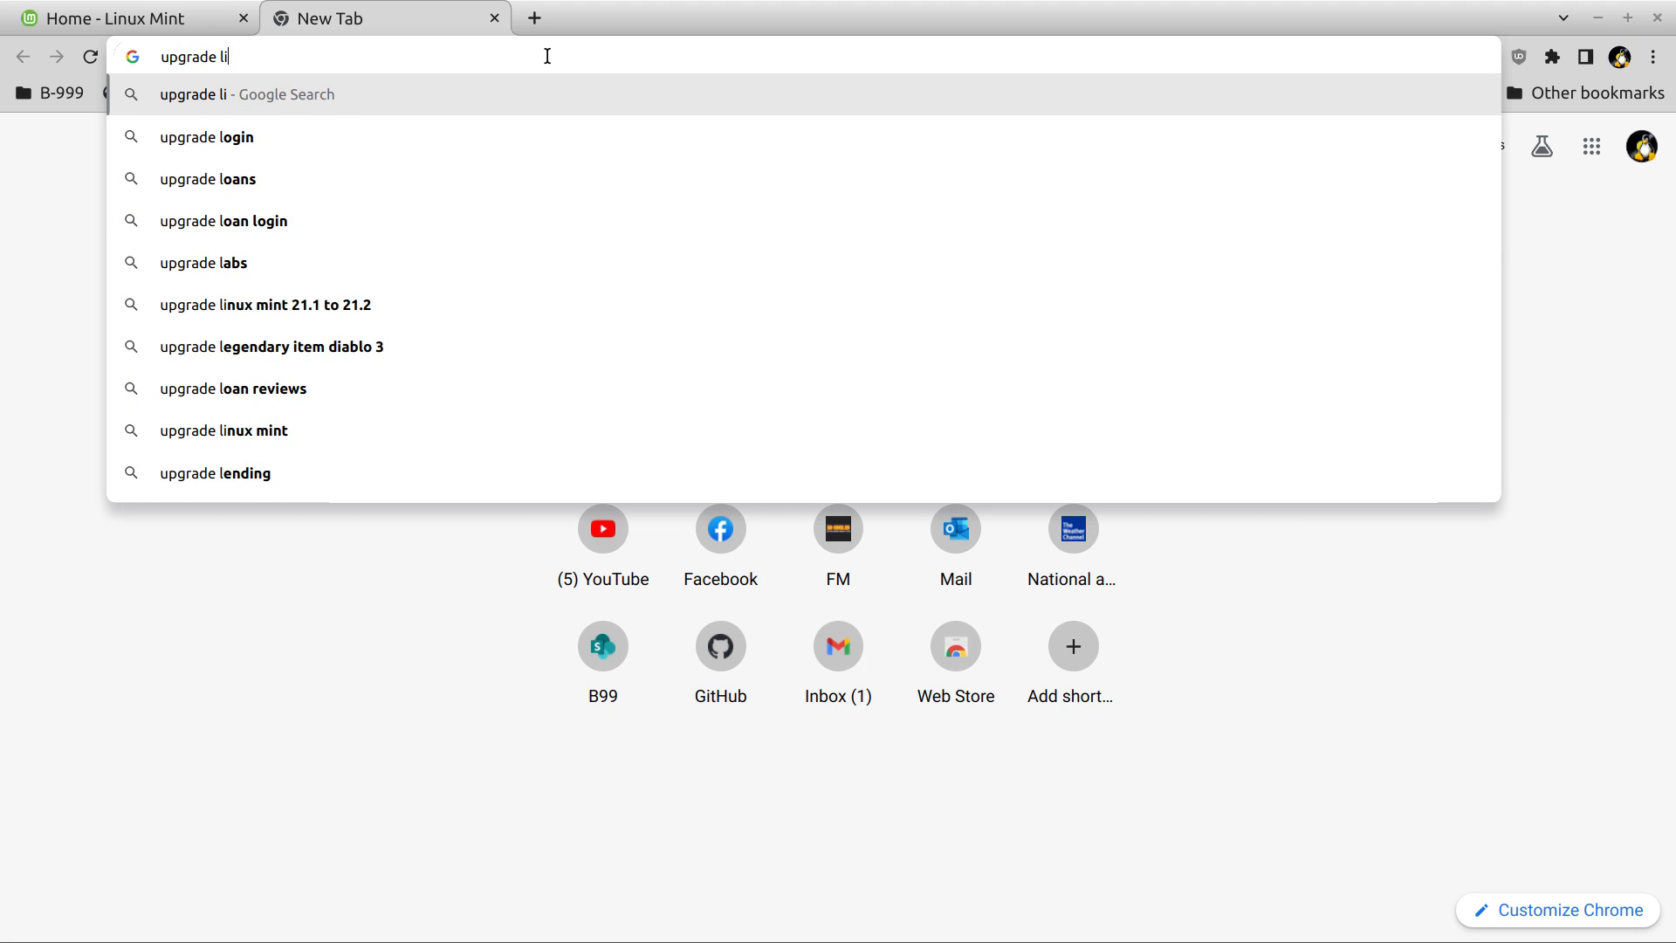
pyautogui.write('nux mint ')
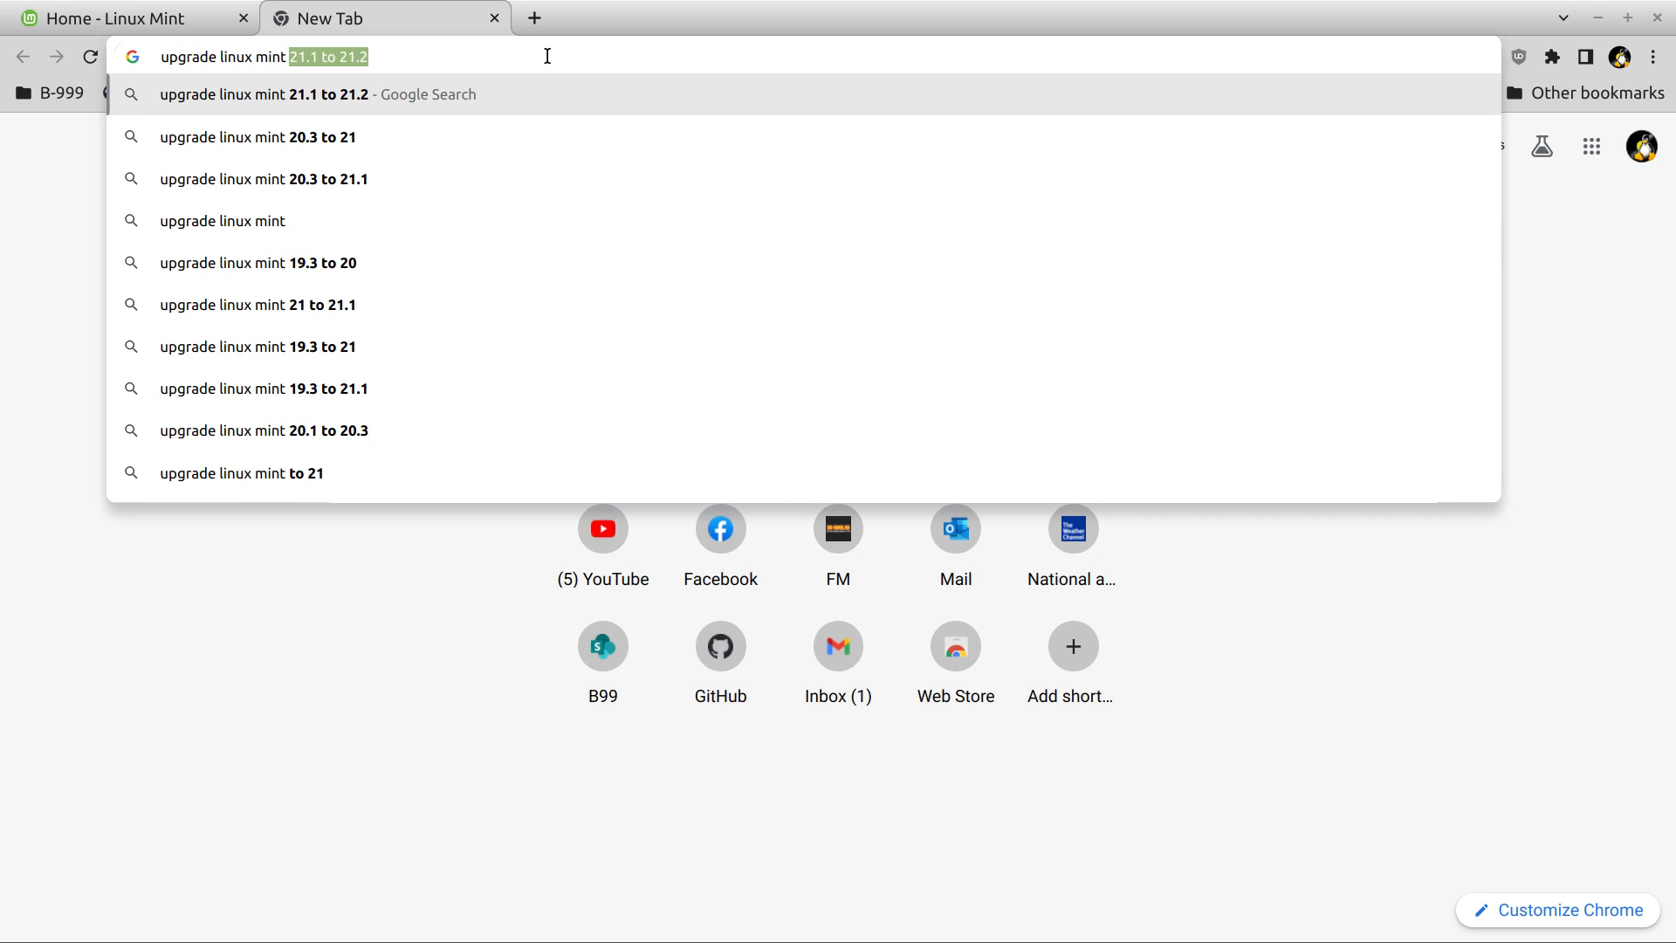
pyautogui.write('21.1 to')
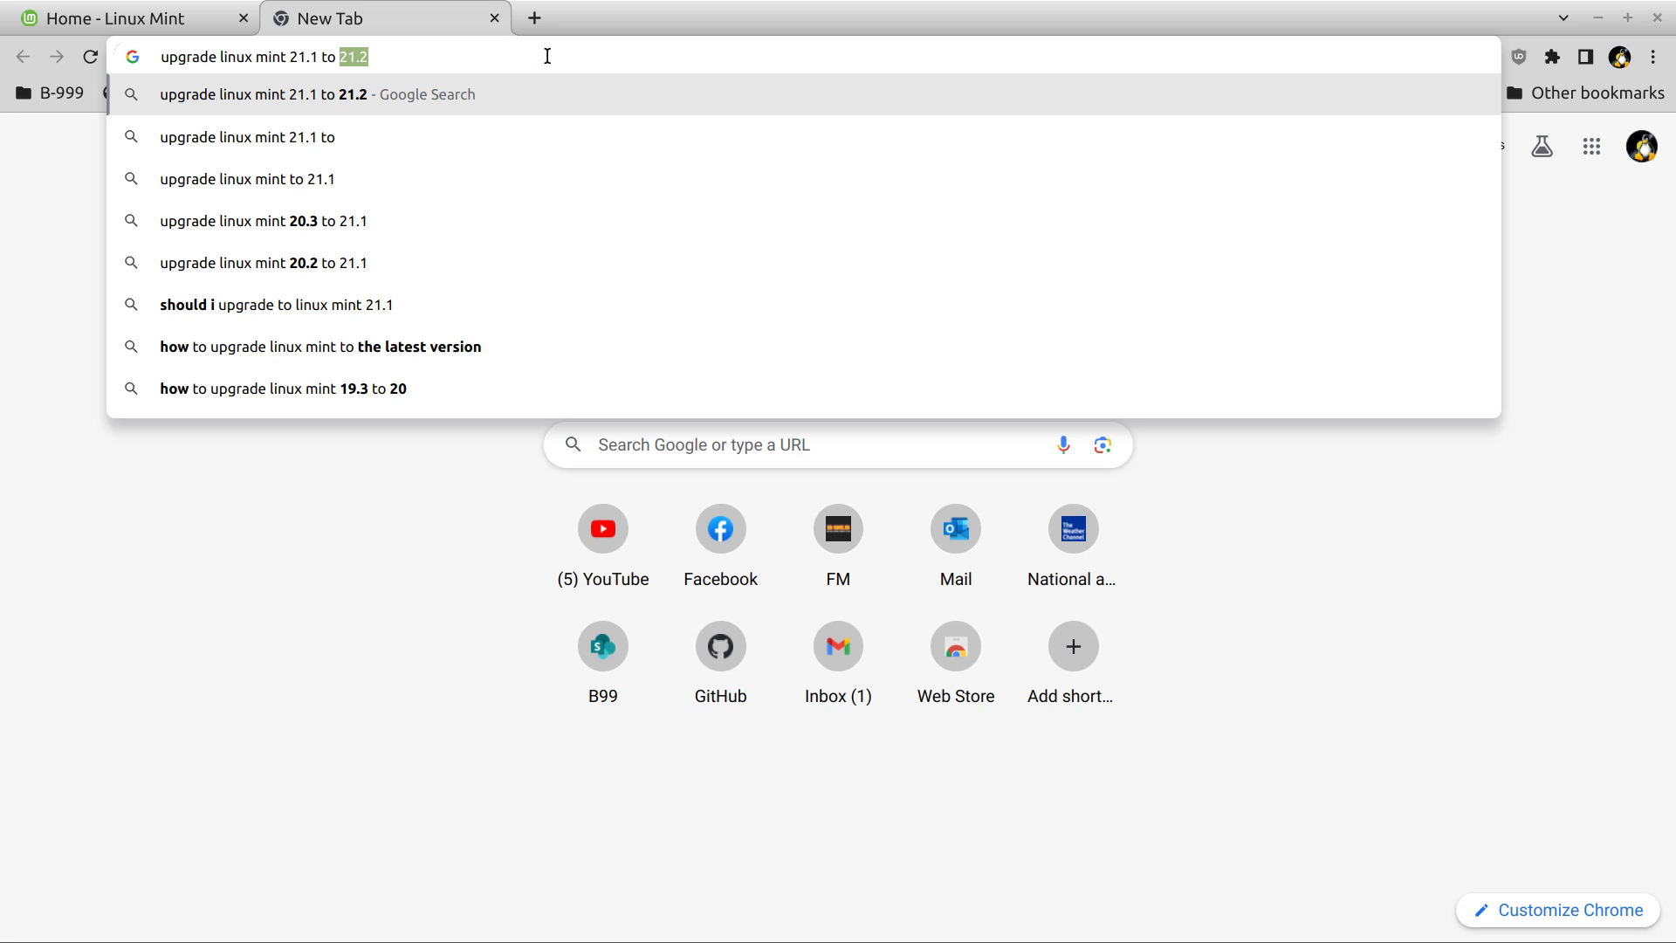
pyautogui.write(' 21.2')
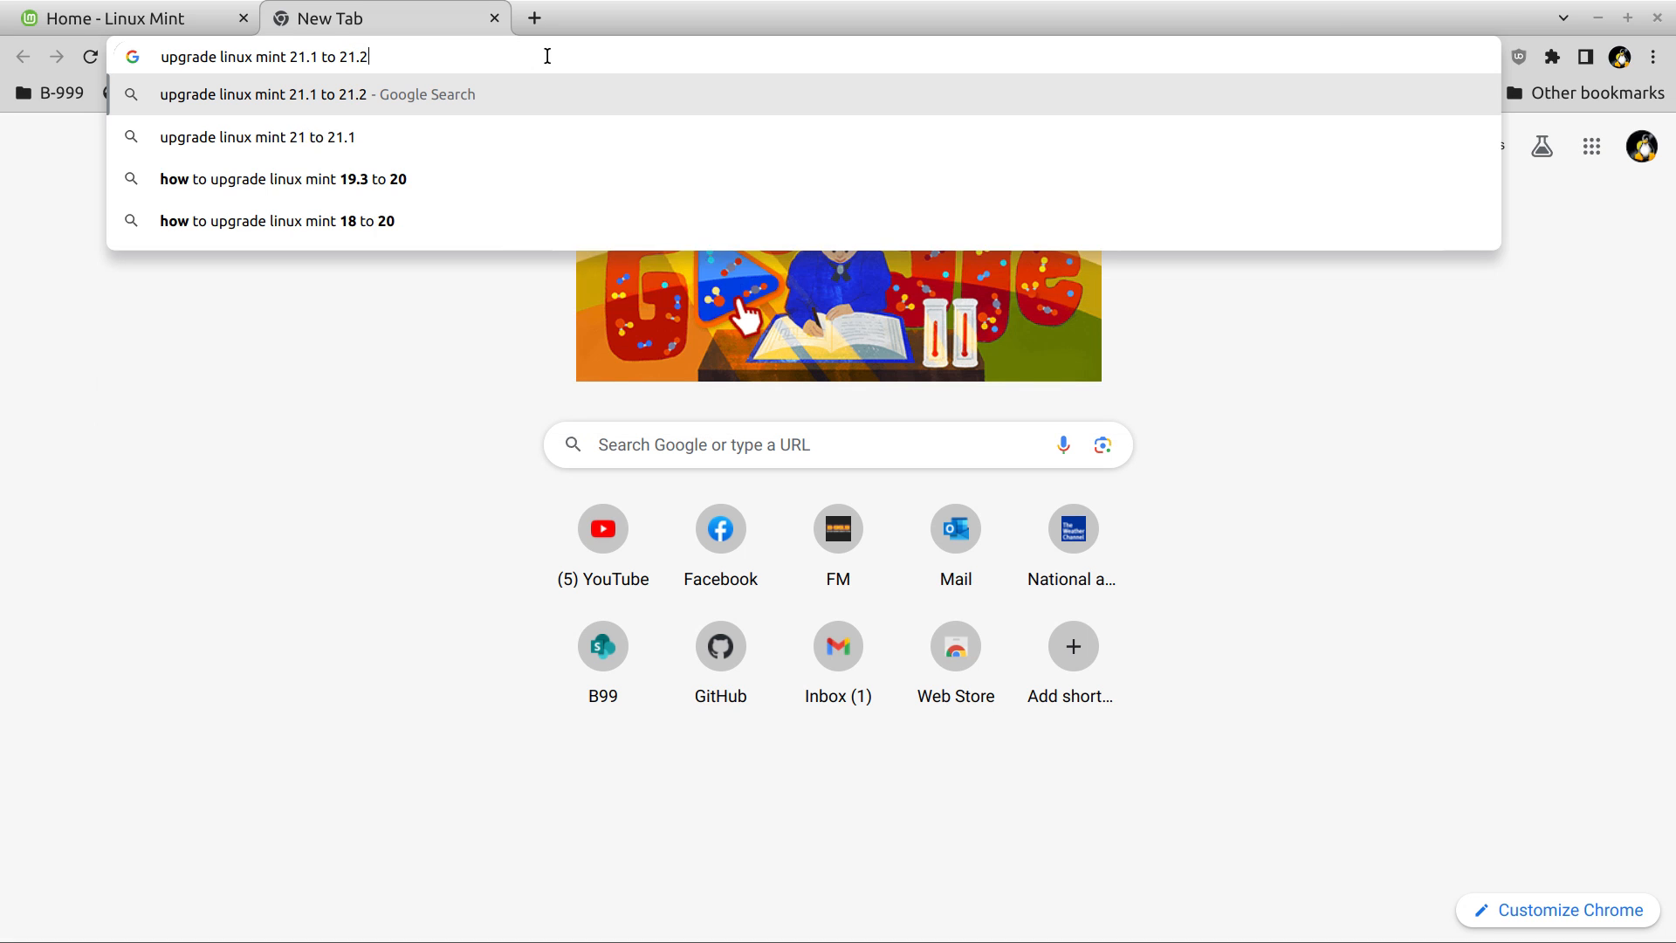
pyautogui.press('Return')
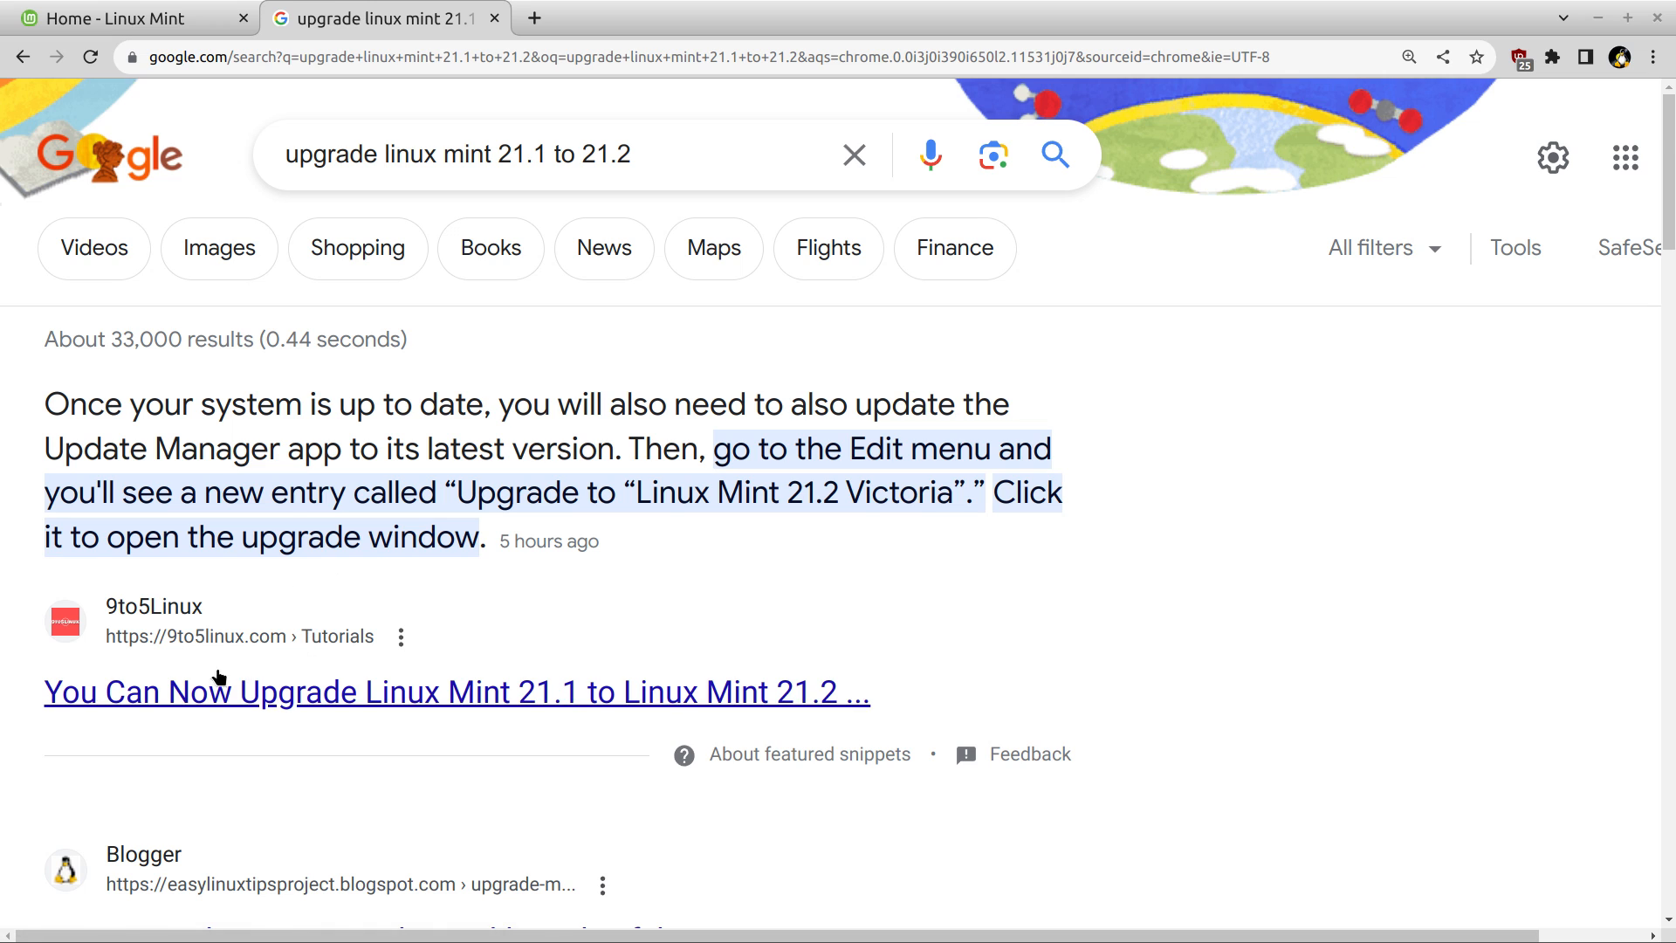
# Open the 9to5Linux article on upgrading Linux Mint 21.1 to 21.2 at its headline and enlarge the page three zoom levels
pyautogui.click(239, 695)
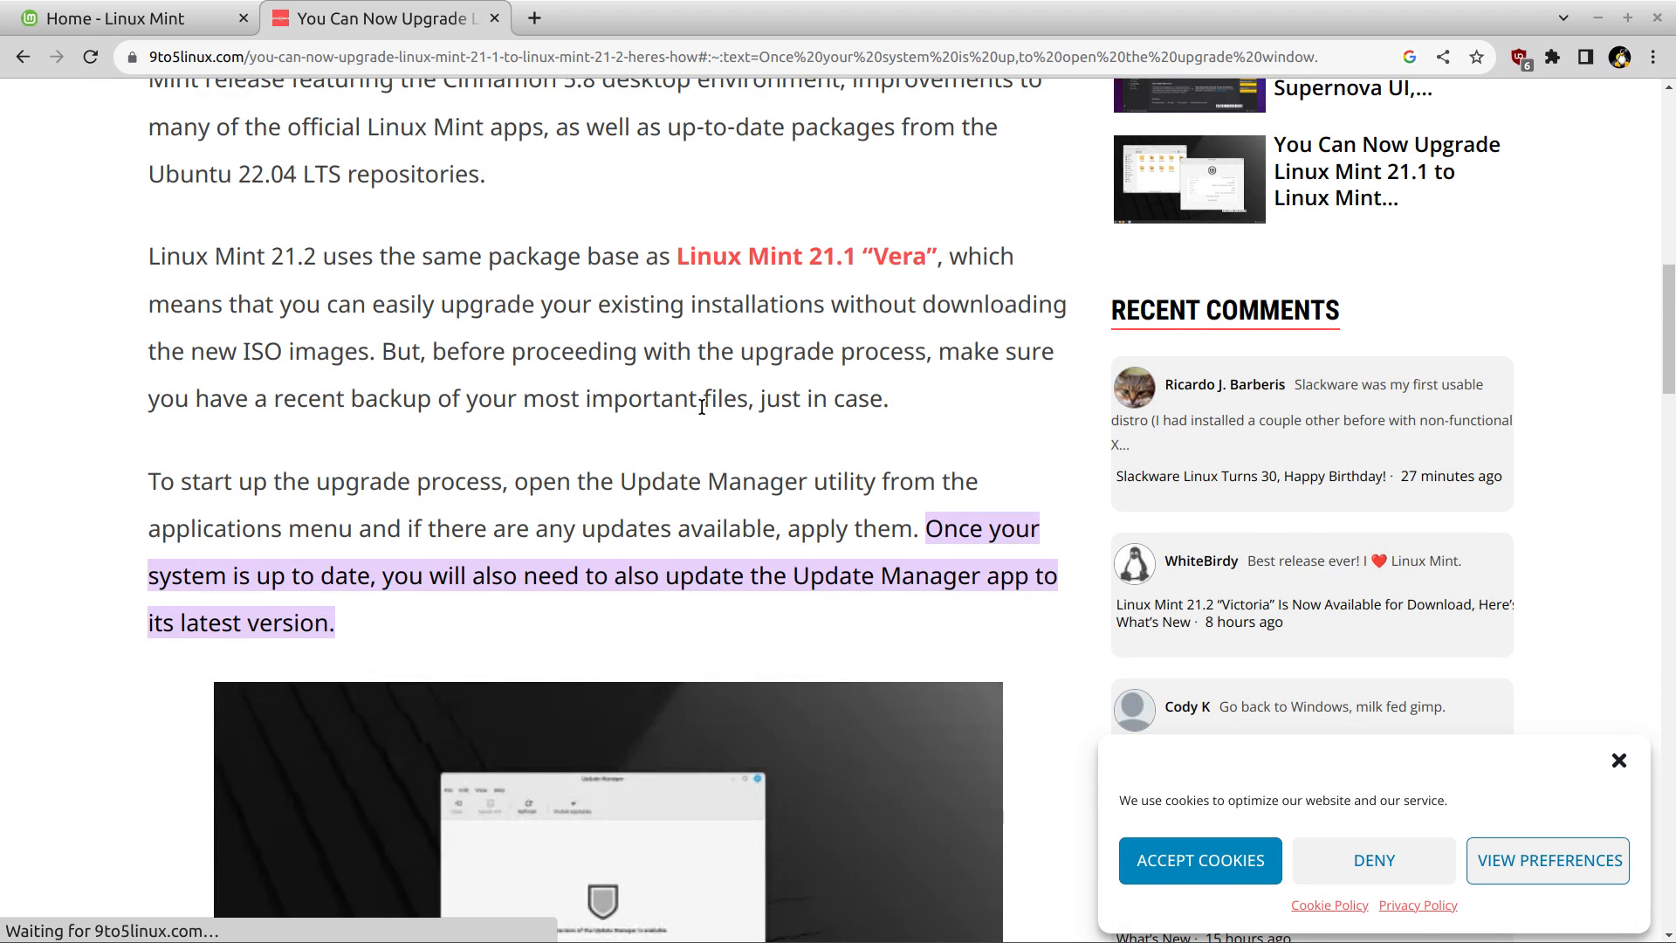
pyautogui.scroll(11, 696, 427)
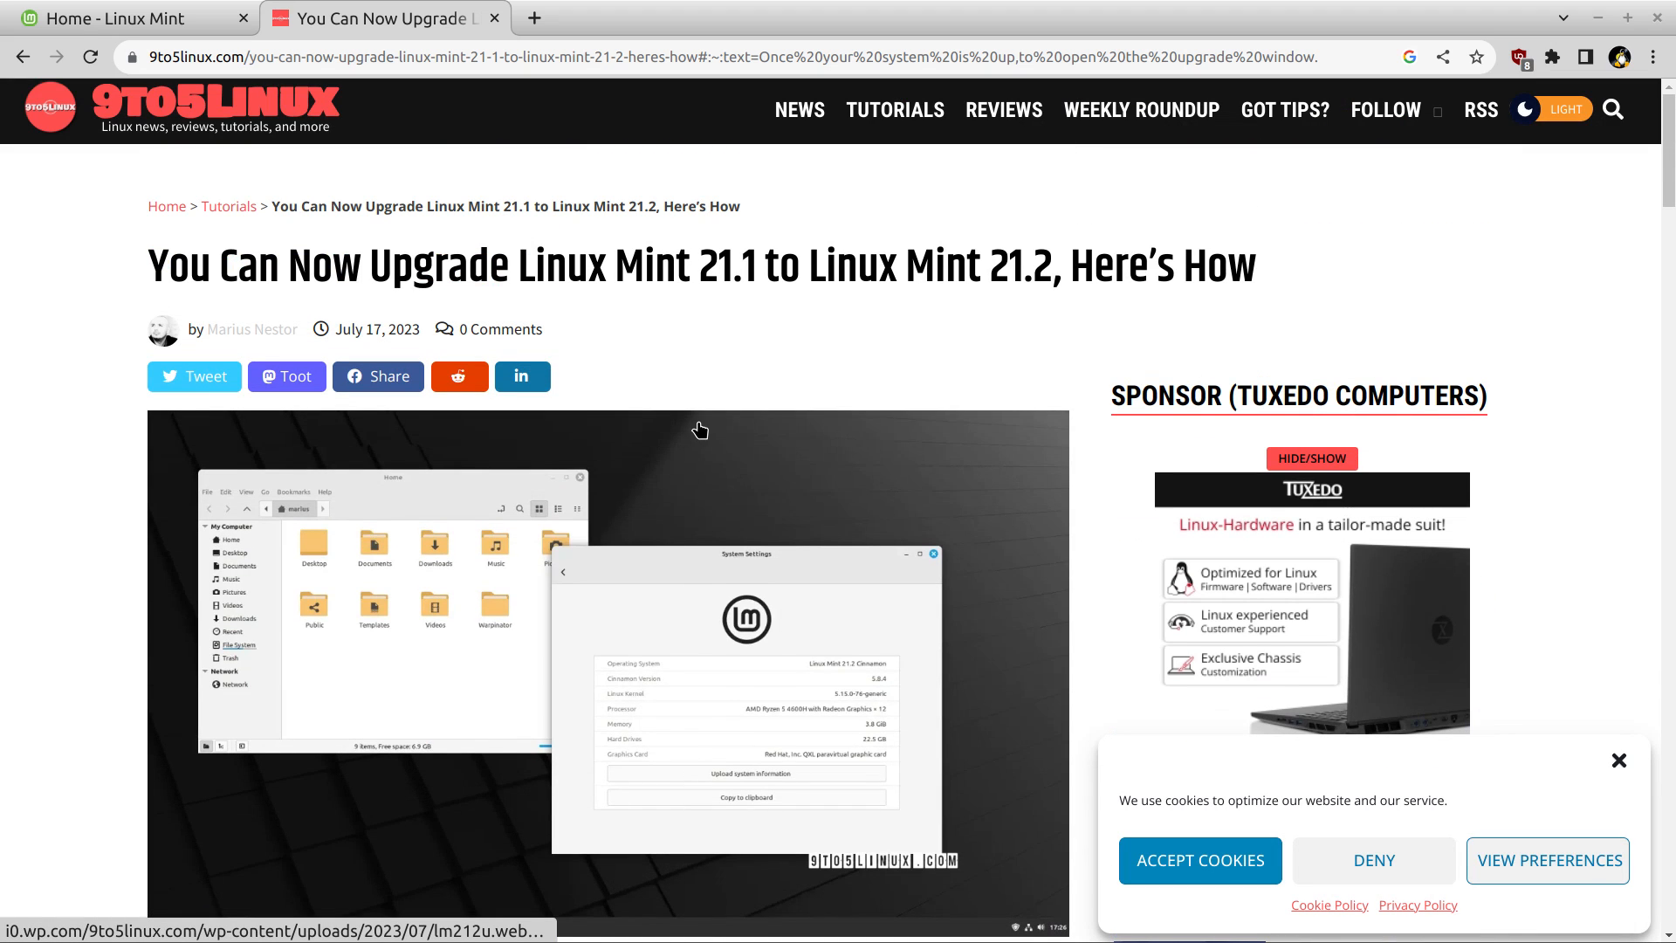
pyautogui.hotkey('ctrl', '+')
pyautogui.hotkey('ctrl', '+')
pyautogui.hotkey('ctrl', '+')
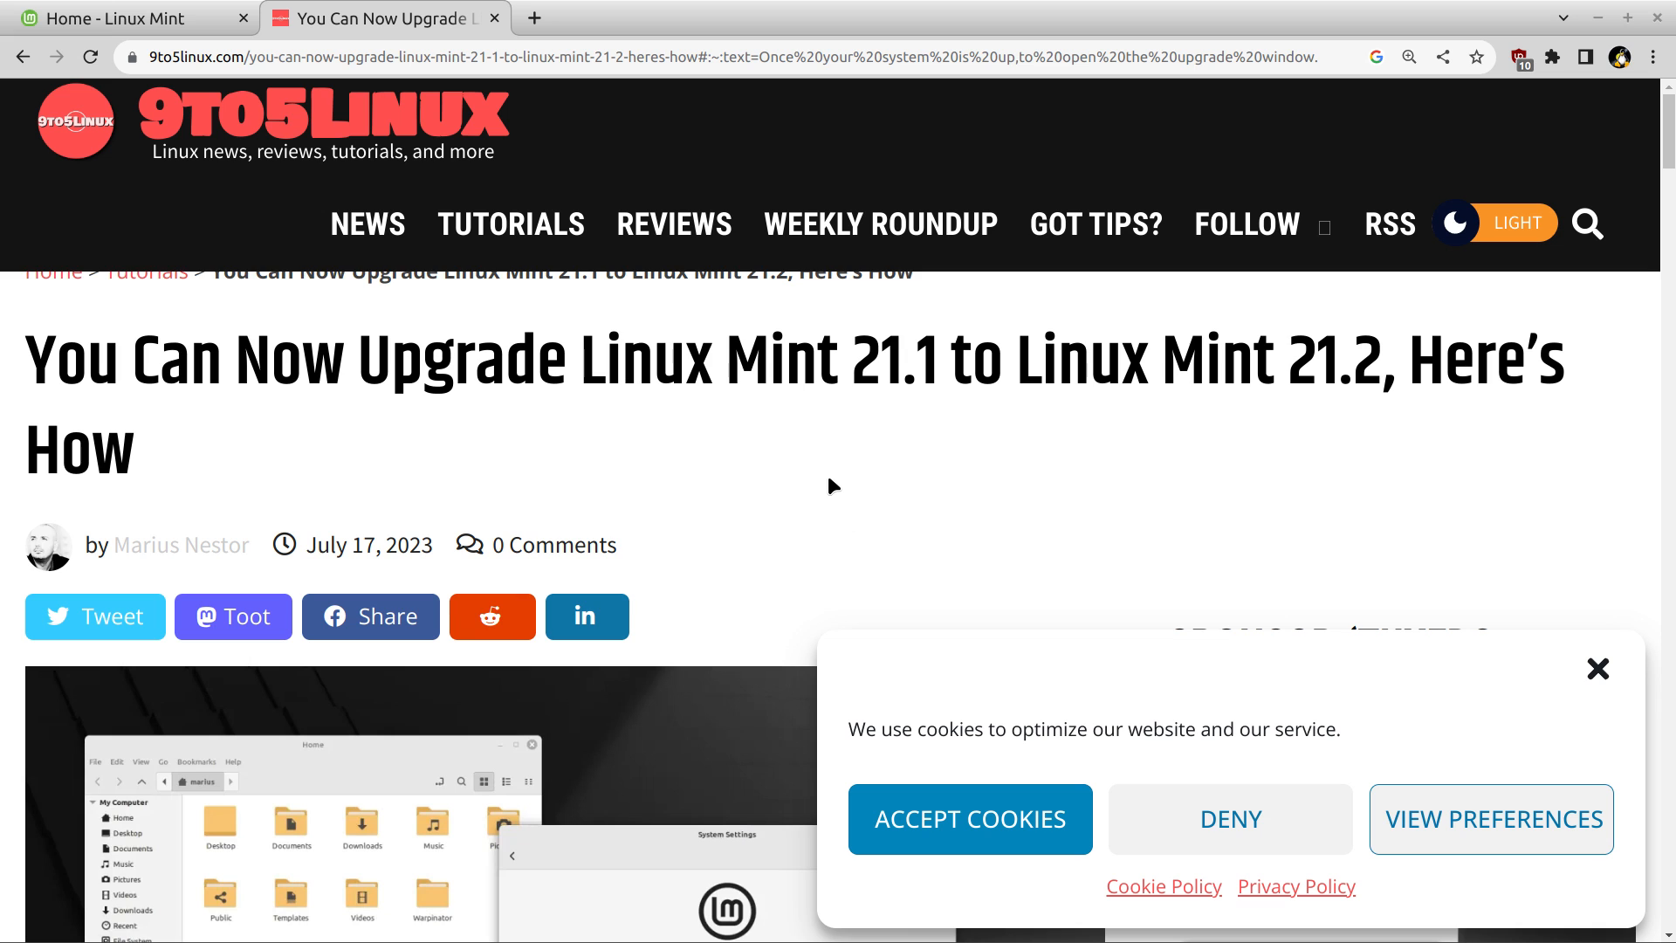
# Dismiss the cookie notice covering the article's introduction without choosing a consent option
pyautogui.scroll(-5, 830, 483)
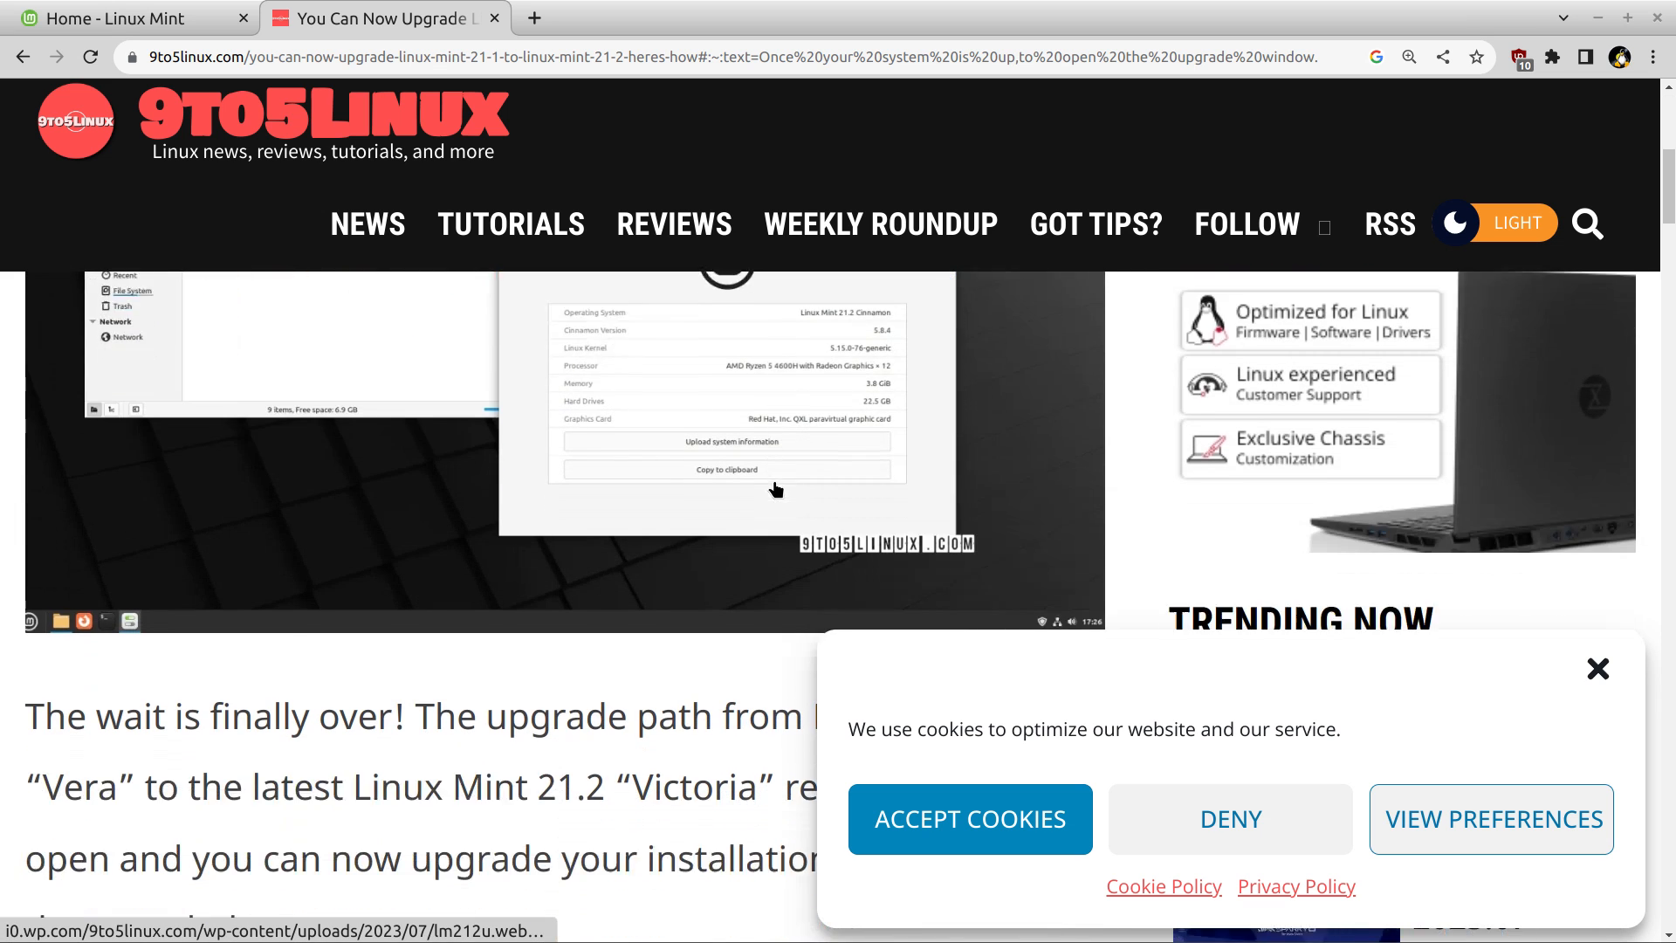
pyautogui.scroll(-2, 776, 489)
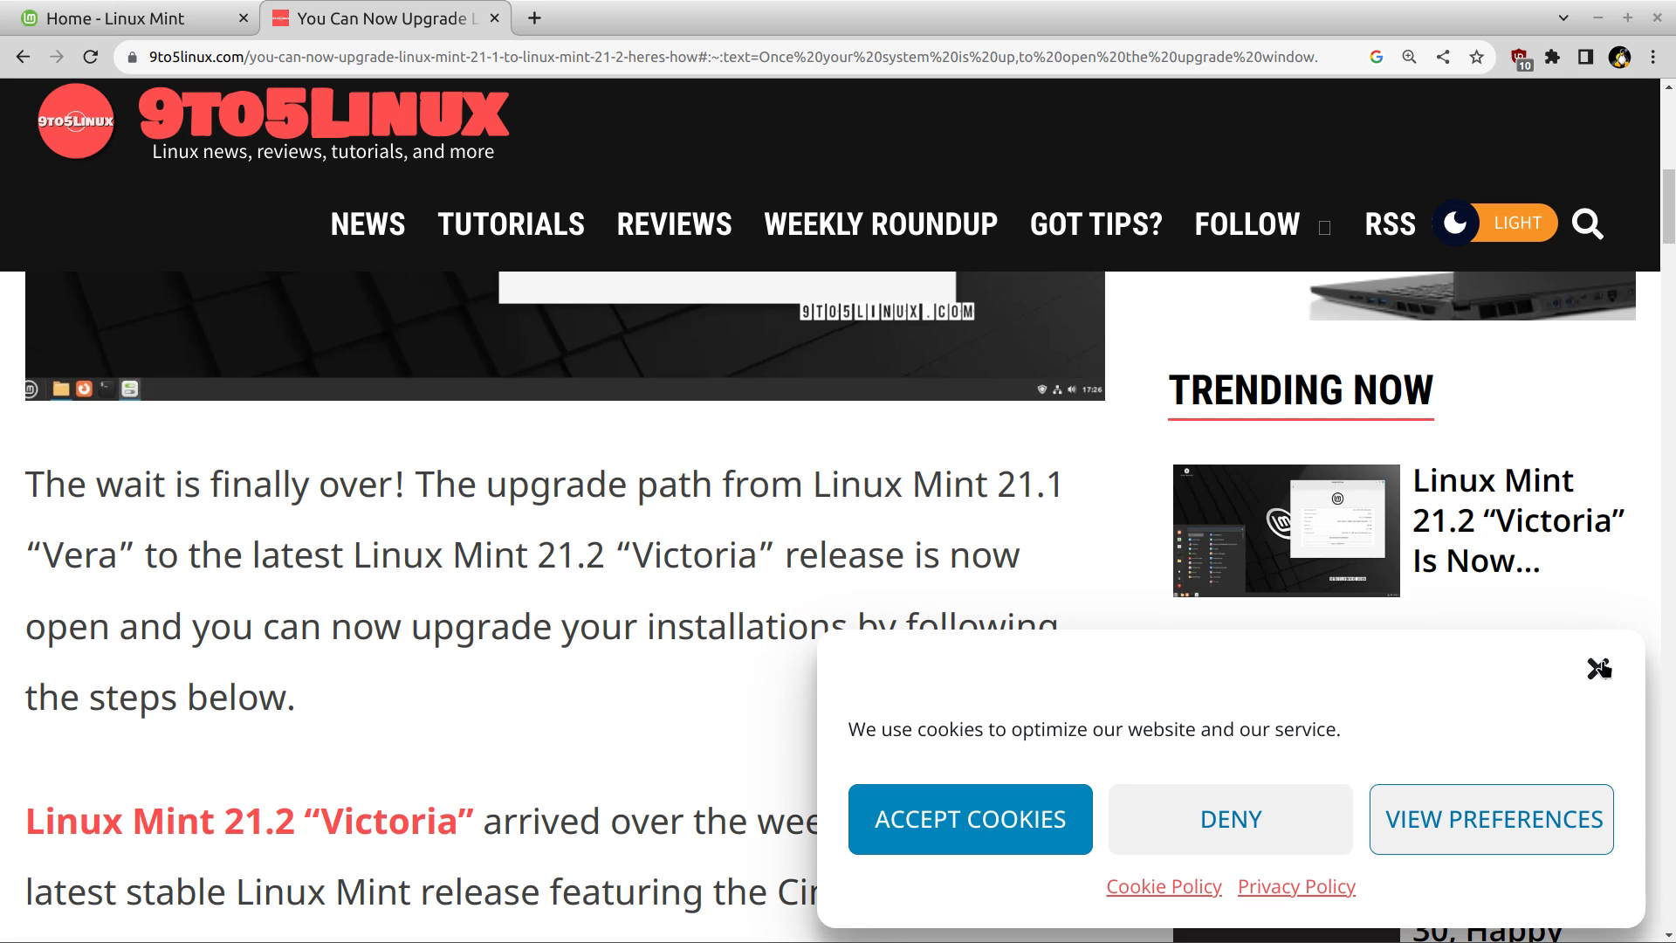
pyautogui.click(1599, 668)
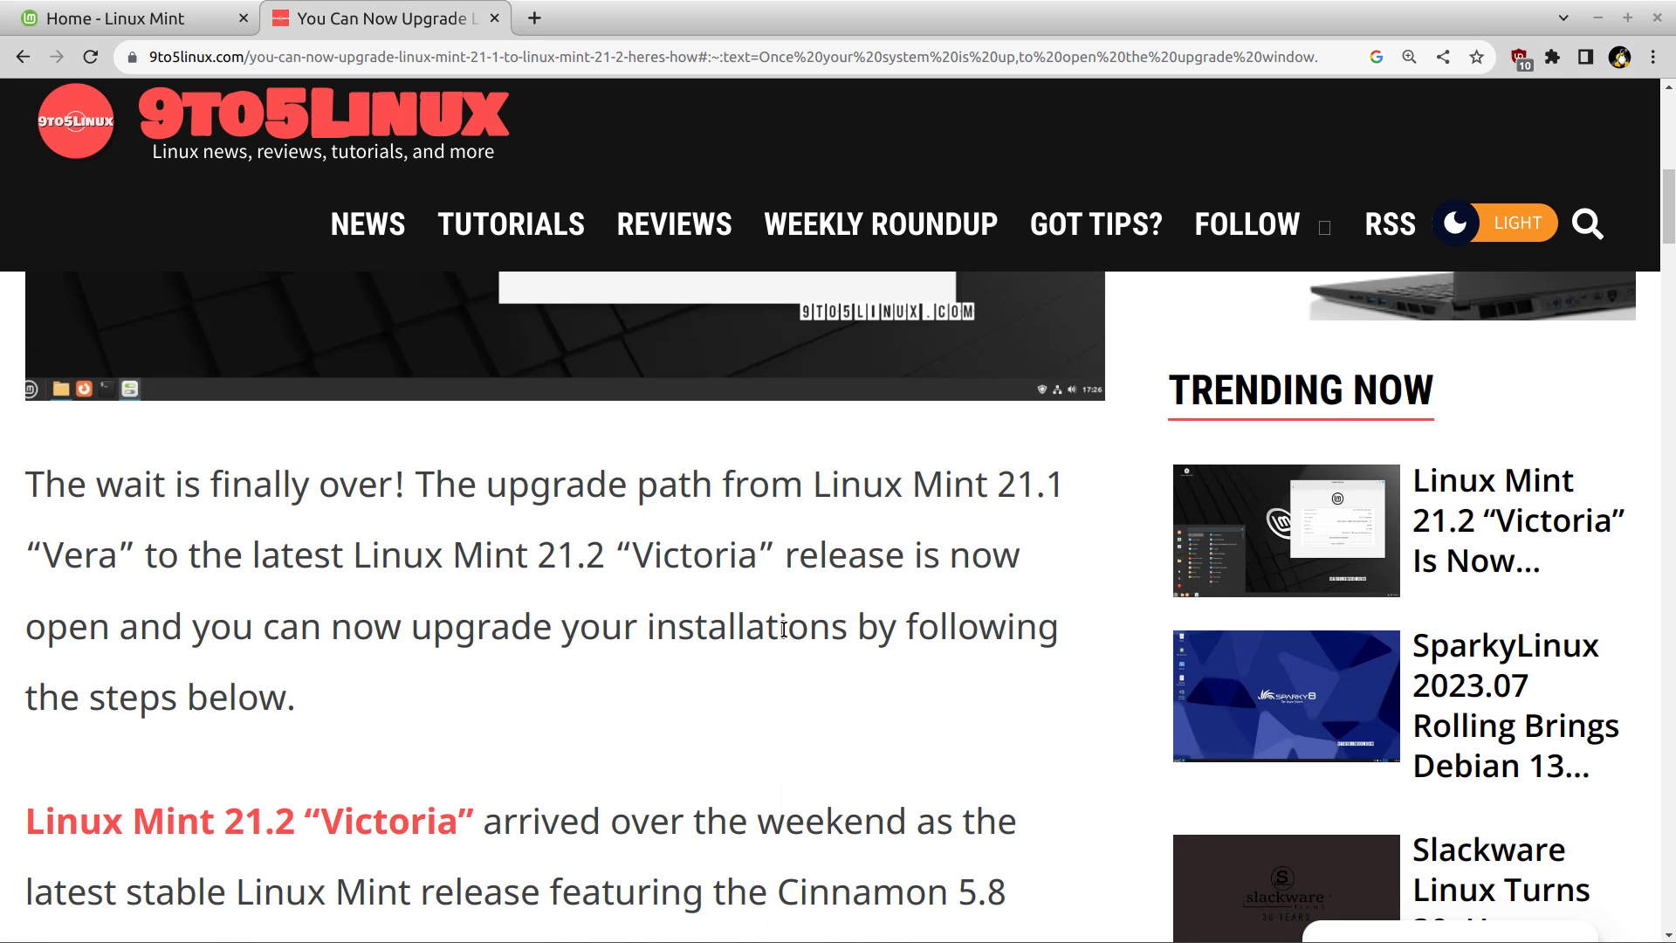
# Read the article's upgrade instructions, from the Update Manager steps through the upgrade screenshots to the final reboot note
pyautogui.scroll(-11, 783, 629)
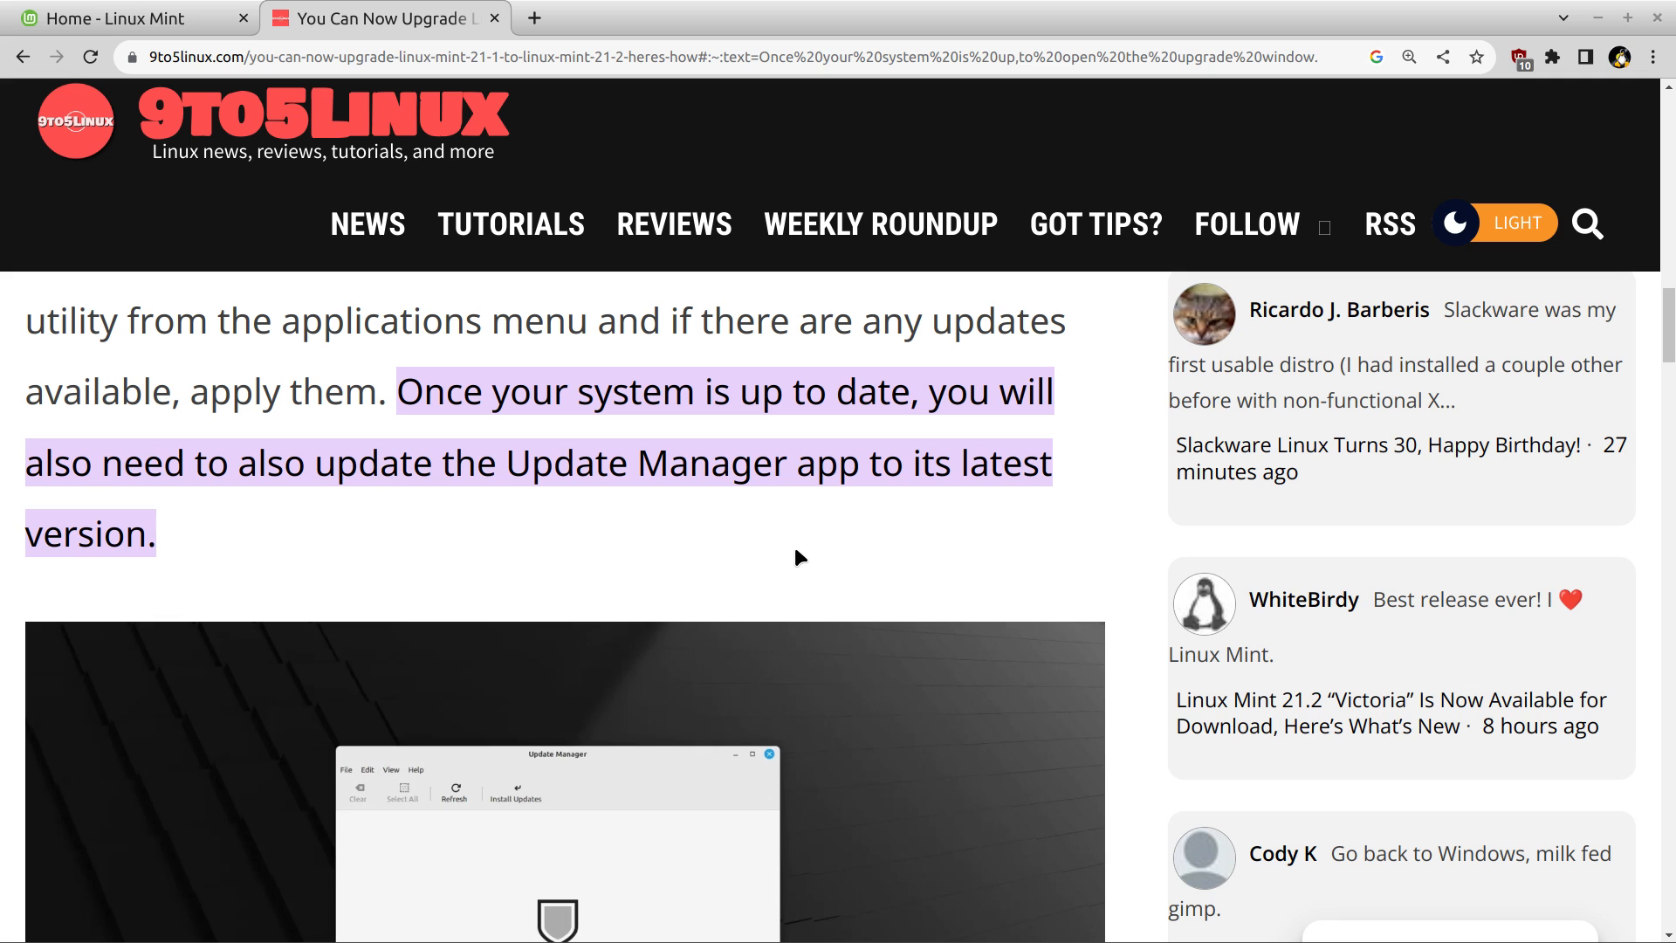
pyautogui.scroll(-12, 796, 552)
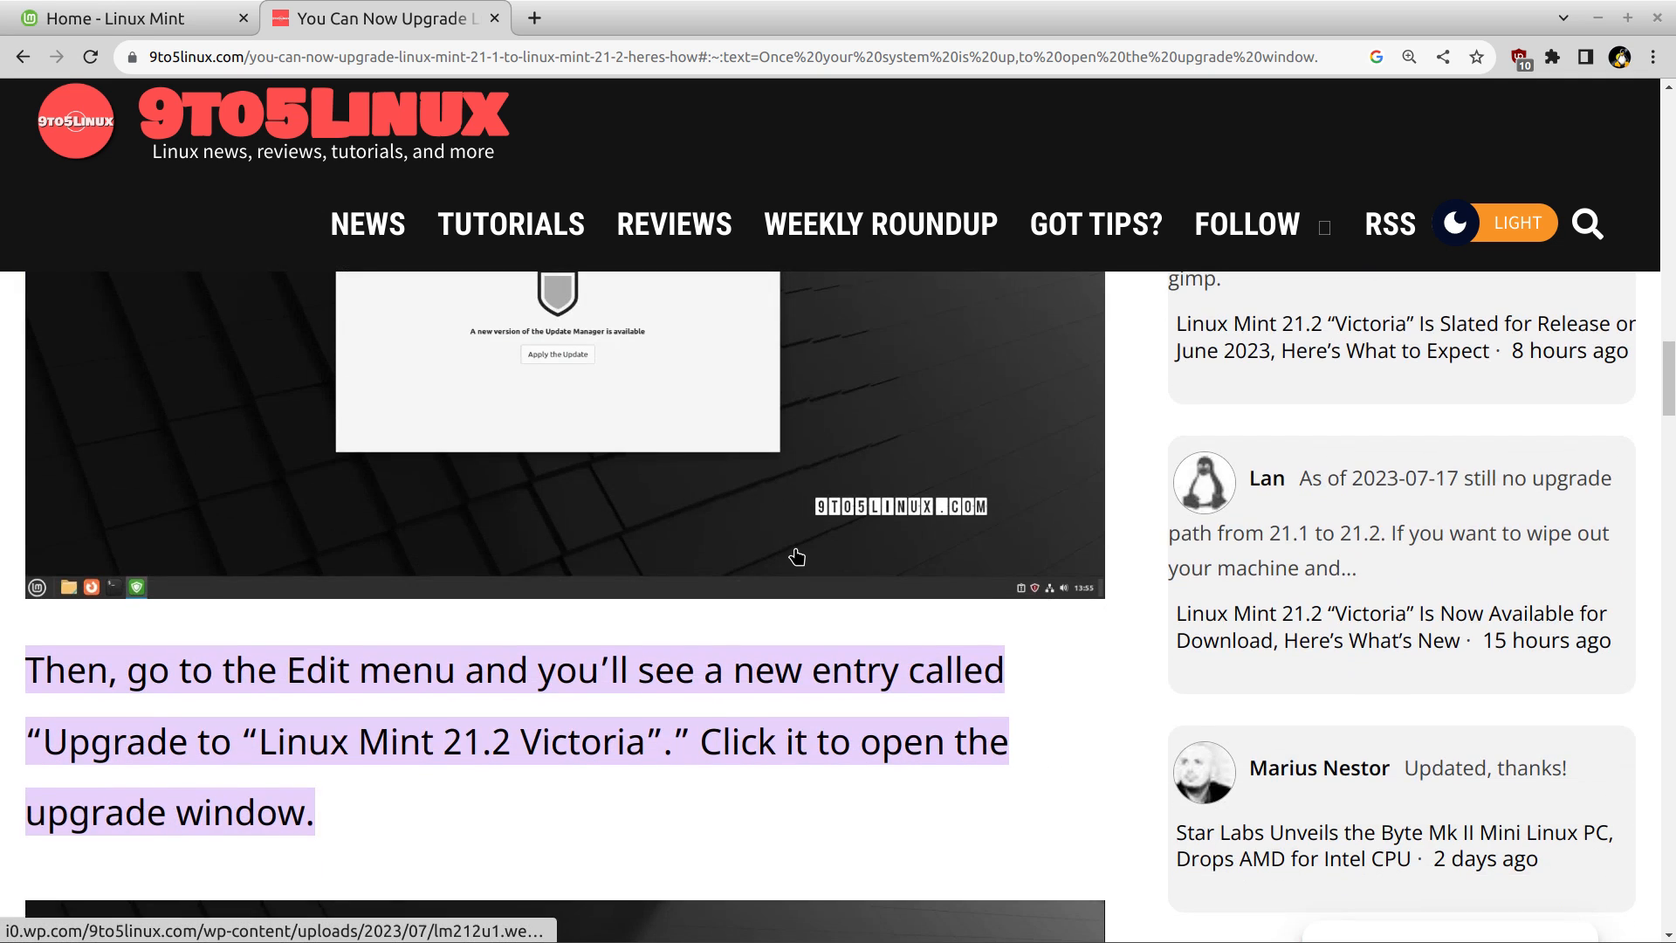
pyautogui.scroll(-10, 799, 554)
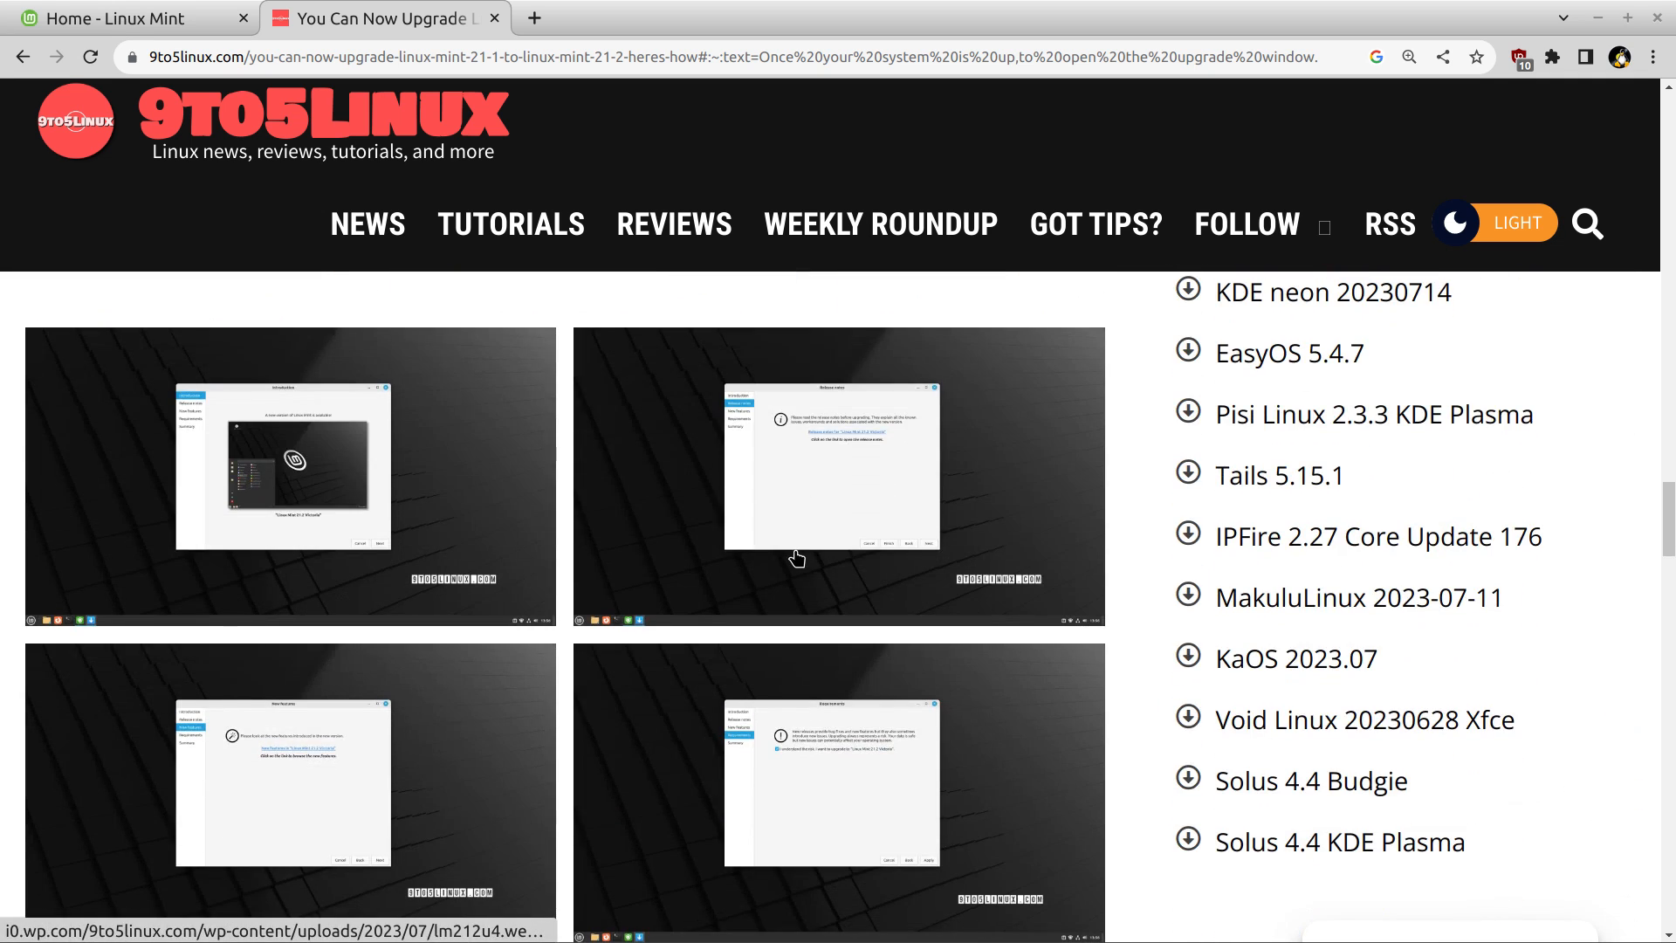
pyautogui.scroll(-10, 795, 548)
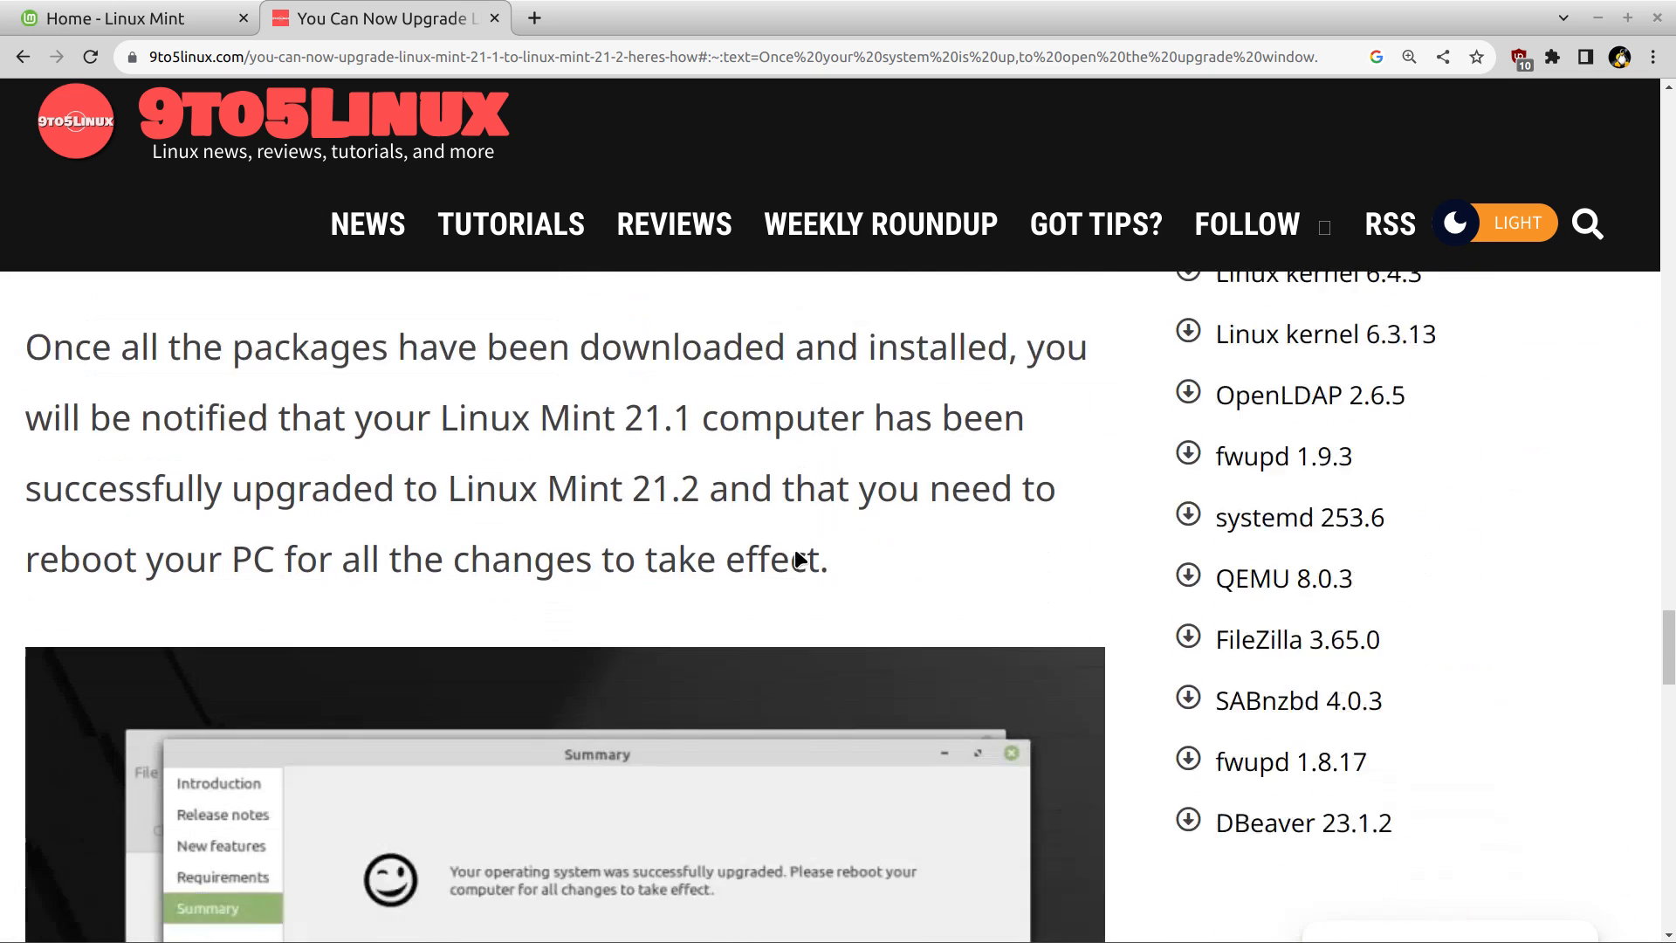
pyautogui.scroll(-10, 796, 560)
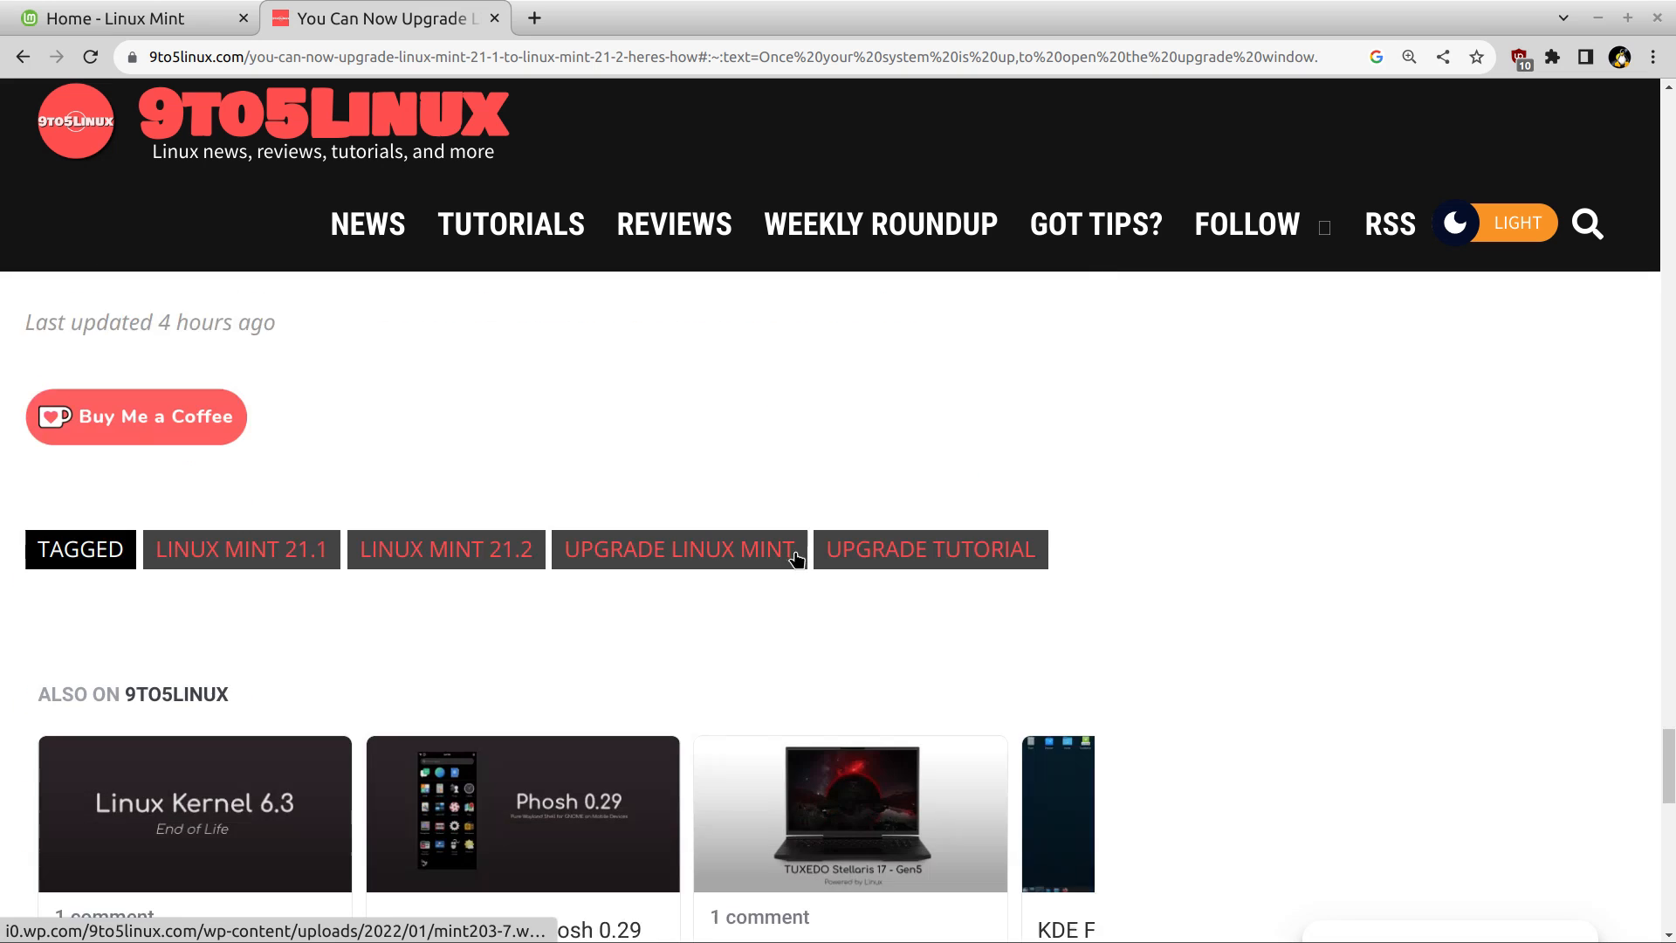
# View the article's upgrade Summary screenshot, mint203-7.webp, in its own tab, and close that tab
pyautogui.scroll(6, 797, 561)
pyautogui.middleClick(794, 564)
pyautogui.scroll(8, 791, 594)
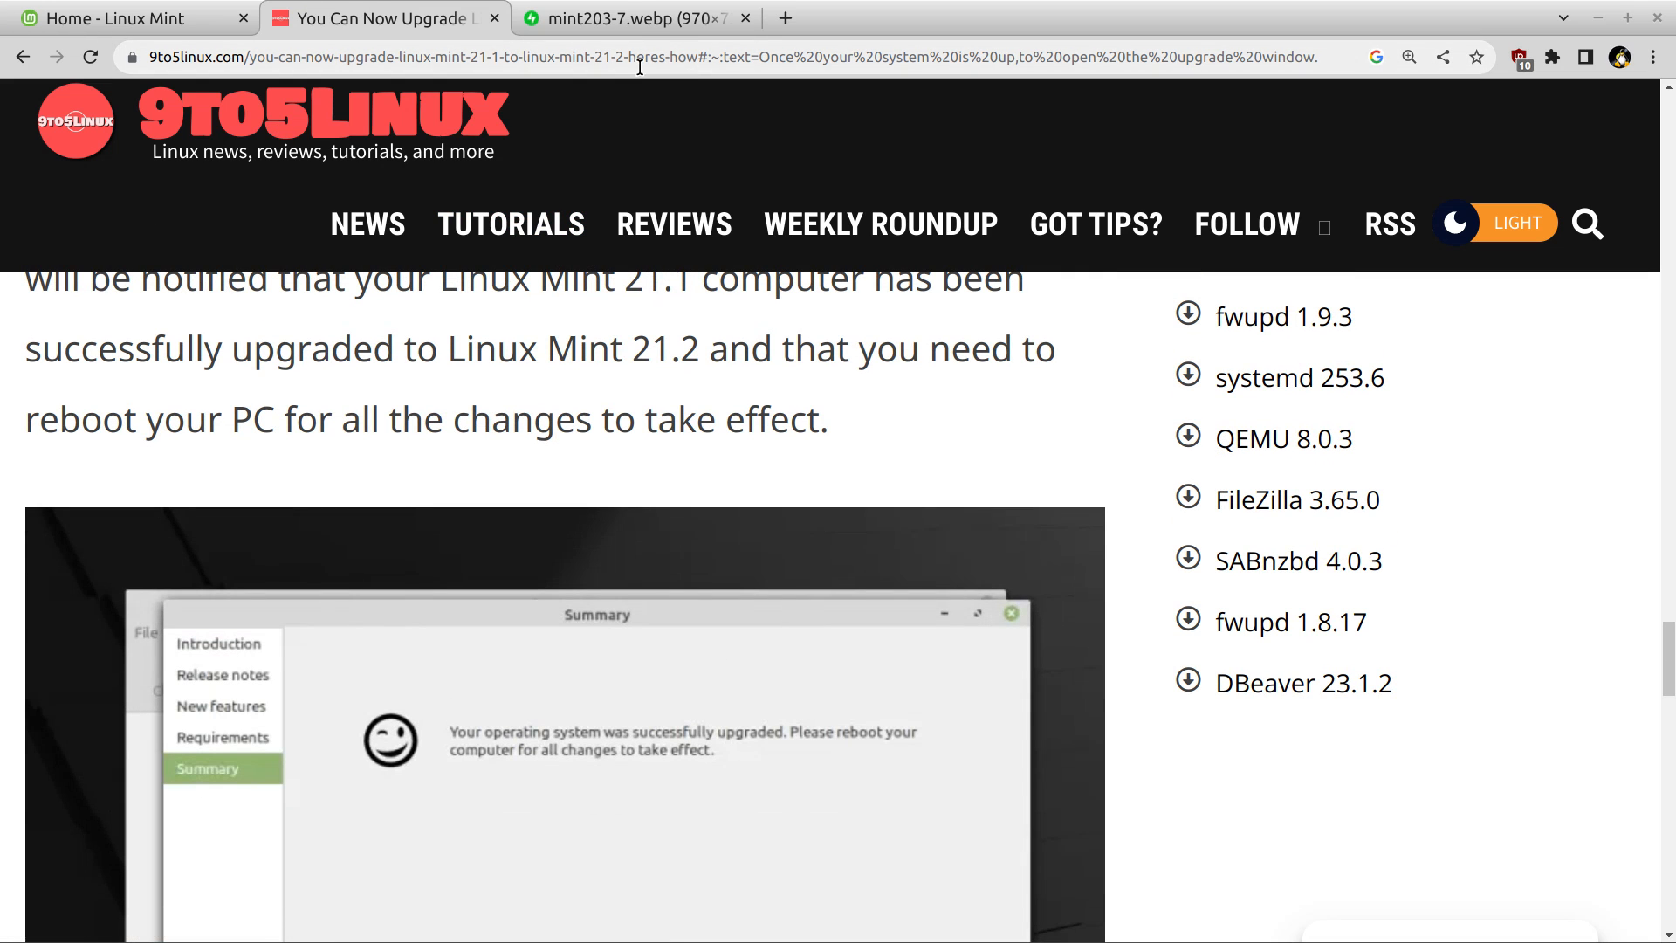
pyautogui.click(692, 17)
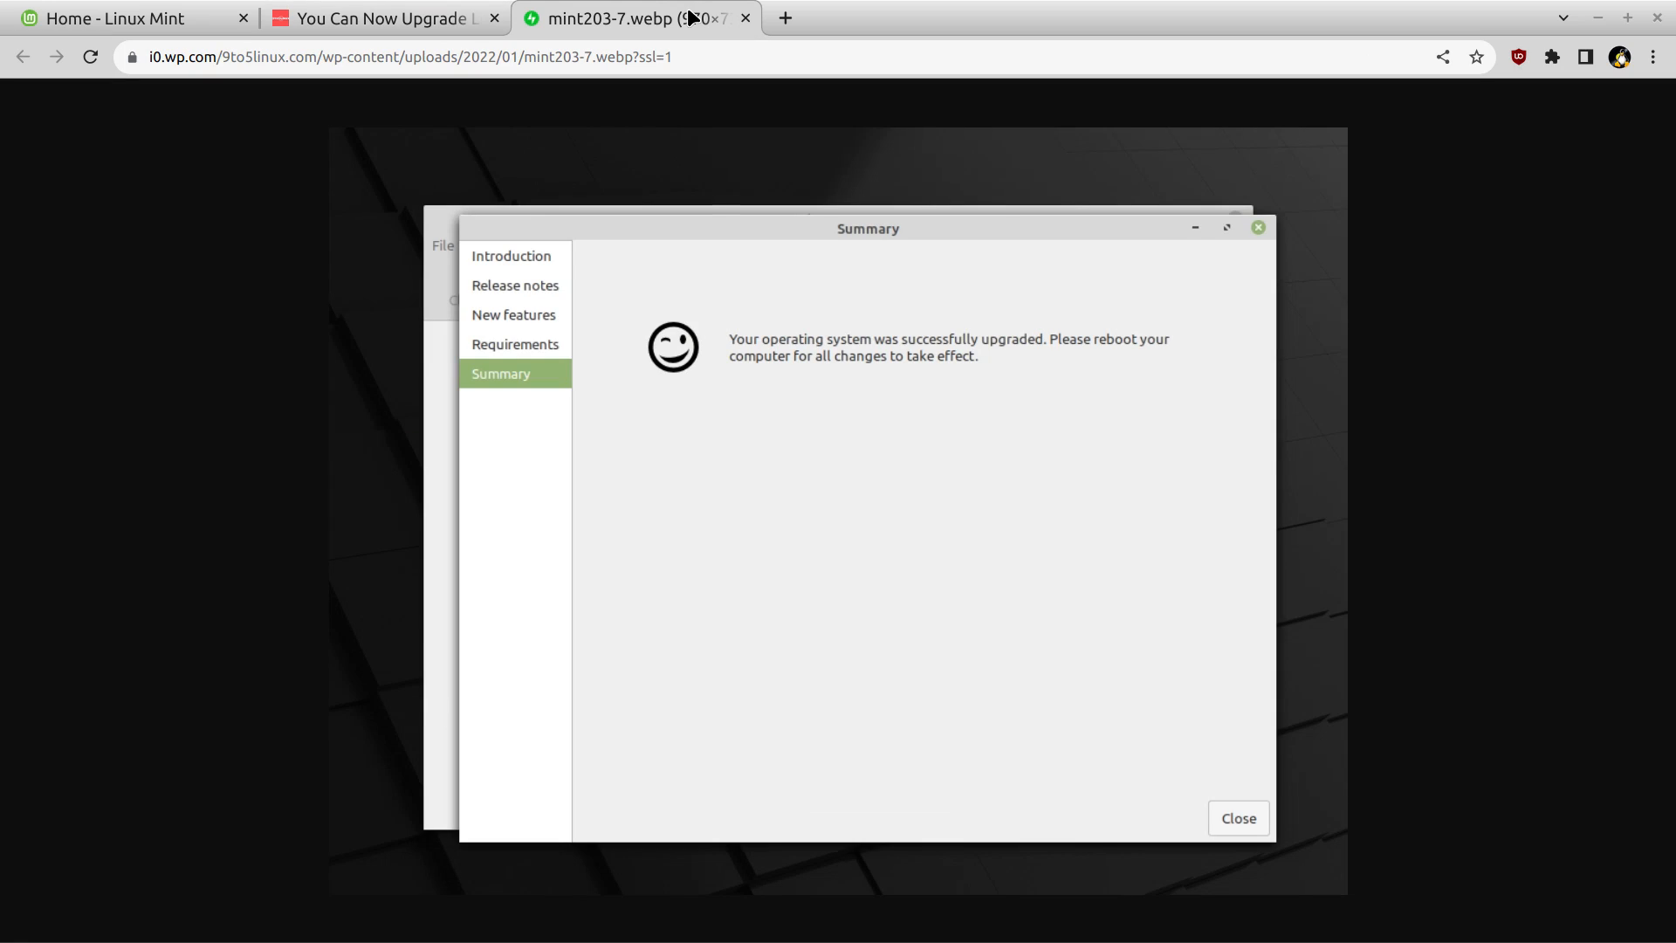
pyautogui.click(746, 15)
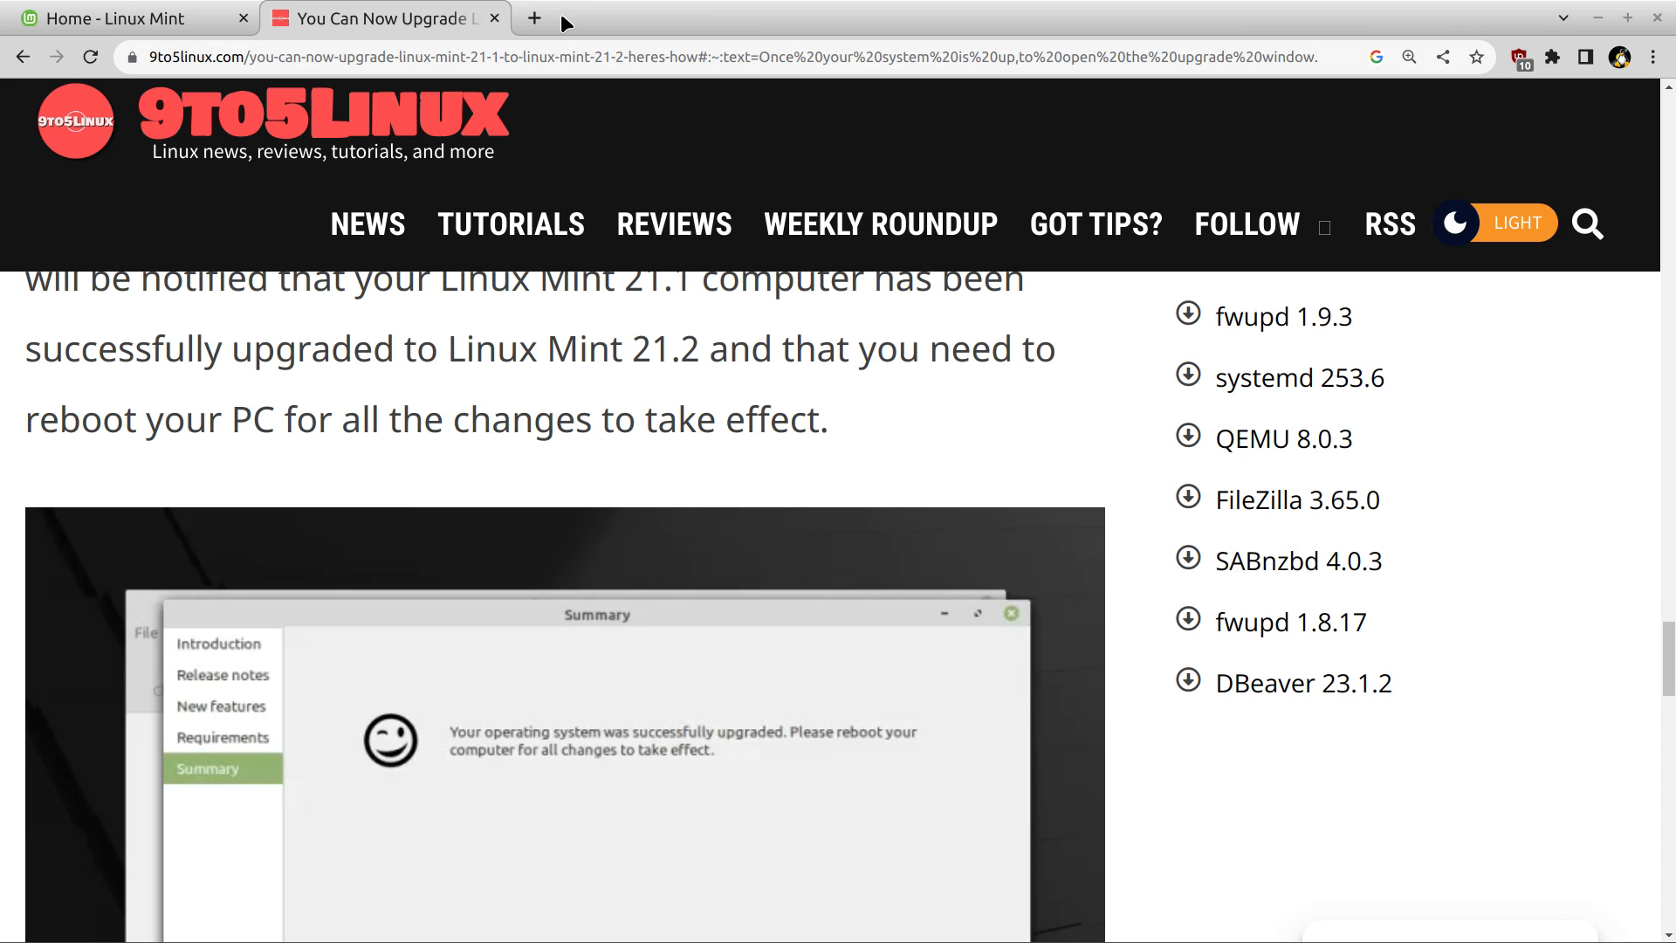
# Switch to the empty workspace, open VirtualBox and start the Linux Mint virtual machine
pyautogui.hotkey('ctrl', 'alt', 'Right')
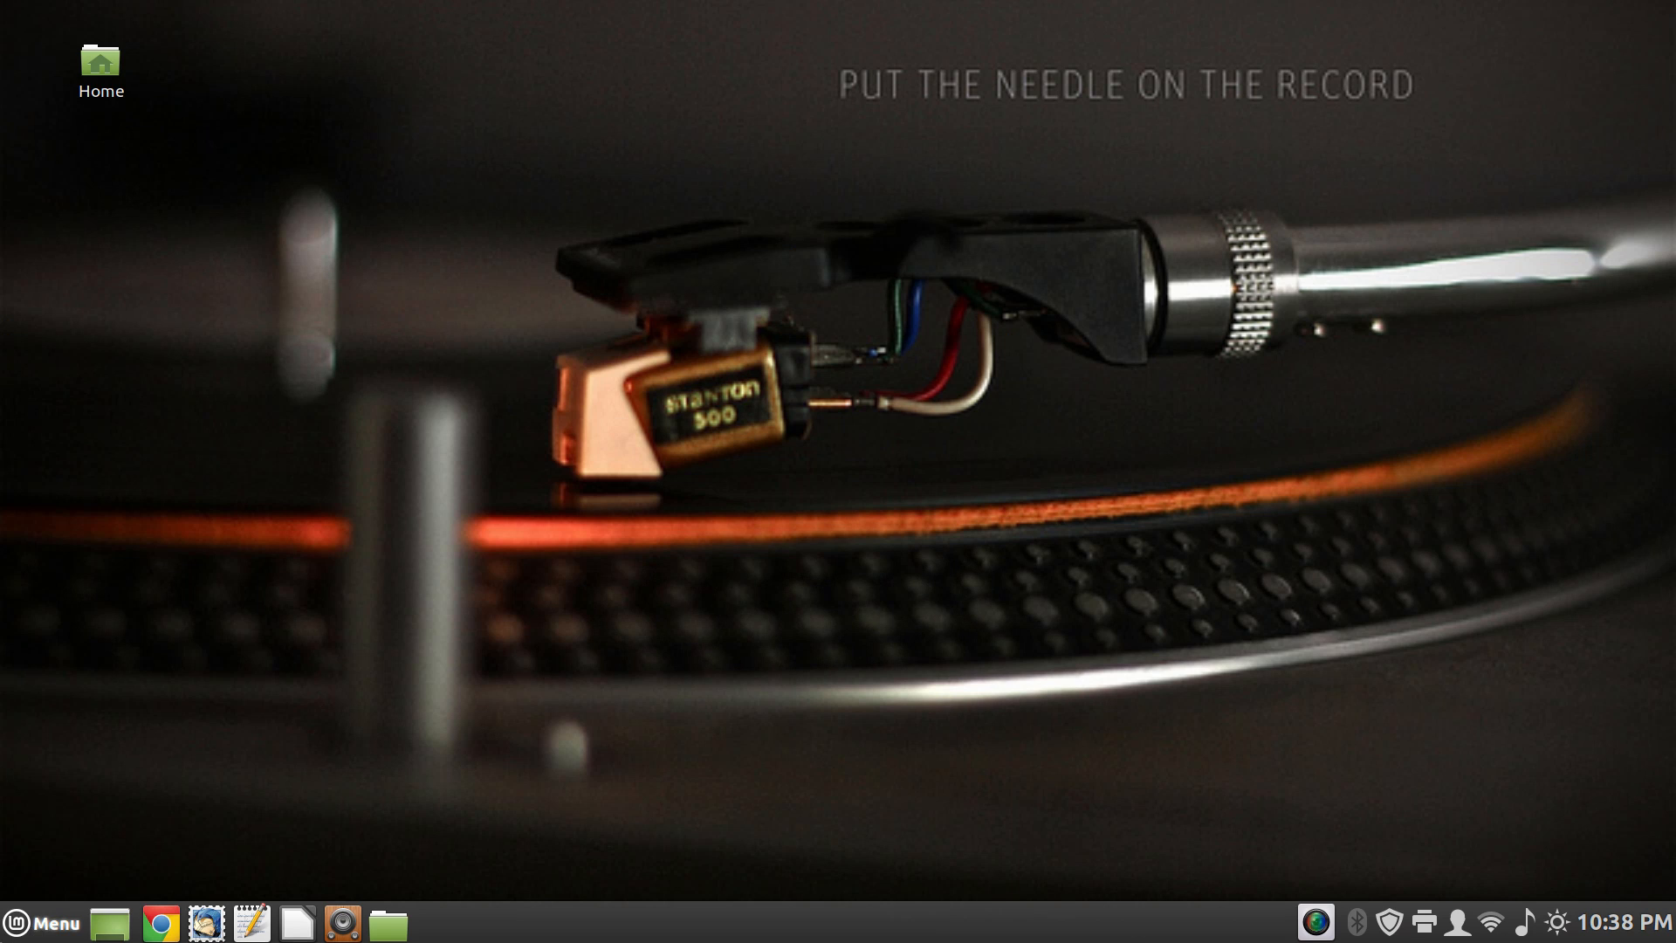
pyautogui.click(21, 927)
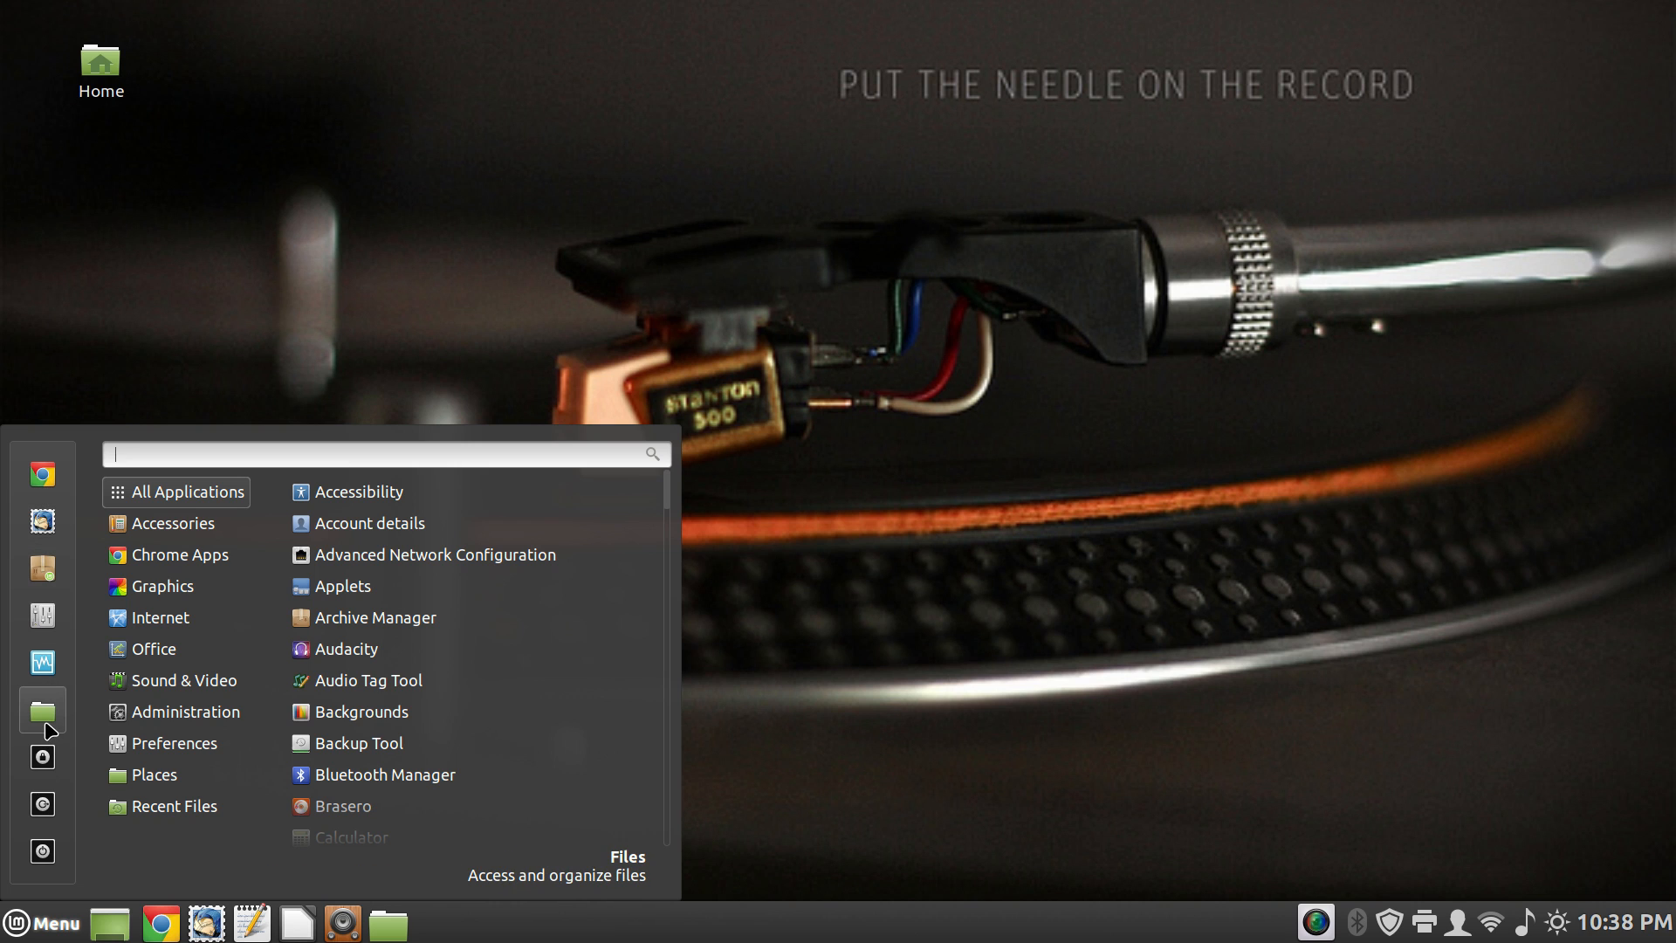
pyautogui.click(50, 669)
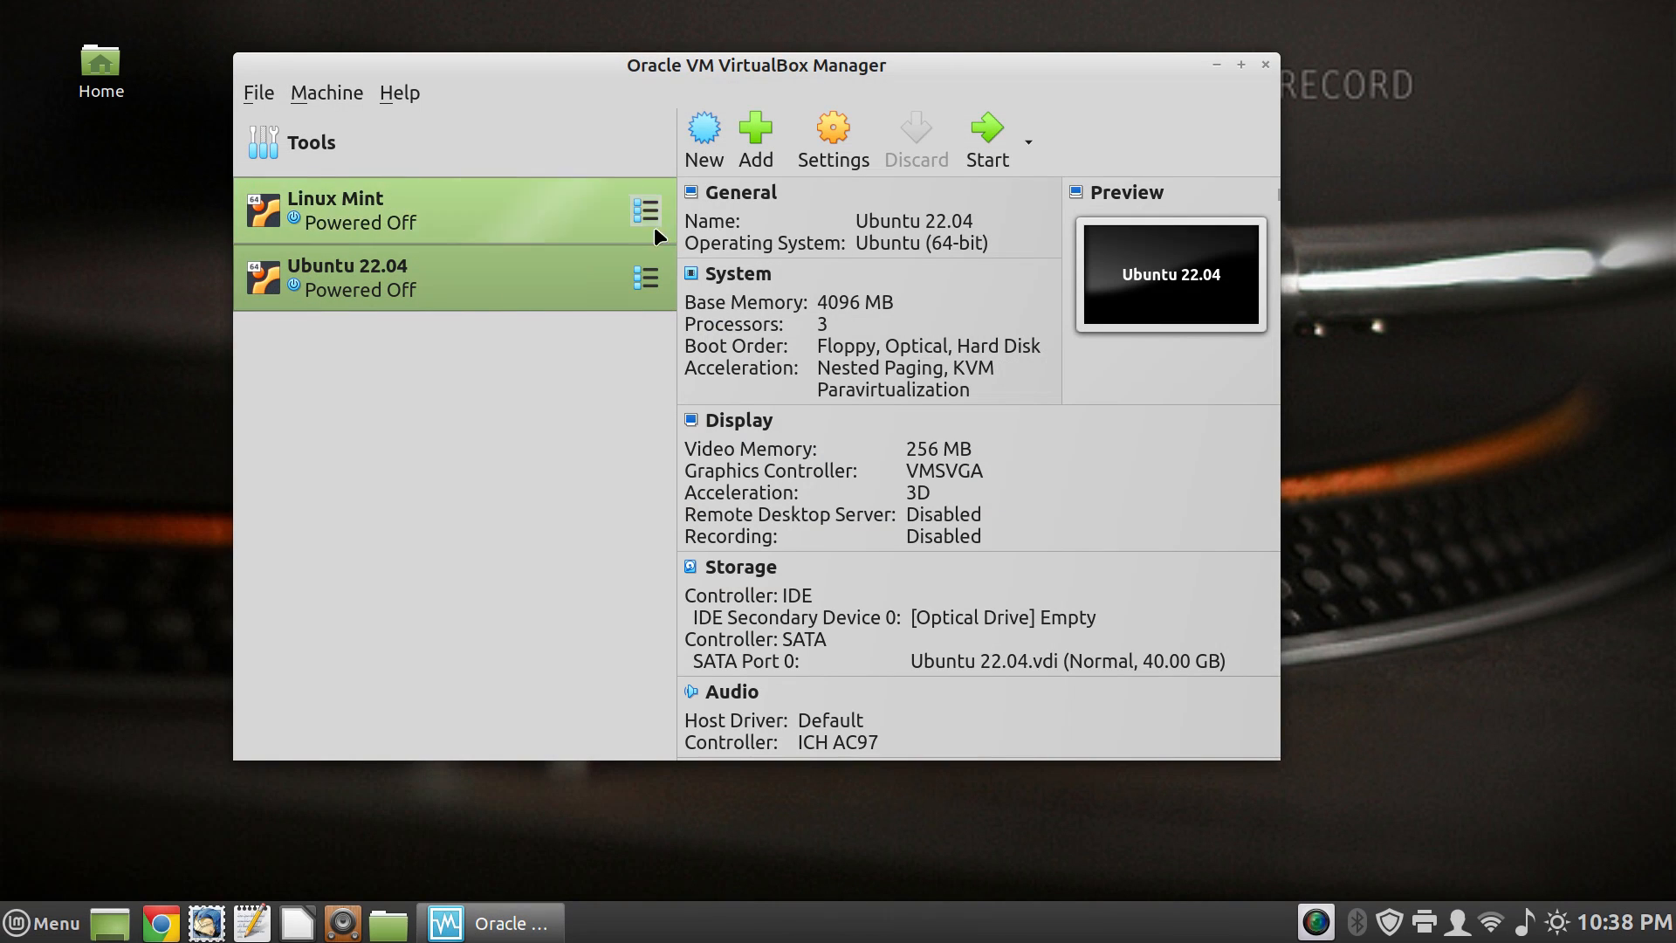
pyautogui.click(559, 220)
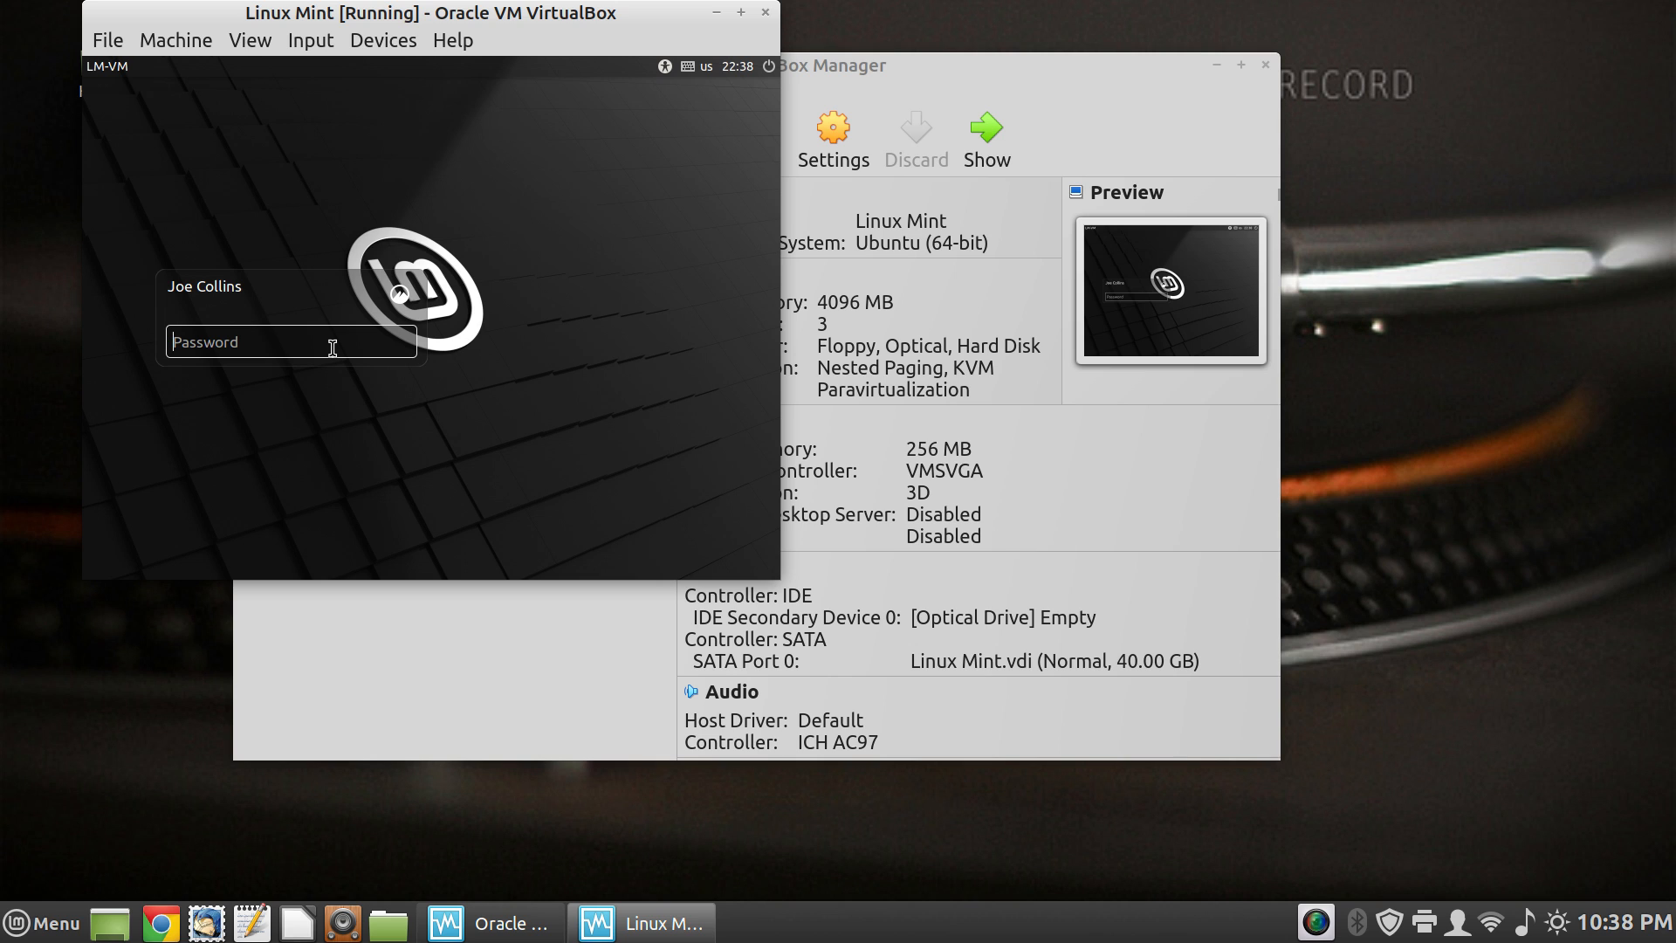
# Log in to the Linux Mint virtual machine with the account password and show it in full-screen mode
pyautogui.write('•••••••')
pyautogui.press('Return')
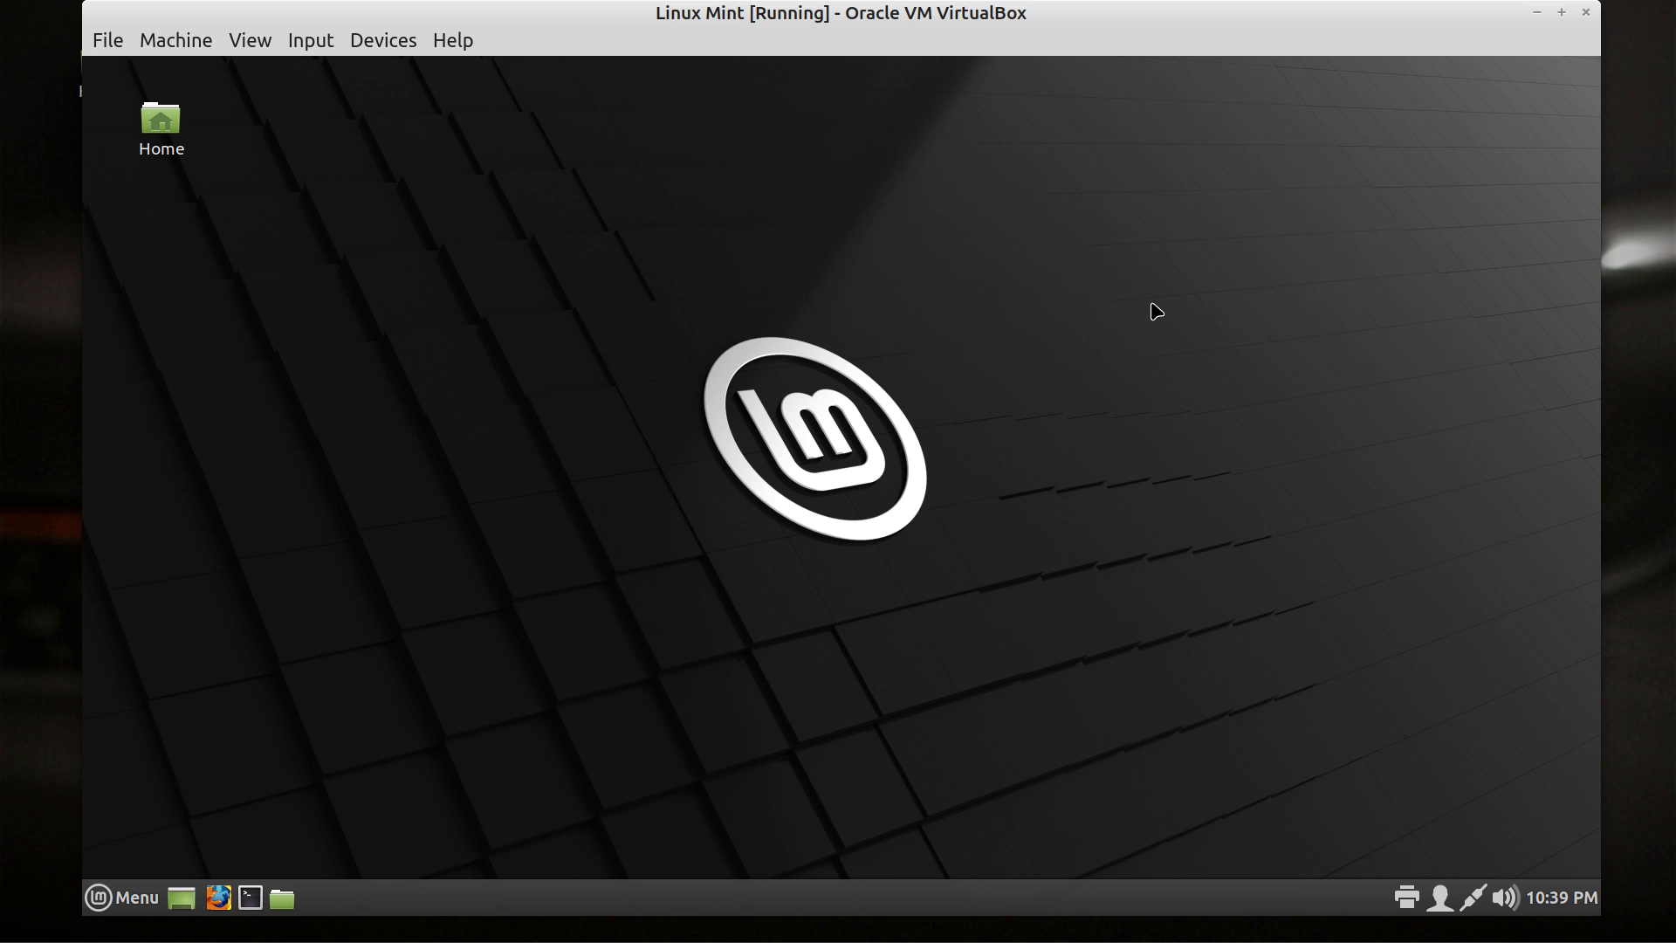
pyautogui.hotkey('ctrl', 'f')
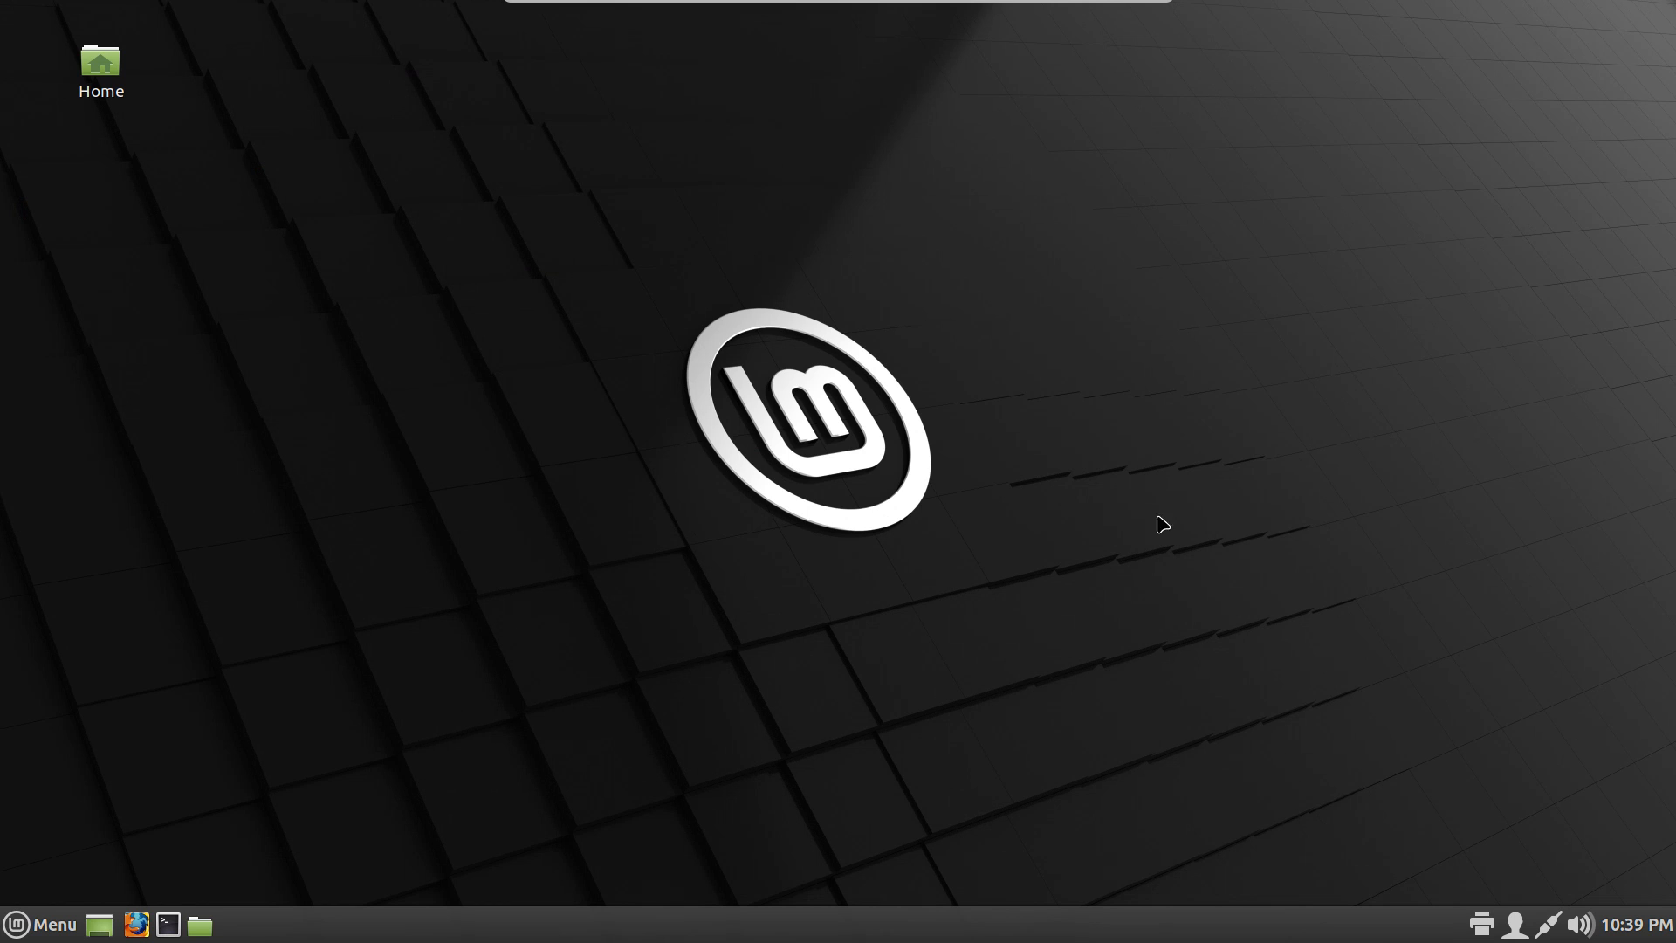
pyautogui.click(44, 924)
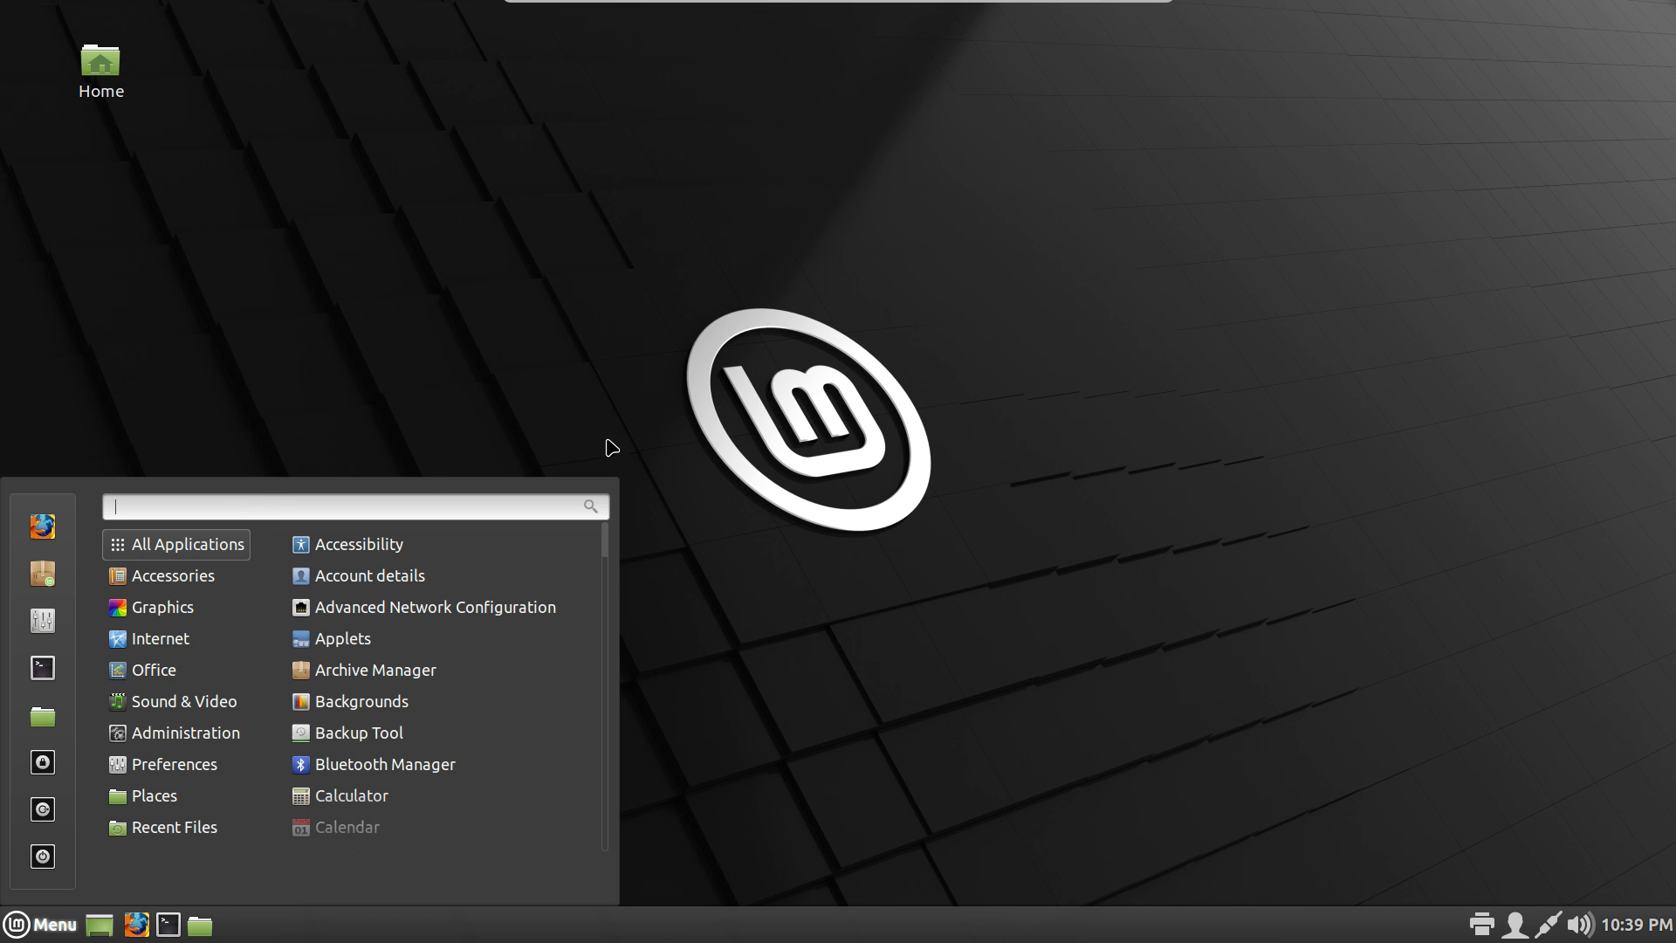
pyautogui.click(1087, 479)
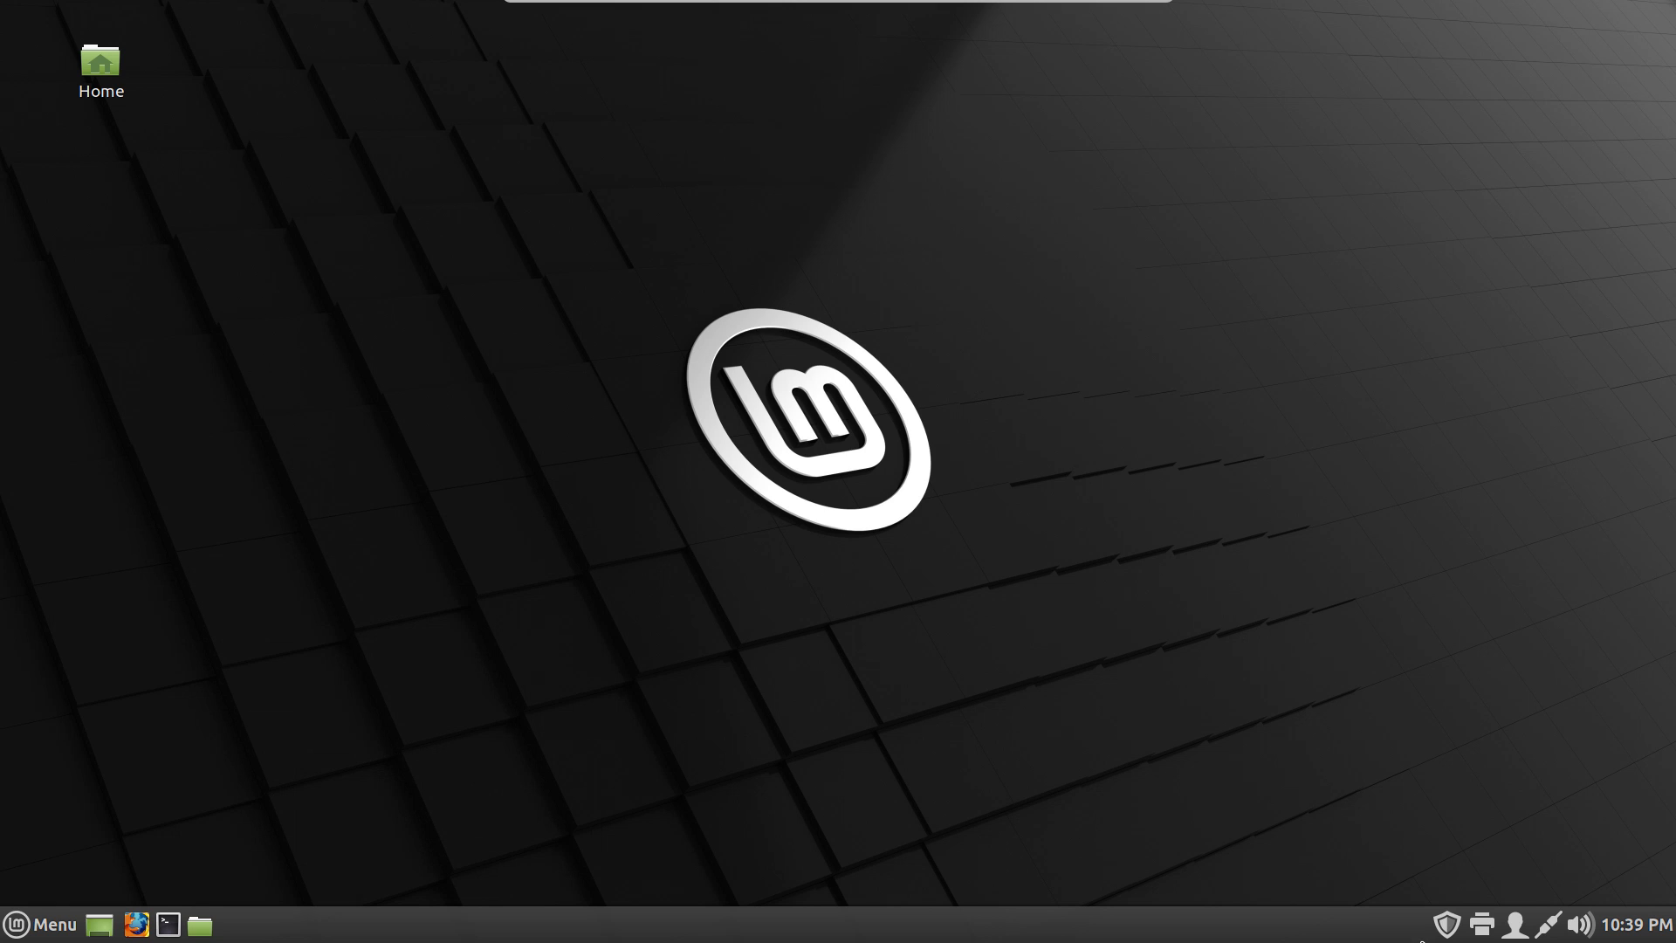
# Open the Update Manager in the virtual machine and refresh its list of available updates
pyautogui.click(1446, 924)
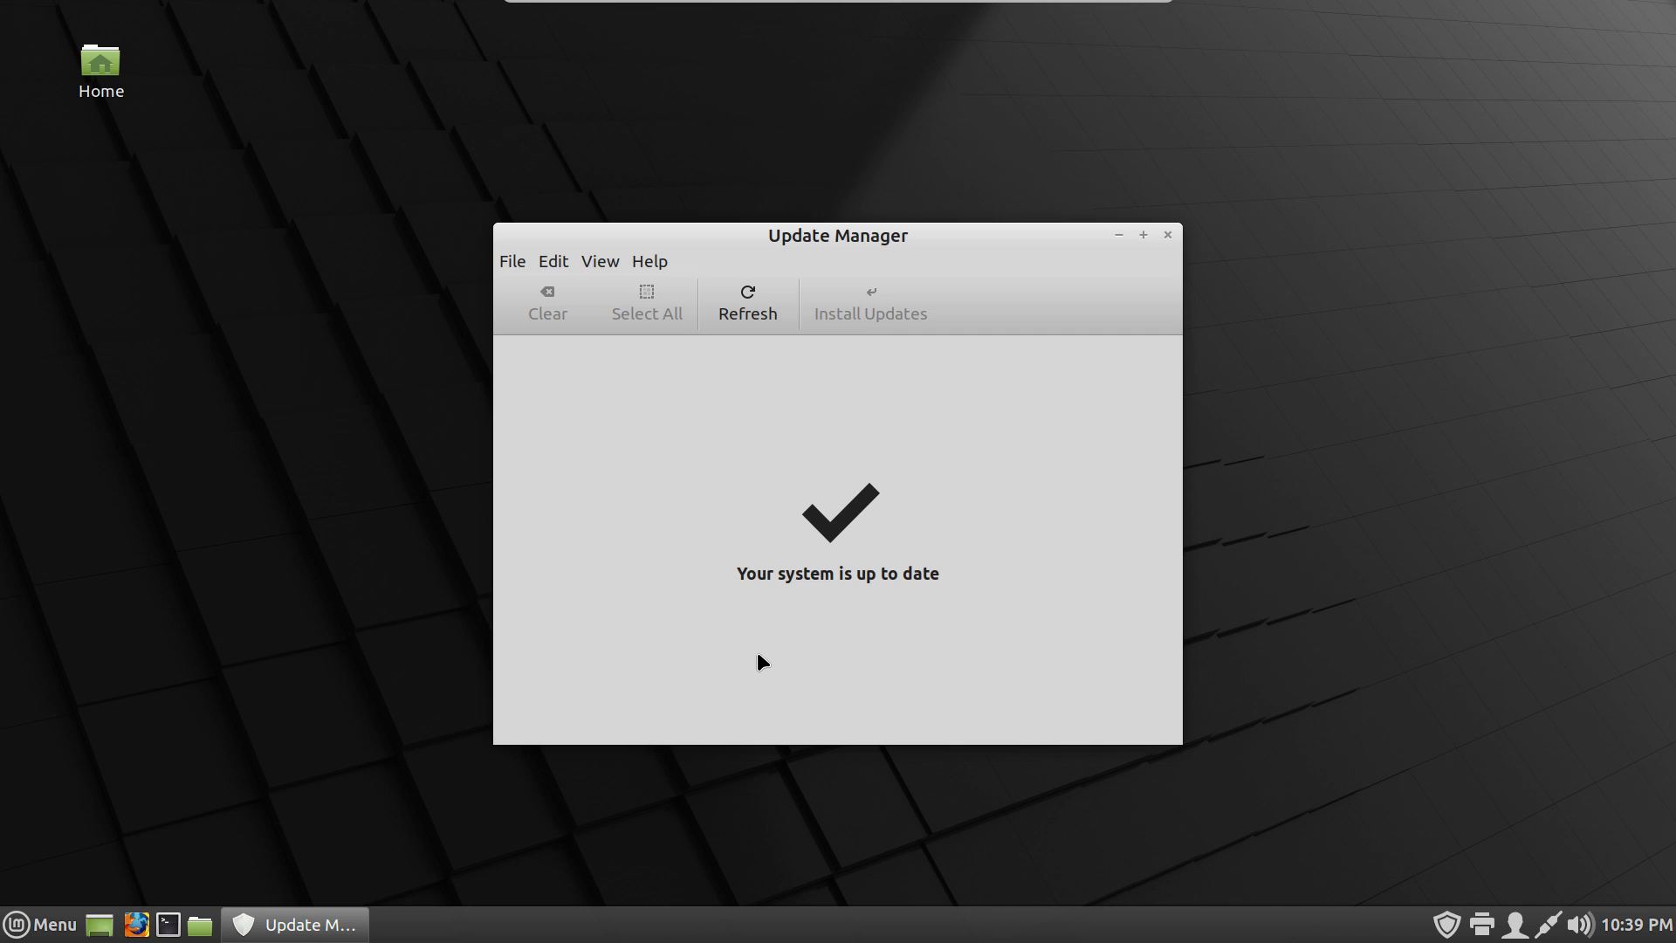
pyautogui.click(750, 309)
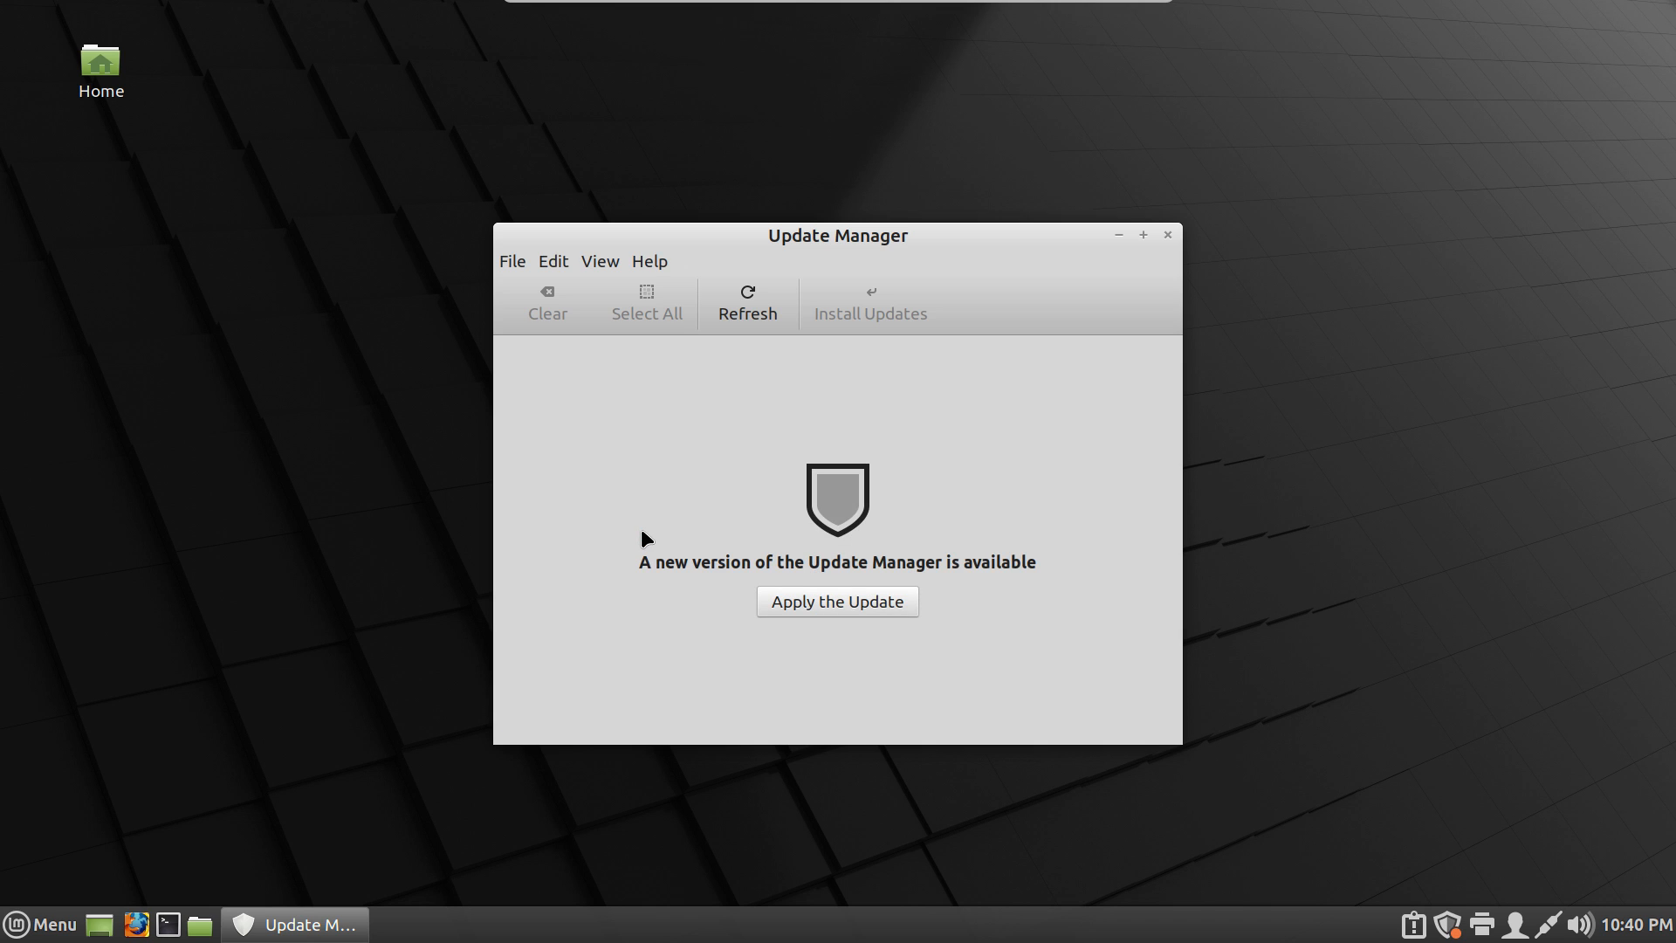
pyautogui.click(562, 260)
pyautogui.moveTo(597, 260)
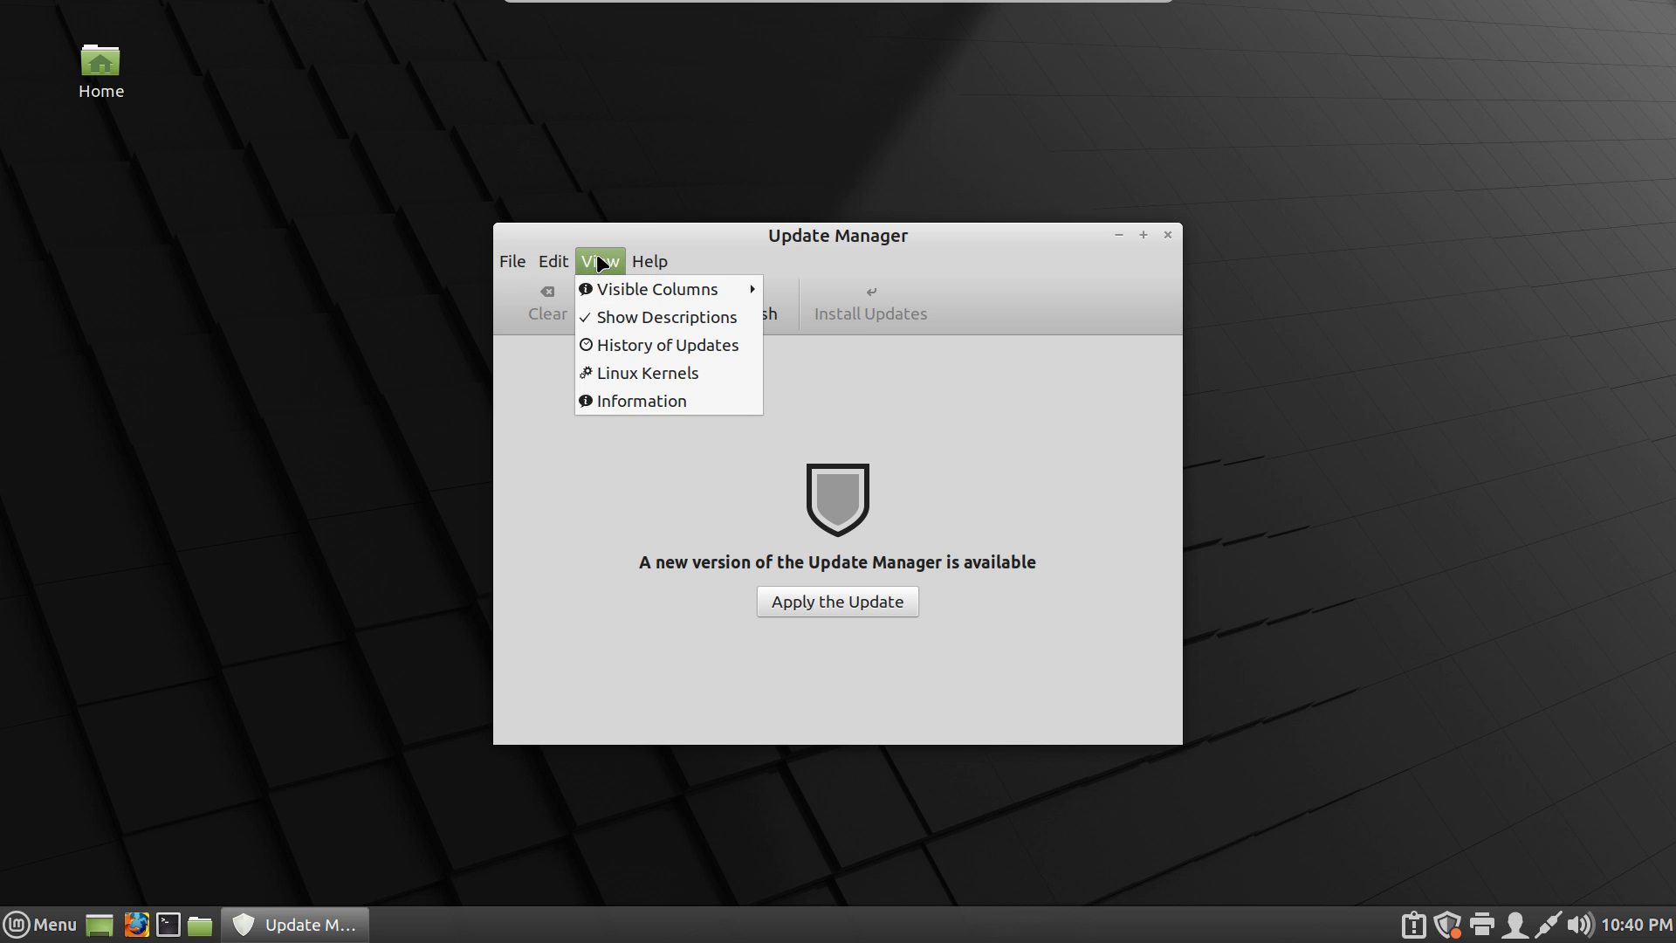
pyautogui.moveTo(548, 270)
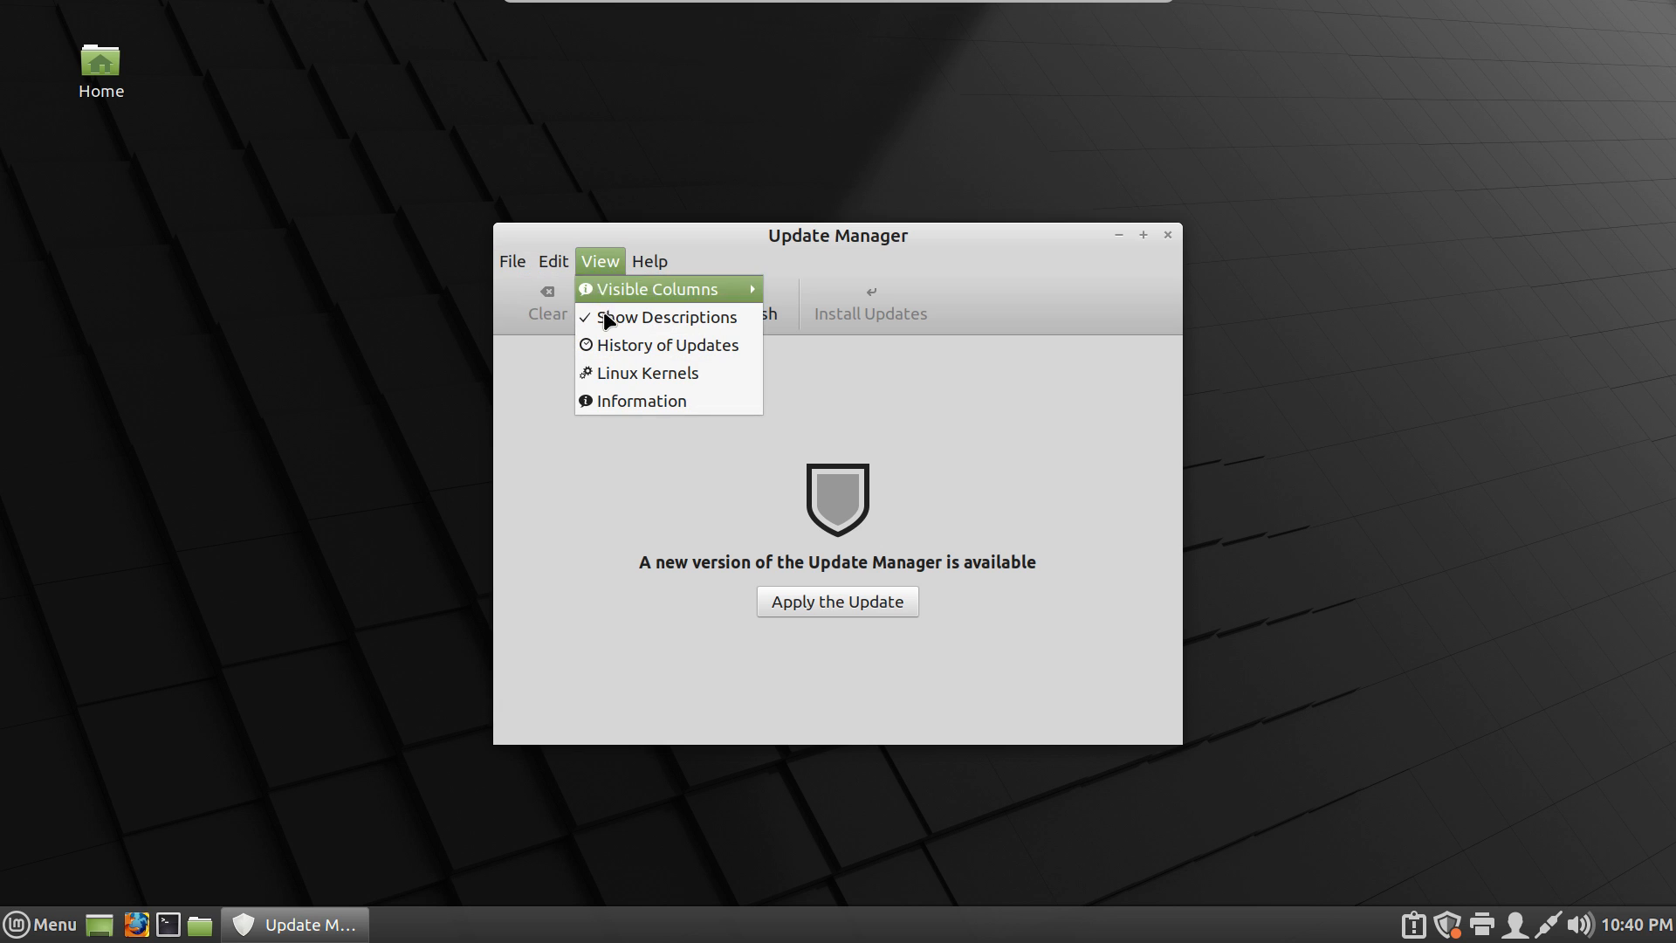
pyautogui.click(978, 426)
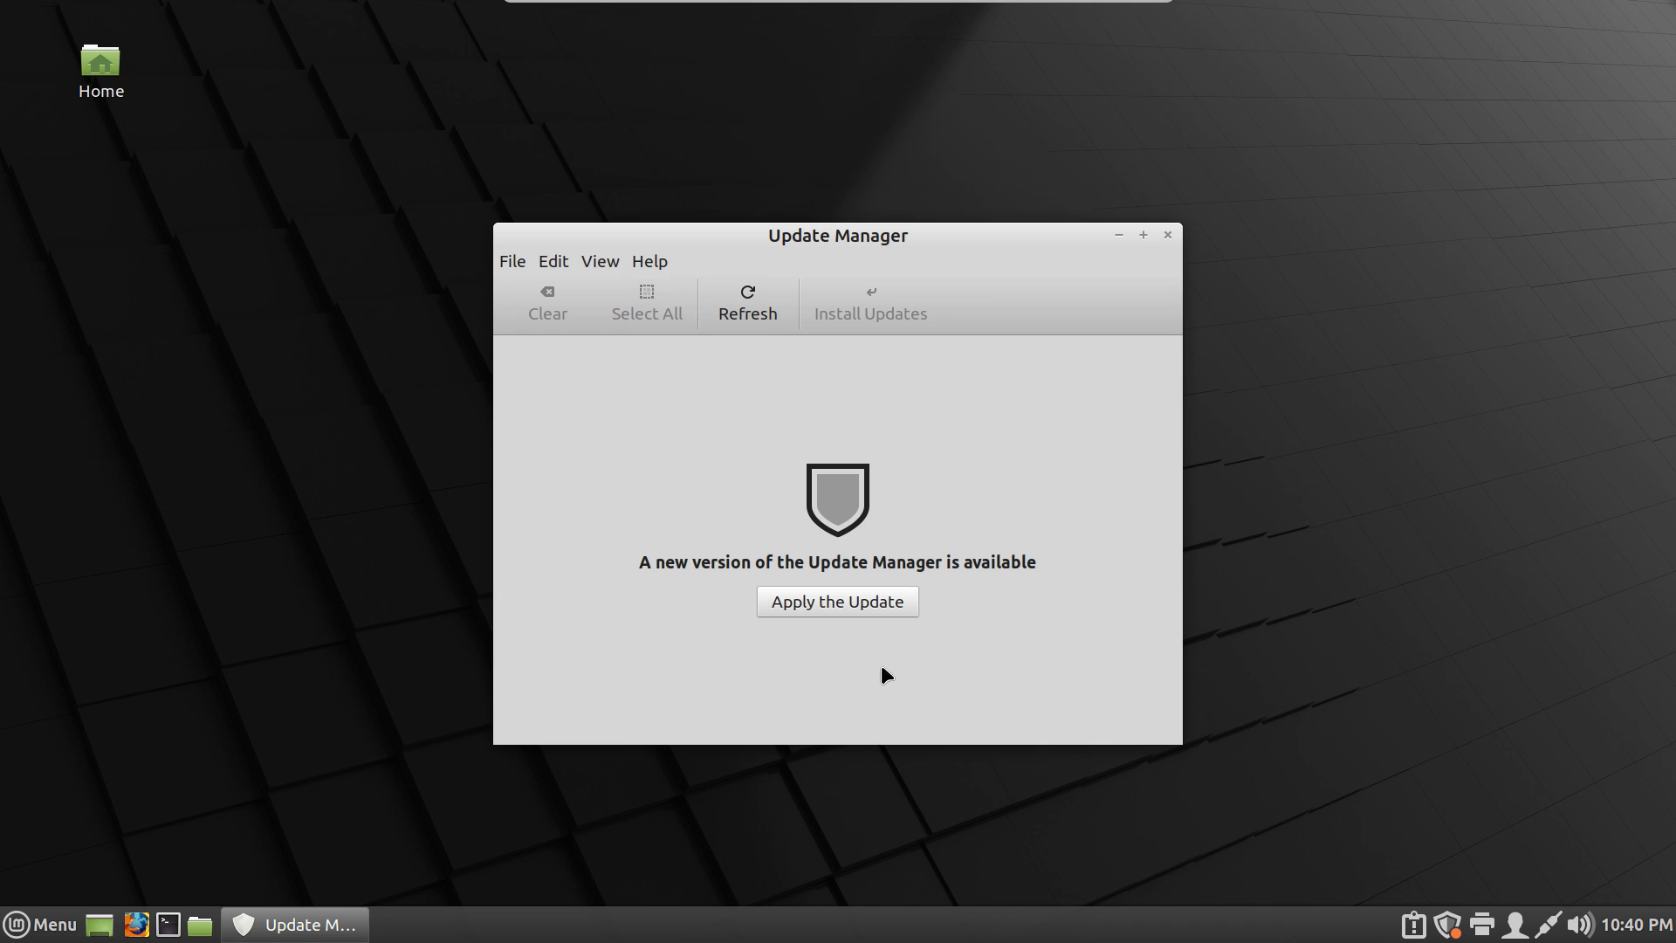
# Apply the available update to the Update Manager itself, authenticating with the account password
pyautogui.click(871, 599)
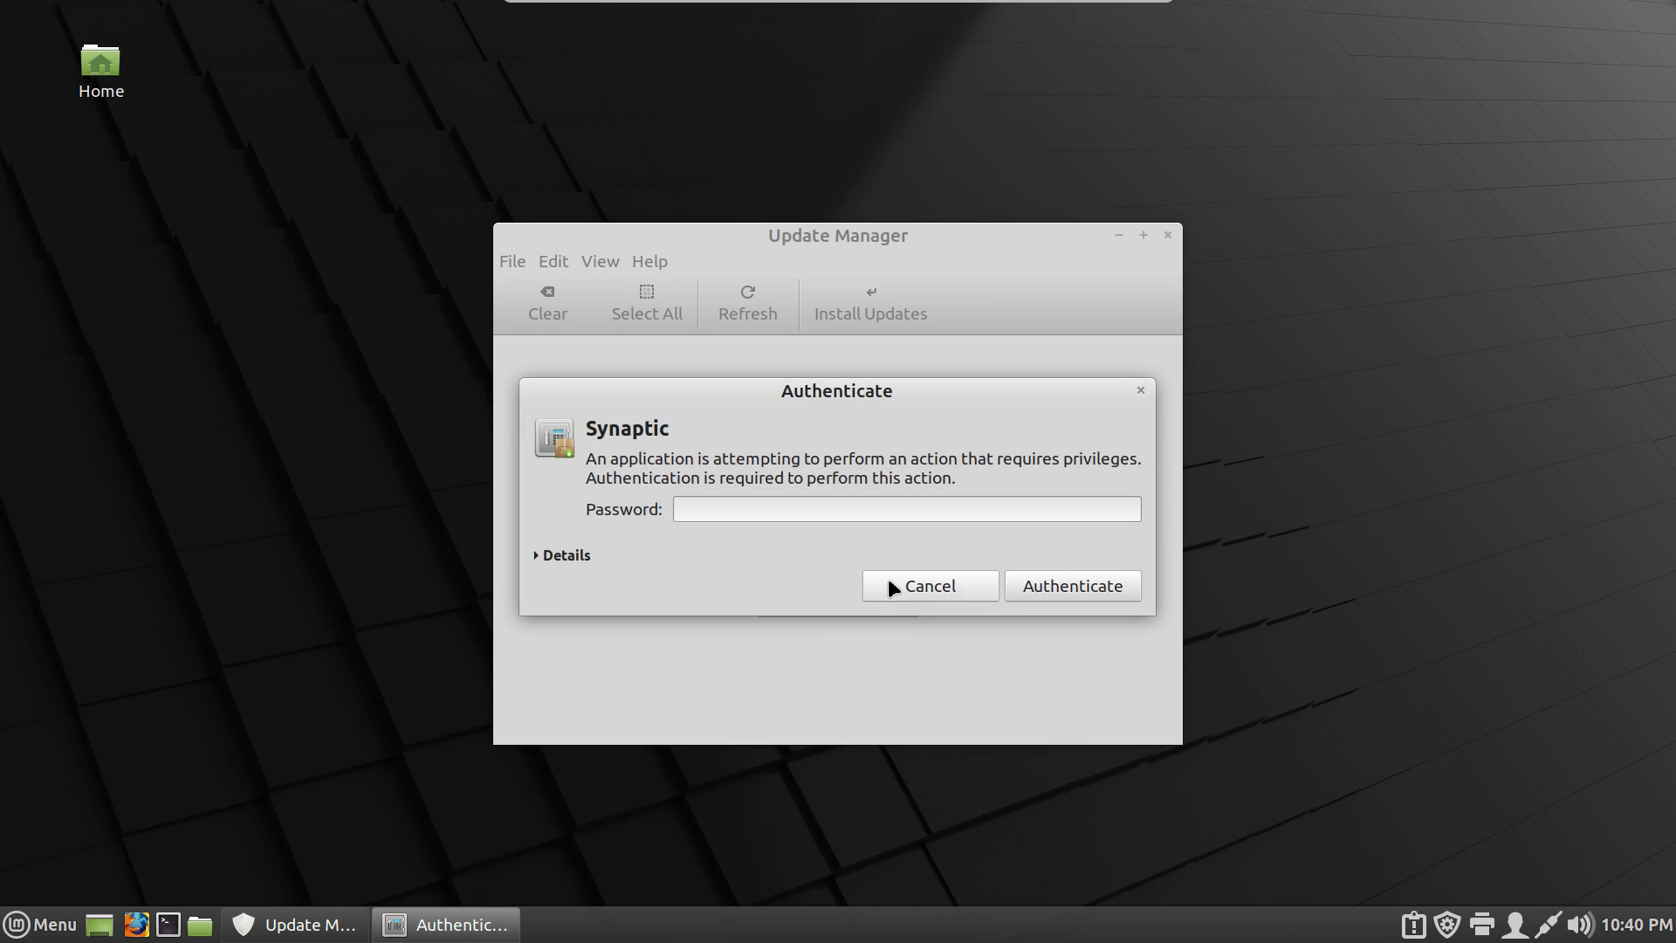
pyautogui.write('••••••••')
pyautogui.press('Return')
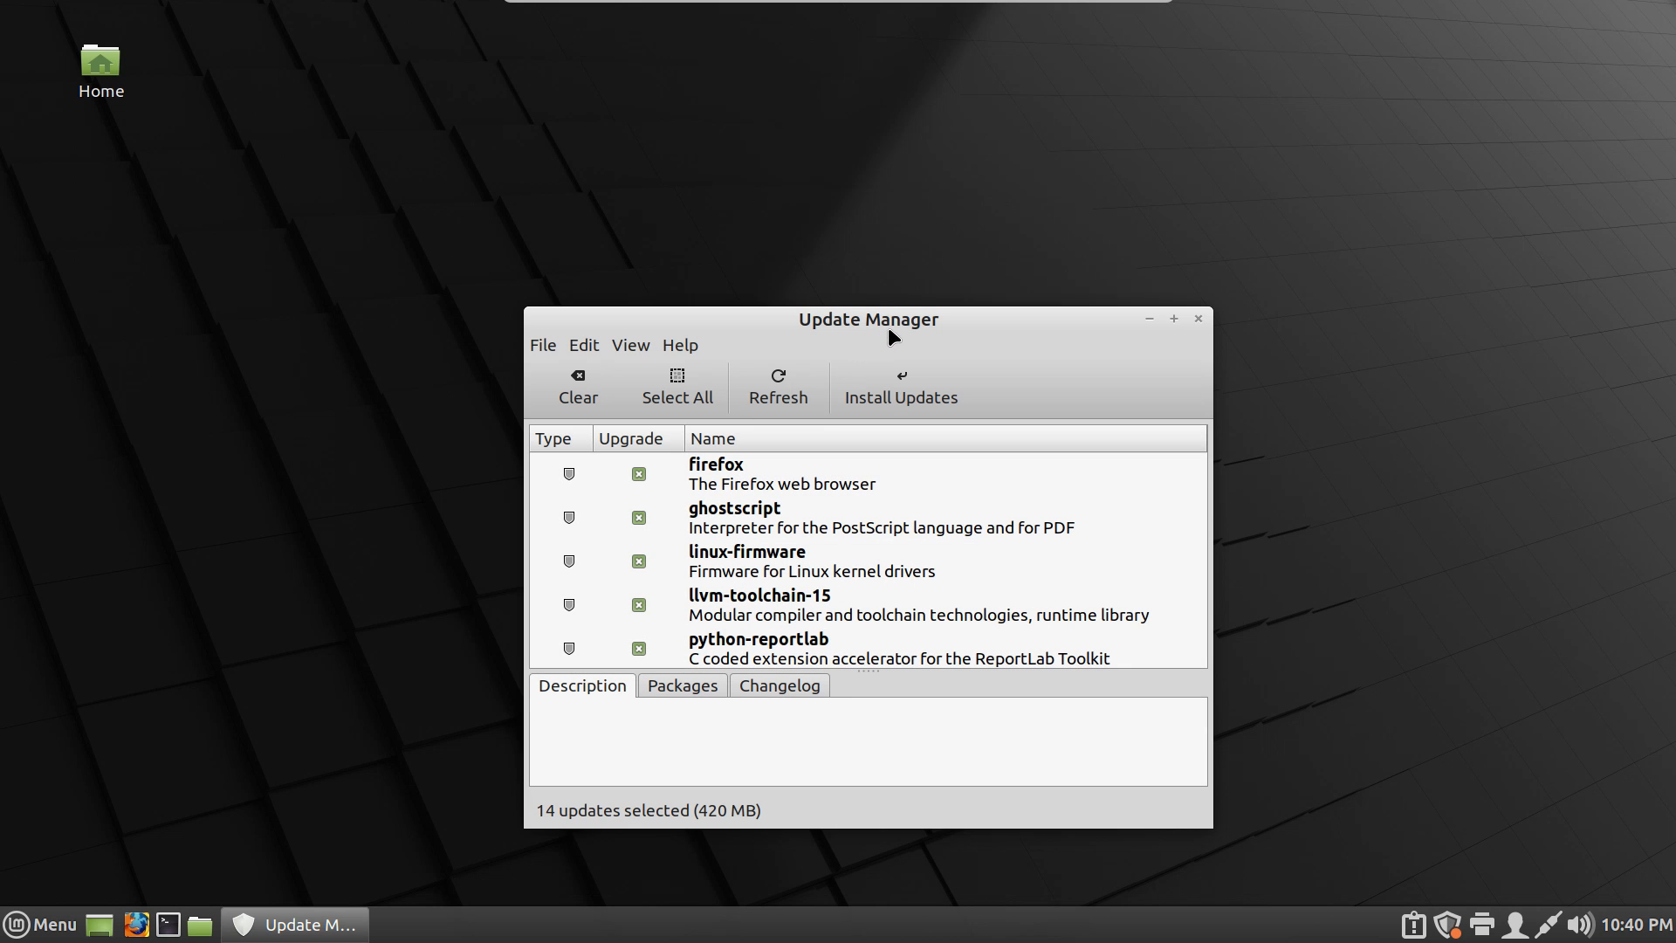
# Move the Update Manager window slightly higher on the desktop and refresh the update list again
pyautogui.moveTo(884, 320); pyautogui.dragTo(871, 264)
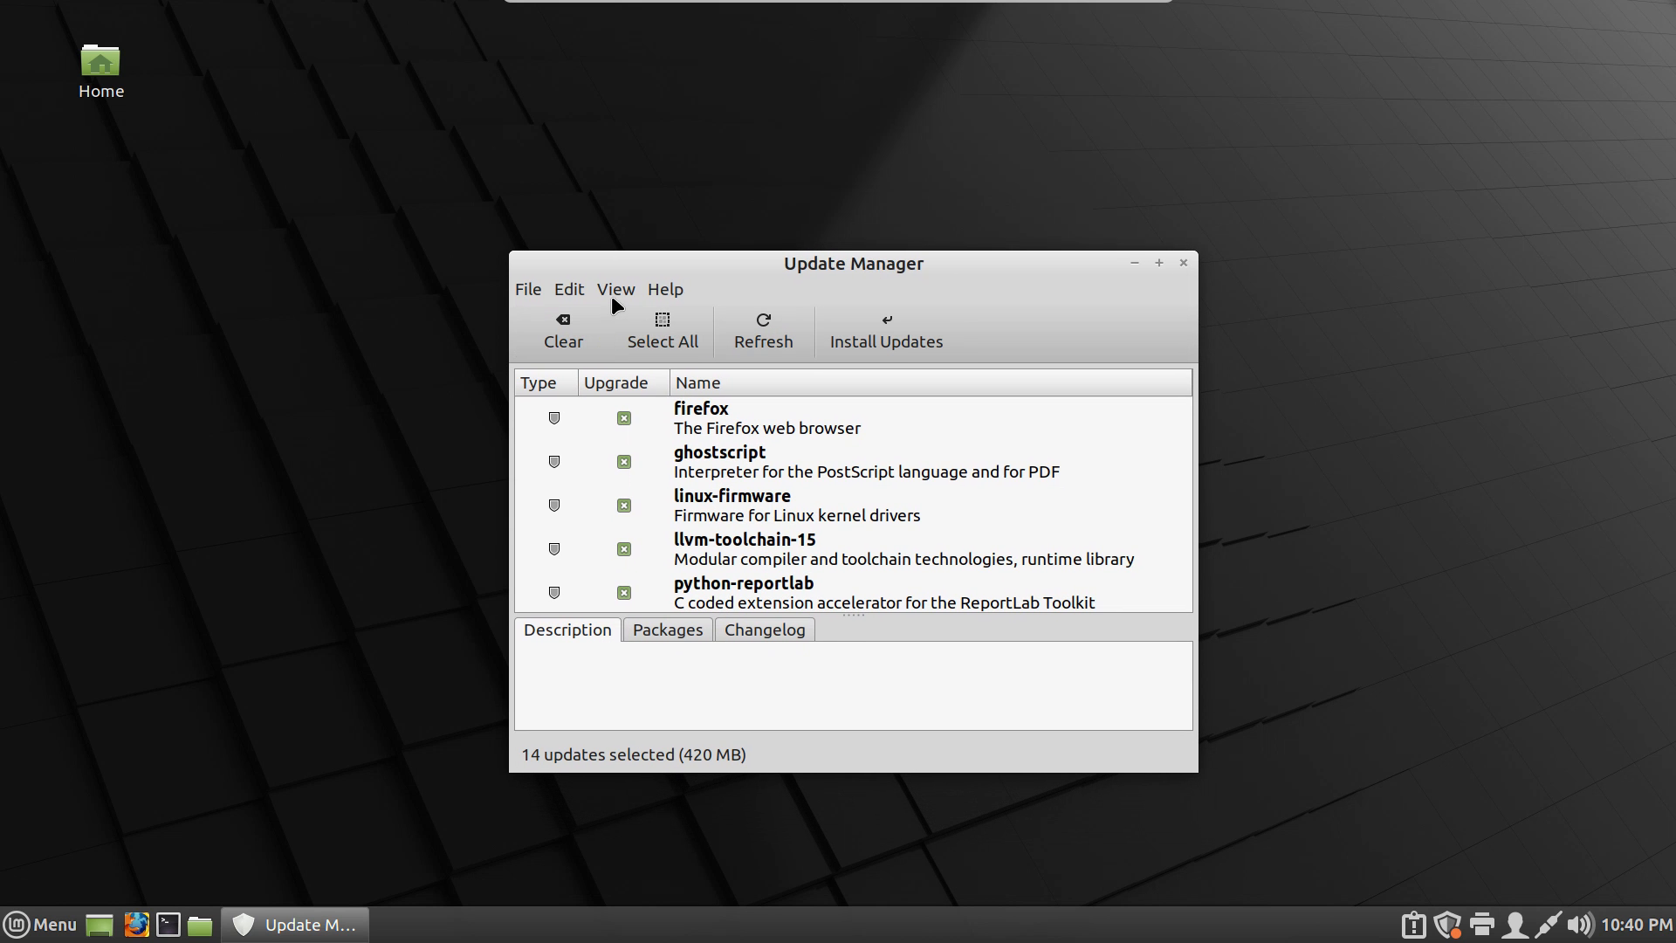
pyautogui.click(566, 292)
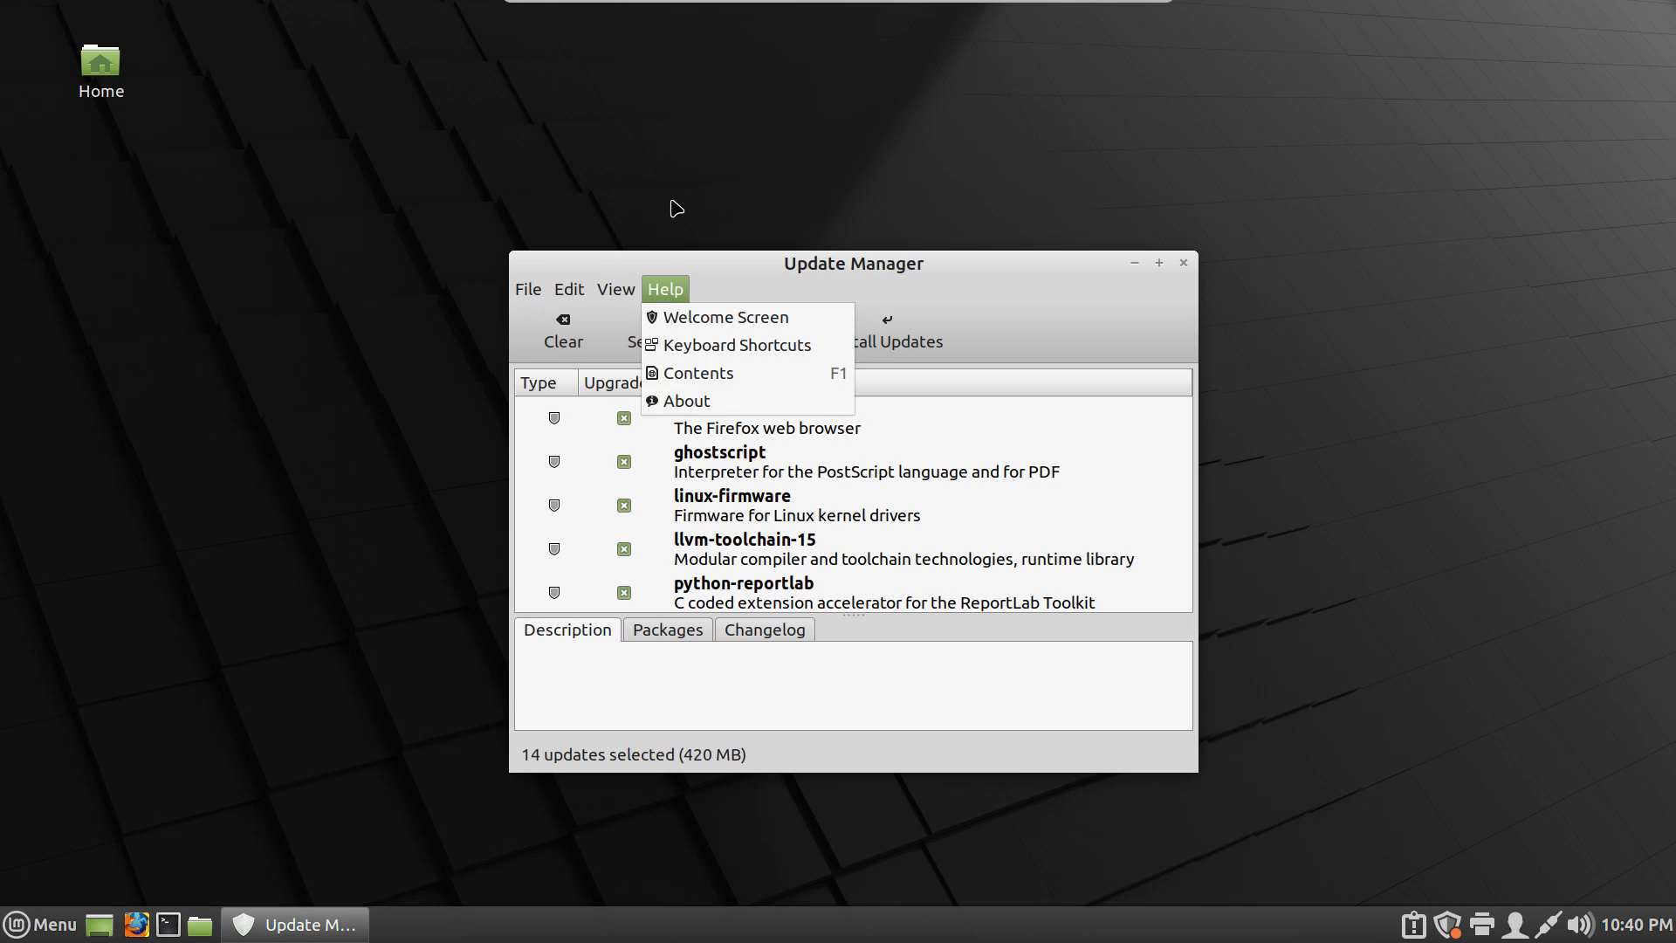
pyautogui.click(850, 262)
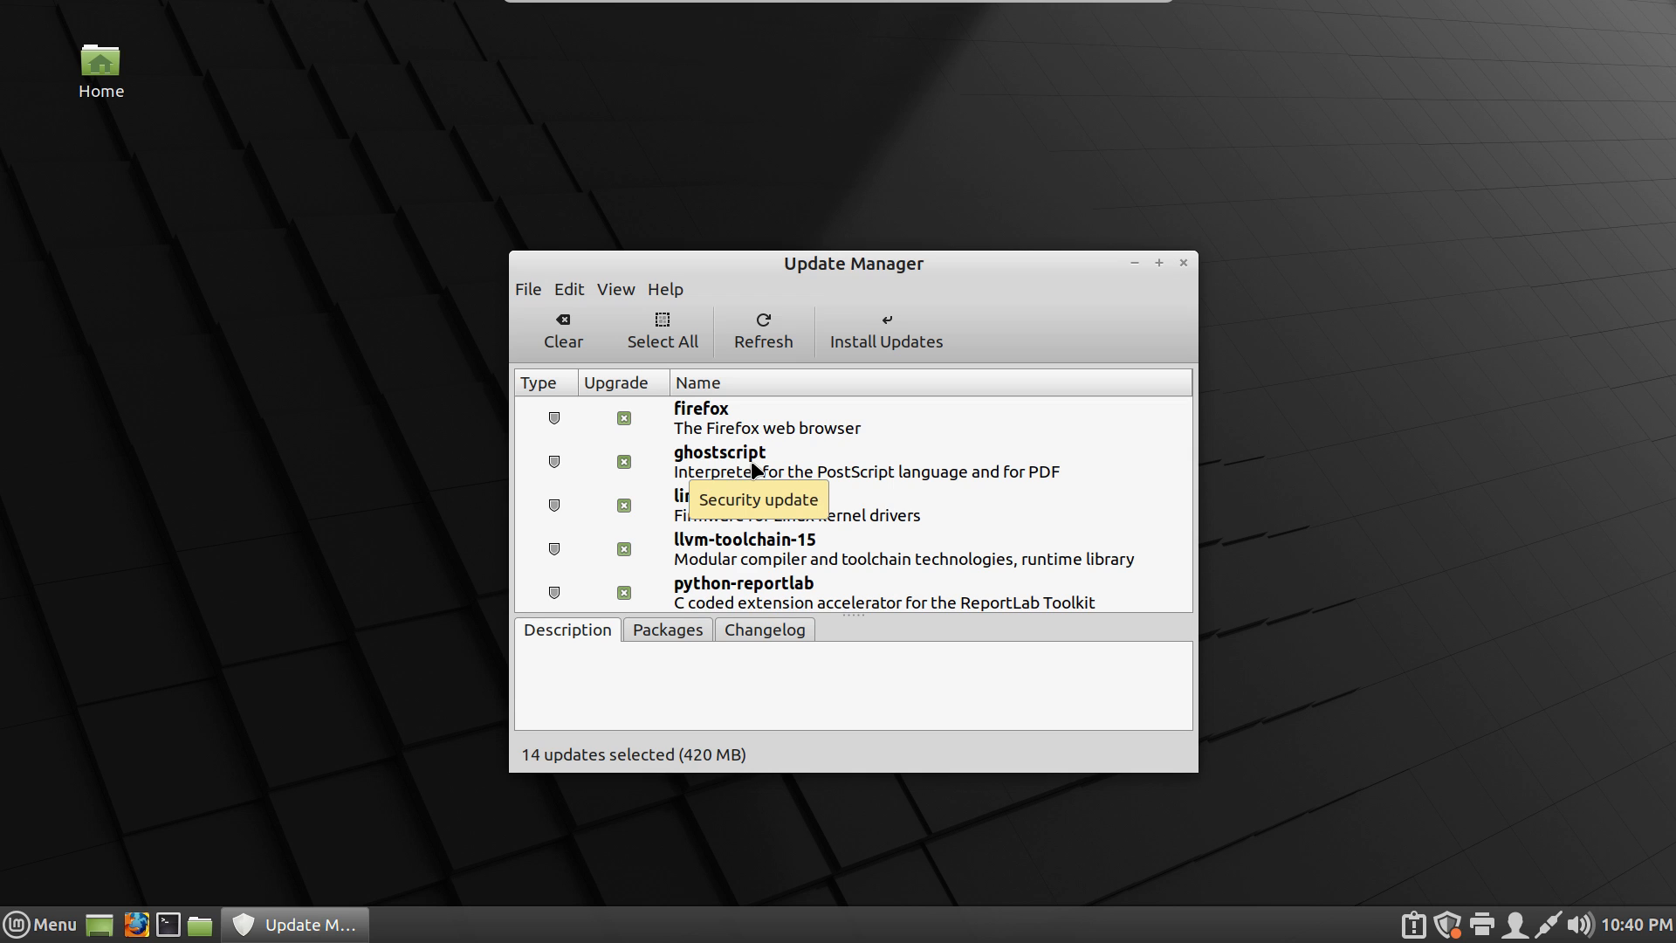
pyautogui.click(770, 332)
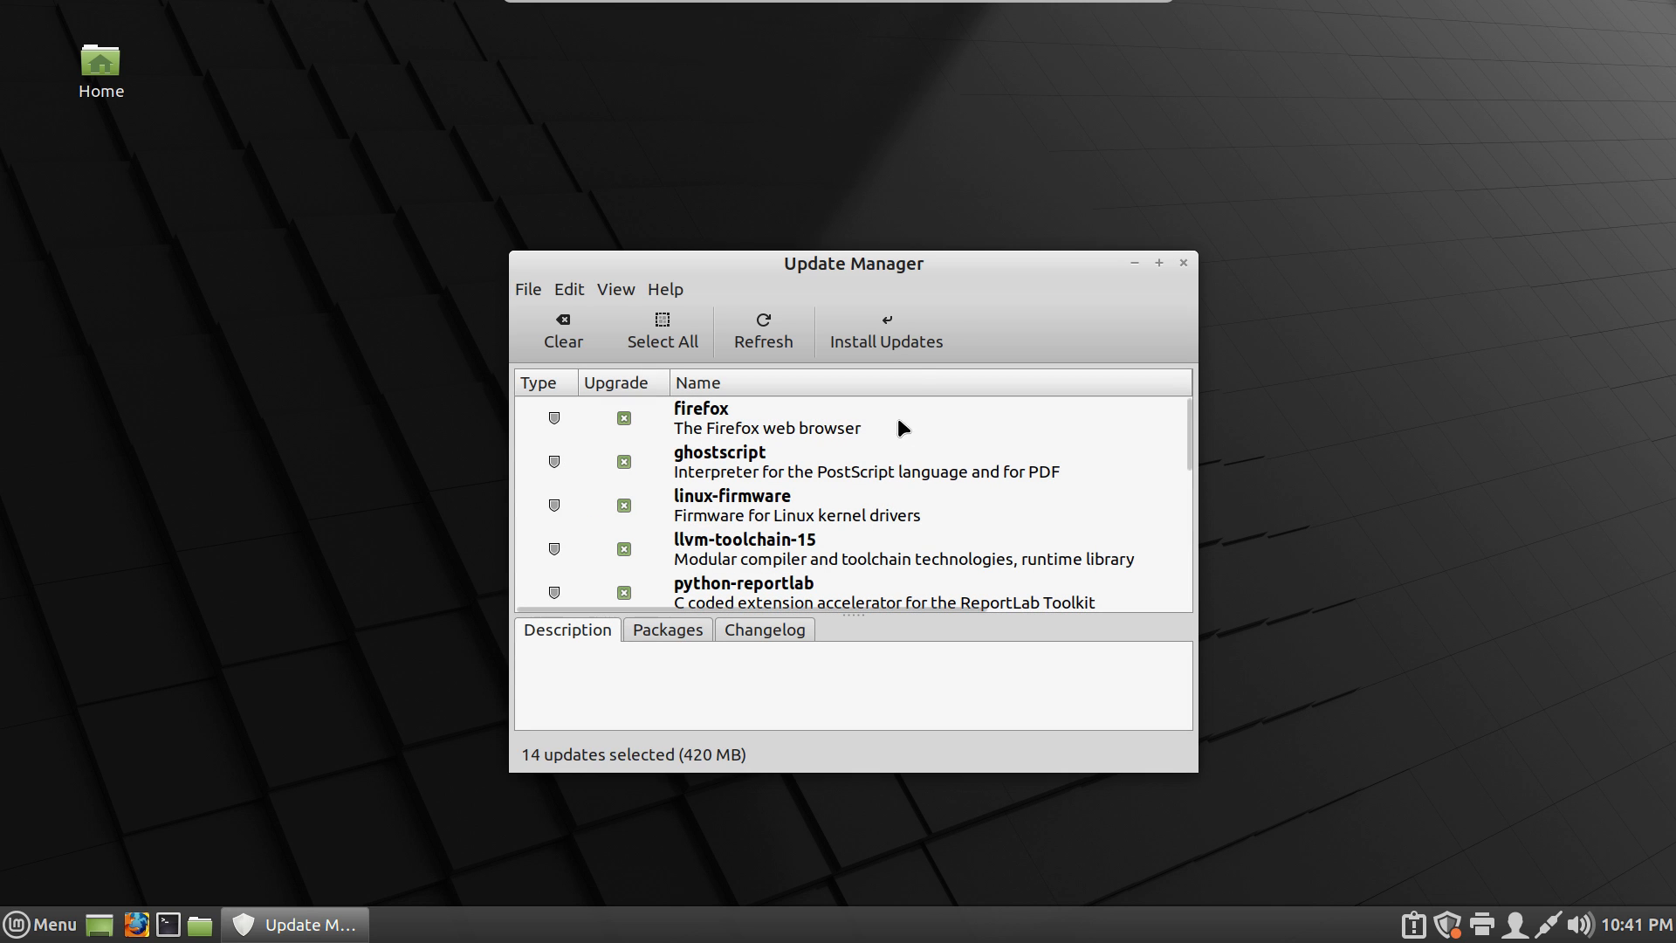
# Install all selected system updates, authenticating with the account password
pyautogui.click(892, 334)
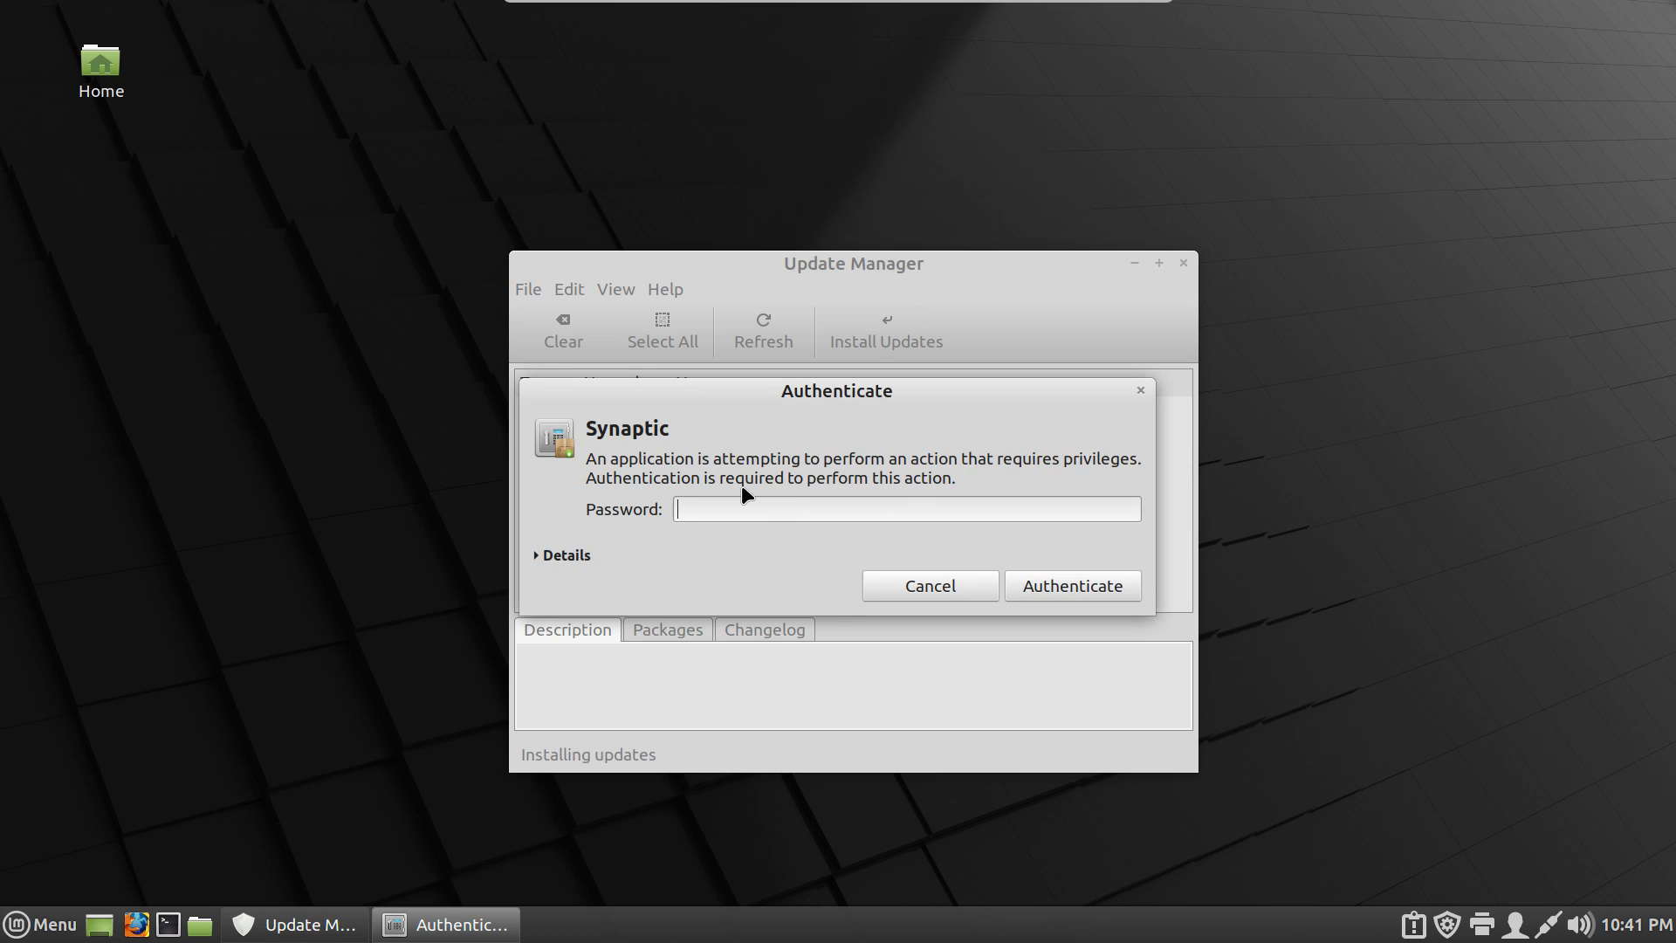
pyautogui.write('•')
pyautogui.press('Return')
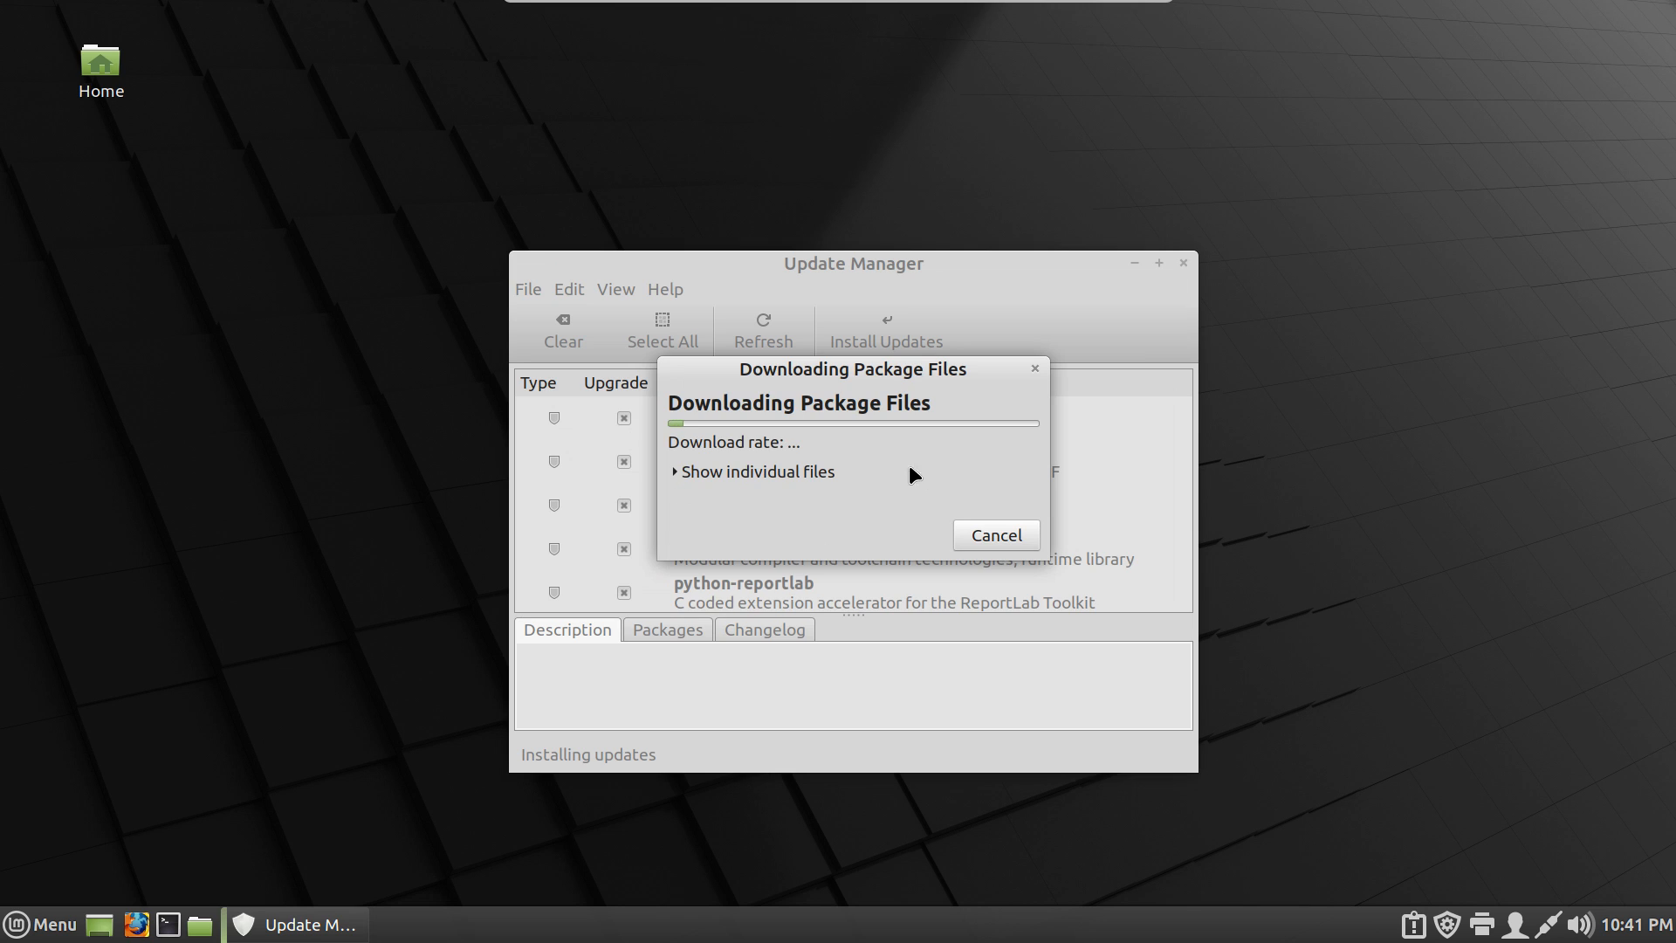
# Show the individual files during the package download and the detailed output while the updates are being installed
pyautogui.click(791, 470)
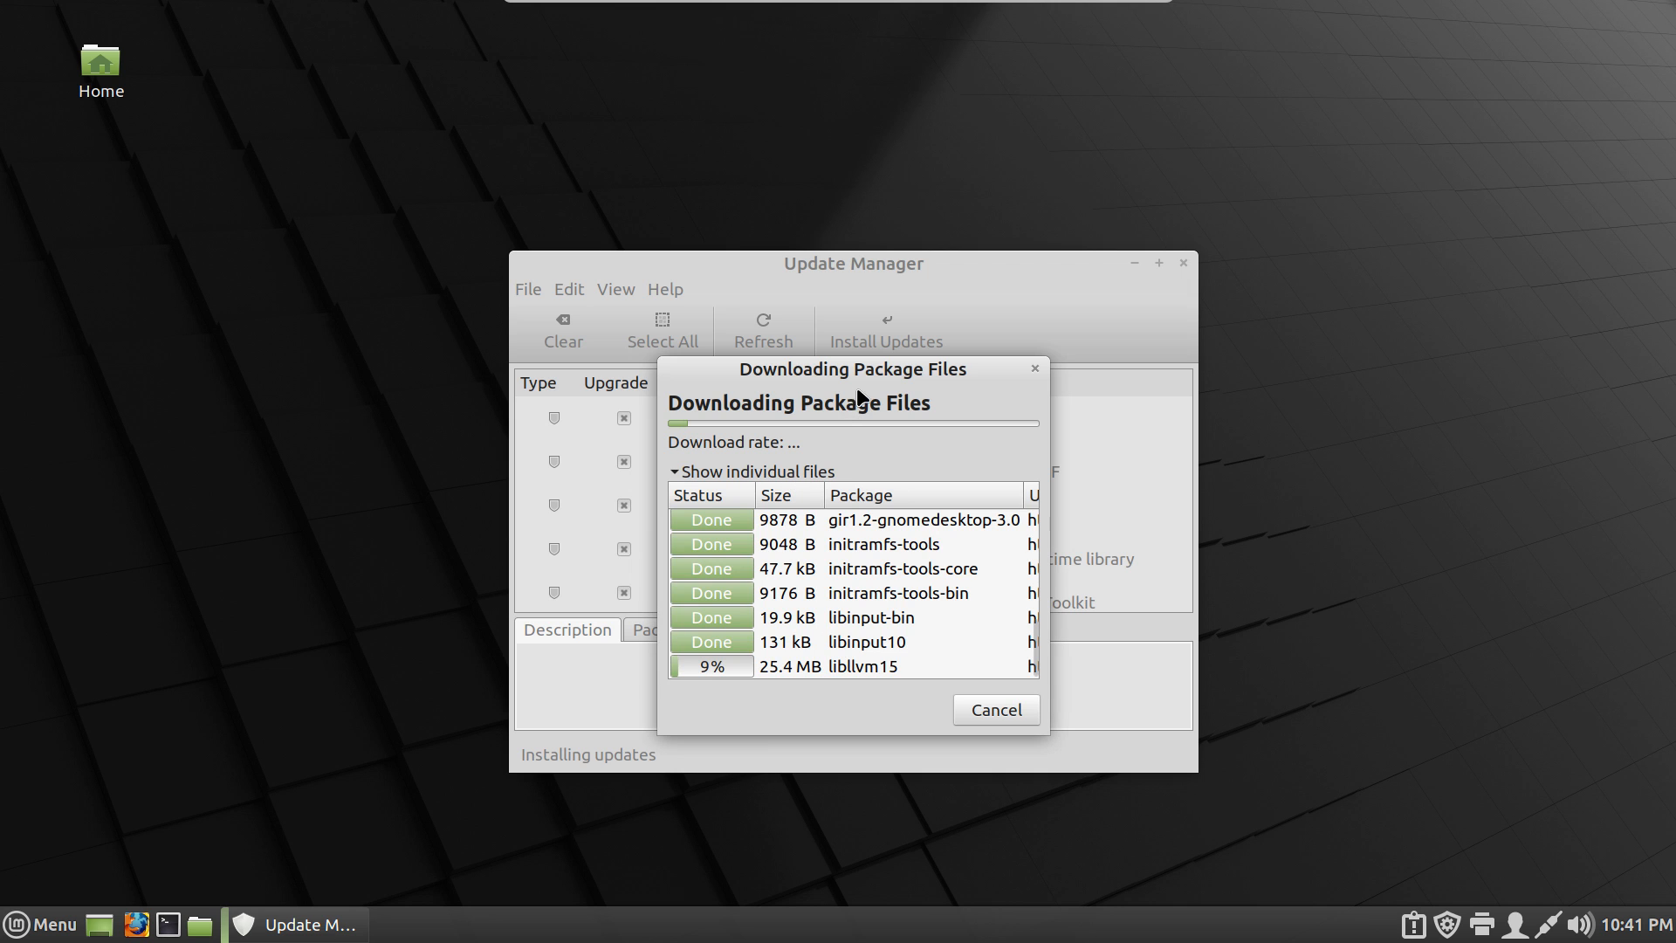
pyautogui.moveTo(860, 374); pyautogui.dragTo(733, 169)
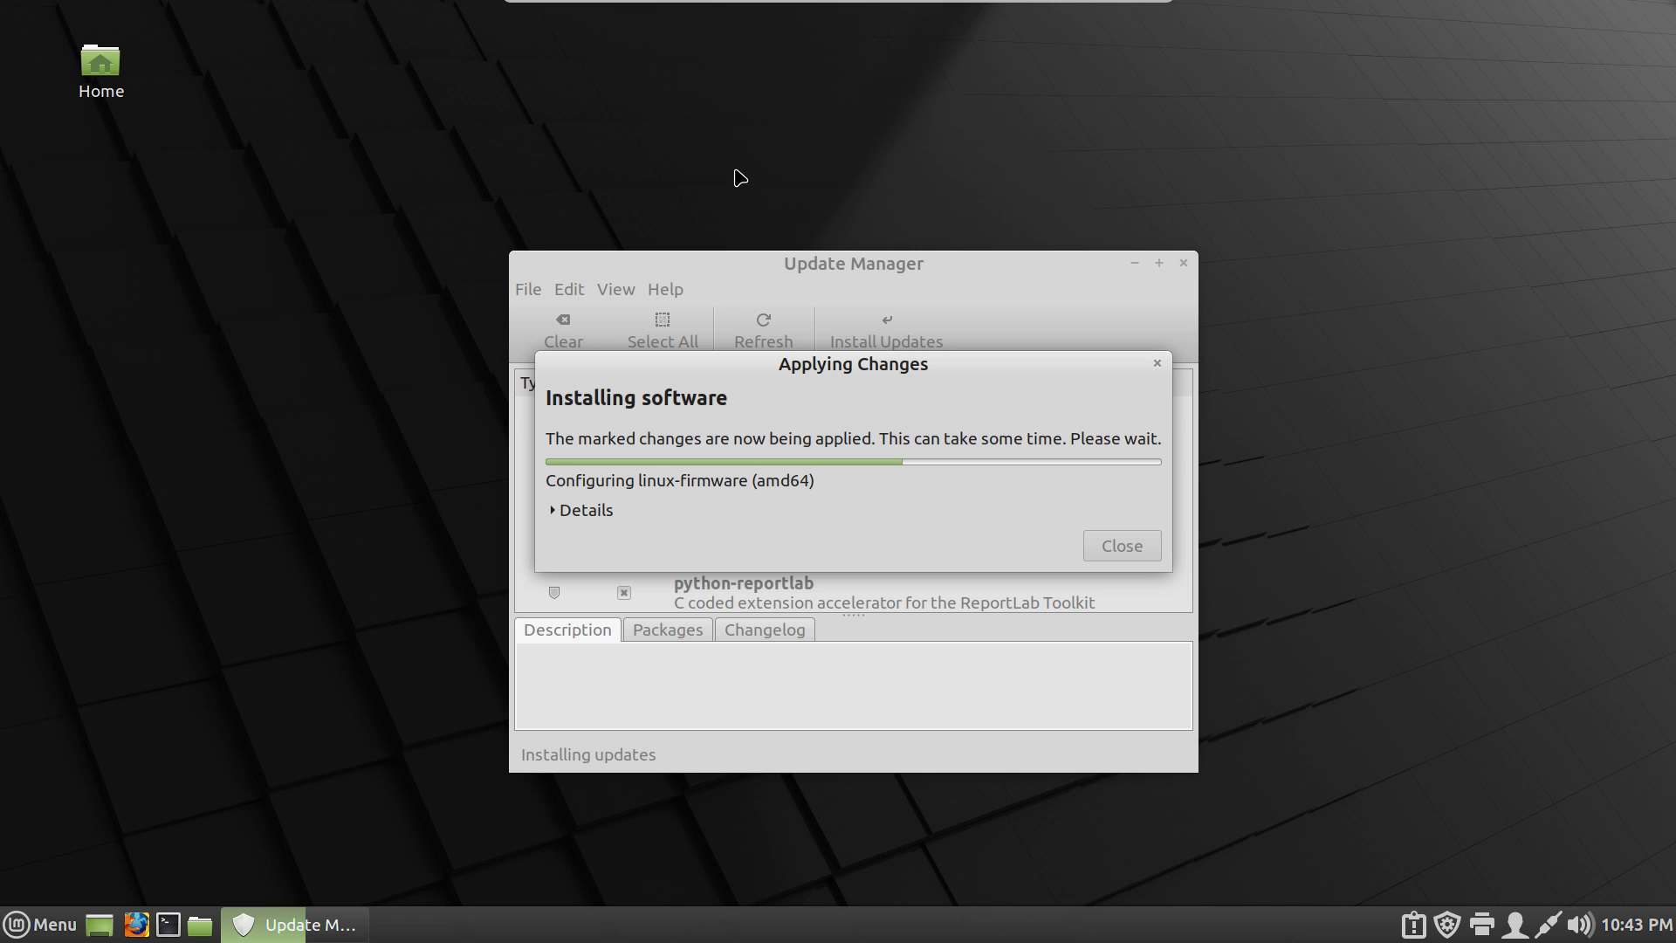
pyautogui.click(574, 513)
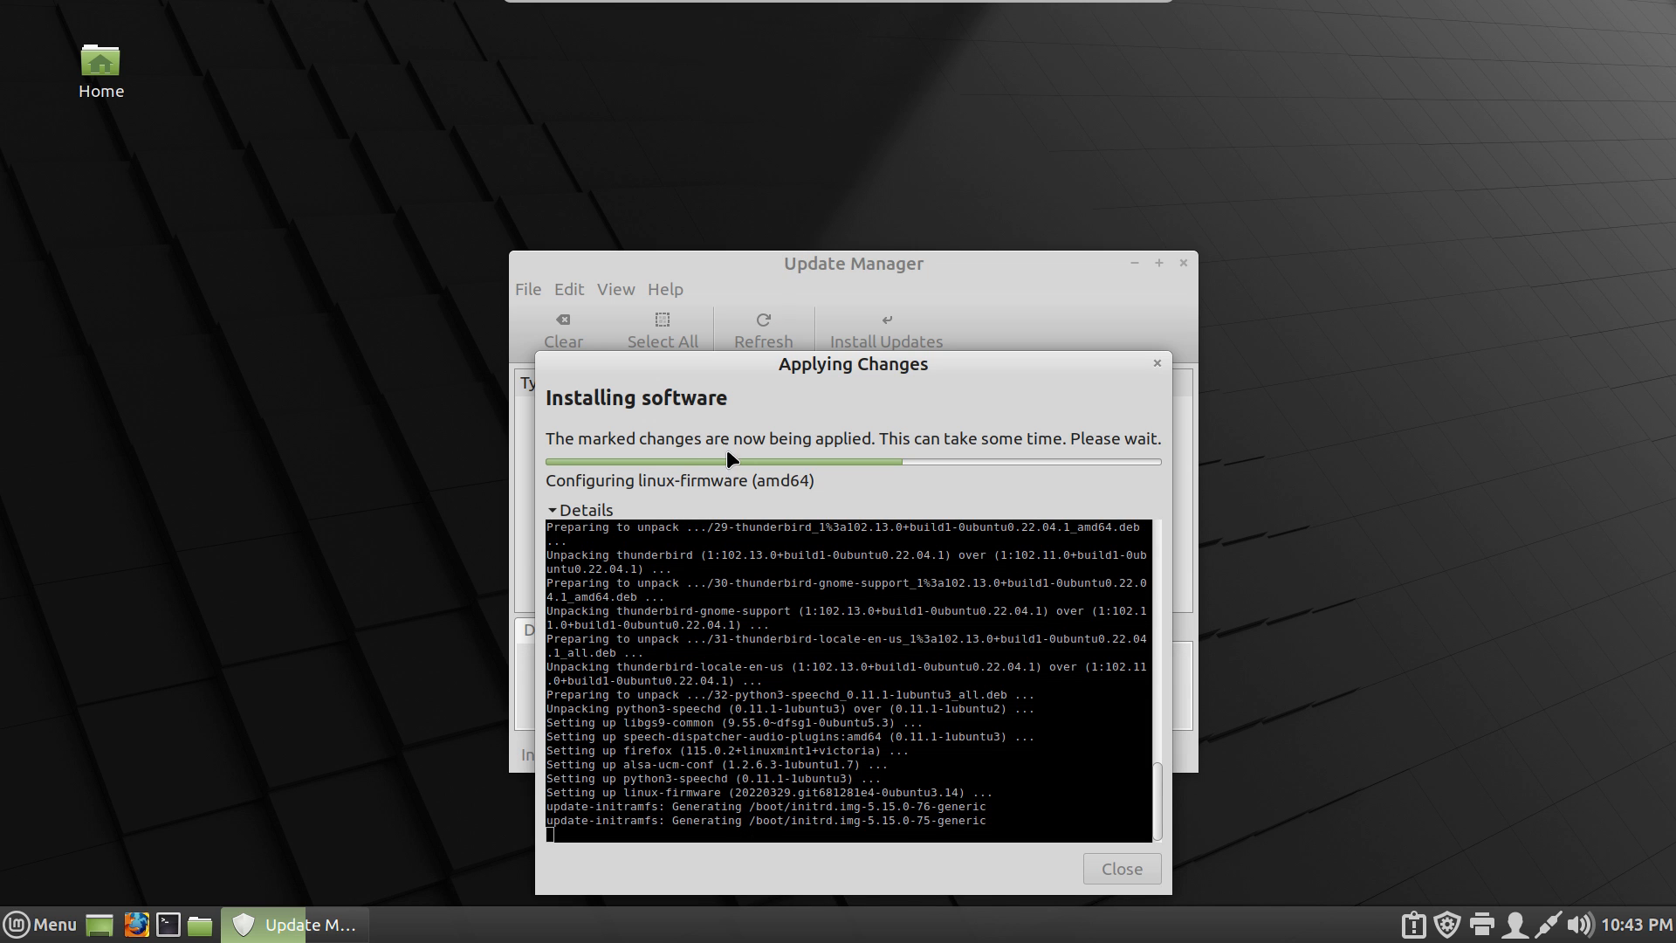
pyautogui.moveTo(831, 372); pyautogui.dragTo(786, 157)
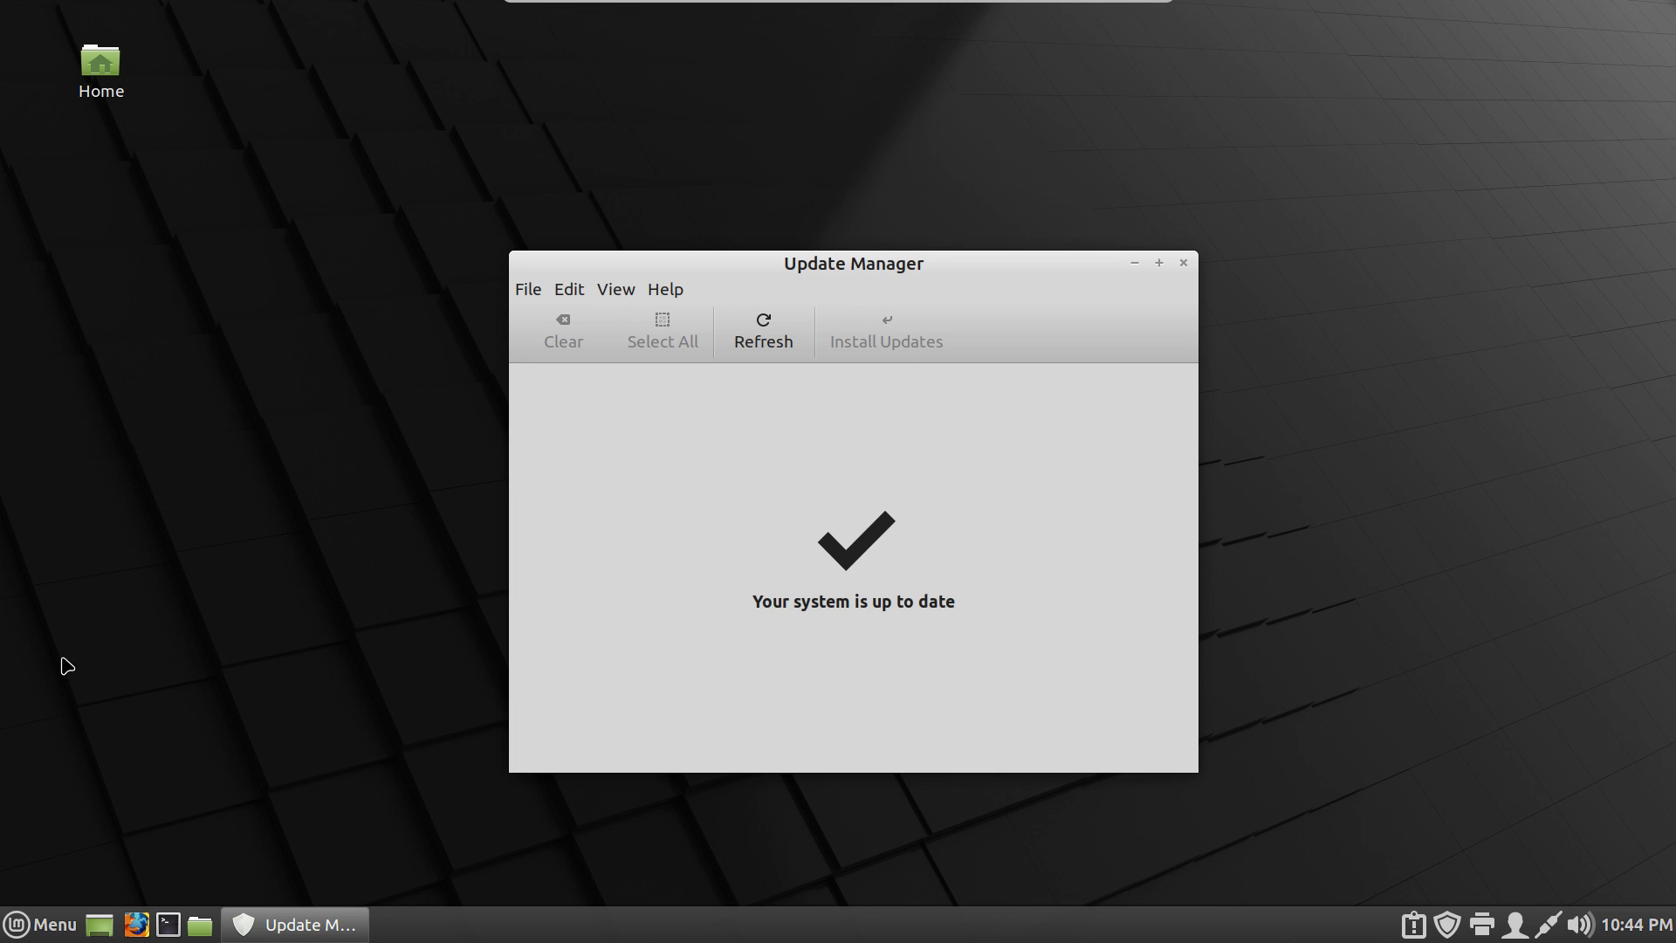
# Restart the virtual machine and log back in with the account password
pyautogui.click(35, 923)
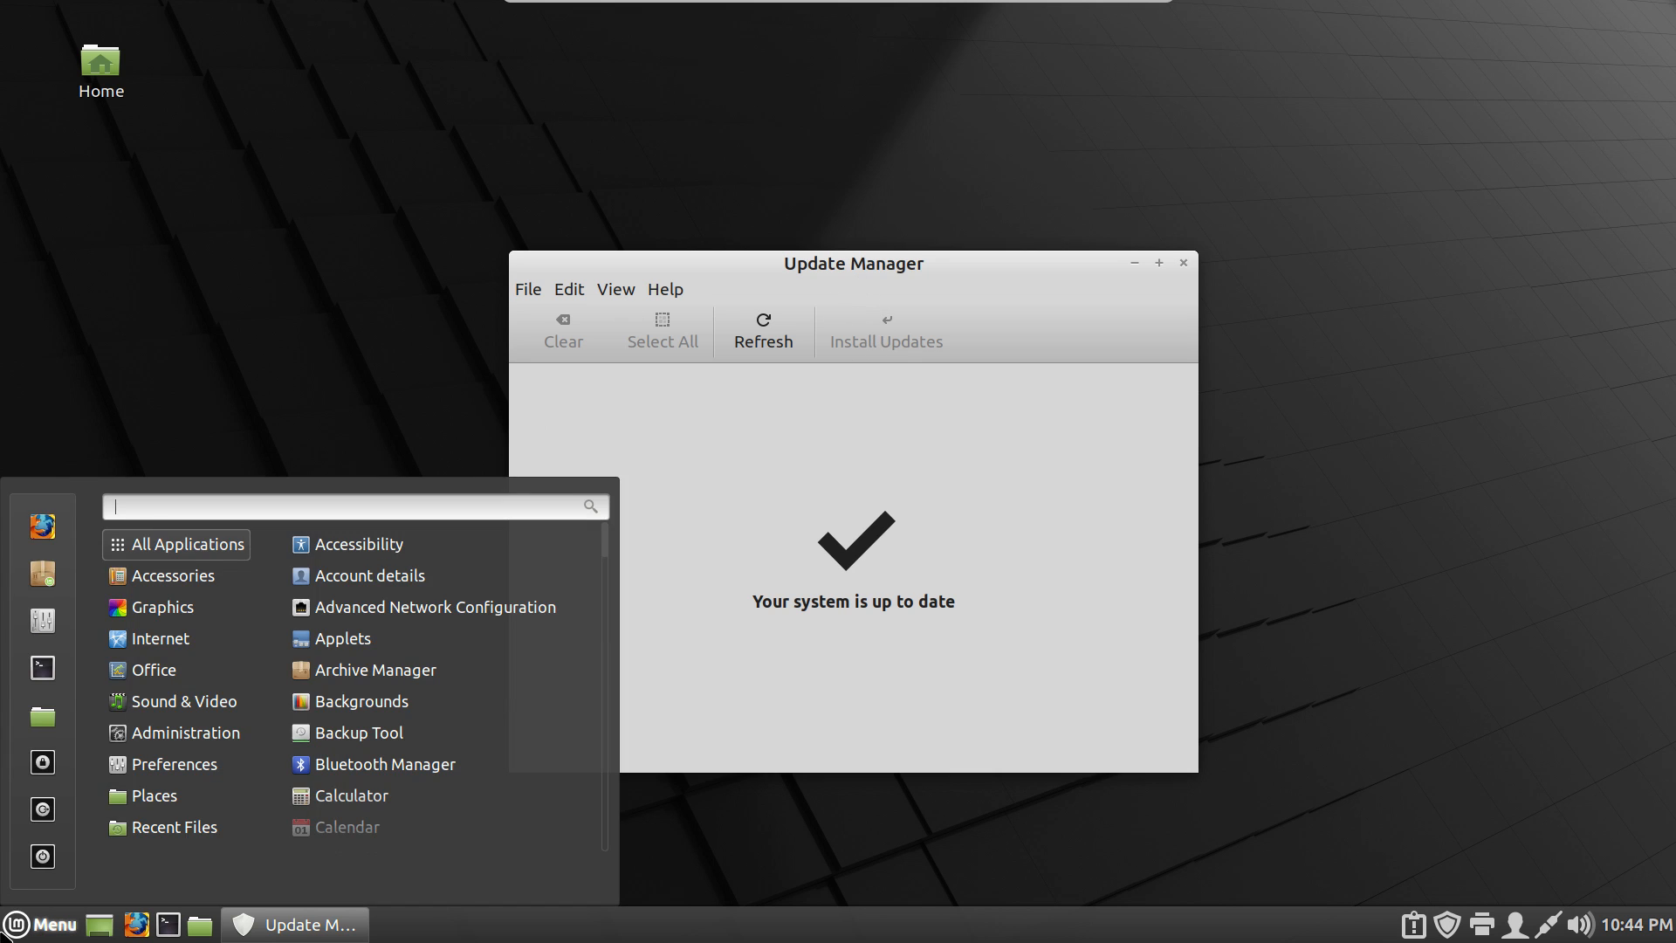
pyautogui.click(43, 860)
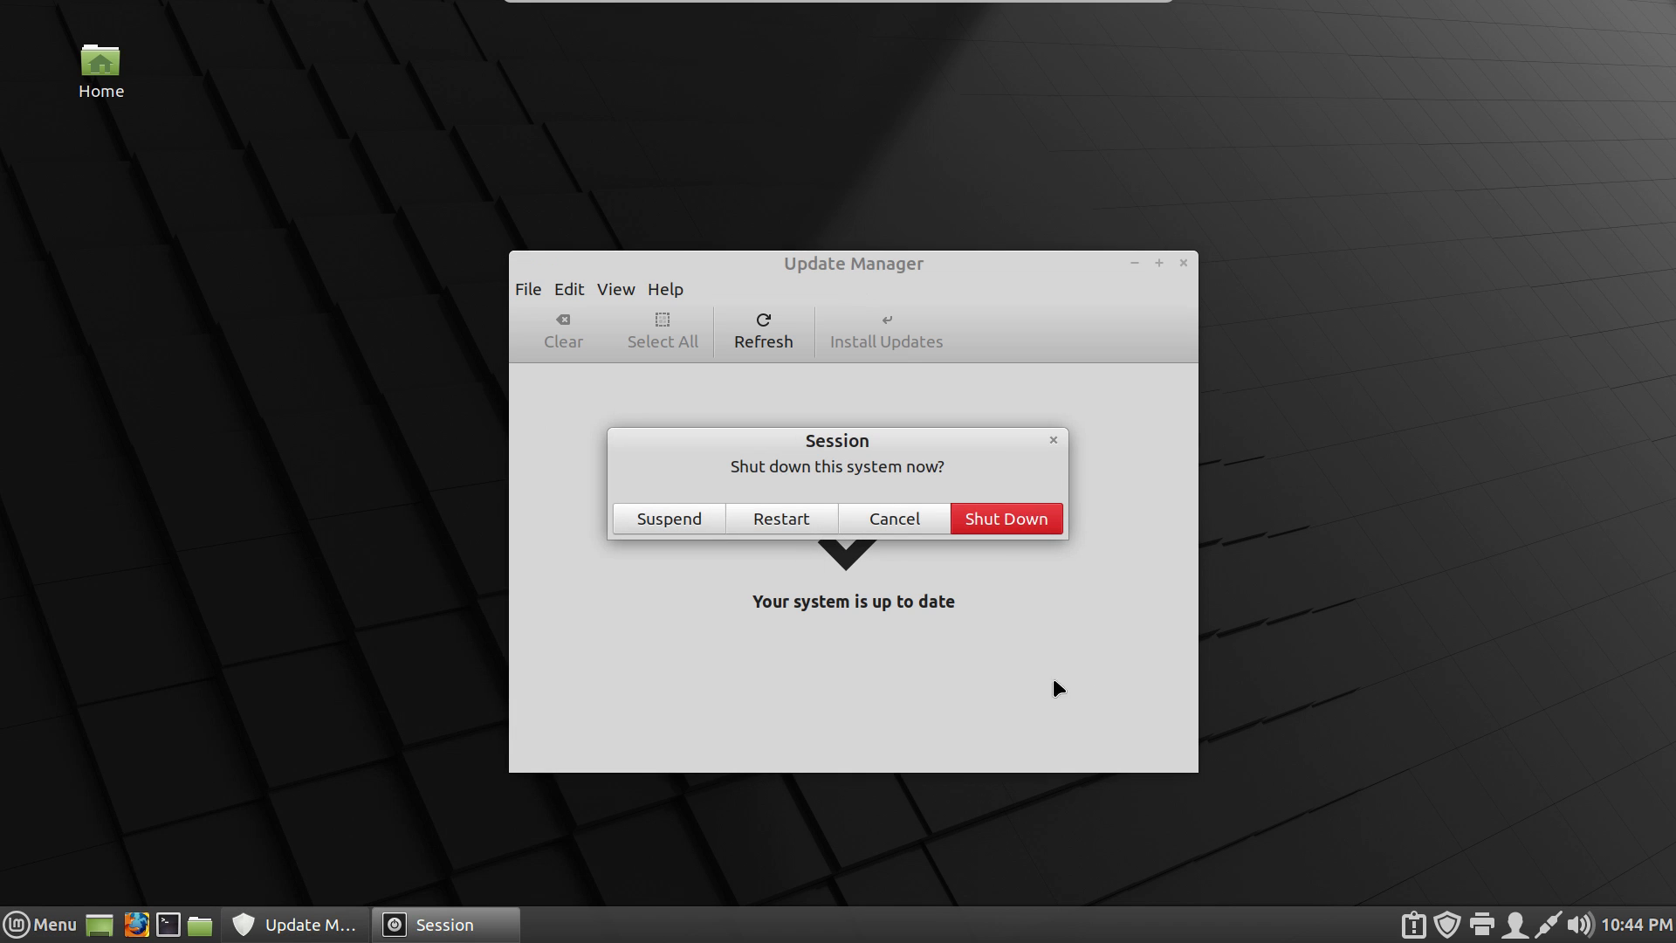
pyautogui.click(783, 514)
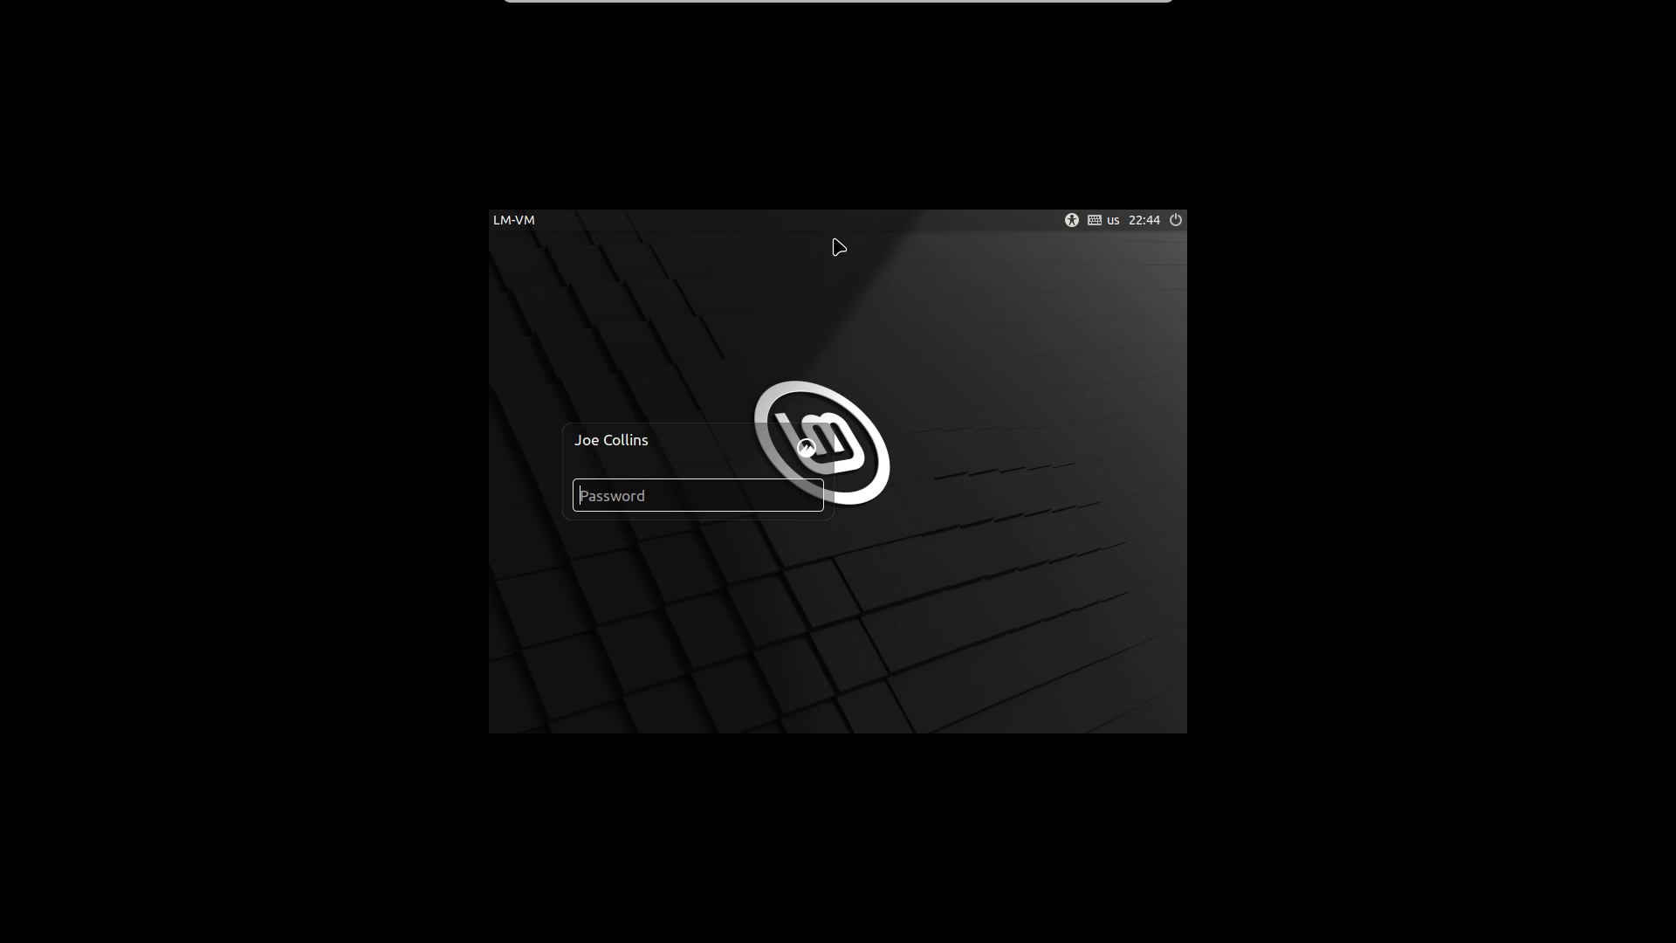
pyautogui.write('••••••••')
pyautogui.press('Return')
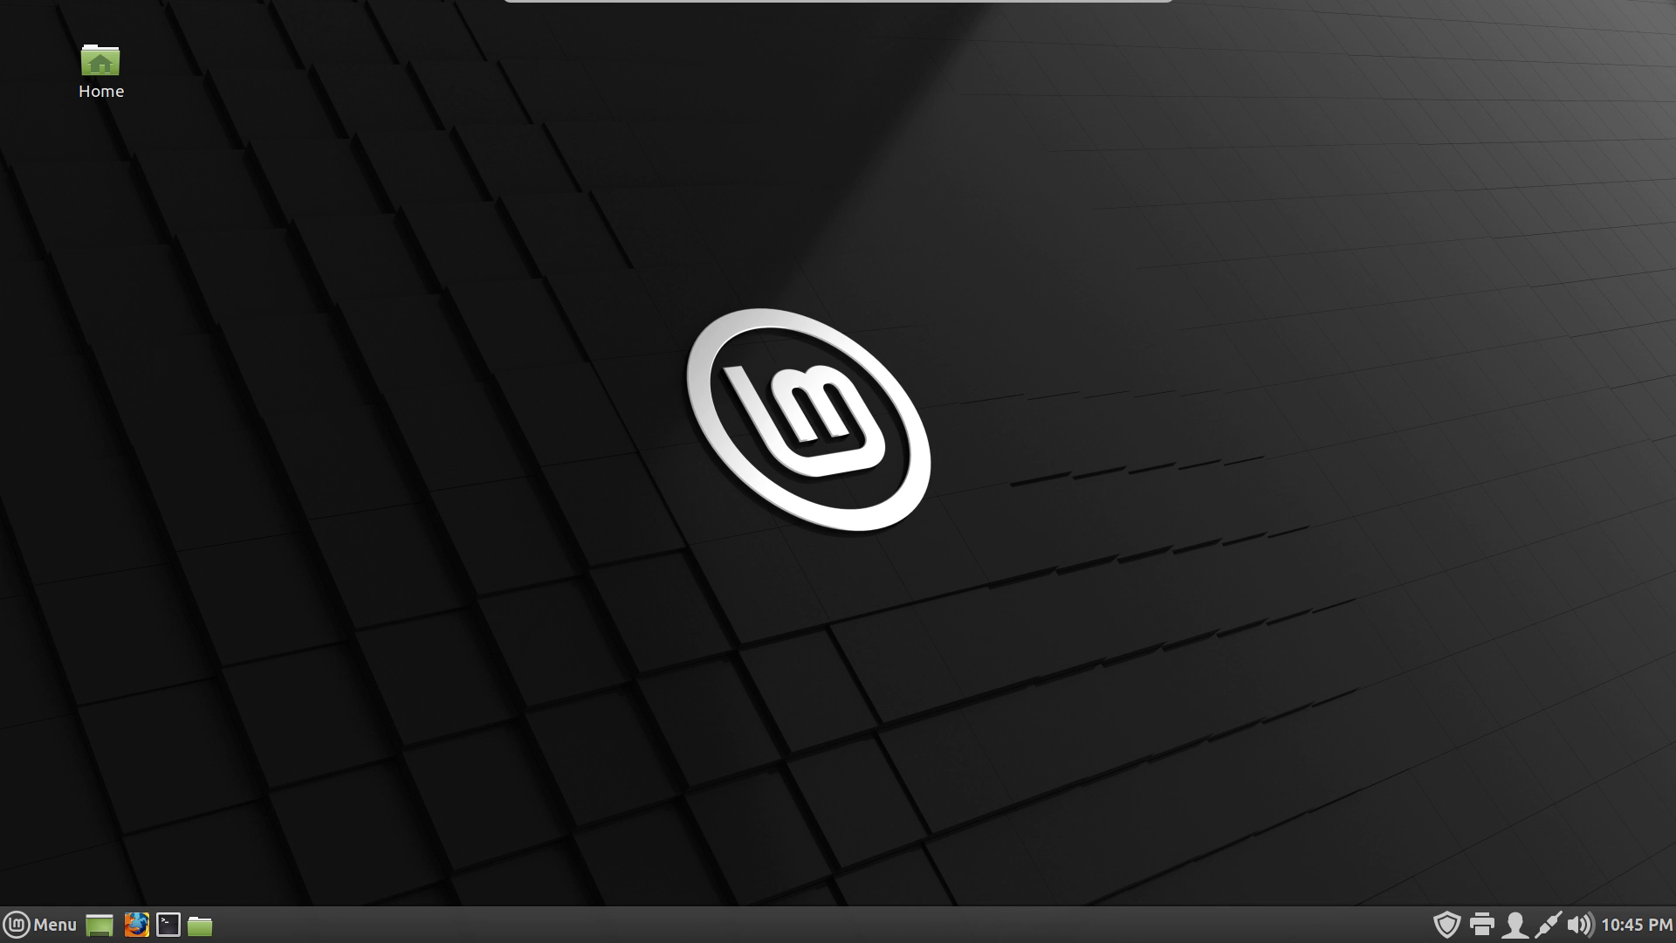
# Reopen the Update Manager, refresh it and start the upgrade to "Linux Mint 21.2 Victoria"
pyautogui.click(1446, 925)
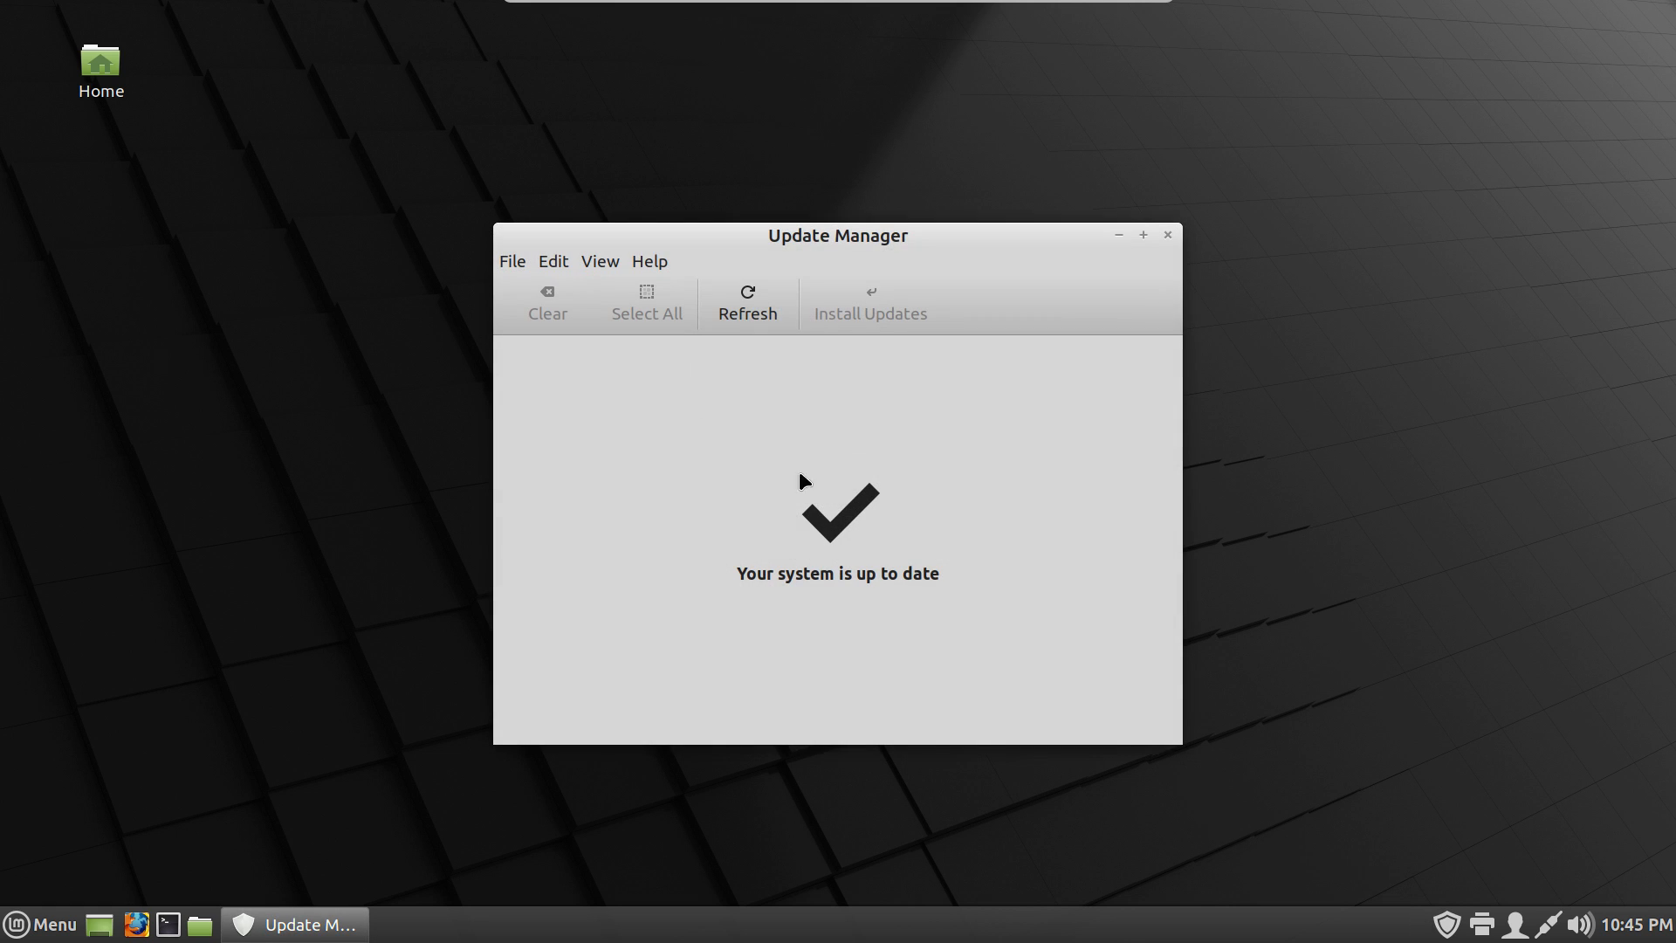
pyautogui.click(753, 310)
pyautogui.click(557, 255)
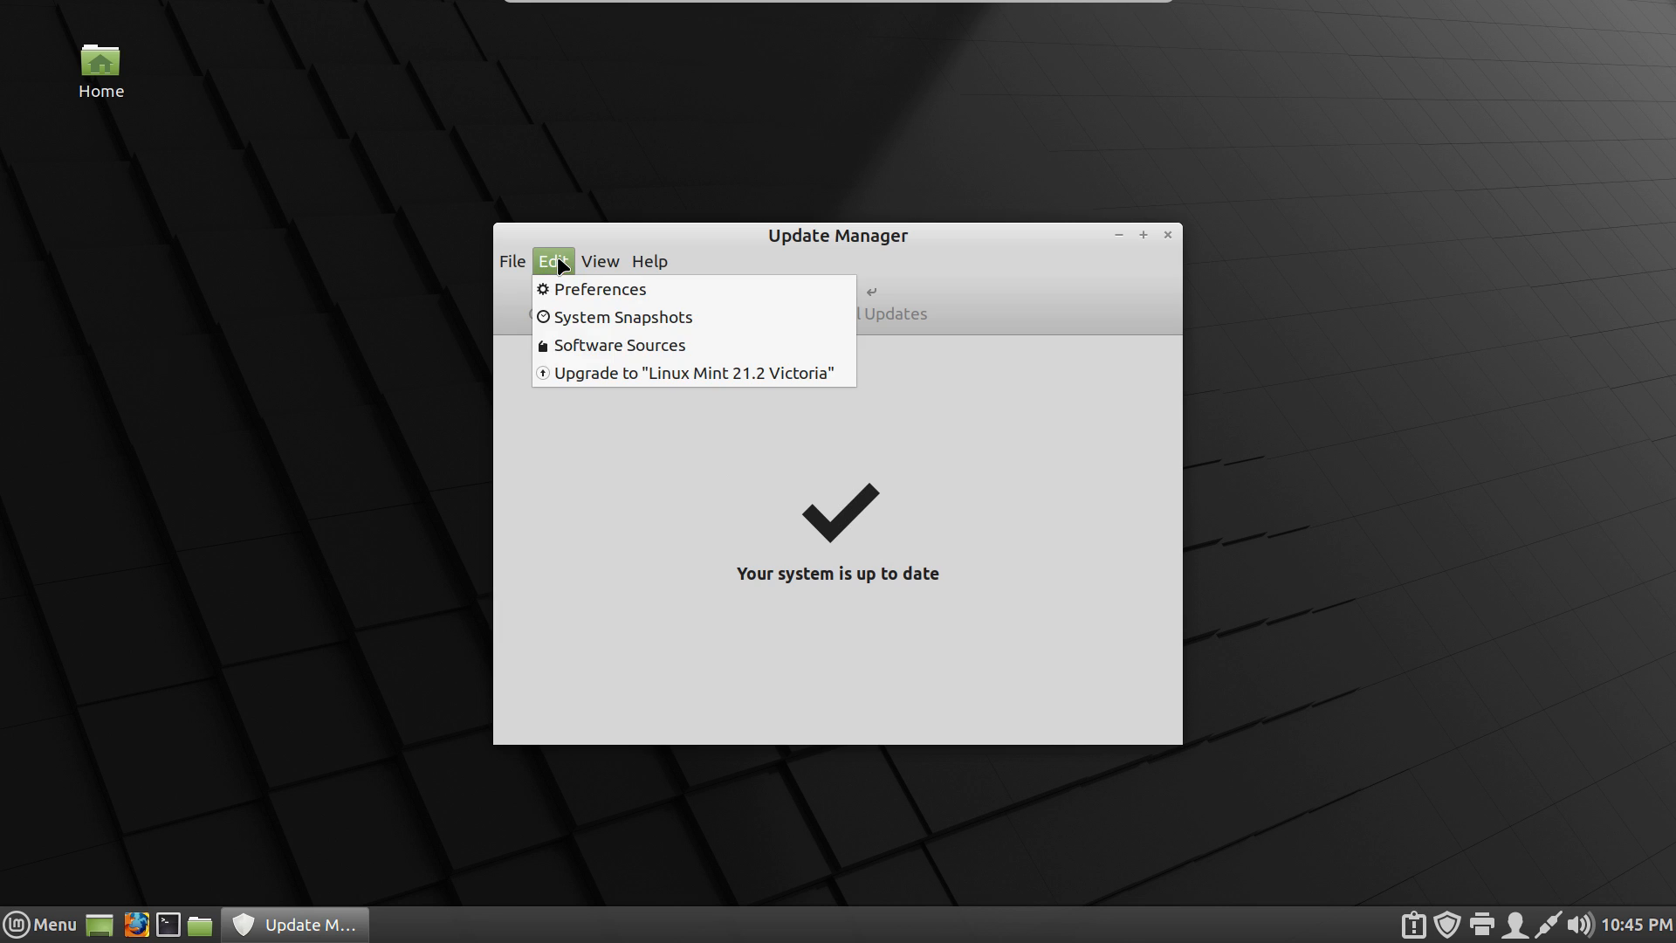
pyautogui.click(778, 375)
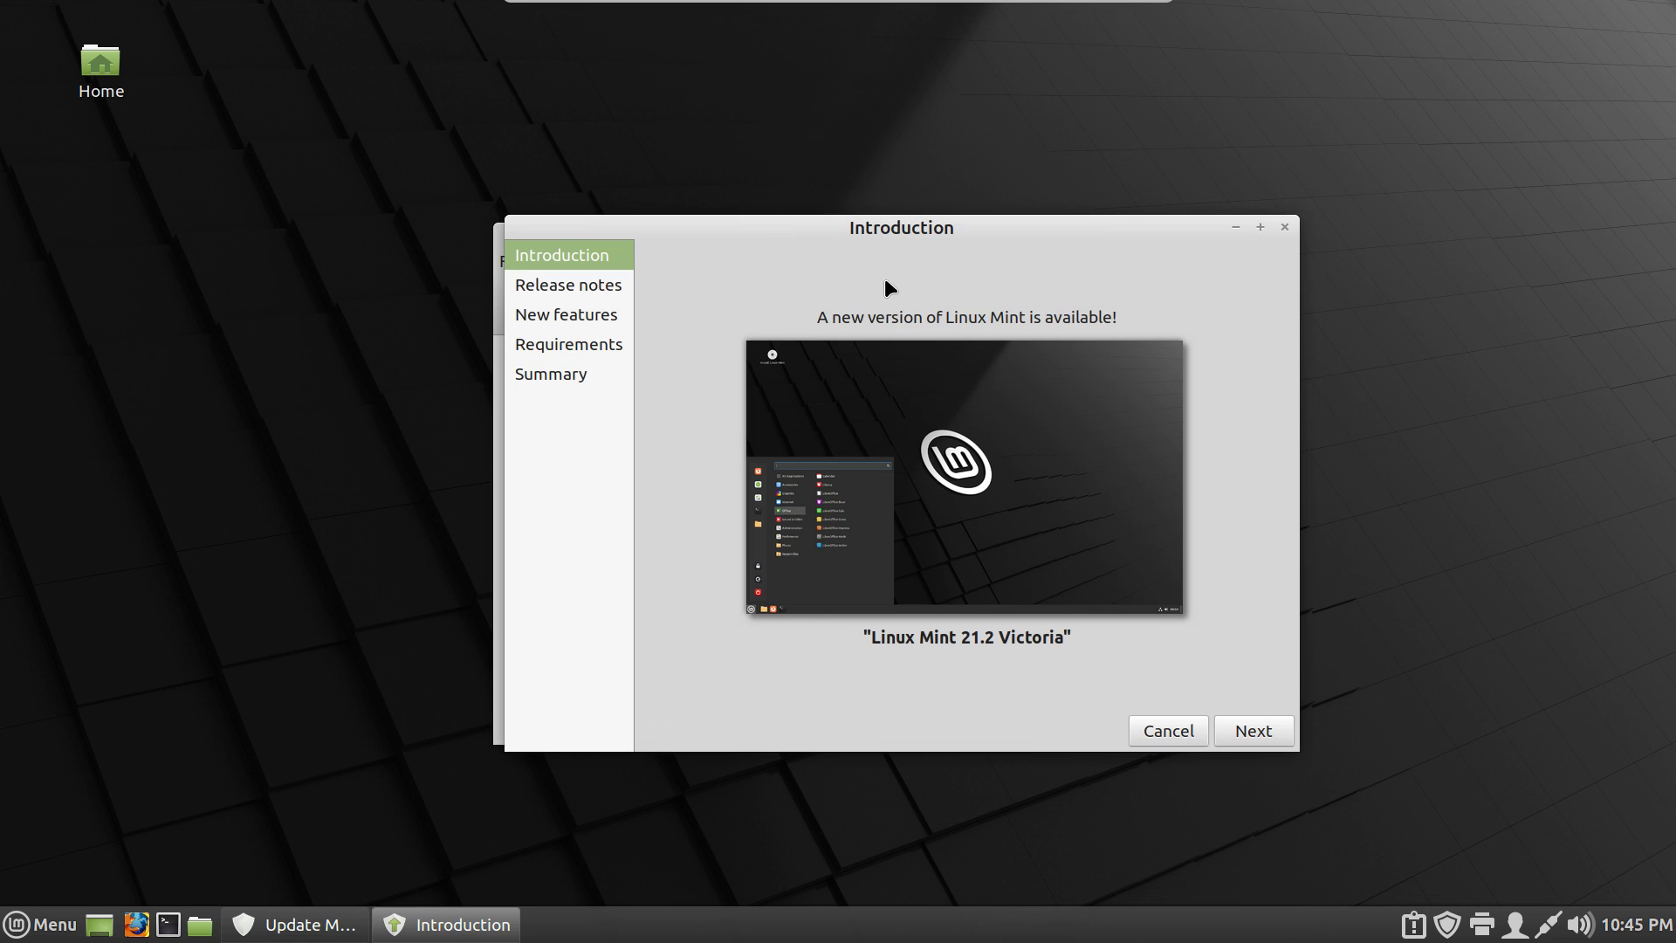
# Advance the upgrade wizard past its introduction, release notes and new features to the Requirements page
pyautogui.click(1258, 739)
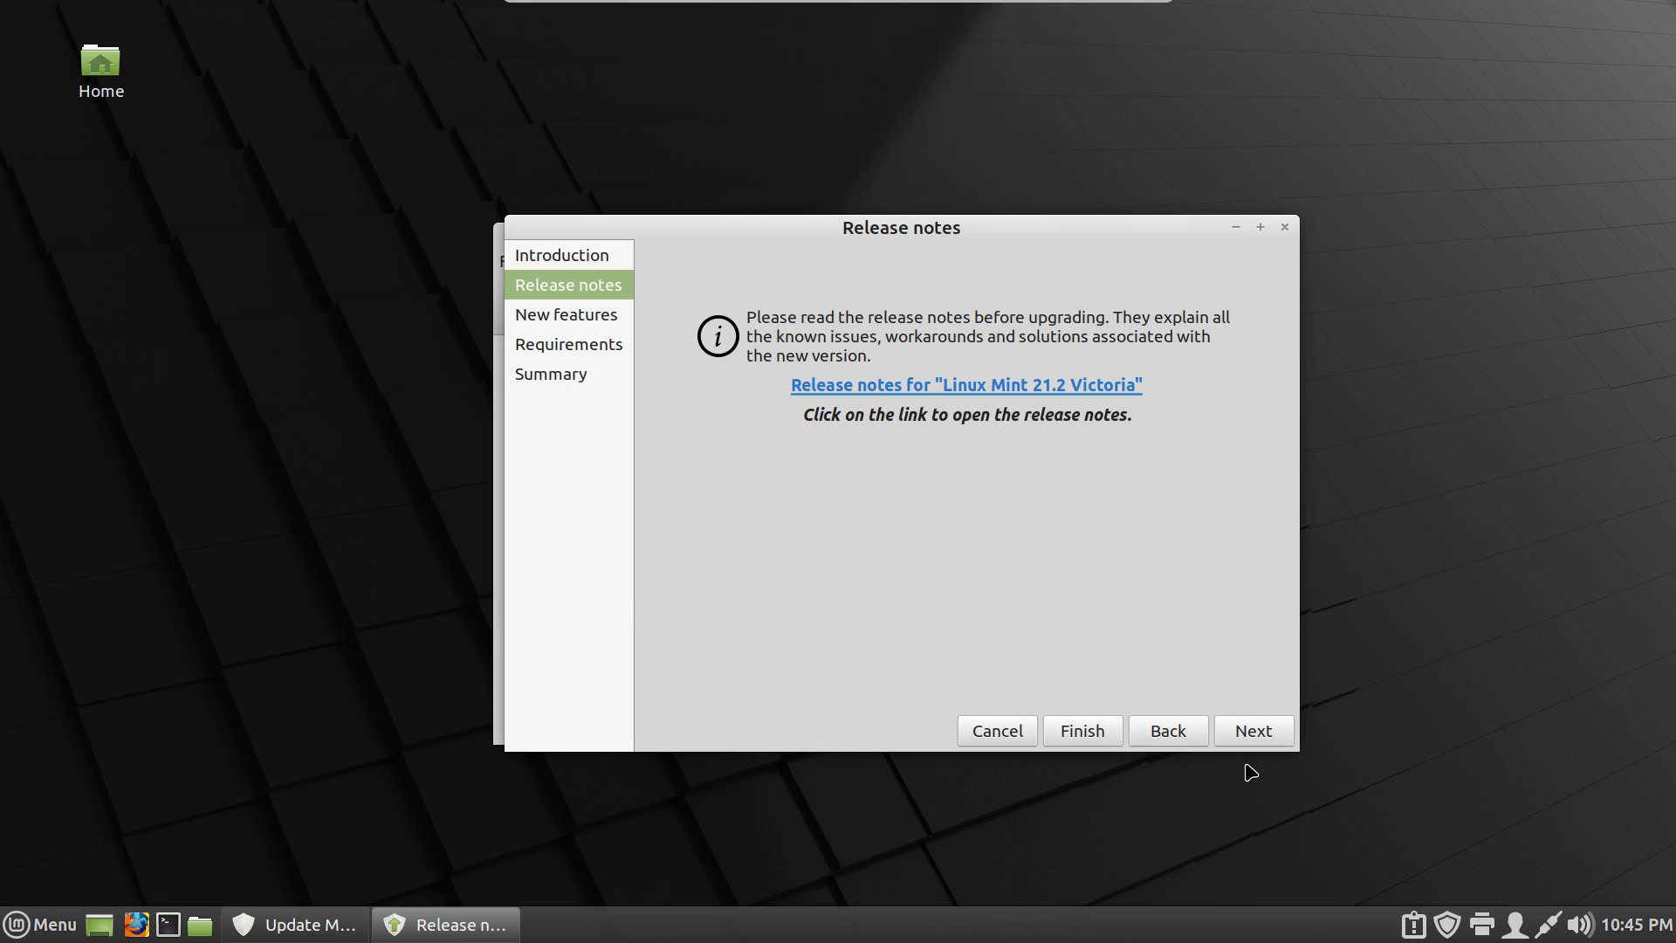
pyautogui.click(1252, 732)
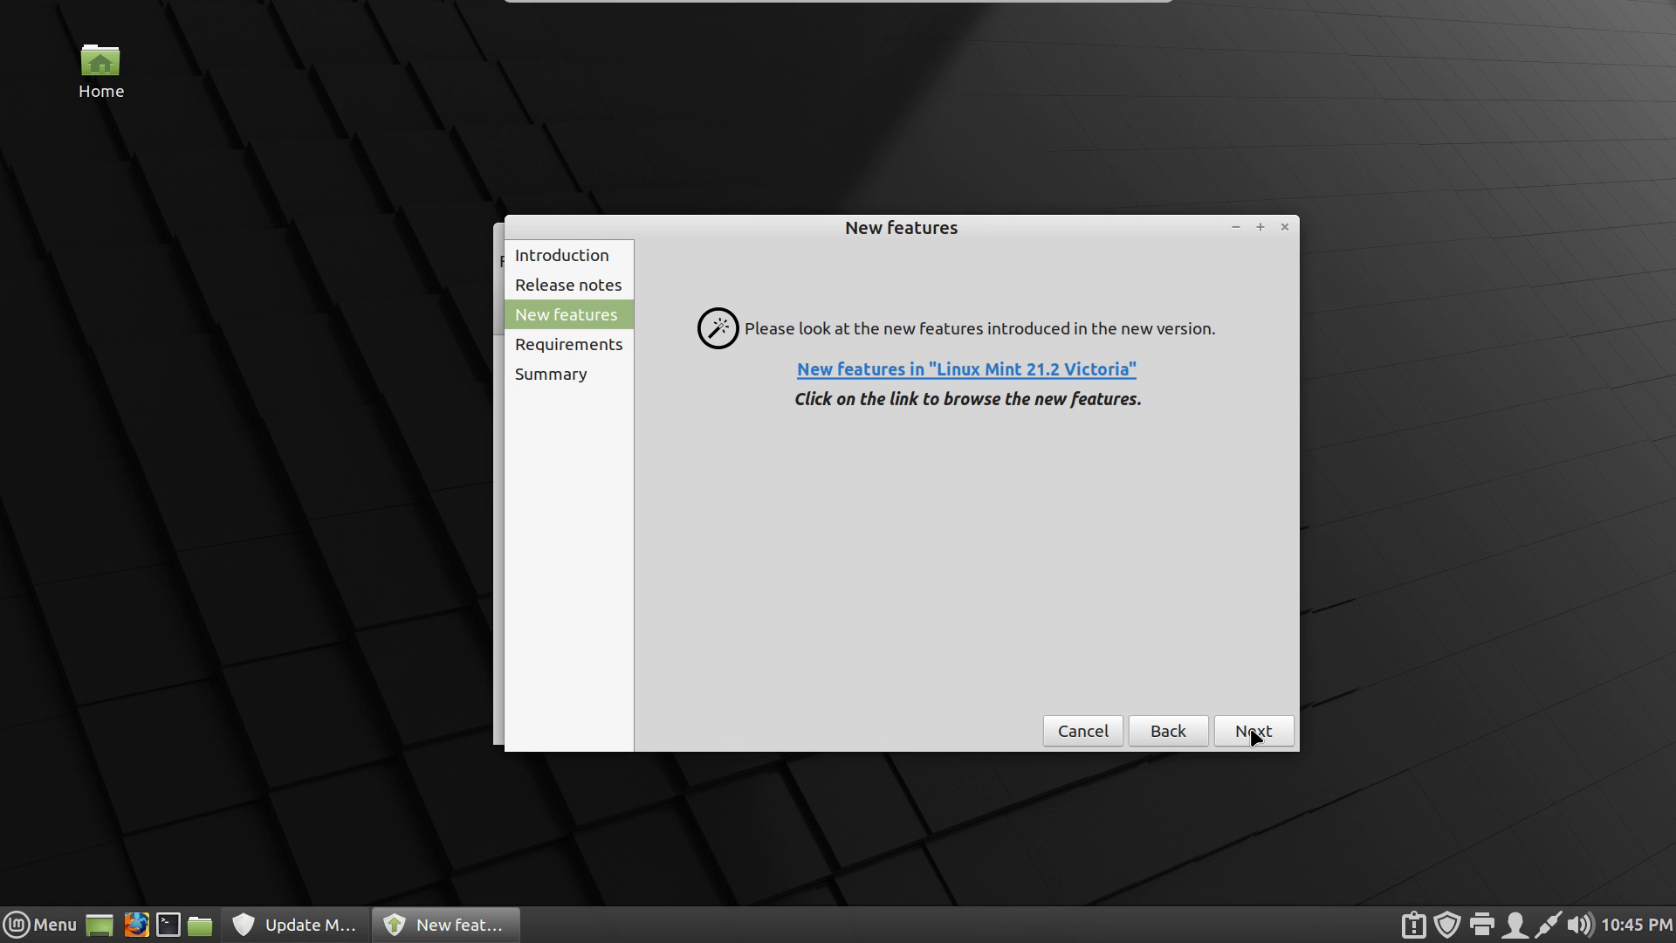
pyautogui.click(1252, 731)
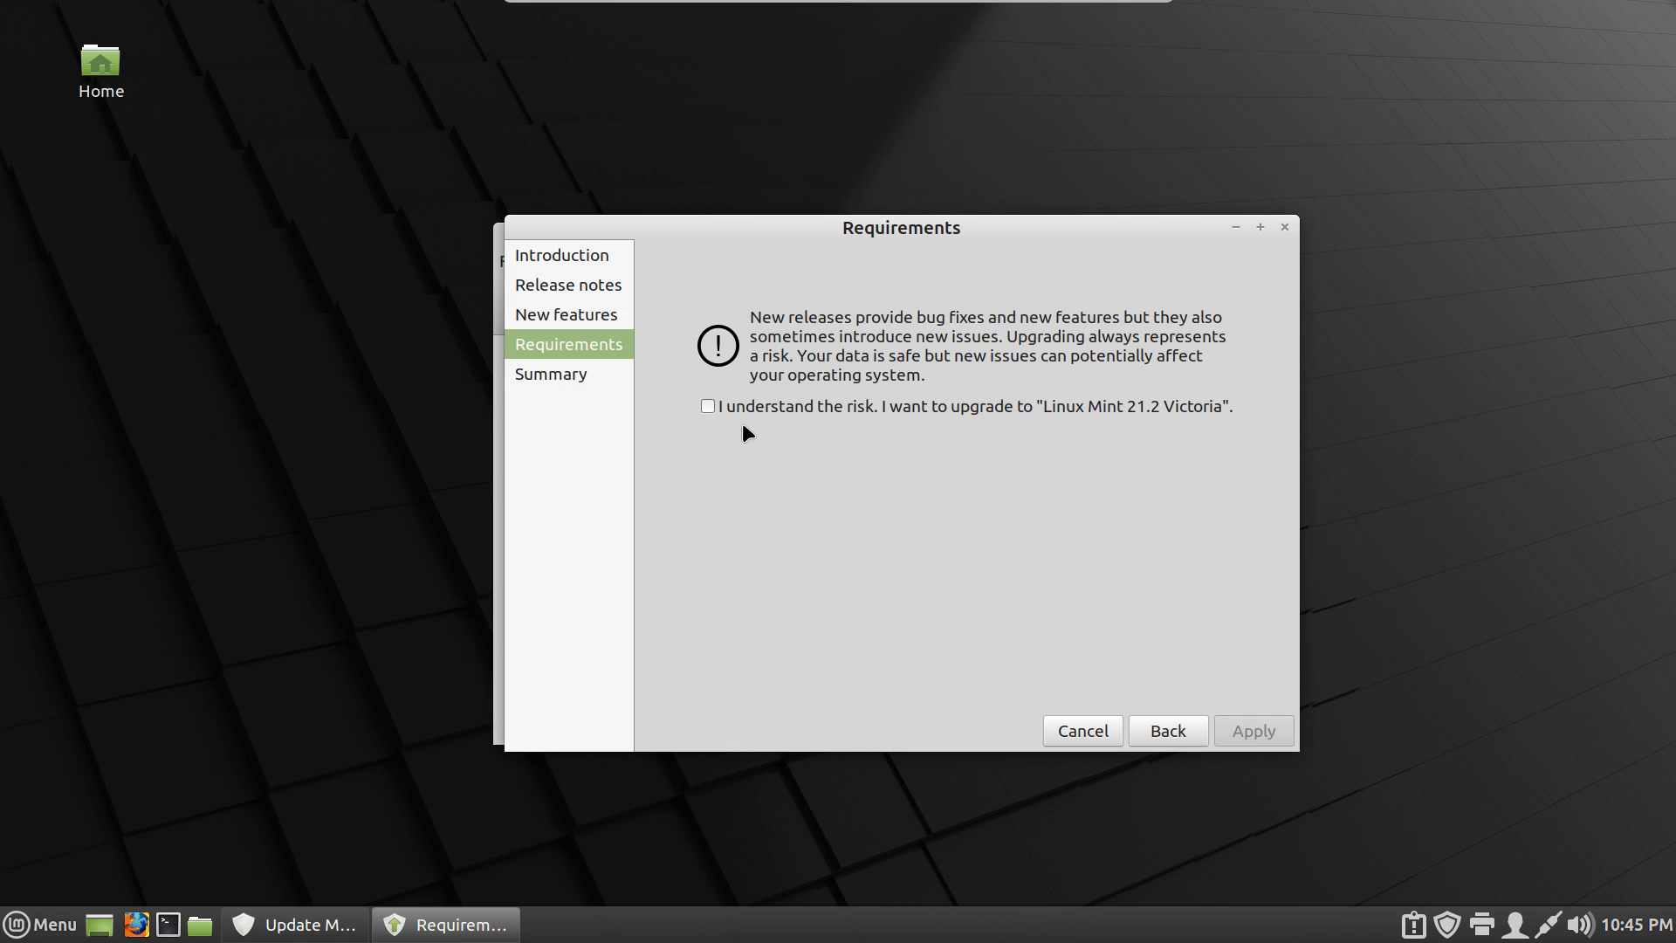
# Accept the upgrade risk, apply the upgrade to "Linux Mint 21.2 Victoria" and authenticate with the account password
pyautogui.click(709, 406)
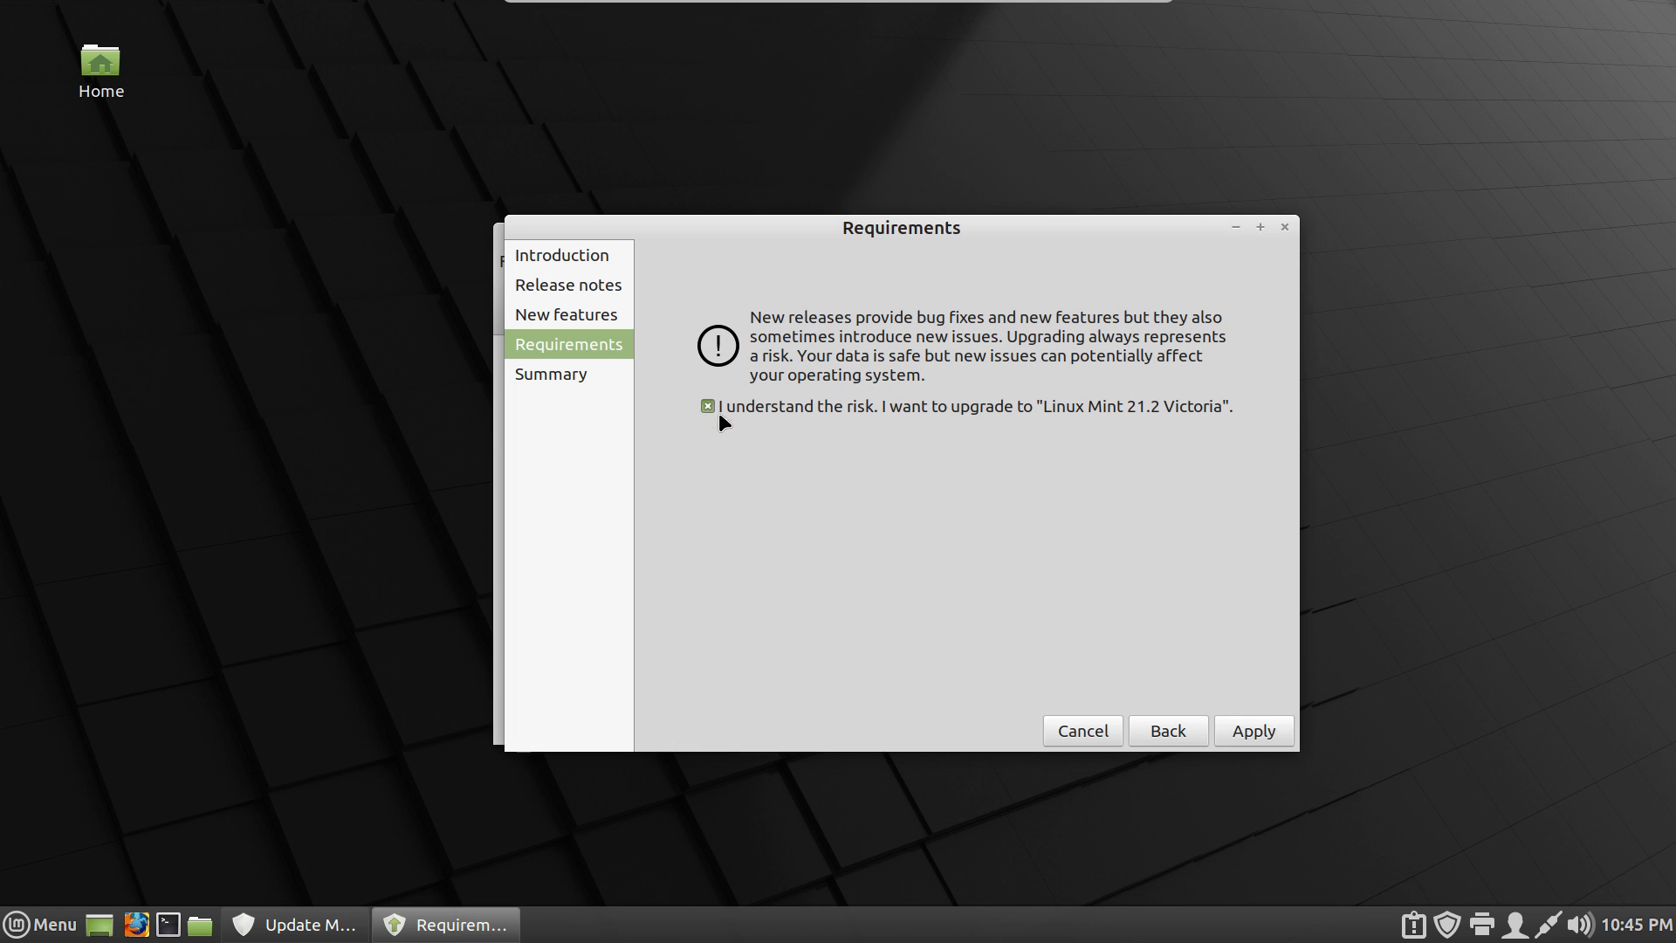
pyautogui.click(708, 407)
pyautogui.click(708, 407)
pyautogui.click(1253, 731)
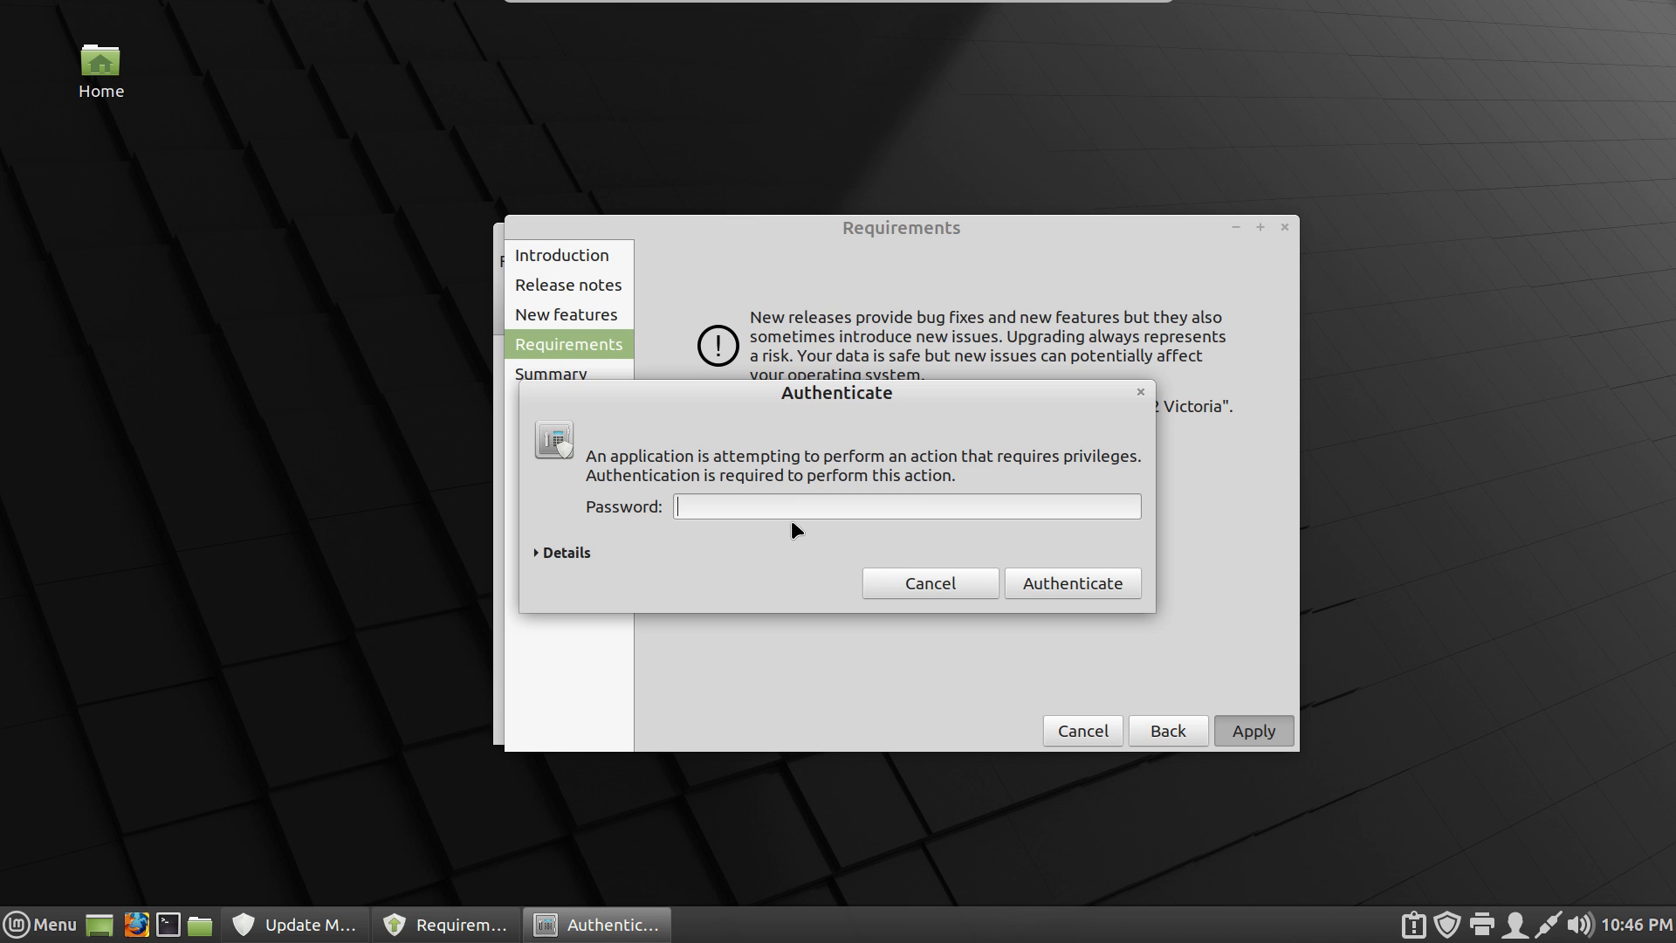
pyautogui.write('•••••••')
pyautogui.press('Return')
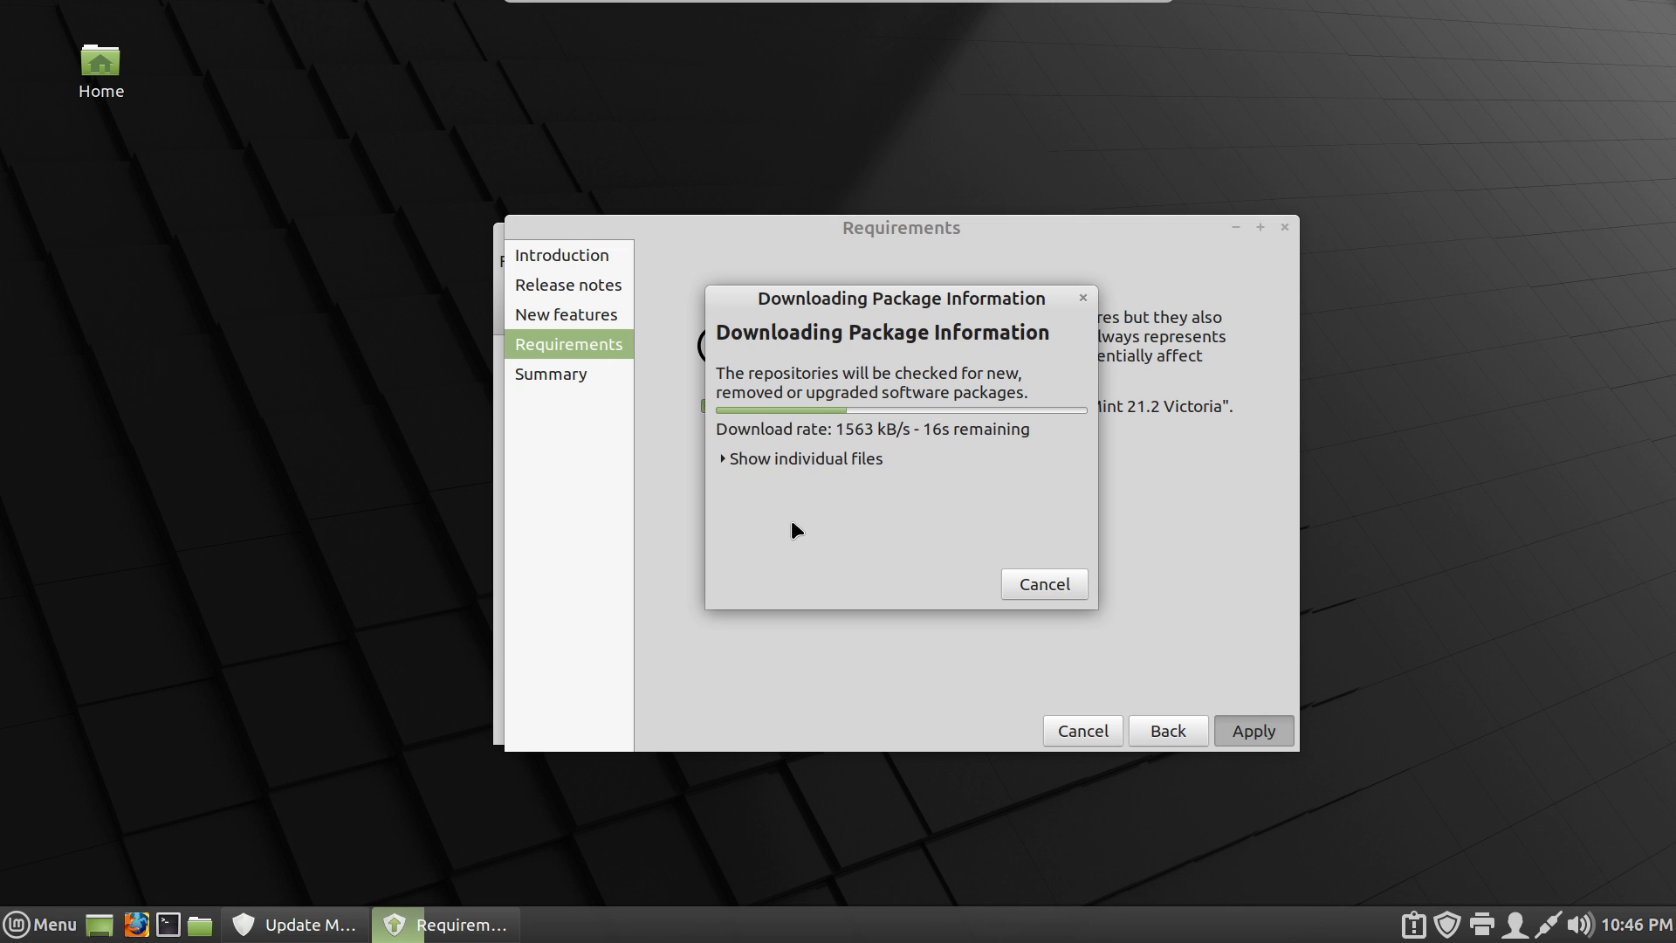
# Show the individual files for the package information and package downloads, and the details while the upgrade's software is being installed
pyautogui.click(790, 460)
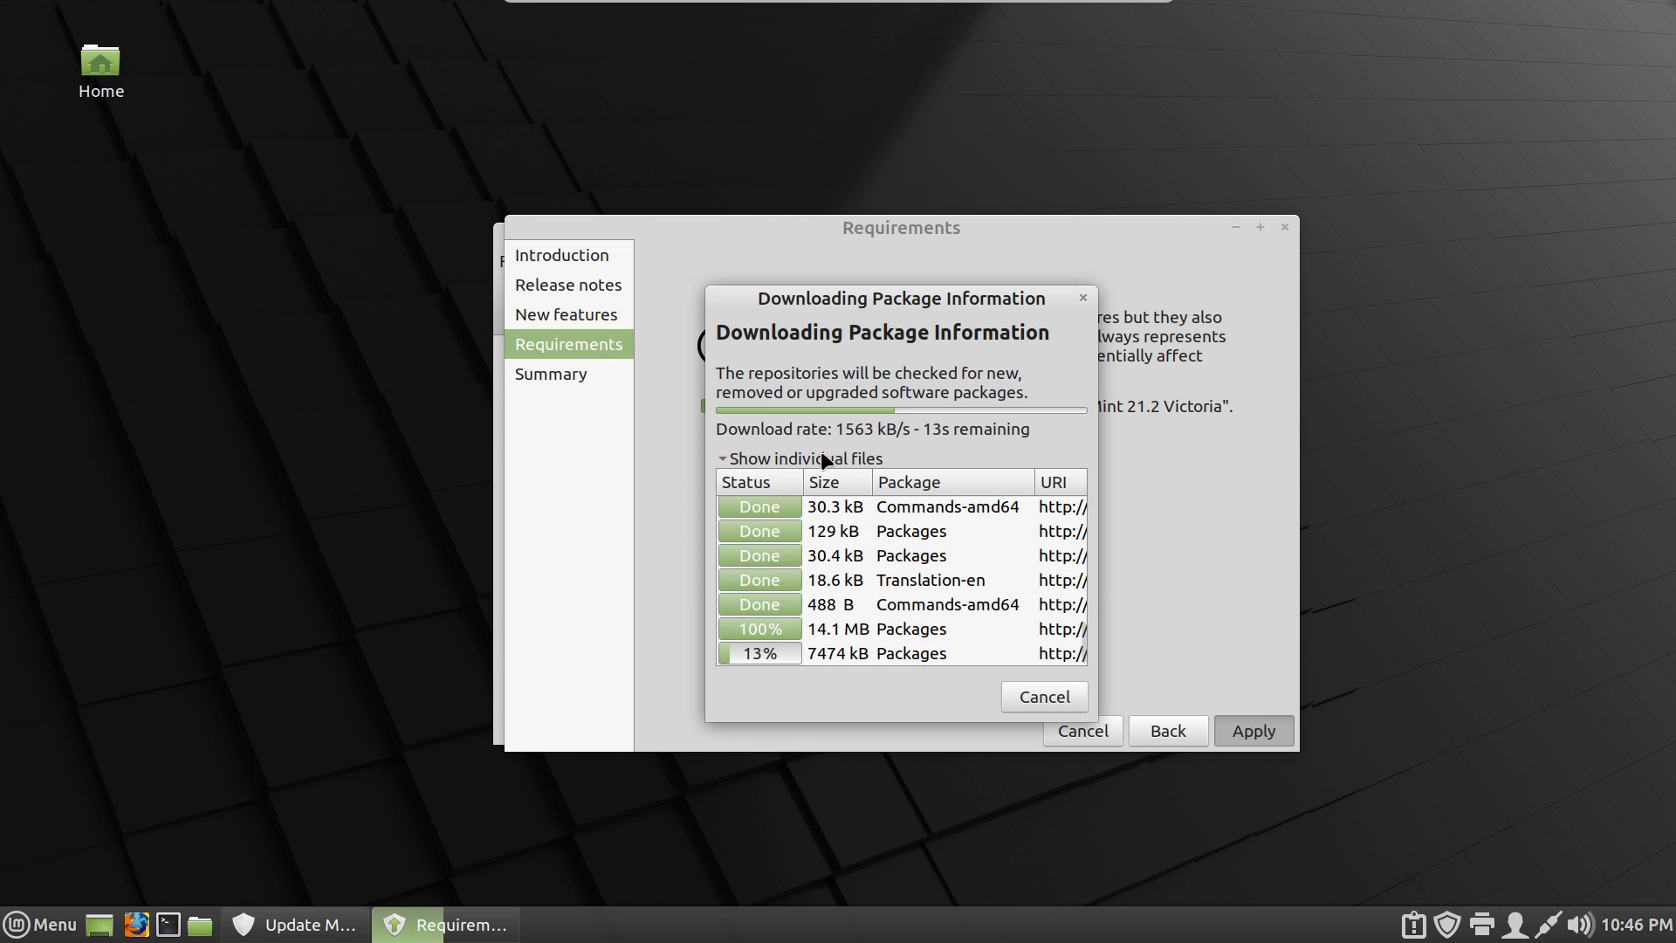
pyautogui.moveTo(884, 302); pyautogui.dragTo(756, 108)
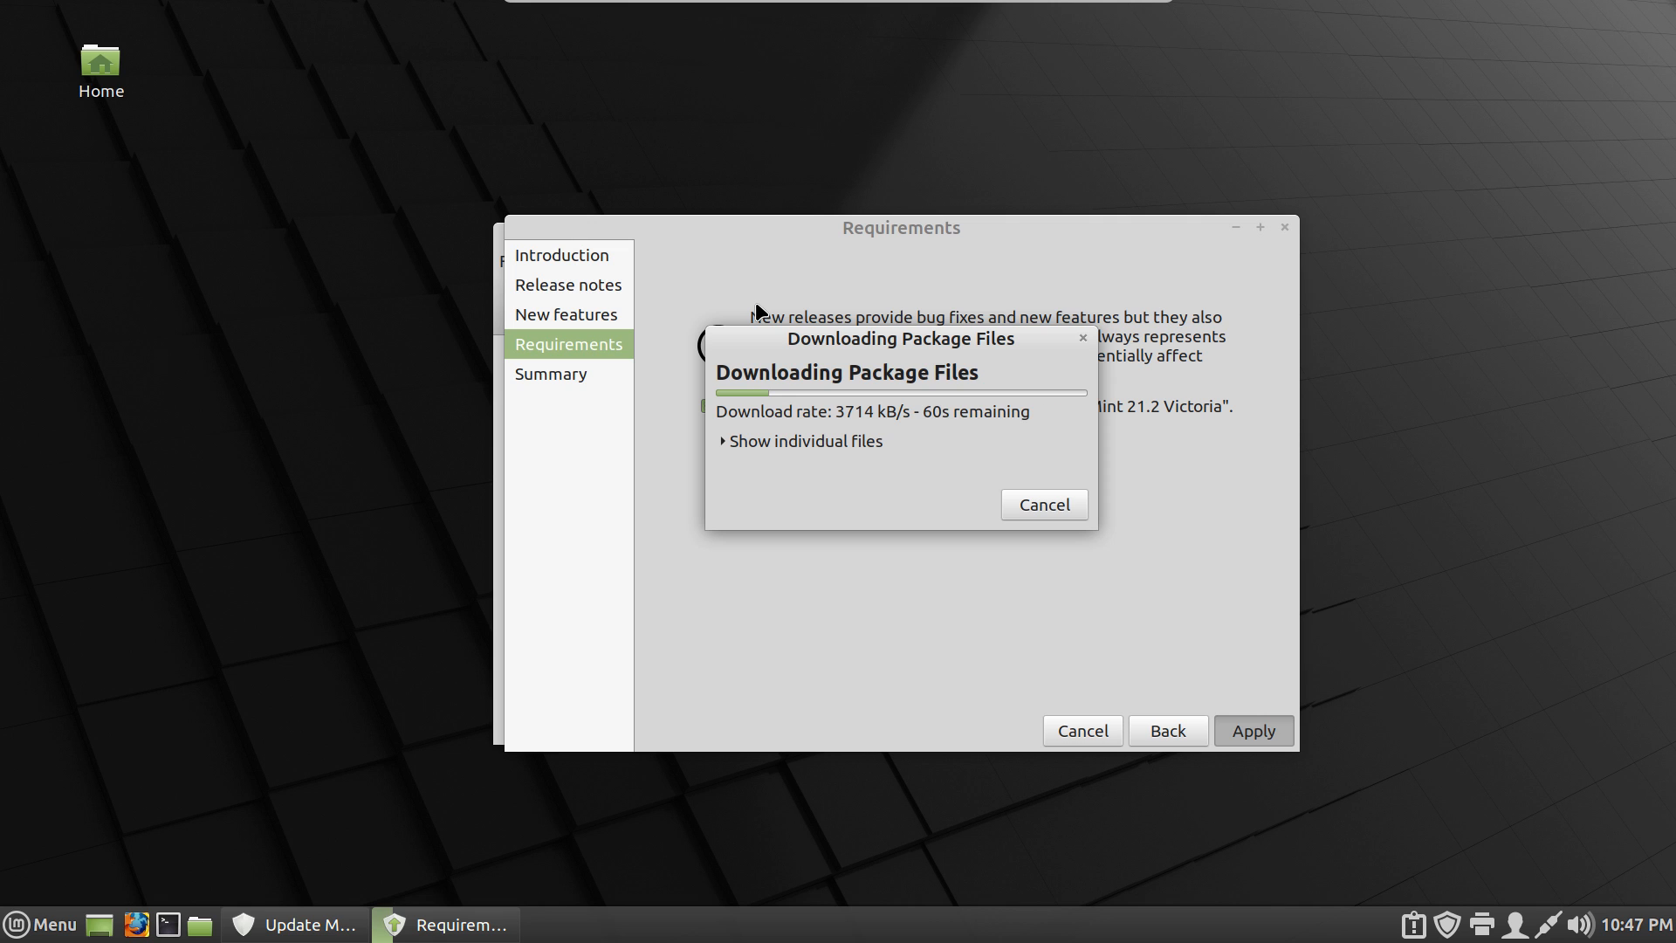
pyautogui.click(793, 441)
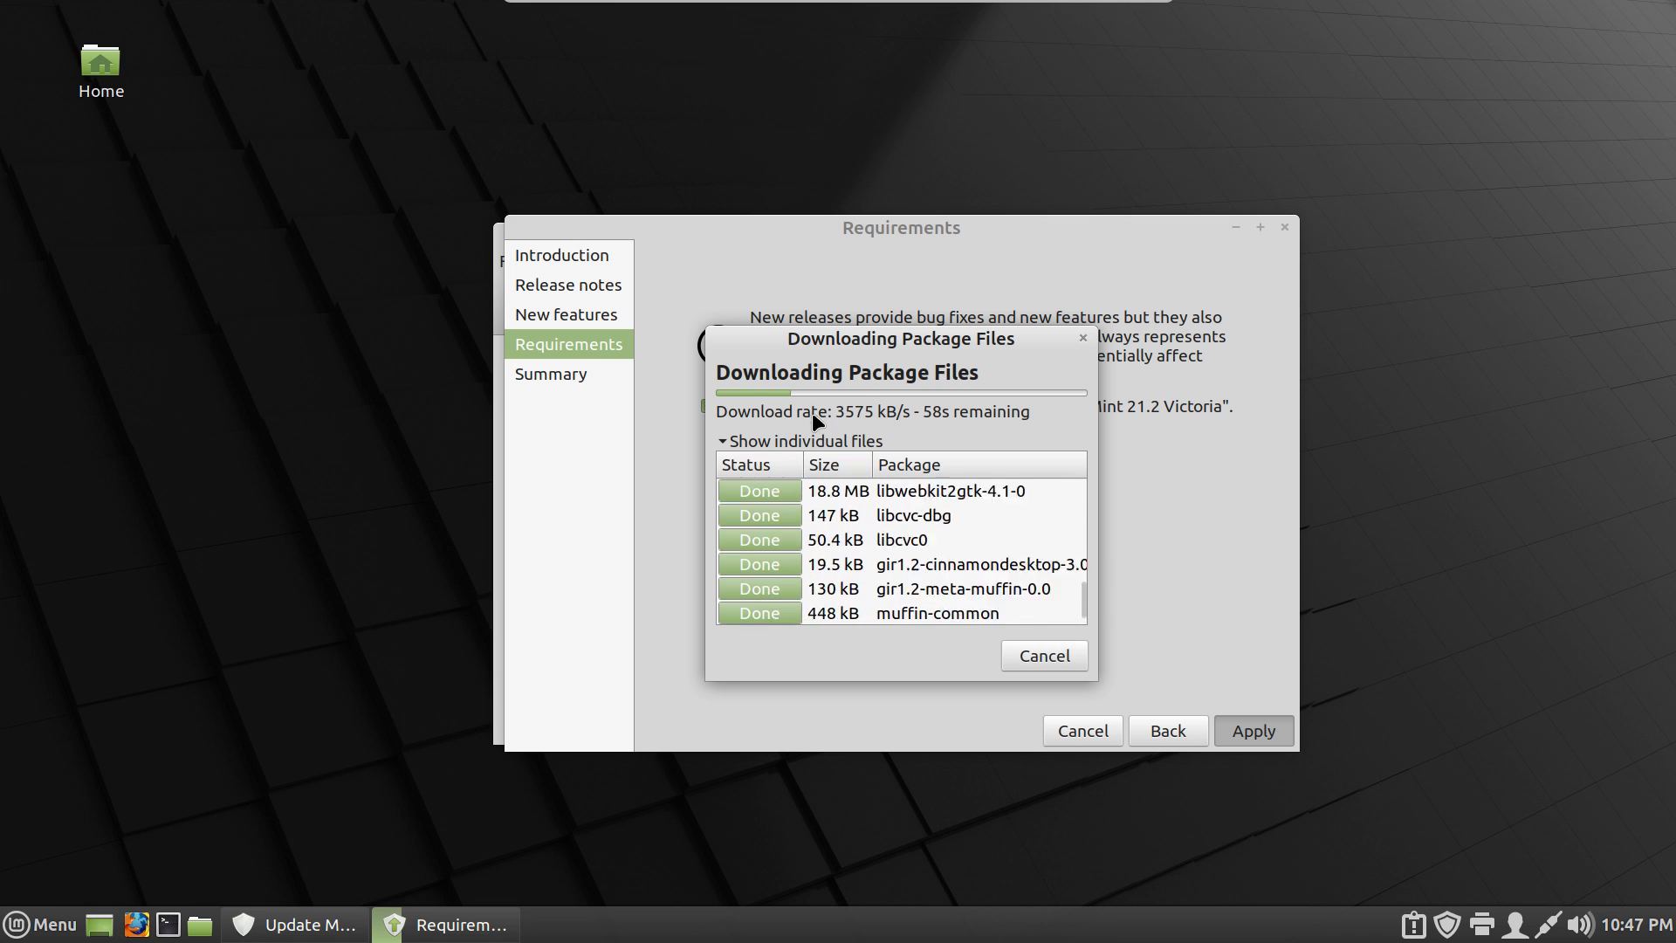
pyautogui.moveTo(846, 337); pyautogui.dragTo(789, 245)
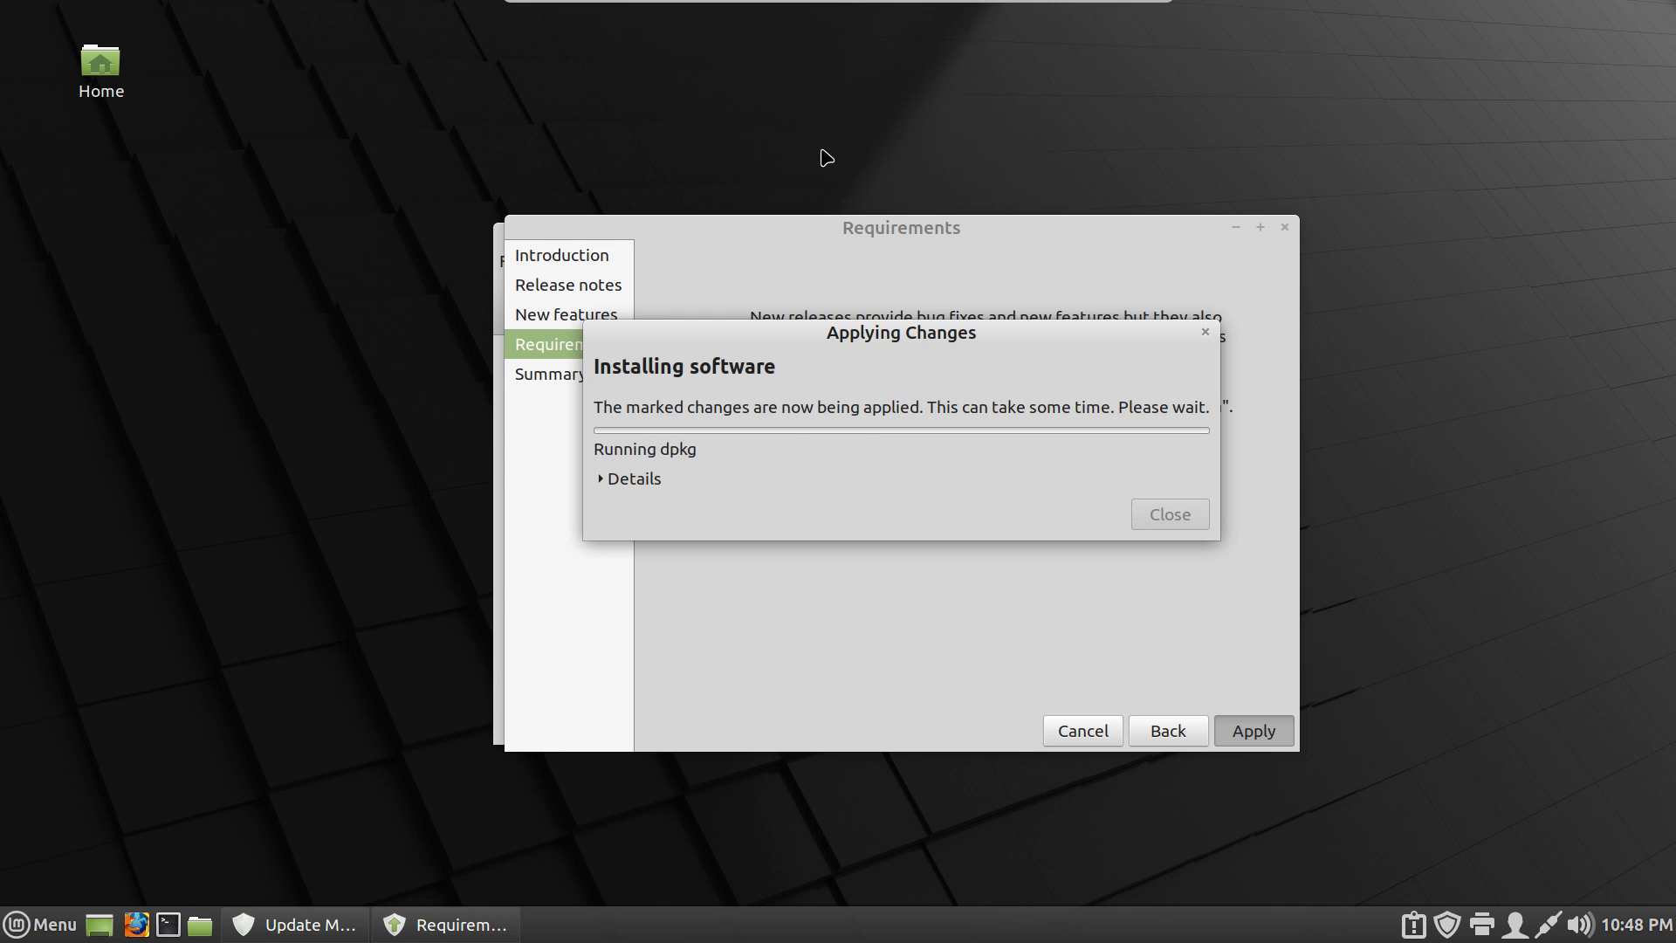
pyautogui.click(635, 479)
pyautogui.moveTo(808, 330); pyautogui.dragTo(703, 134)
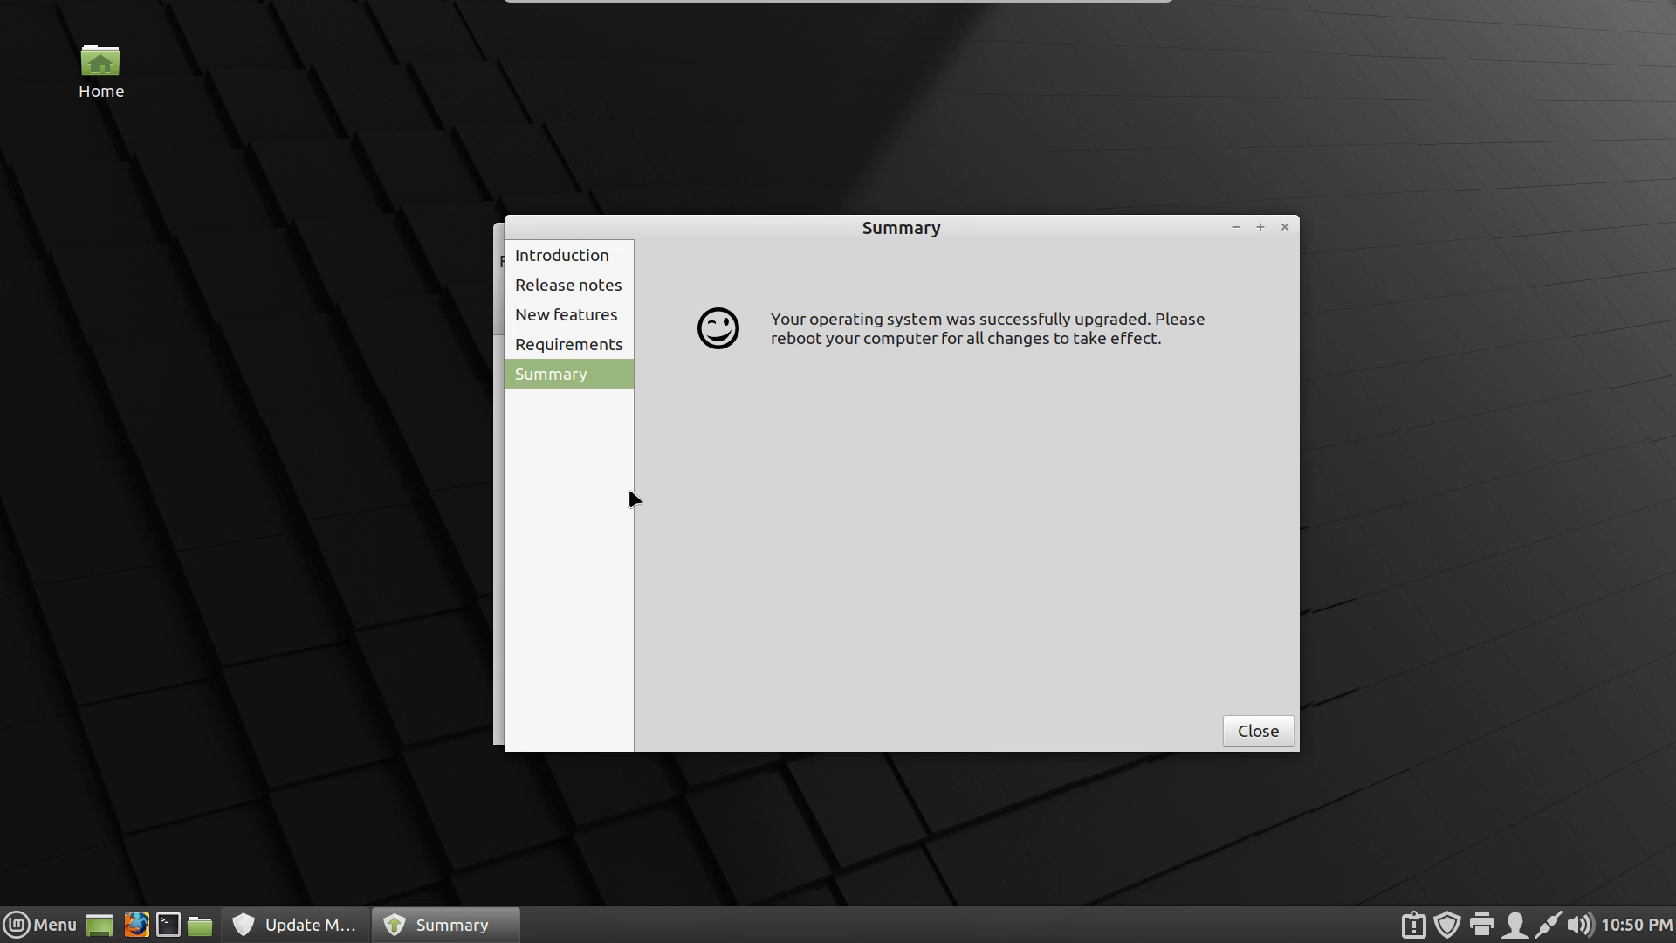
# Close the upgrade wizard's Summary page and restart the virtual machine
pyautogui.click(1258, 732)
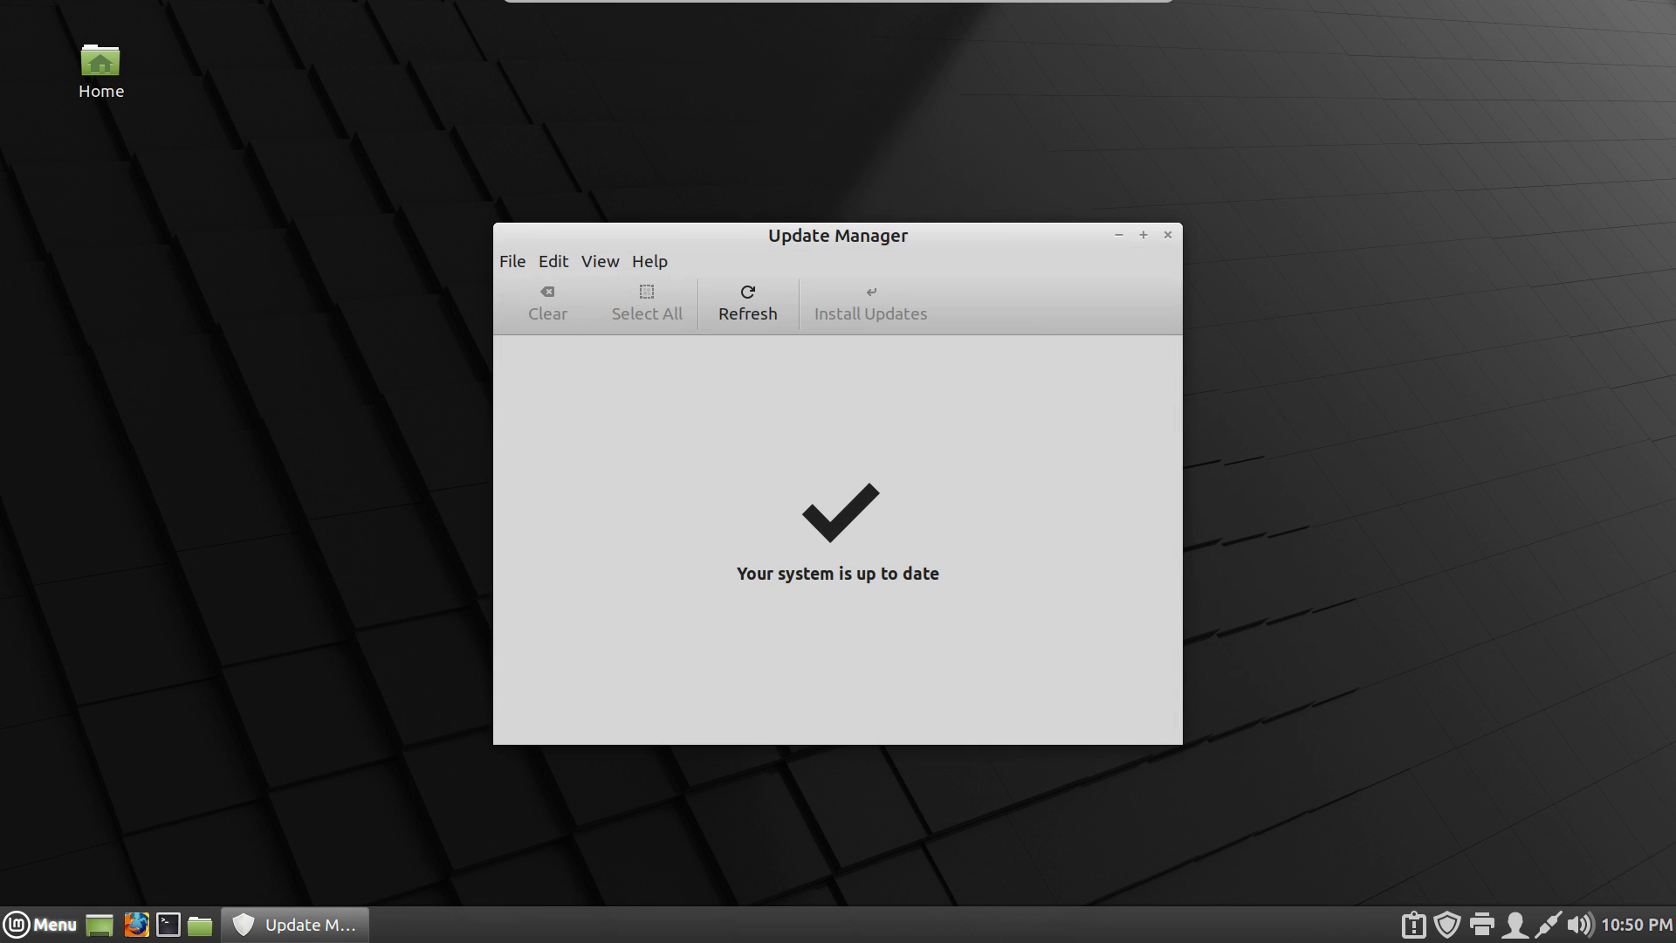
pyautogui.click(18, 931)
pyautogui.click(30, 878)
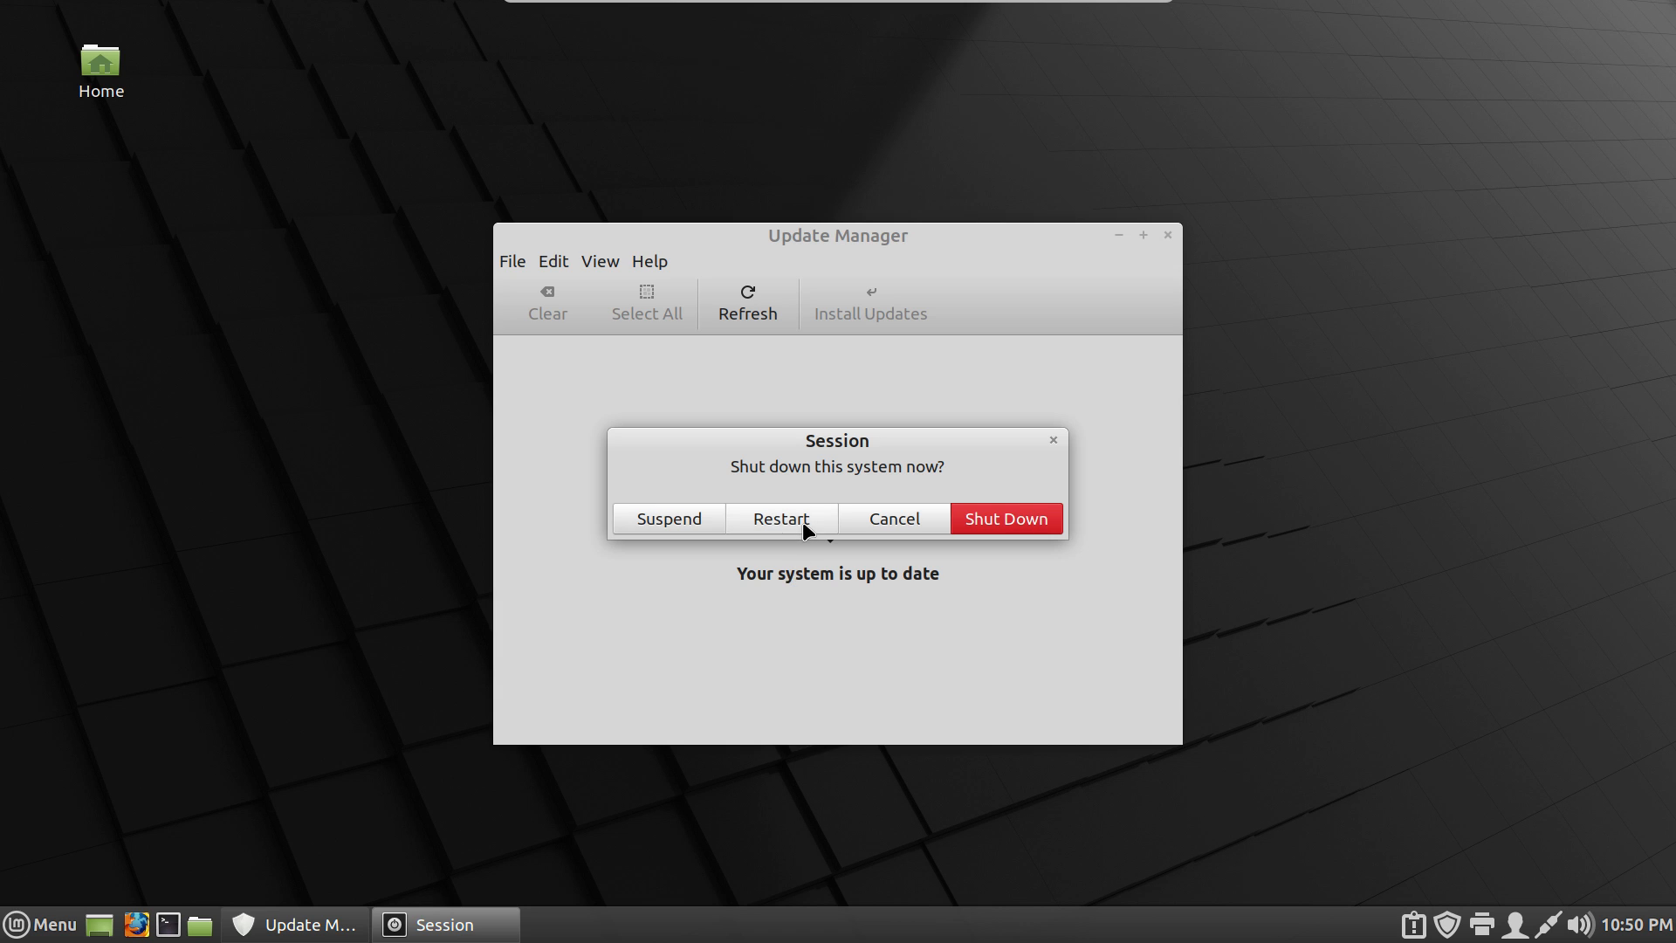
pyautogui.click(803, 521)
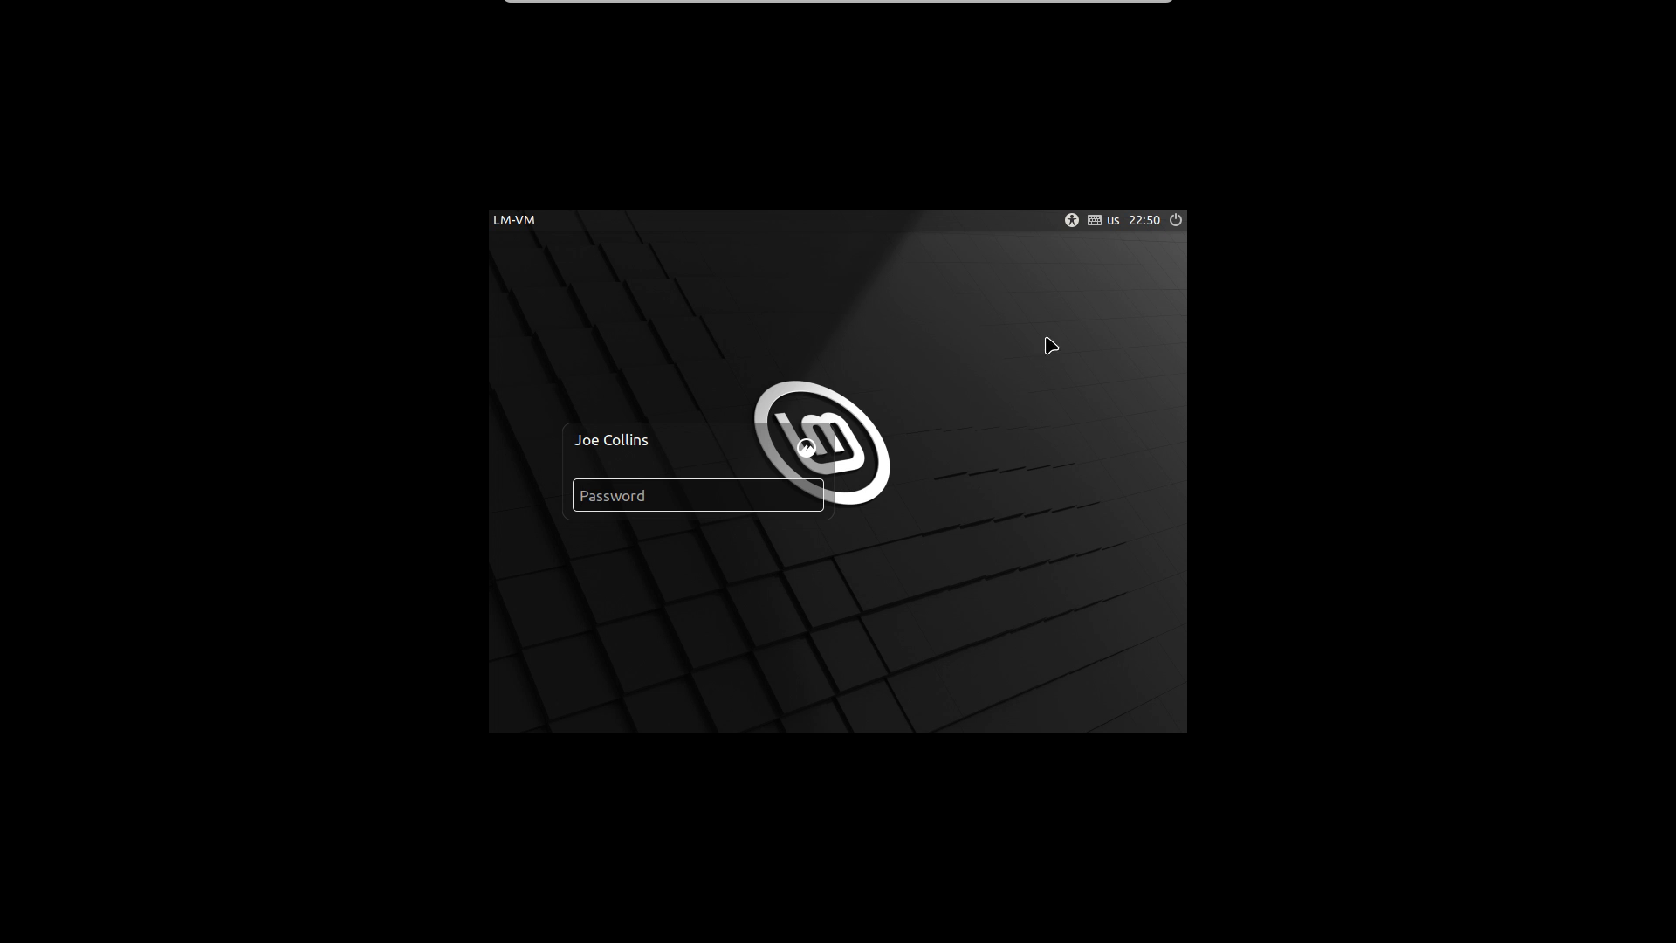
# Look through the keyboard layouts offered on the login screen and log in with the account password
pyautogui.click(1094, 223)
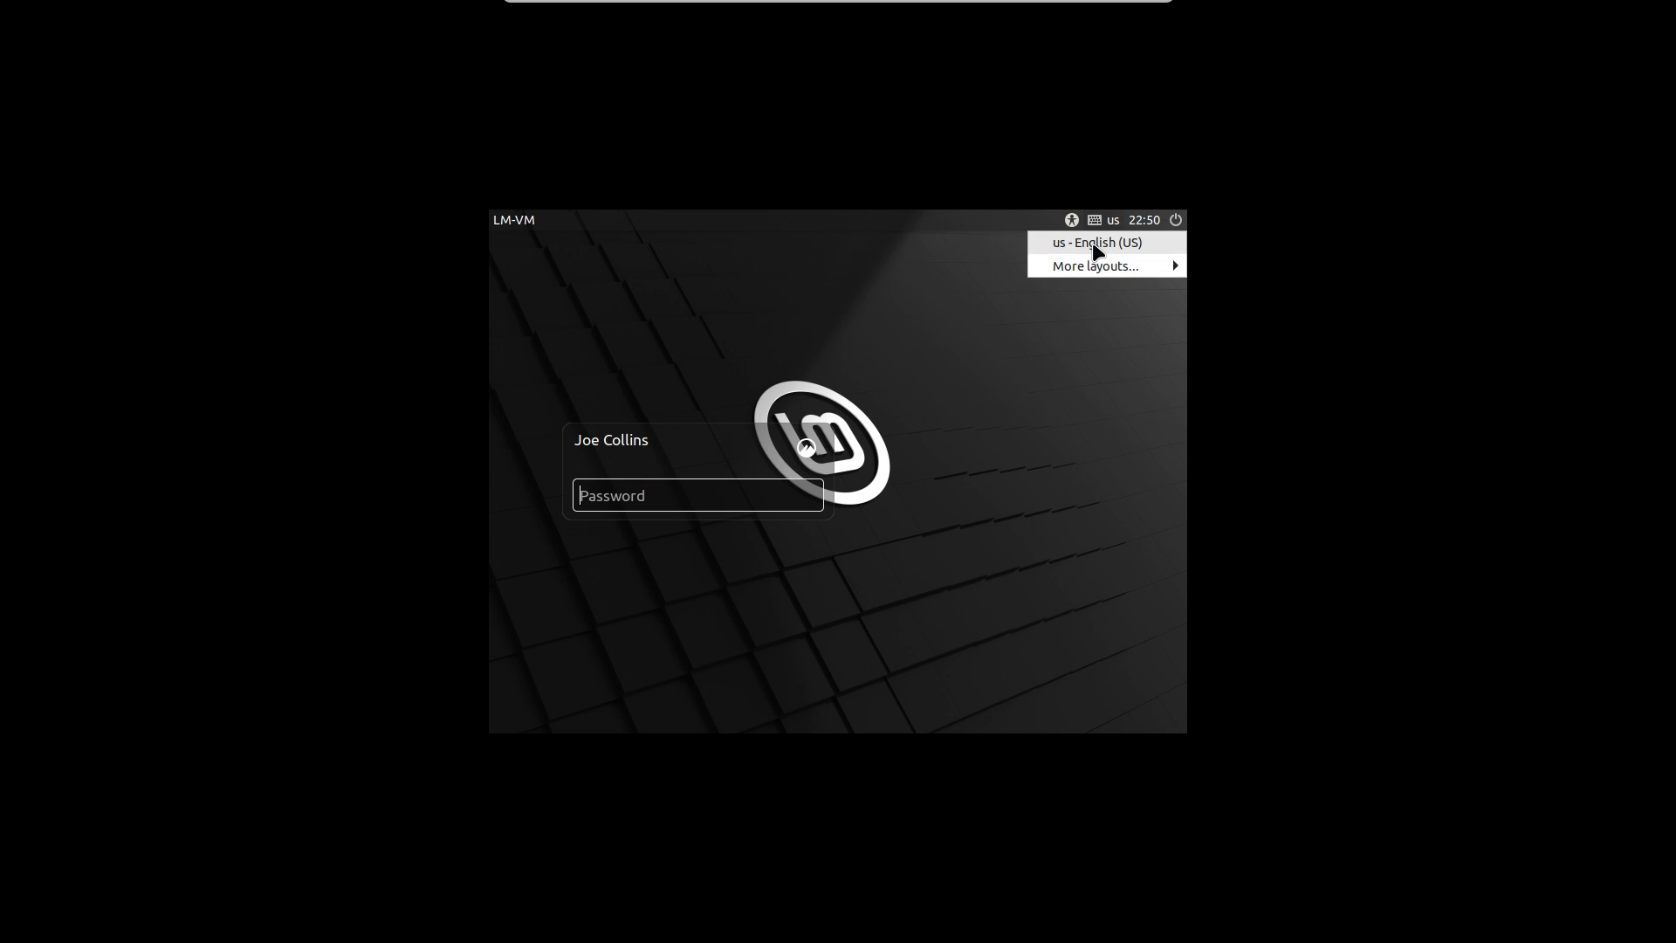
pyautogui.moveTo(1088, 270)
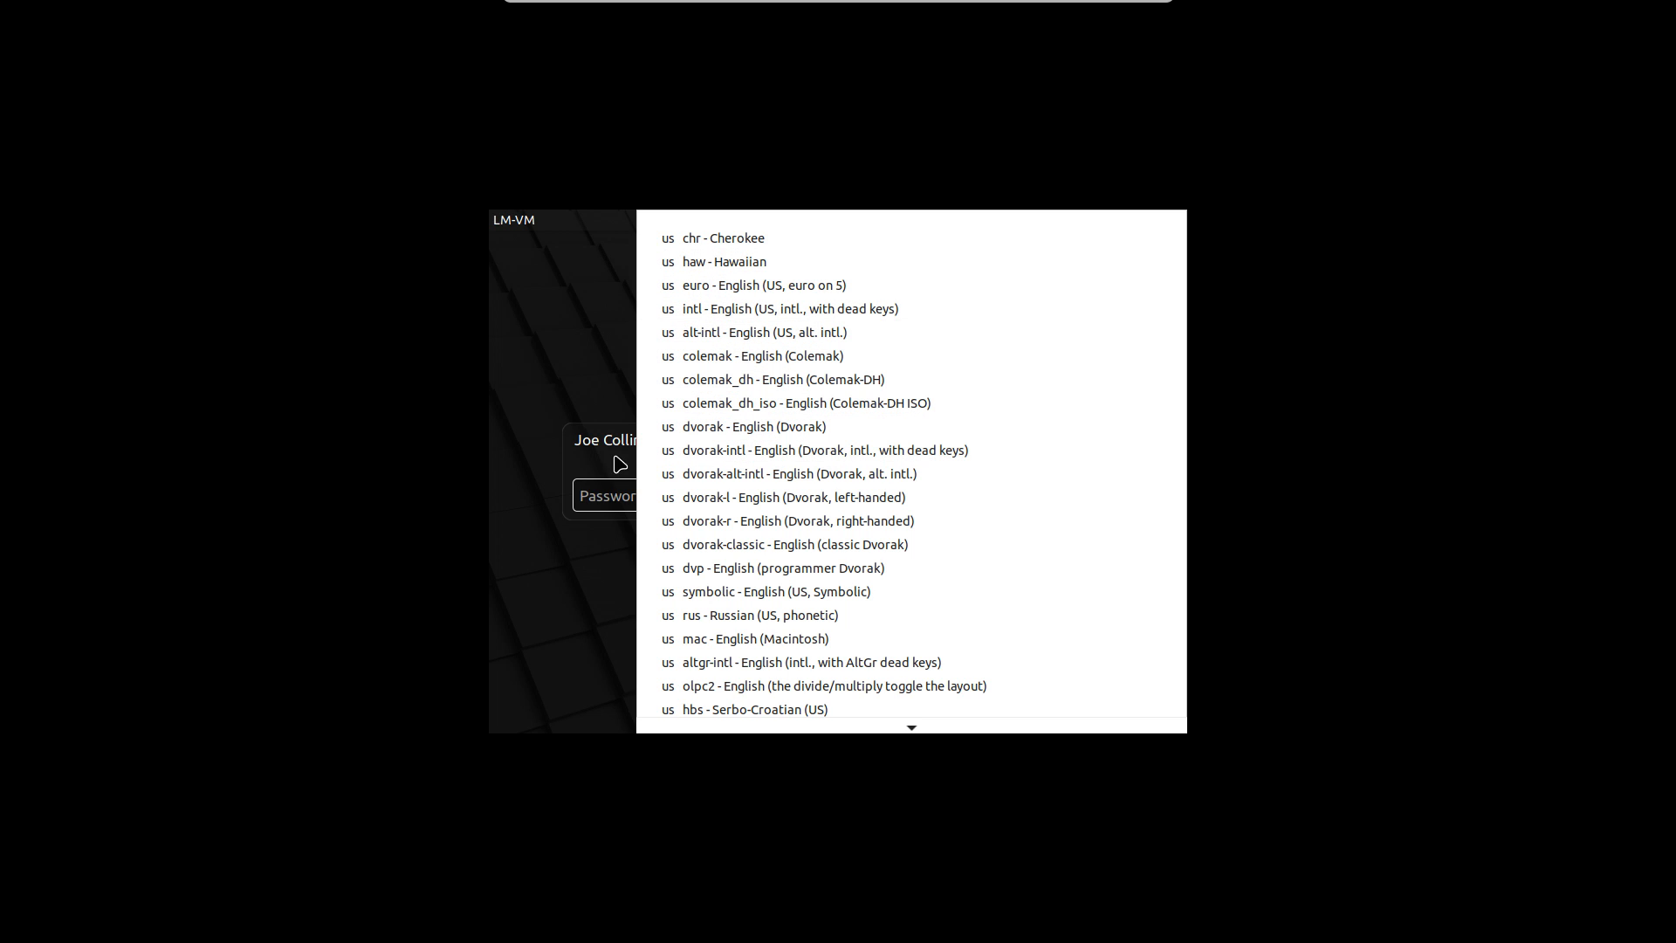
pyautogui.click(579, 314)
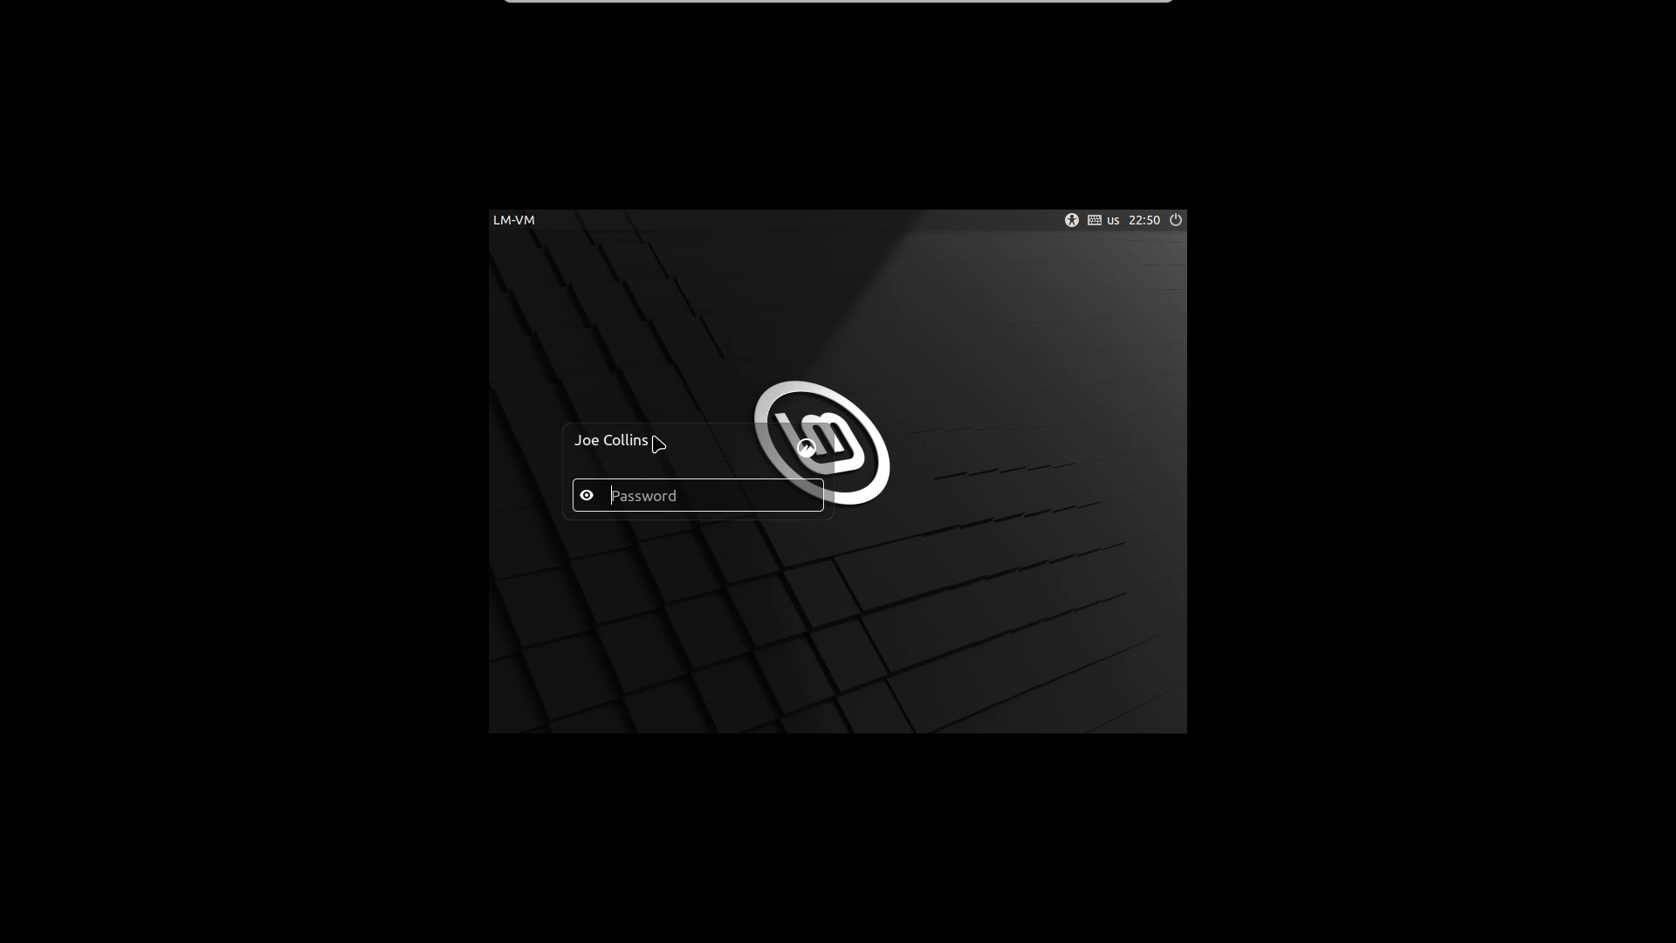
pyautogui.write('********')
pyautogui.press('Return')
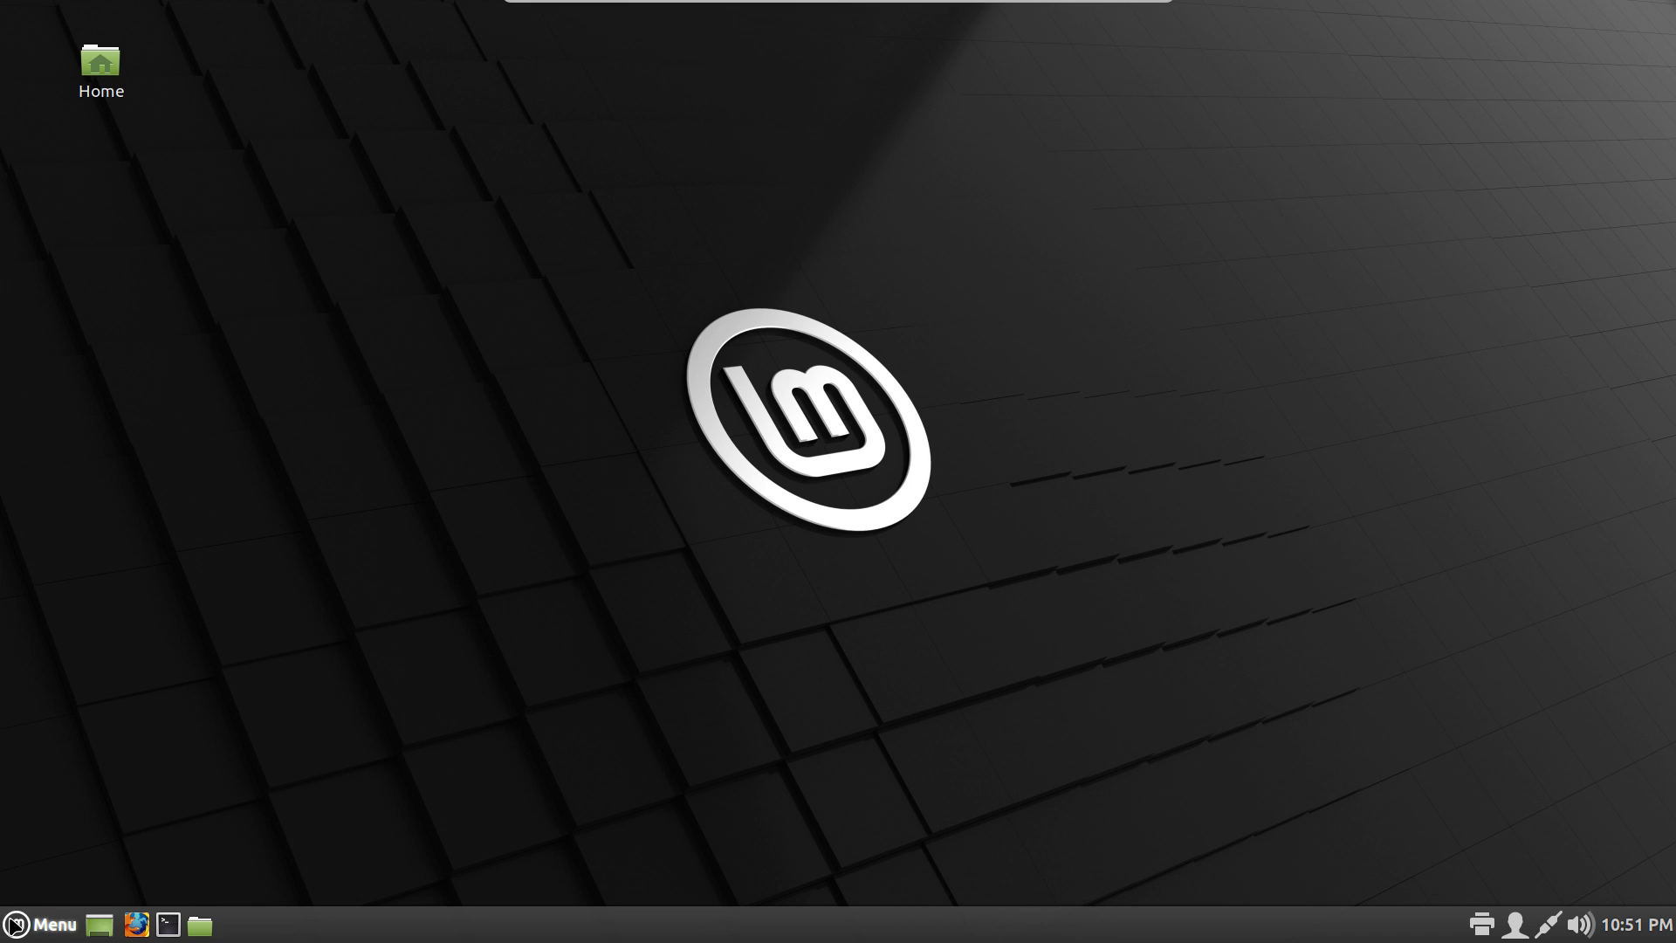
# Open the Home folder from the desktop and move its window towards the middle of the screen
pyautogui.click(18, 924)
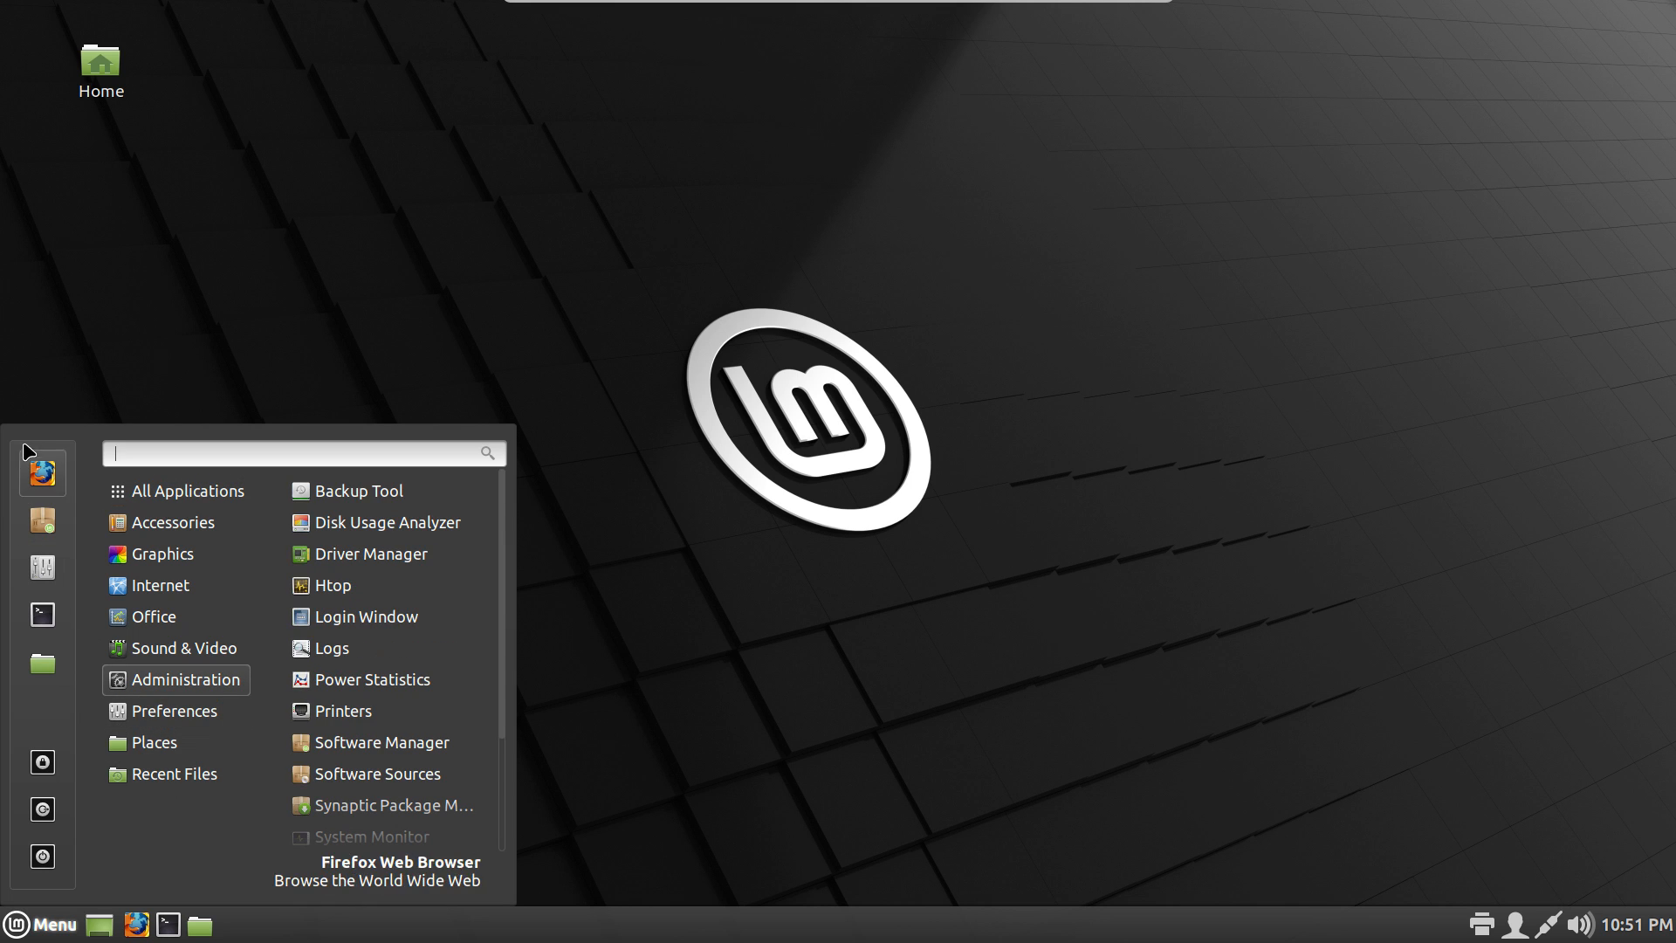
pyautogui.click(98, 78)
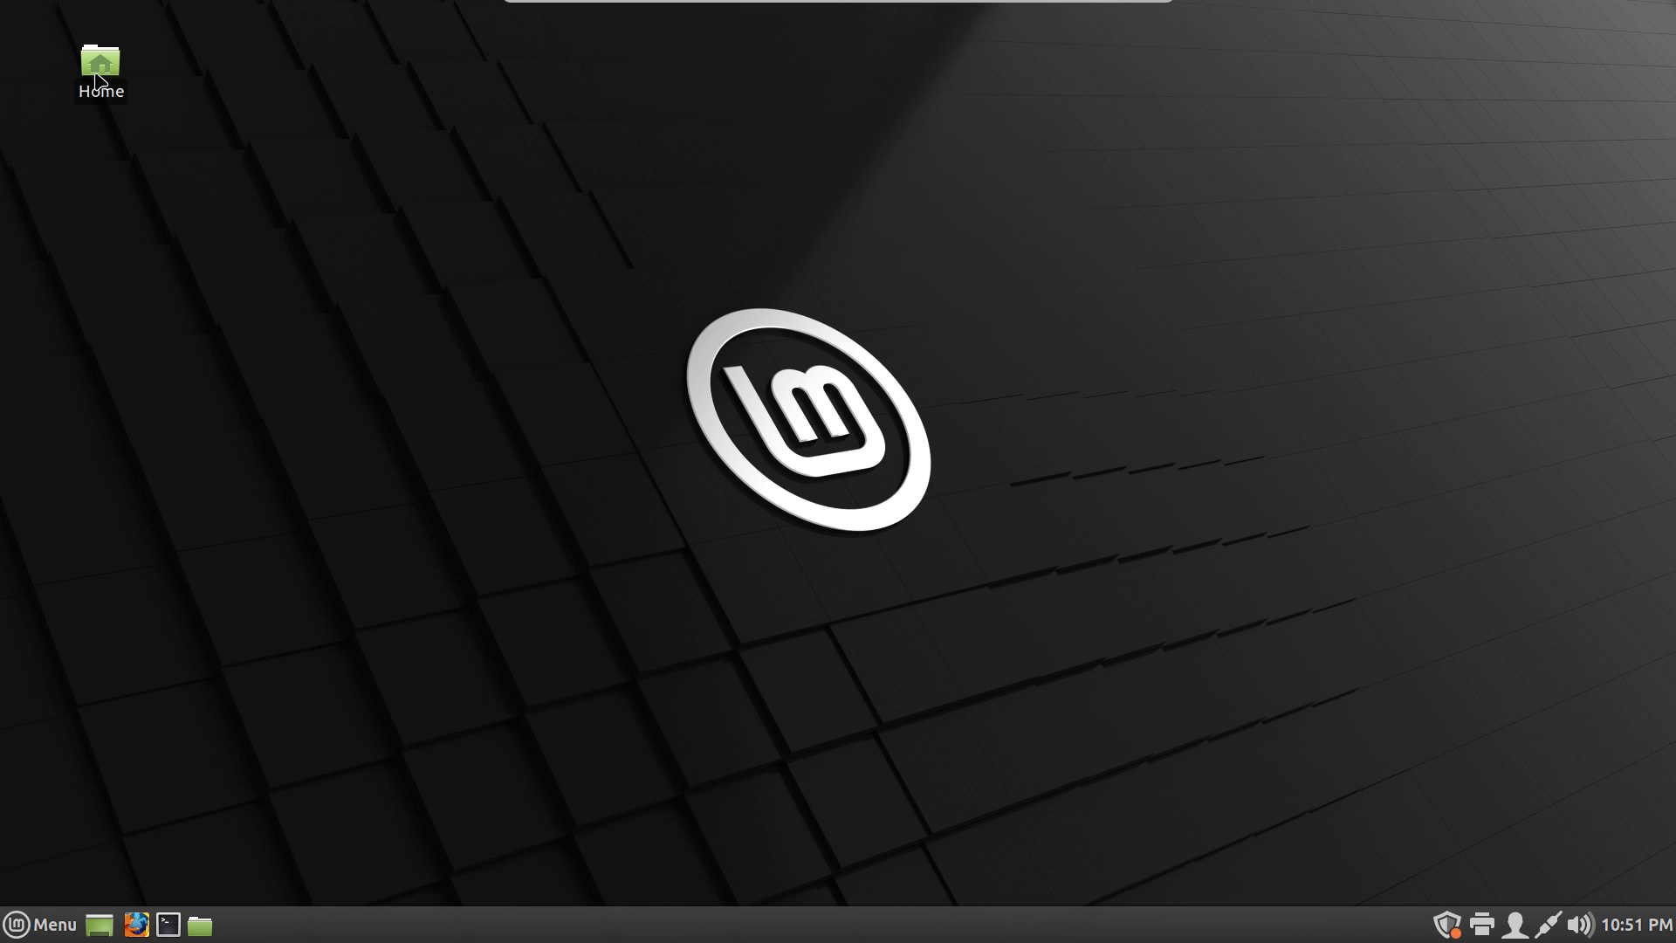
pyautogui.doubleClick(96, 78)
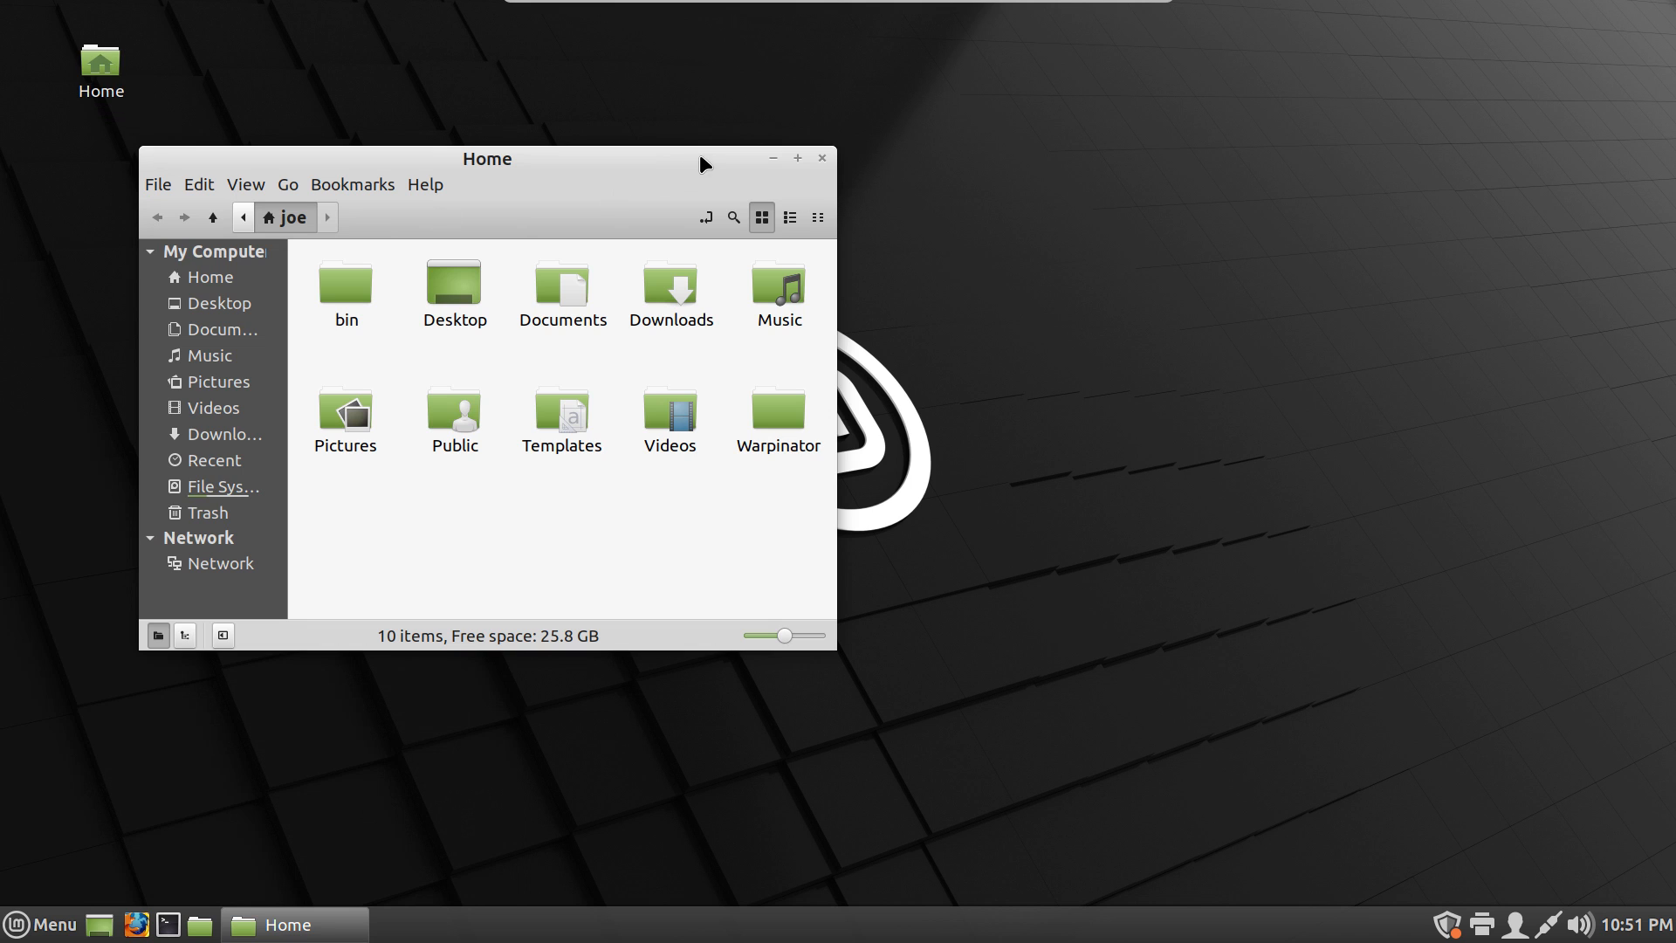
pyautogui.moveTo(699, 157); pyautogui.dragTo(1044, 149)
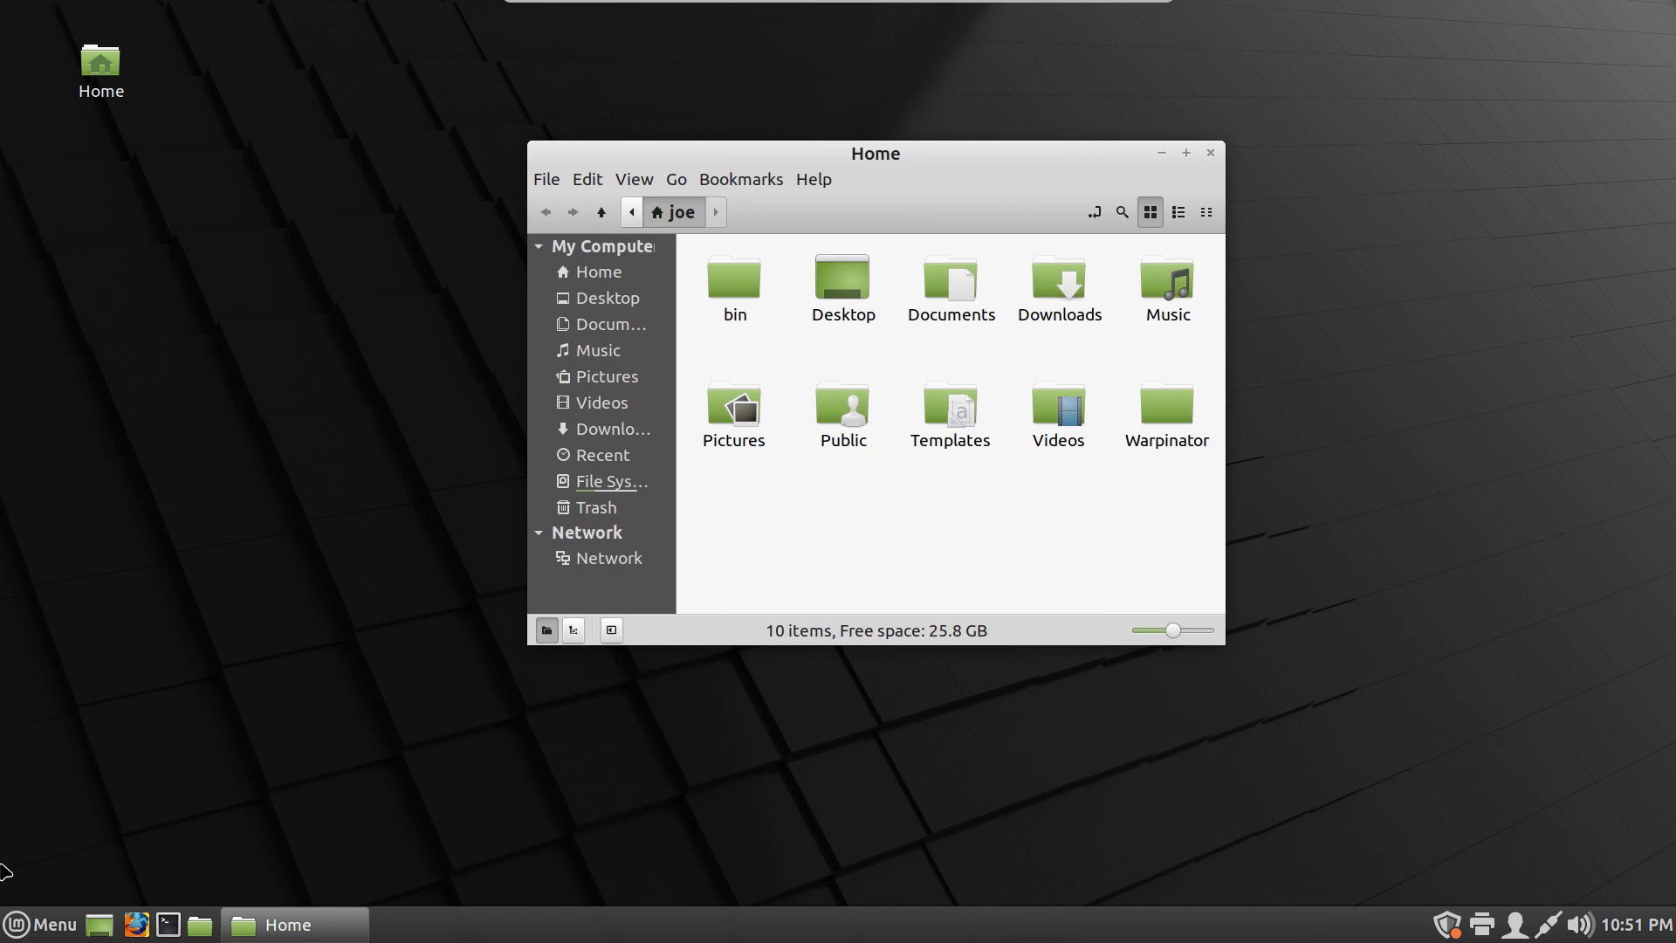
# Open the Themes page in System Settings, view its advanced settings and return to the simplified settings
pyautogui.click(17, 924)
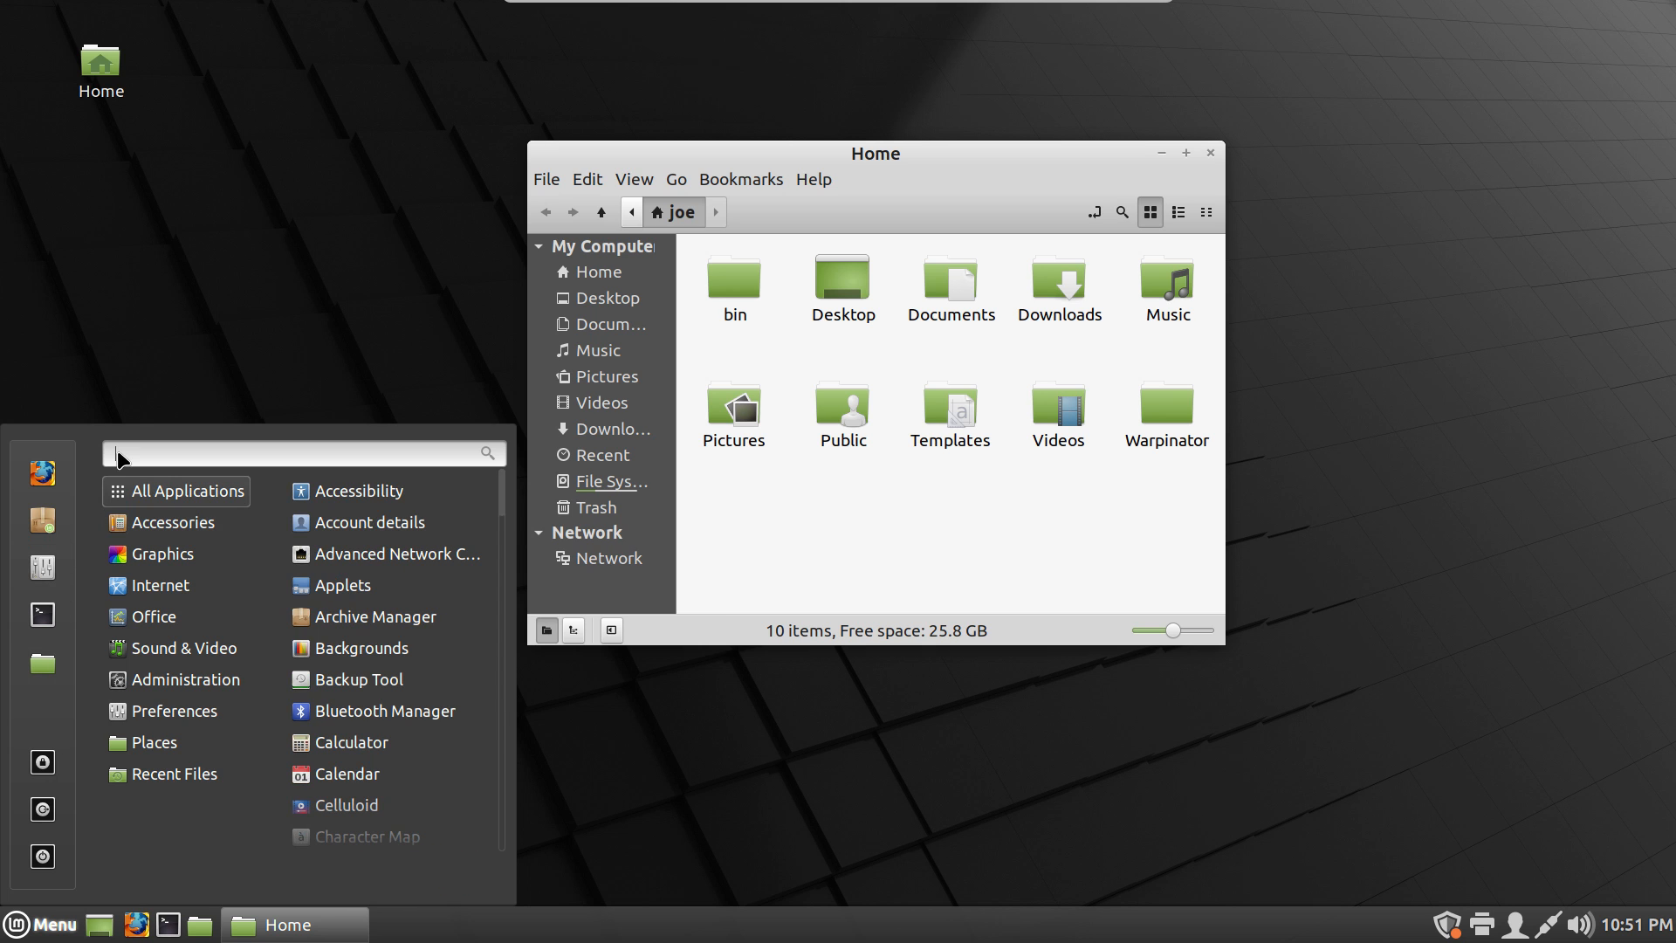
pyautogui.click(45, 568)
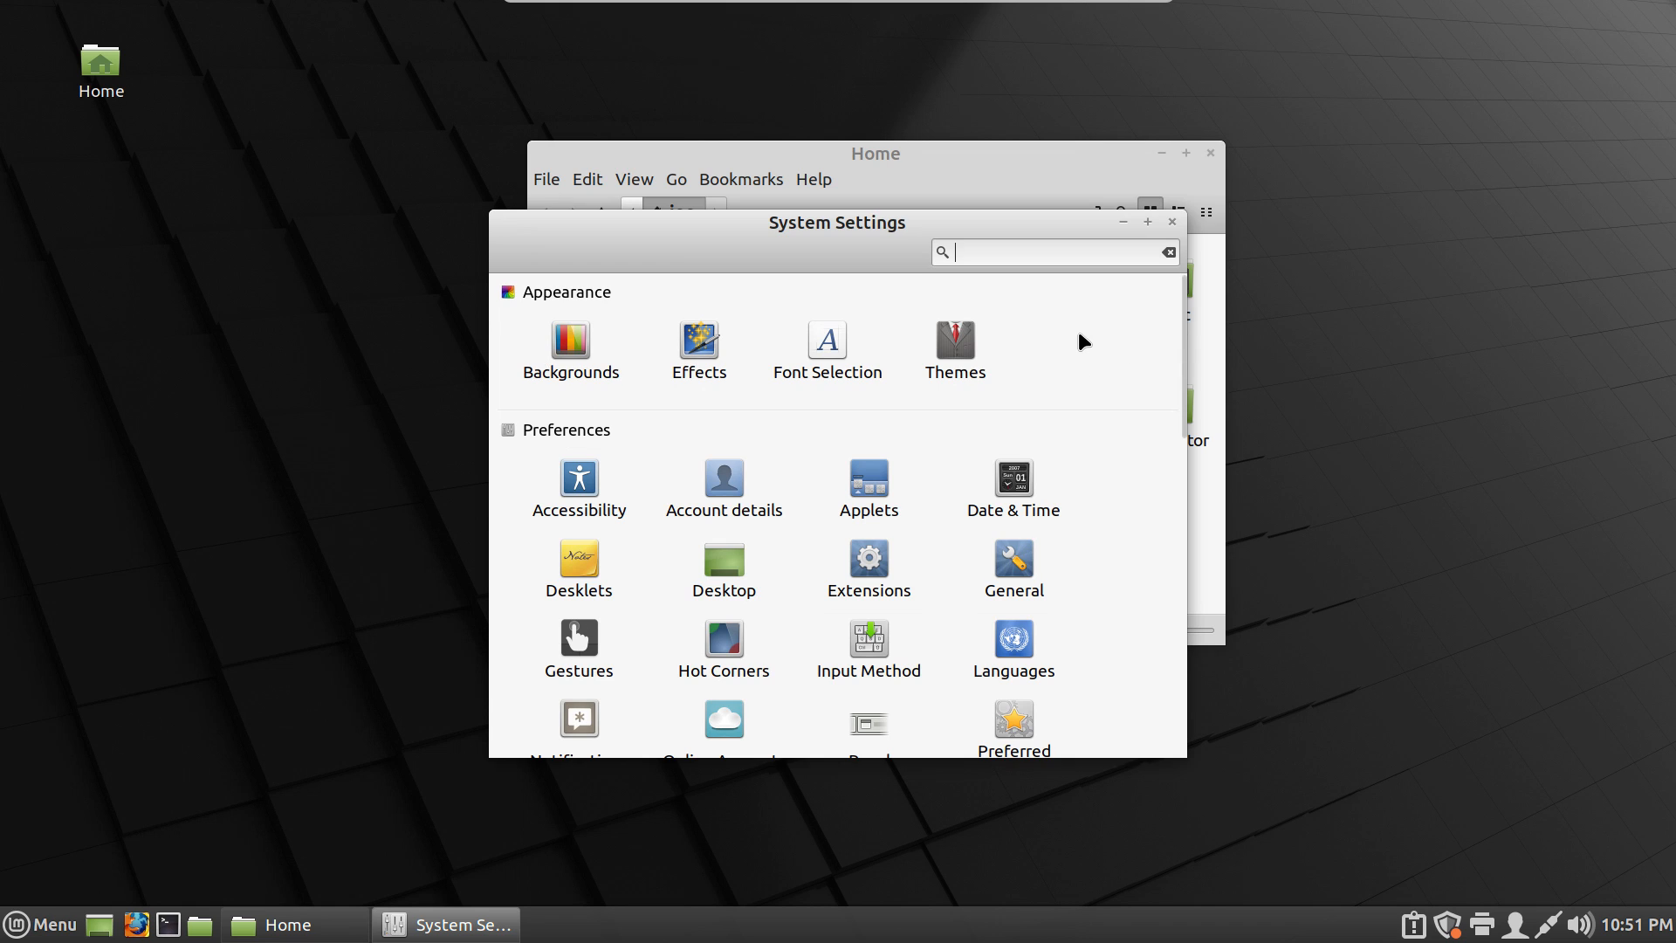
pyautogui.click(953, 363)
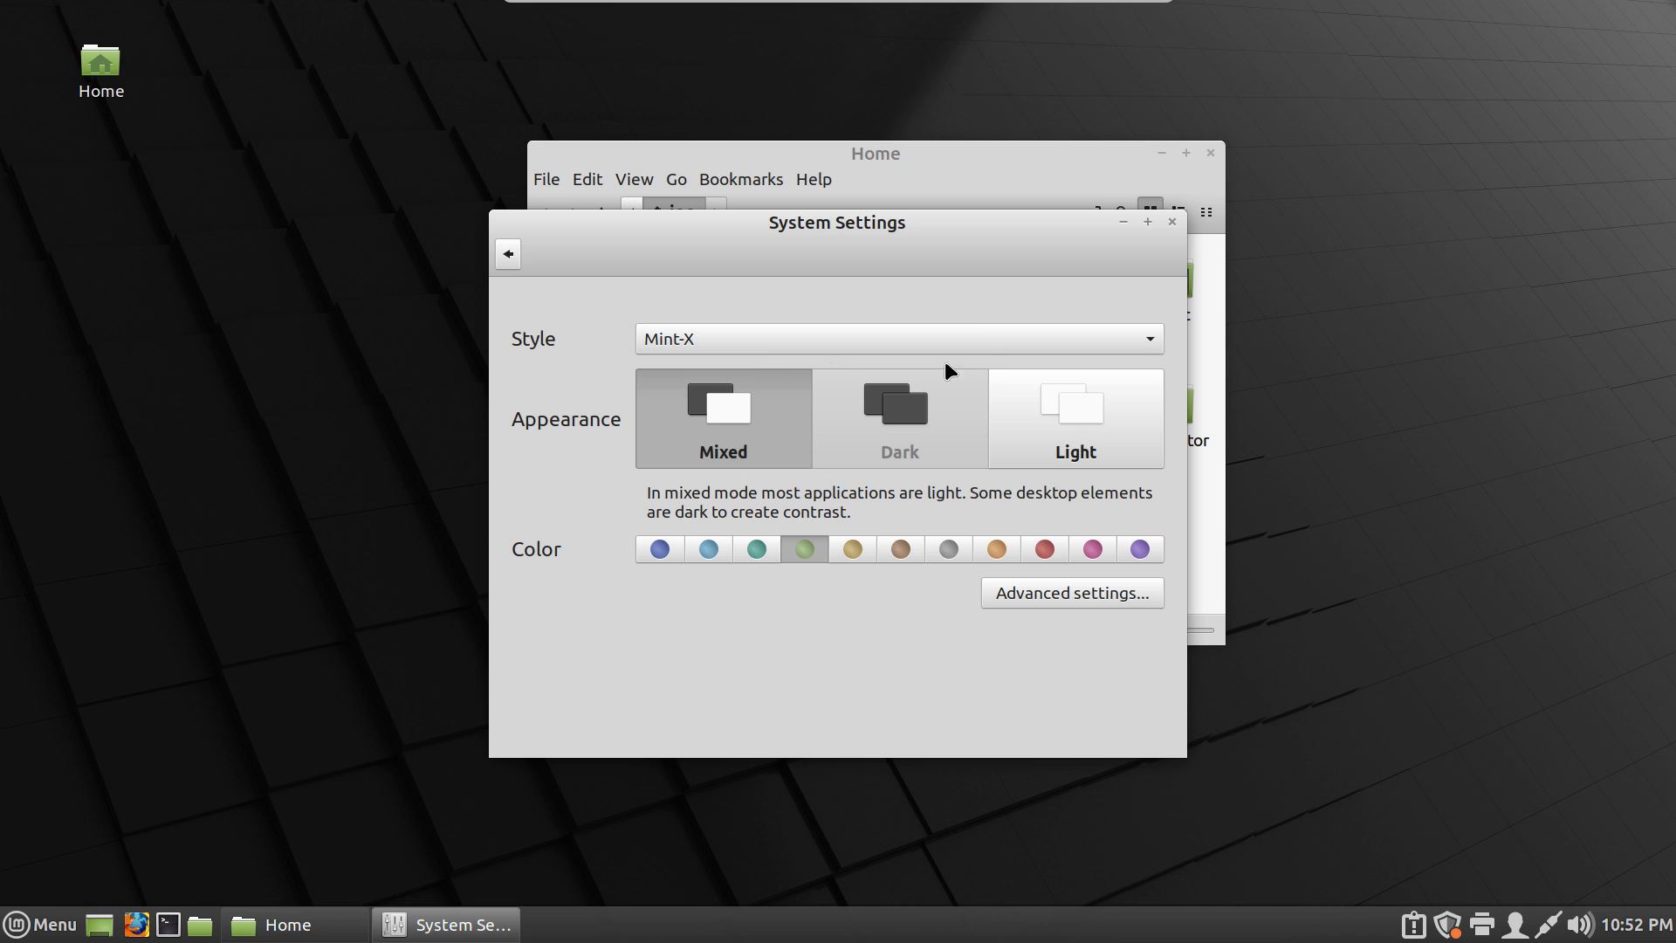
pyautogui.click(1088, 593)
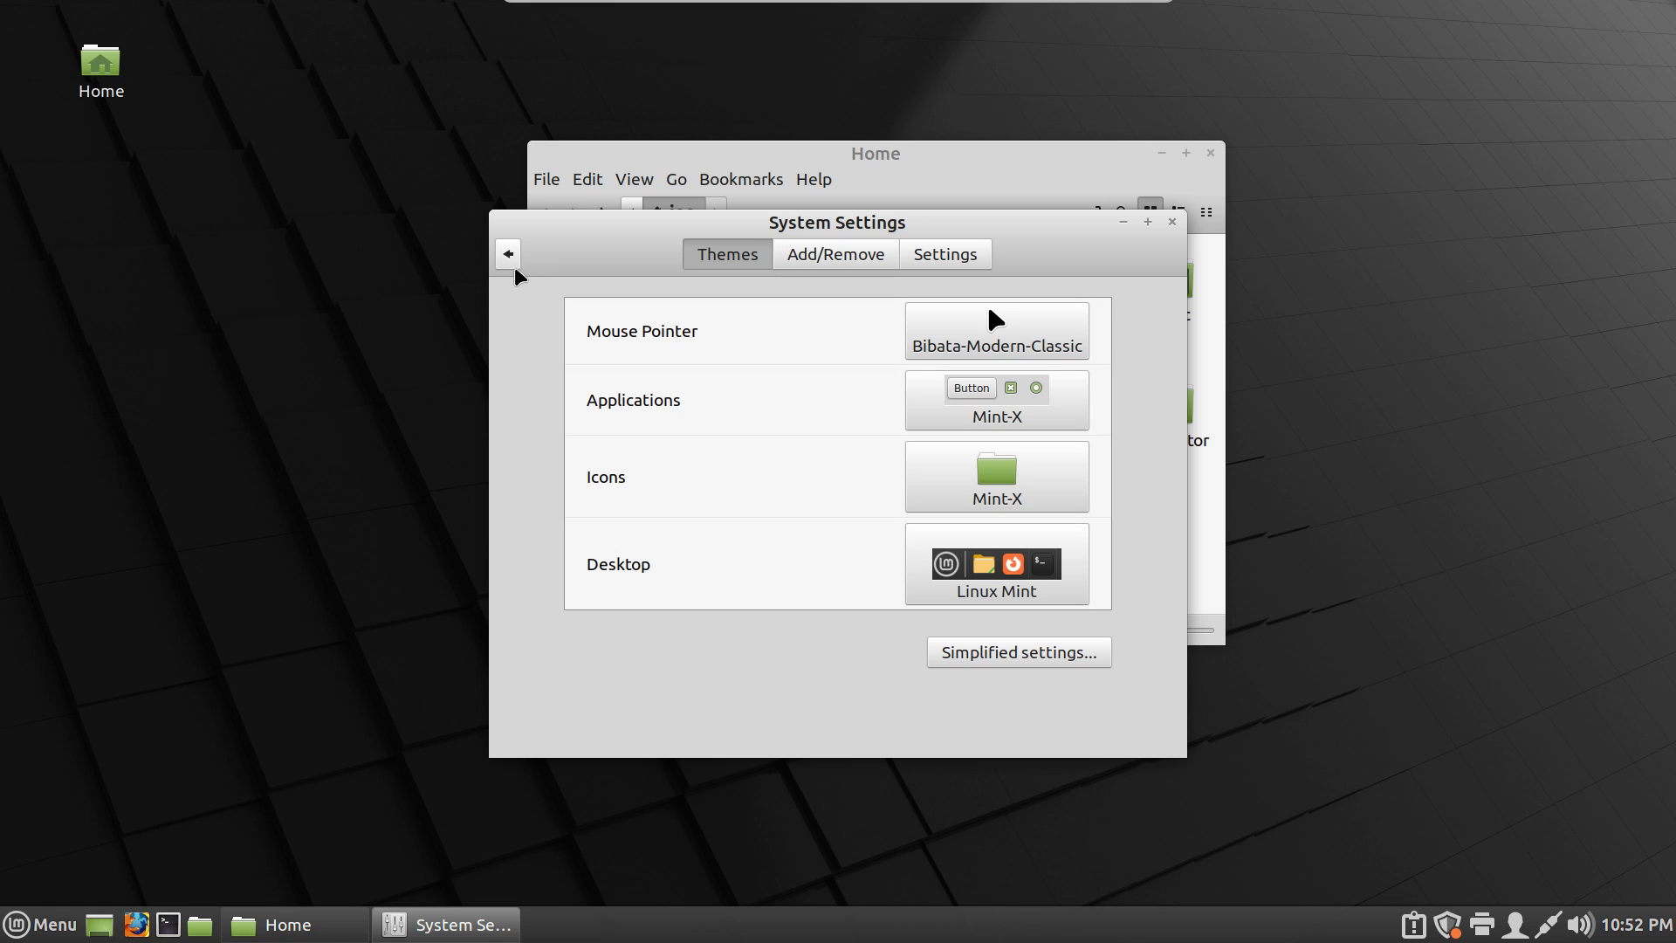
pyautogui.click(1043, 655)
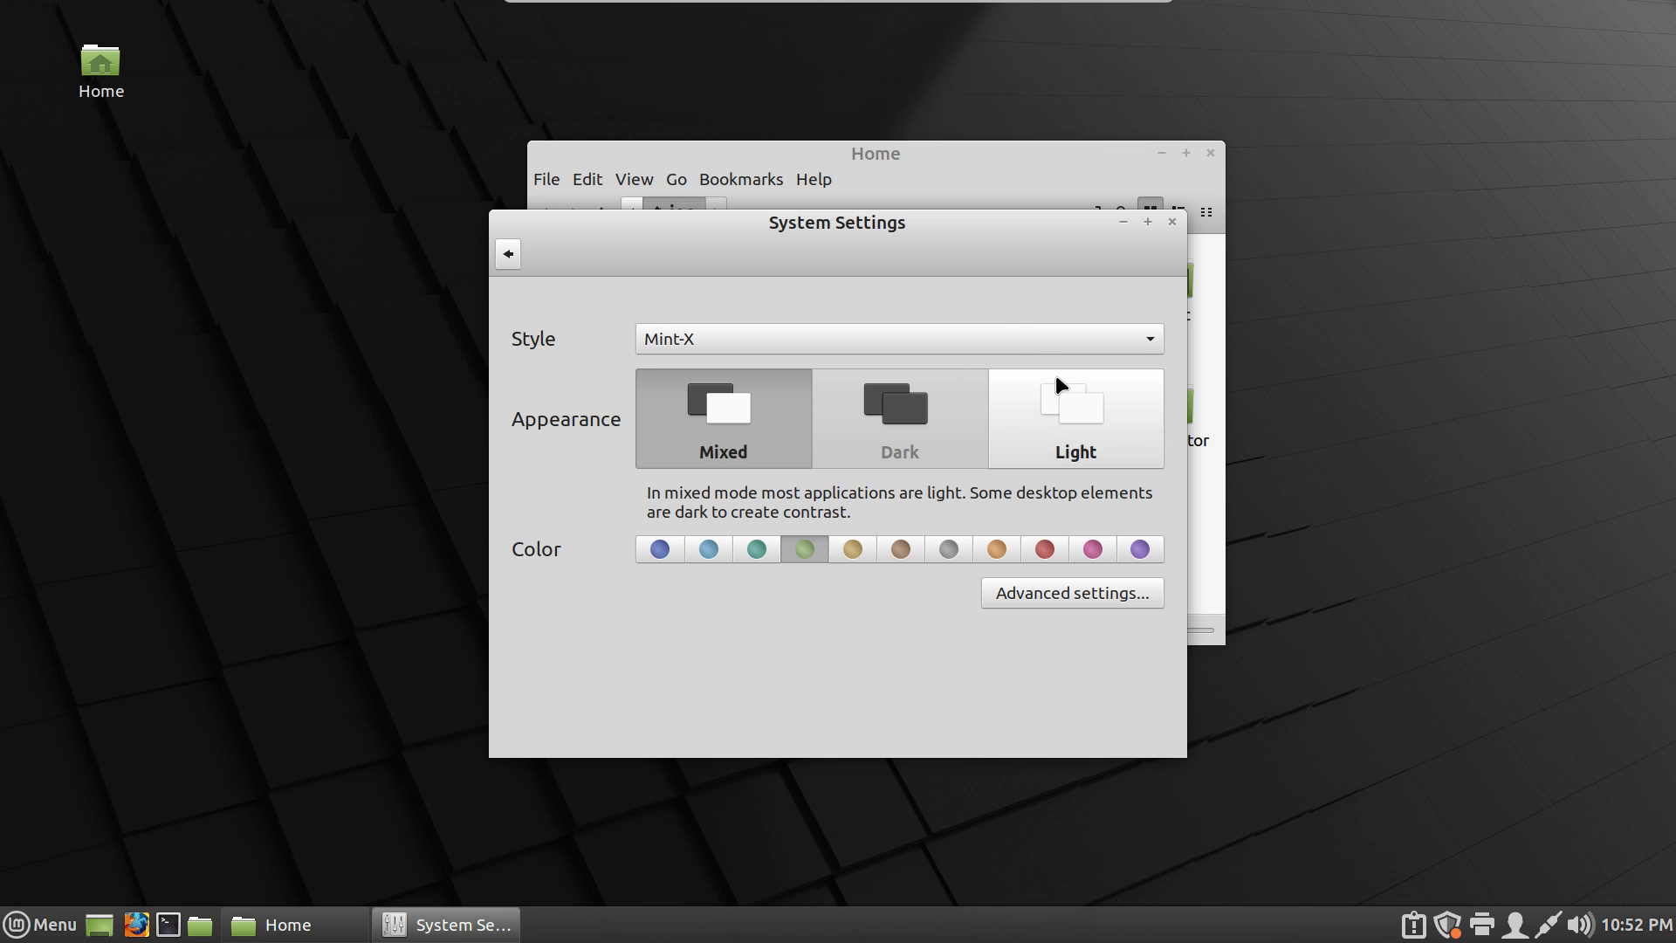
# Try the Mint-L, Adwaita and Mint-Y theme styles one after another
pyautogui.click(1149, 338)
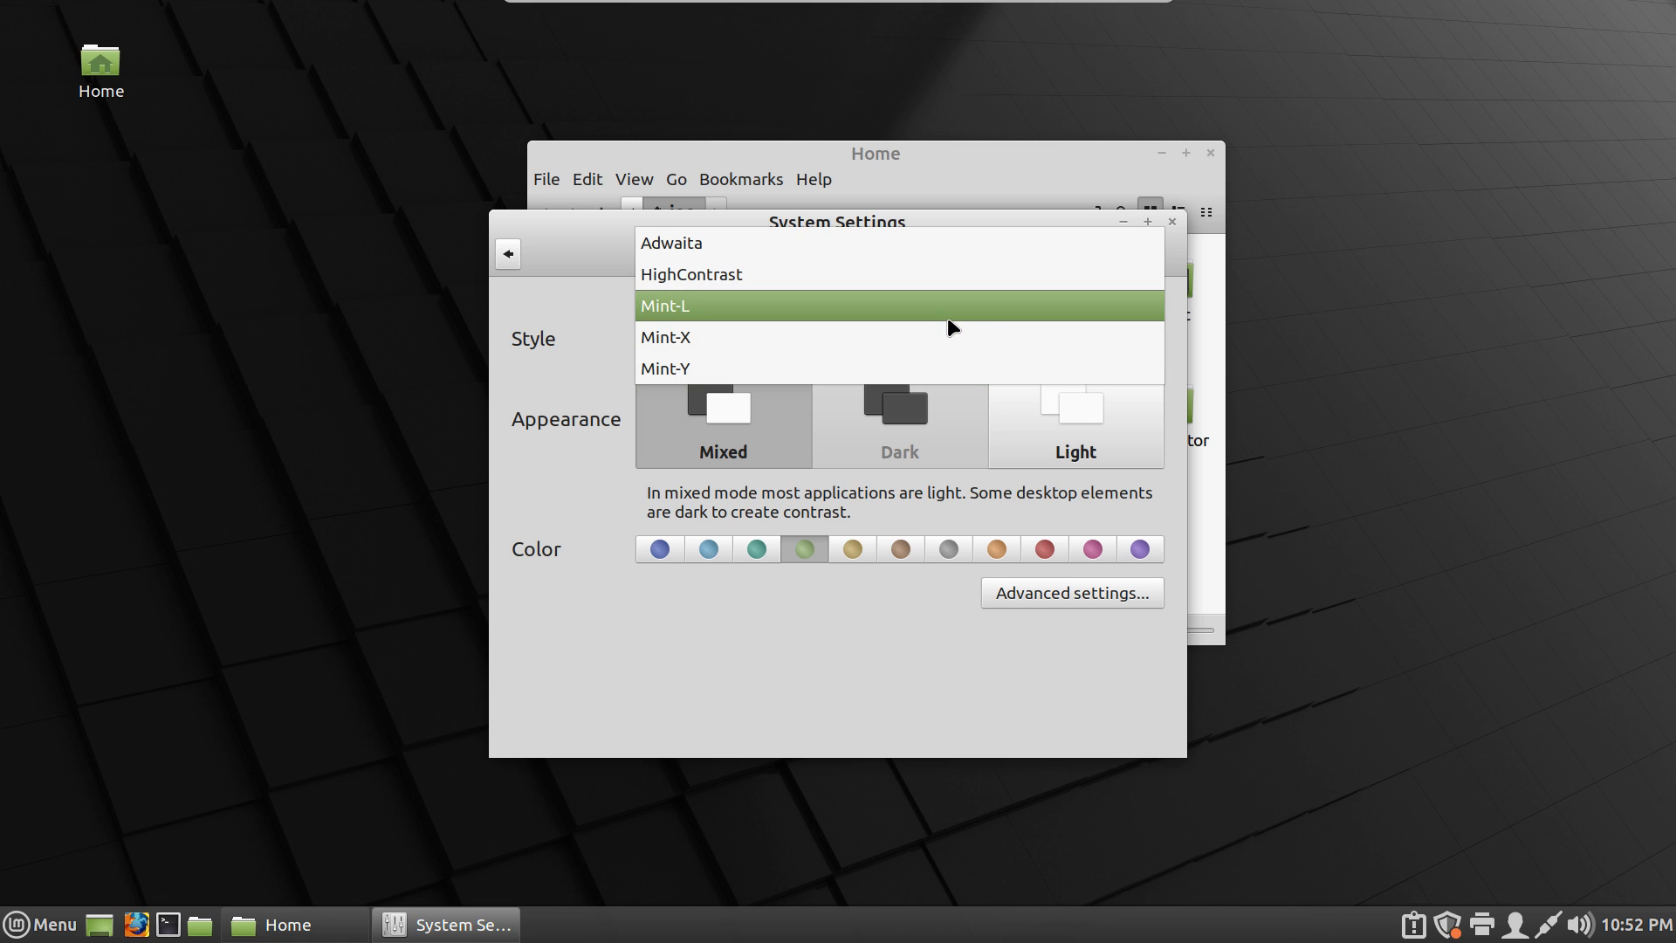
pyautogui.click(948, 319)
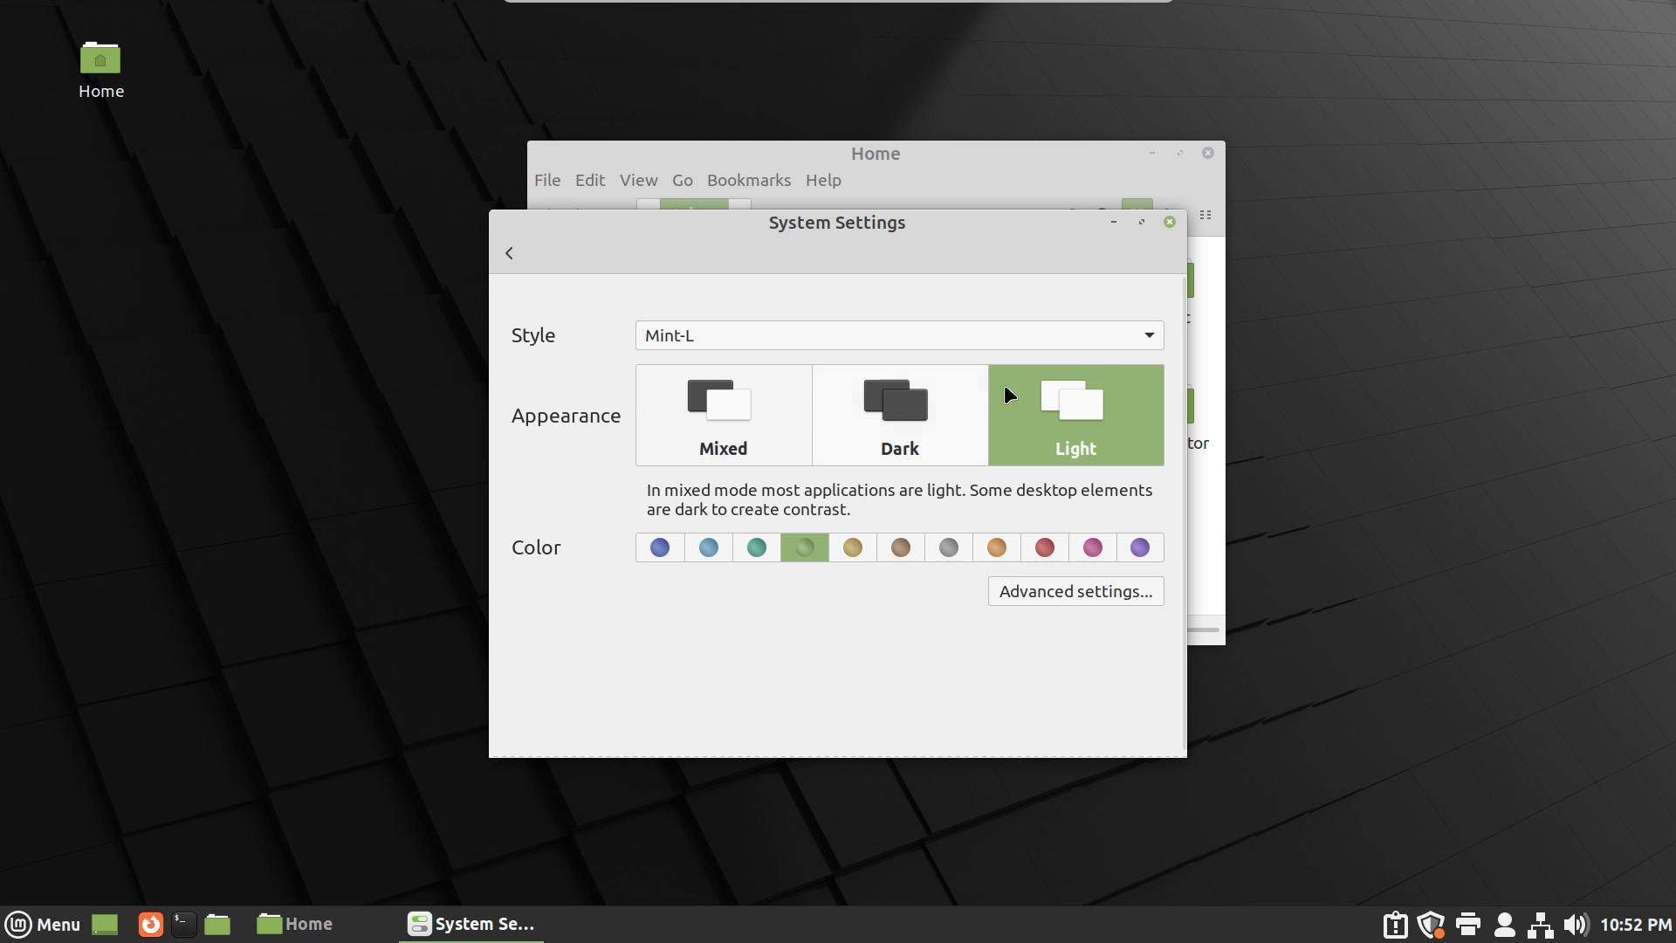
pyautogui.click(1152, 330)
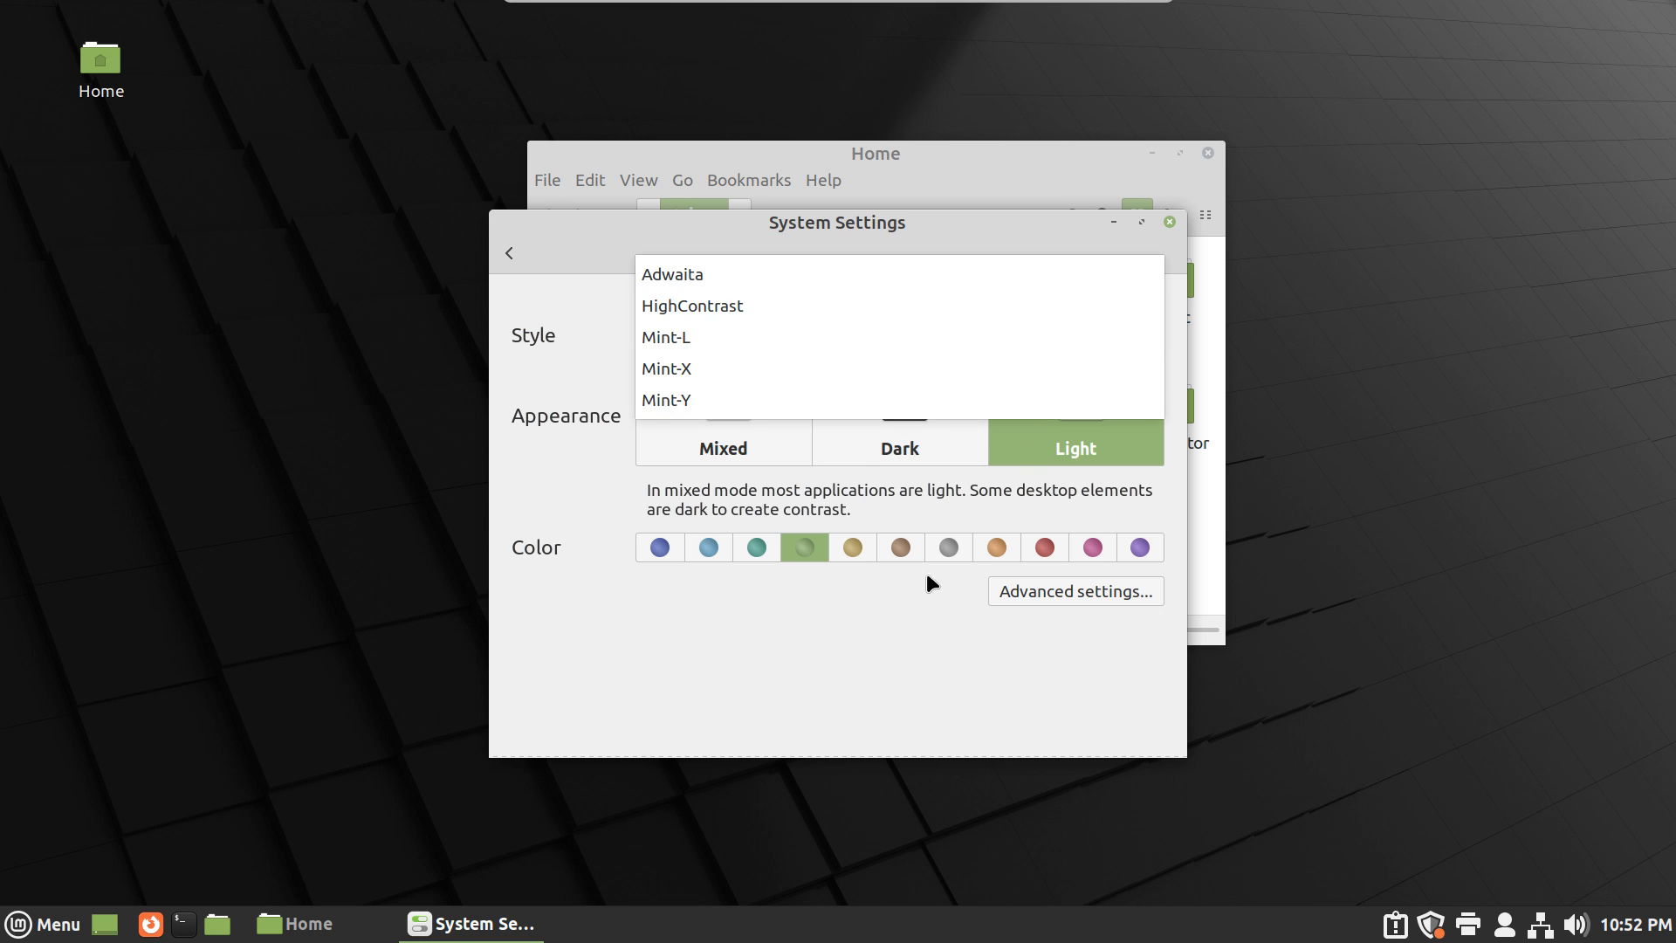
pyautogui.click(864, 276)
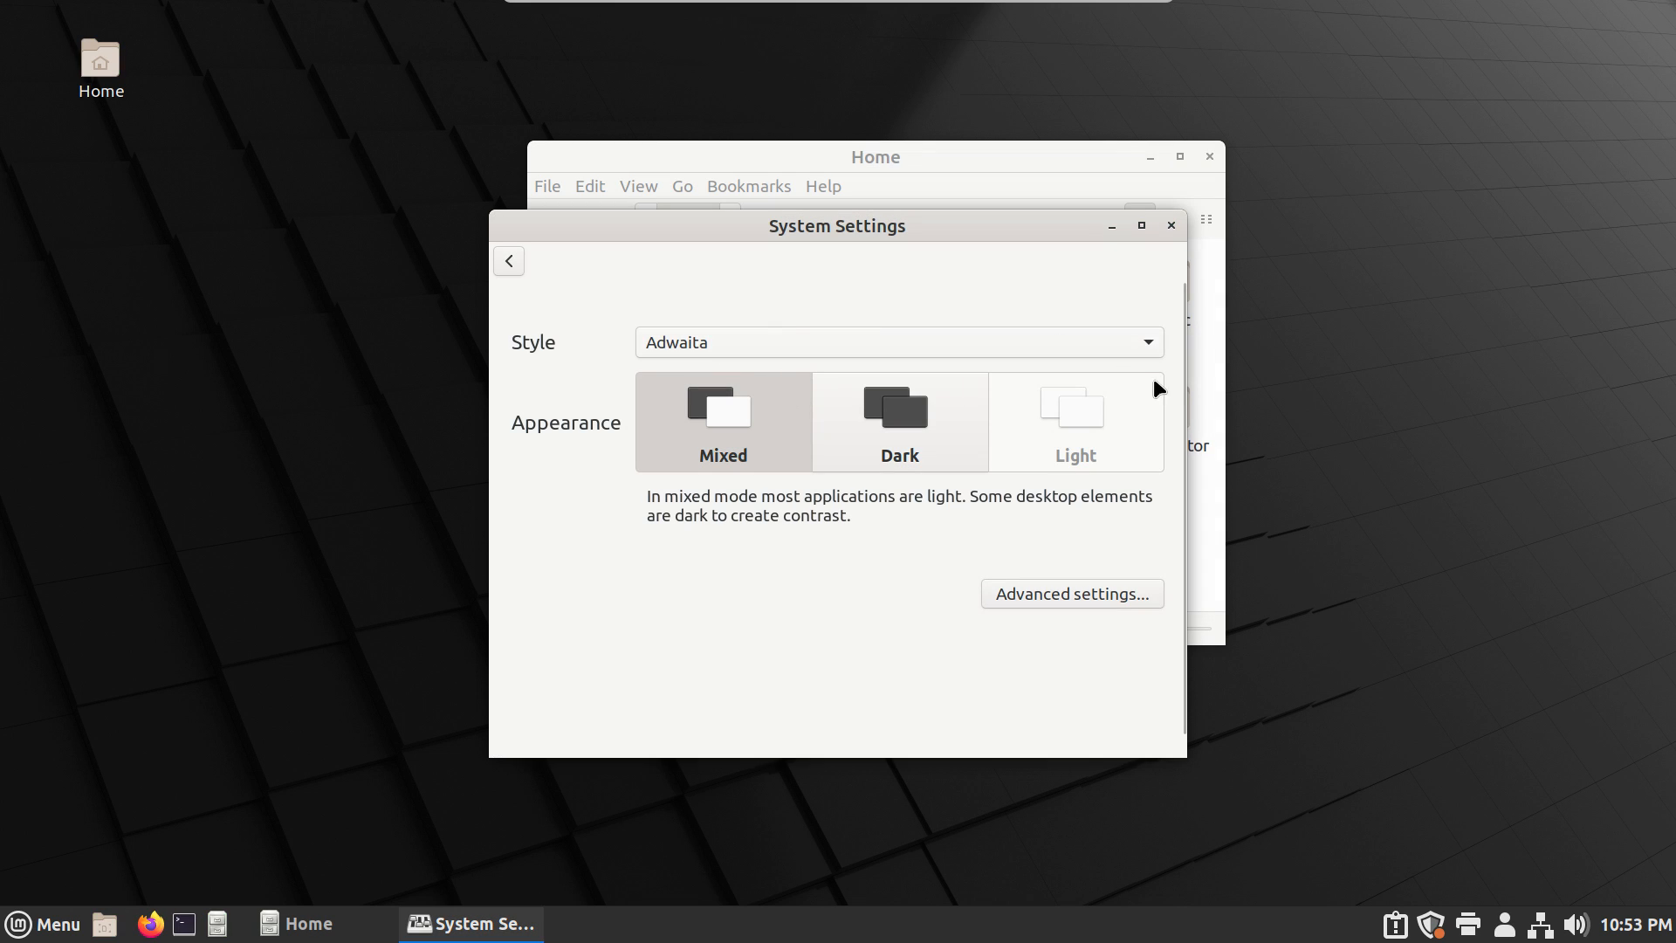
pyautogui.click(1151, 340)
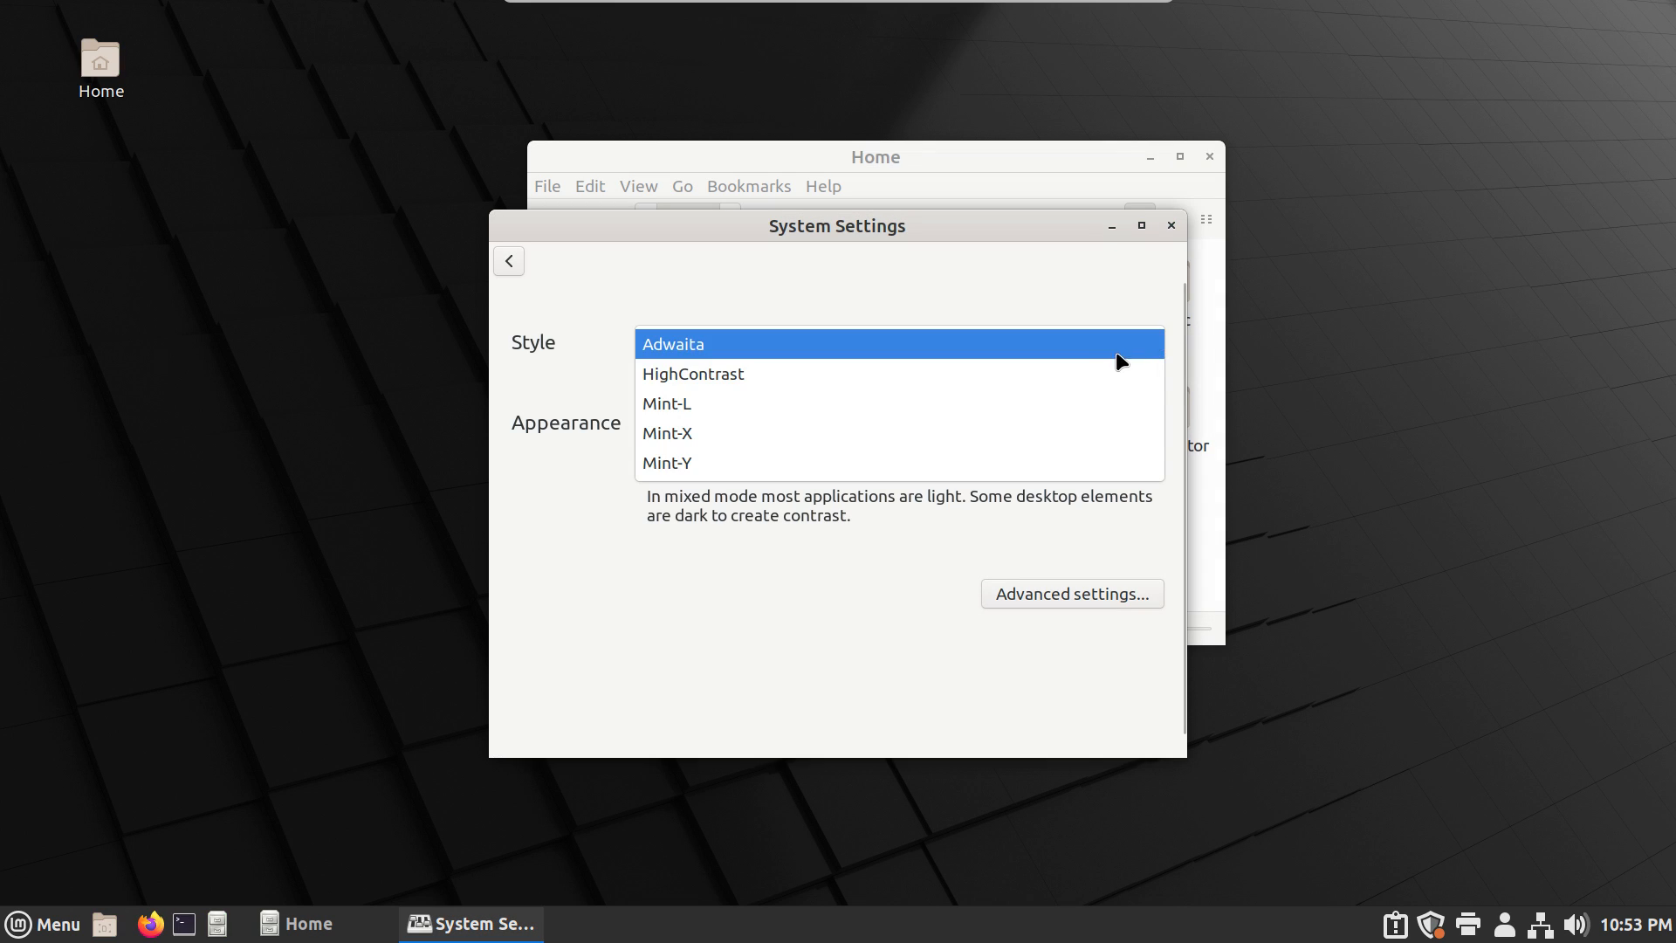
pyautogui.click(857, 467)
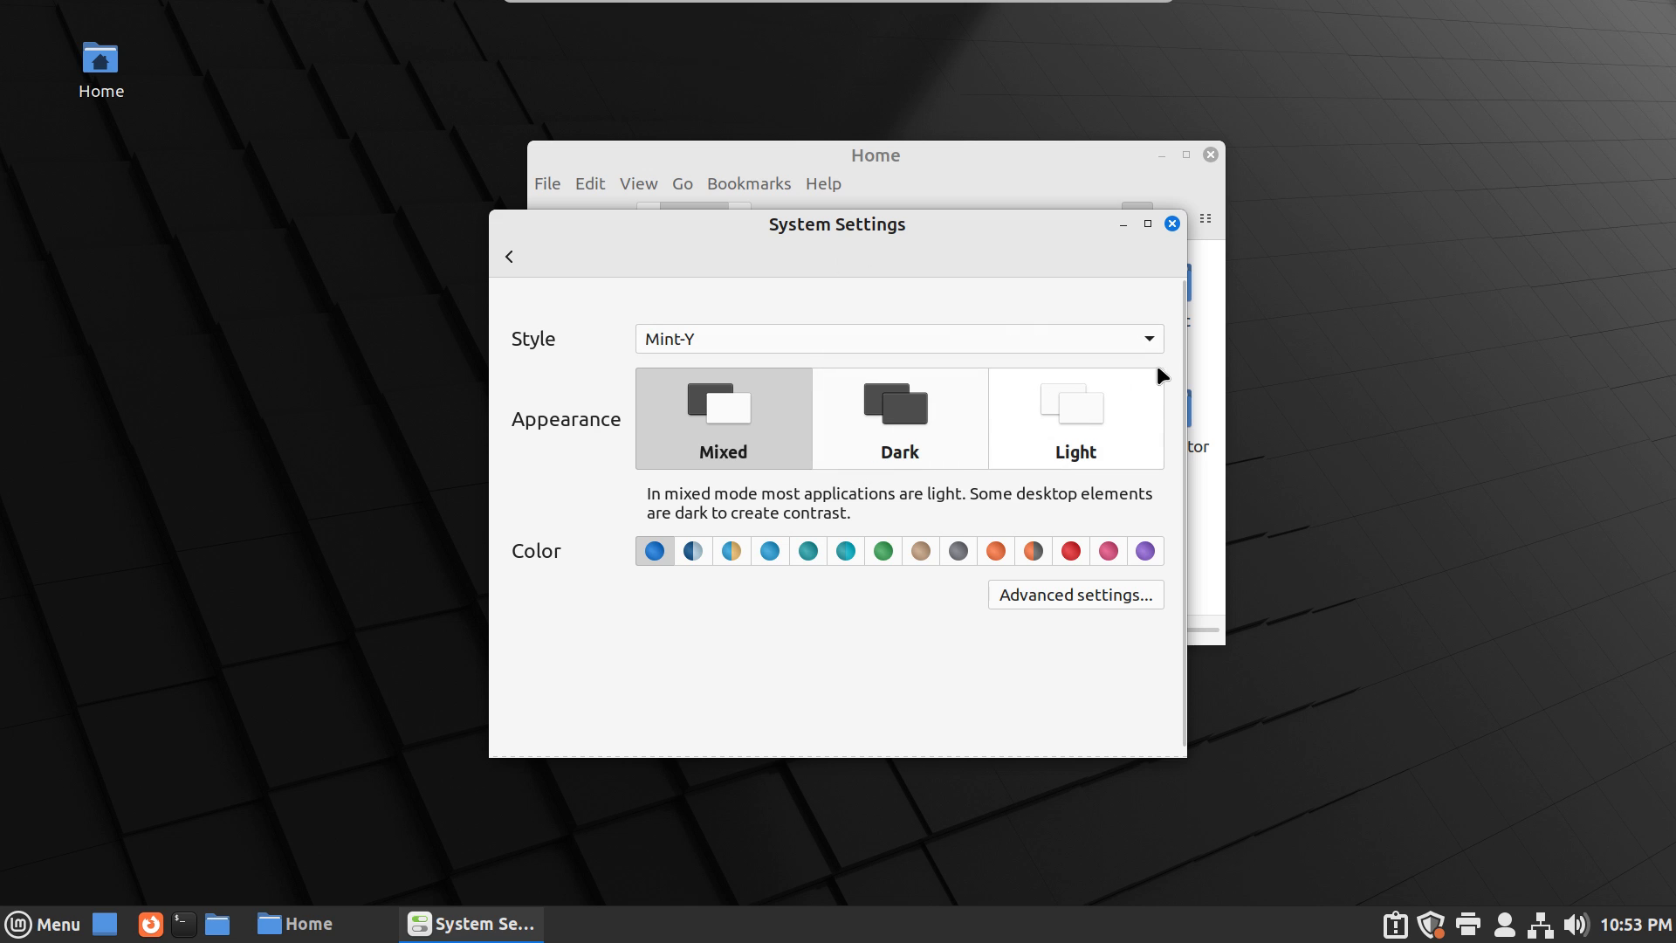
# Set the theme style to Mint-X and try to select the Dark appearance
pyautogui.click(1147, 340)
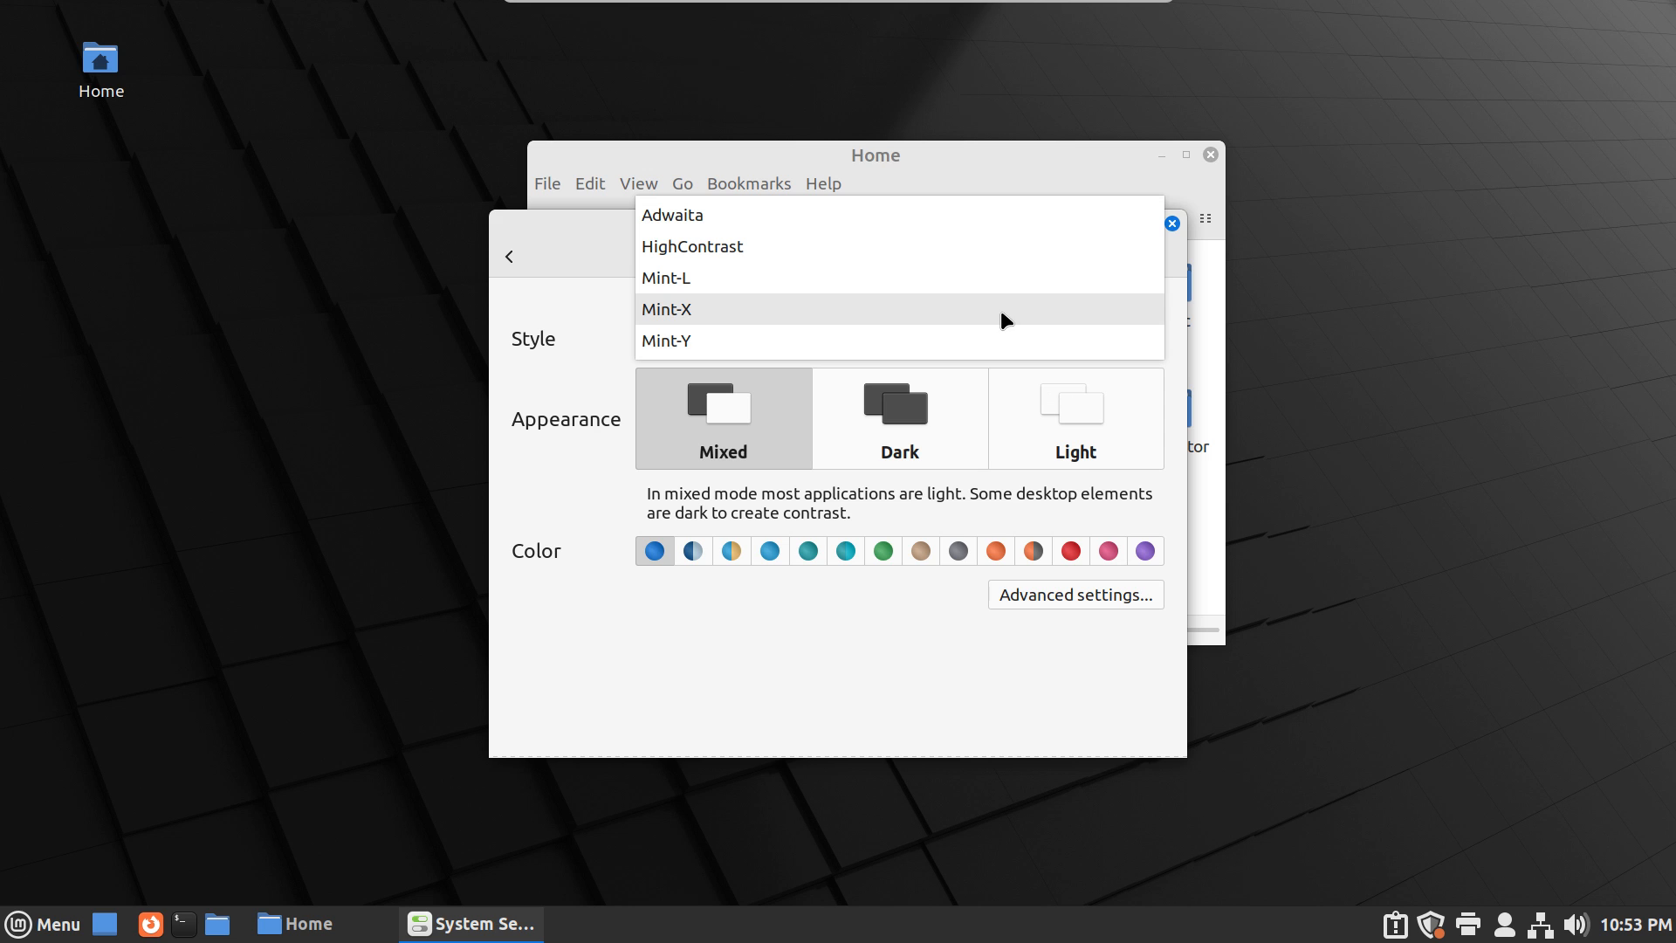
pyautogui.click(1000, 311)
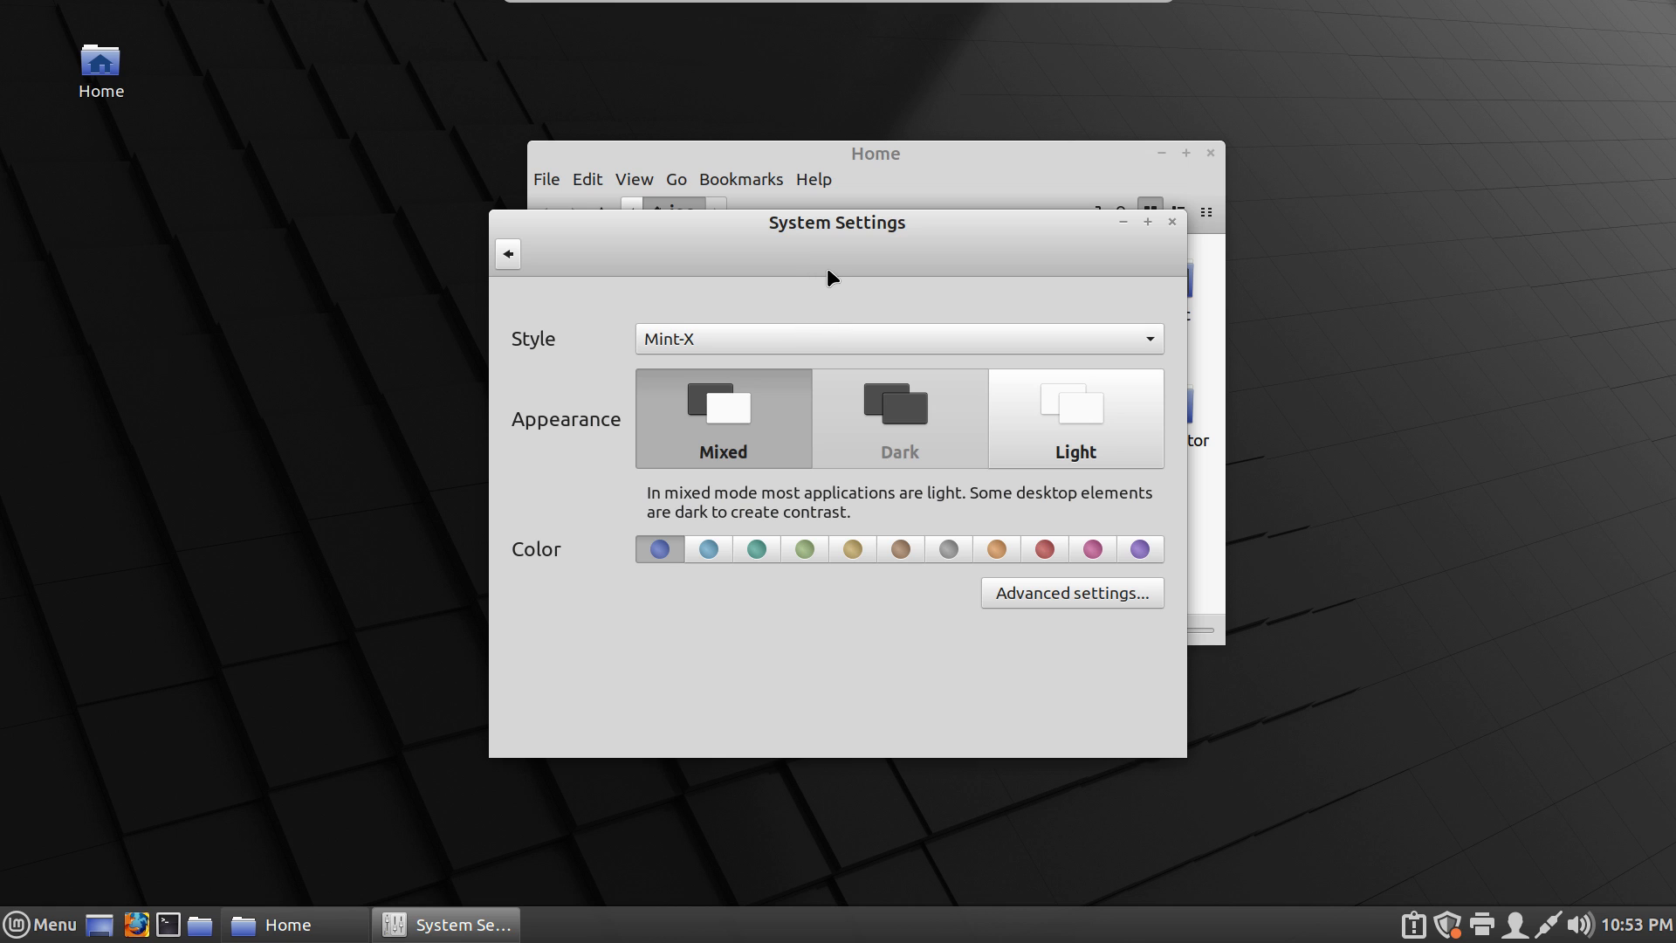
pyautogui.click(1154, 336)
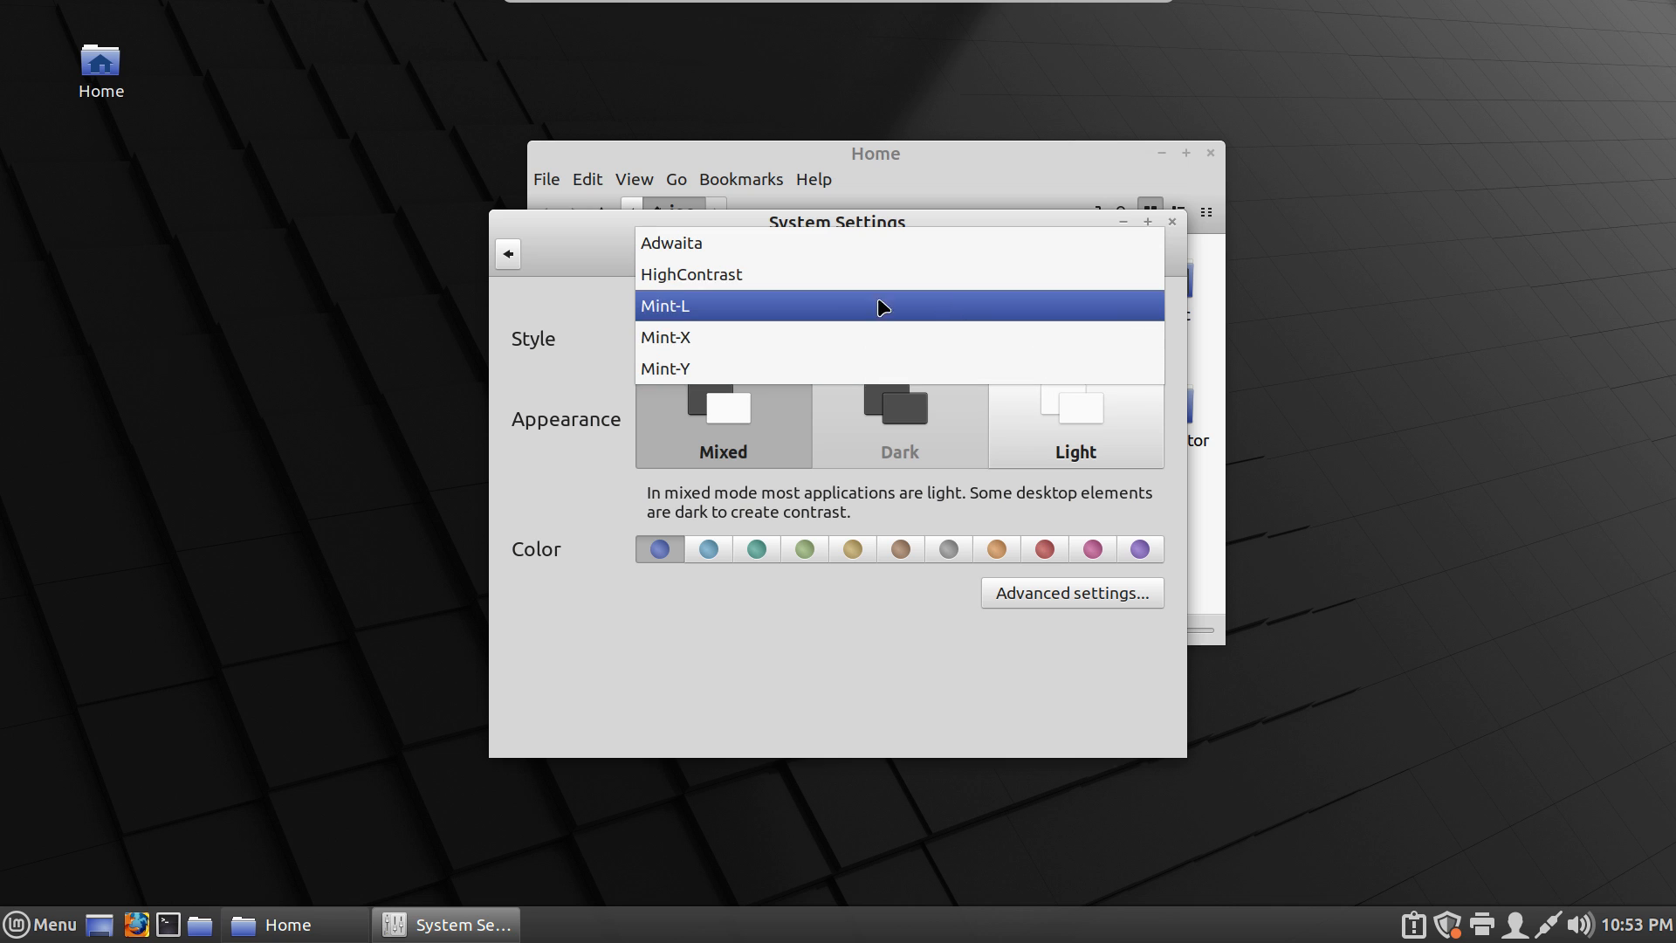
pyautogui.click(85, 77)
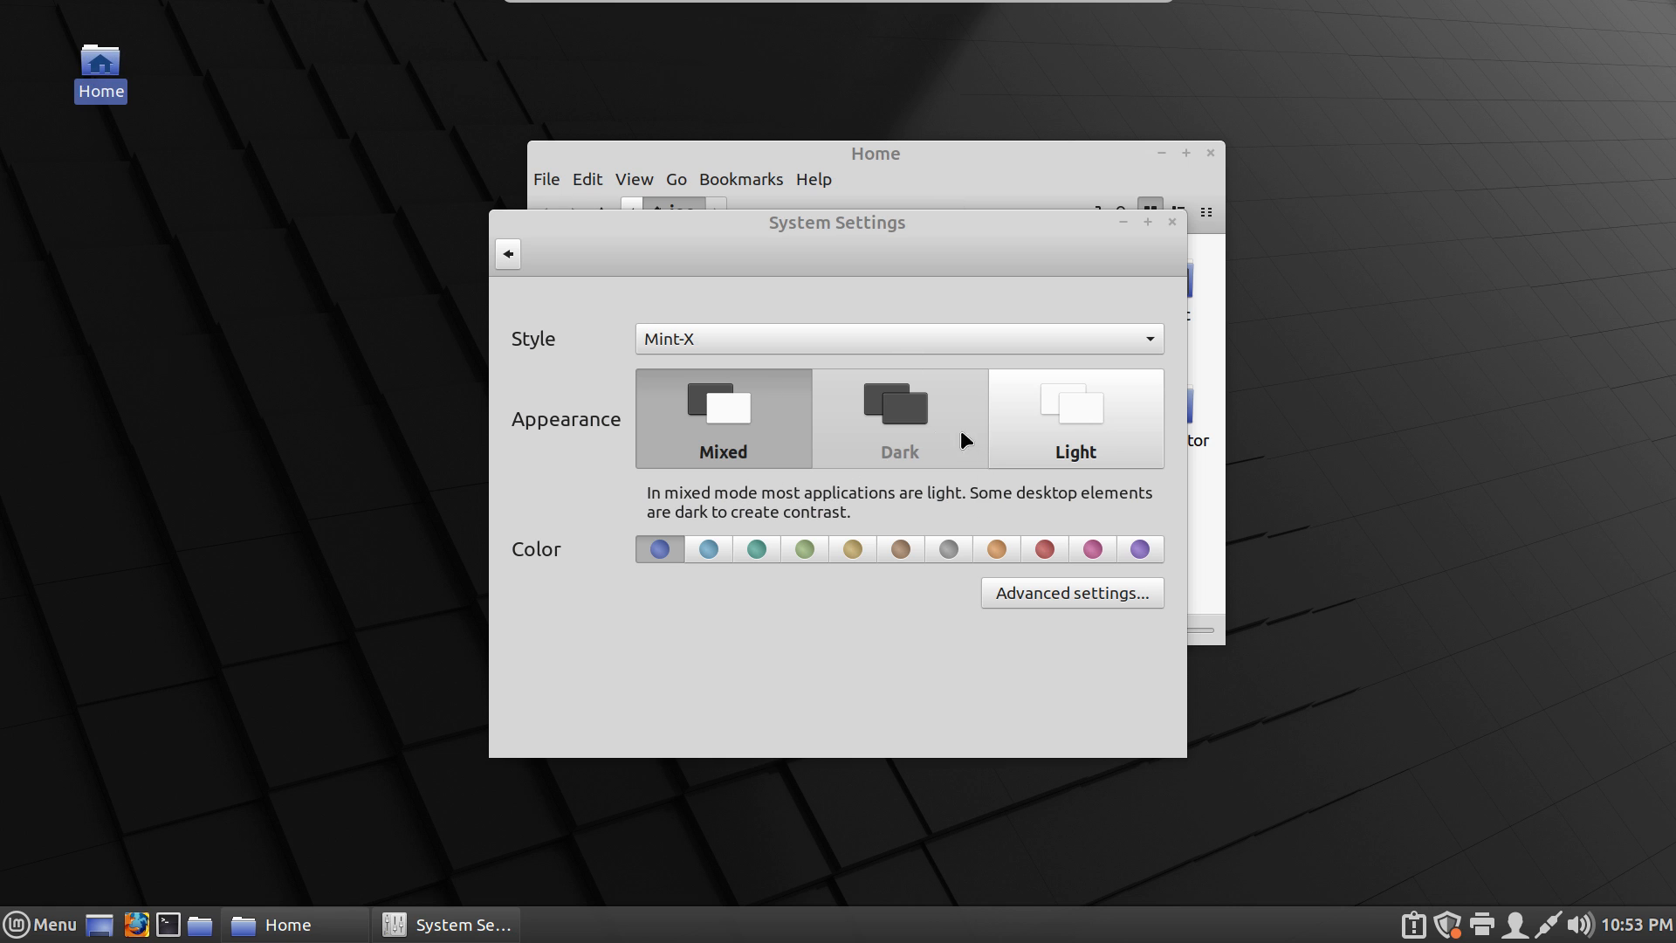
pyautogui.click(918, 415)
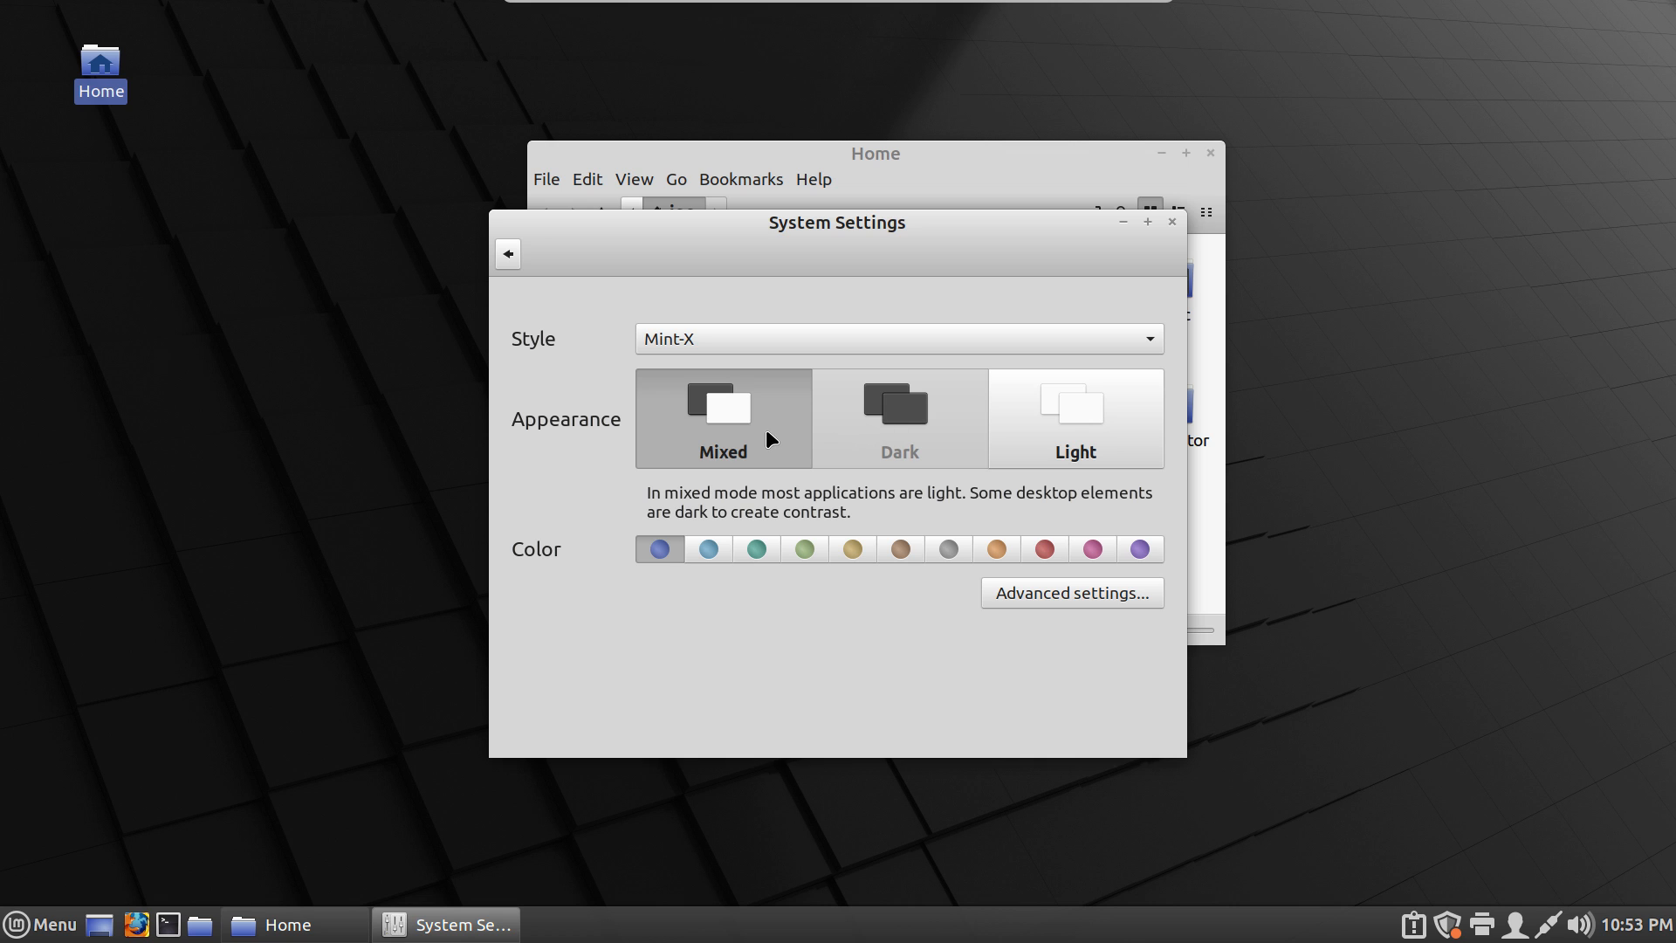
# Try the Mint-Y style in Dark appearance and move the Home window aside to view it beside System Settings
pyautogui.click(1149, 340)
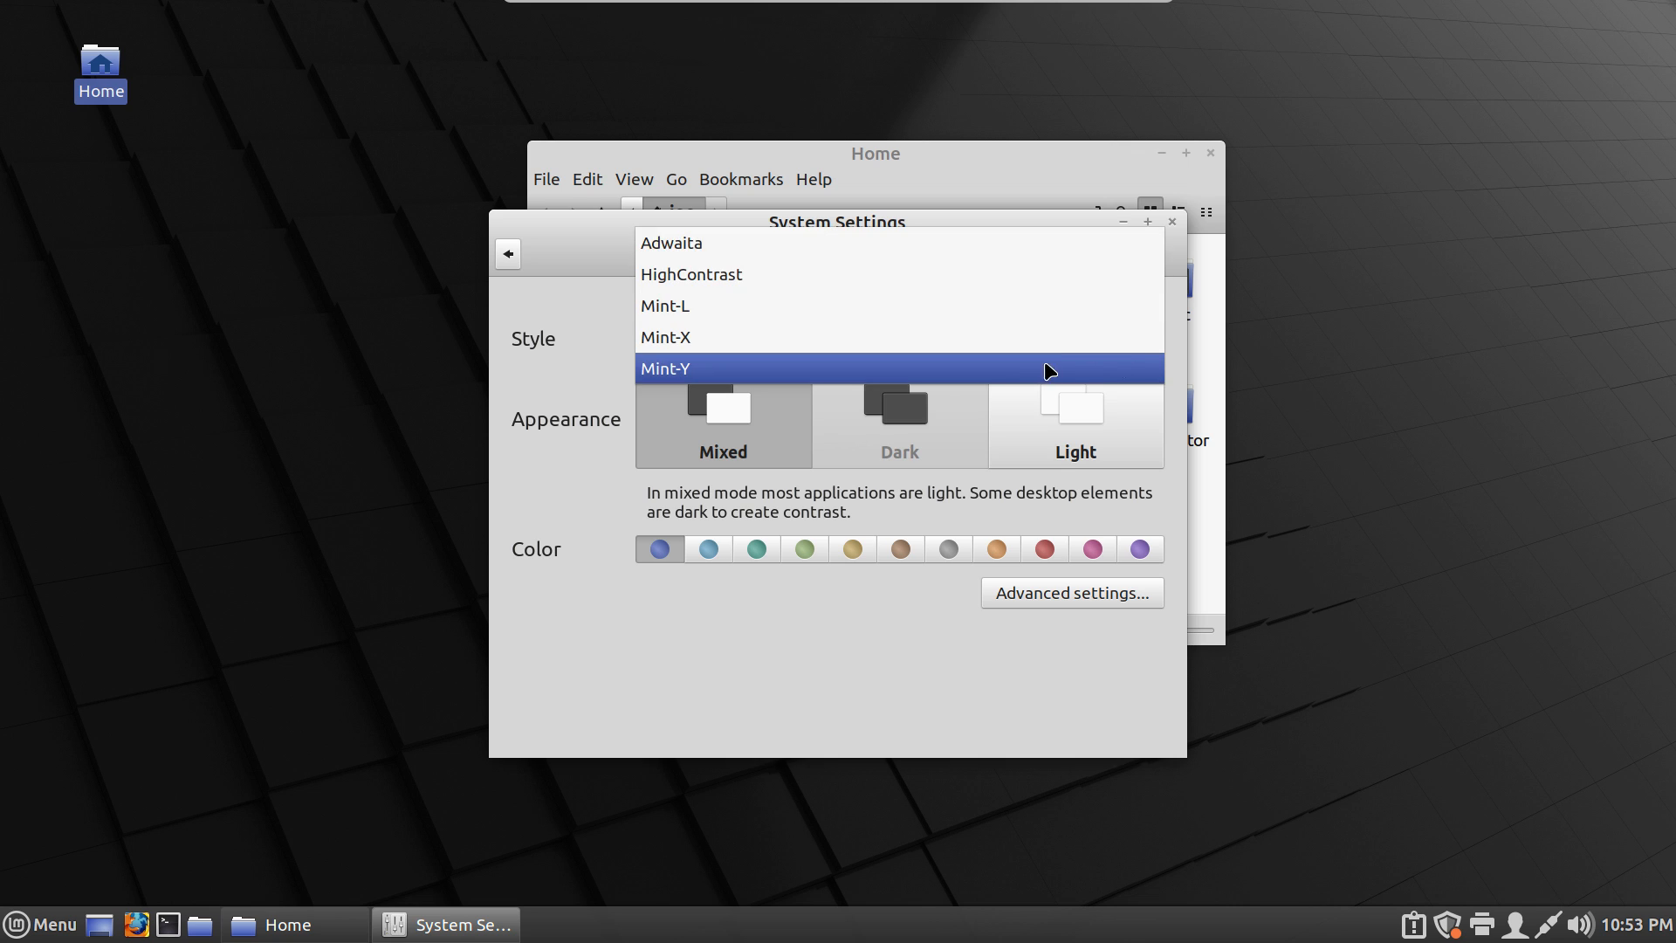
pyautogui.click(1005, 367)
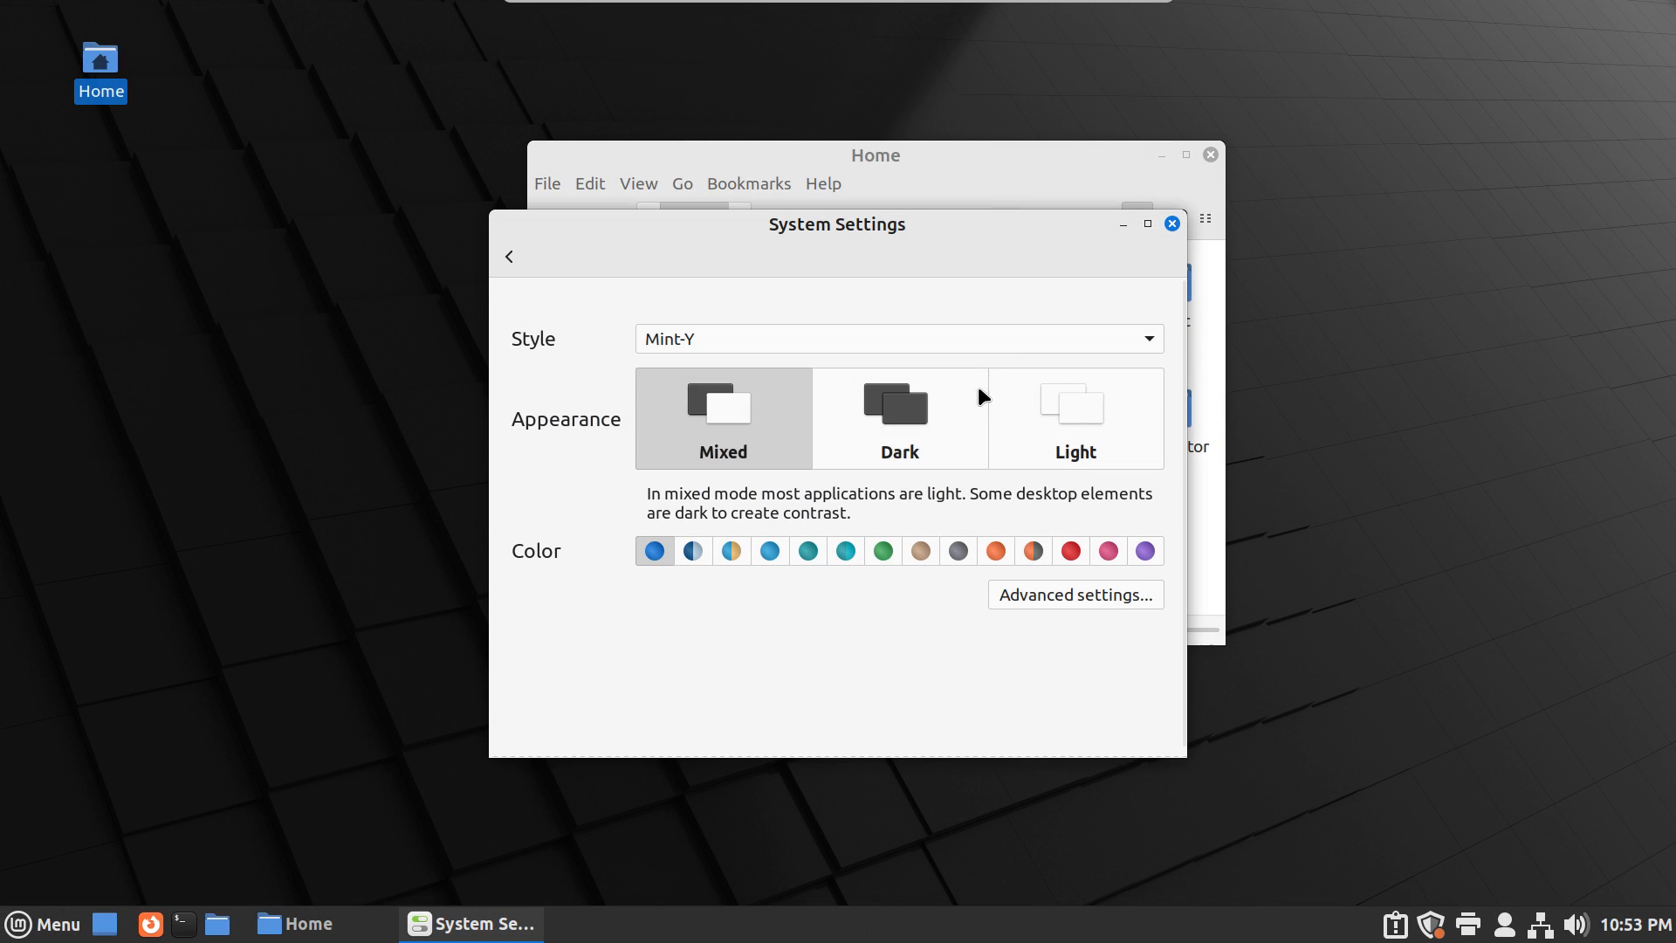
pyautogui.click(890, 435)
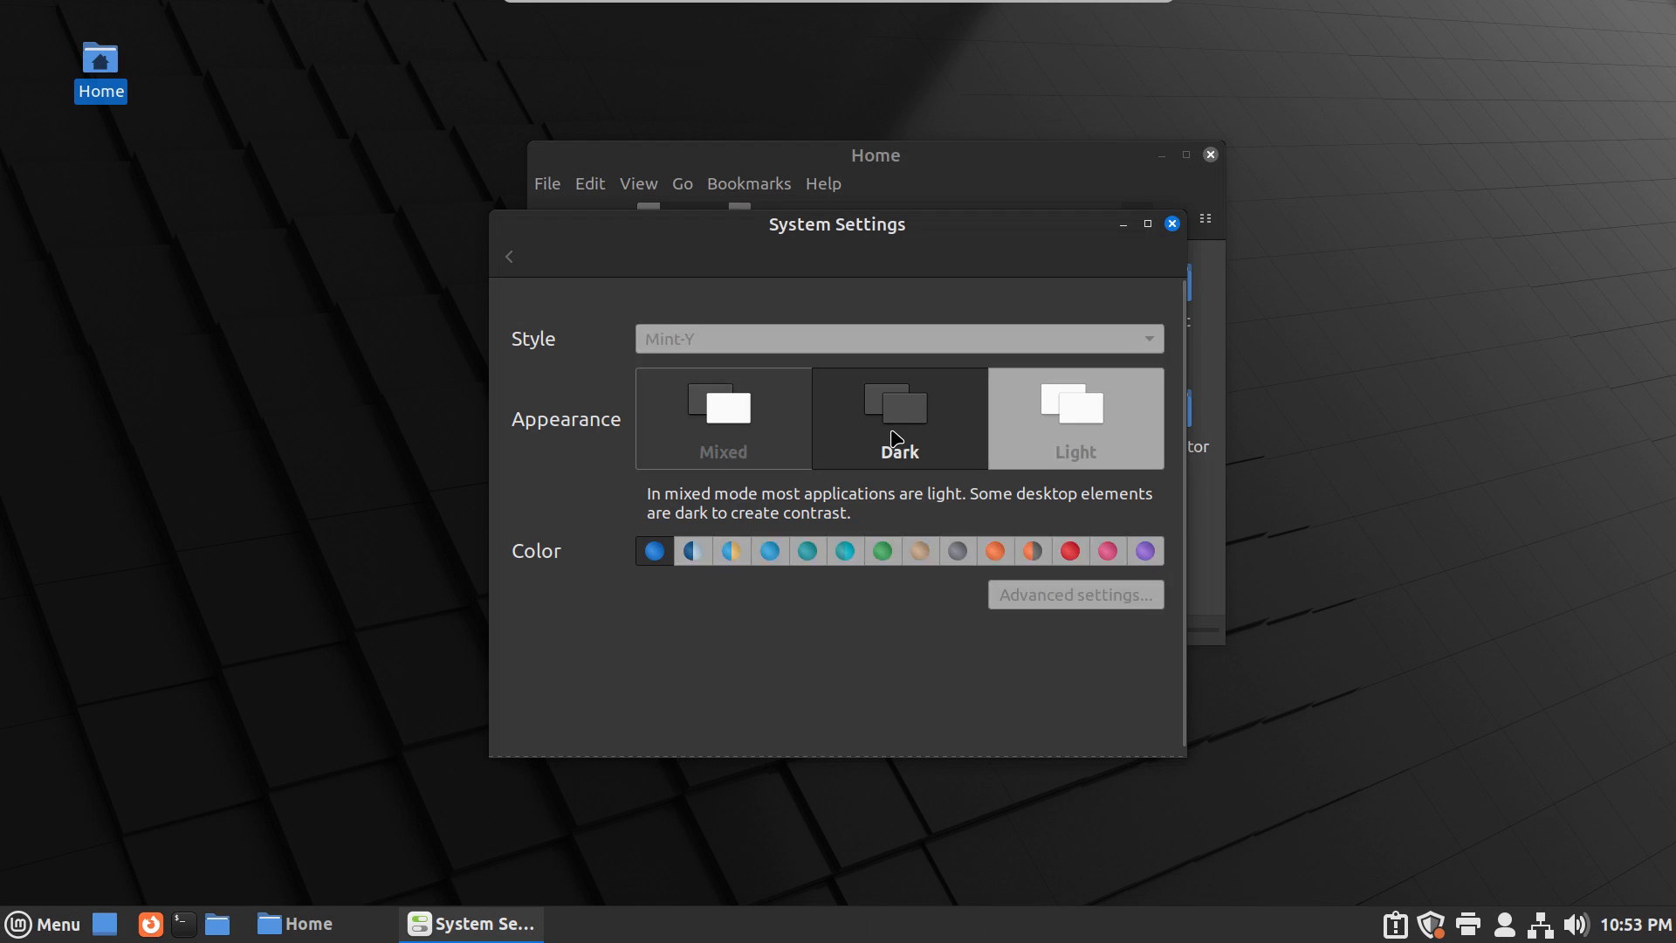
pyautogui.moveTo(964, 148); pyautogui.dragTo(1454, 140)
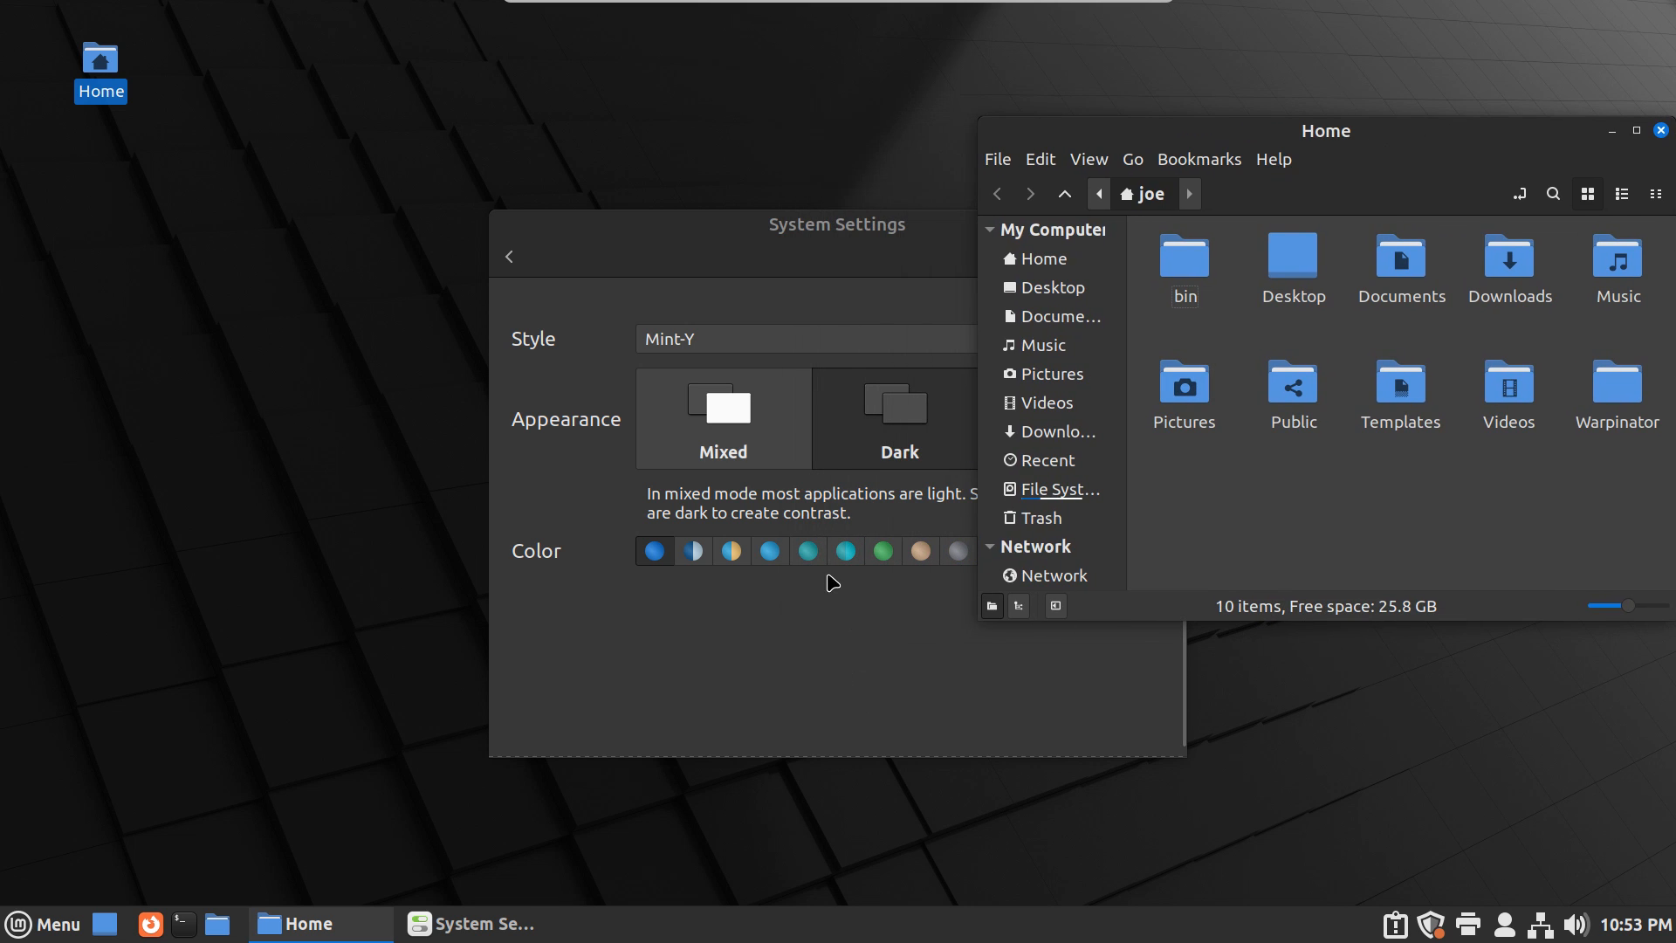
pyautogui.click(851, 243)
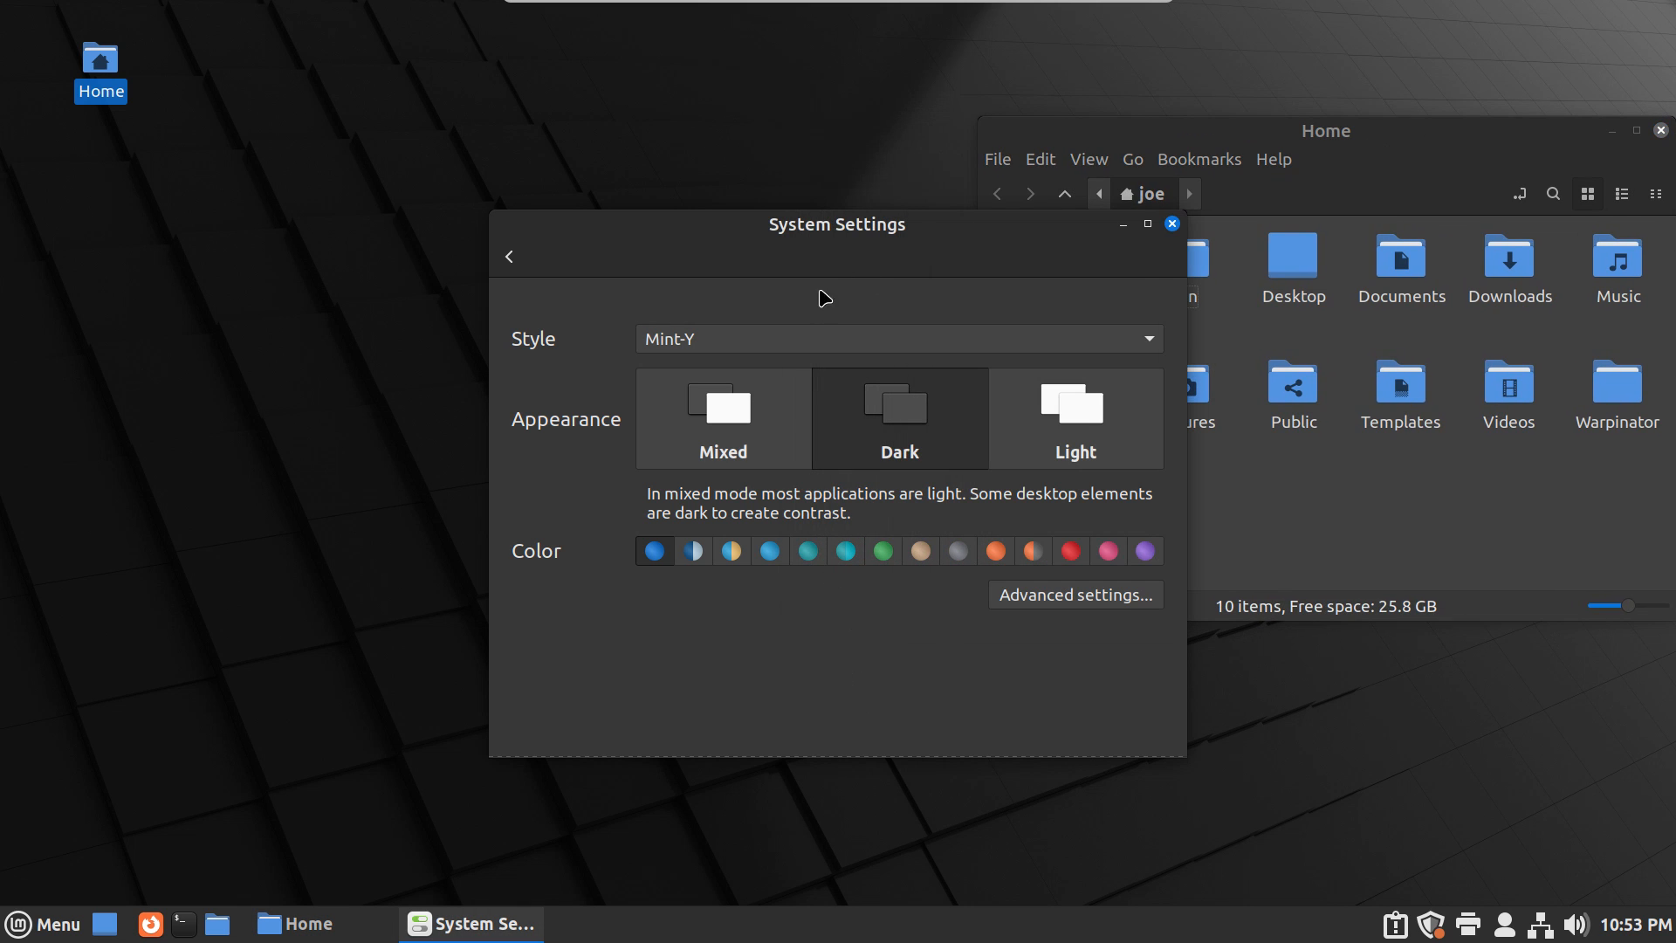
# Set the theme style to Mint-X and move the Home window so that all of its contents are in view
pyautogui.click(1151, 341)
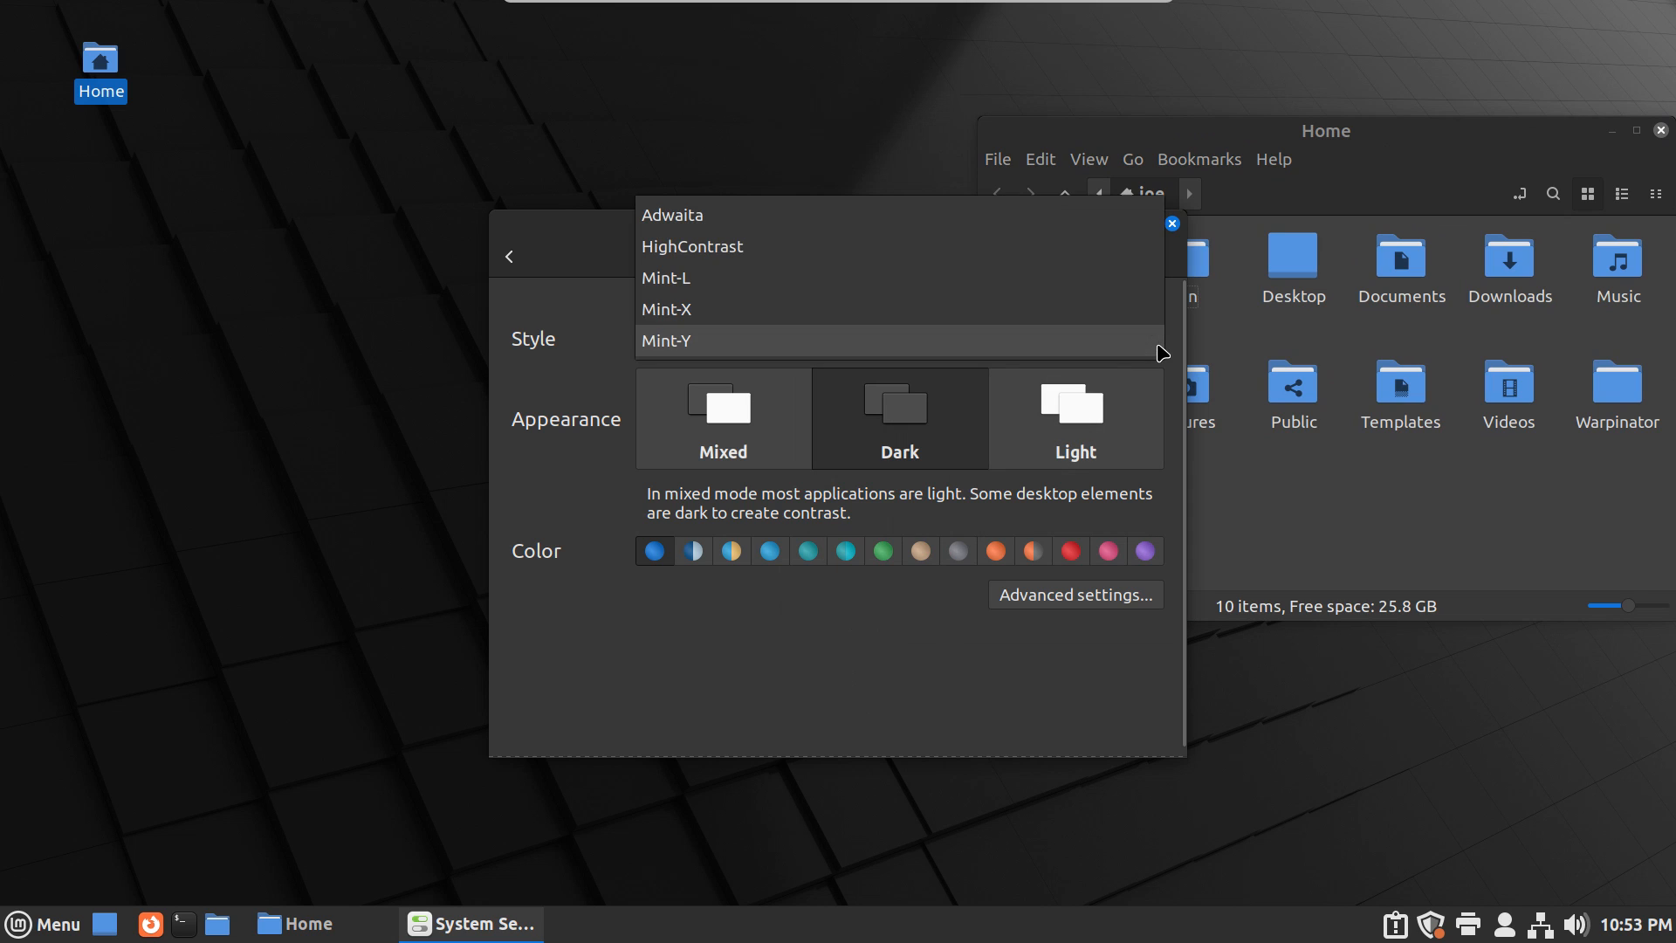
pyautogui.click(929, 319)
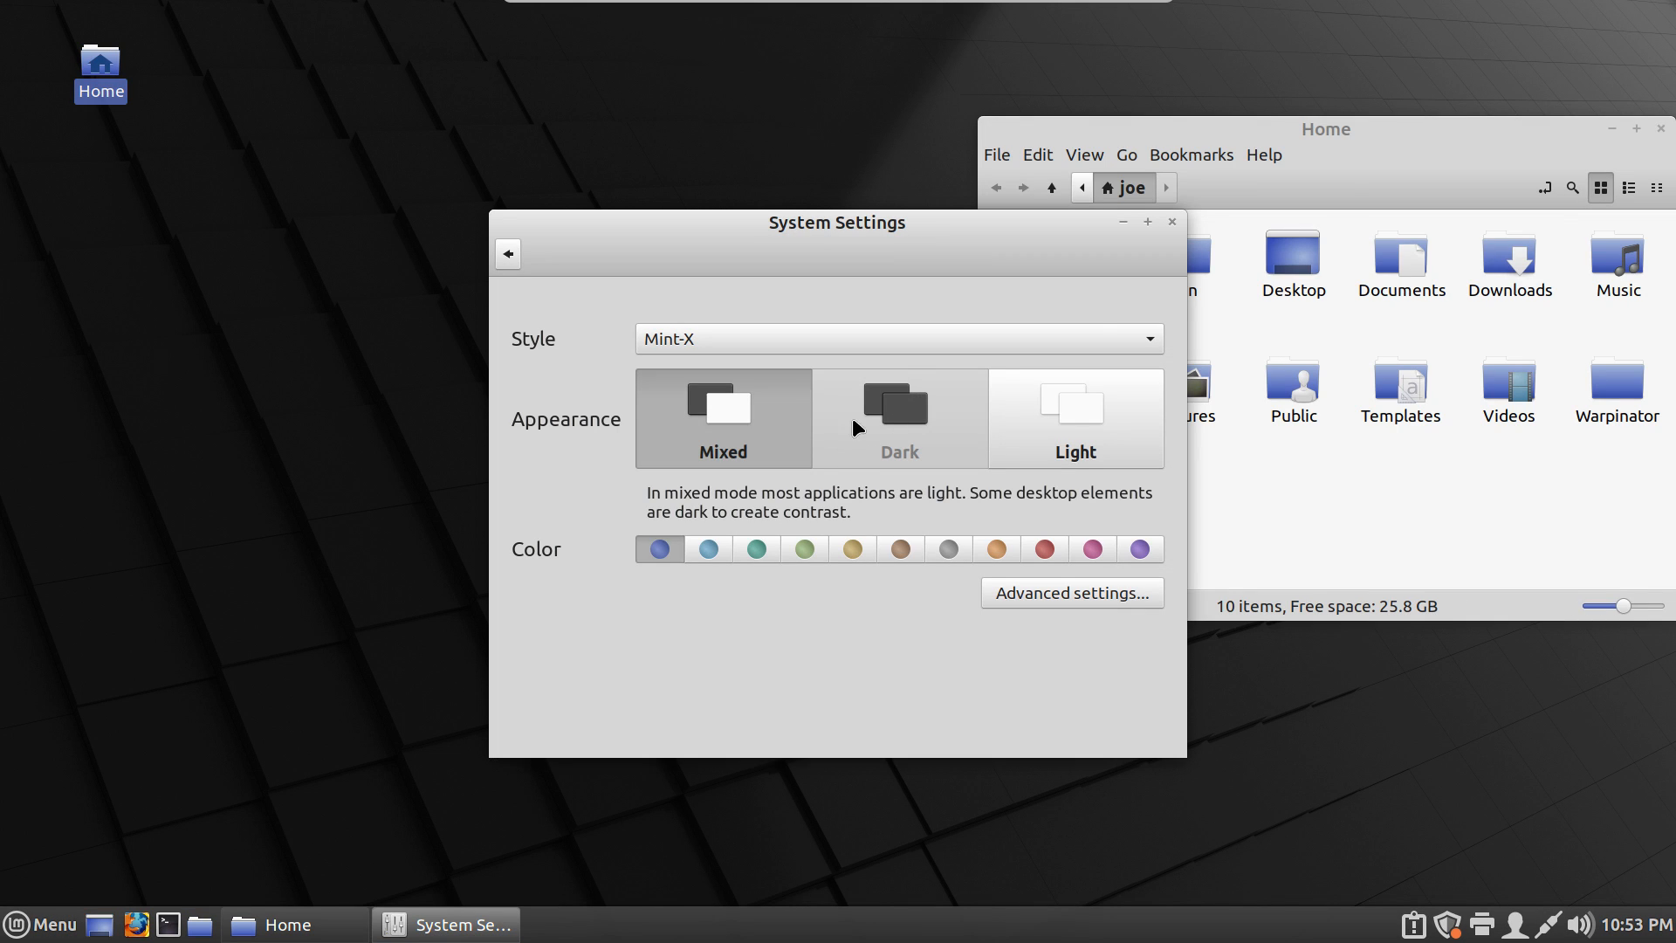
pyautogui.moveTo(1365, 134); pyautogui.dragTo(1290, 62)
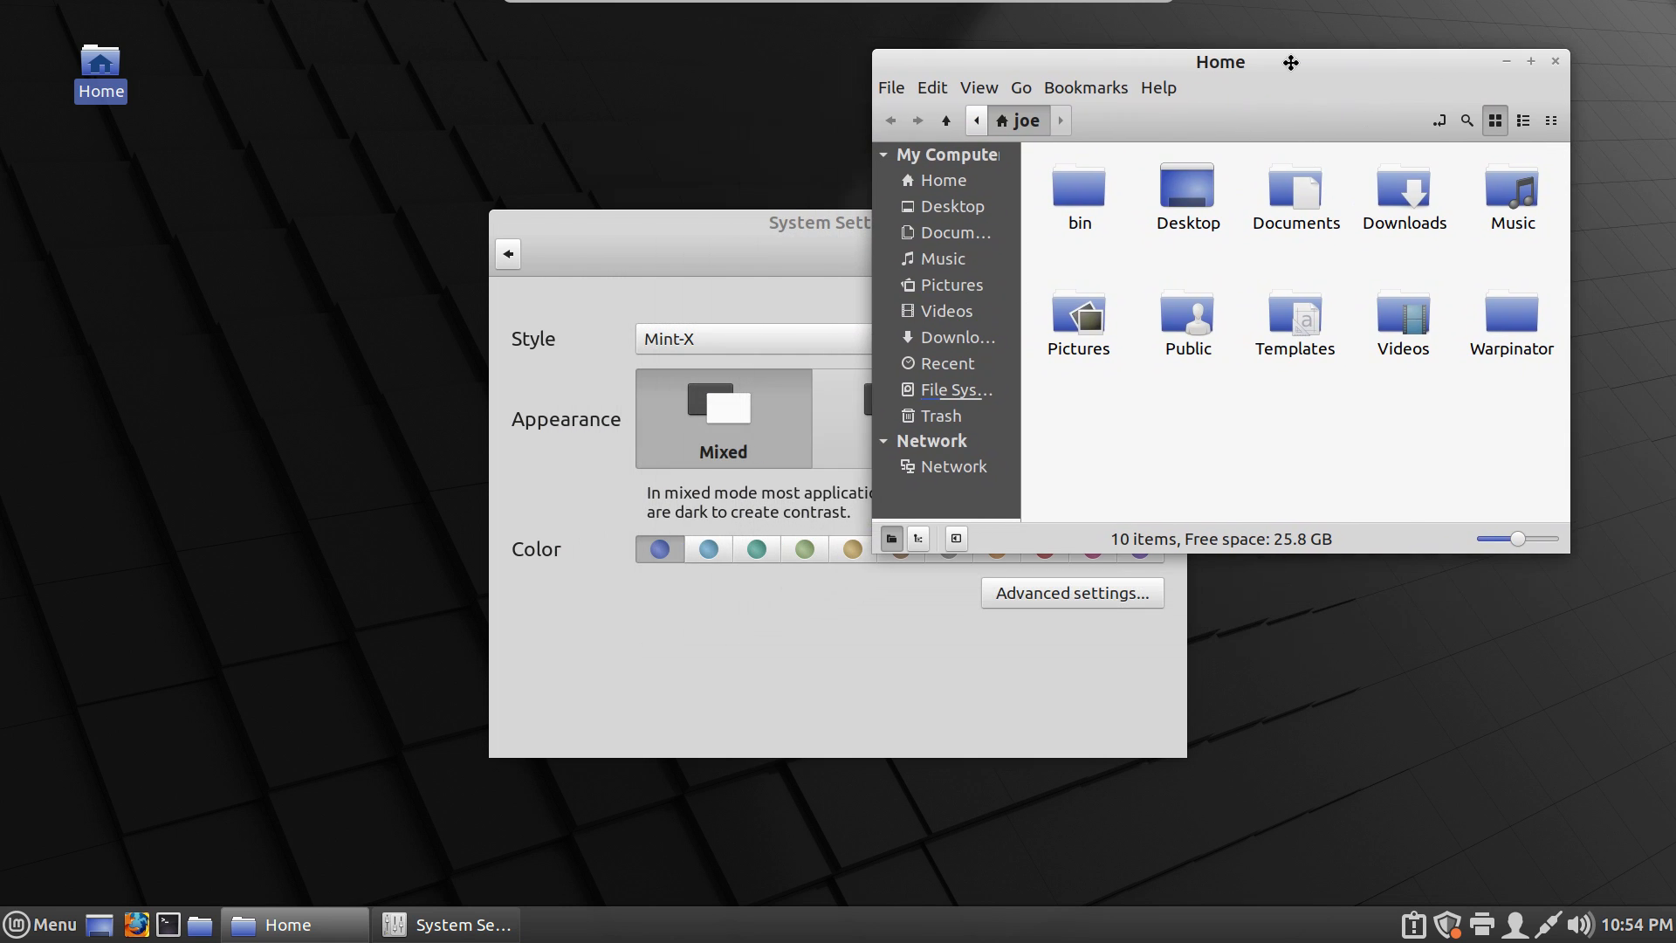
# Bring System Settings to the front and try the Light appearance for Mint-X before returning to Mixed
pyautogui.click(744, 236)
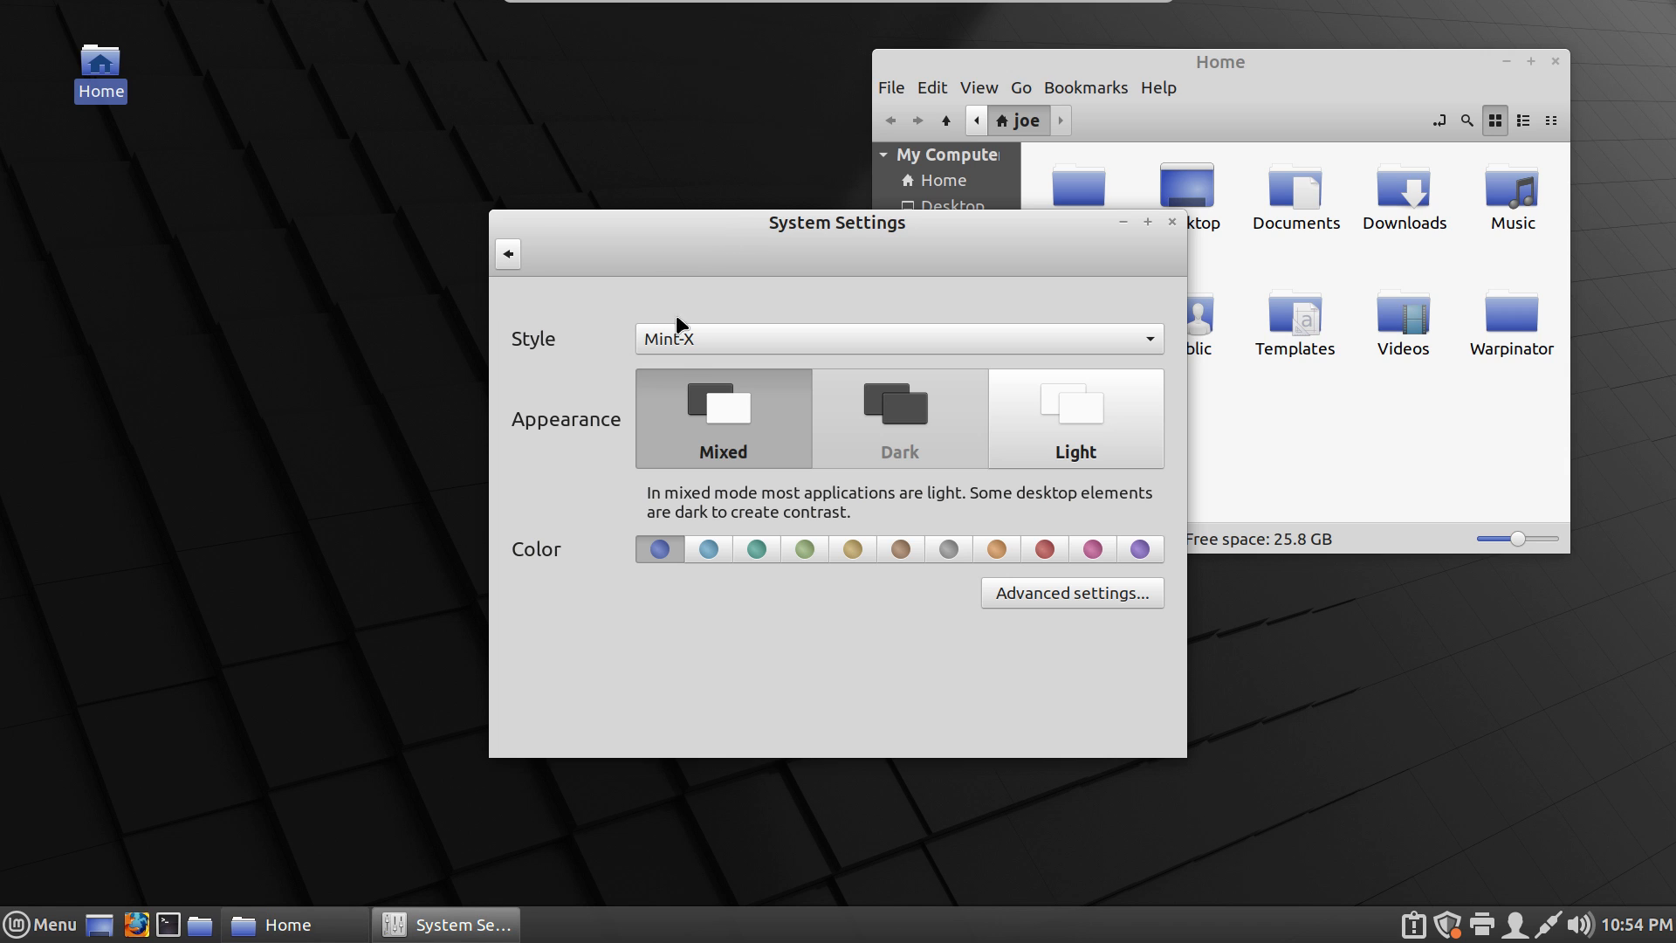
pyautogui.click(1034, 447)
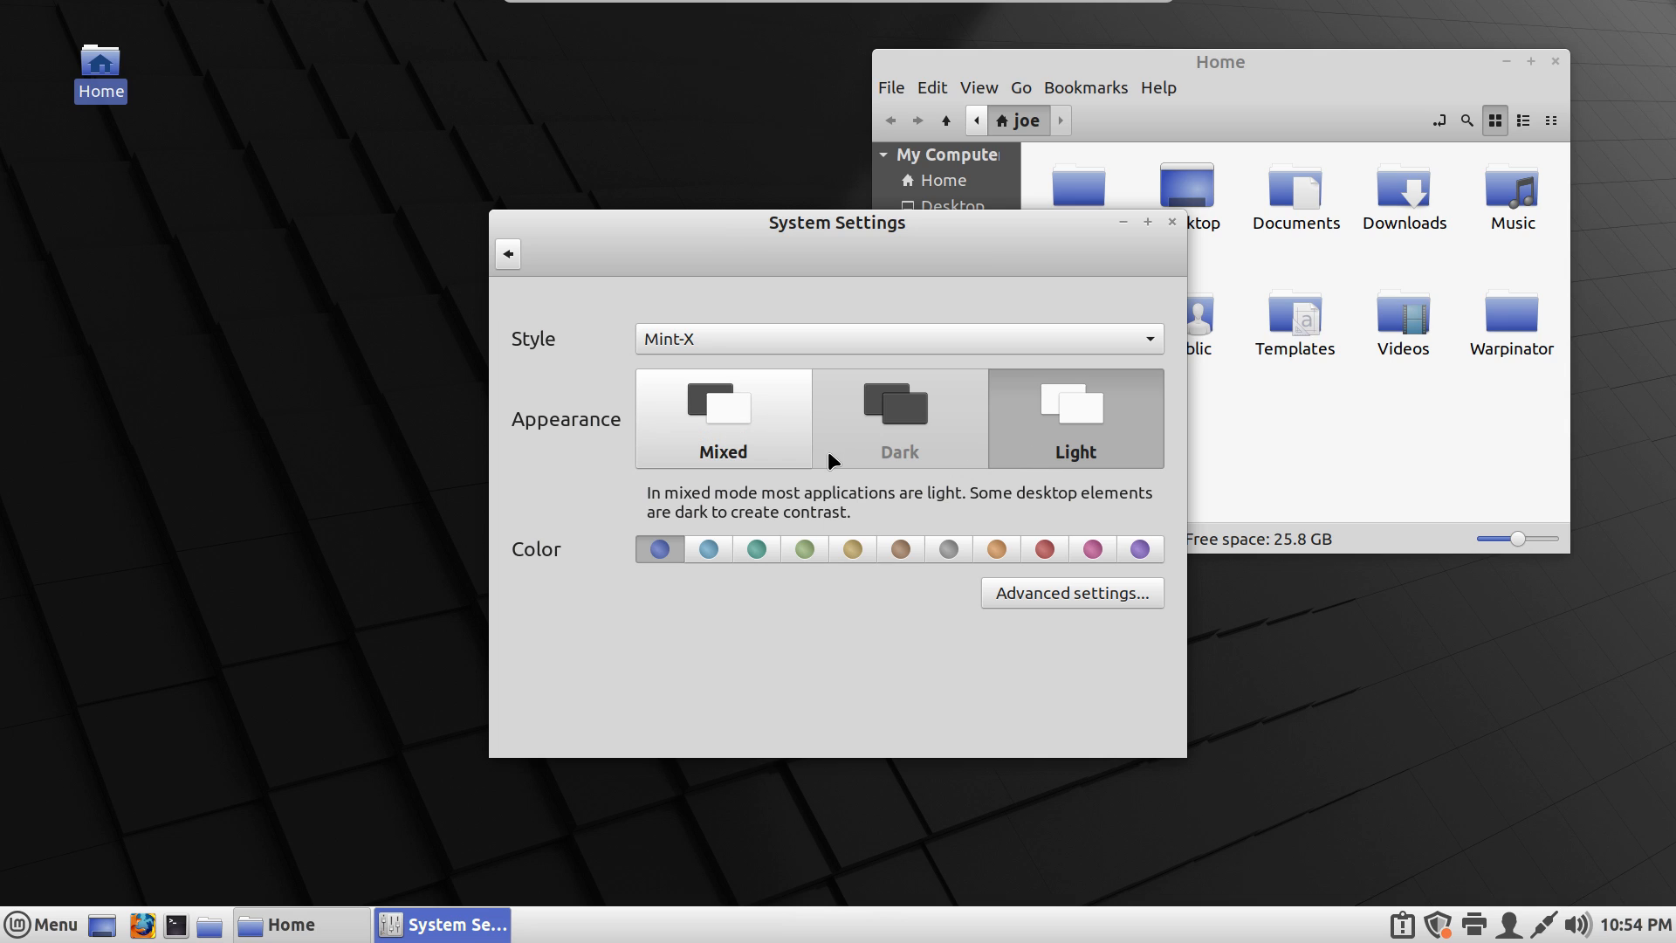
pyautogui.click(751, 421)
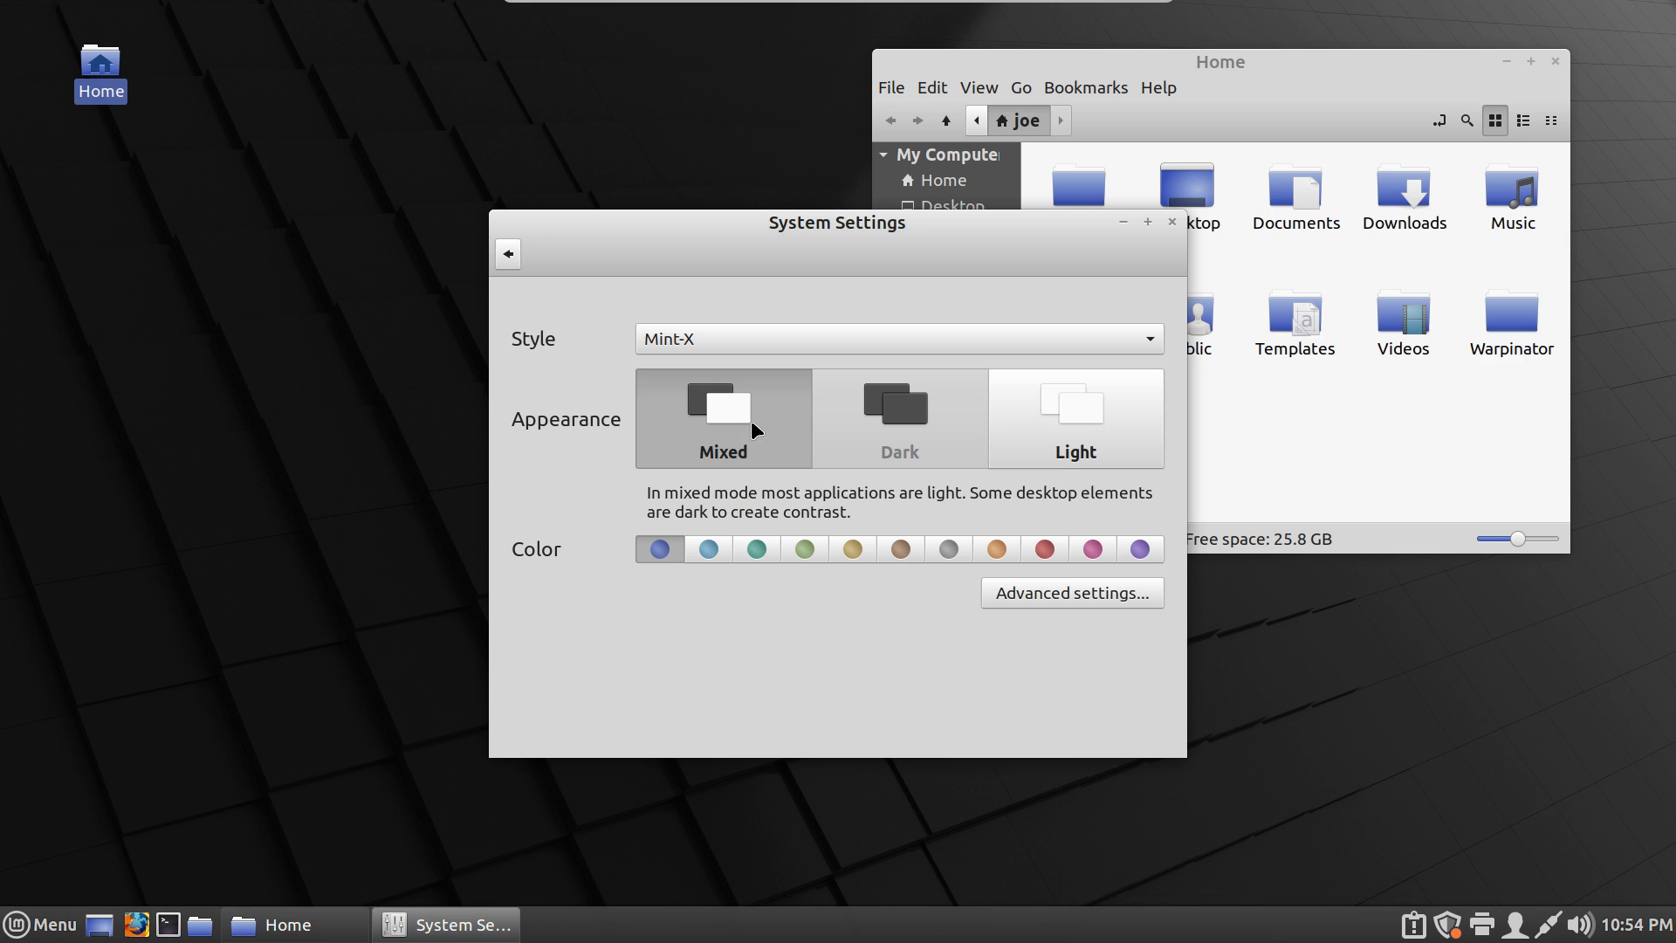
# Reopen the Themes page and set the Applications theme to Mint-Y in the advanced settings
pyautogui.click(508, 255)
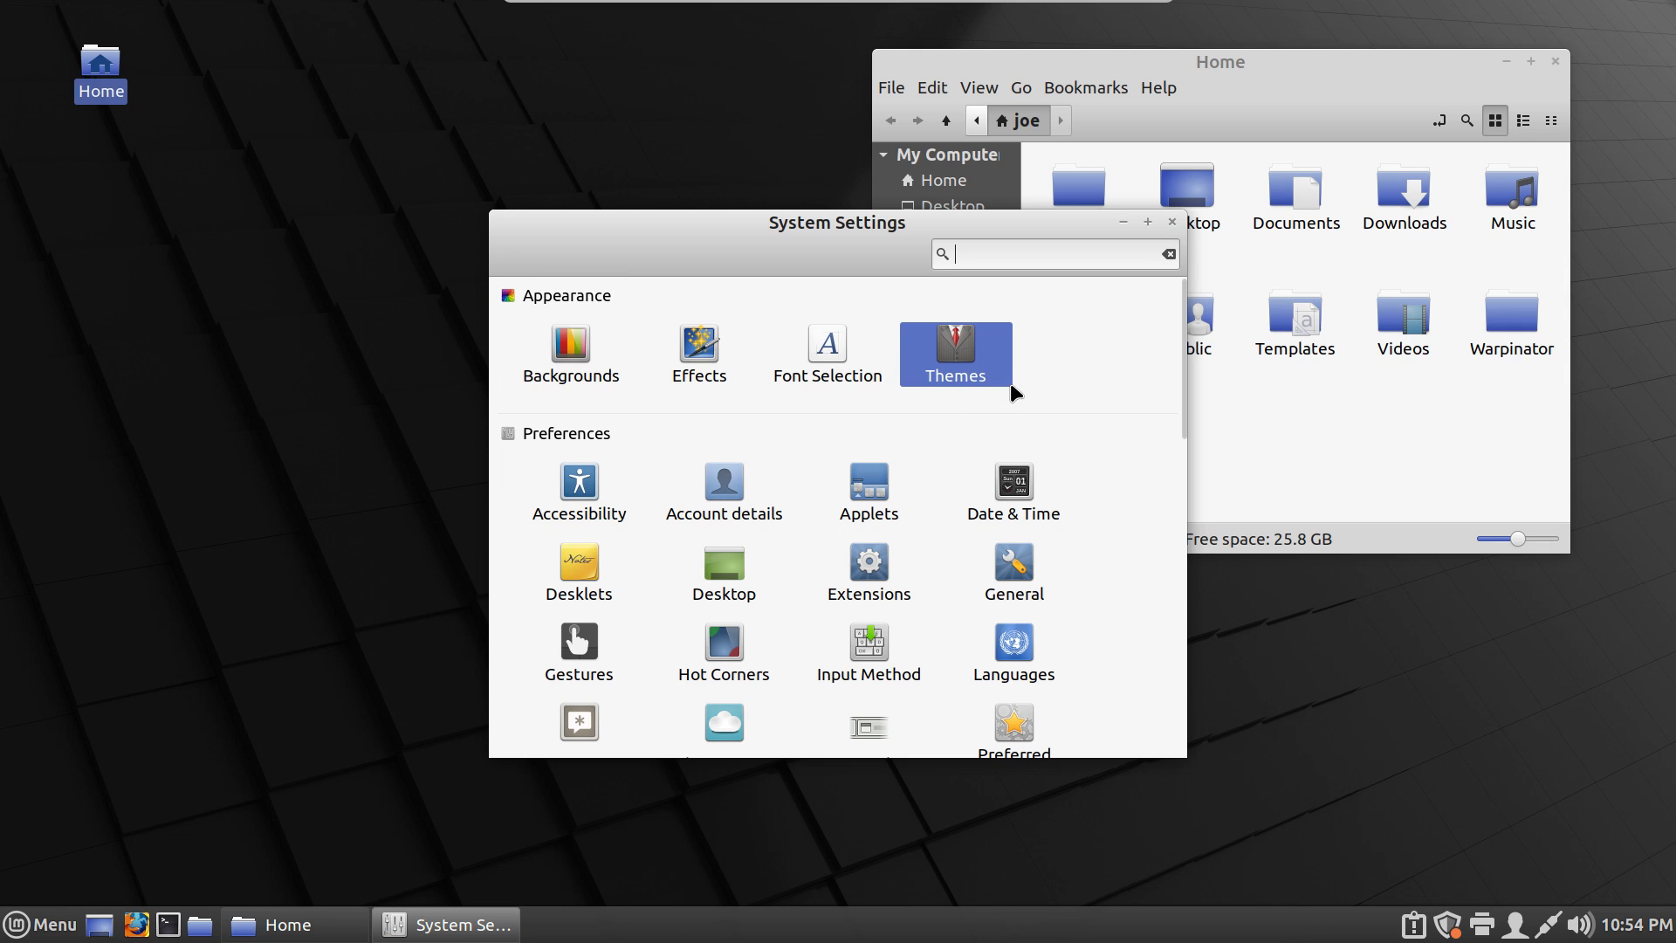
pyautogui.click(961, 366)
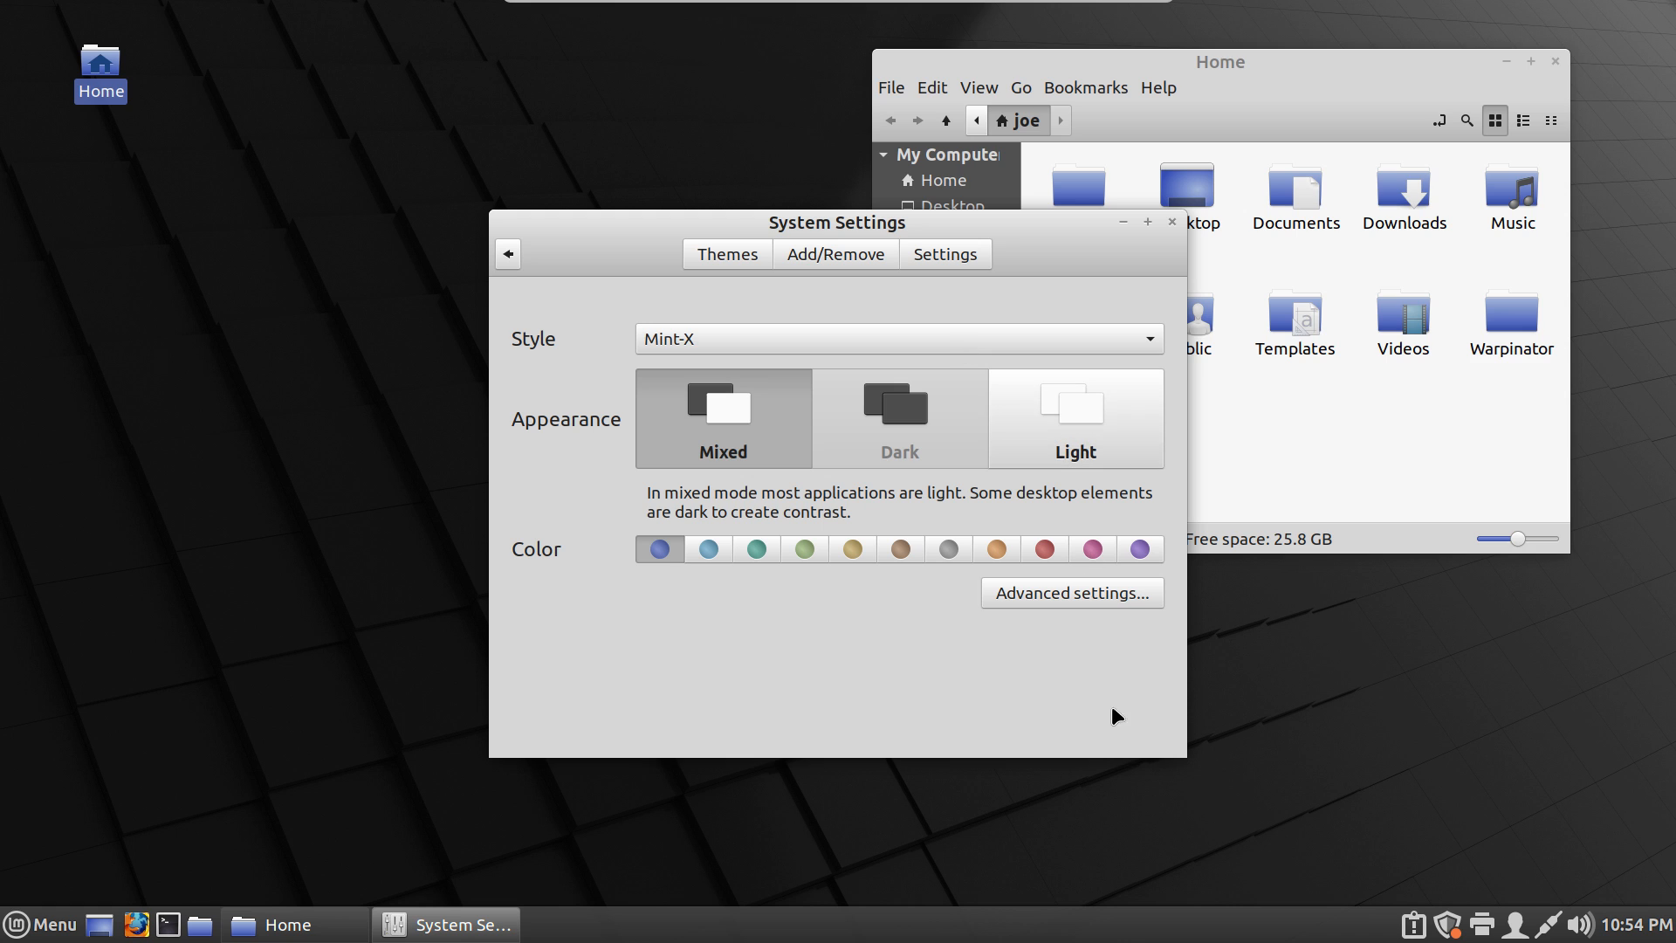
pyautogui.click(1119, 601)
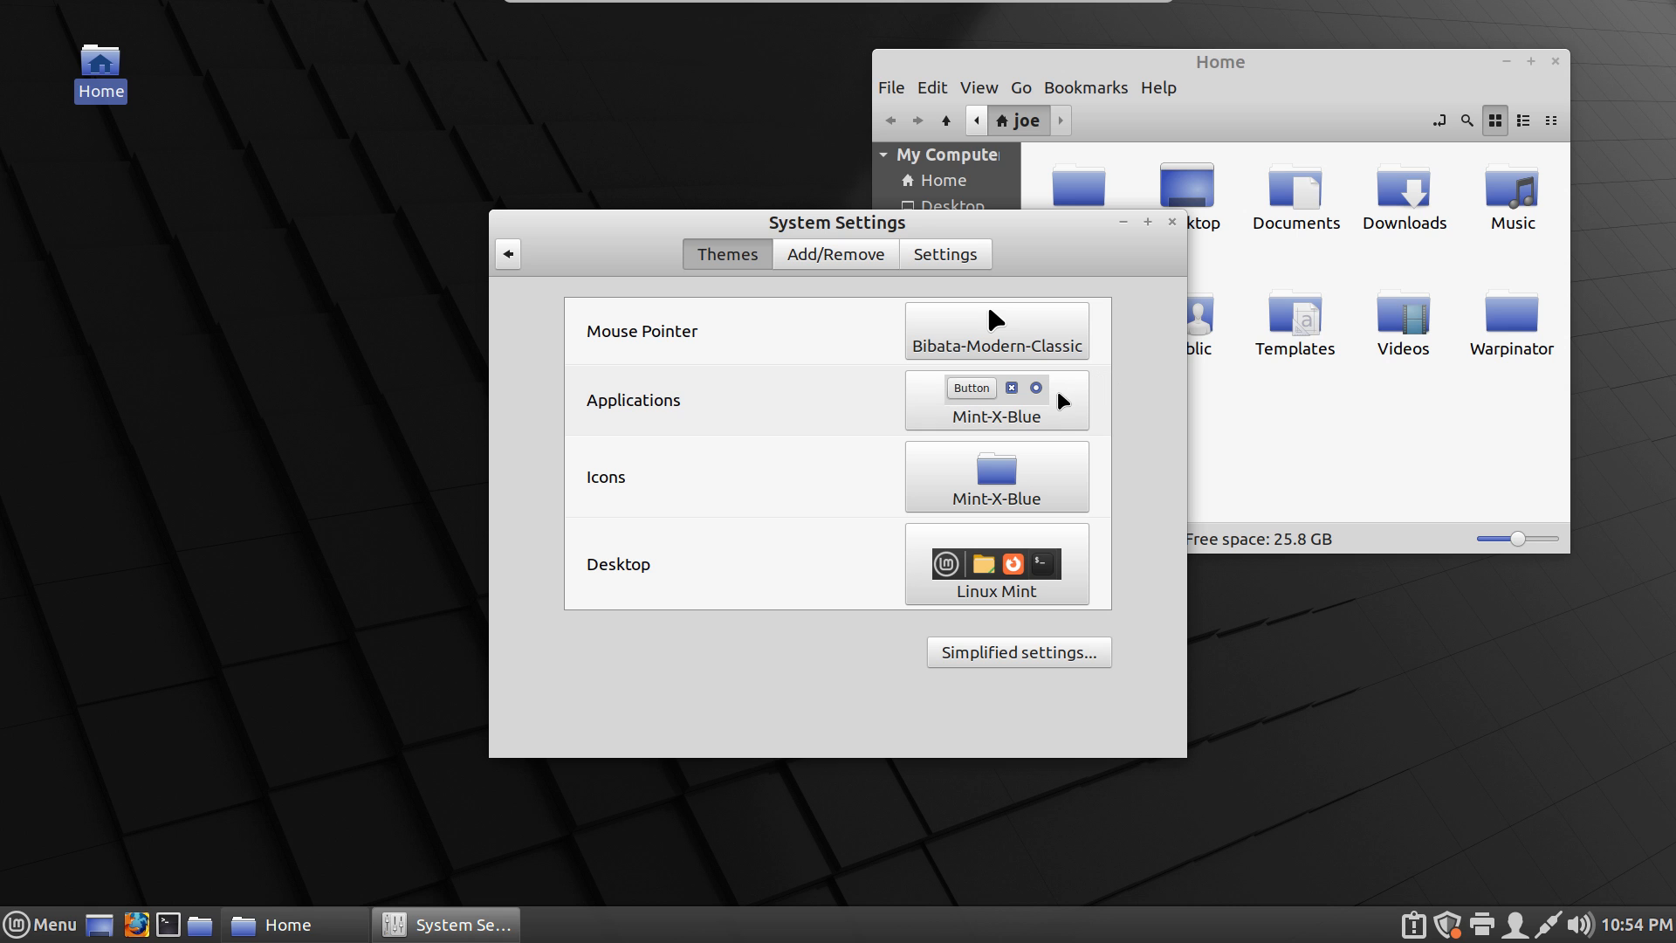
pyautogui.click(1029, 402)
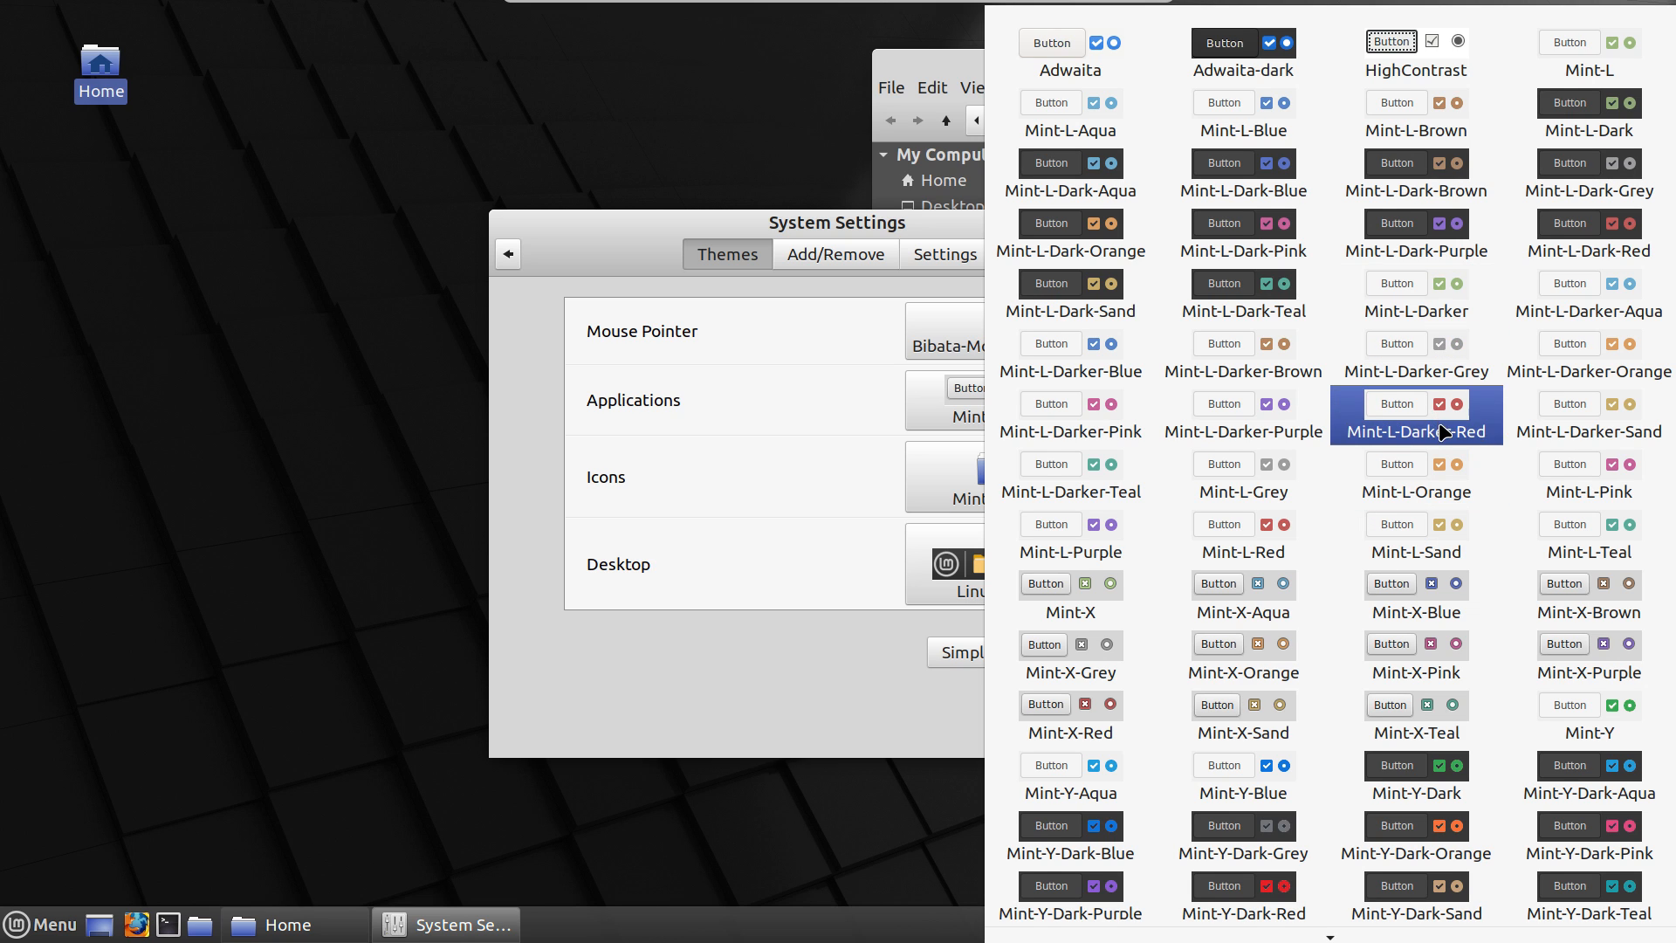
pyautogui.scroll(-1, 1439, 426)
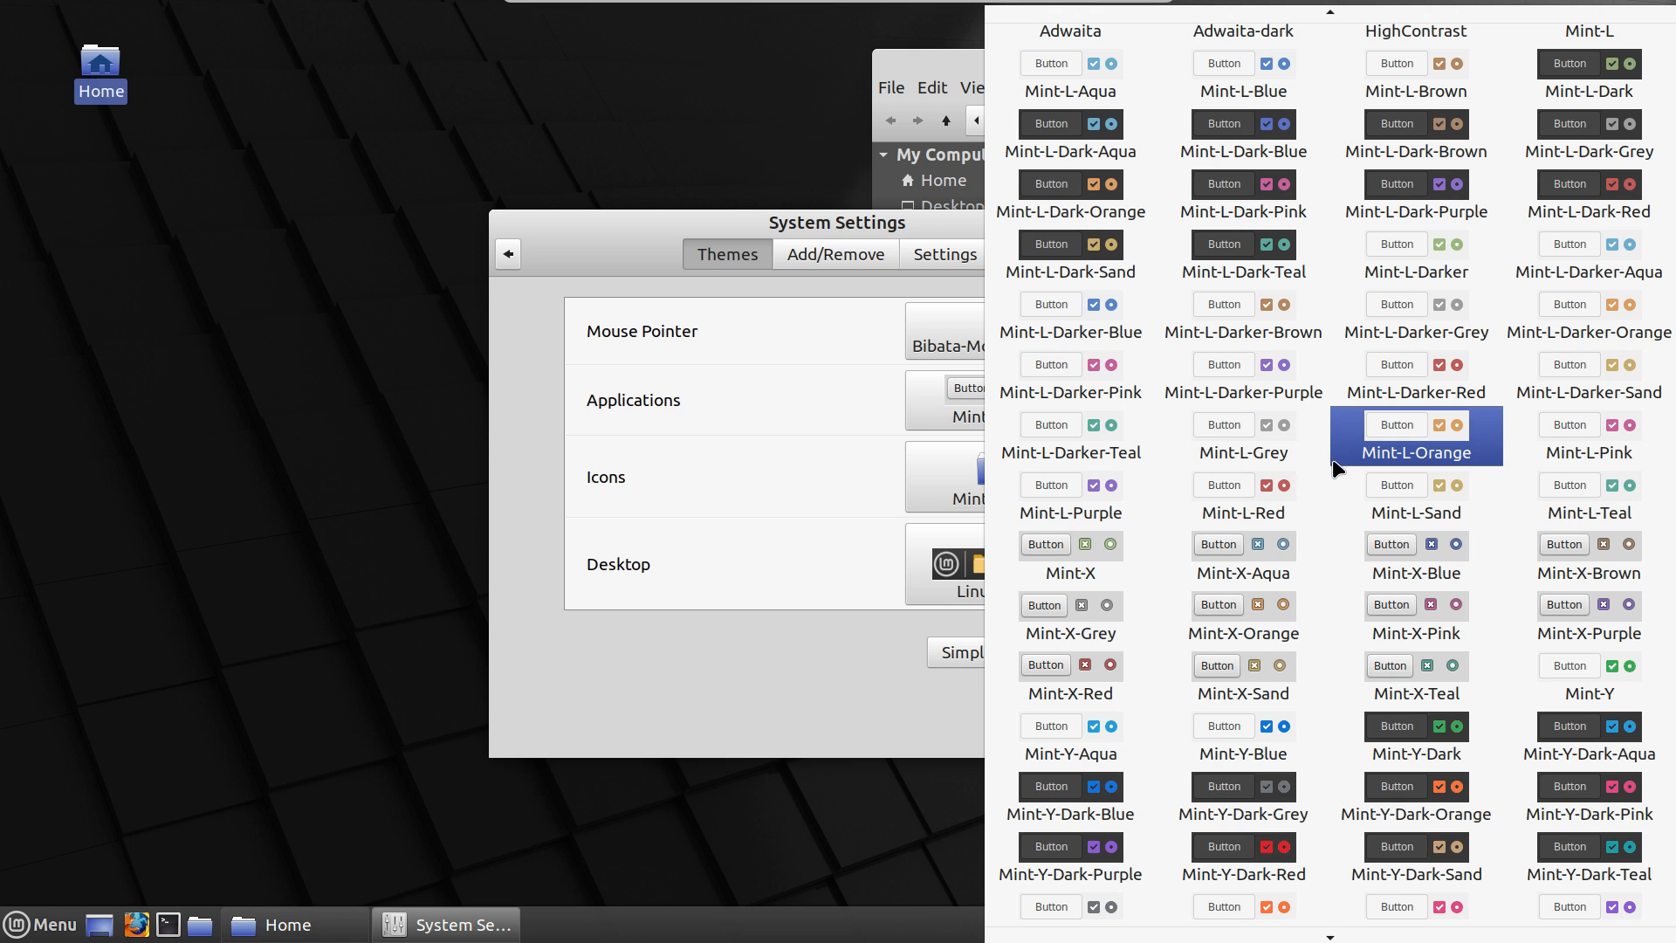
pyautogui.click(1633, 683)
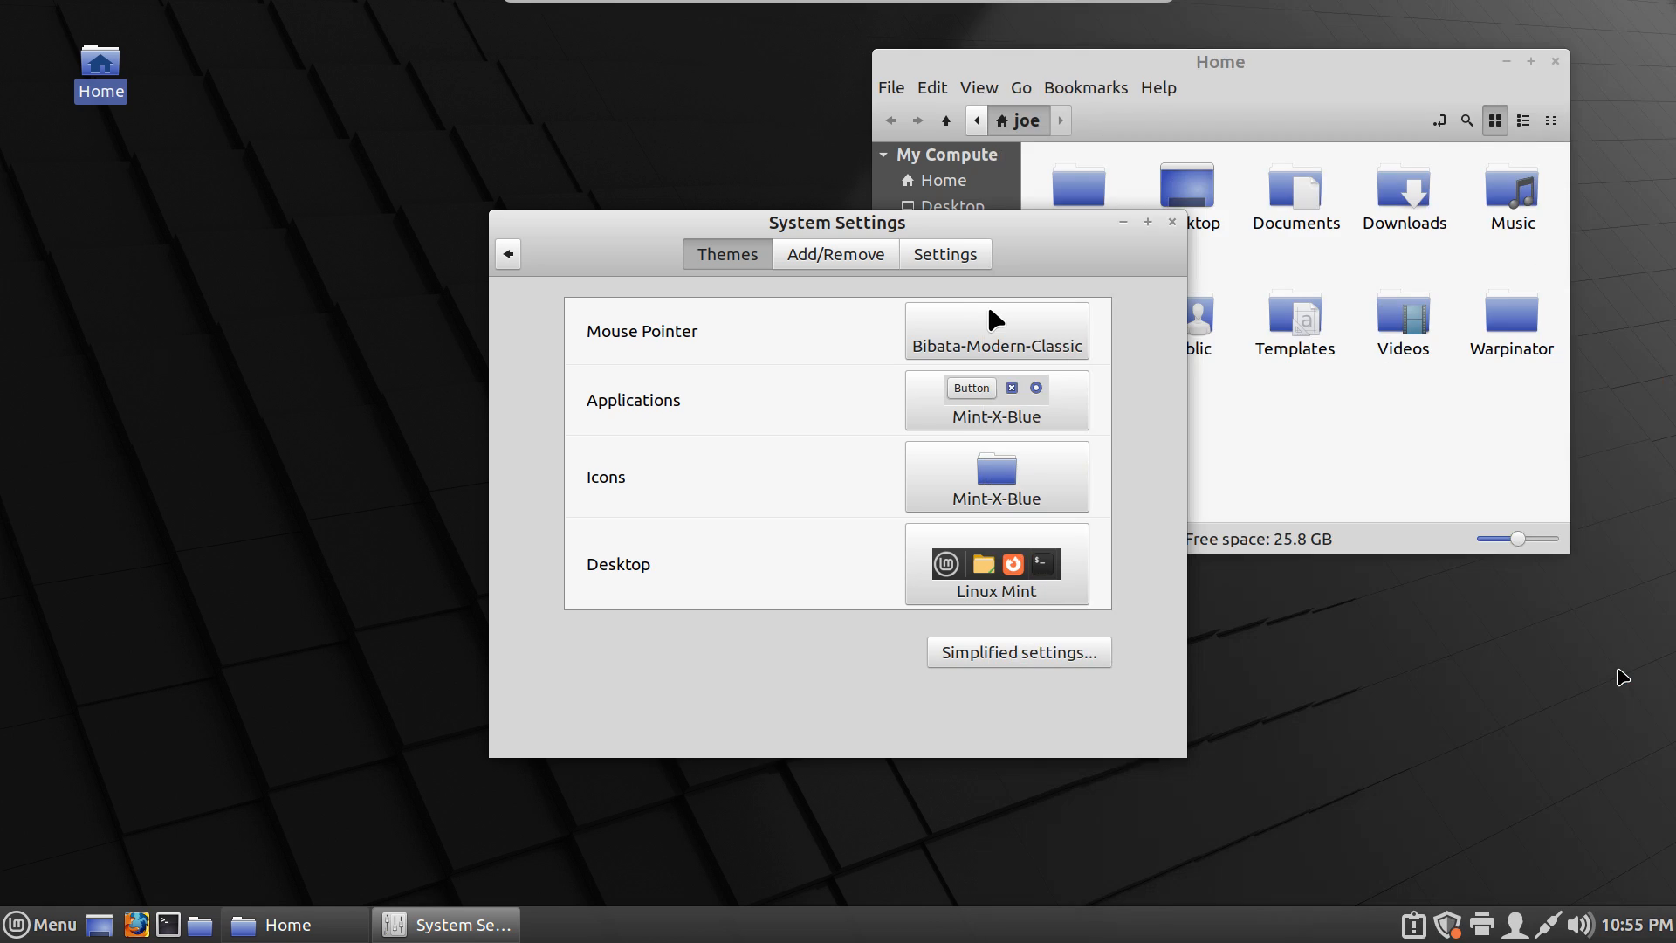
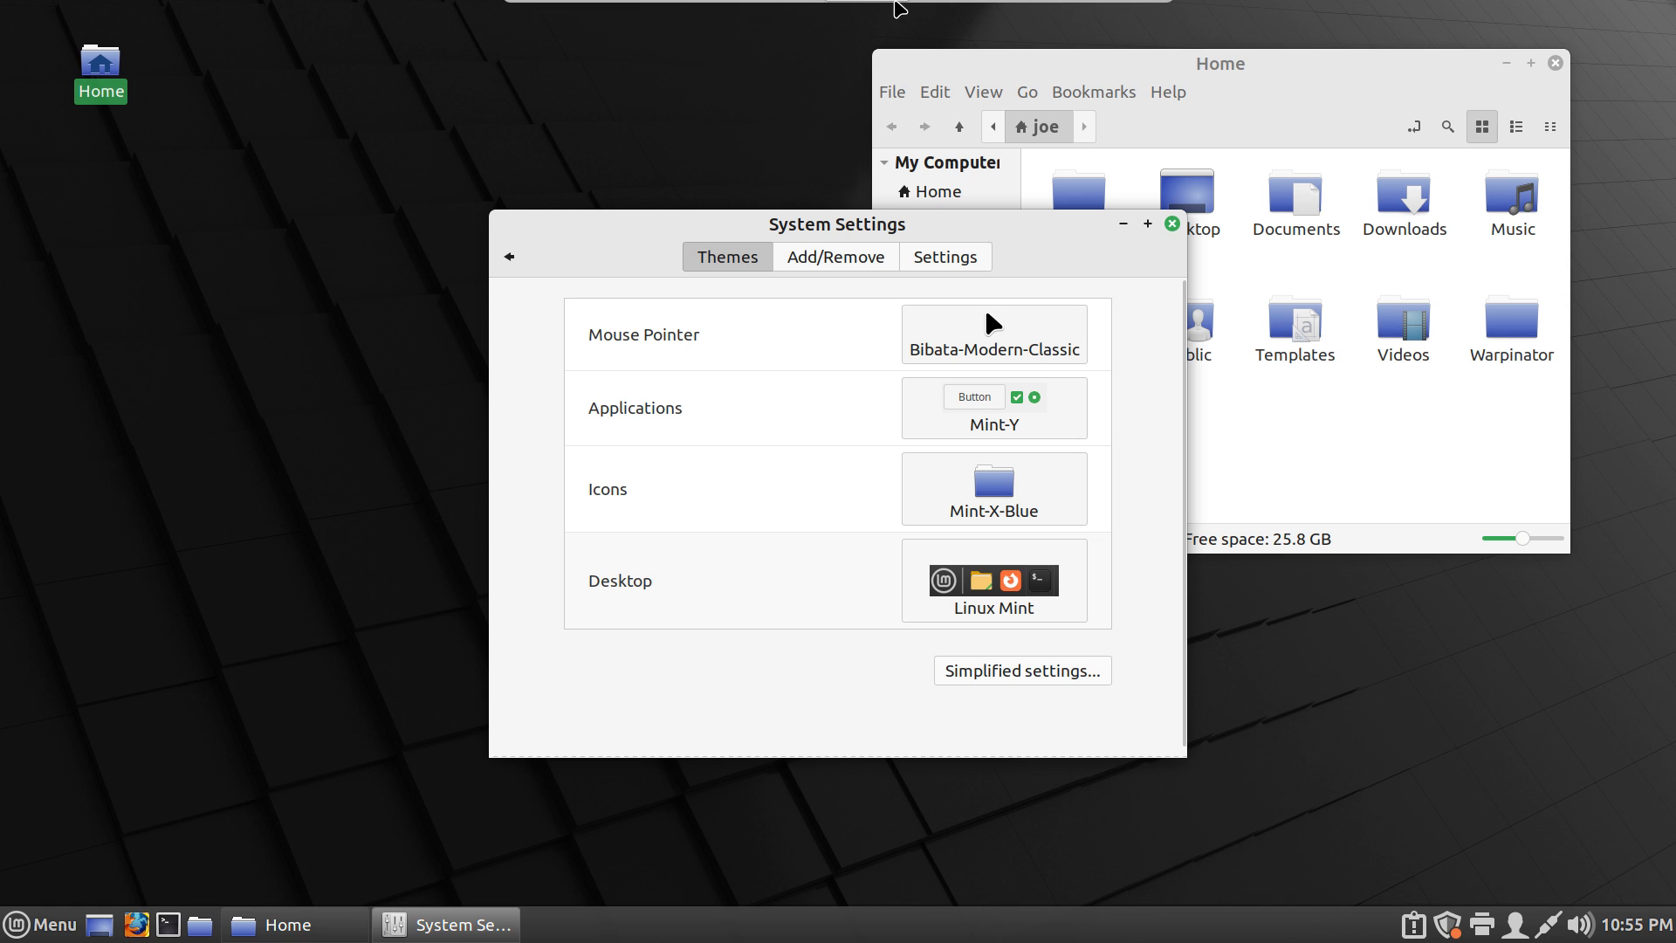
# Reset the virtual machine and log back in with the account password
pyautogui.moveTo(877, 8)
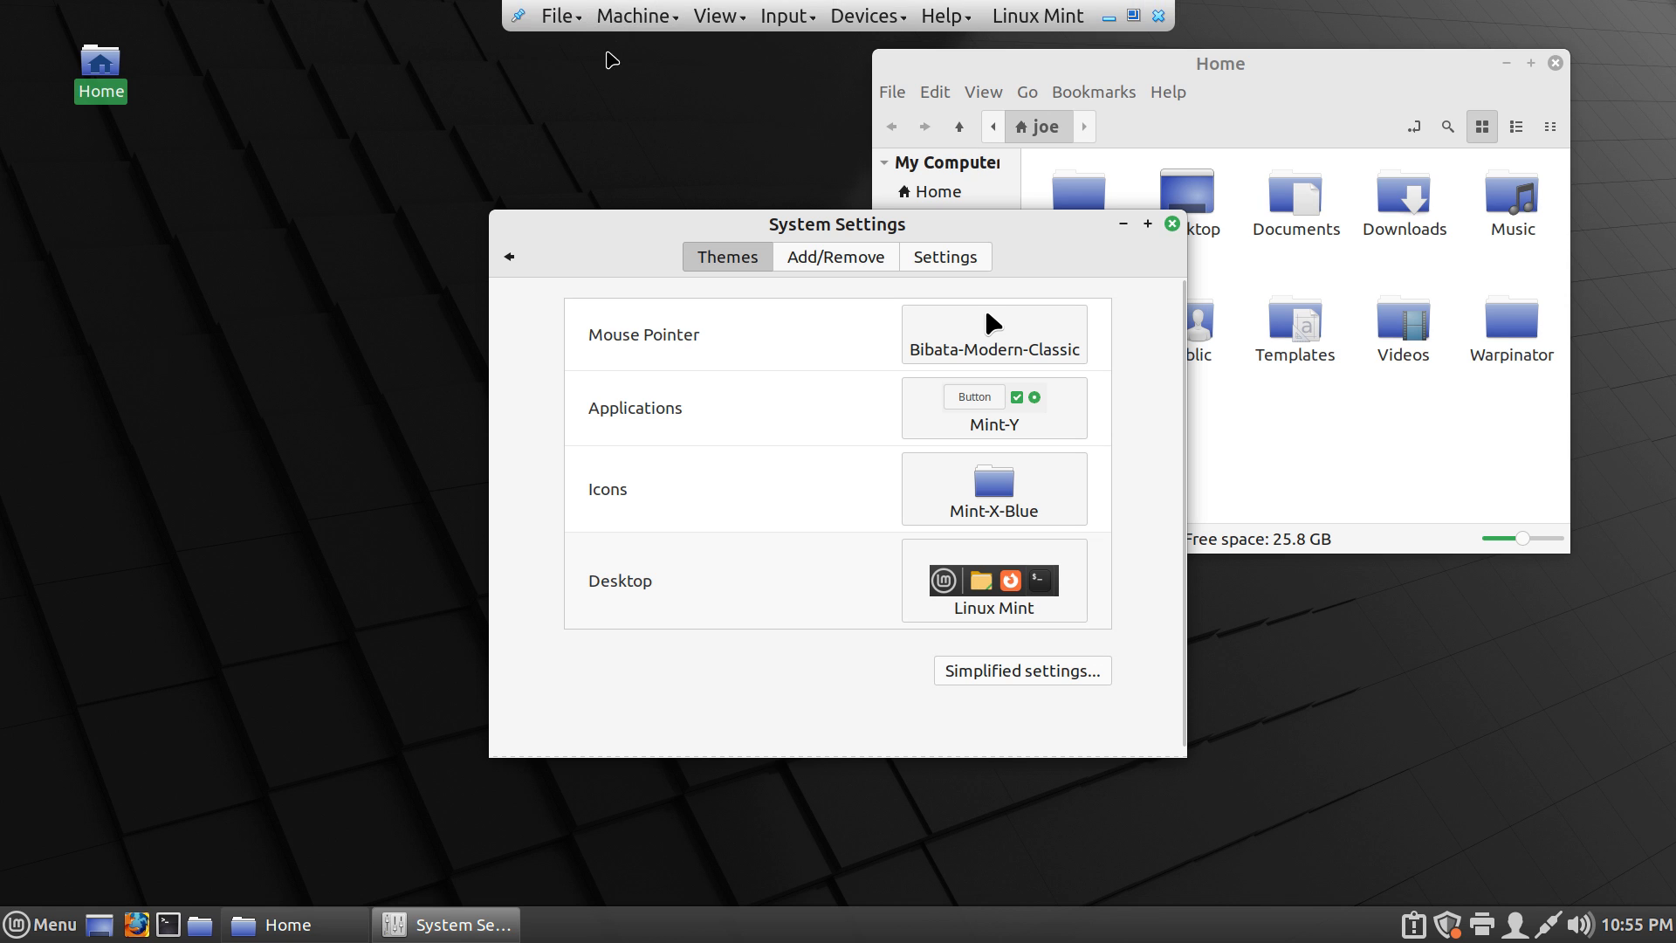
pyautogui.click(629, 19)
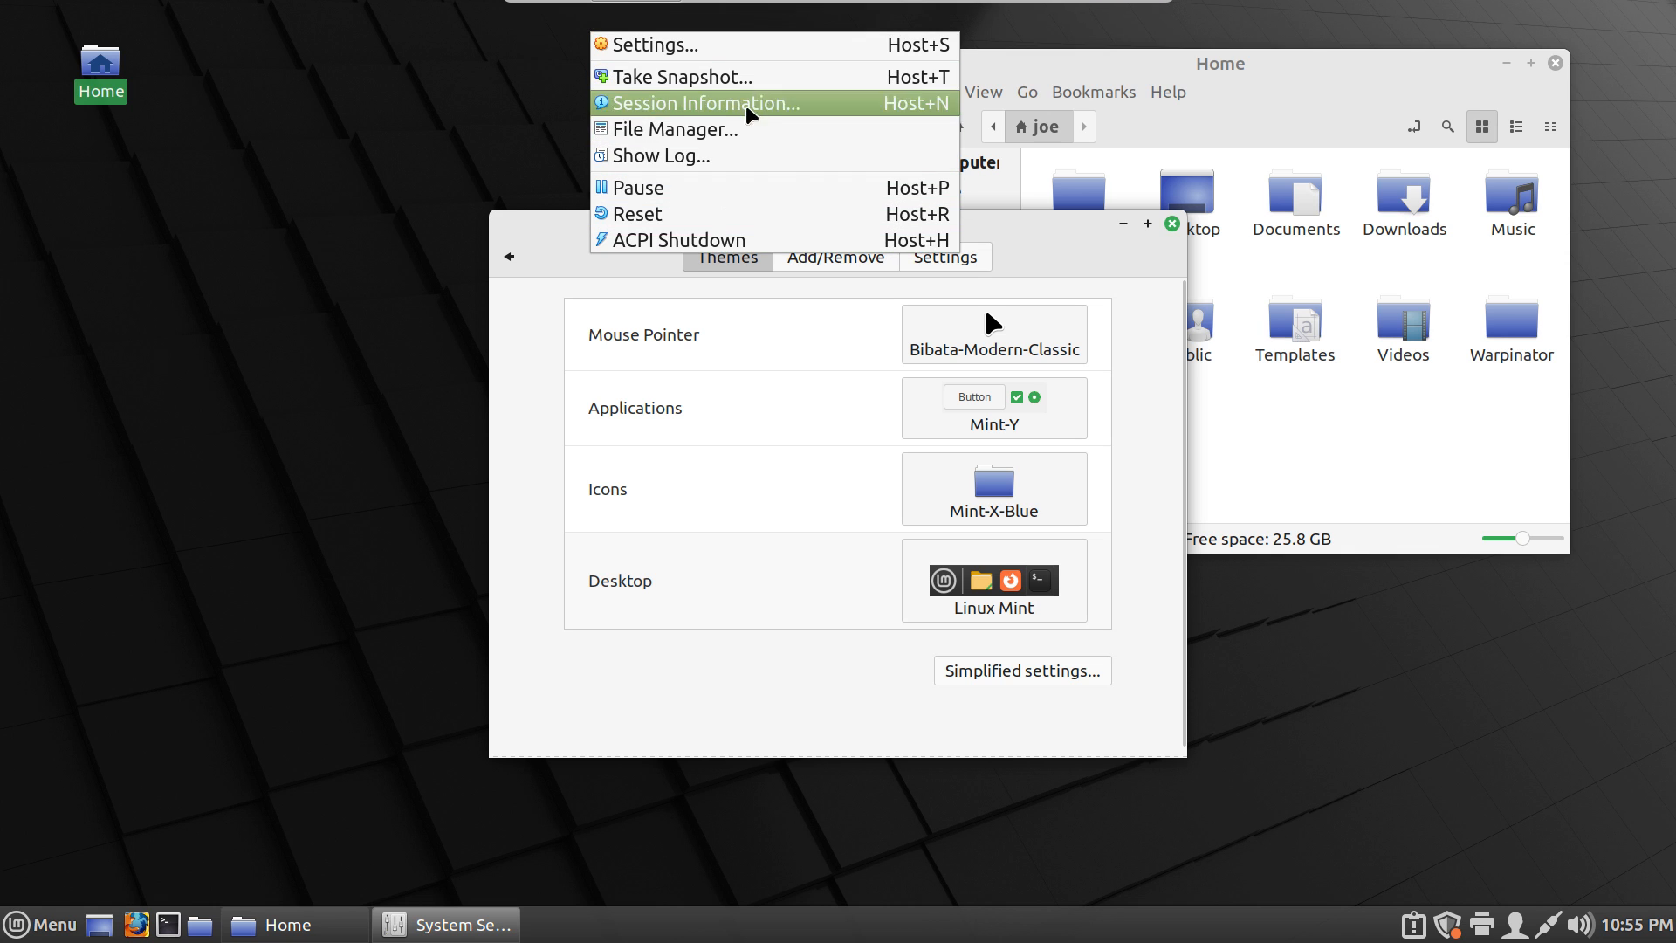
pyautogui.click(752, 216)
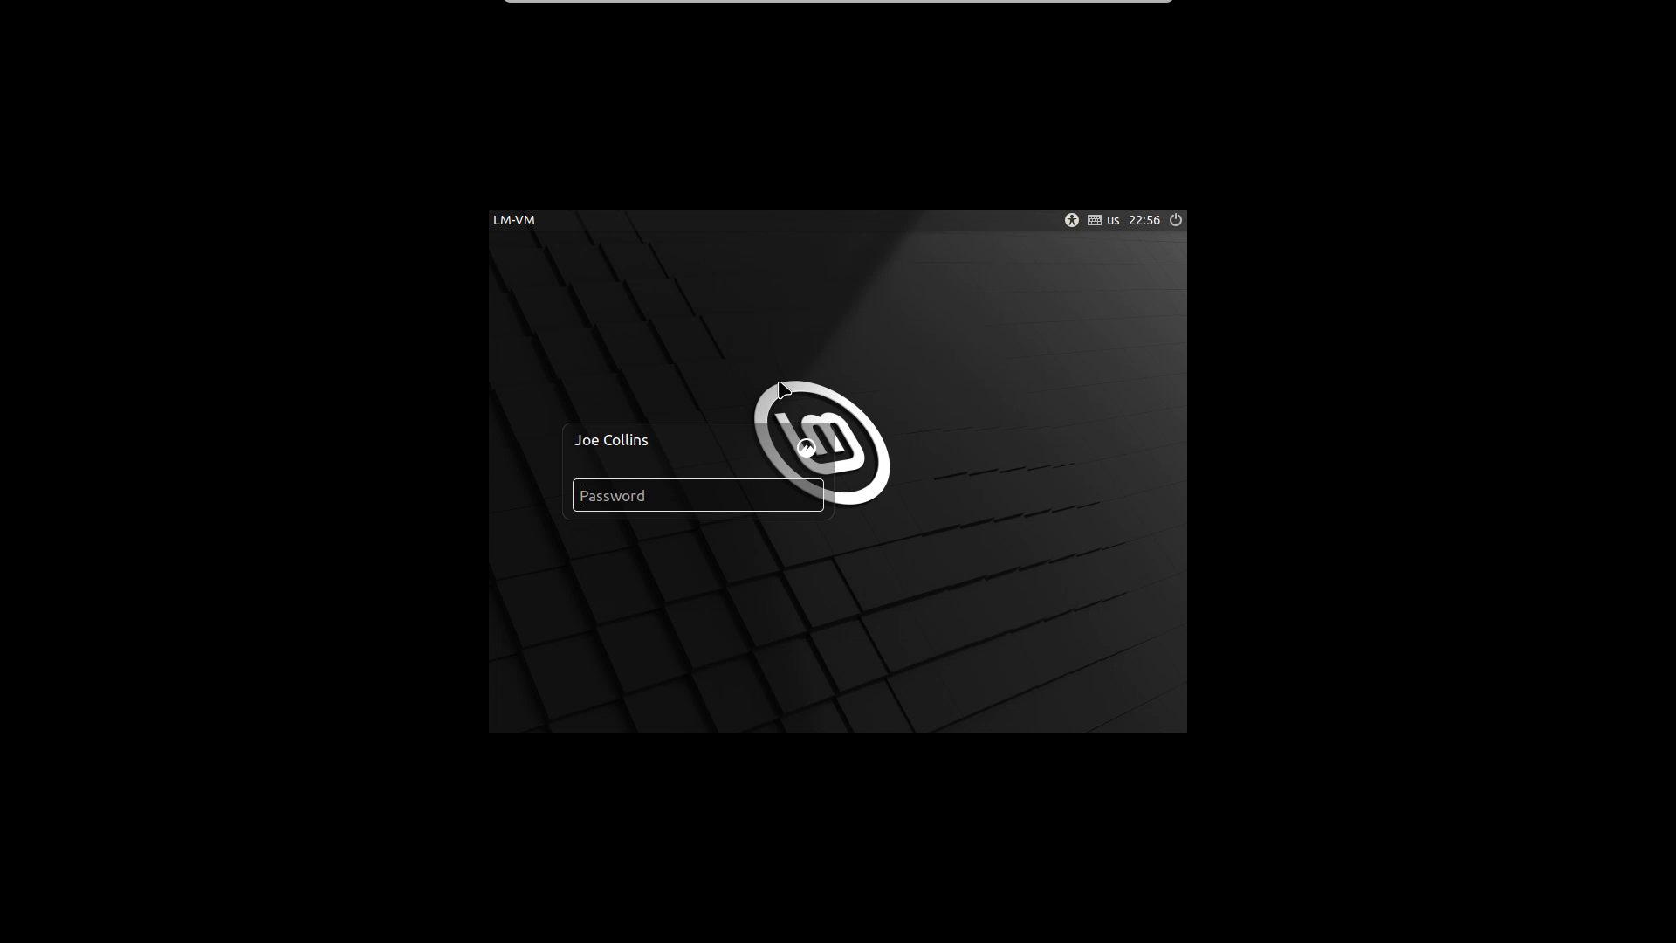
pyautogui.write('•')
pyautogui.press('Return')
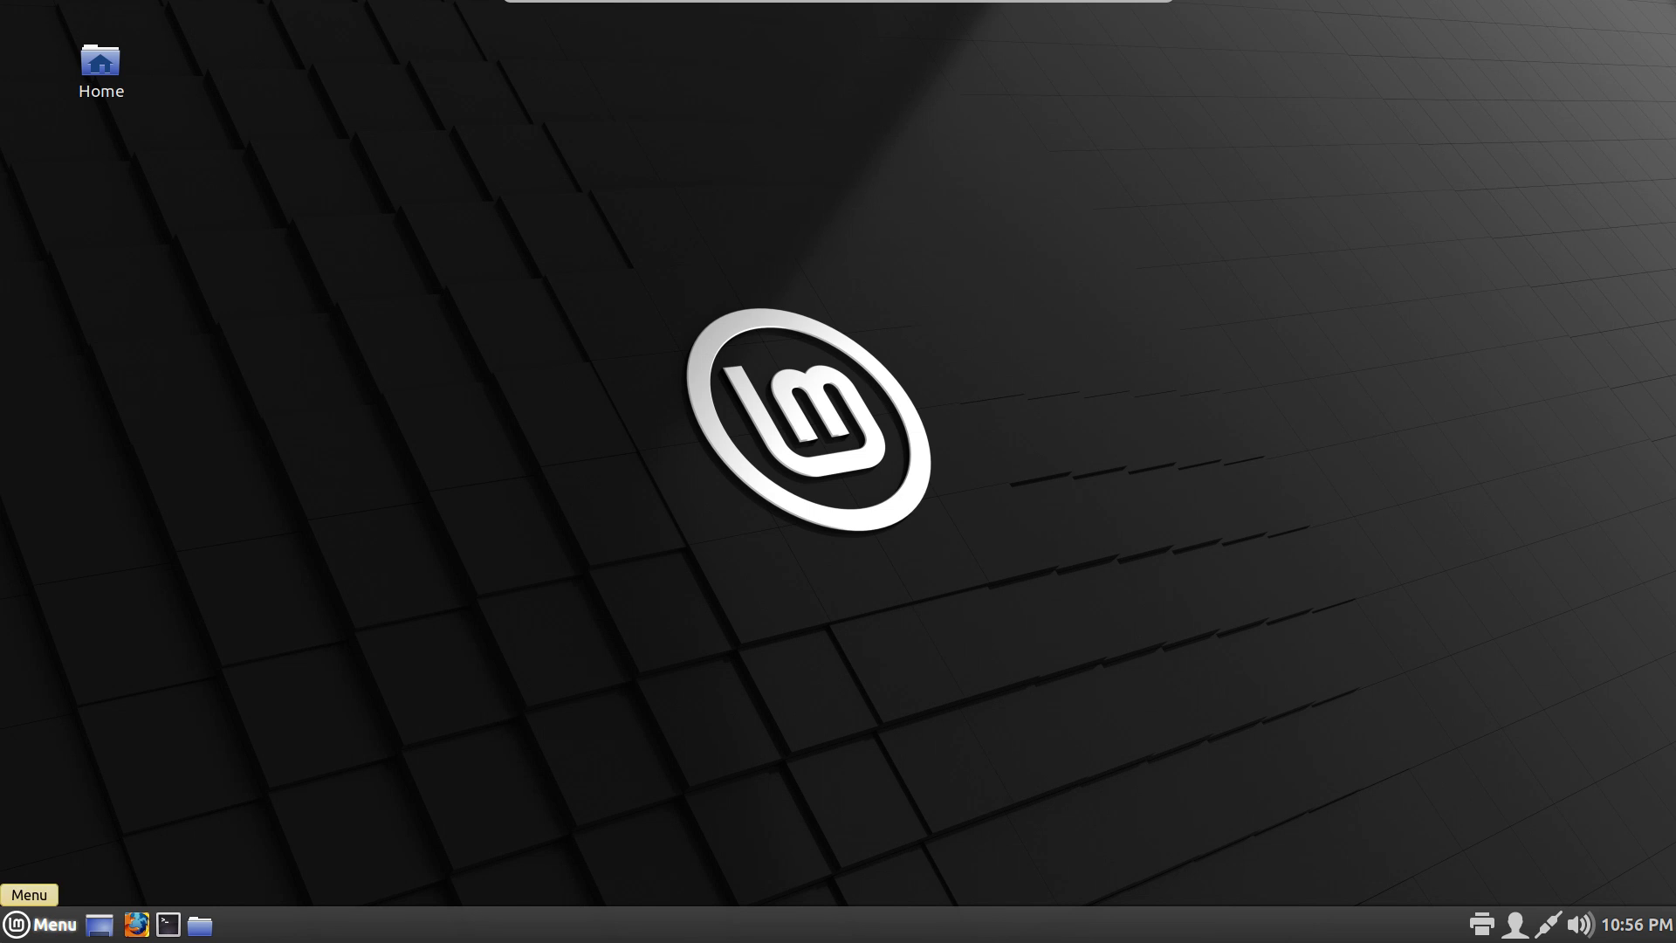
# Open System Settings again and go to its Themes page
pyautogui.click(35, 924)
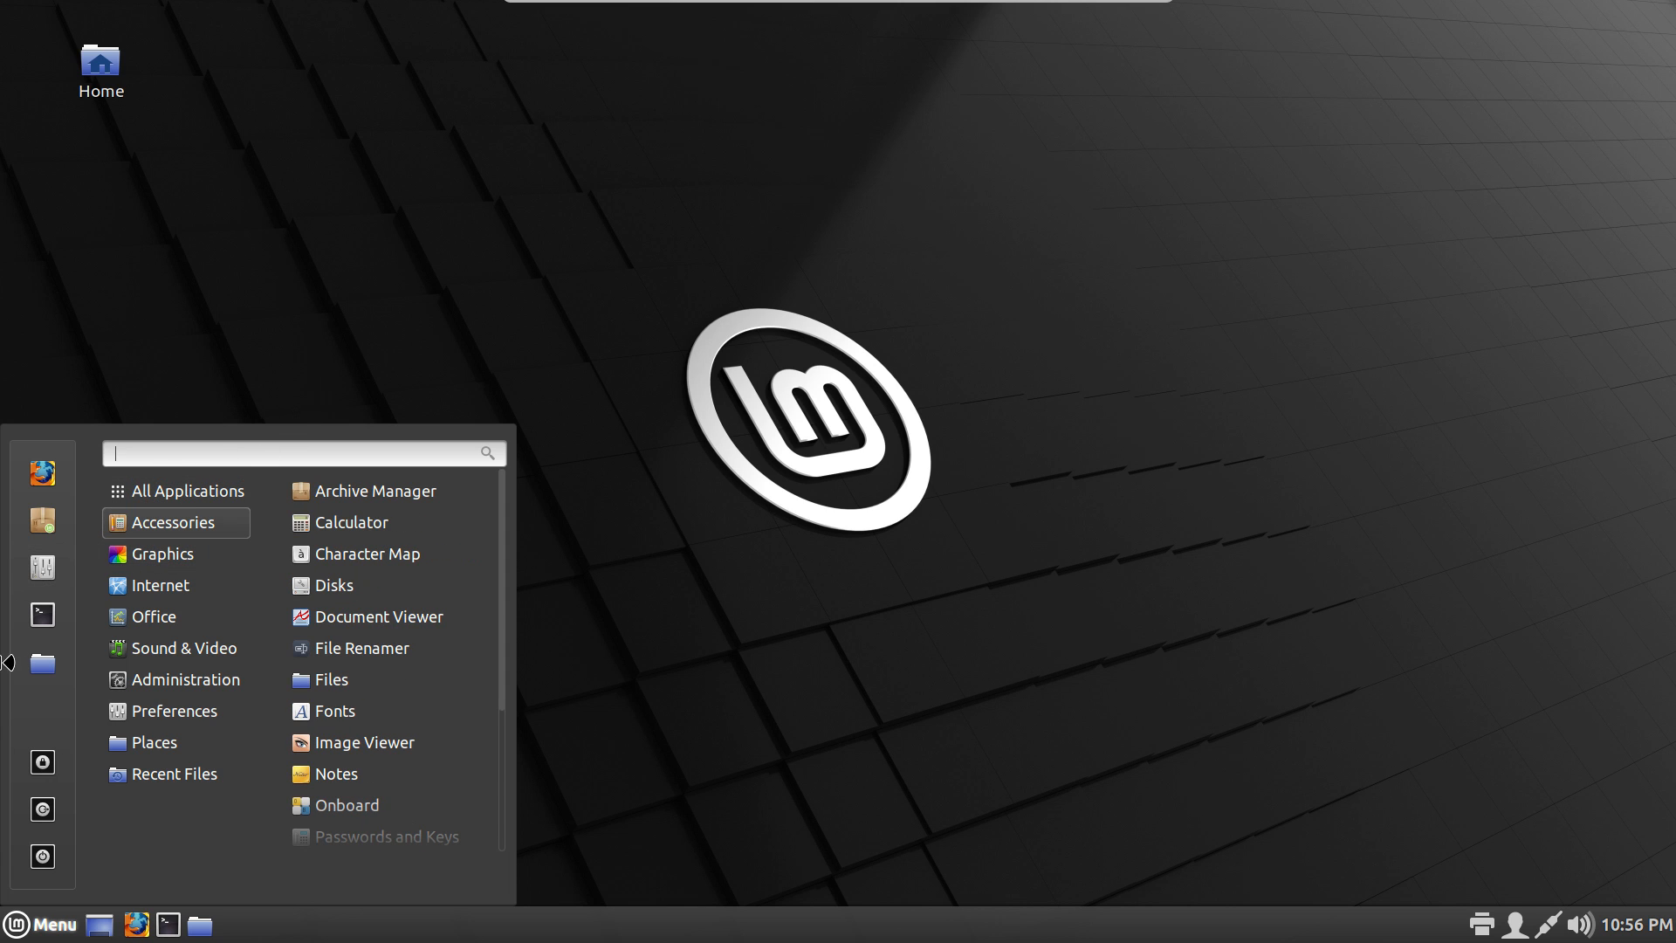
pyautogui.click(40, 573)
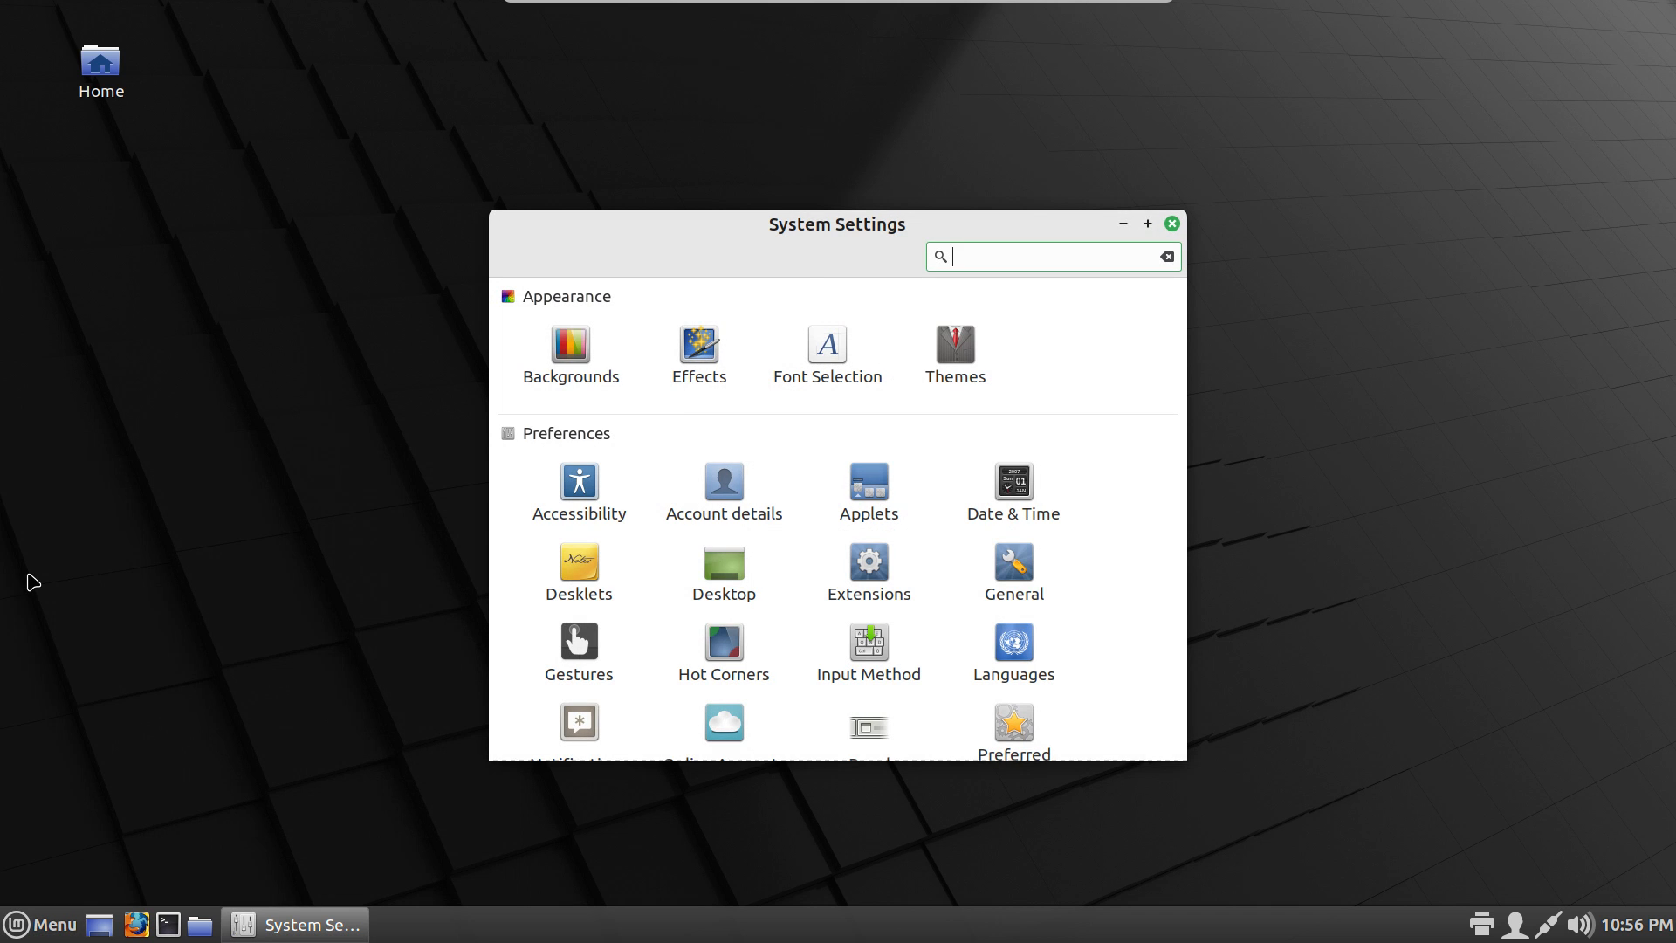
pyautogui.click(941, 346)
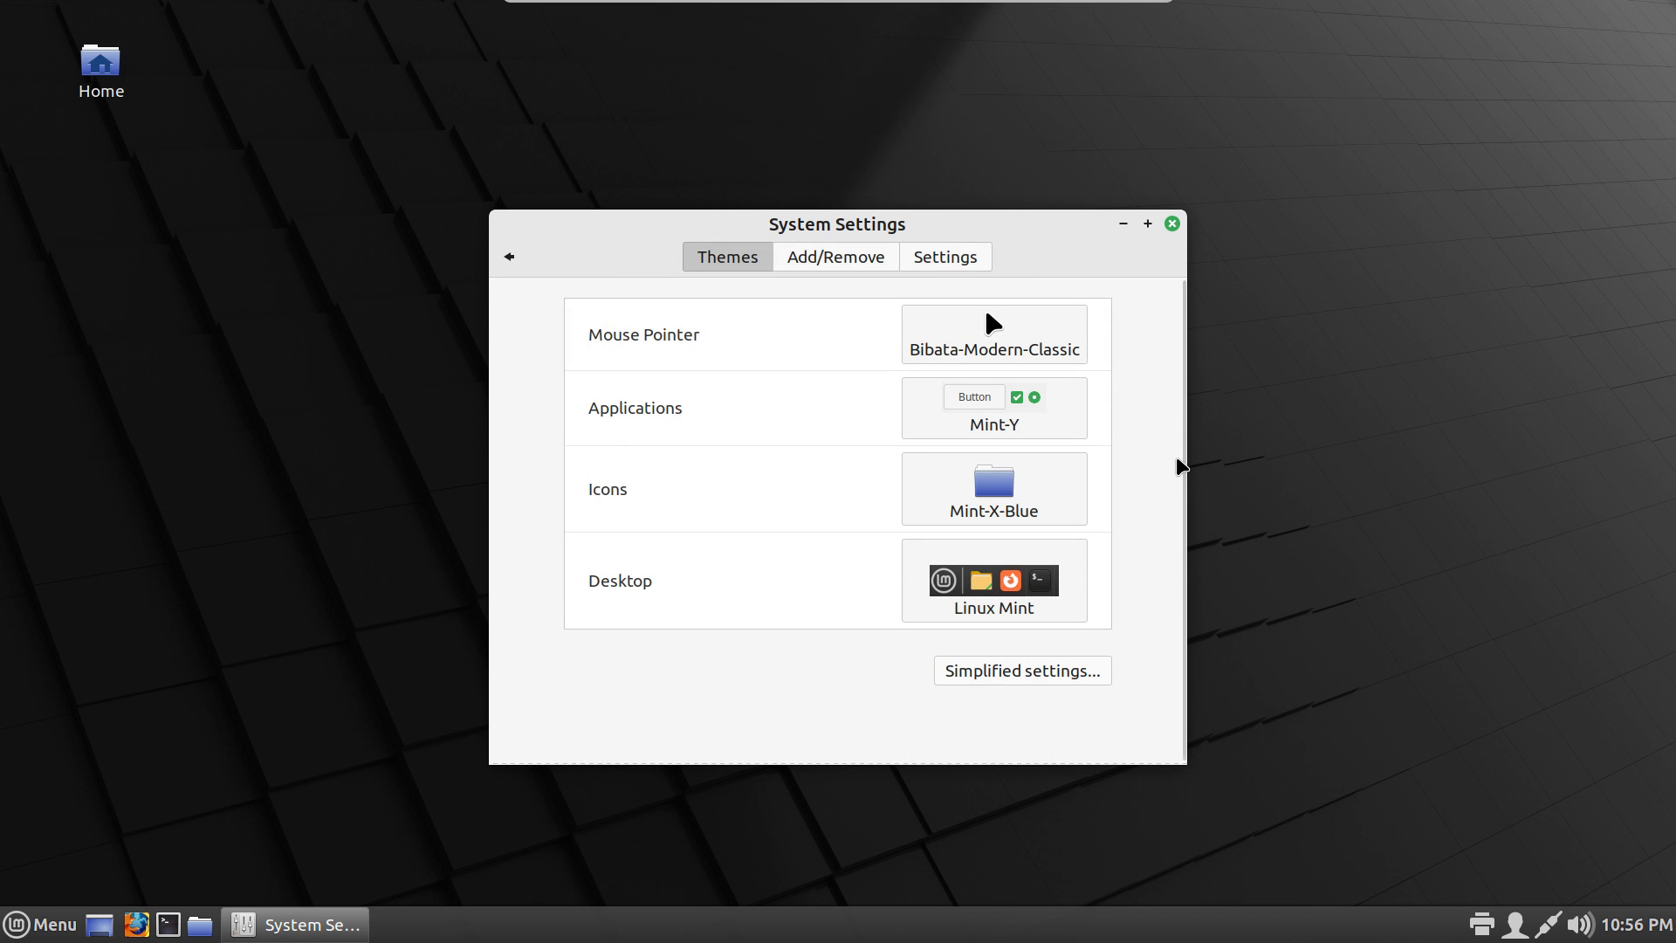
# Look through the available icon themes, set Icons to Mint-X and close System Settings
pyautogui.click(1013, 482)
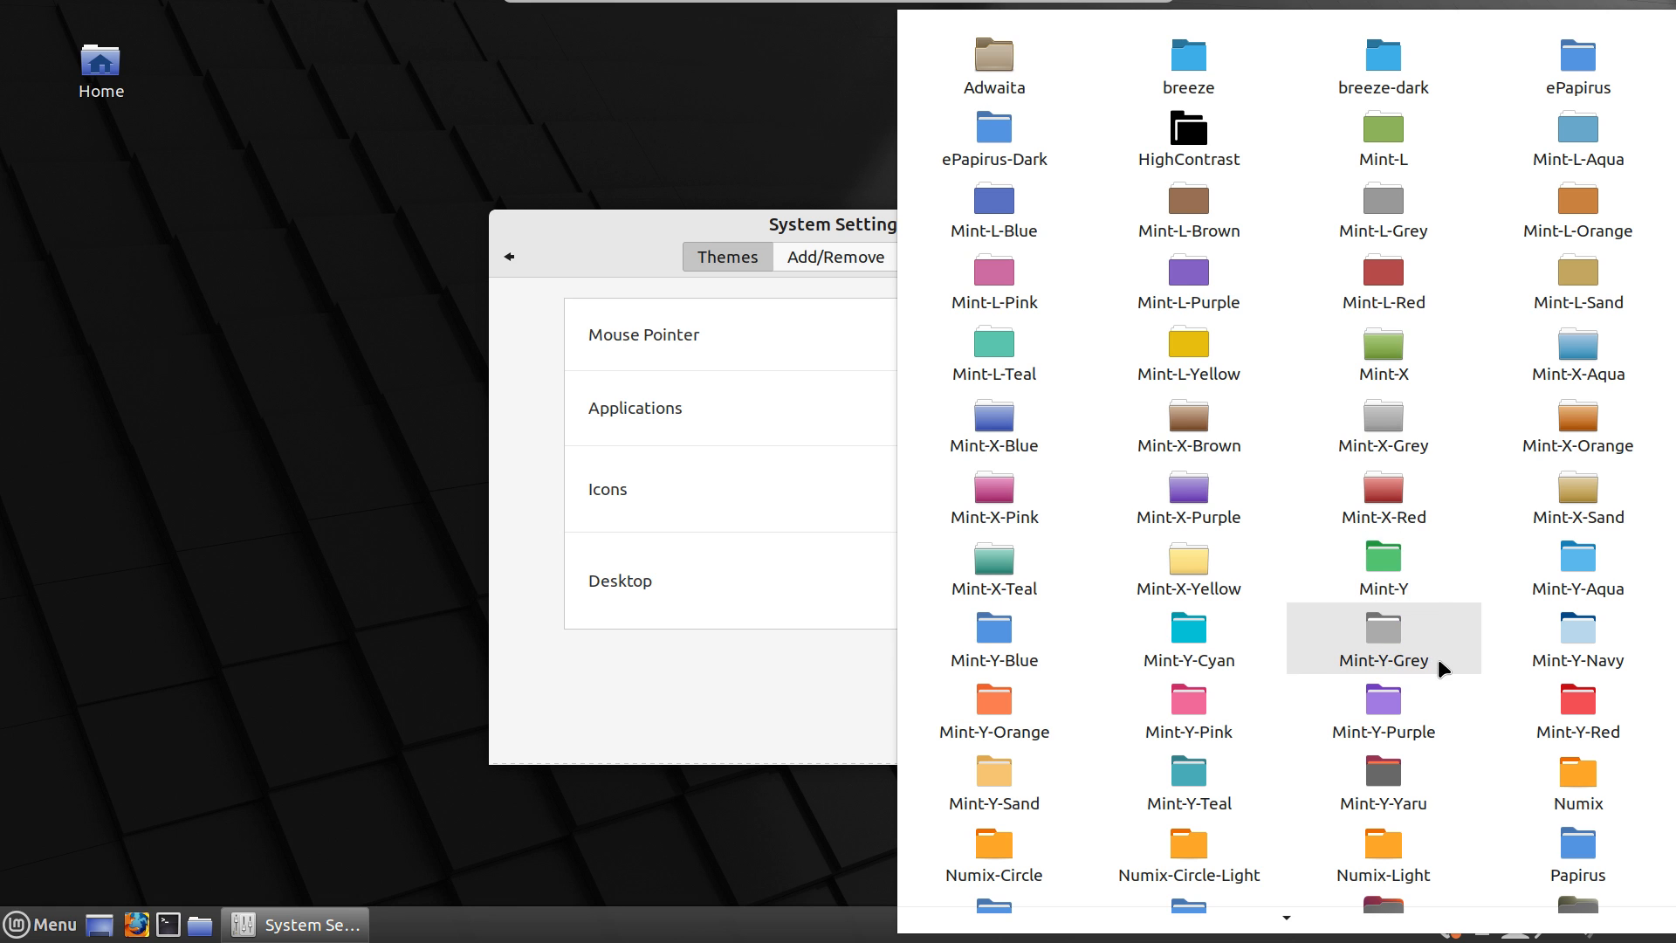
pyautogui.scroll(-1, 1438, 658)
pyautogui.scroll(-1, 1441, 666)
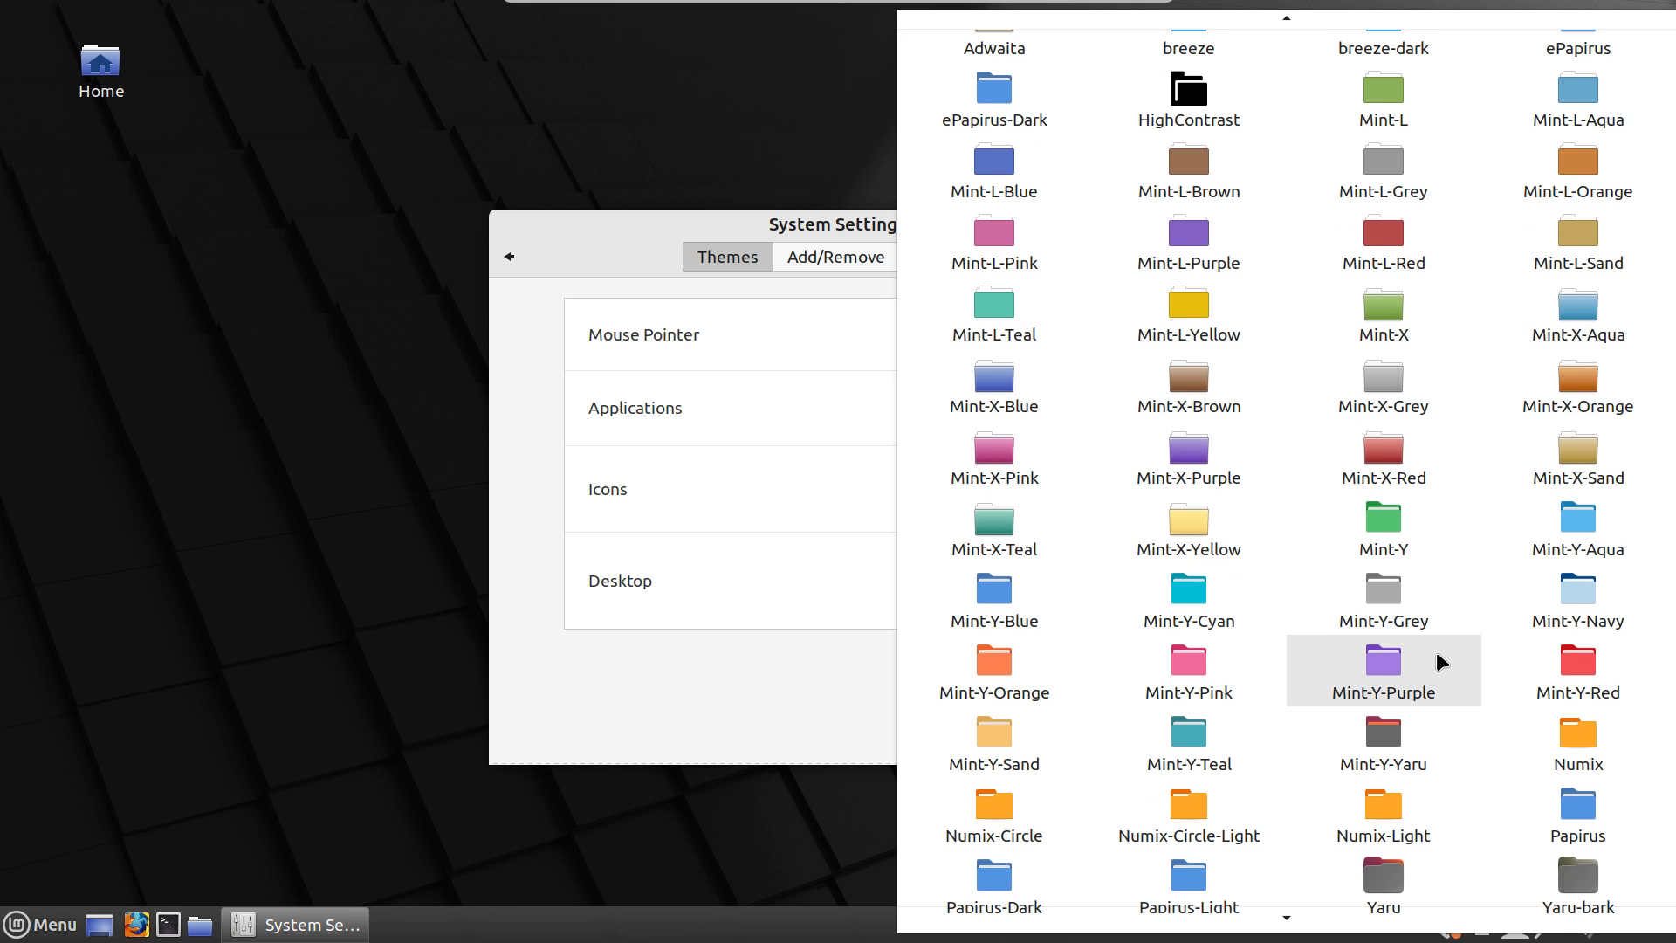
pyautogui.scroll(-5, 1440, 664)
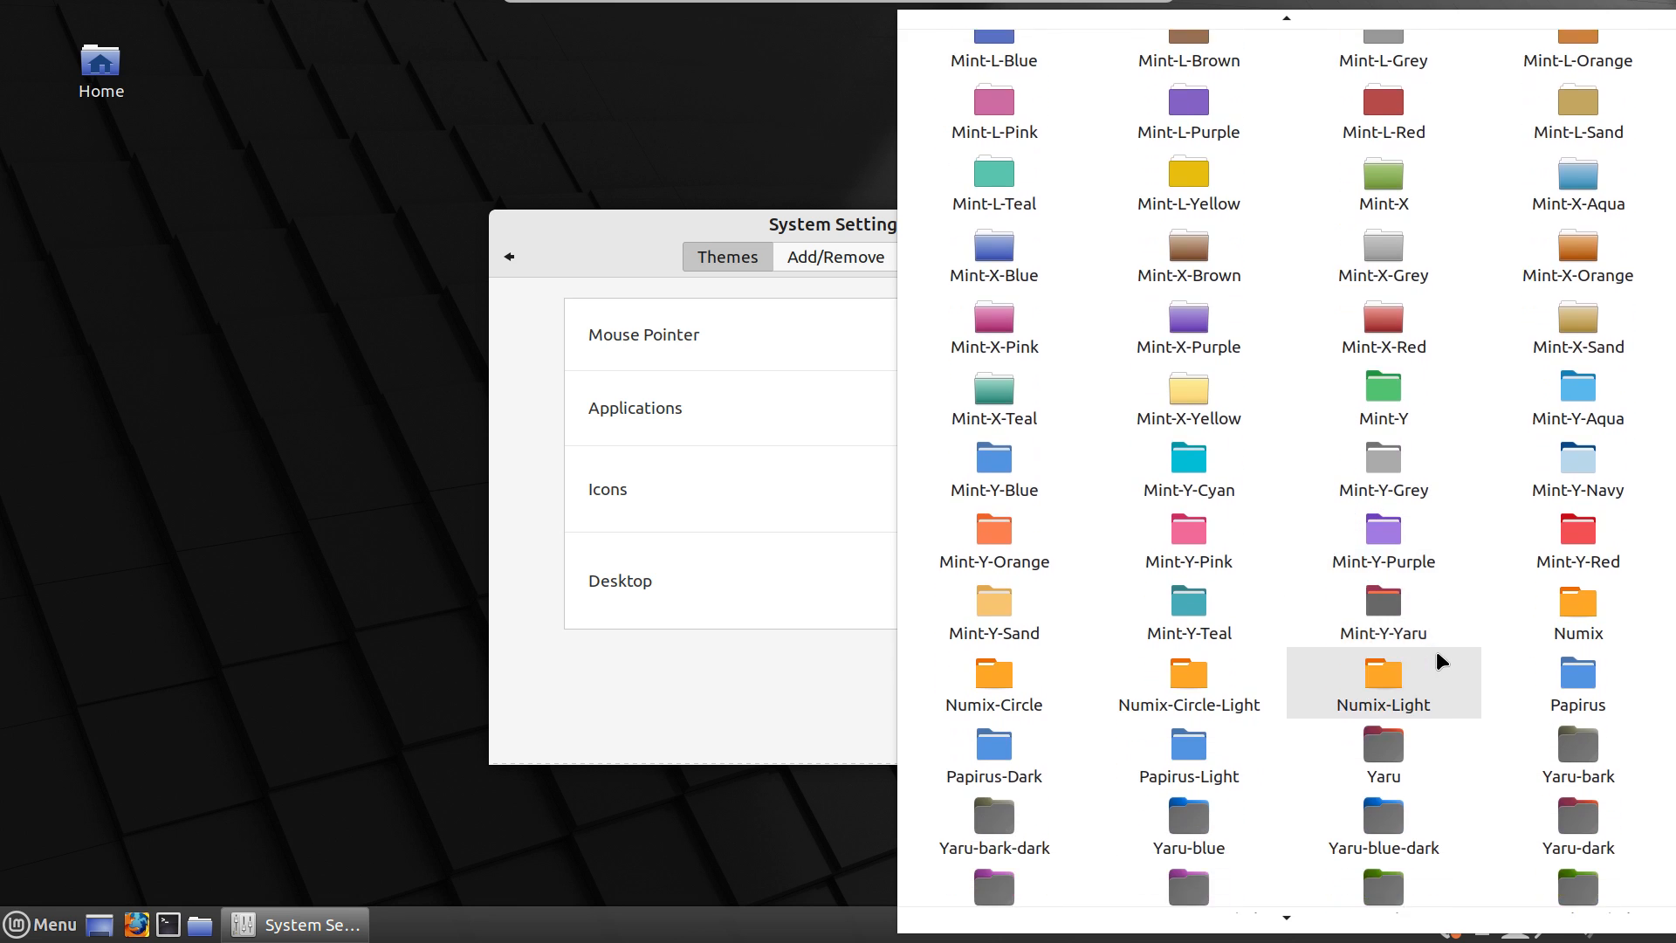
pyautogui.scroll(-1, 1440, 661)
pyautogui.scroll(-8, 1441, 651)
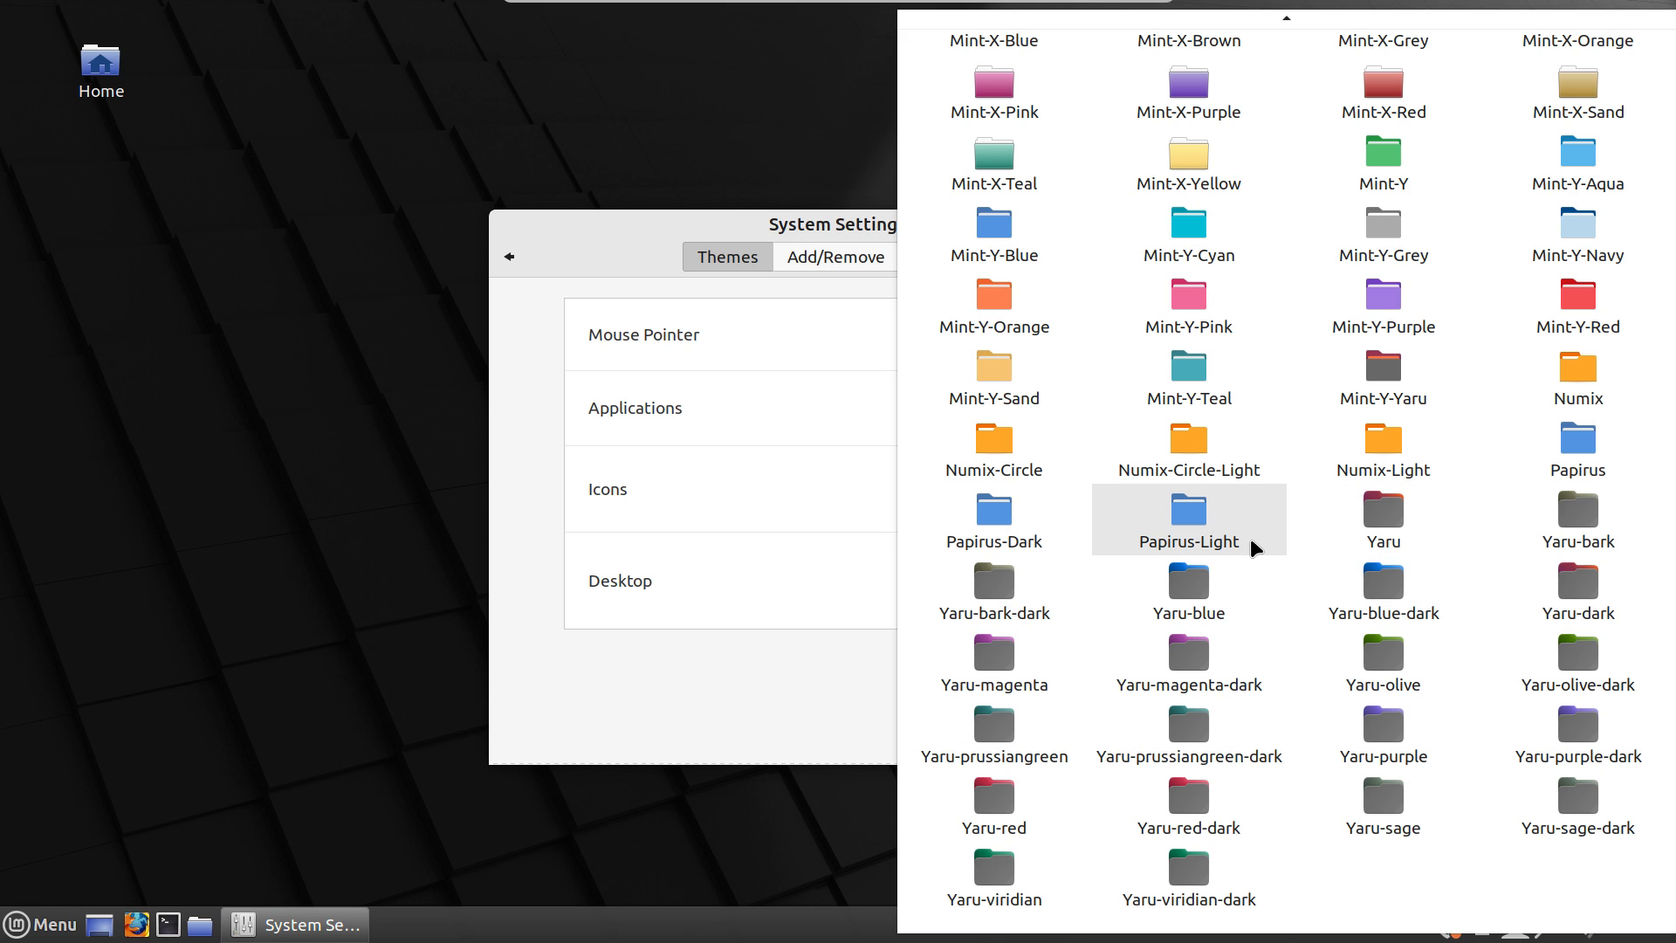
pyautogui.scroll(1, 1256, 548)
pyautogui.scroll(1, 1256, 548)
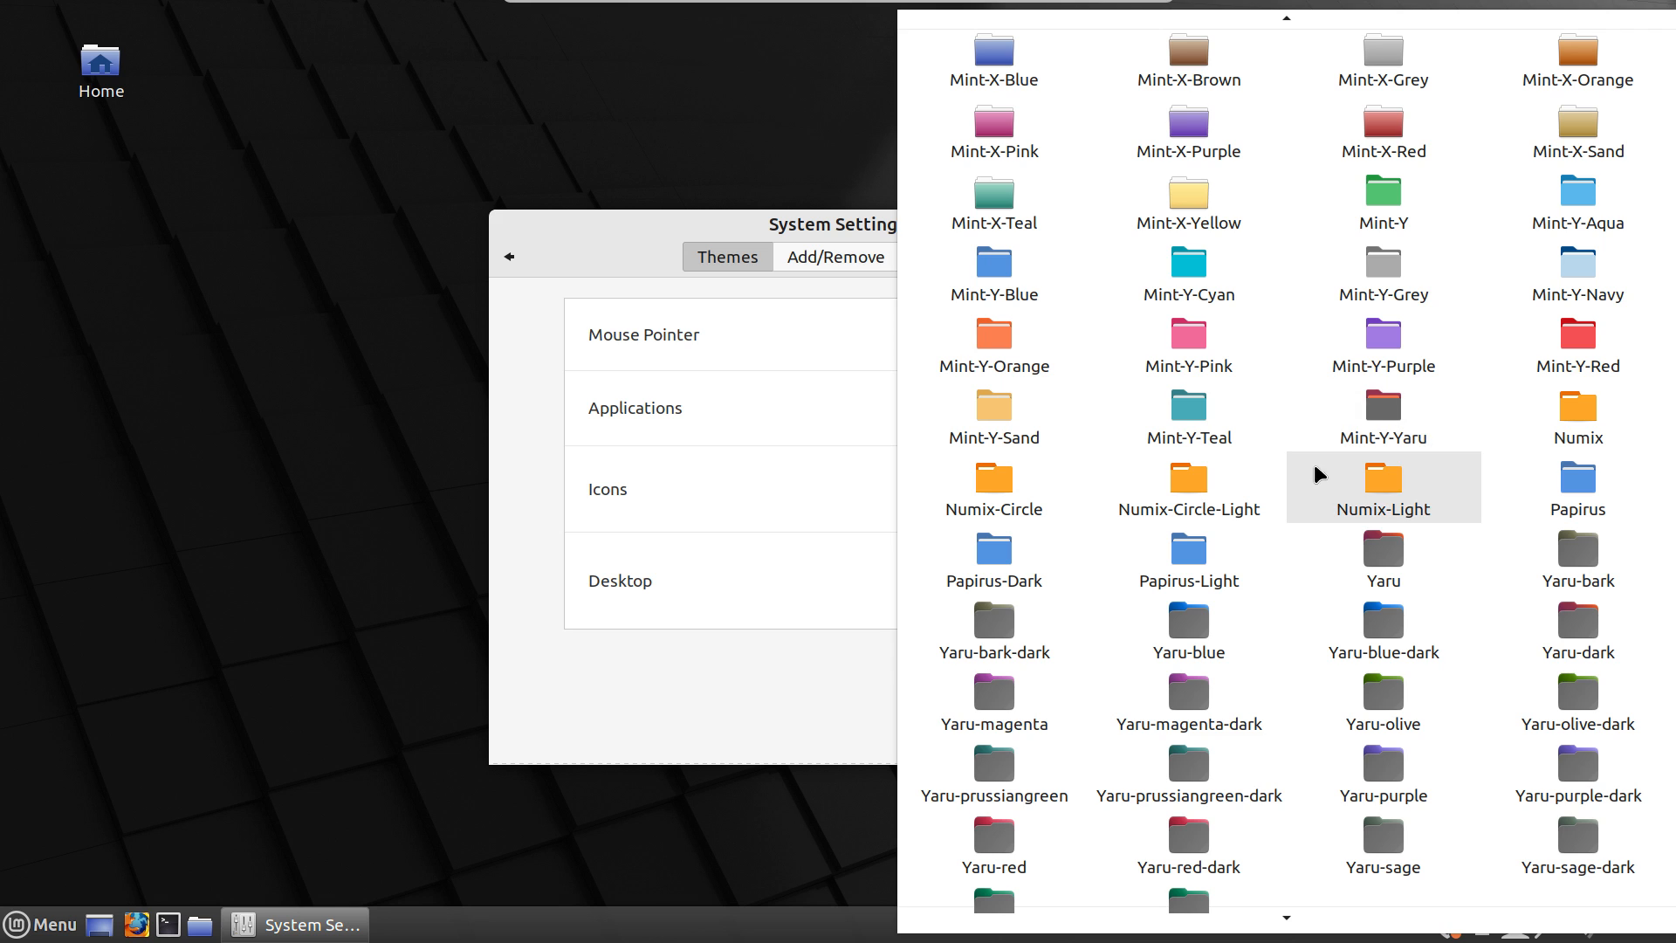
pyautogui.scroll(1, 1327, 431)
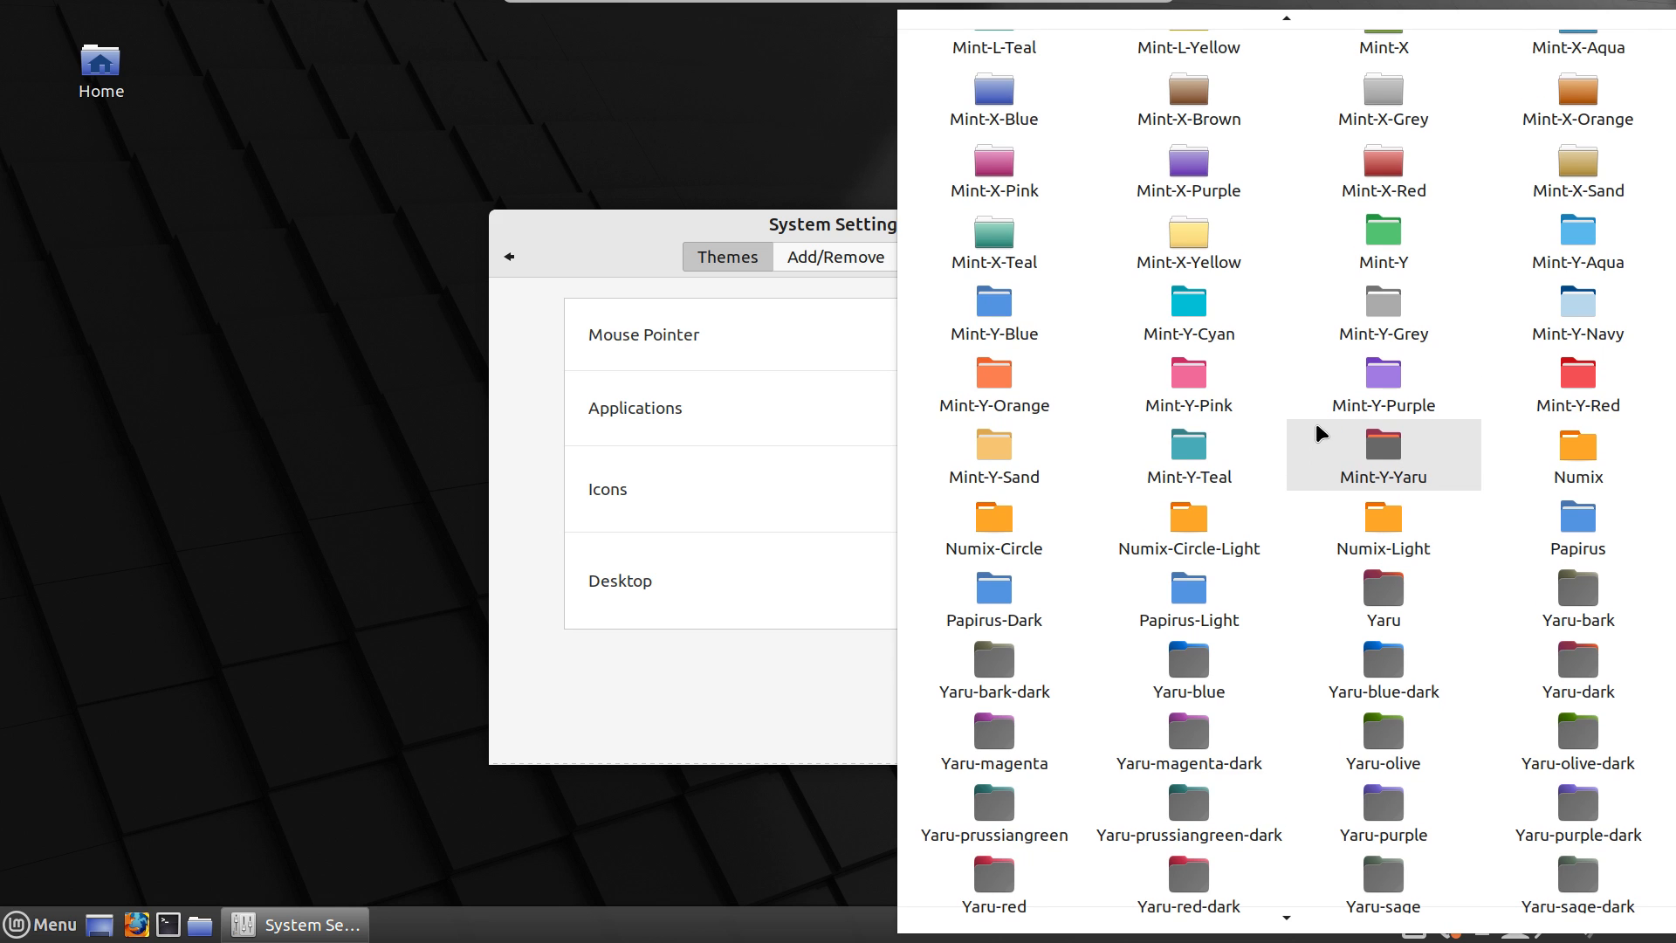
pyautogui.scroll(1, 1321, 432)
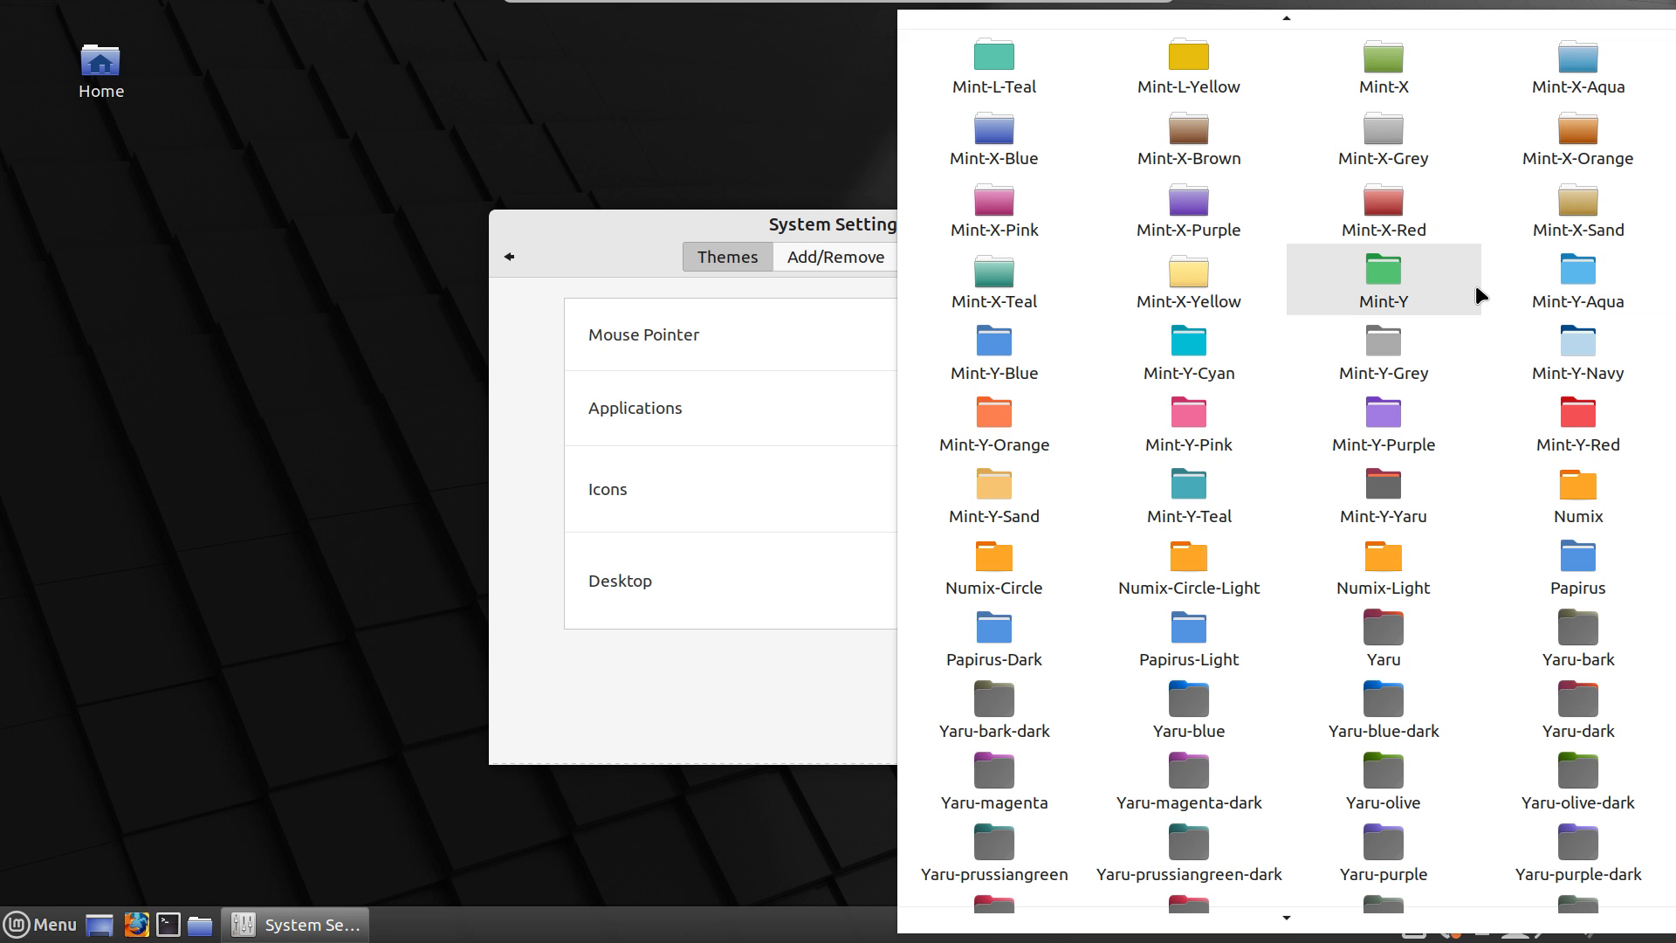
pyautogui.scroll(3, 1477, 291)
pyautogui.scroll(5, 1475, 292)
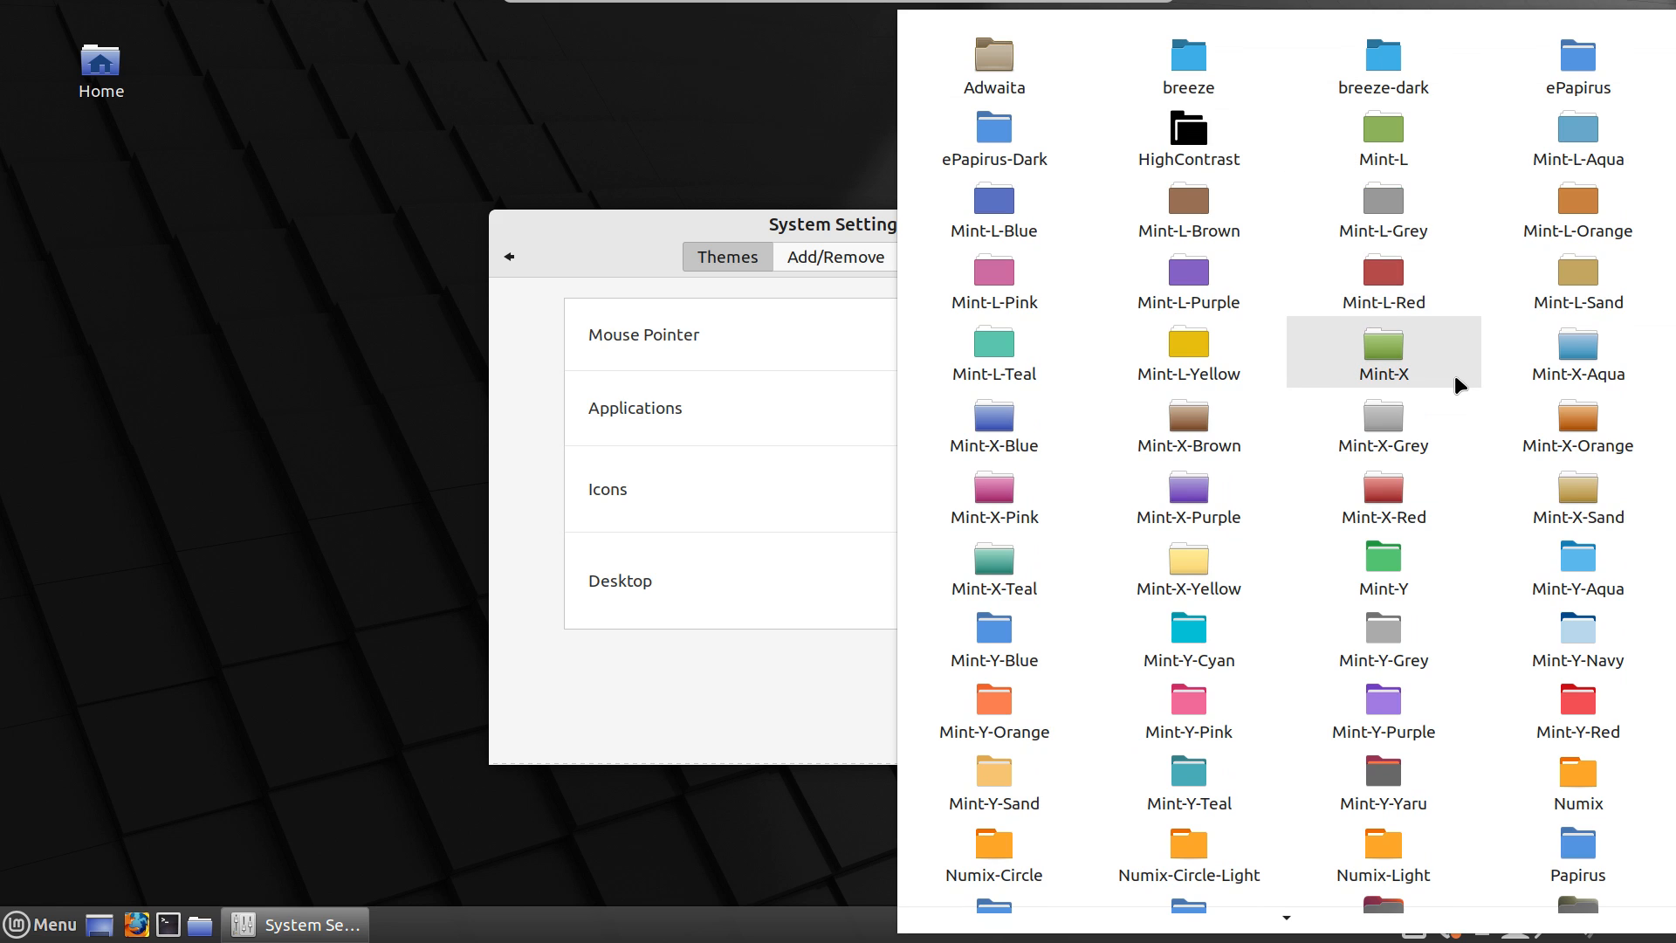
pyautogui.click(1413, 376)
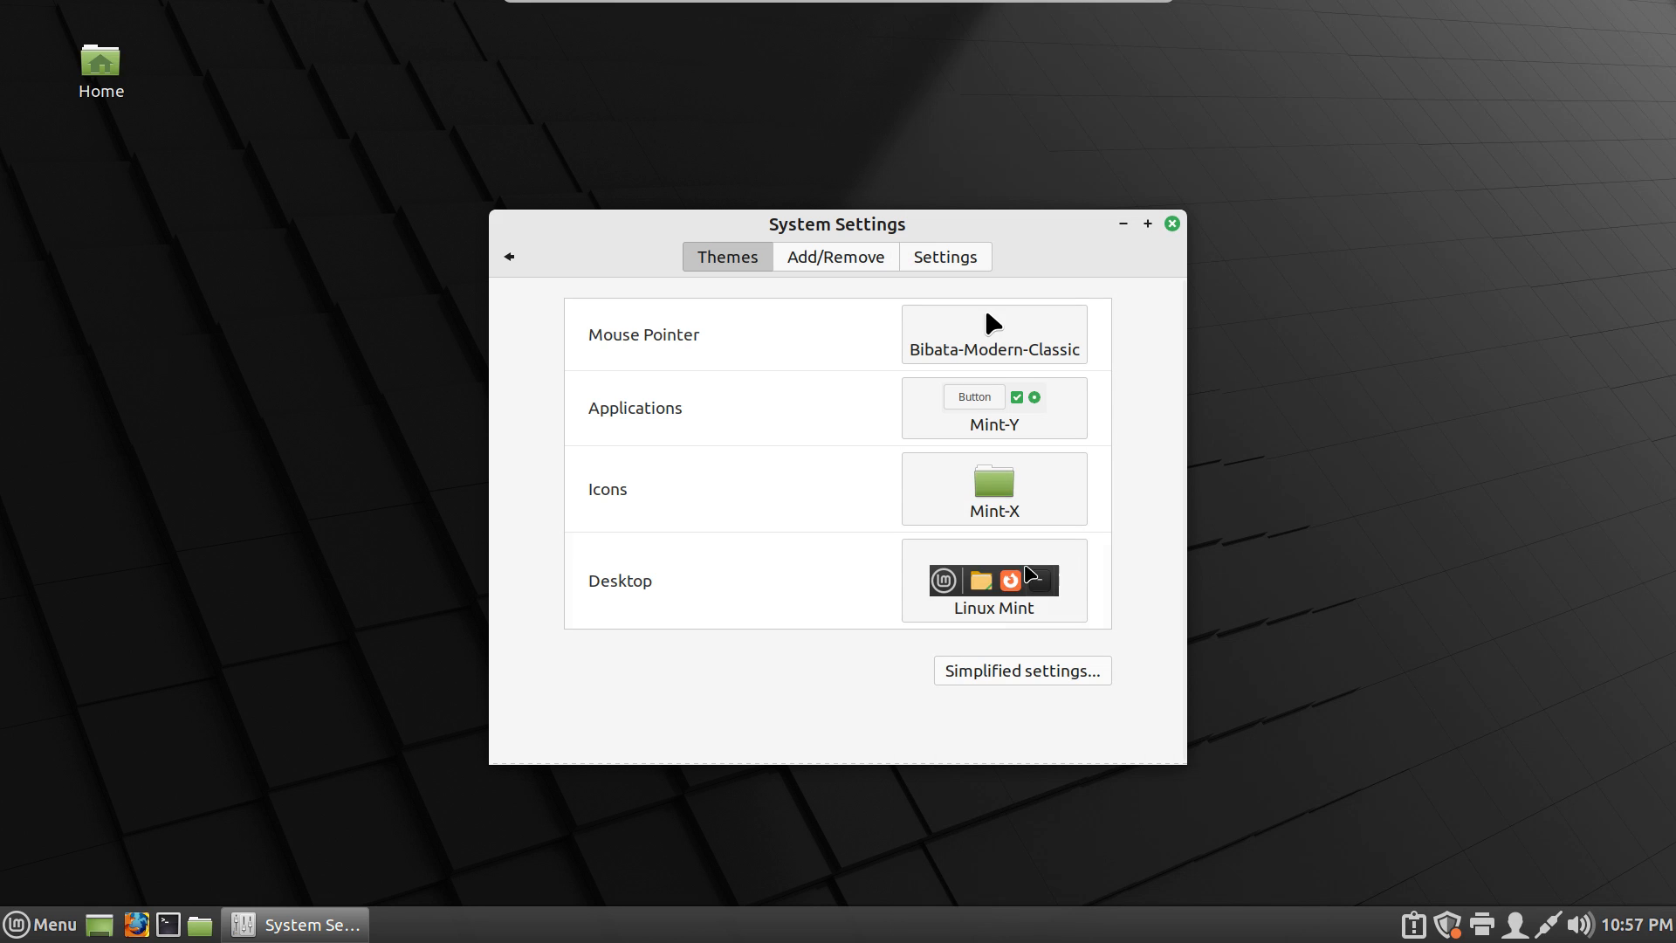
pyautogui.click(1173, 225)
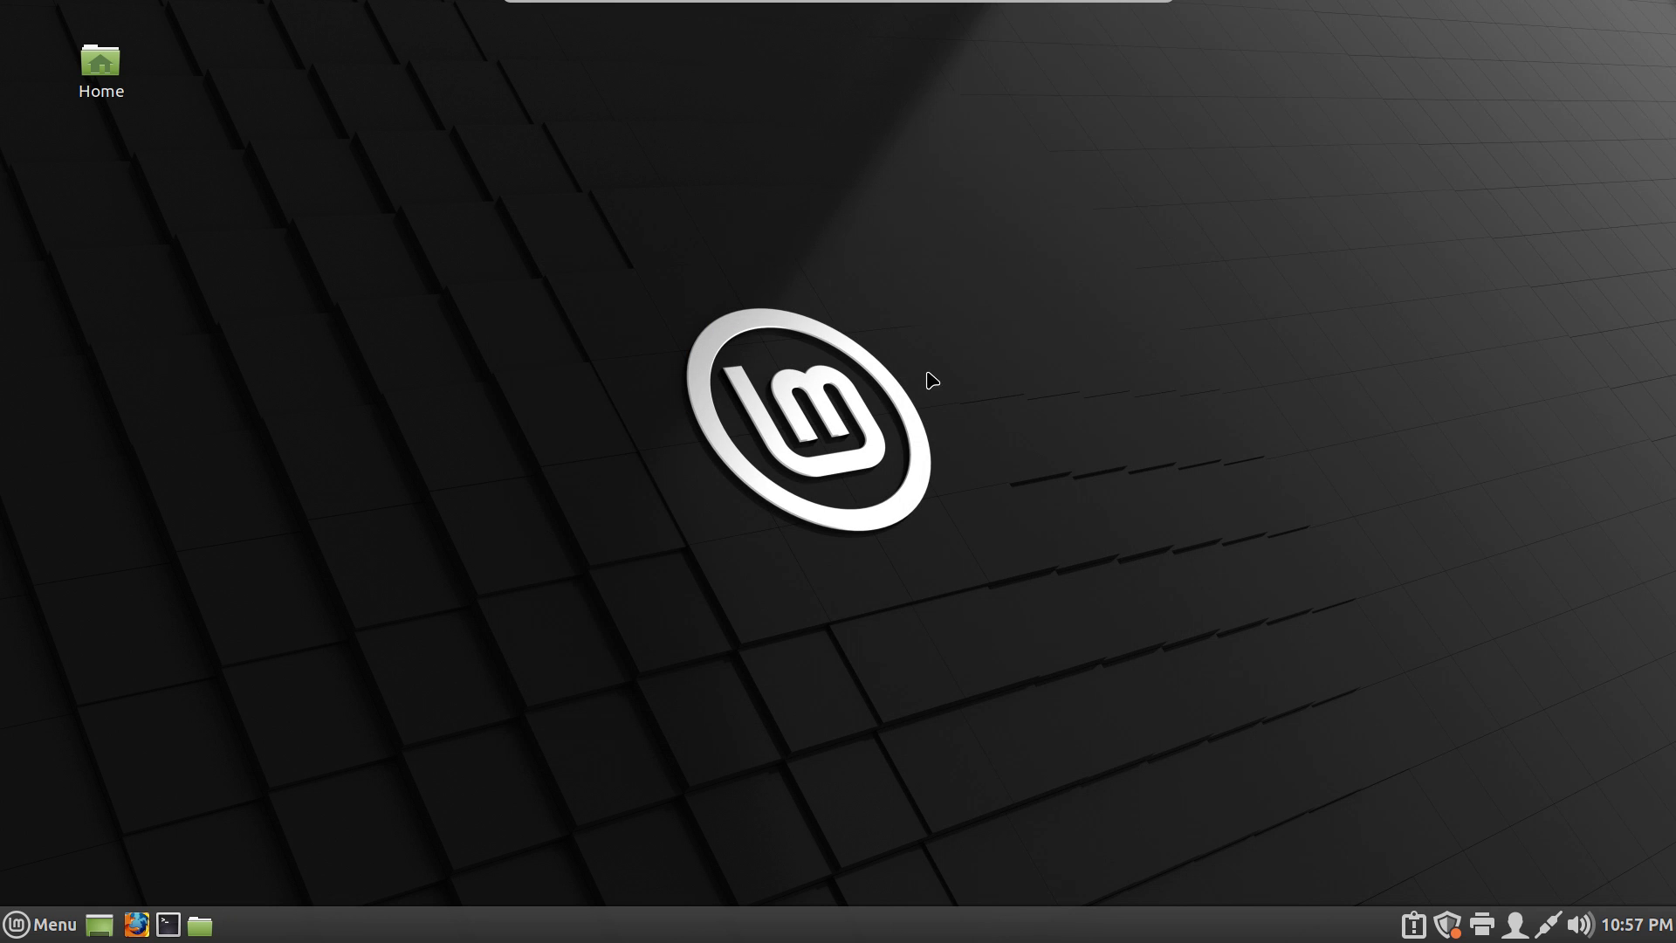
# Open Software Manager and look through its featured applications and categories
pyautogui.click(39, 923)
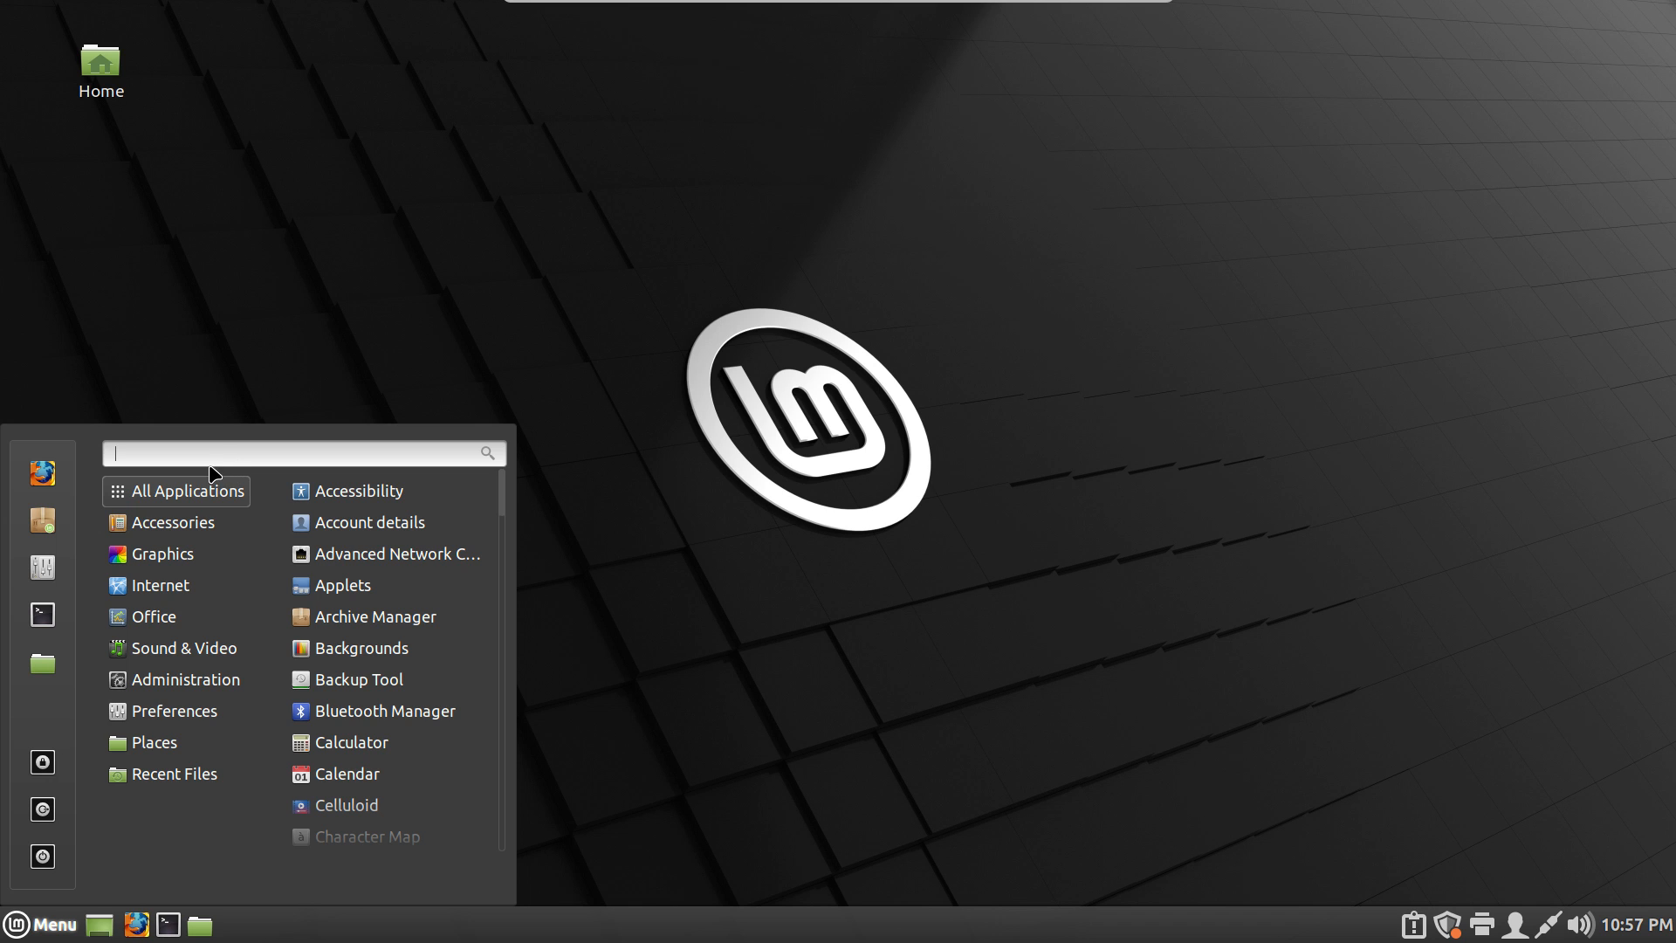
pyautogui.click(48, 534)
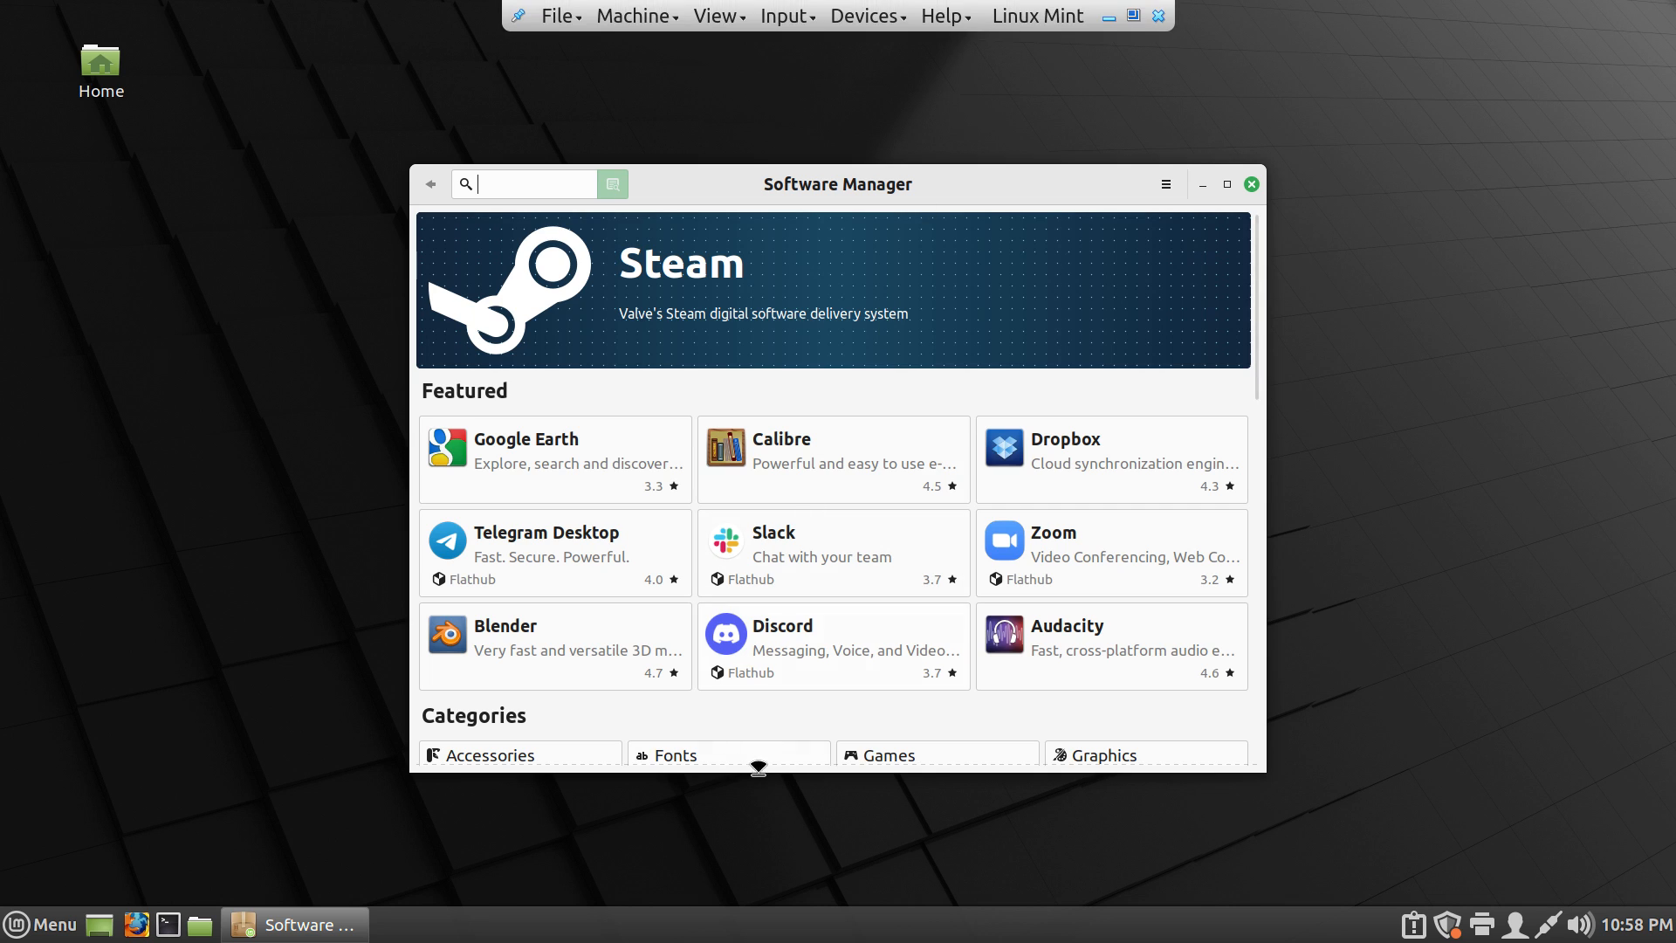
pyautogui.scroll(-3, 841, 497)
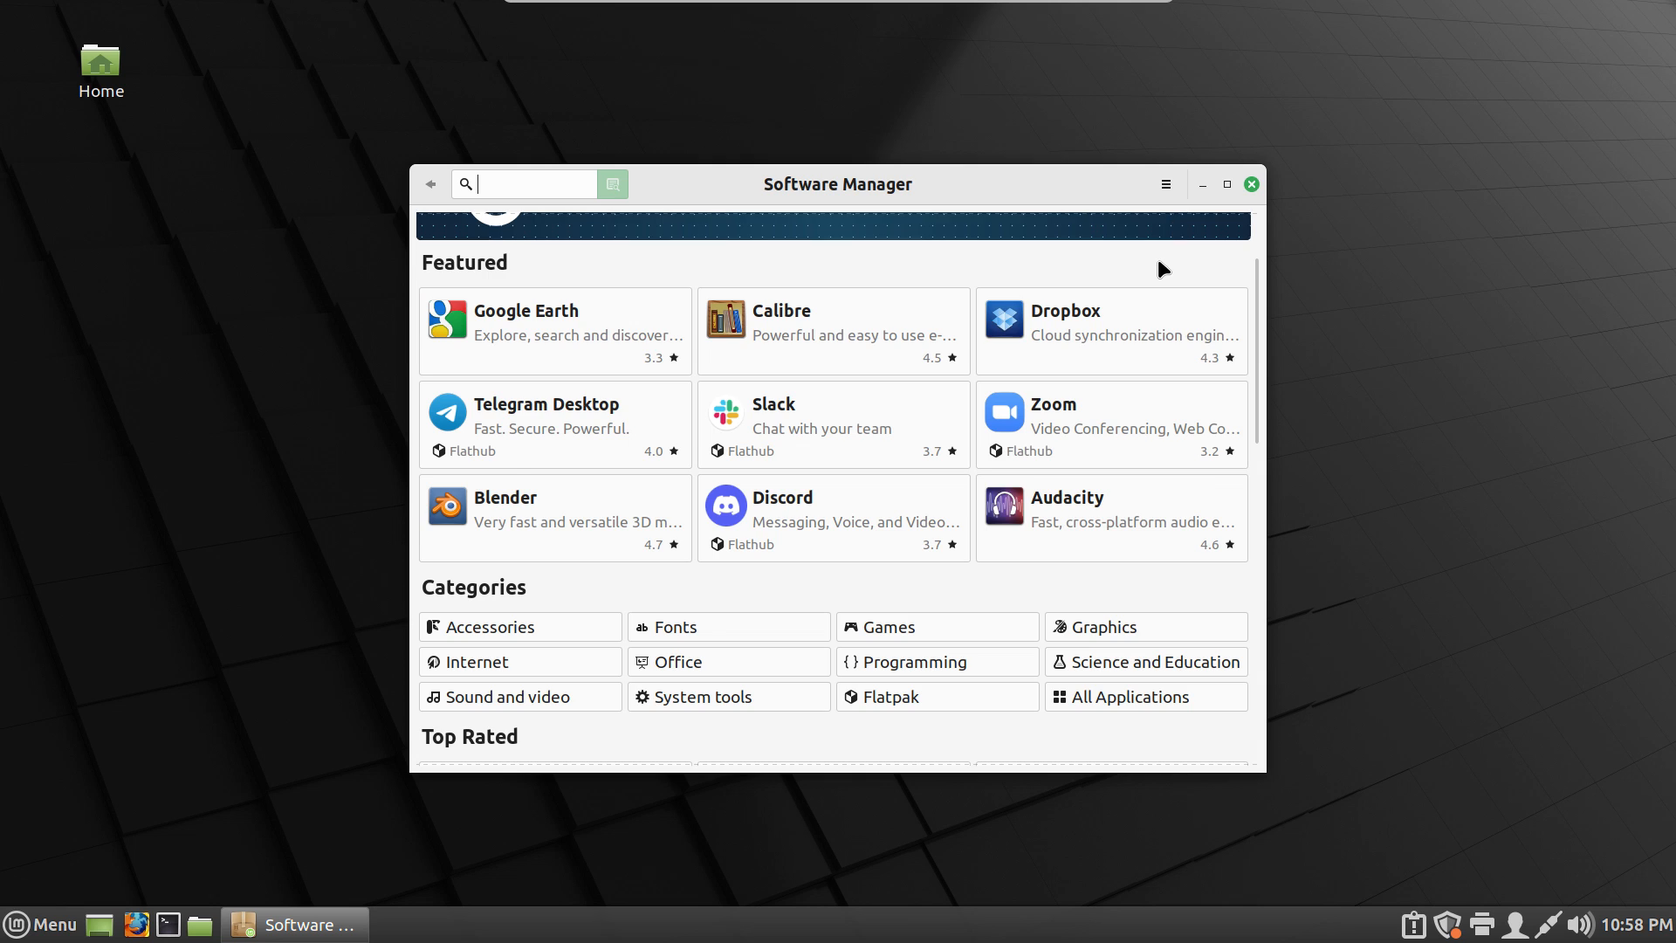
pyautogui.scroll(3, 1159, 258)
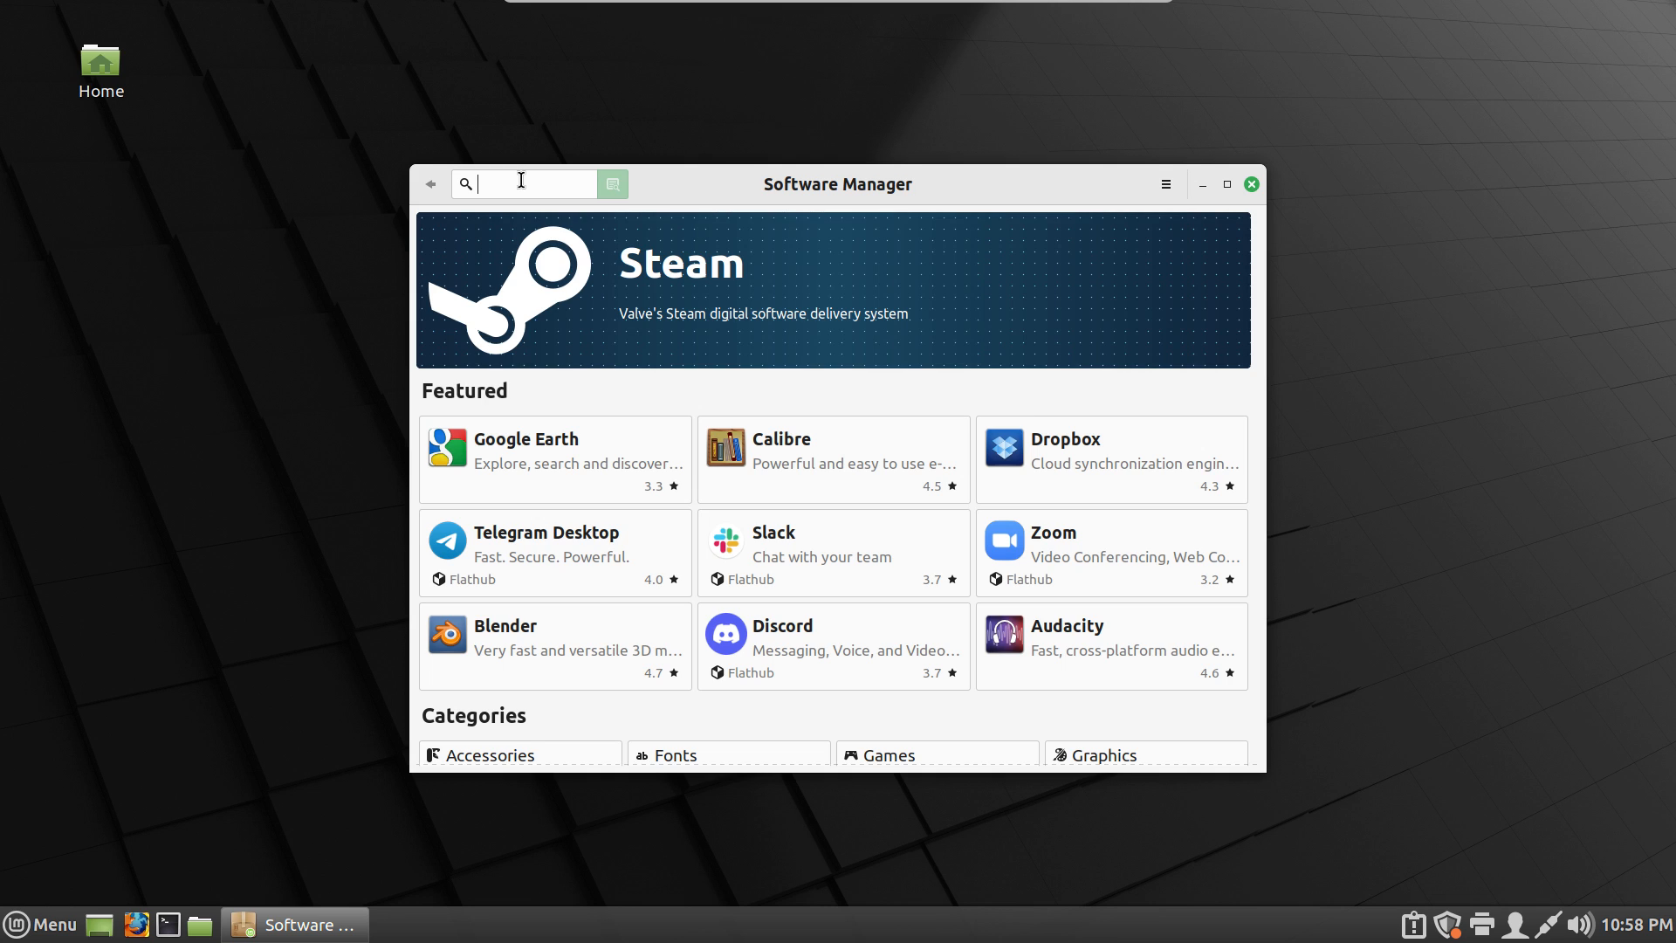
# Search Software Manager for htop, view the Htop details page, and return to the front page with the search cleared
pyautogui.write('htop')
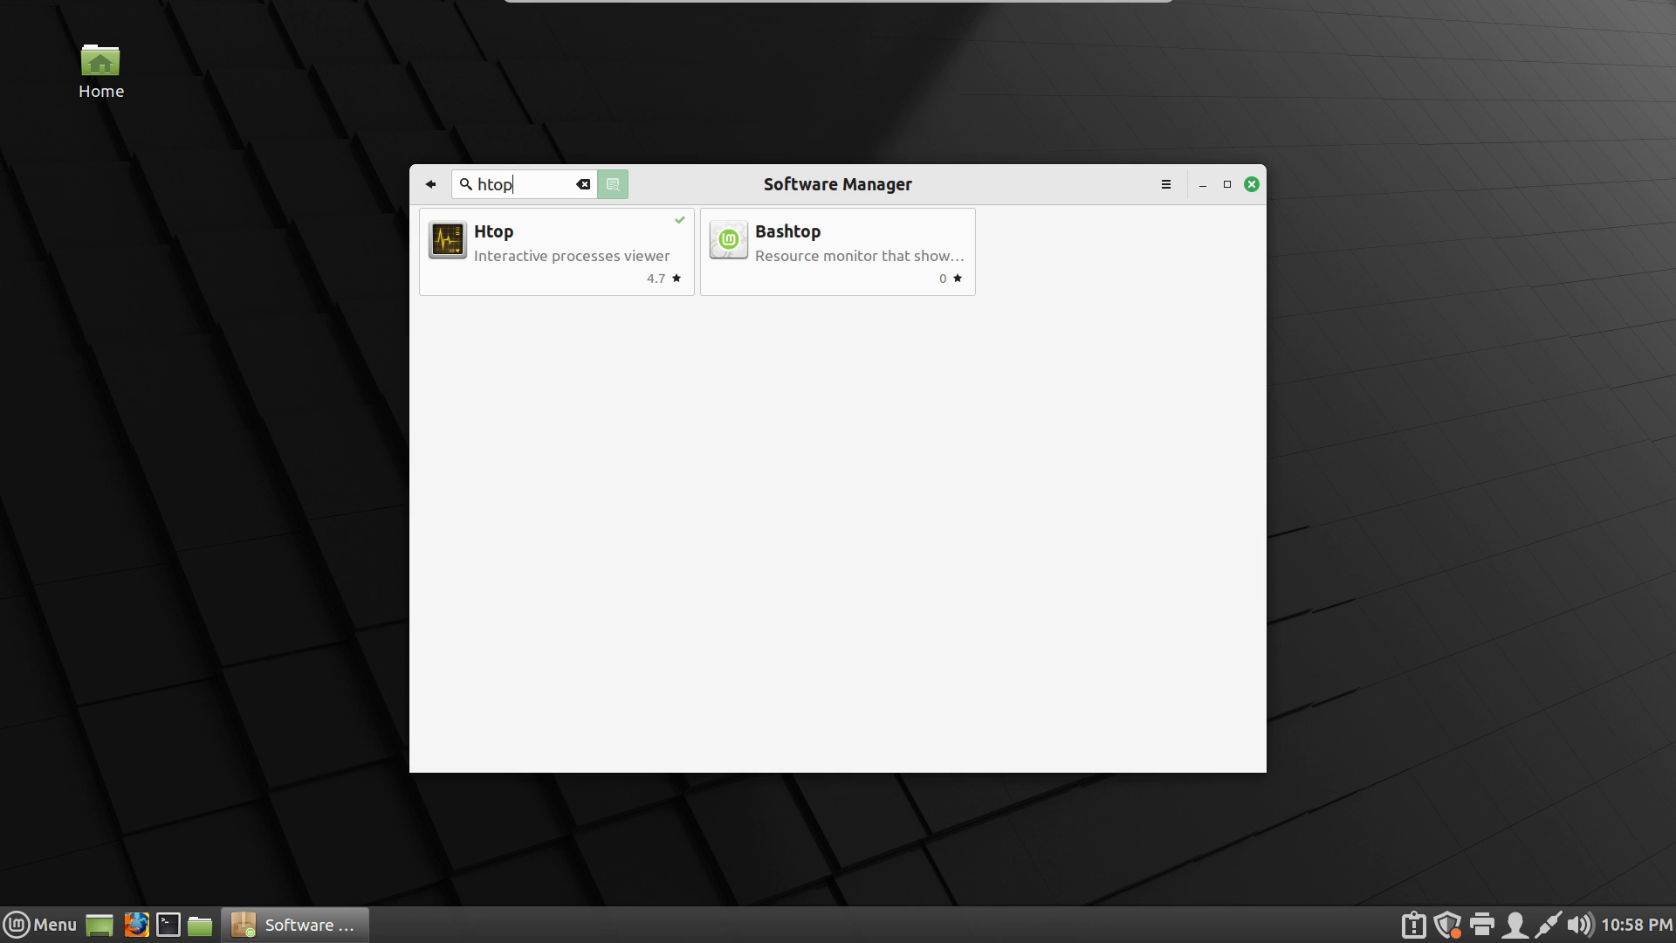
pyautogui.click(558, 237)
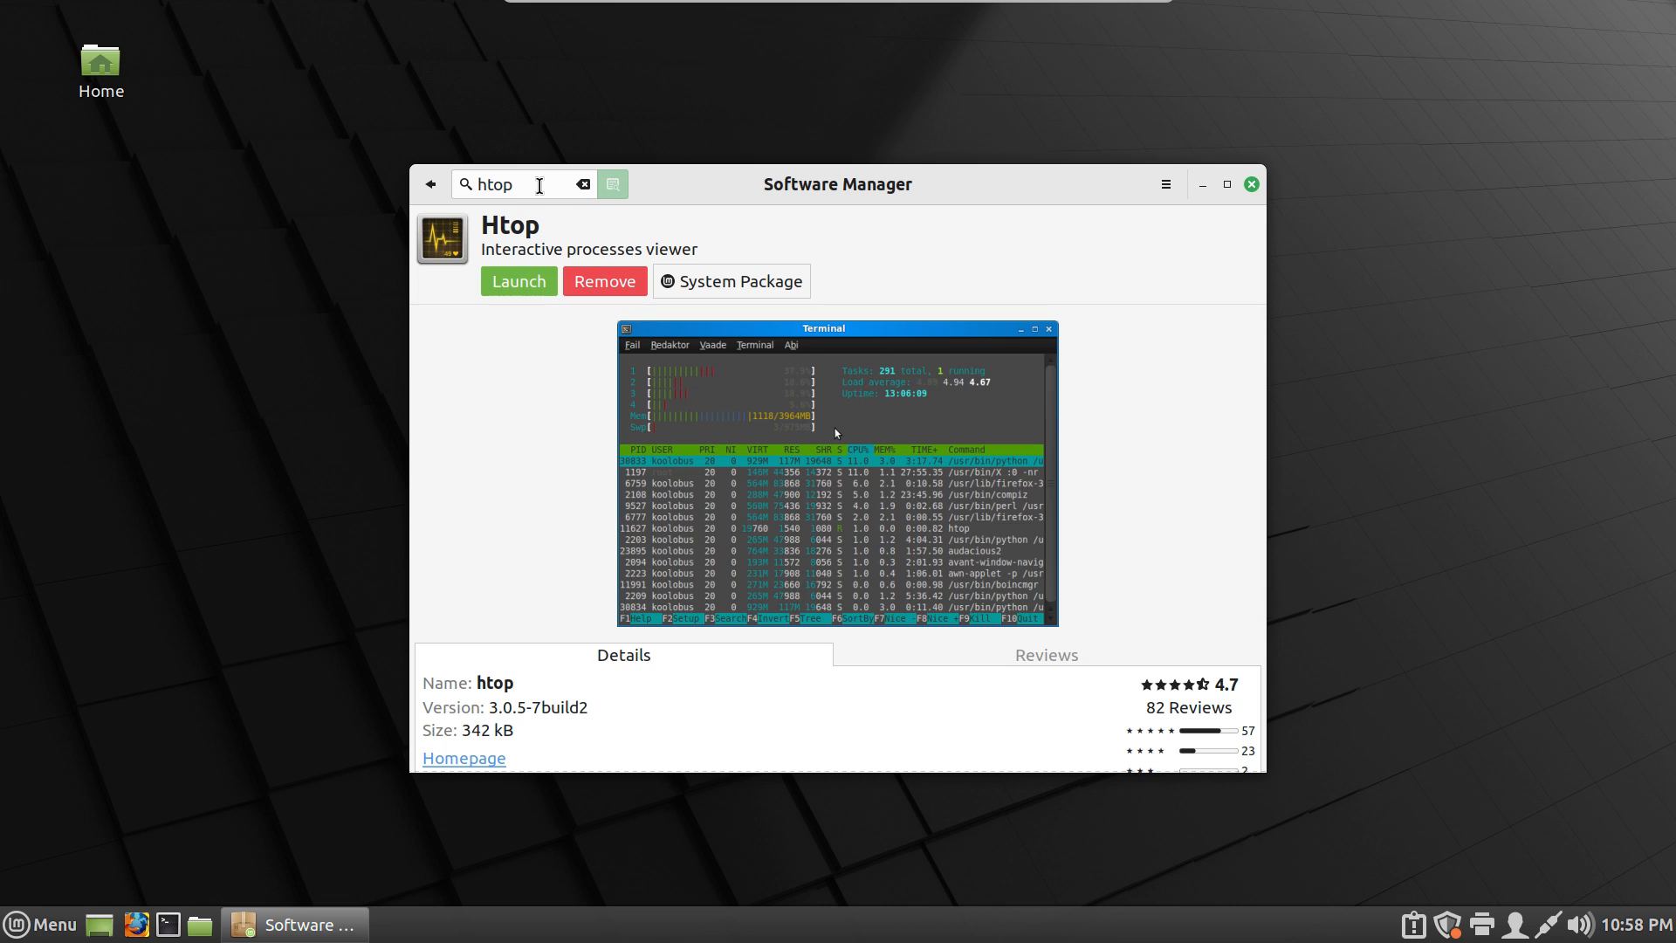
pyautogui.press('BackSpace')
pyautogui.press('BackSpace')
pyautogui.press('BackSpace')
pyautogui.press('BackSpace')
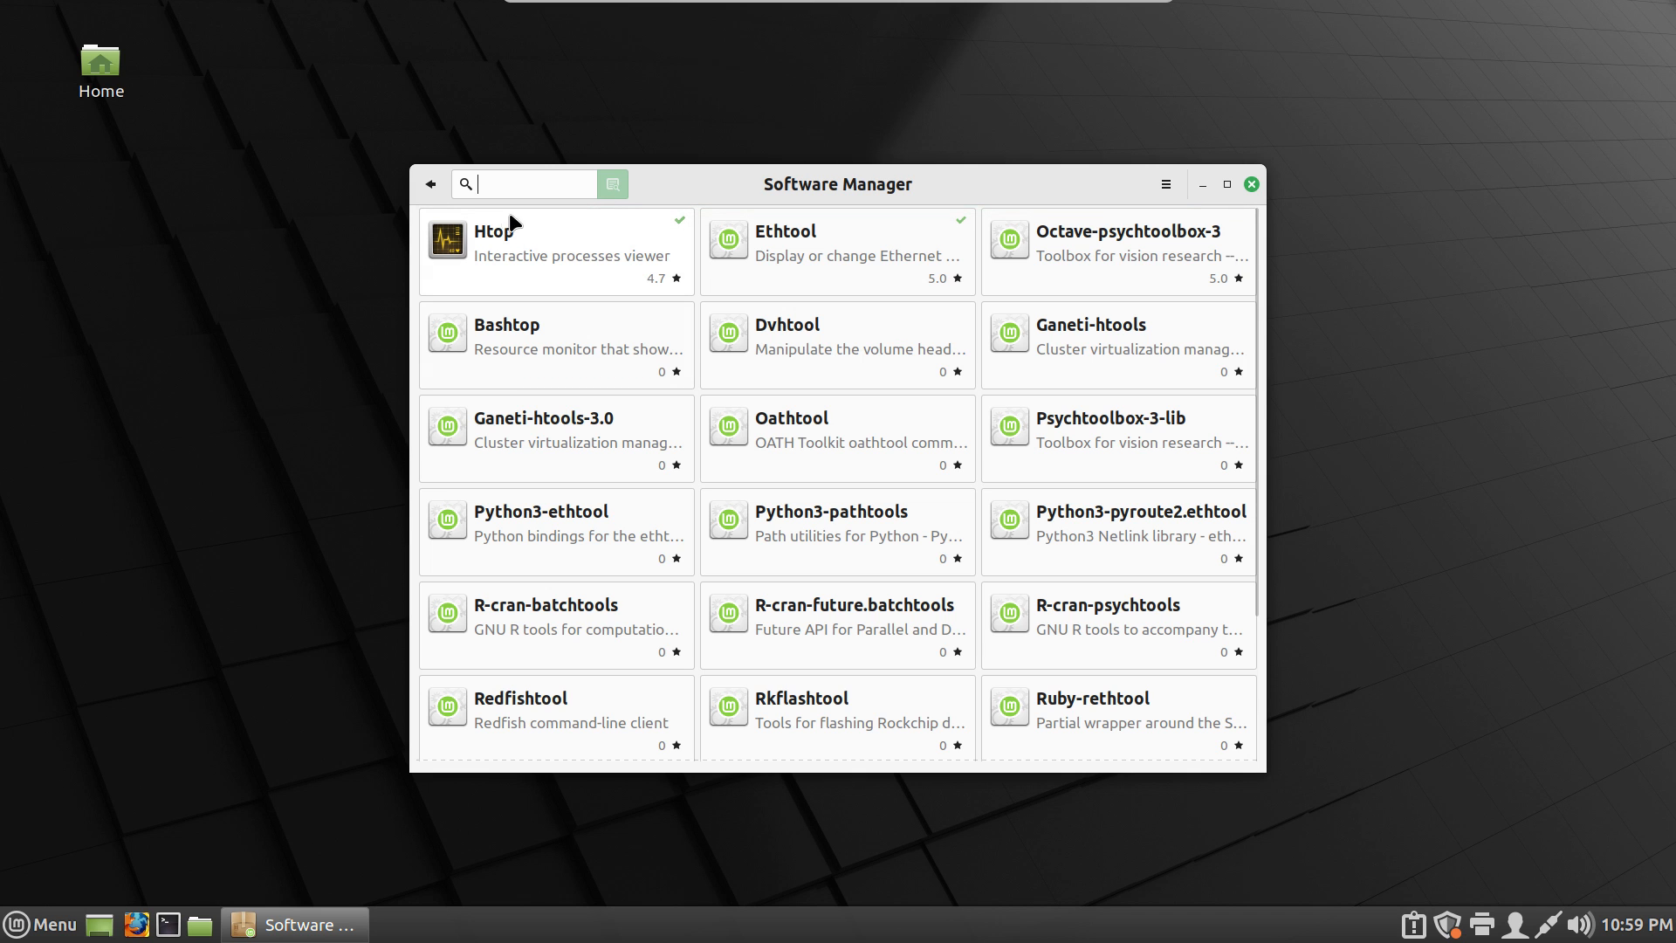
pyautogui.click(429, 184)
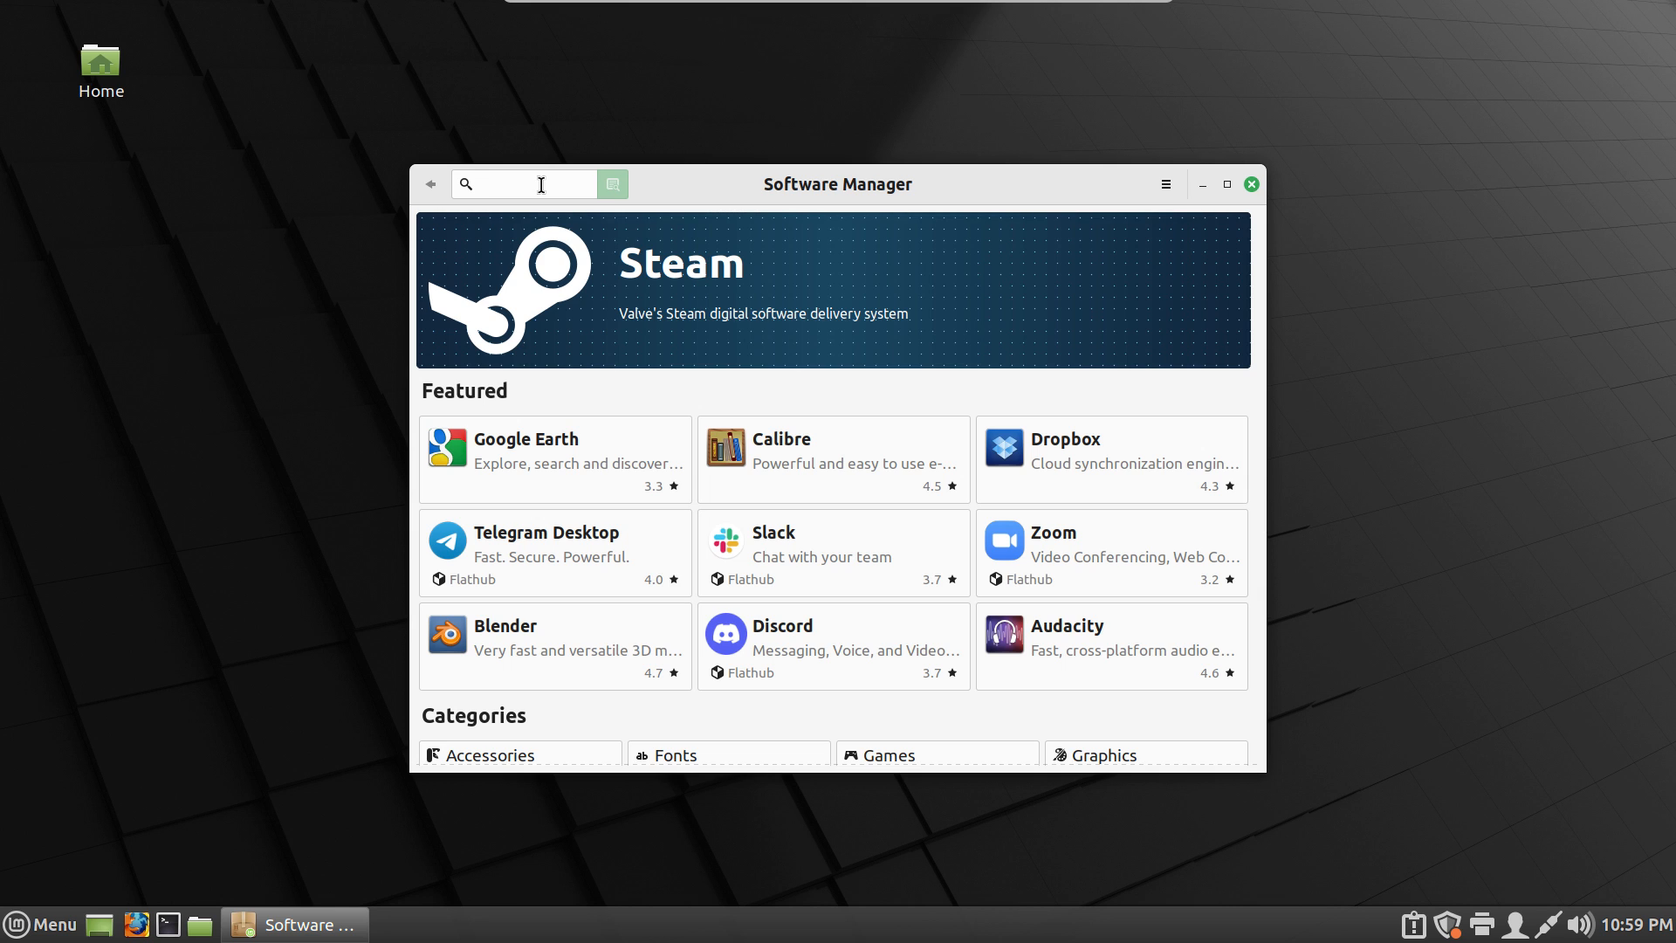
# Find mp3gain in Software Manager and install the Mp3gain system package, authenticating with the account password
pyautogui.write('mp3g')
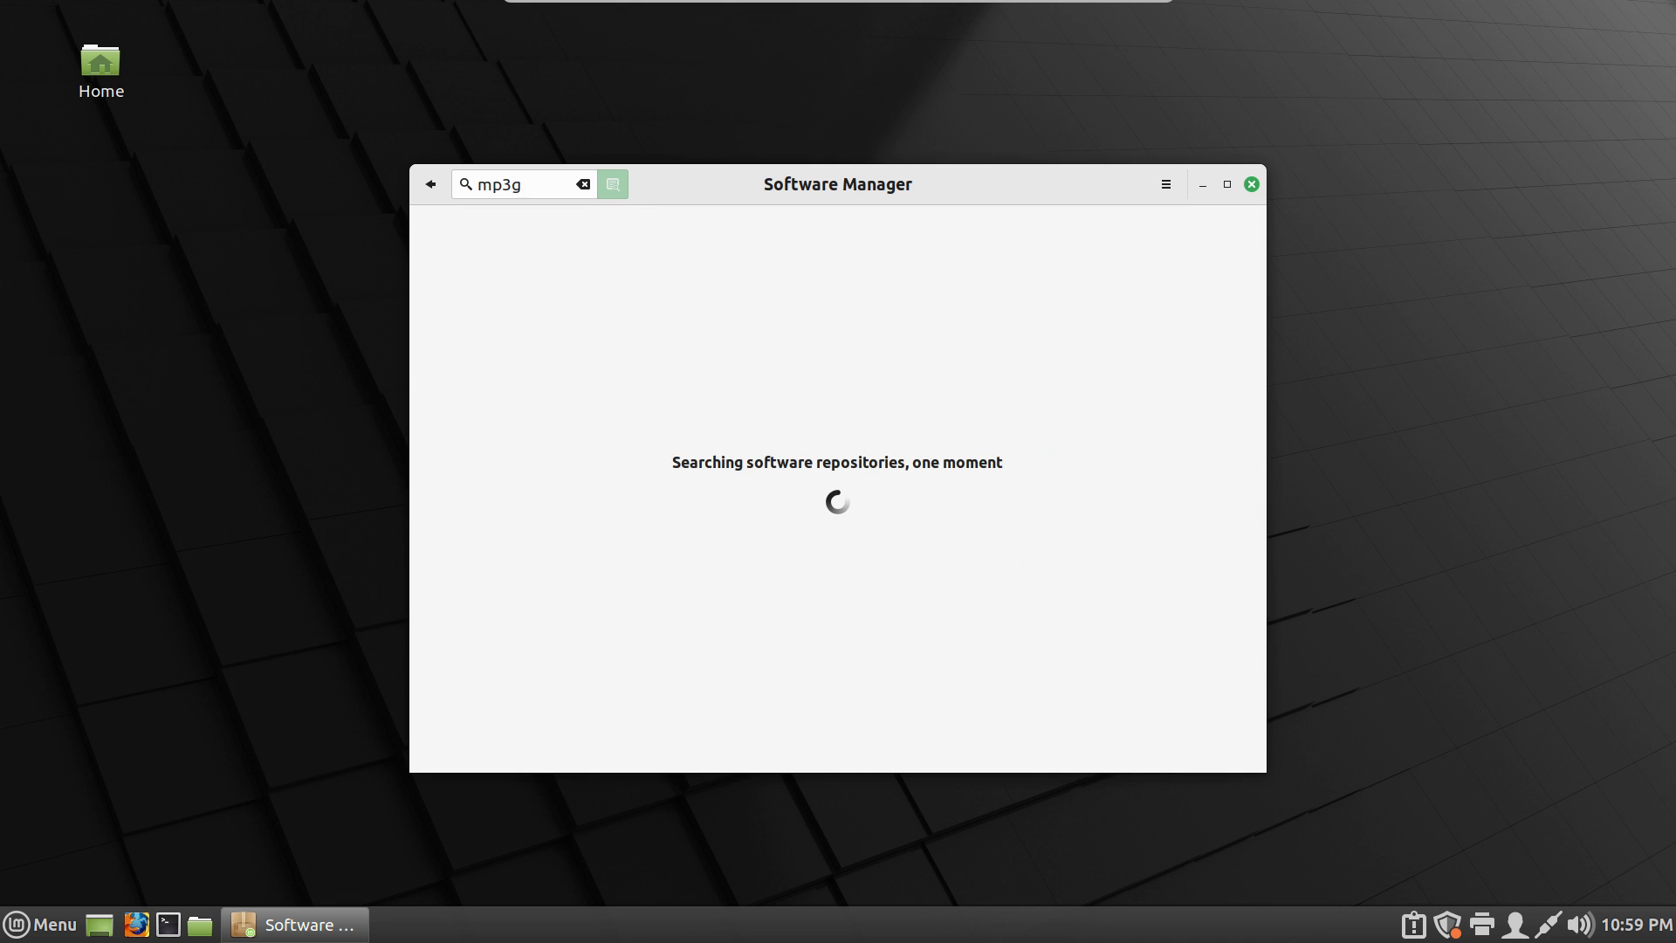
pyautogui.write('ain')
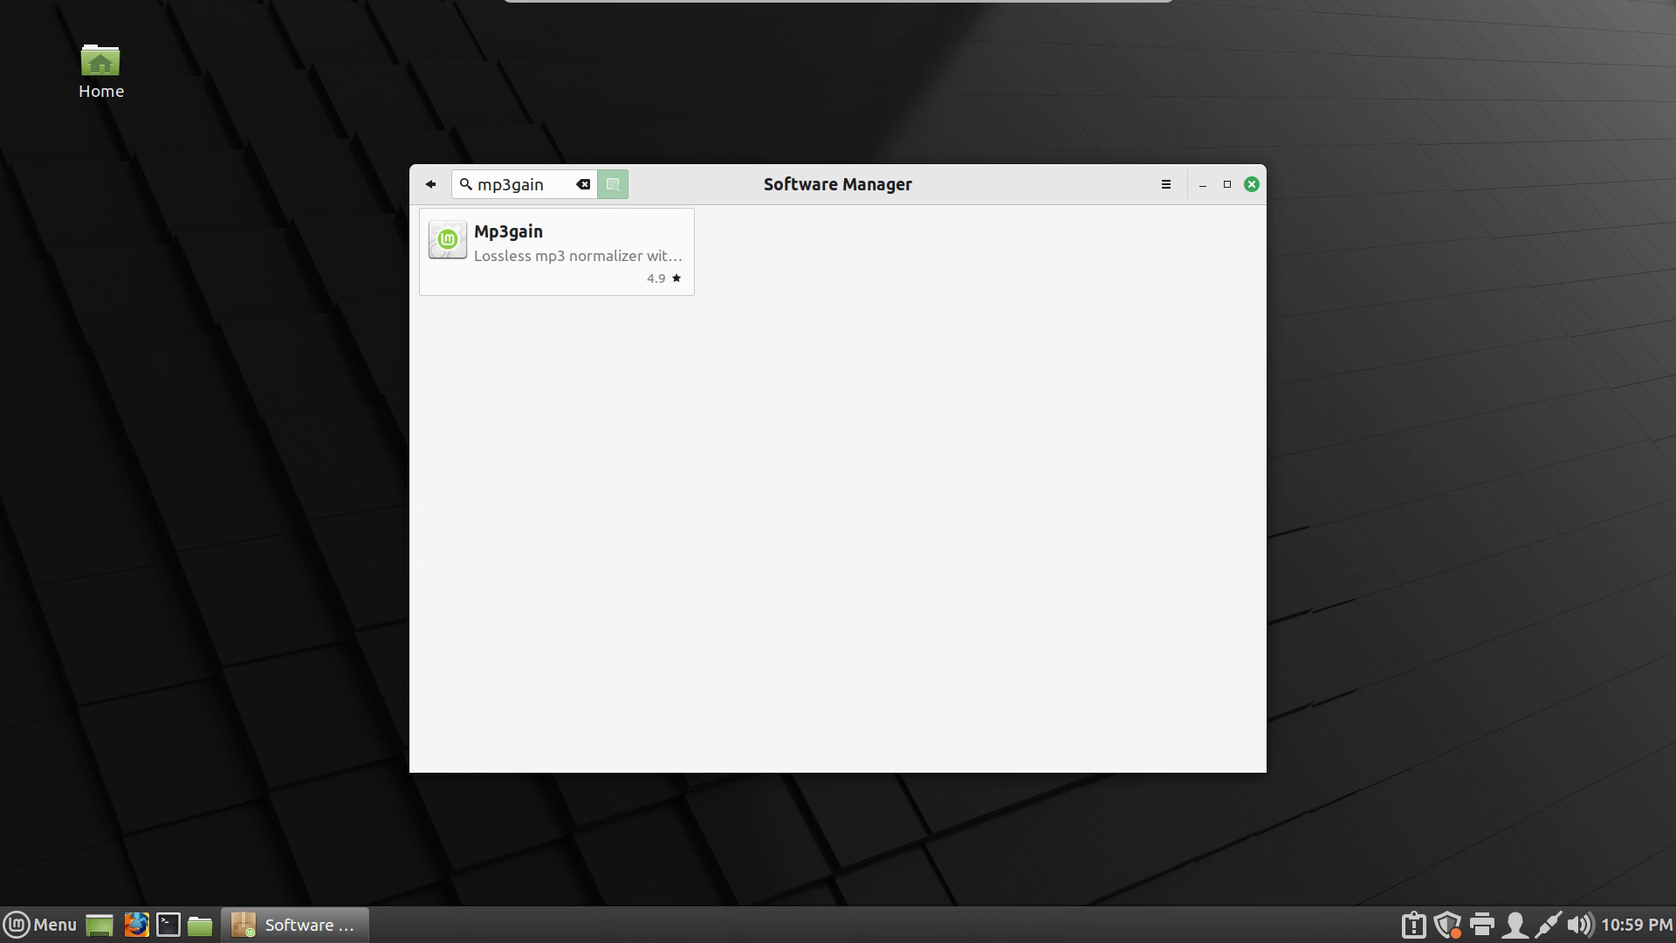
pyautogui.click(589, 248)
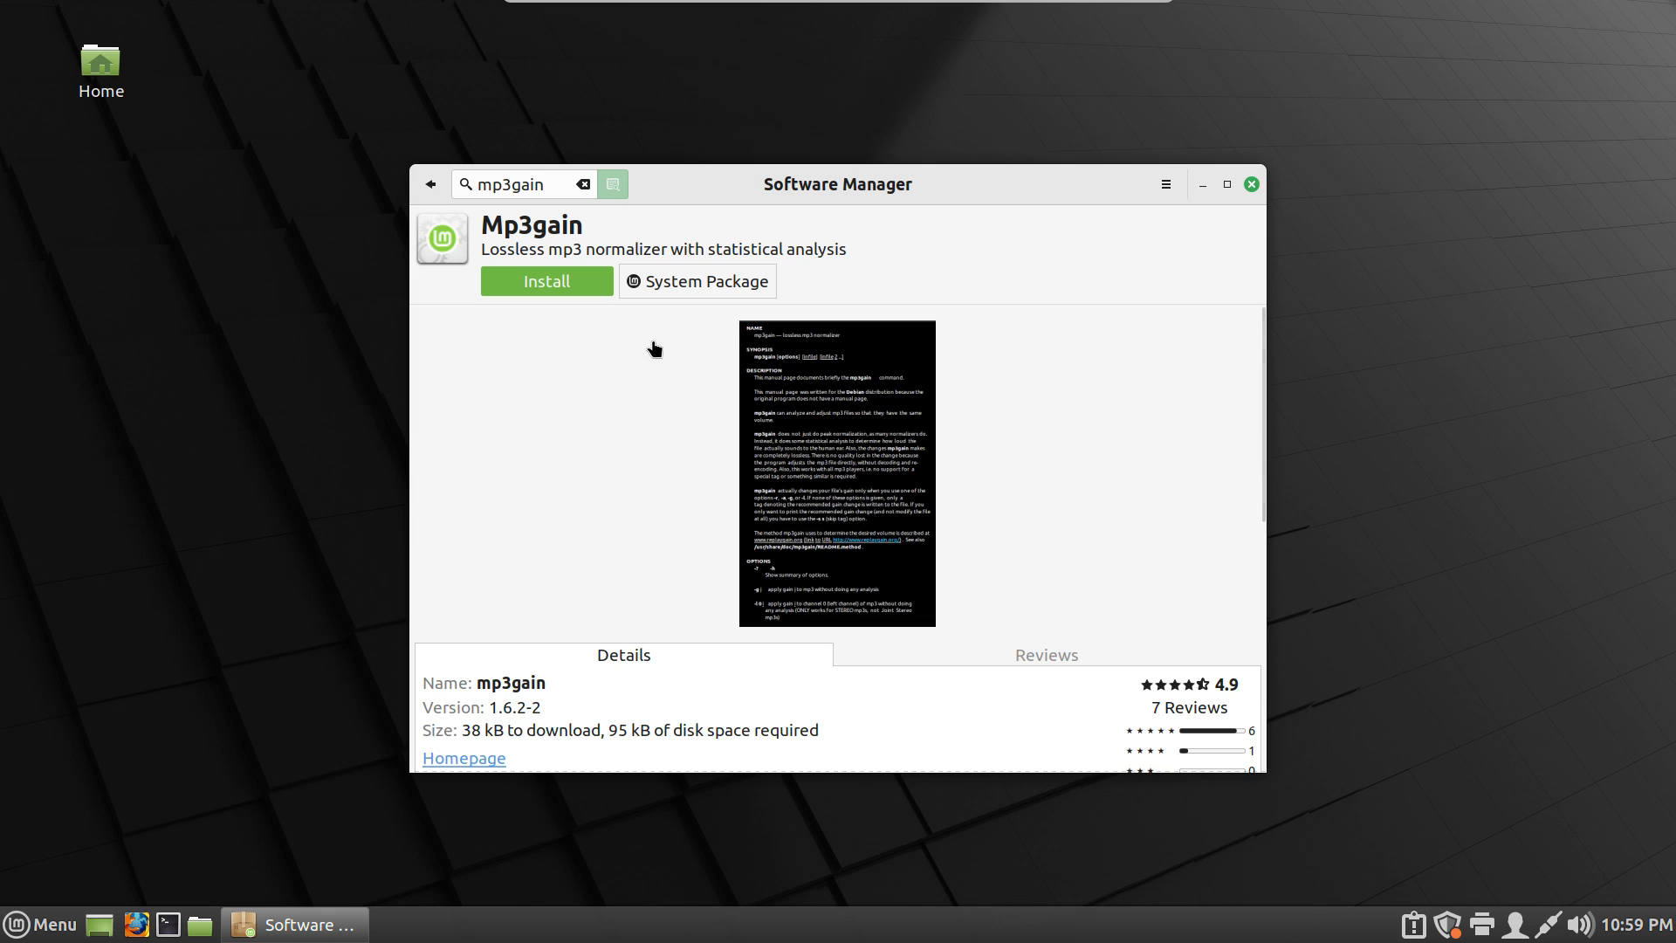
pyautogui.click(585, 278)
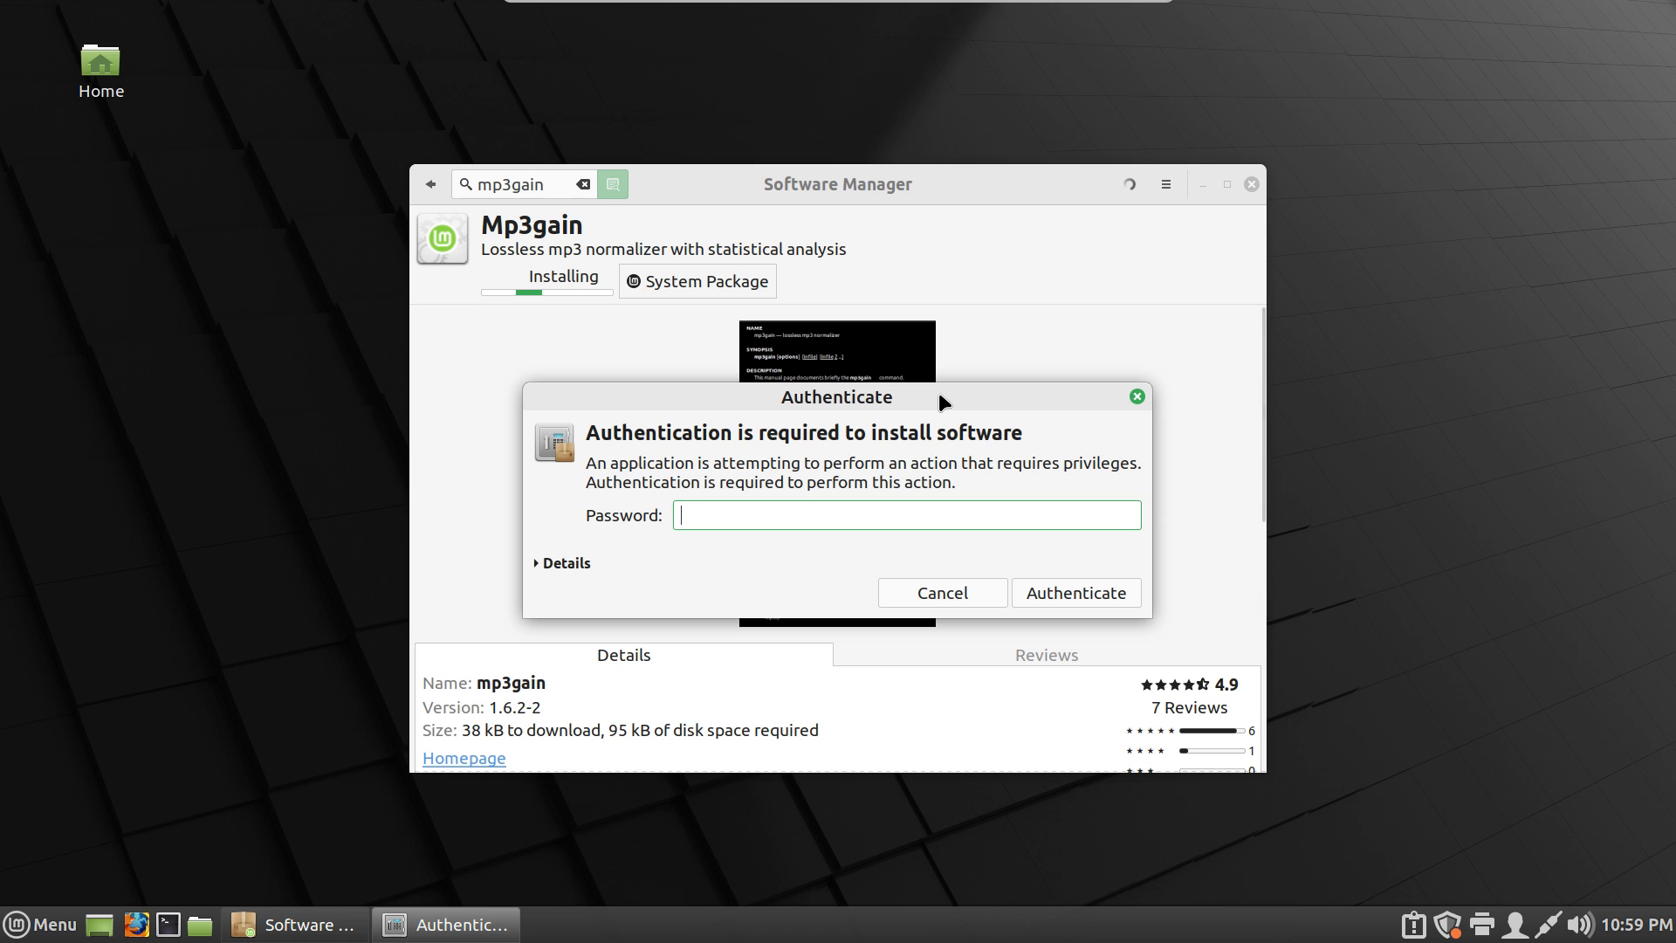
pyautogui.write('••••••••')
pyautogui.press('Return')
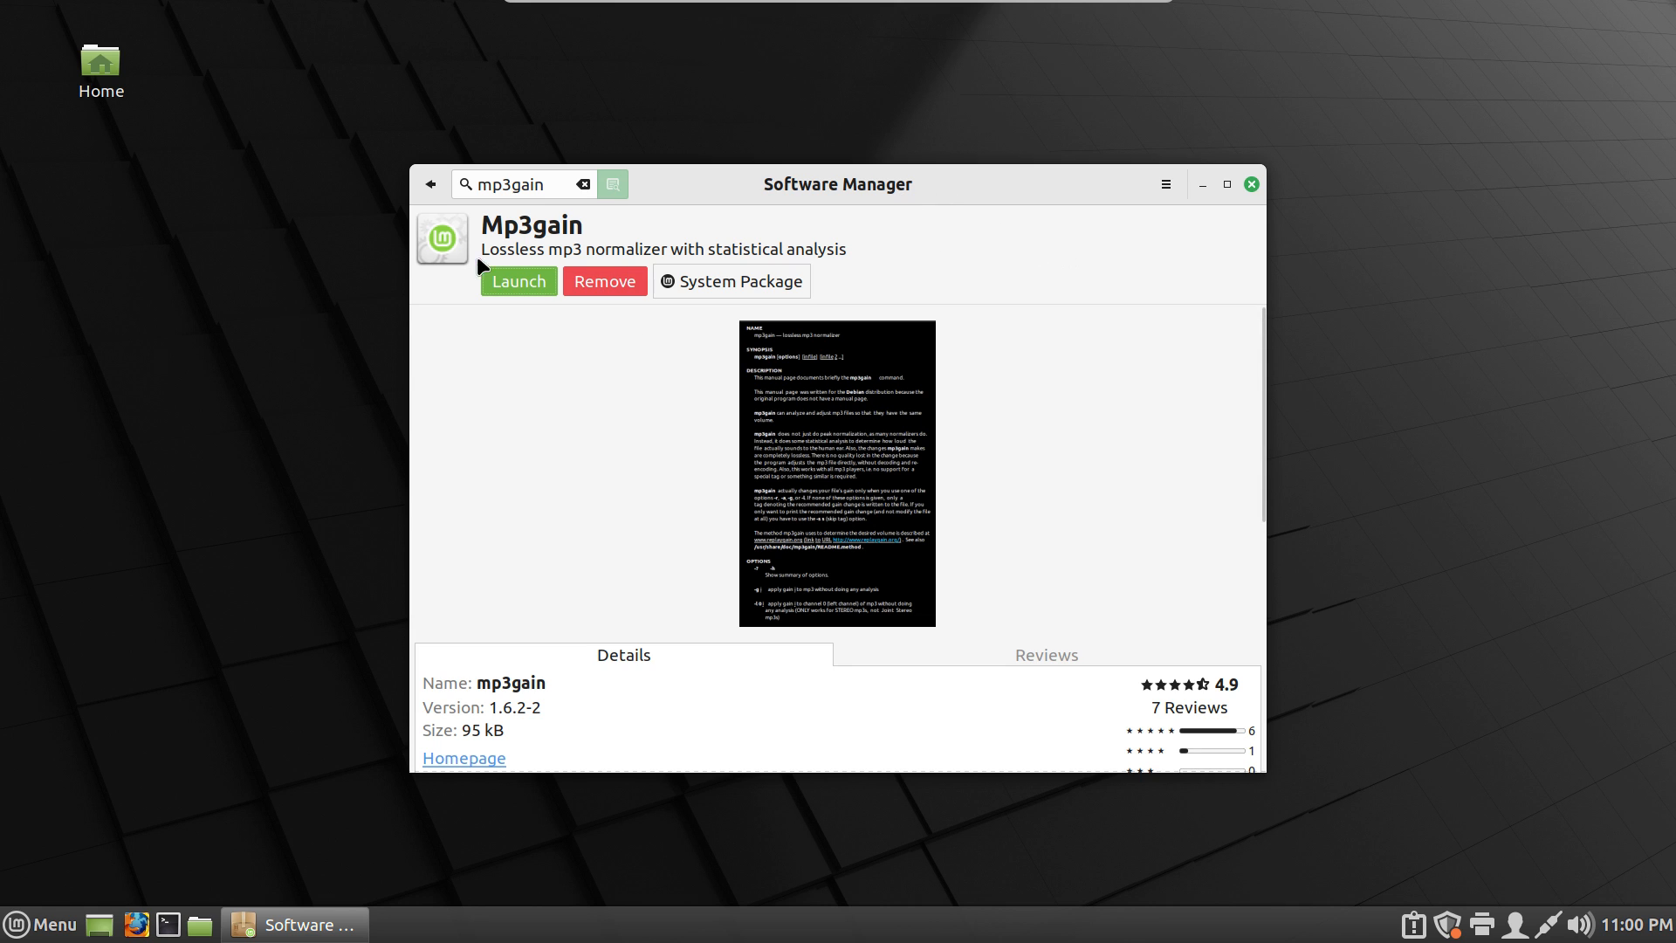
# Go back to the Software Manager front page and close the application
pyautogui.click(431, 184)
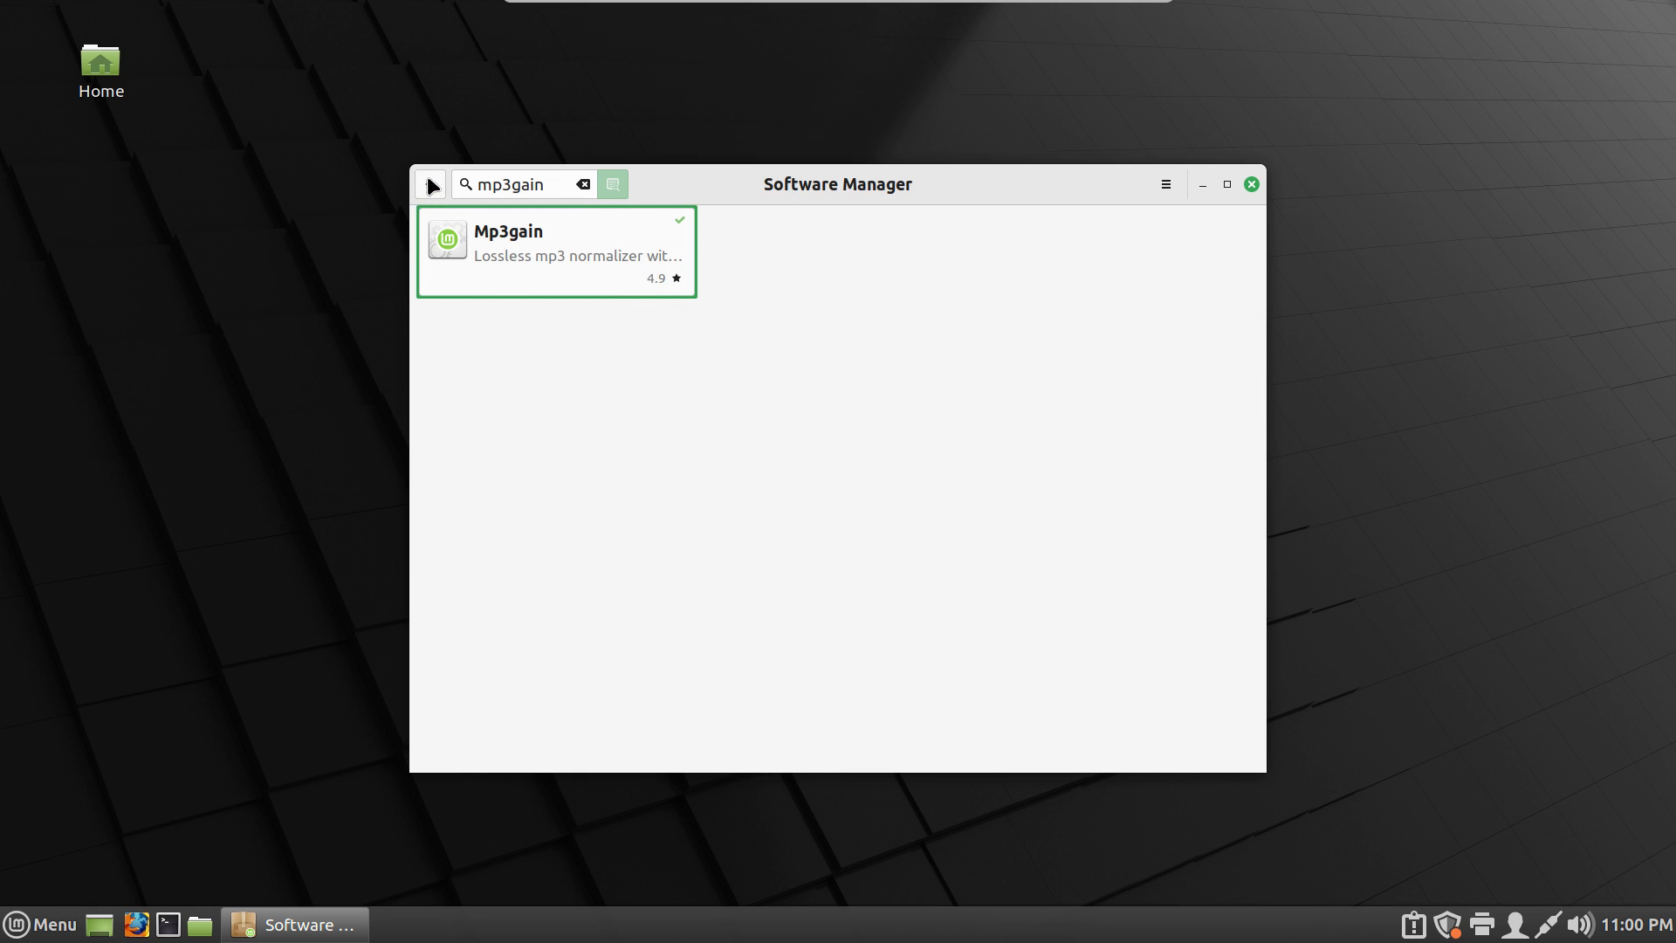
pyautogui.click(430, 183)
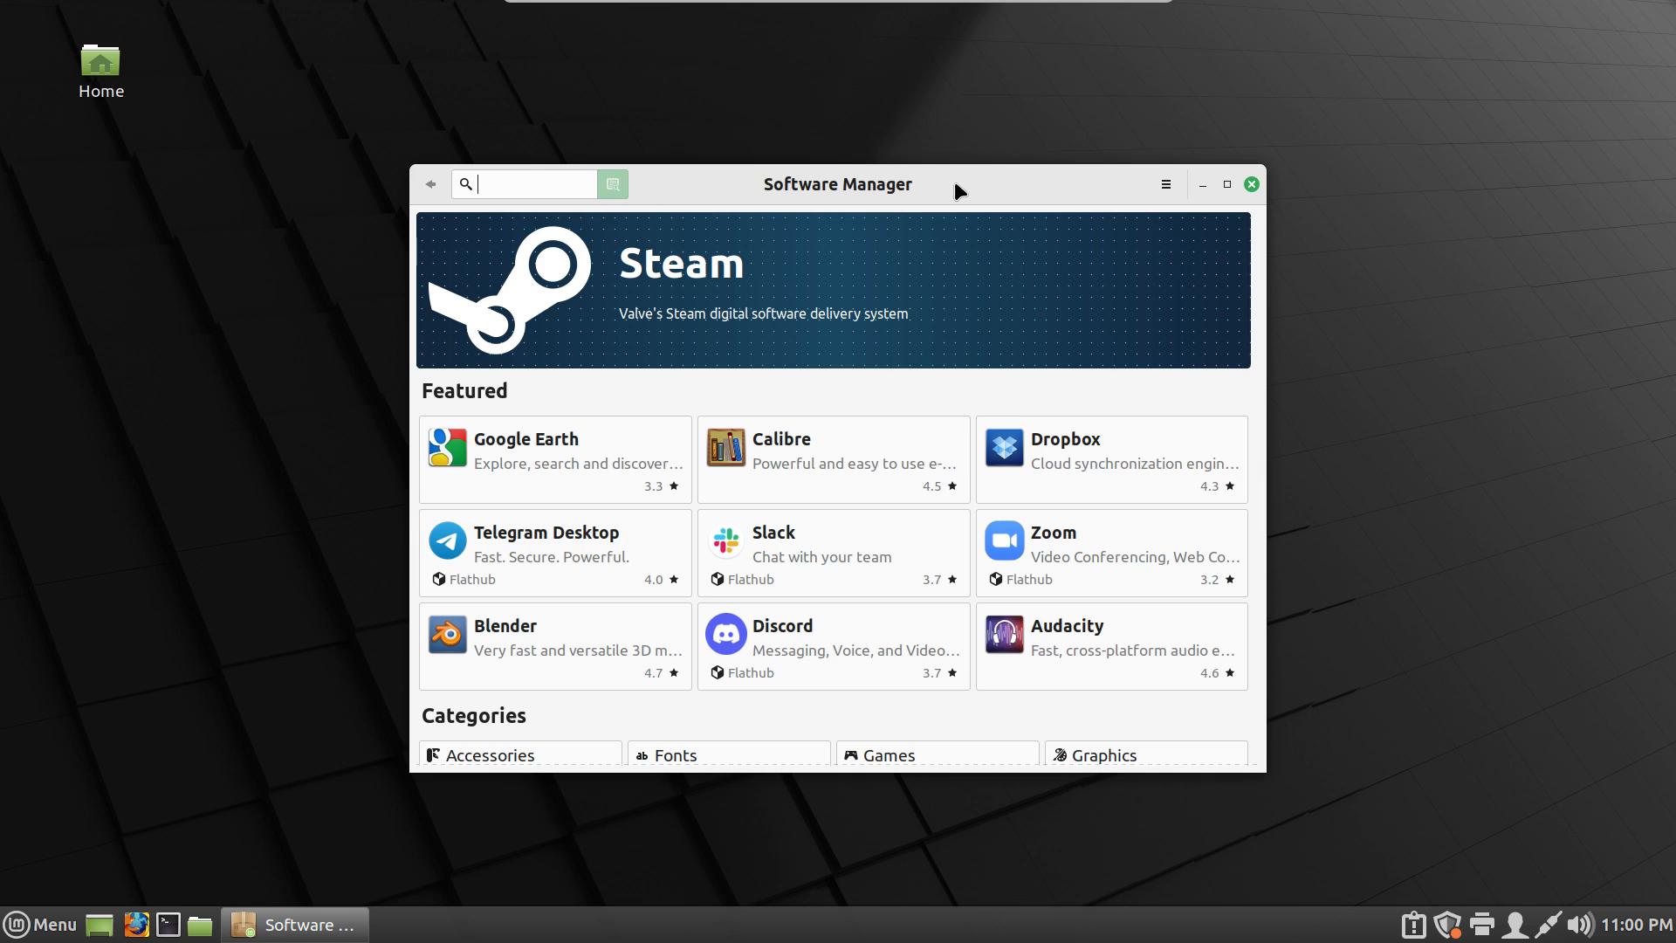
pyautogui.moveTo(952, 180); pyautogui.dragTo(933, 142)
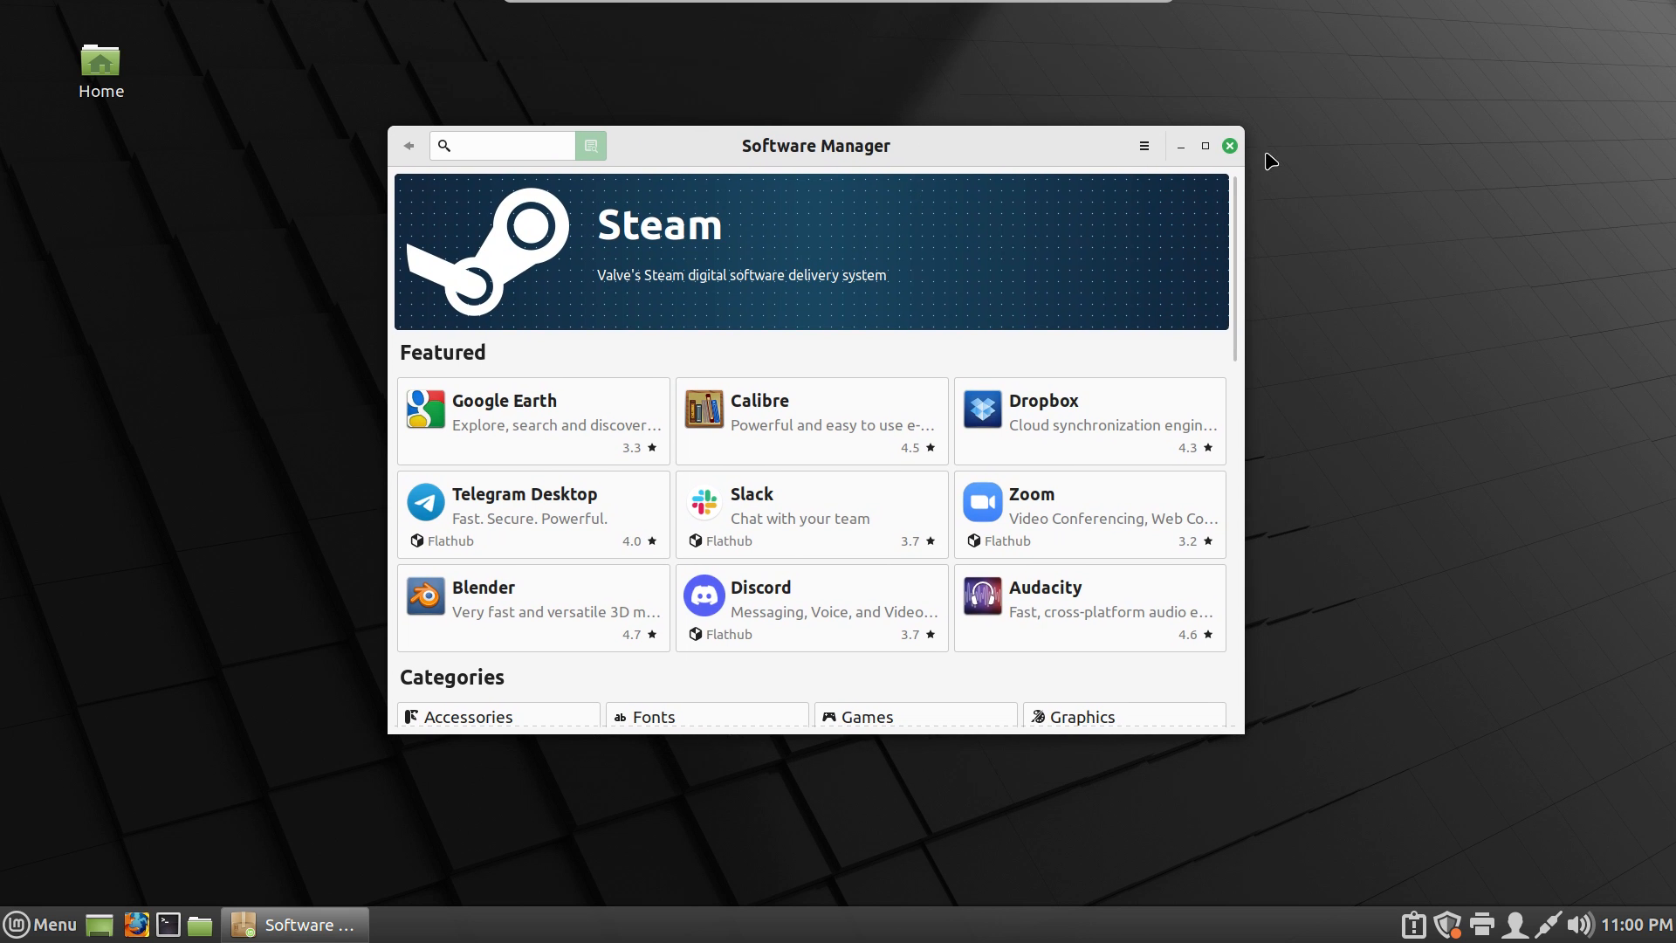
pyautogui.click(1231, 147)
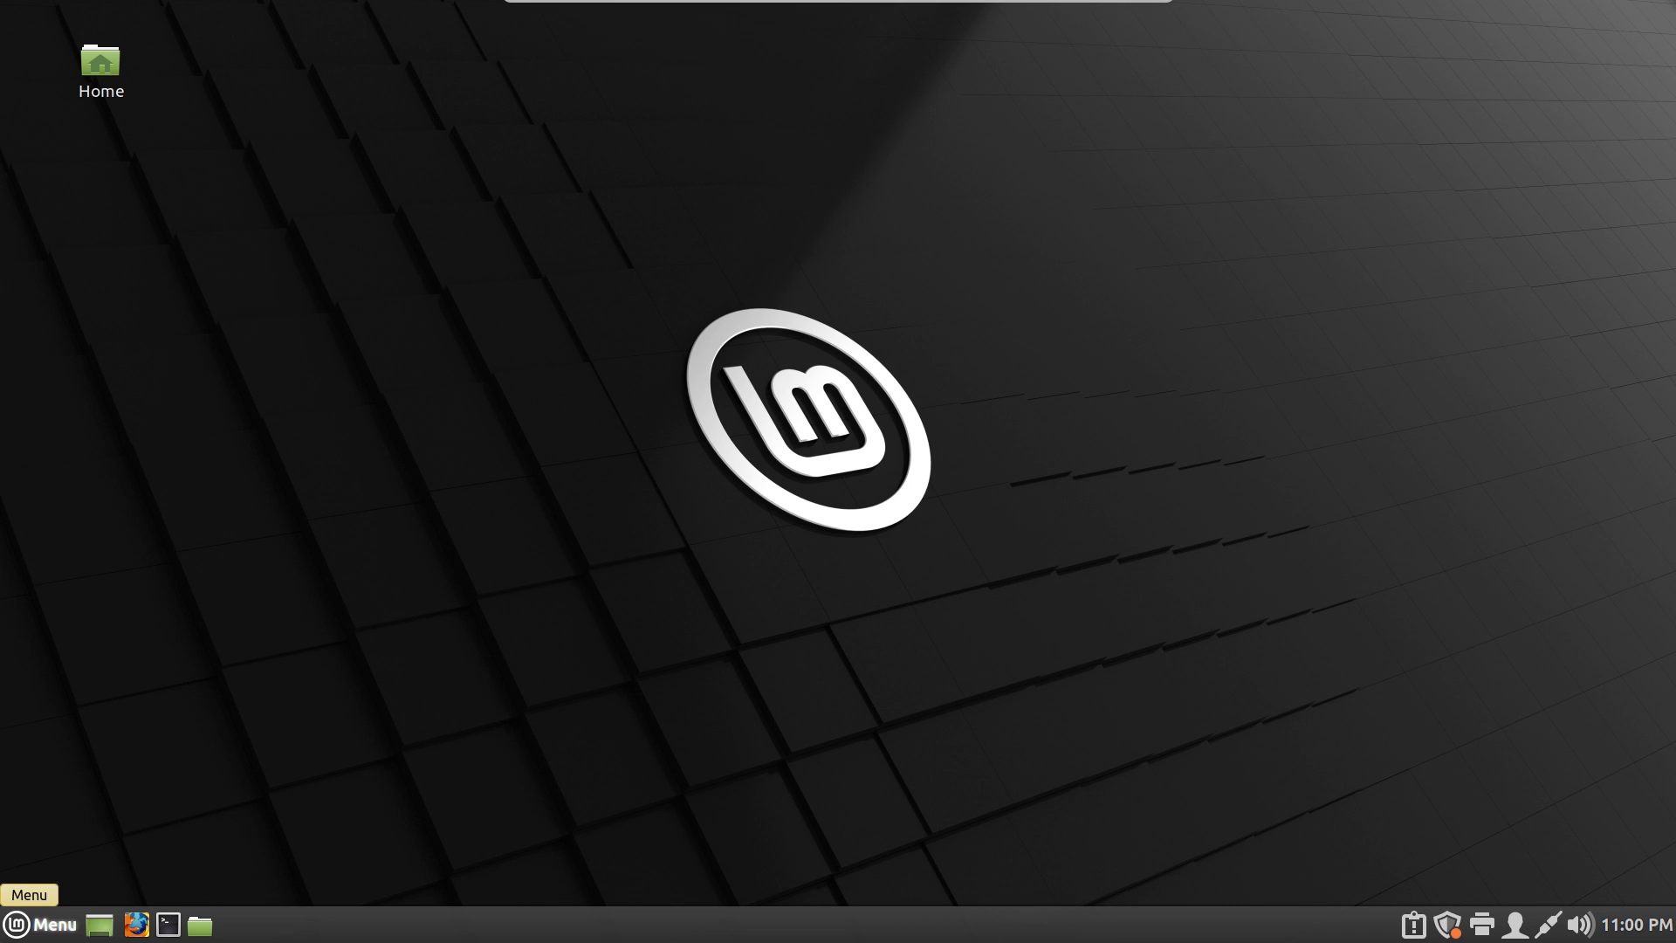
# Launch Pix, view the Home Folder and its Documents folder, and close the application
pyautogui.click(35, 924)
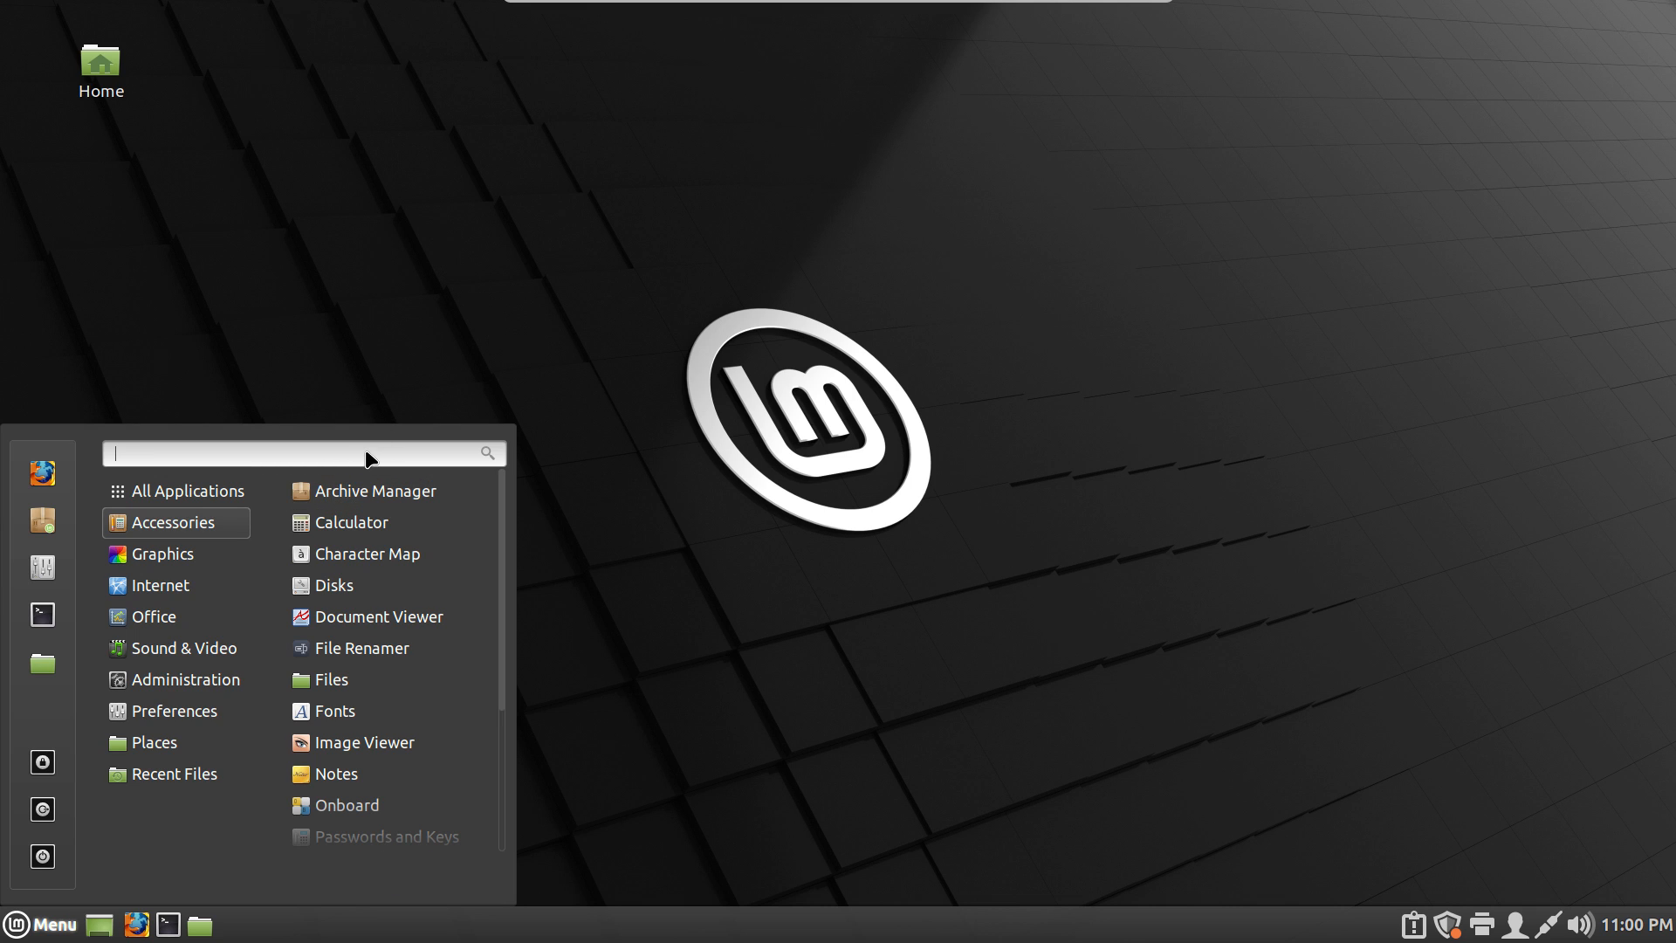
pyautogui.write('pix')
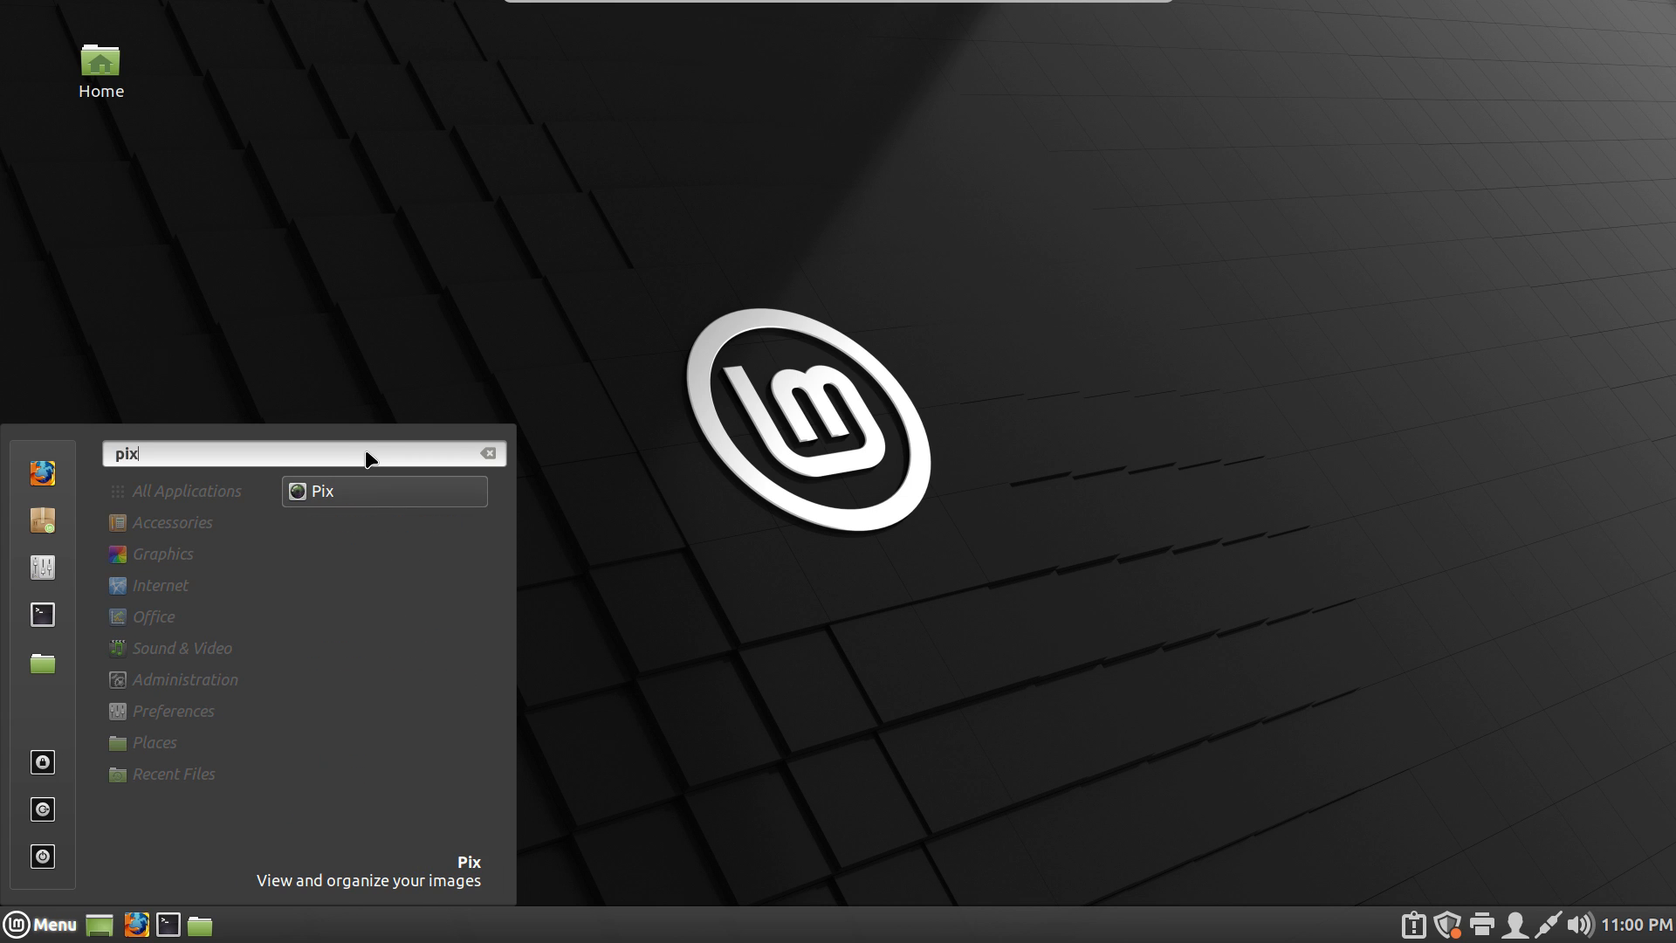
pyautogui.click(442, 499)
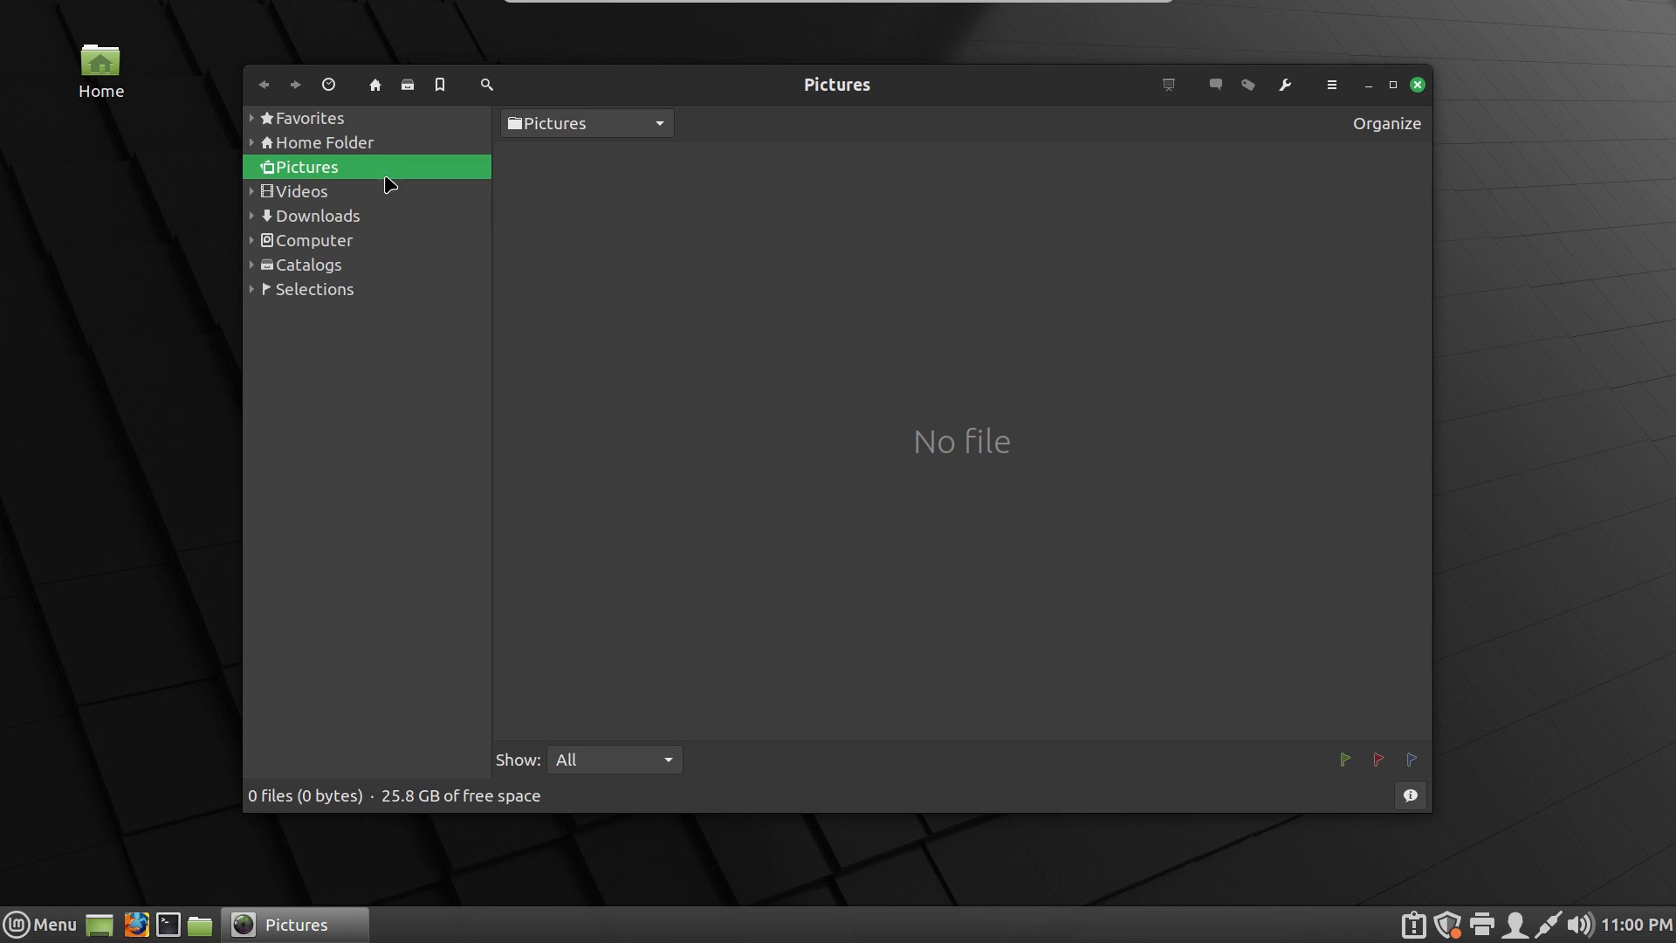
pyautogui.click(367, 145)
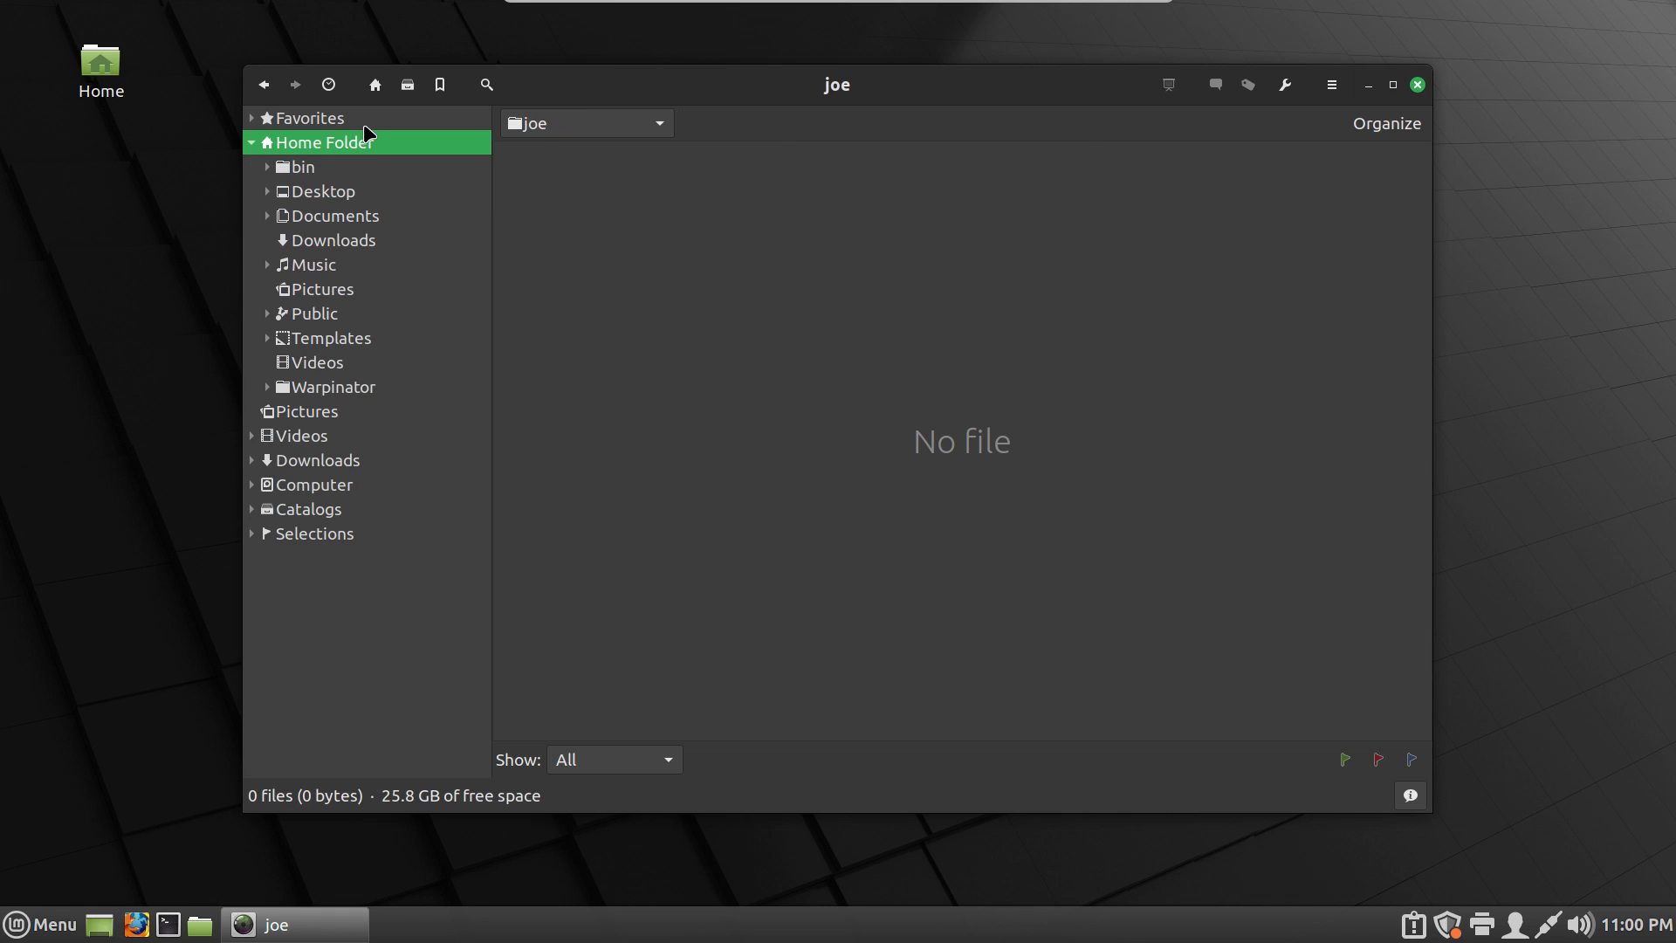
pyautogui.click(384, 214)
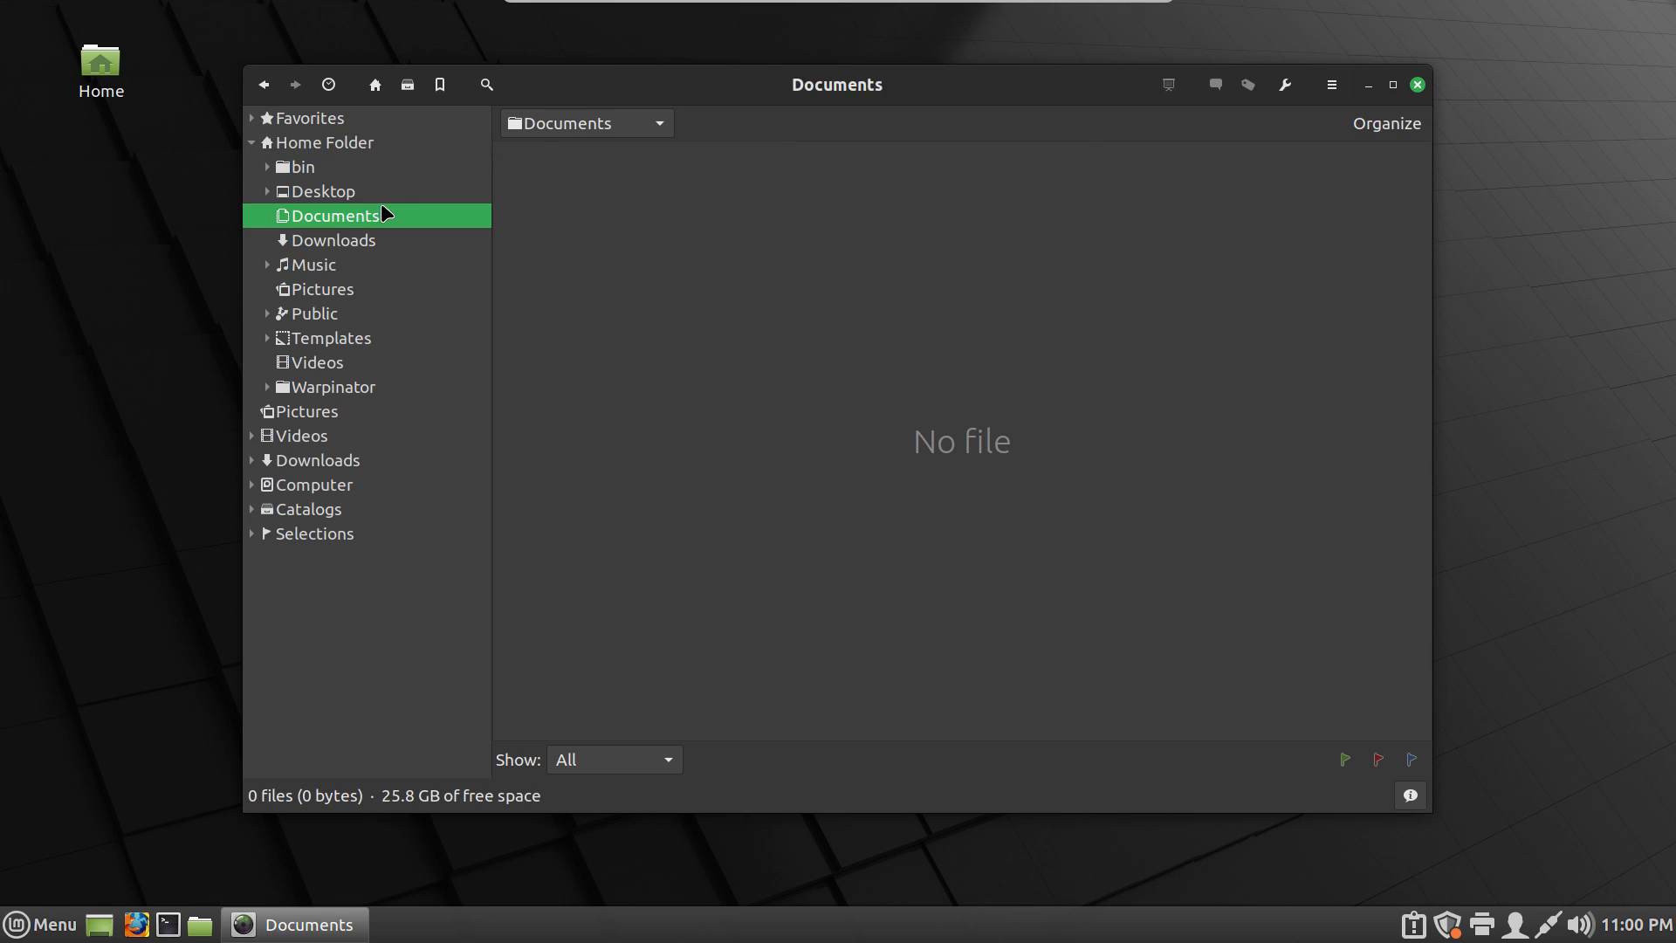
pyautogui.click(1418, 85)
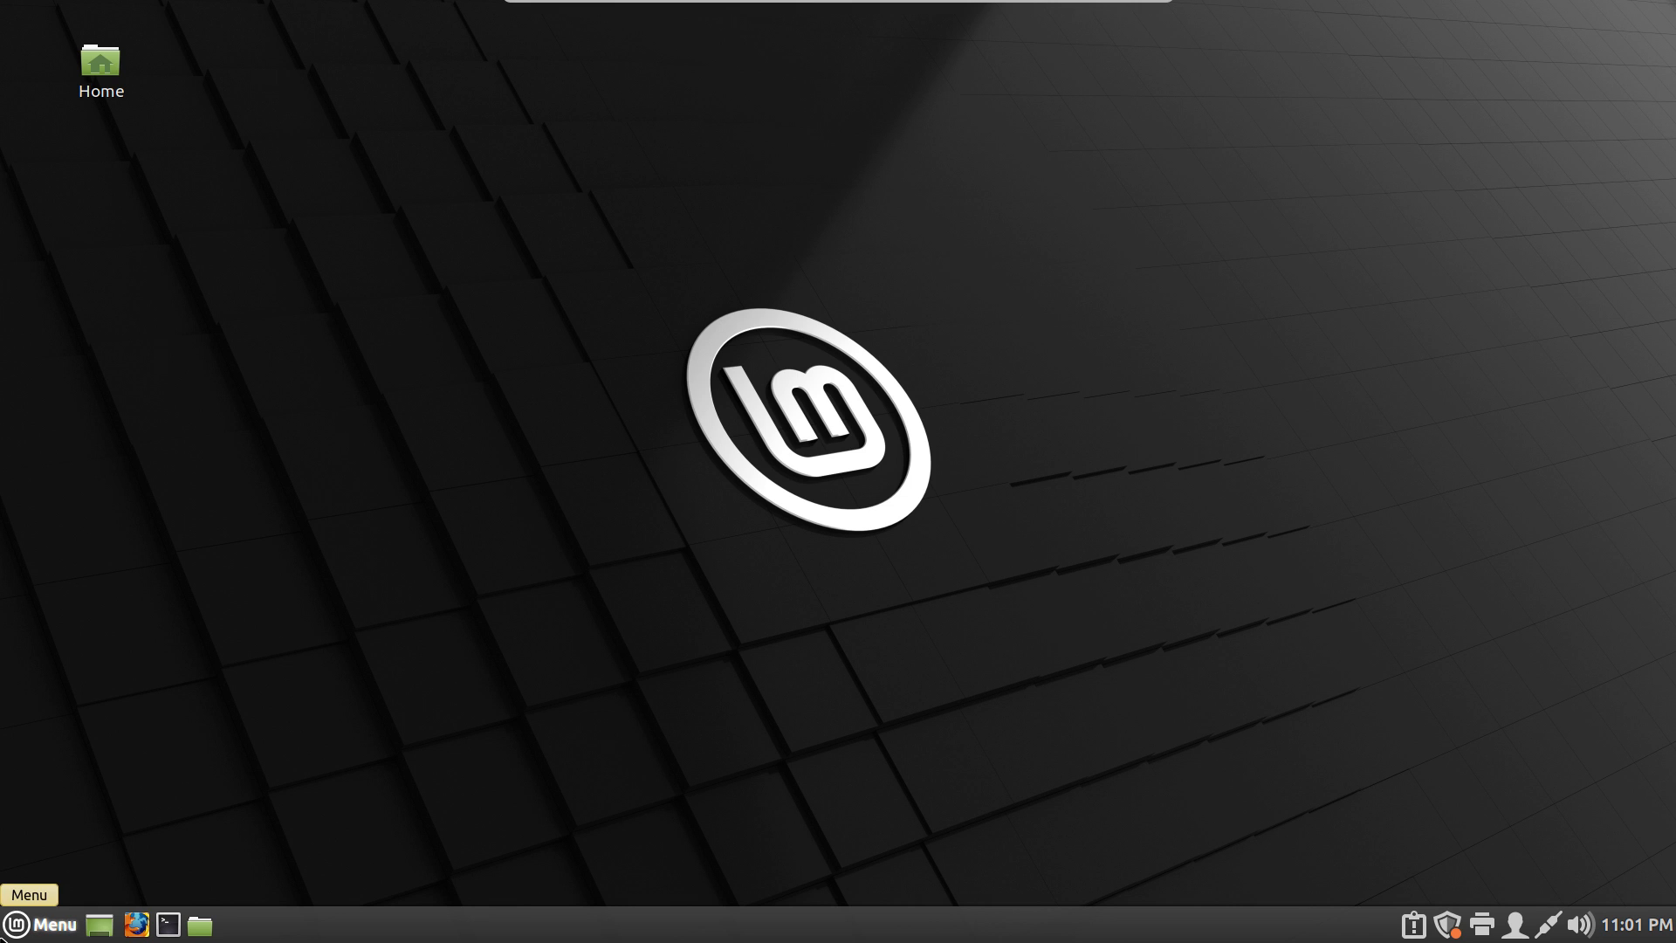
pyautogui.click(16, 926)
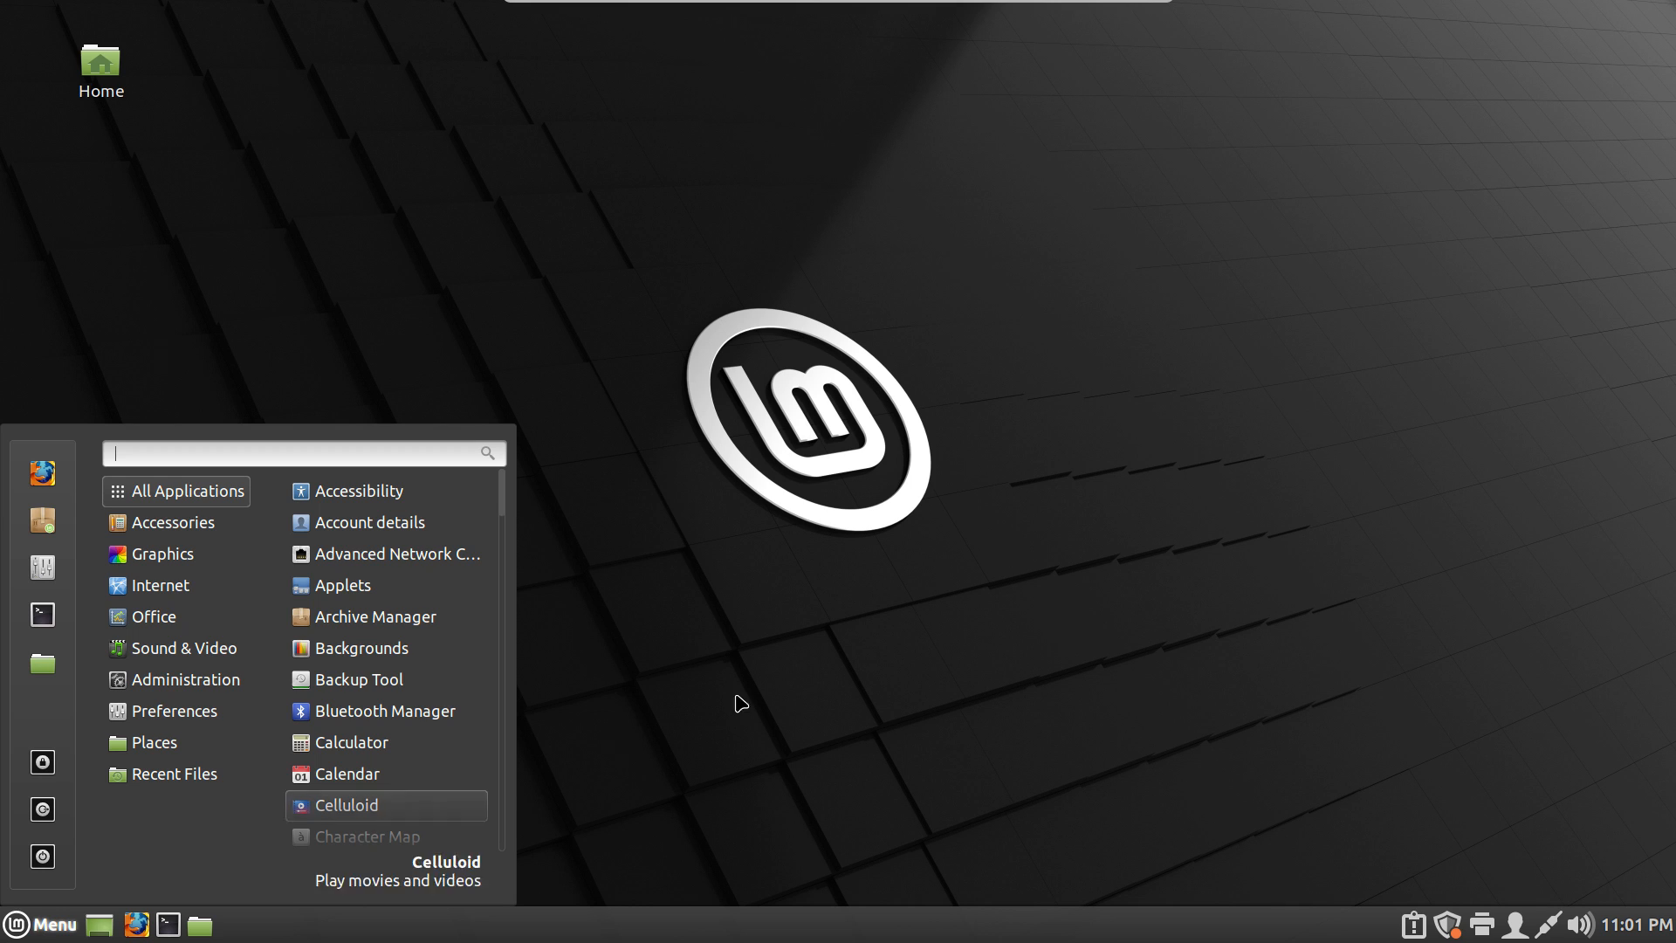
pyautogui.click(929, 589)
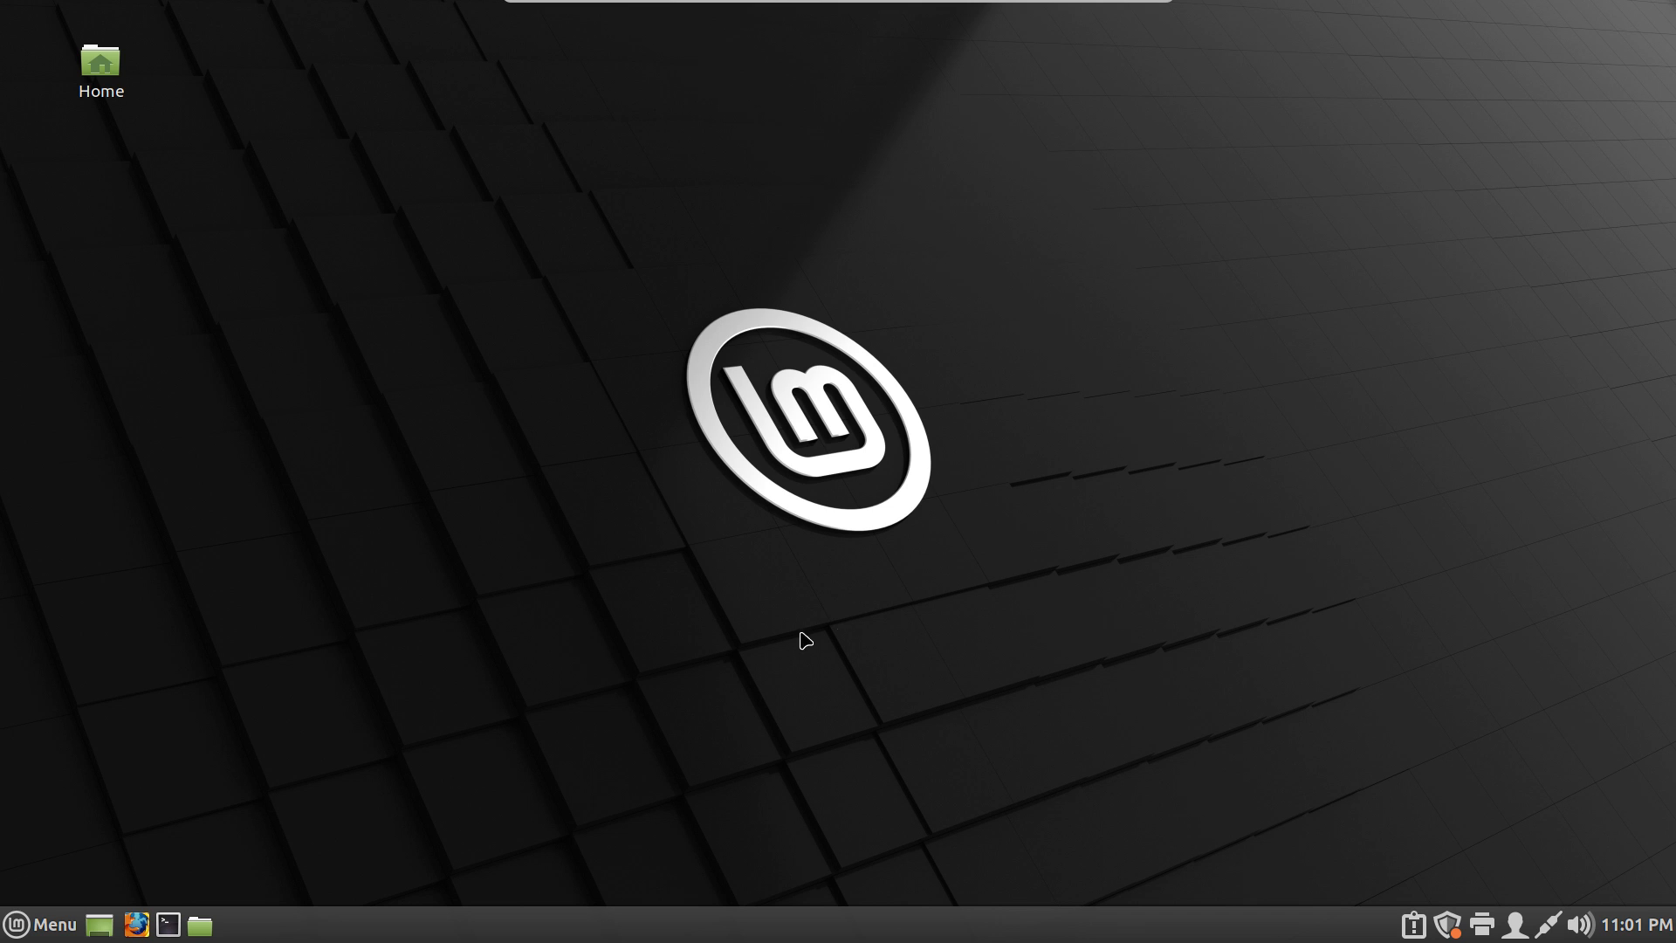
pyautogui.rightClick(574, 934)
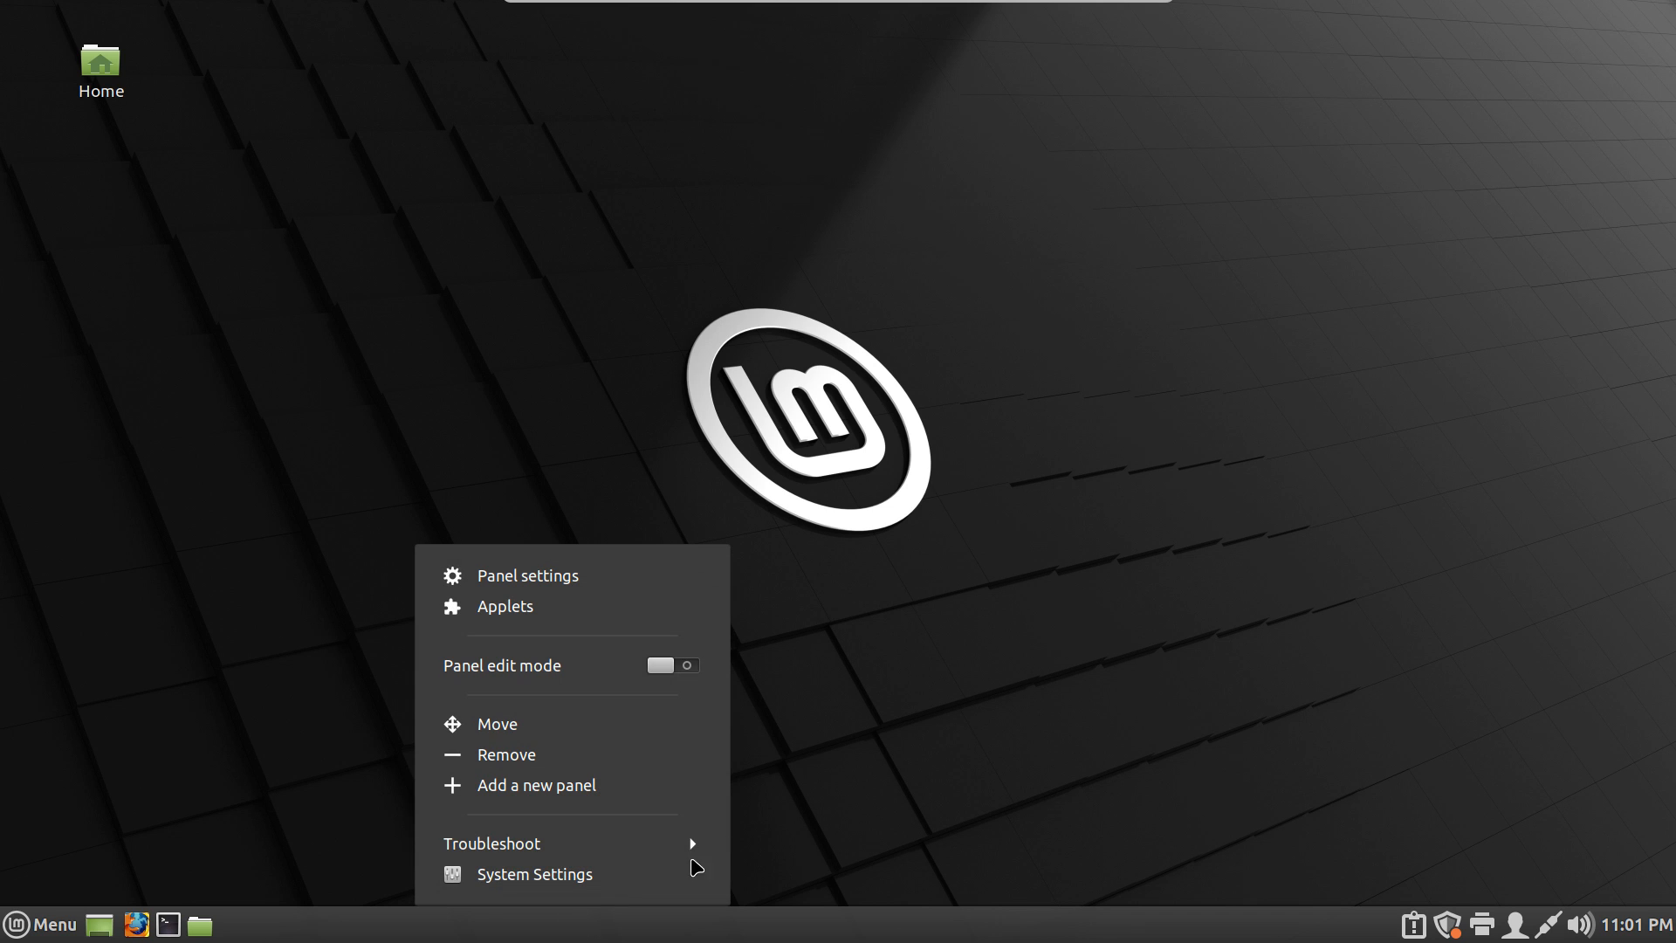
pyautogui.click(873, 640)
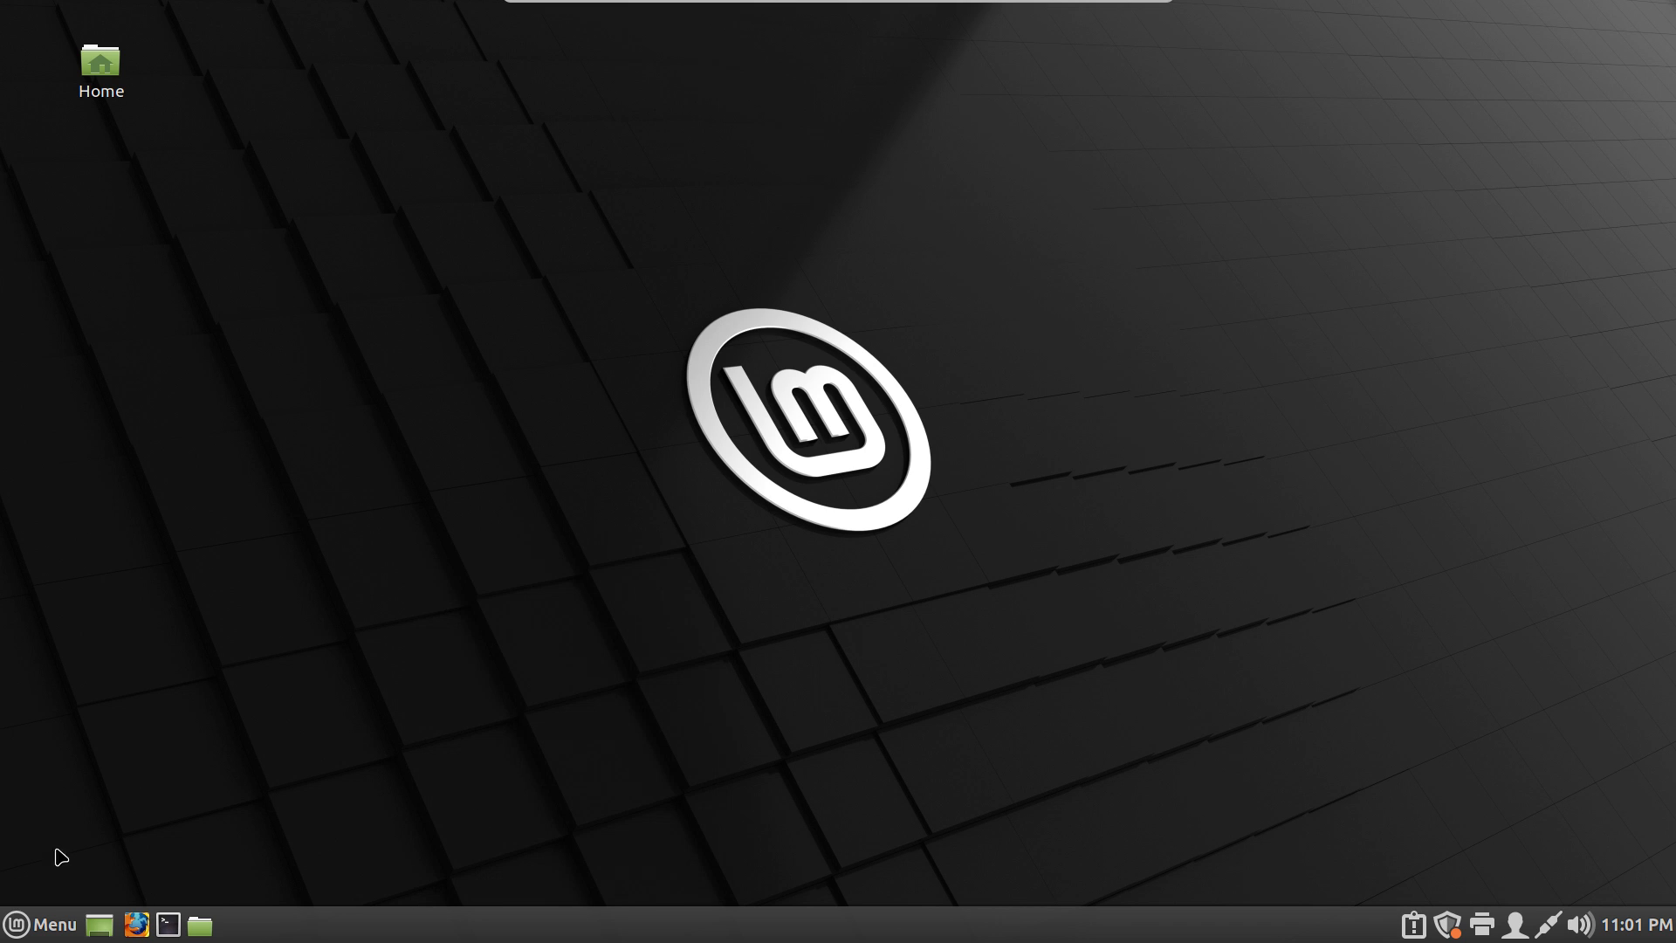
pyautogui.click(7, 936)
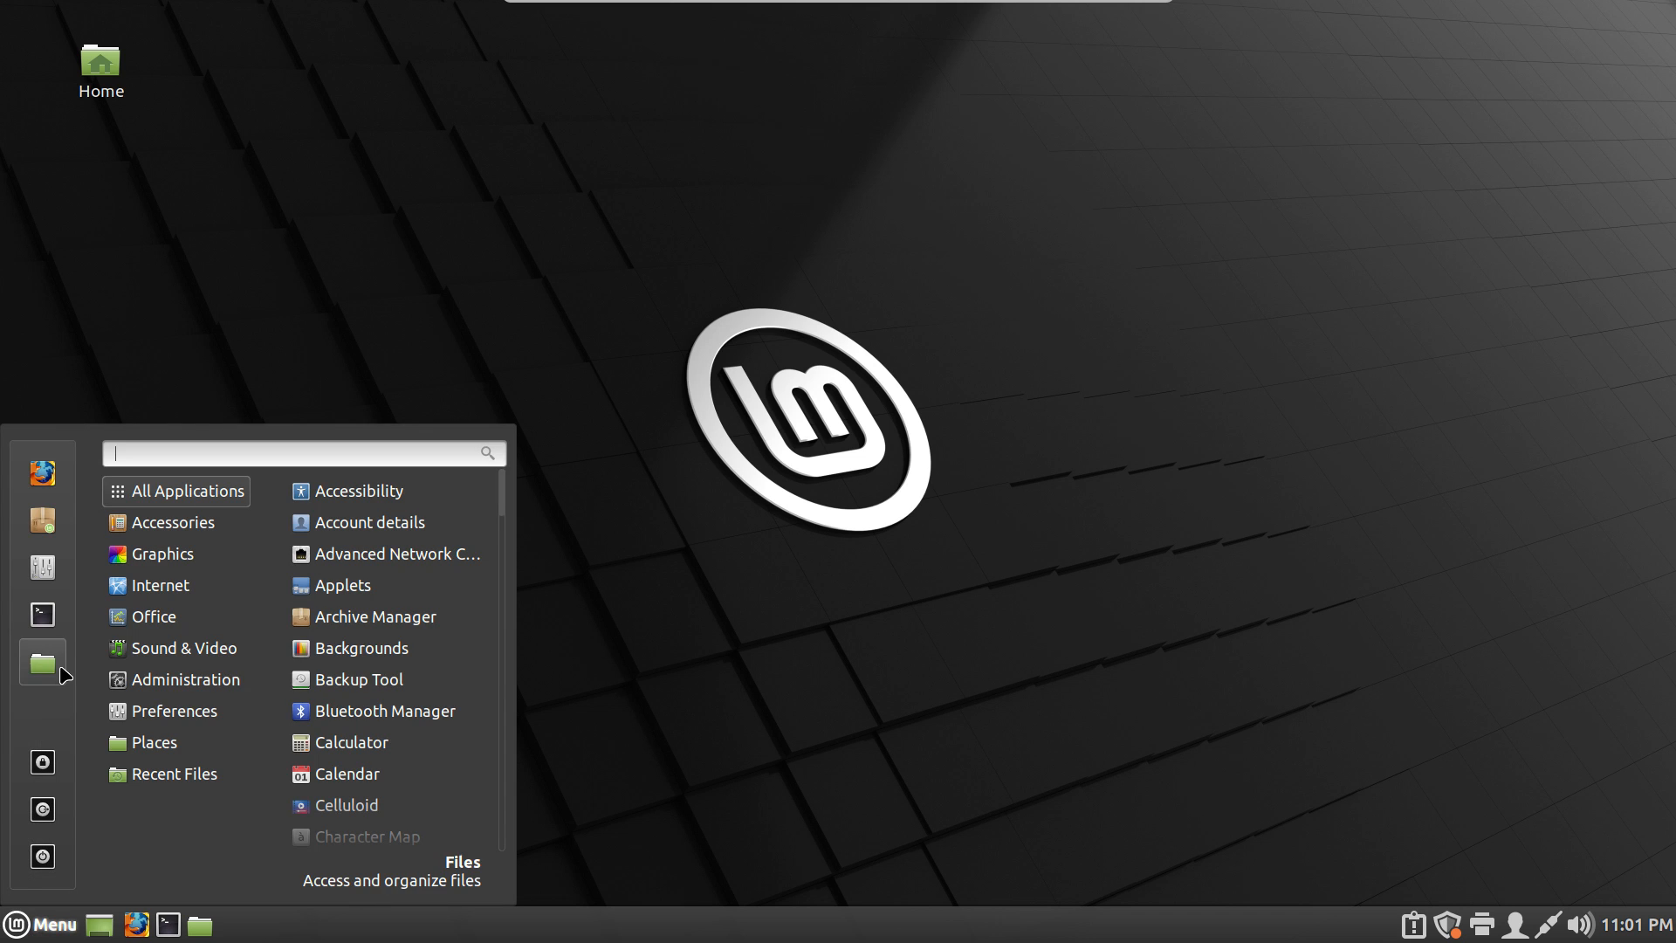
pyautogui.moveTo(173, 522)
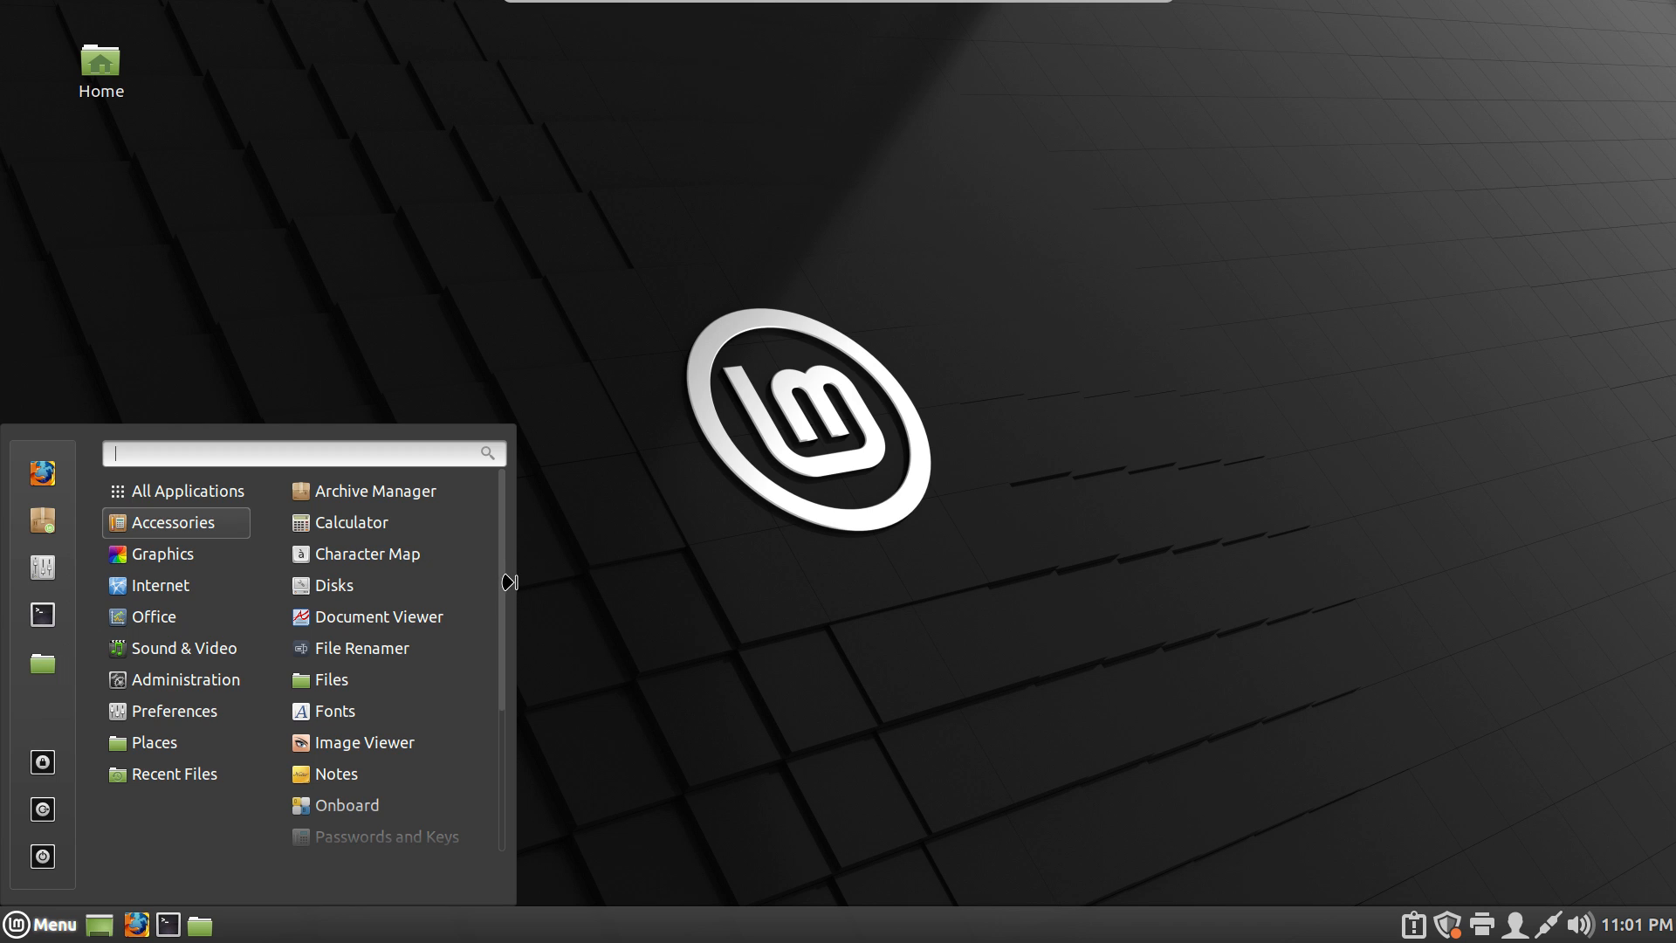
pyautogui.click(738, 345)
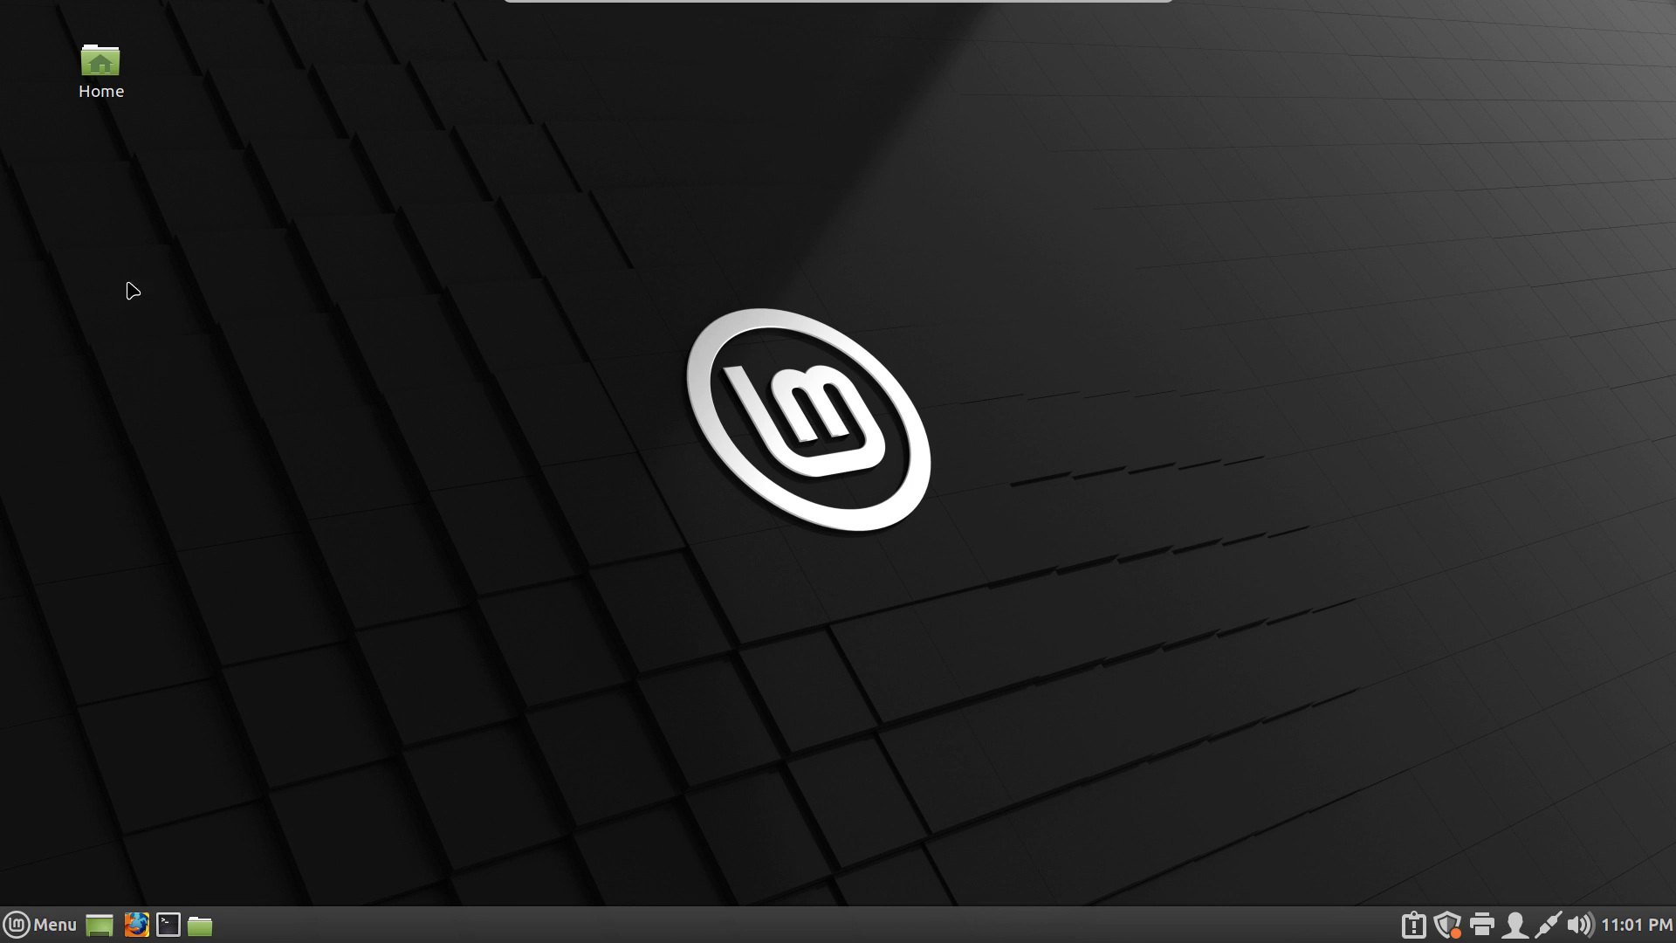
pyautogui.click(46, 924)
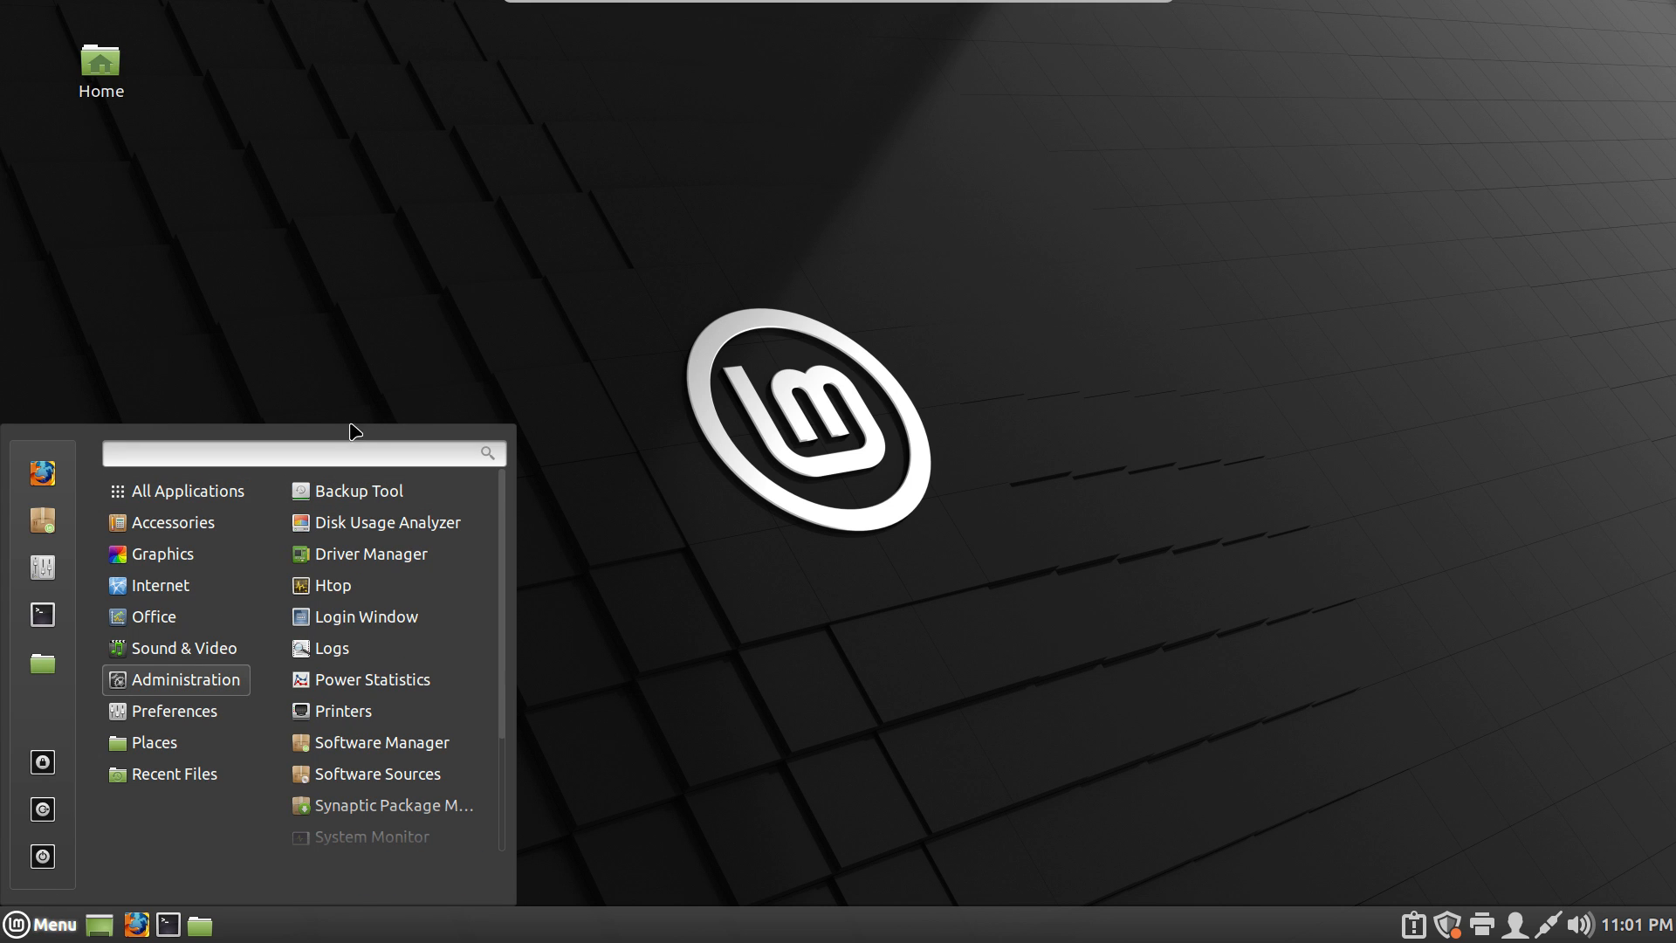
pyautogui.click(388, 342)
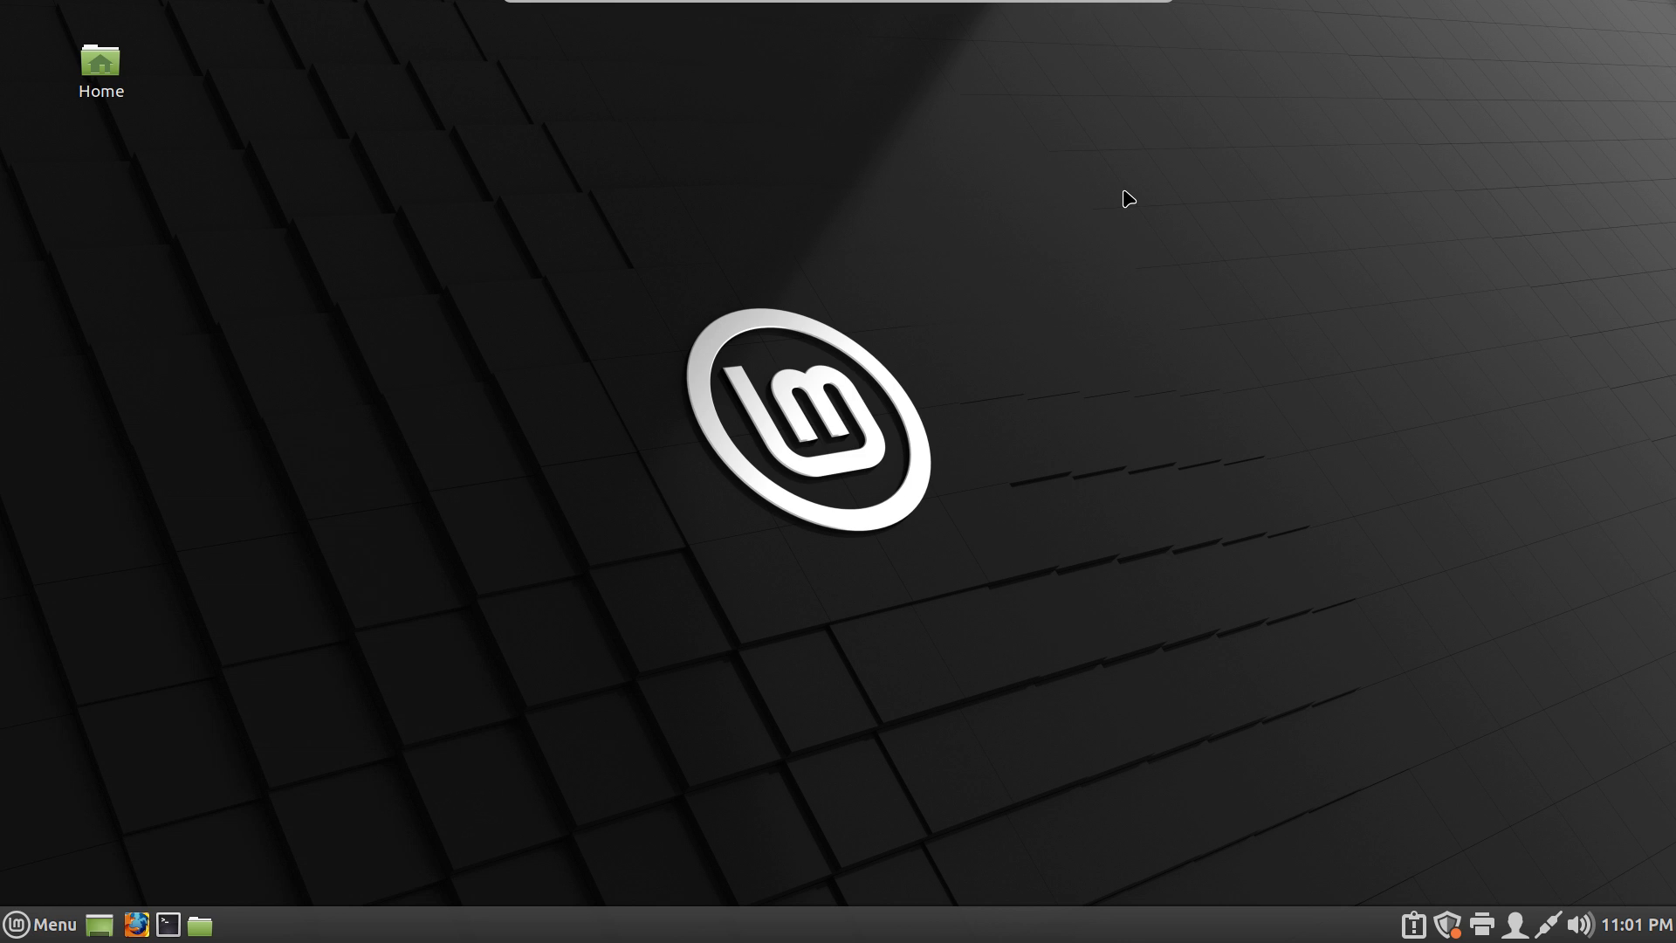
# Open a new terminal window, shift it slightly on the desktop and open its profile preferences
pyautogui.hotkey('ctrl', 'alt', 't')
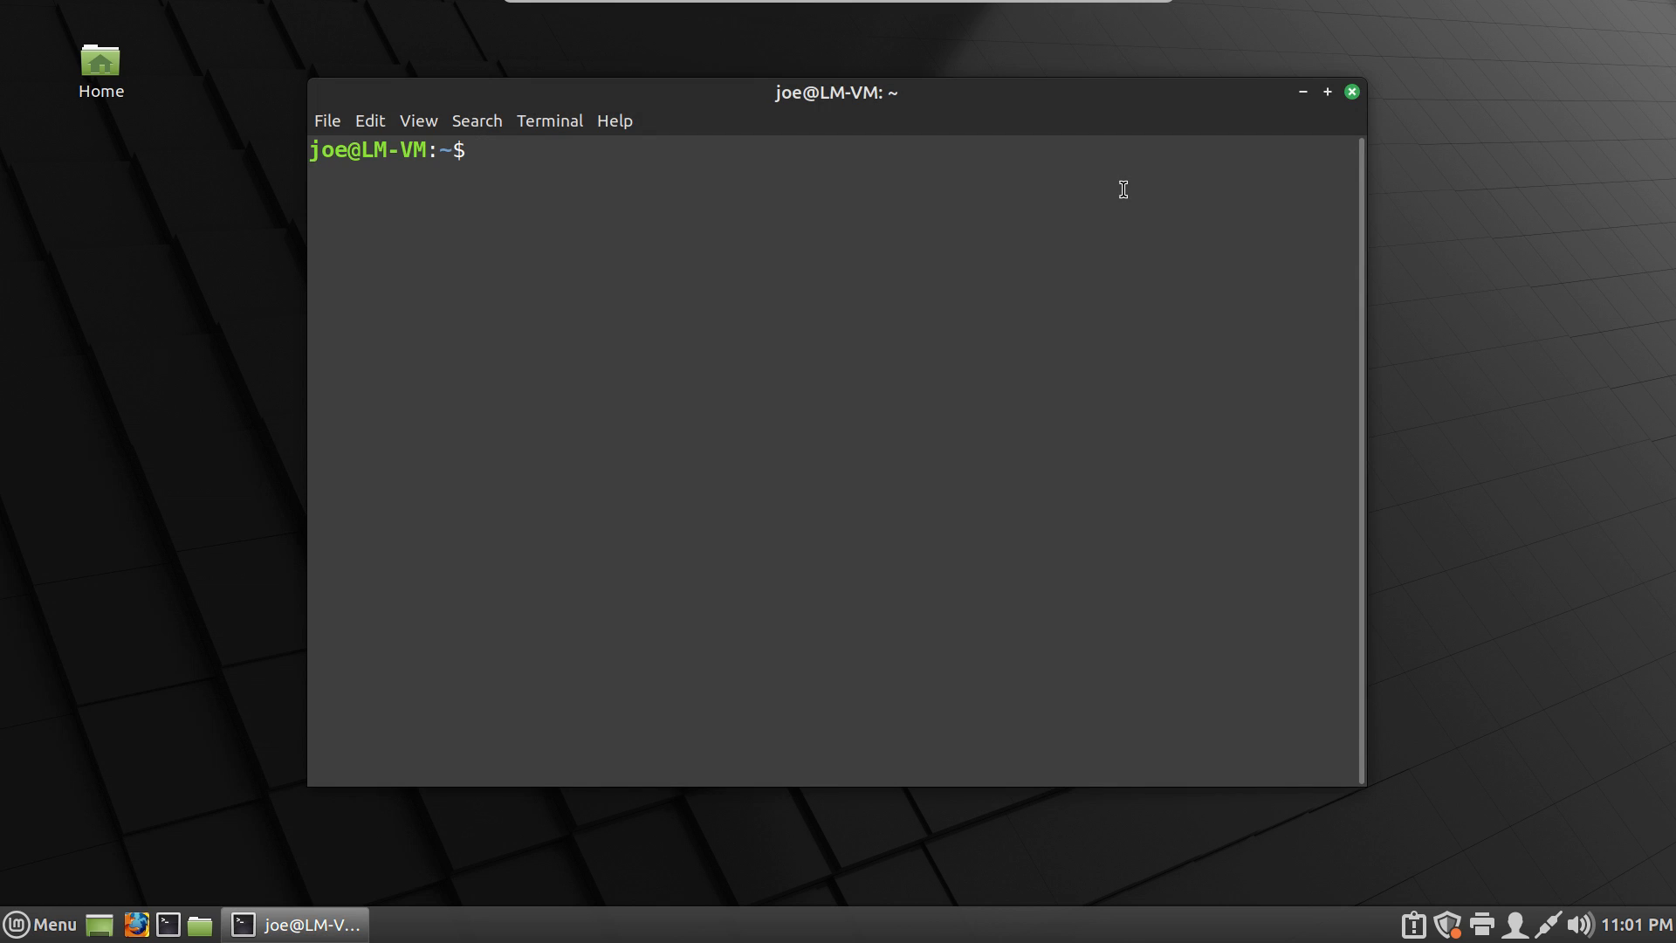
pyautogui.moveTo(977, 95); pyautogui.dragTo(1051, 78)
pyautogui.rightClick(838, 230)
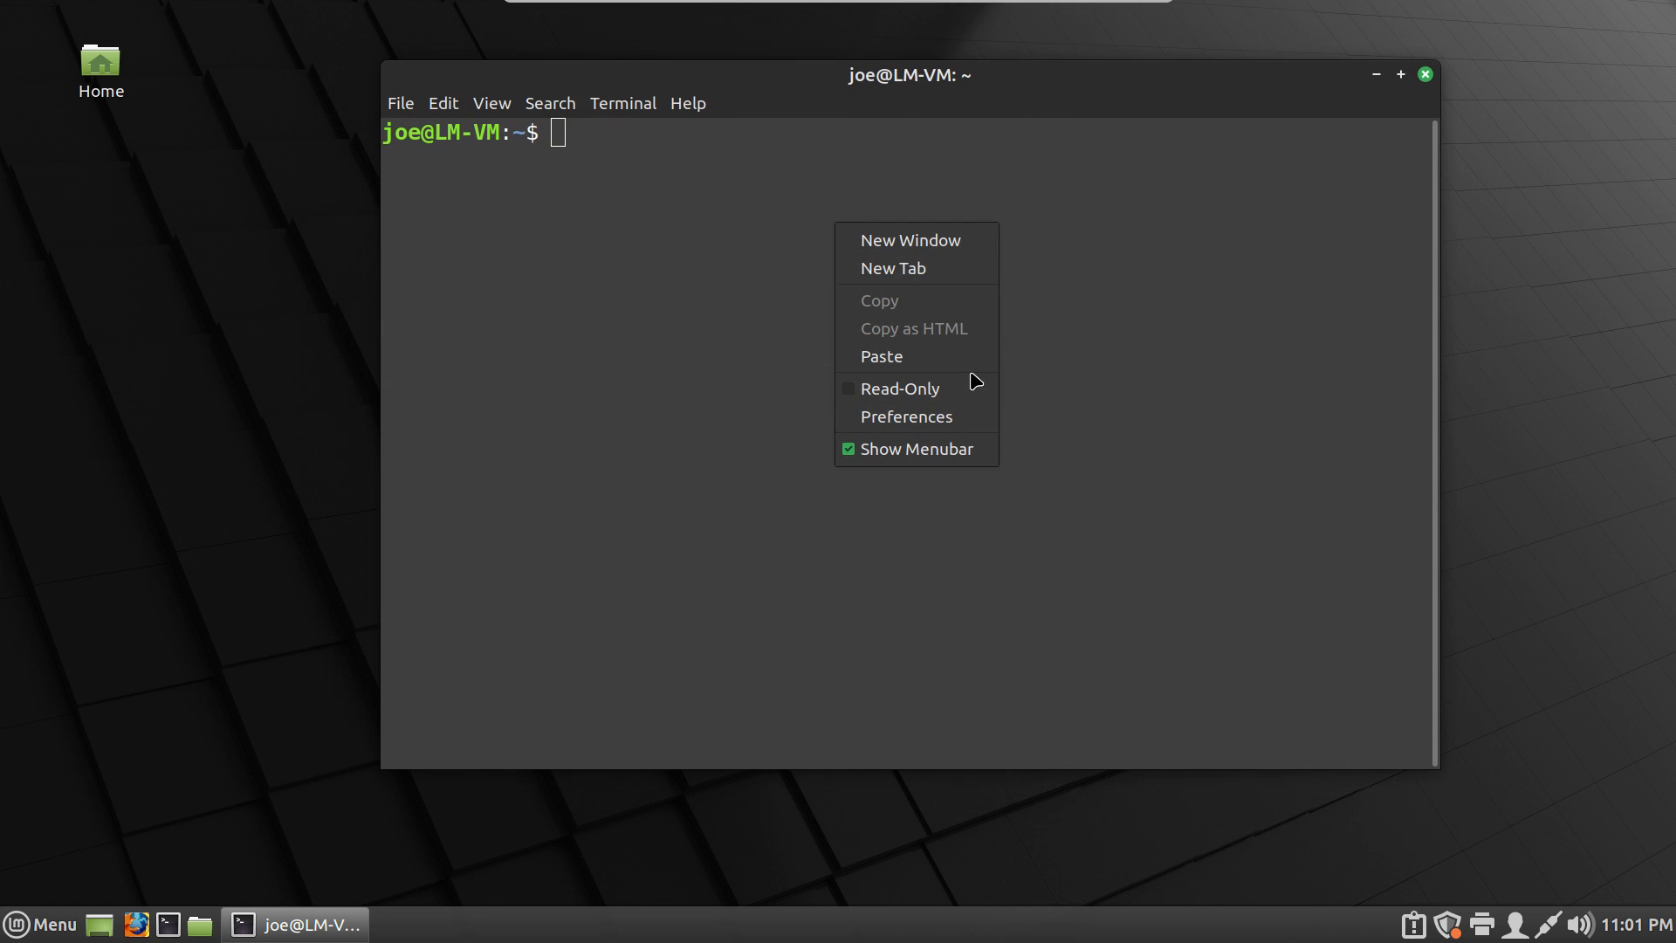
pyautogui.click(908, 417)
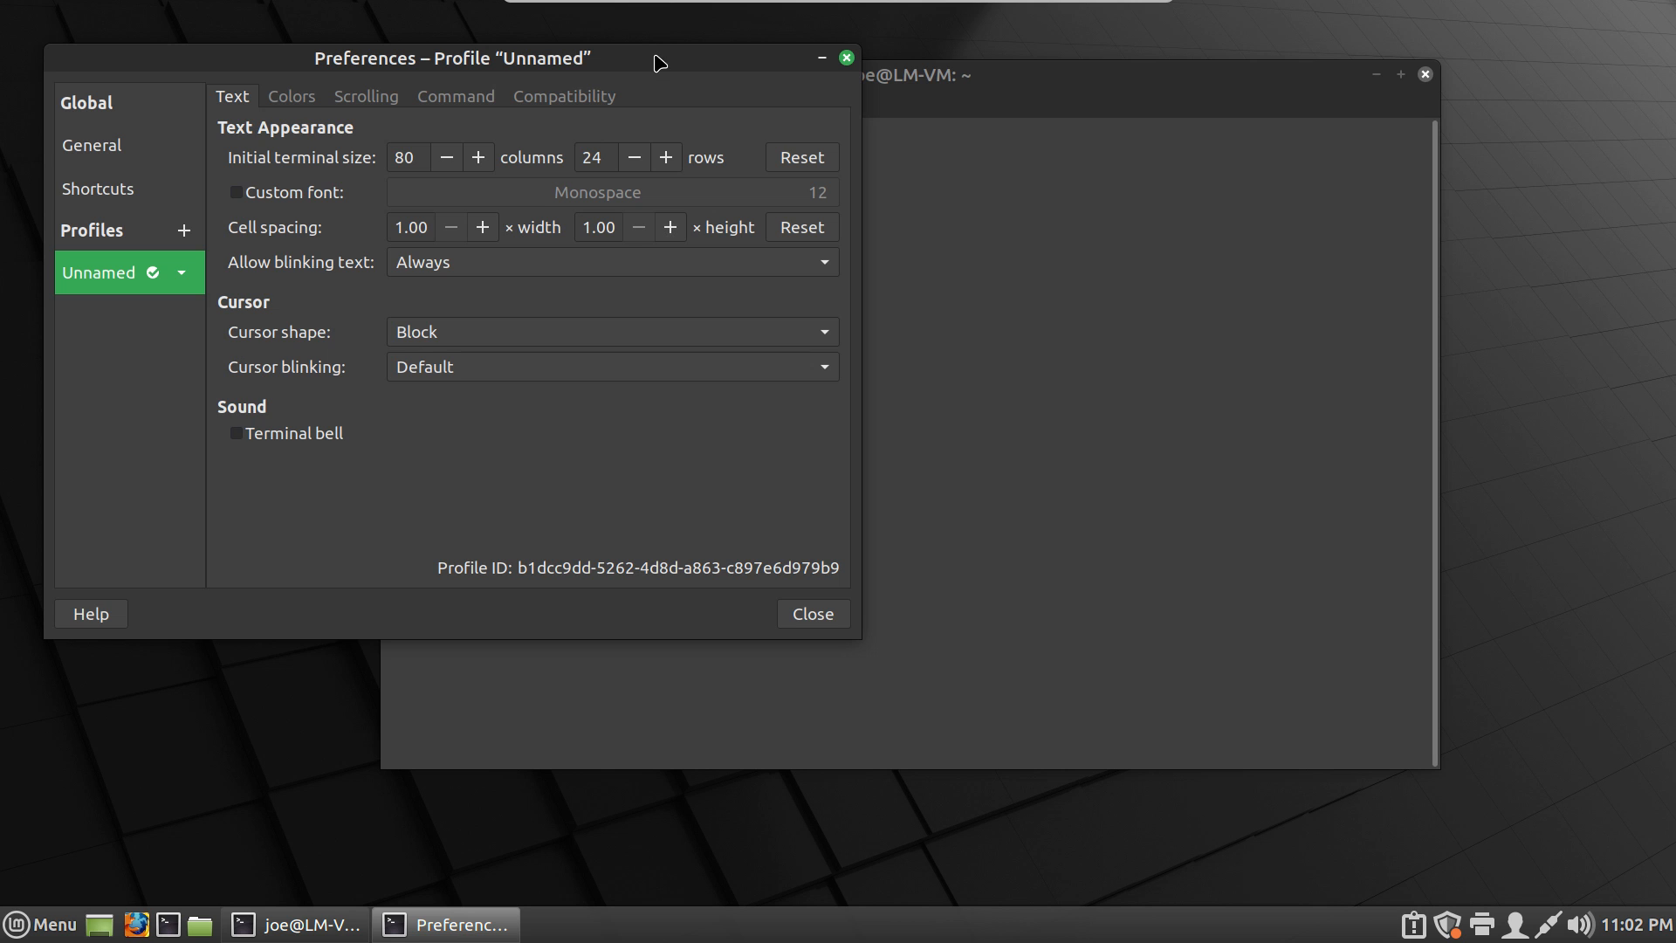
# Move the profile preferences over the terminal and turn off the use of system theme colors for the profile
pyautogui.moveTo(655, 61); pyautogui.dragTo(1080, 129)
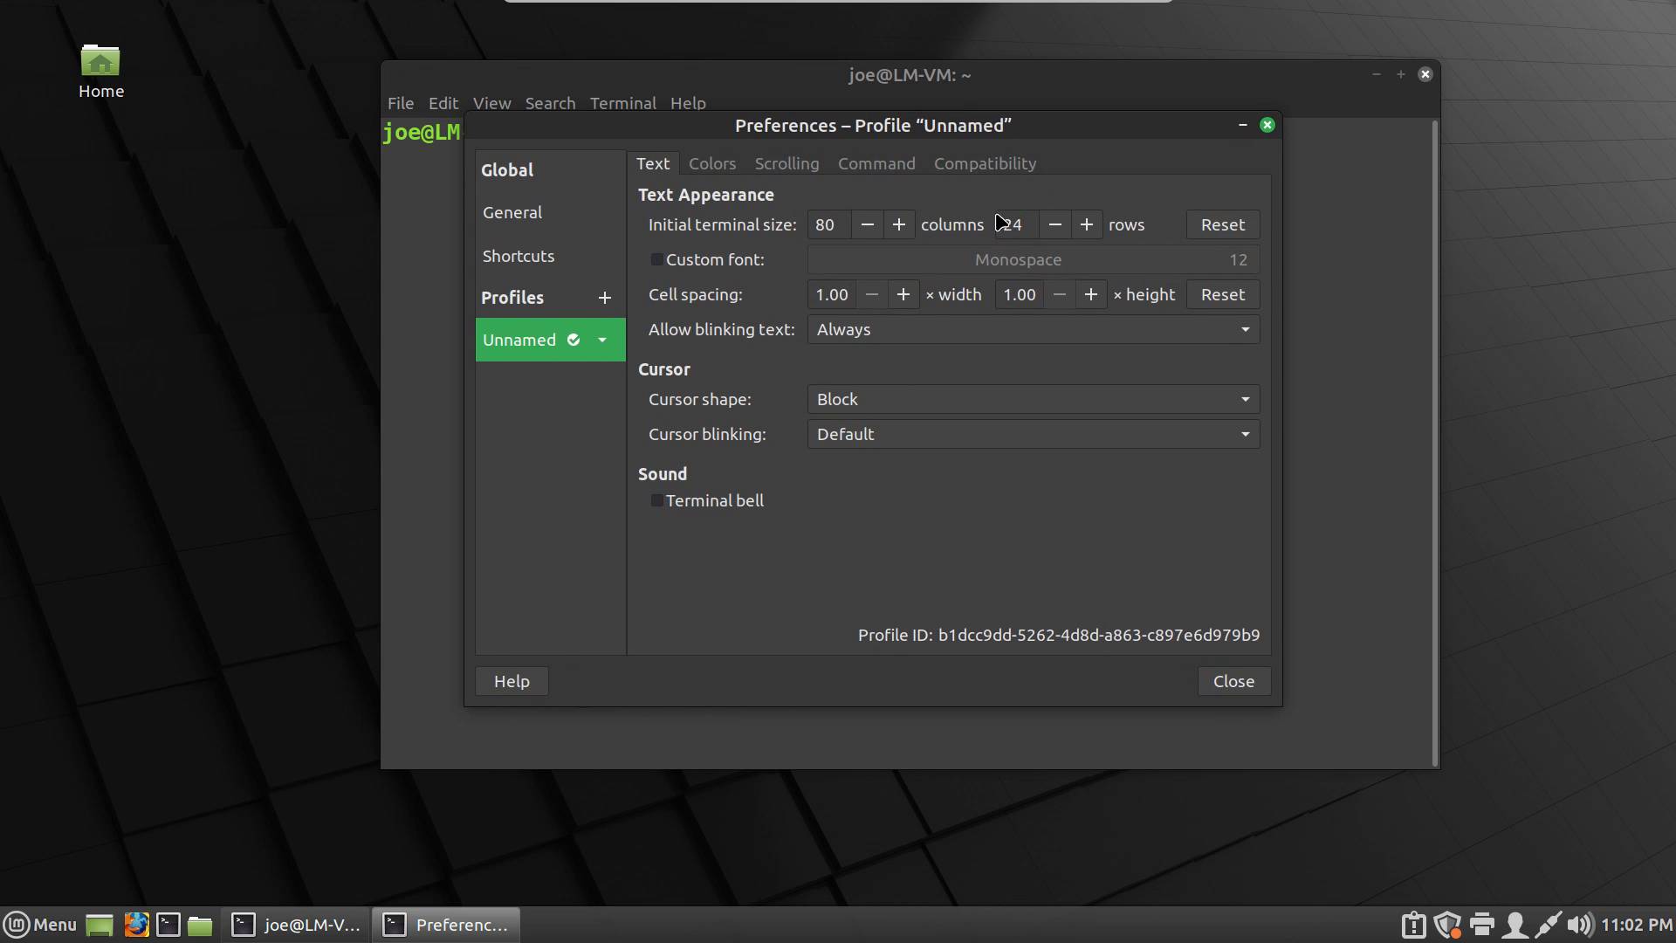
pyautogui.click(718, 163)
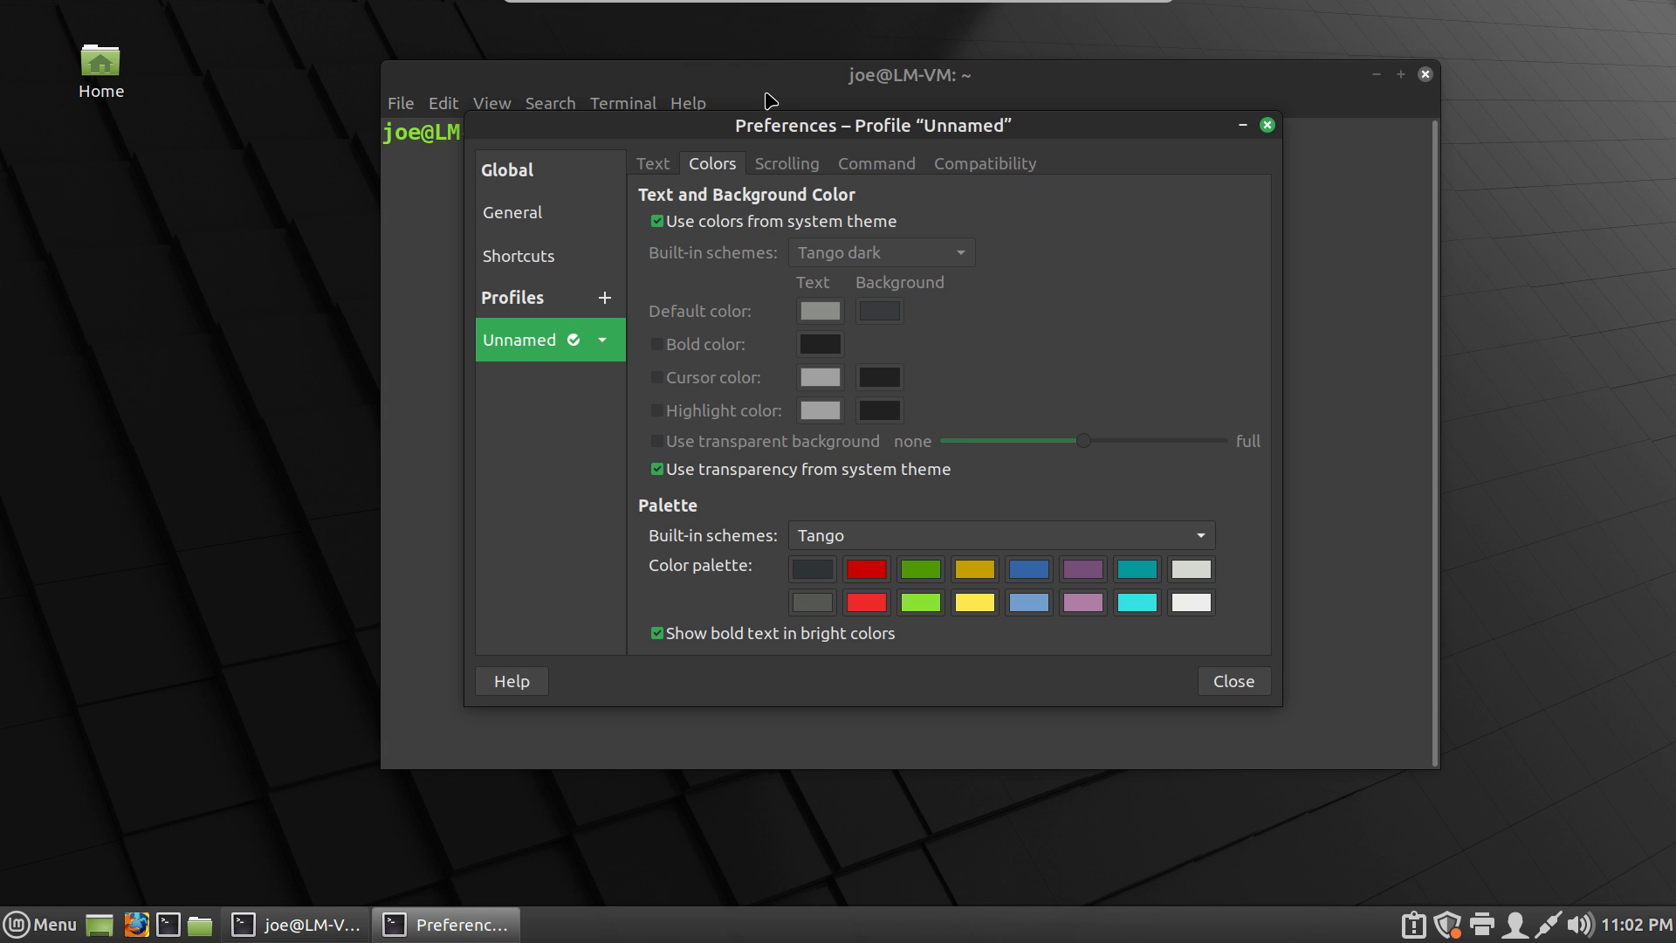
pyautogui.moveTo(760, 128)
pyautogui.mouseDown()
pyautogui.moveTo(510, 128)
pyautogui.moveTo(683, 107)
pyautogui.moveTo(753, 125)
pyautogui.mouseUp()
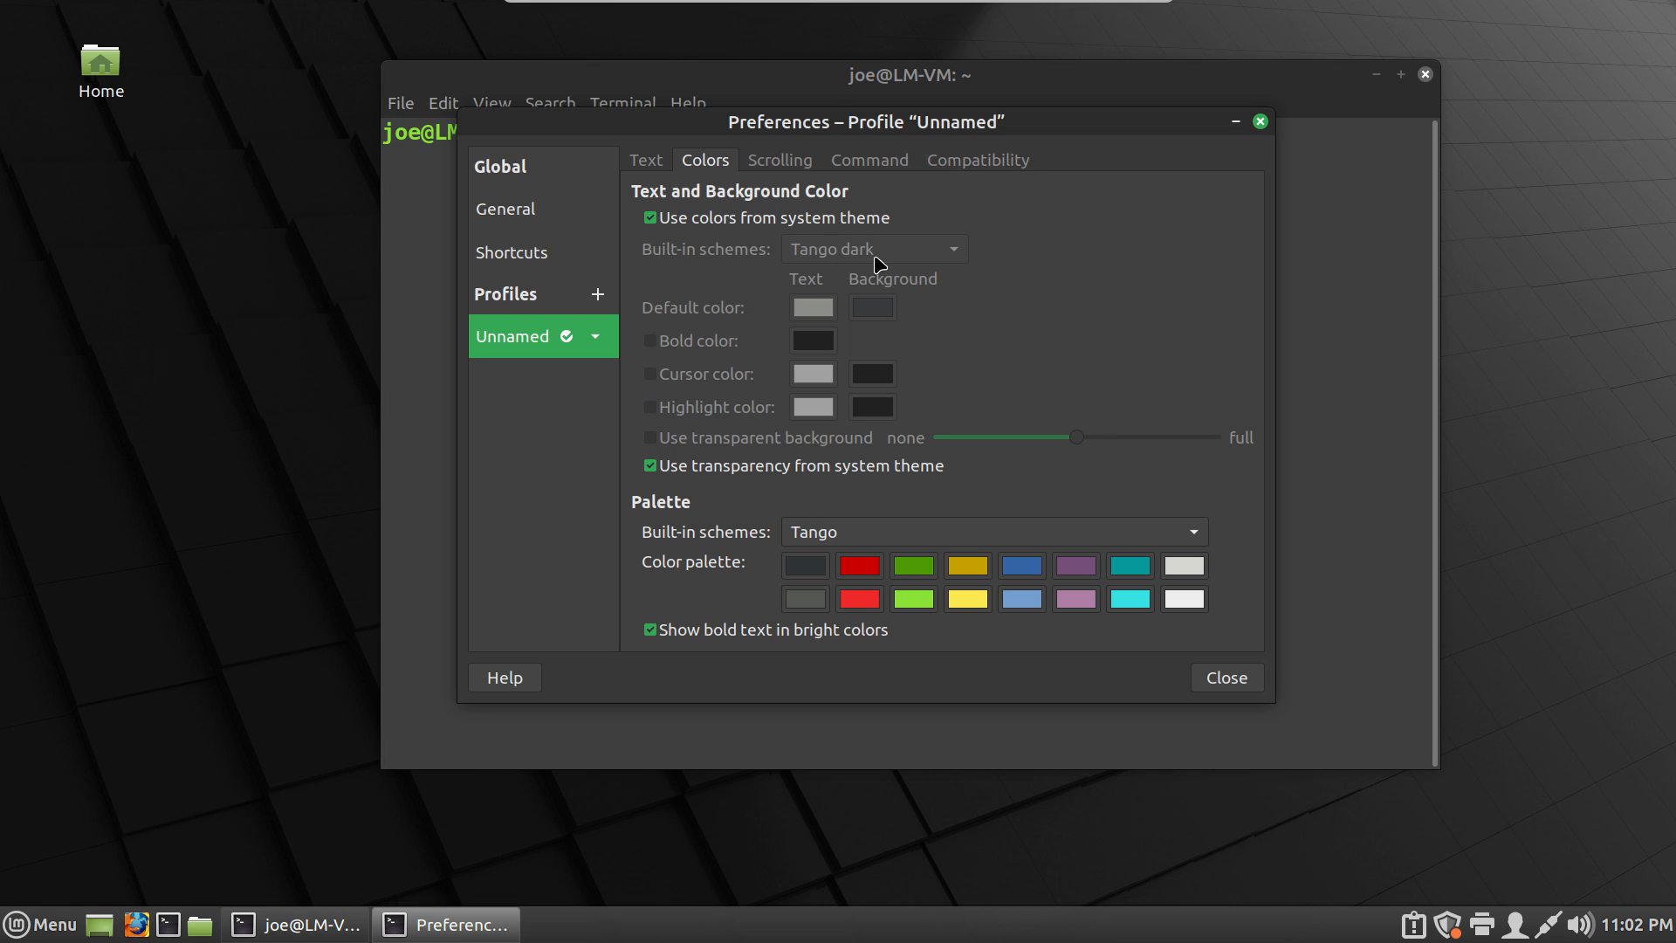
pyautogui.click(651, 224)
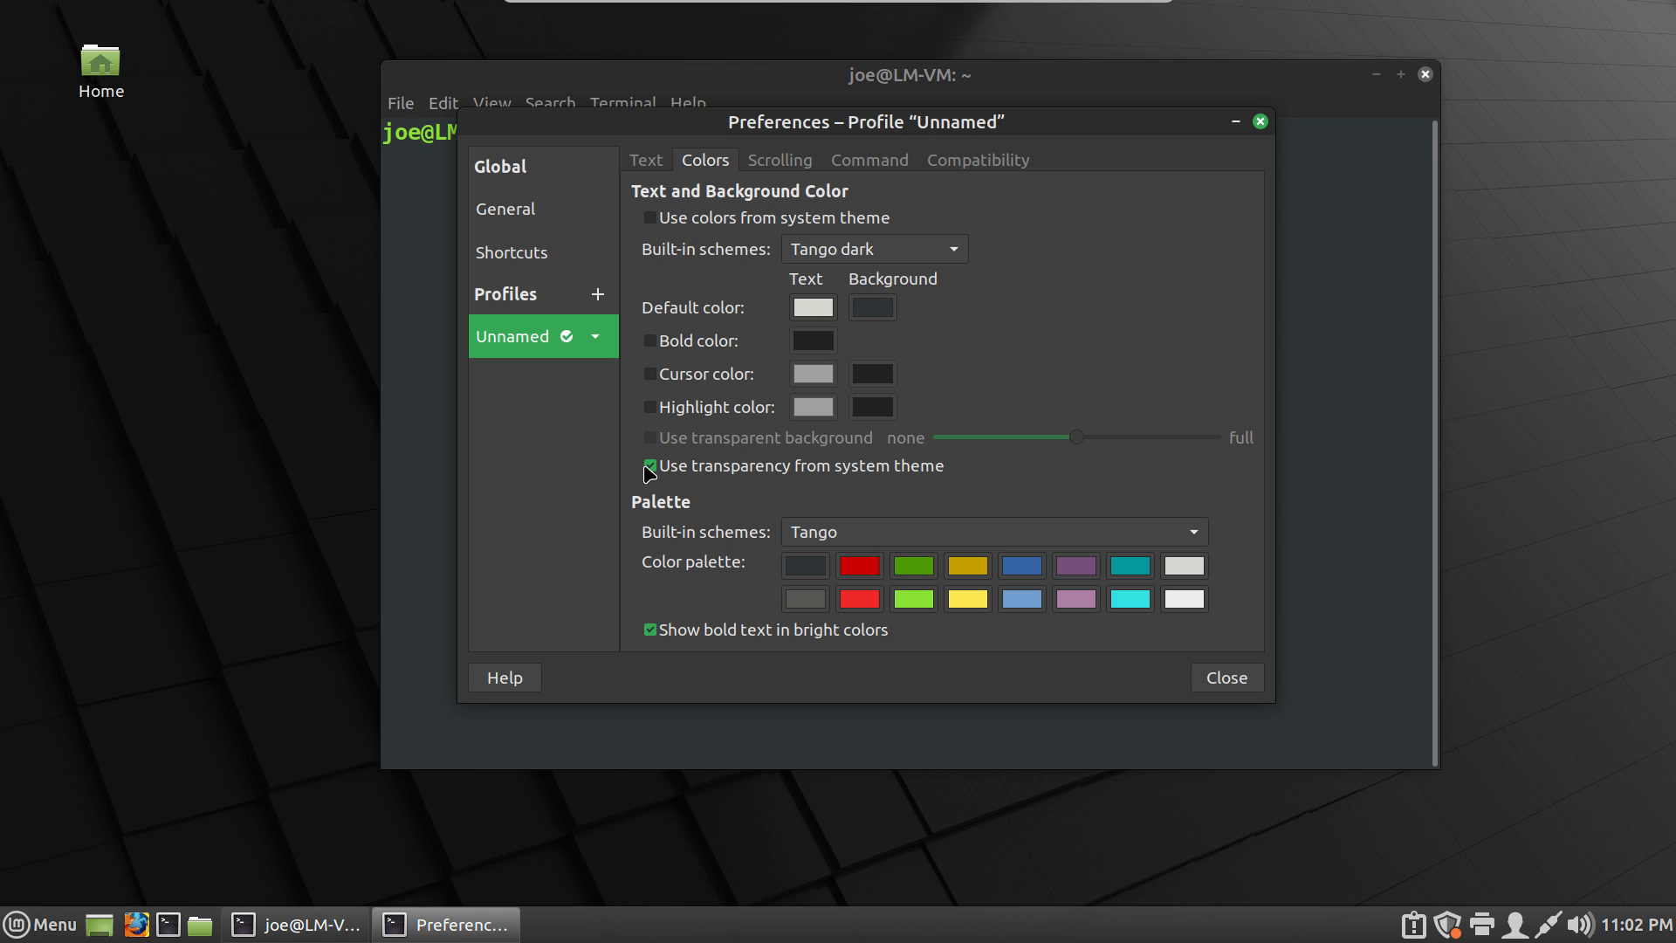
# Replace the system theme transparency with a custom transparent background at about one fifth of the range, and close the preferences
pyautogui.click(646, 468)
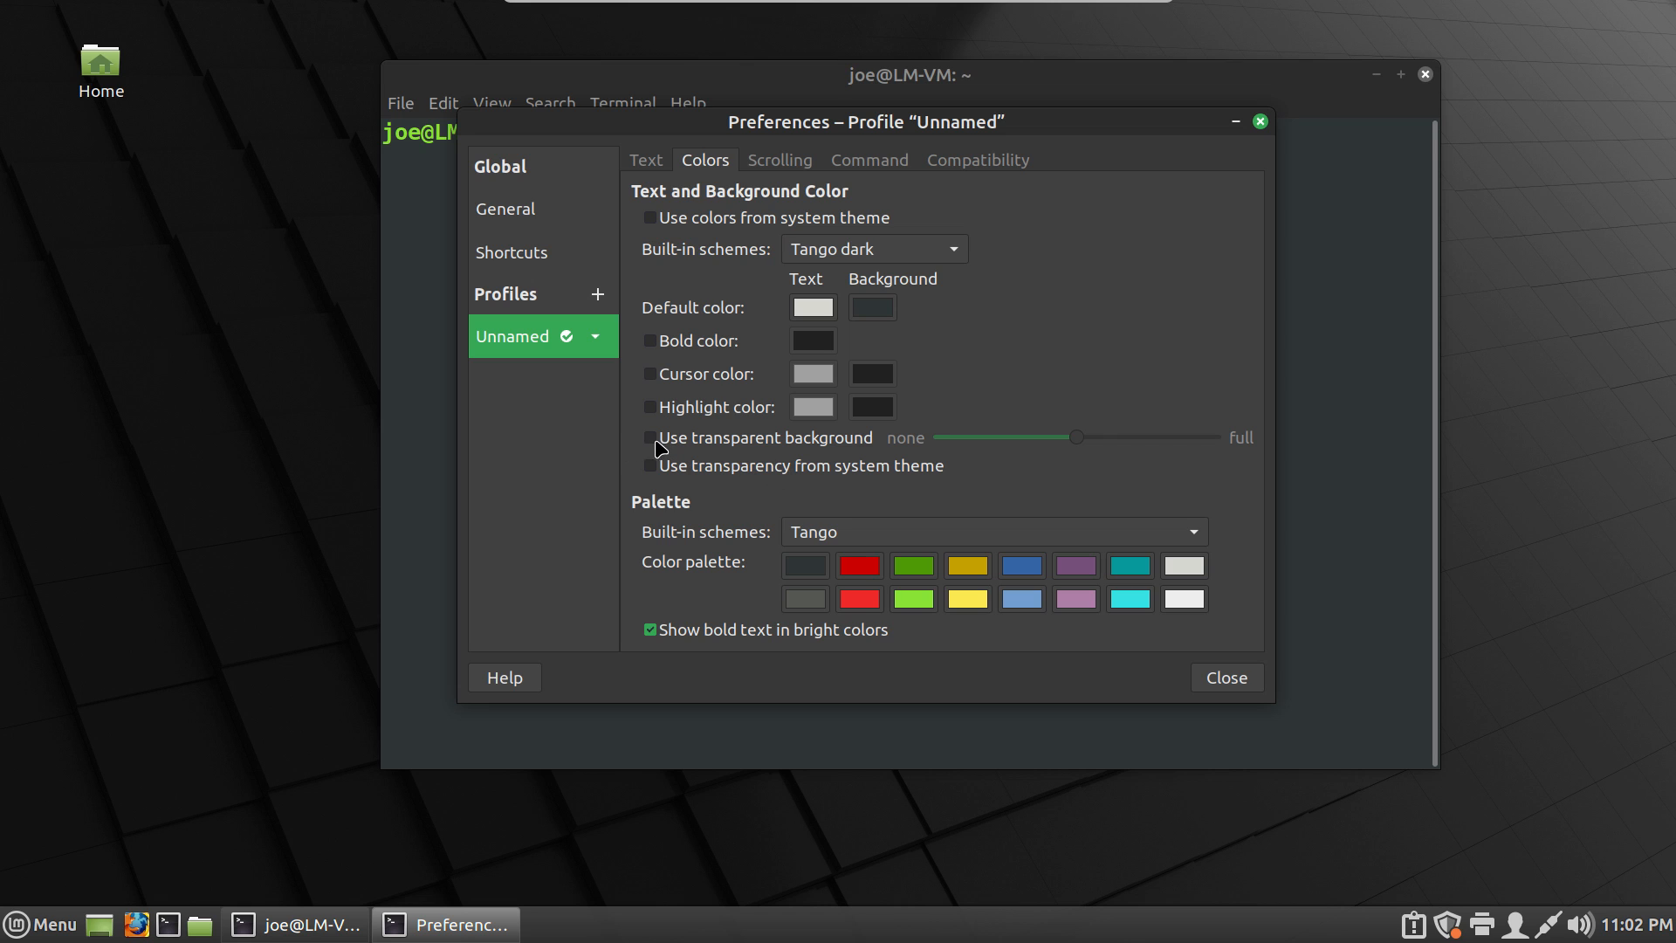
pyautogui.click(655, 442)
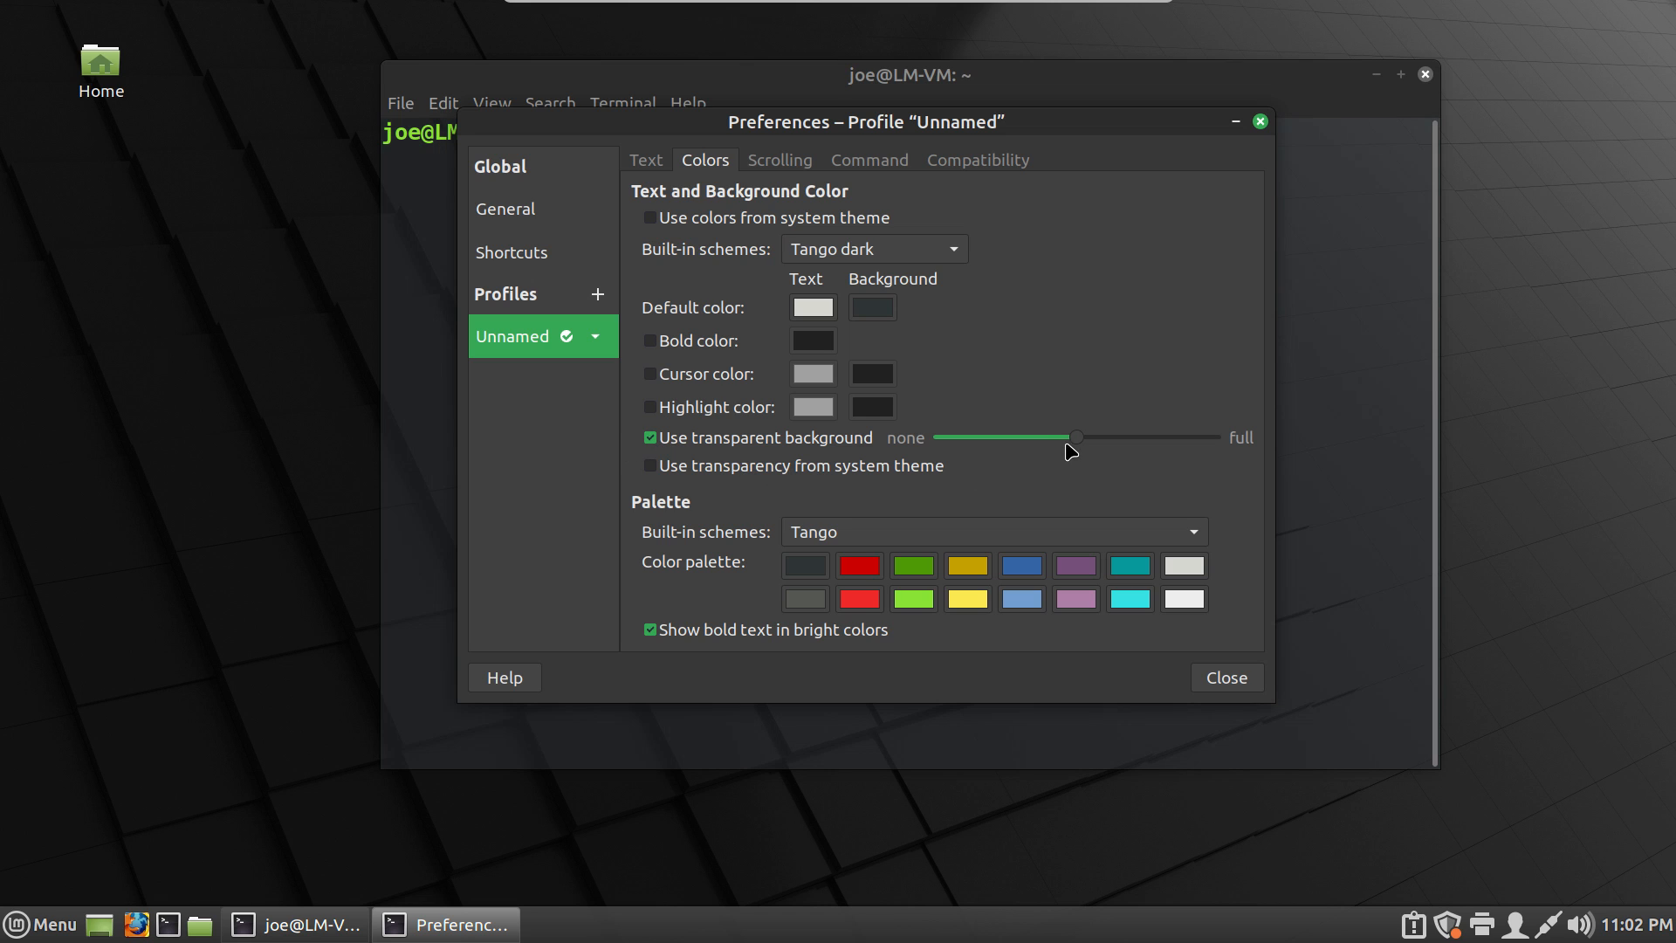
pyautogui.moveTo(1069, 443); pyautogui.dragTo(995, 446)
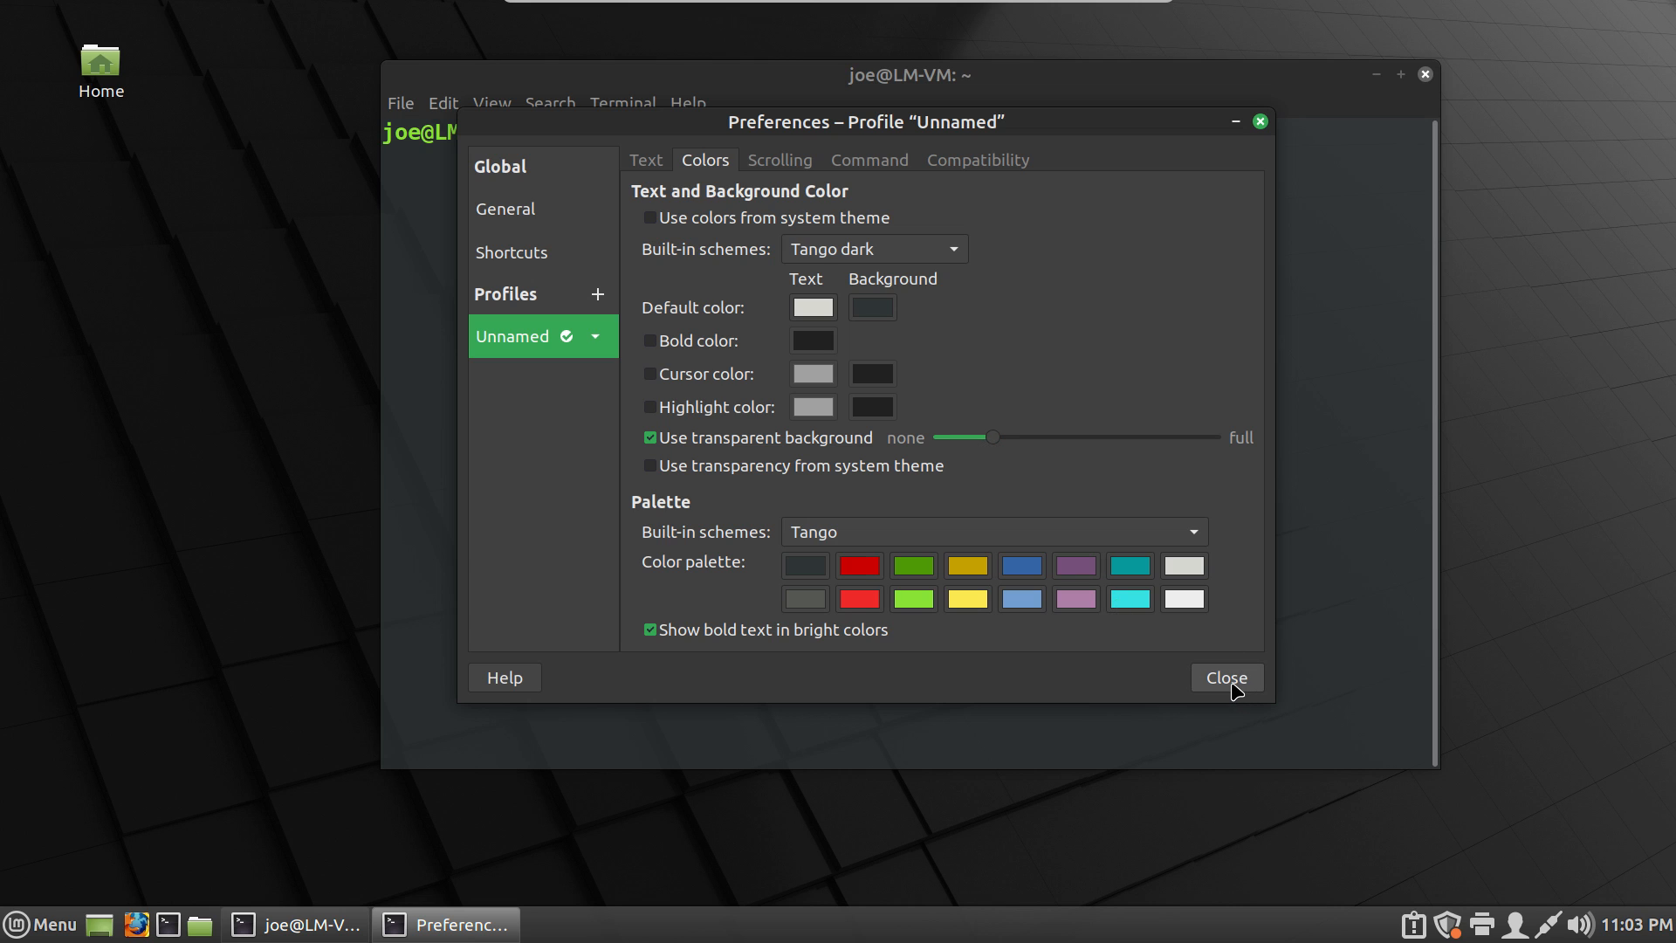
pyautogui.click(1238, 678)
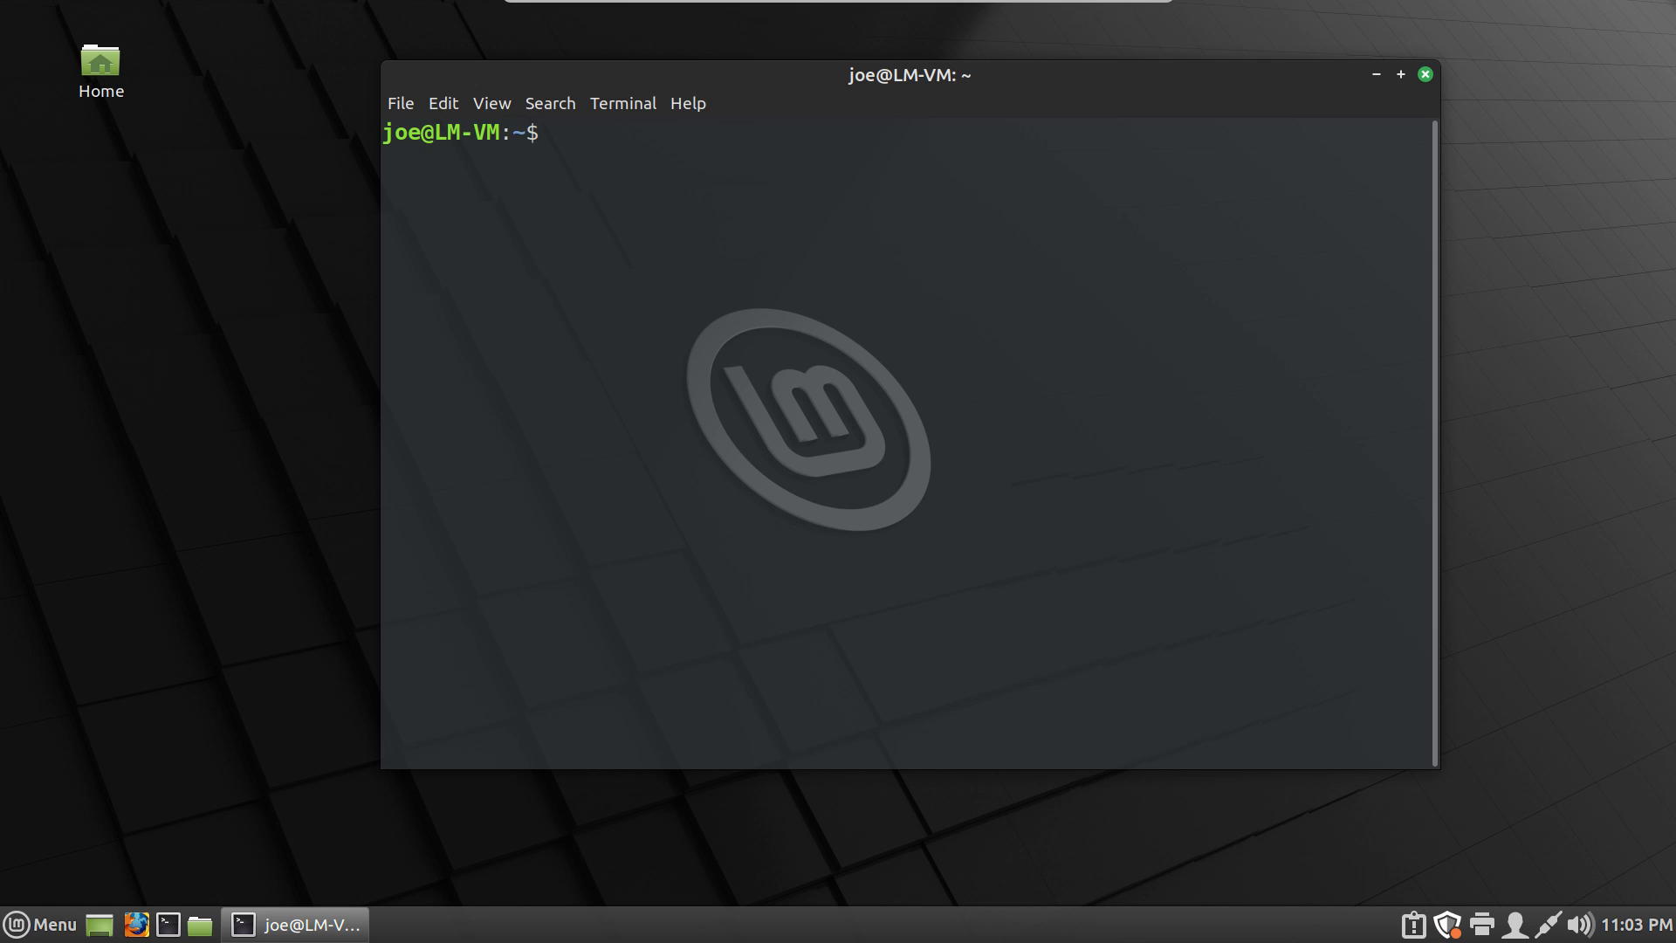
# Open Update Manager, accept switching to a local mirror, and authenticate for Software Sources with the account password
pyautogui.click(1447, 926)
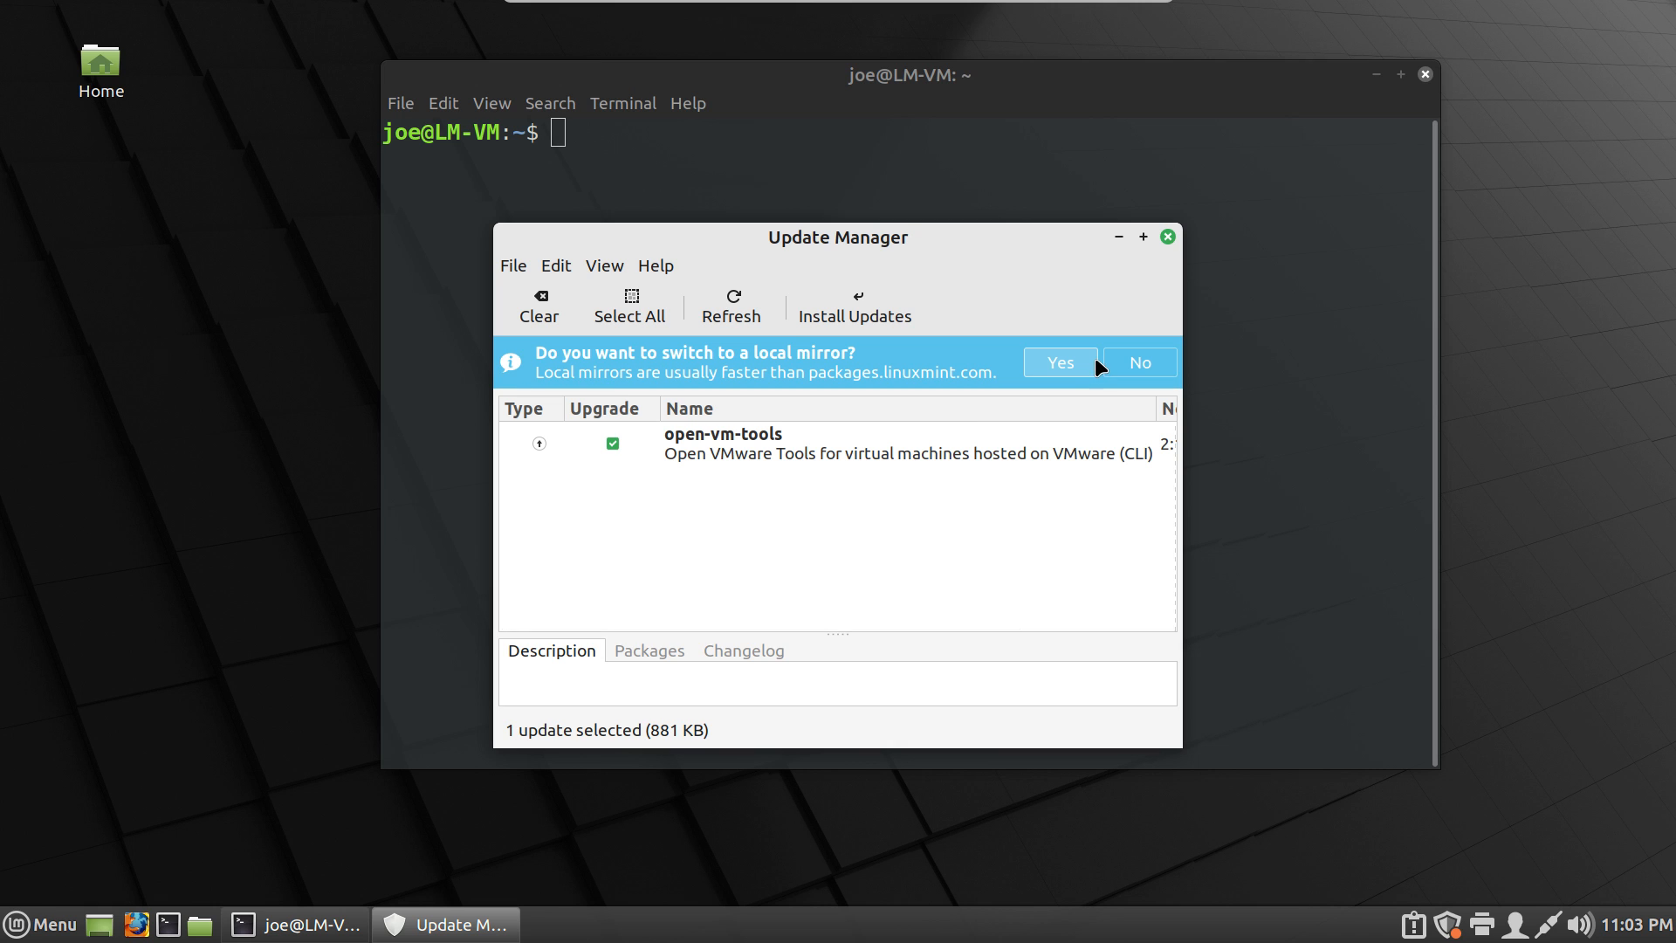
pyautogui.click(1062, 362)
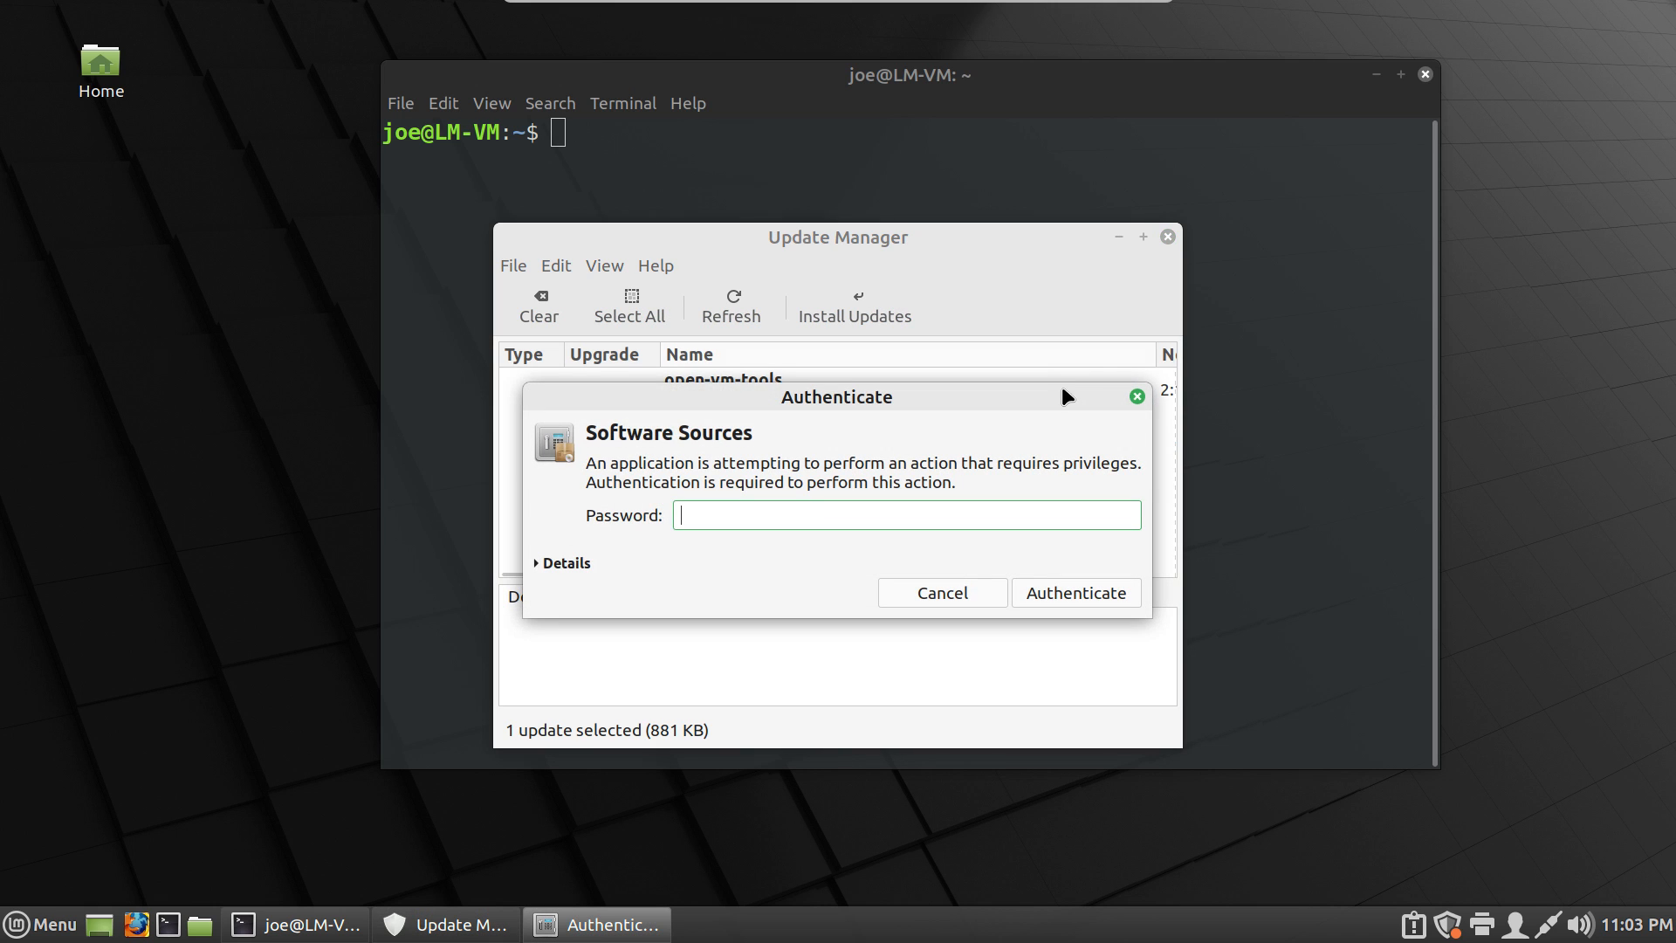
pyautogui.write('••••••••')
pyautogui.press('Return')
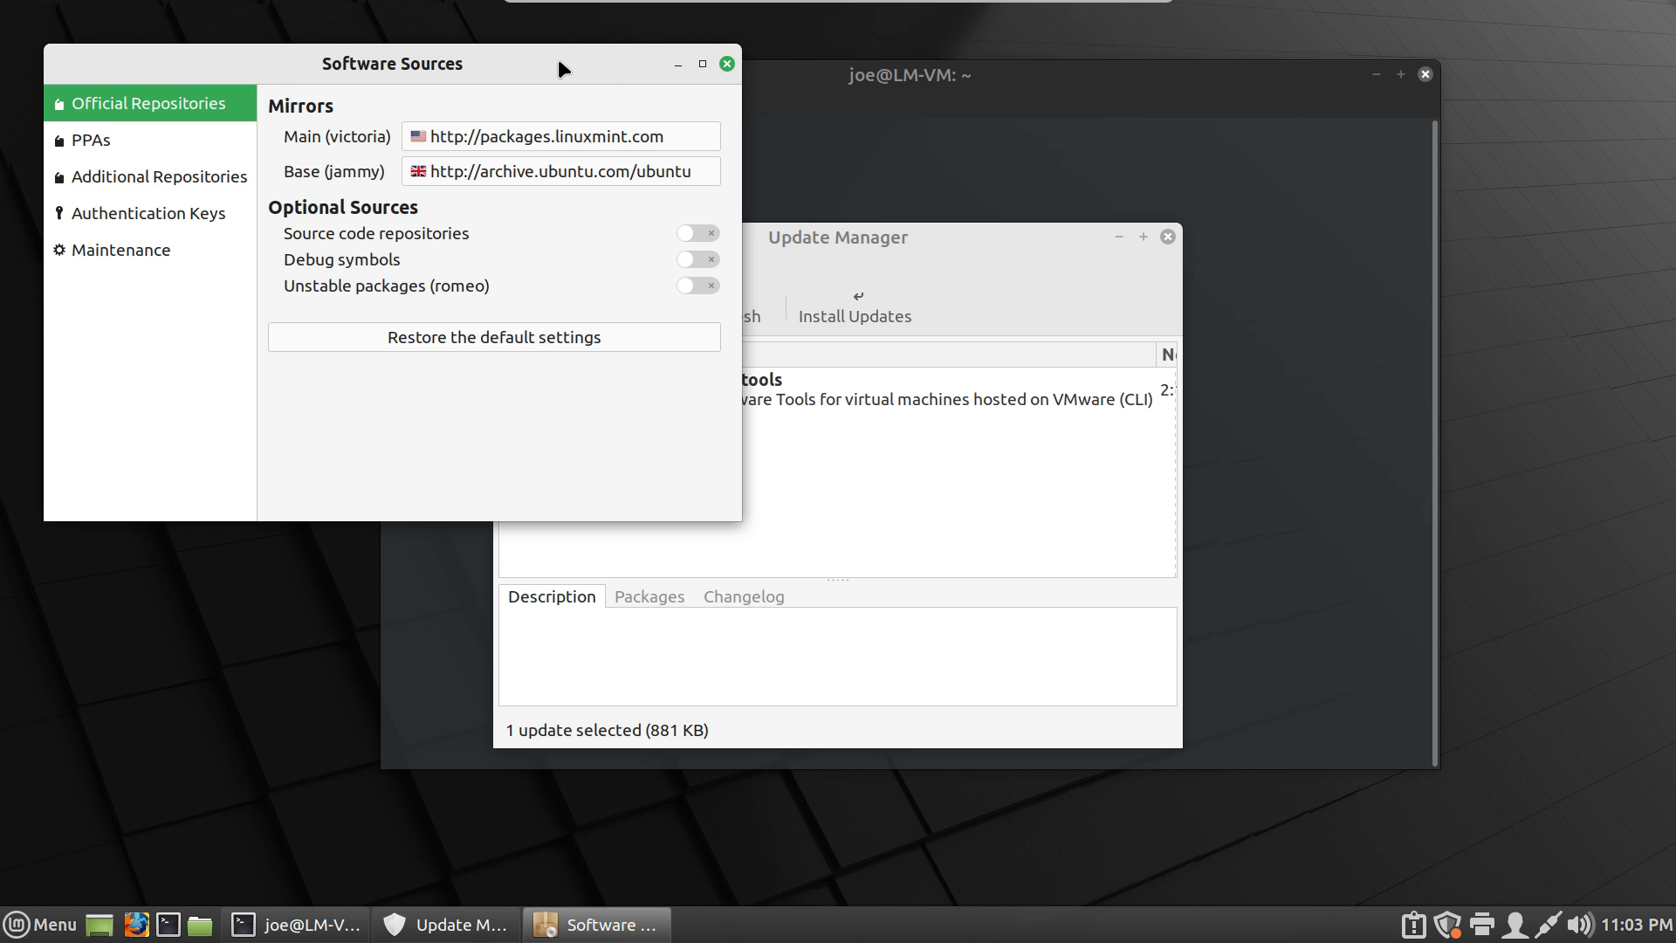
pyautogui.moveTo(563, 59); pyautogui.dragTo(978, 209)
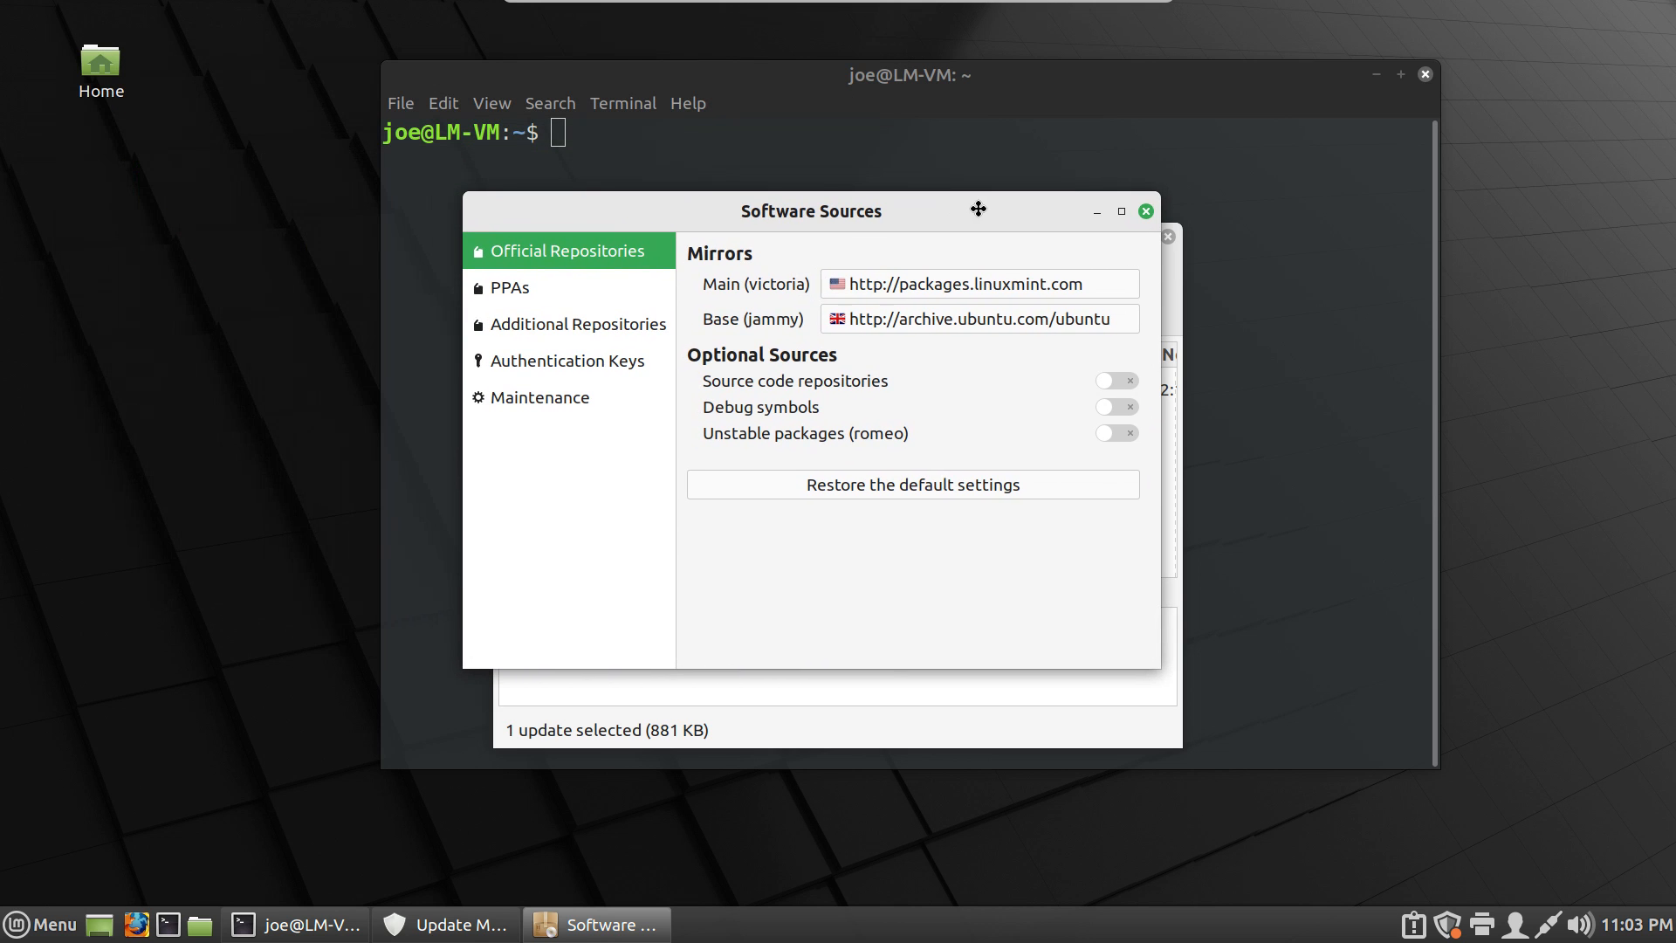
# Set the Main (victoria) mirror to James Madison University
pyautogui.click(1045, 294)
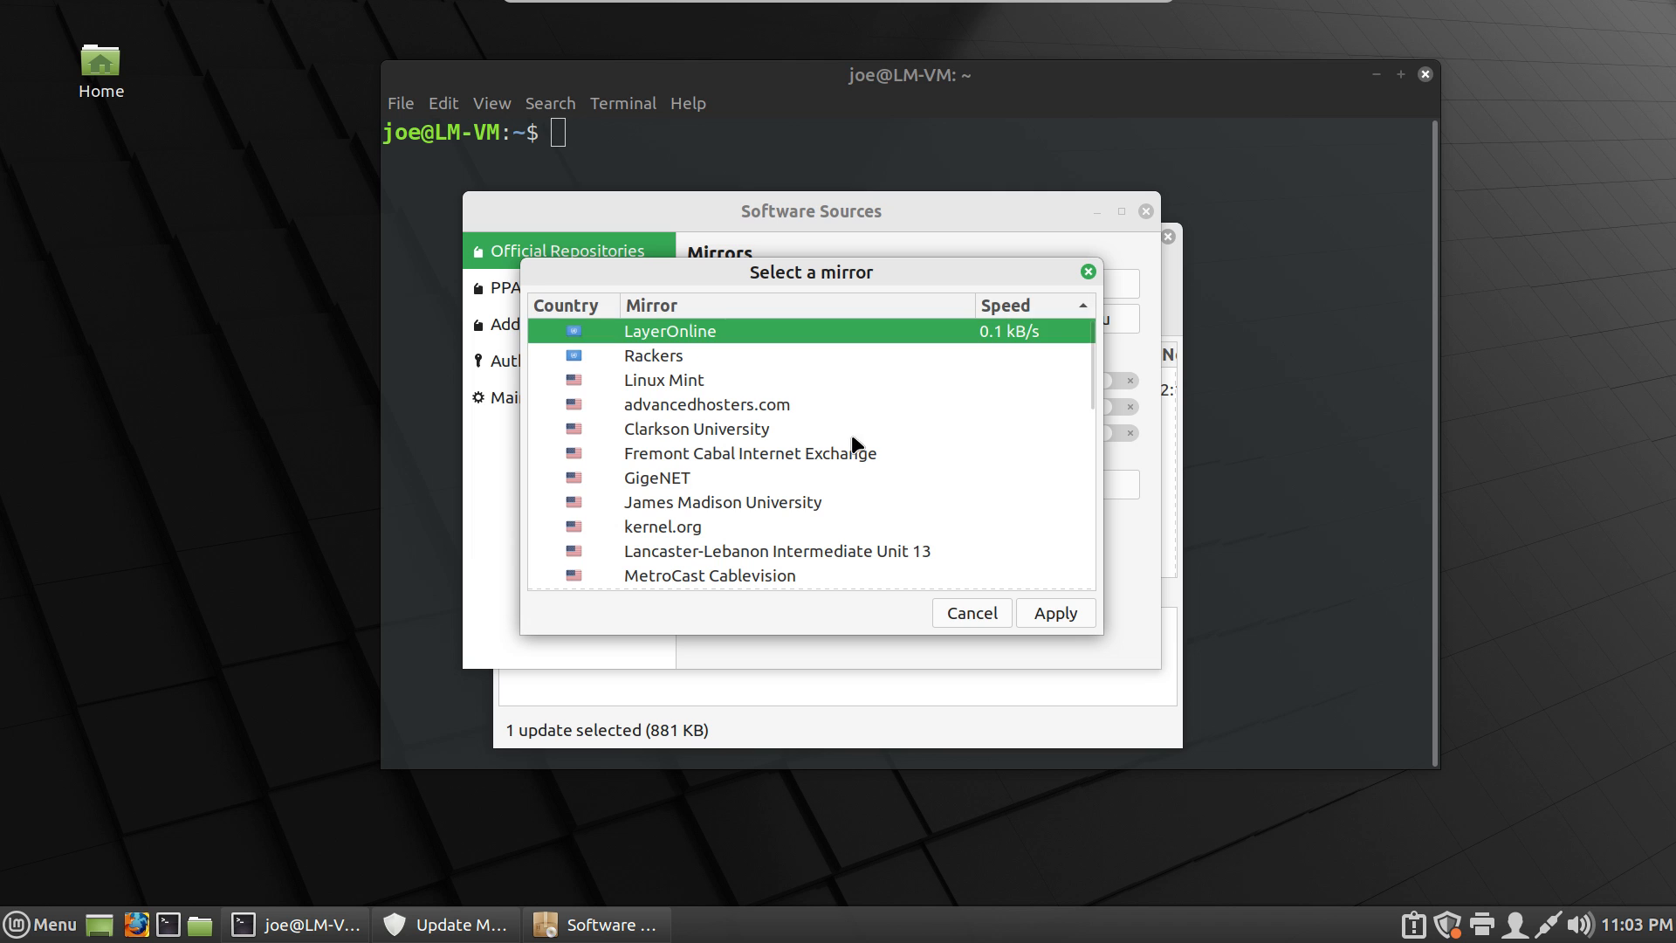
pyautogui.click(789, 508)
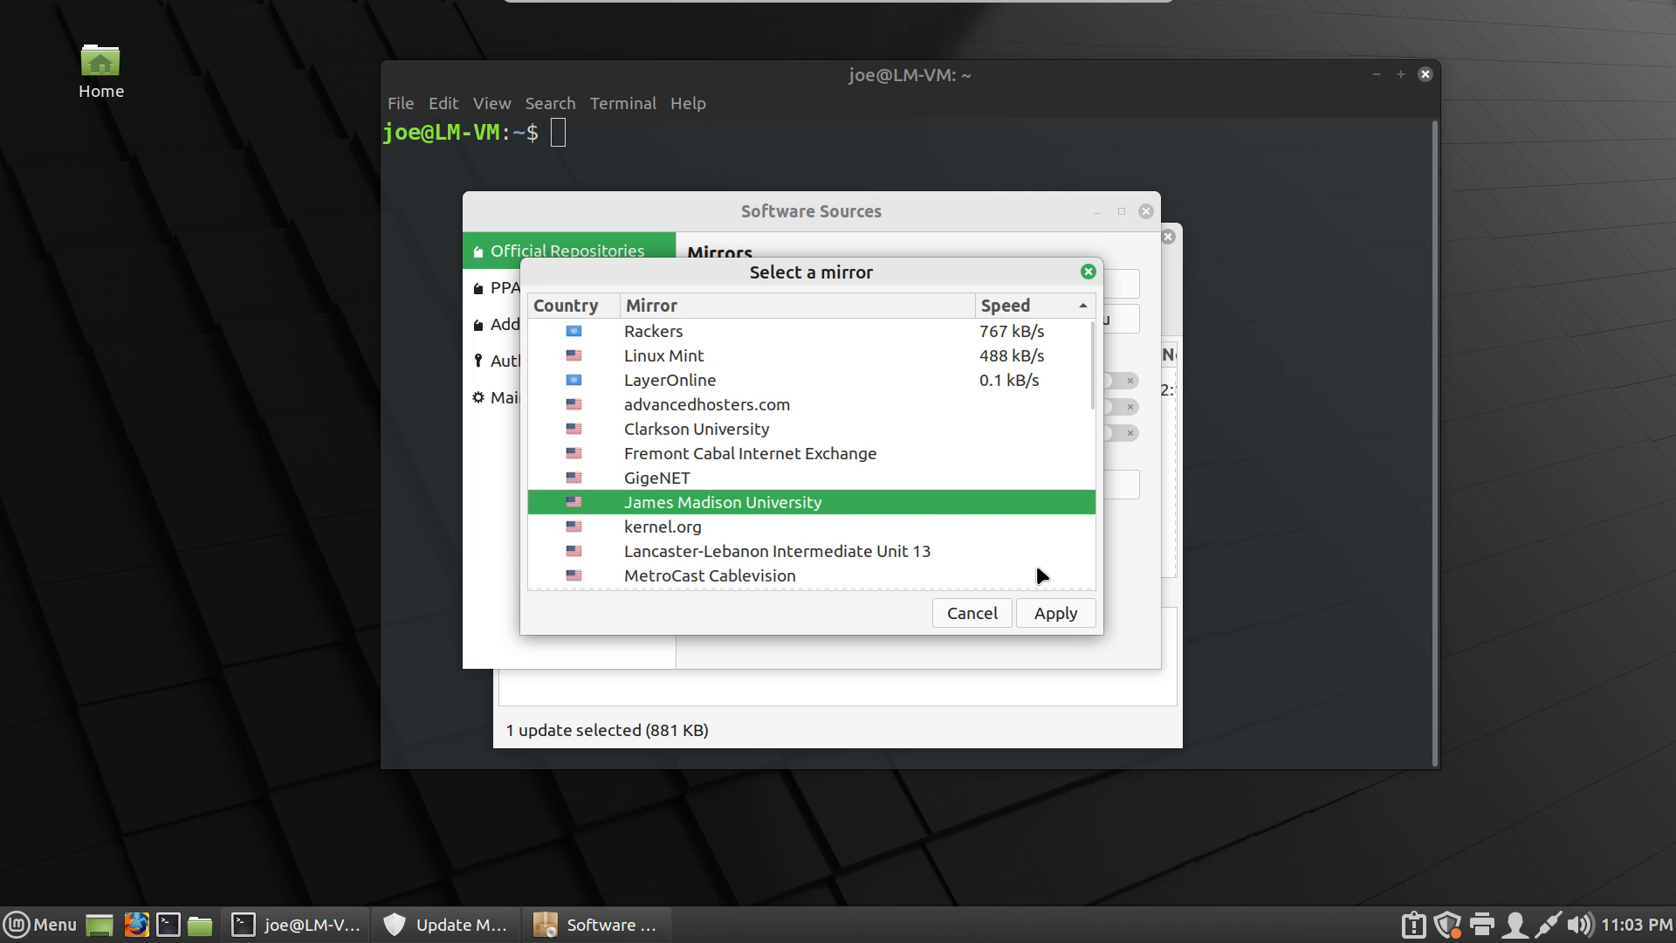
pyautogui.click(1067, 621)
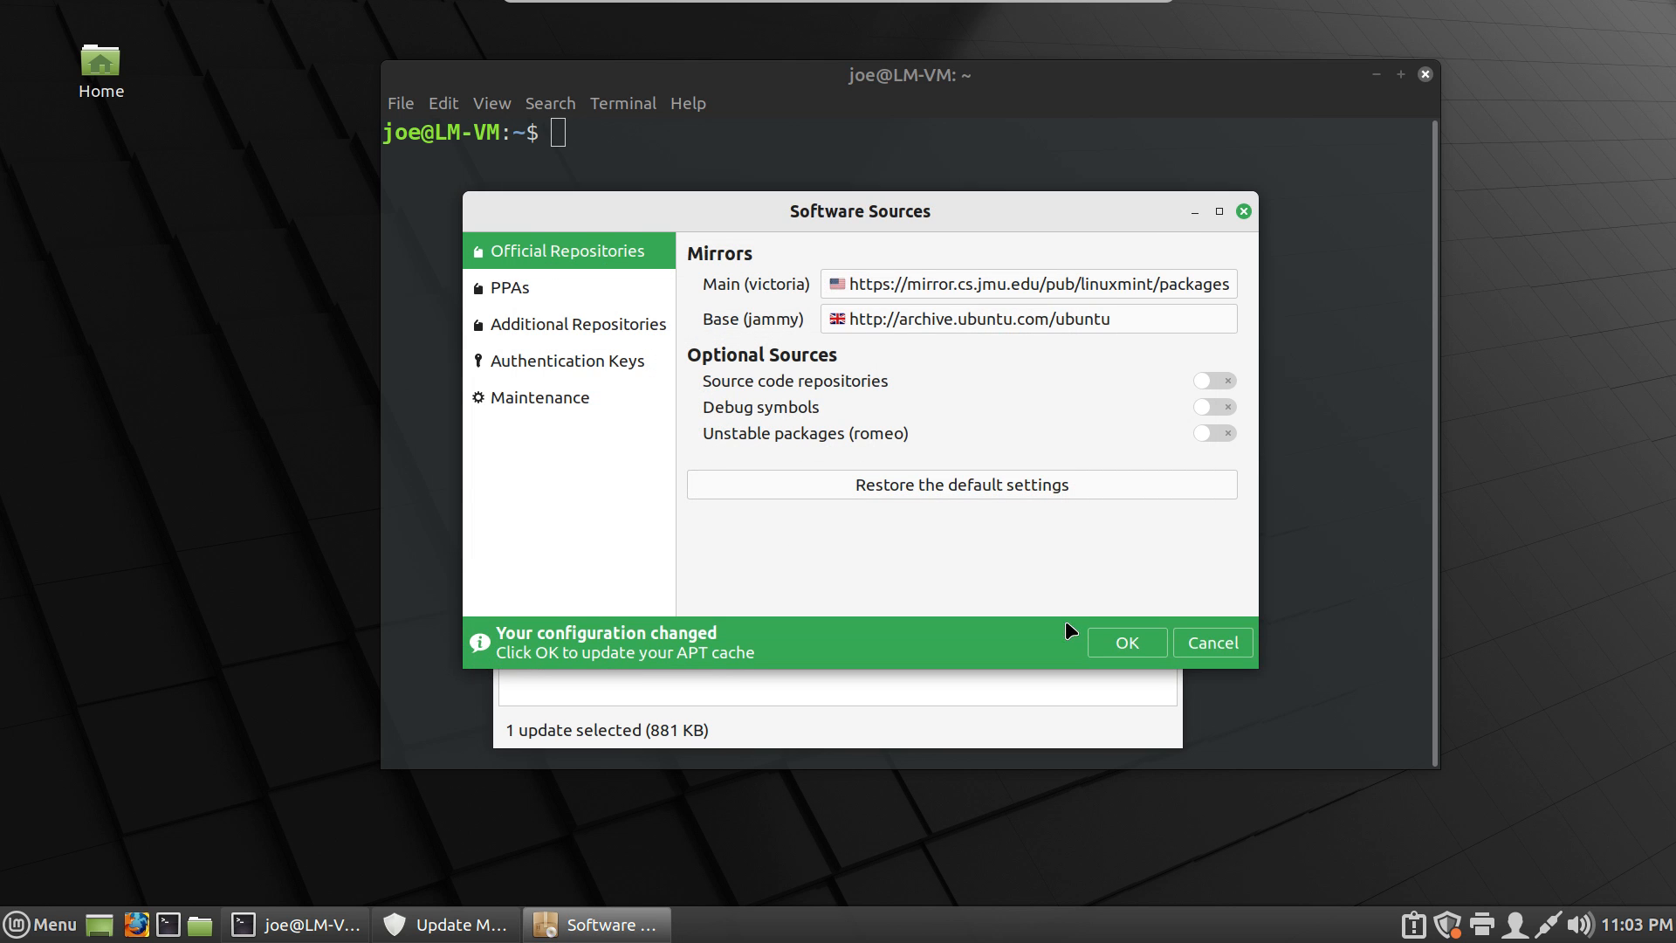
pyautogui.click(1033, 315)
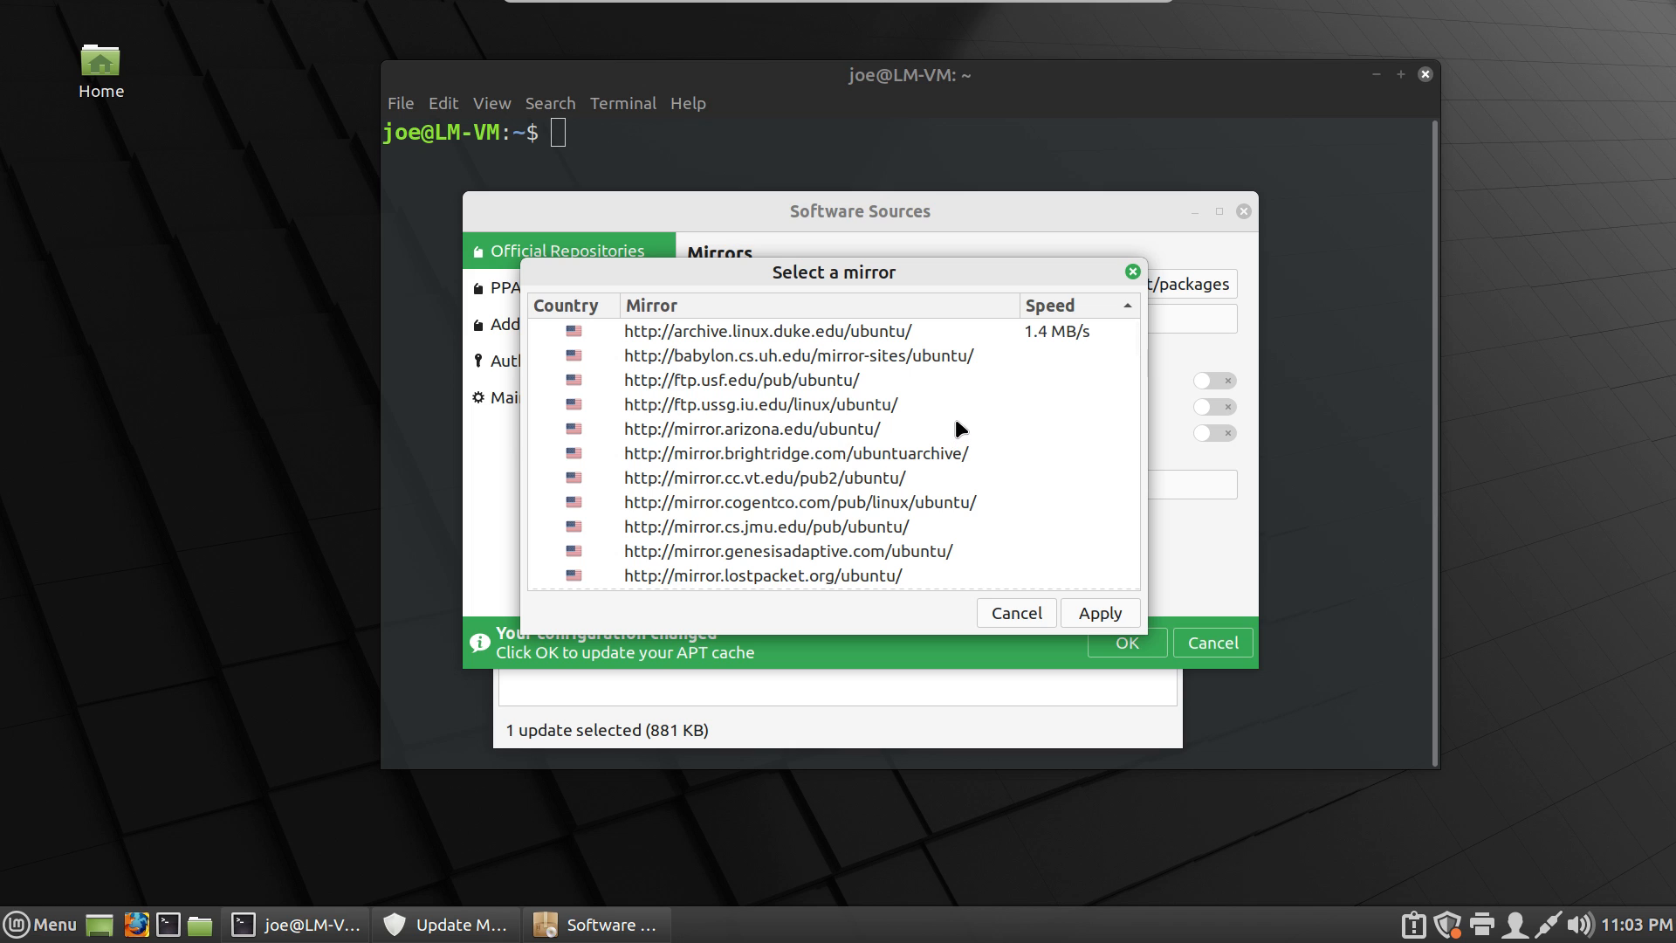
pyautogui.click(856, 518)
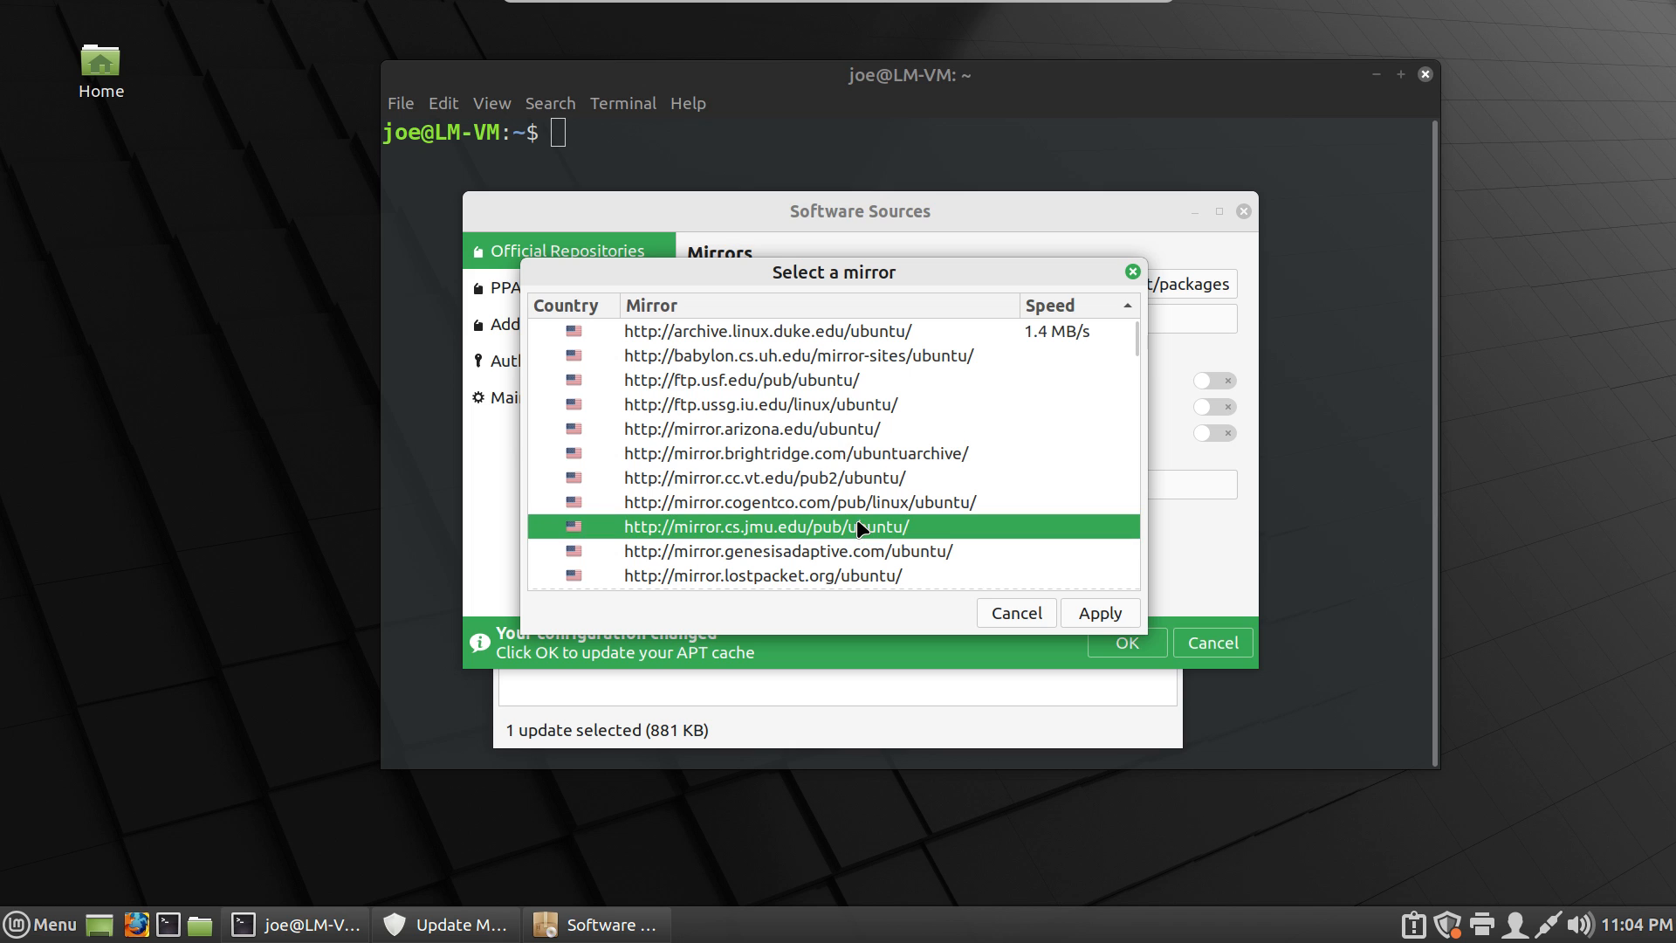
pyautogui.click(1098, 614)
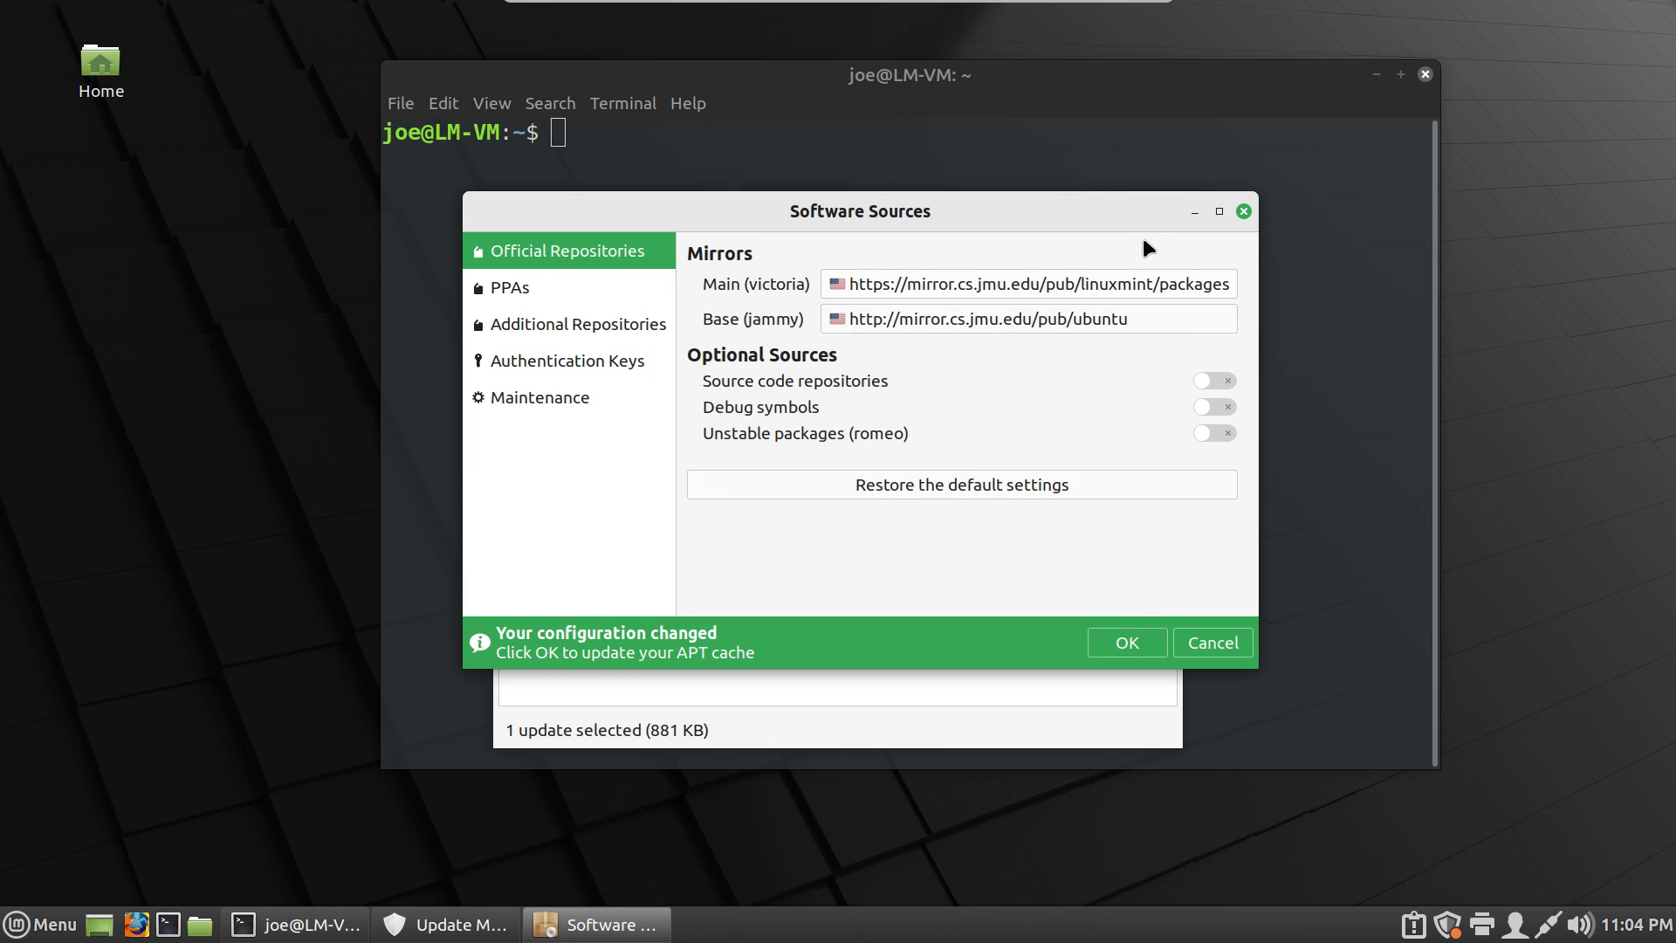
pyautogui.click(1126, 648)
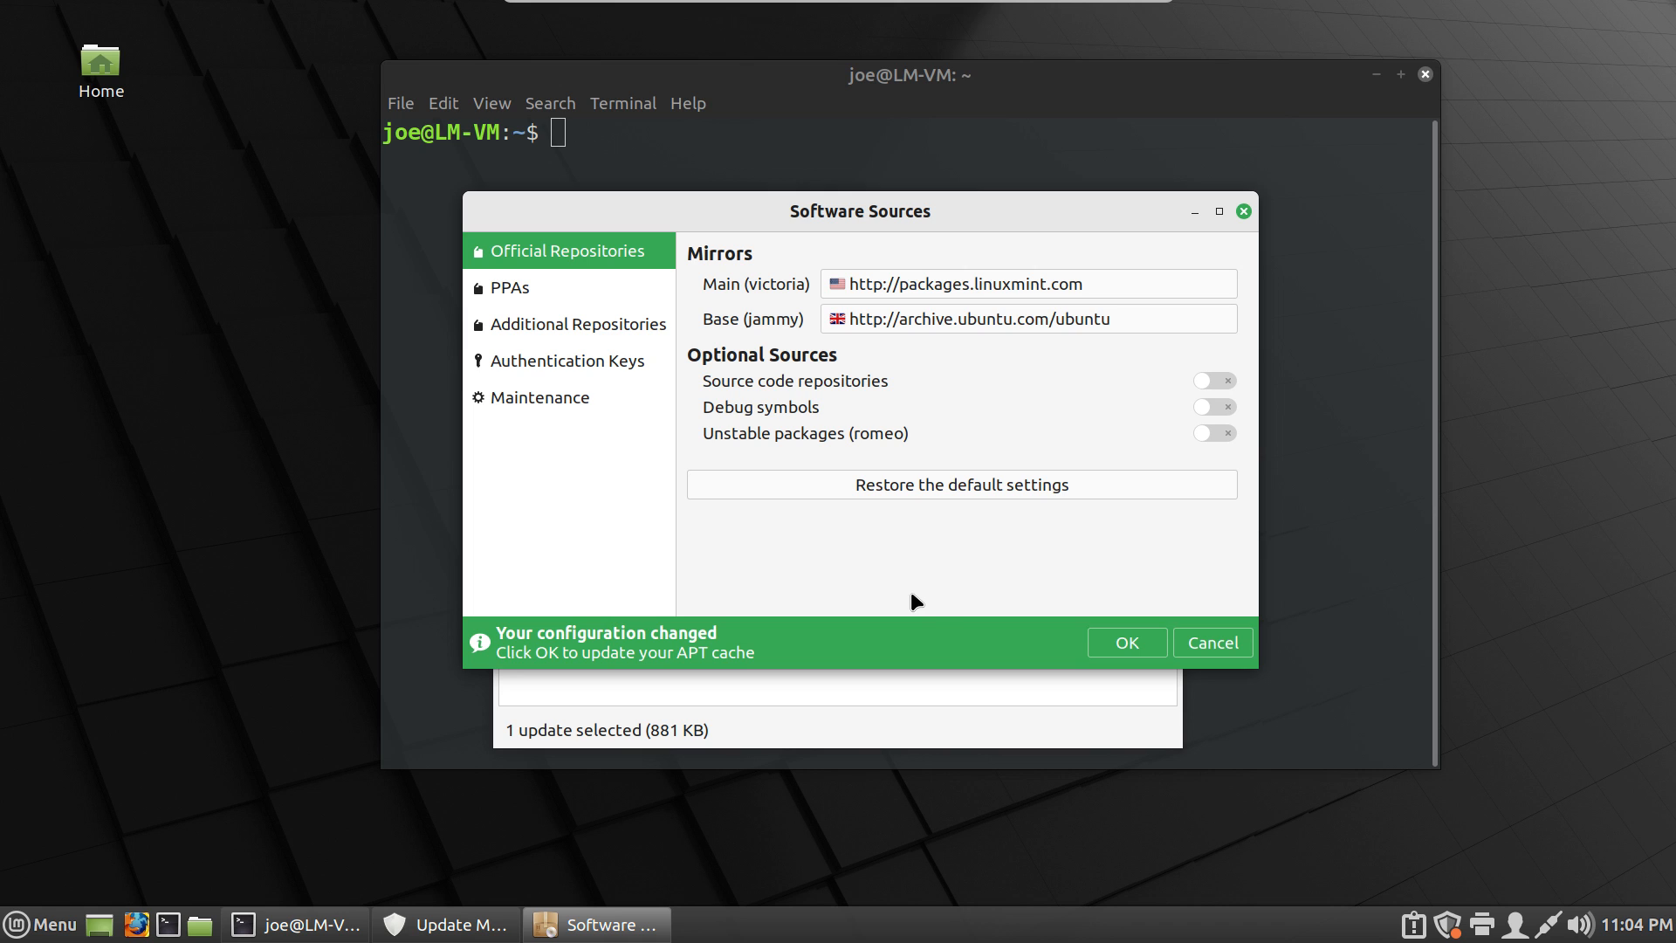
# Update the APT cache for the default mirrors and expand the download details
pyautogui.click(1124, 642)
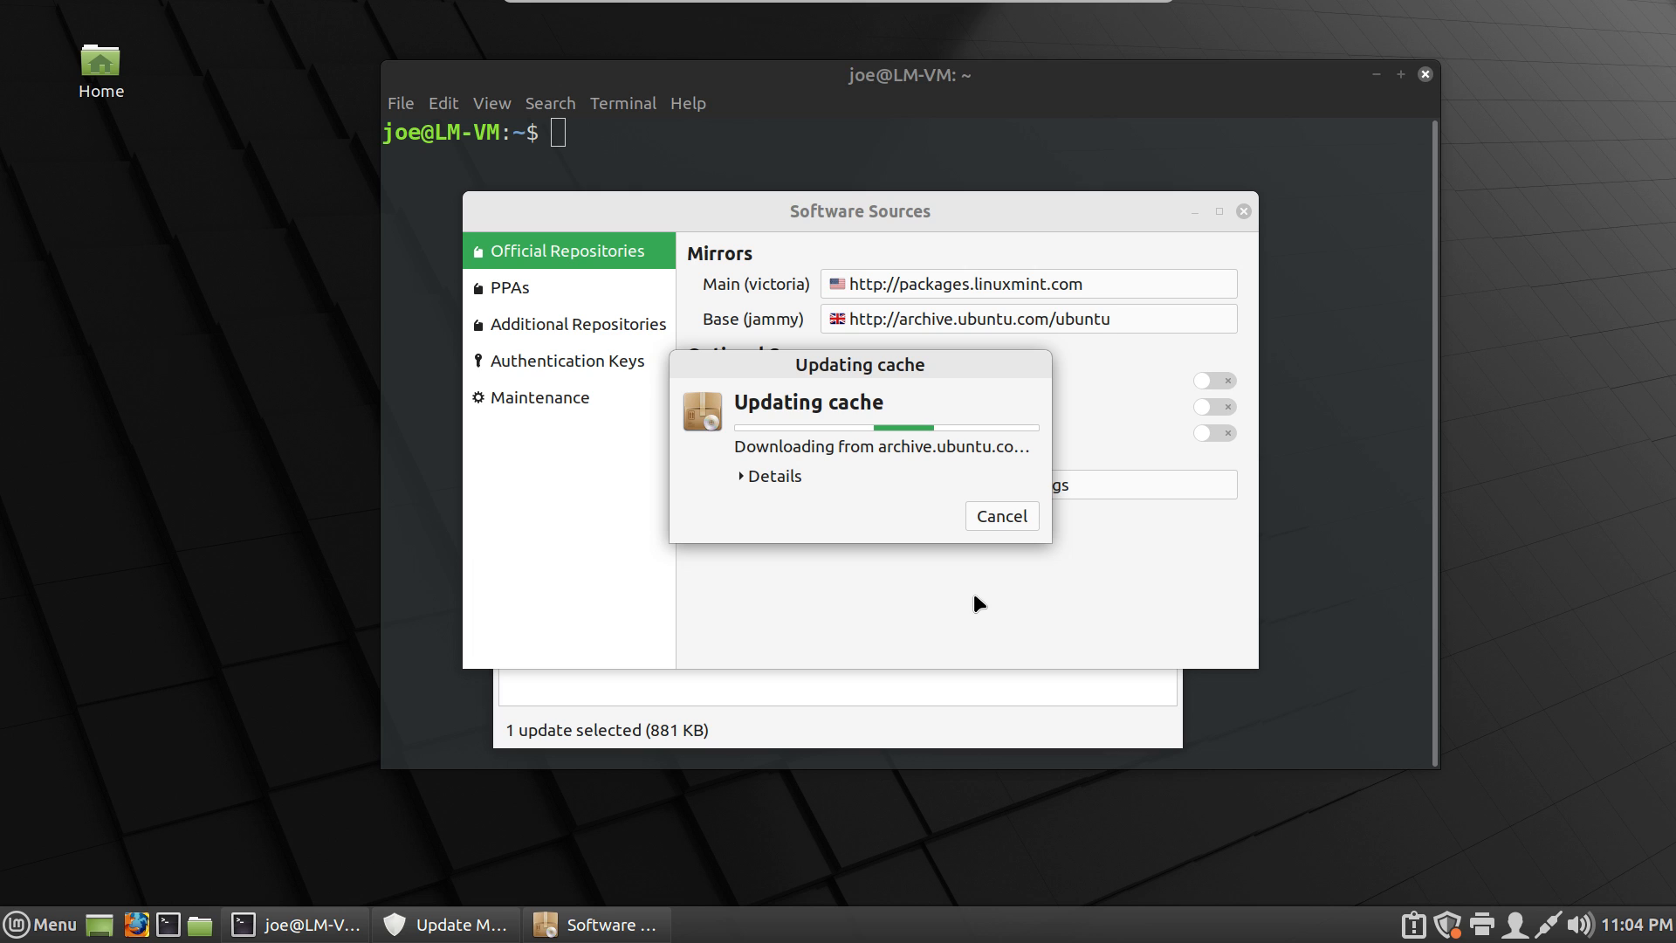
pyautogui.click(782, 479)
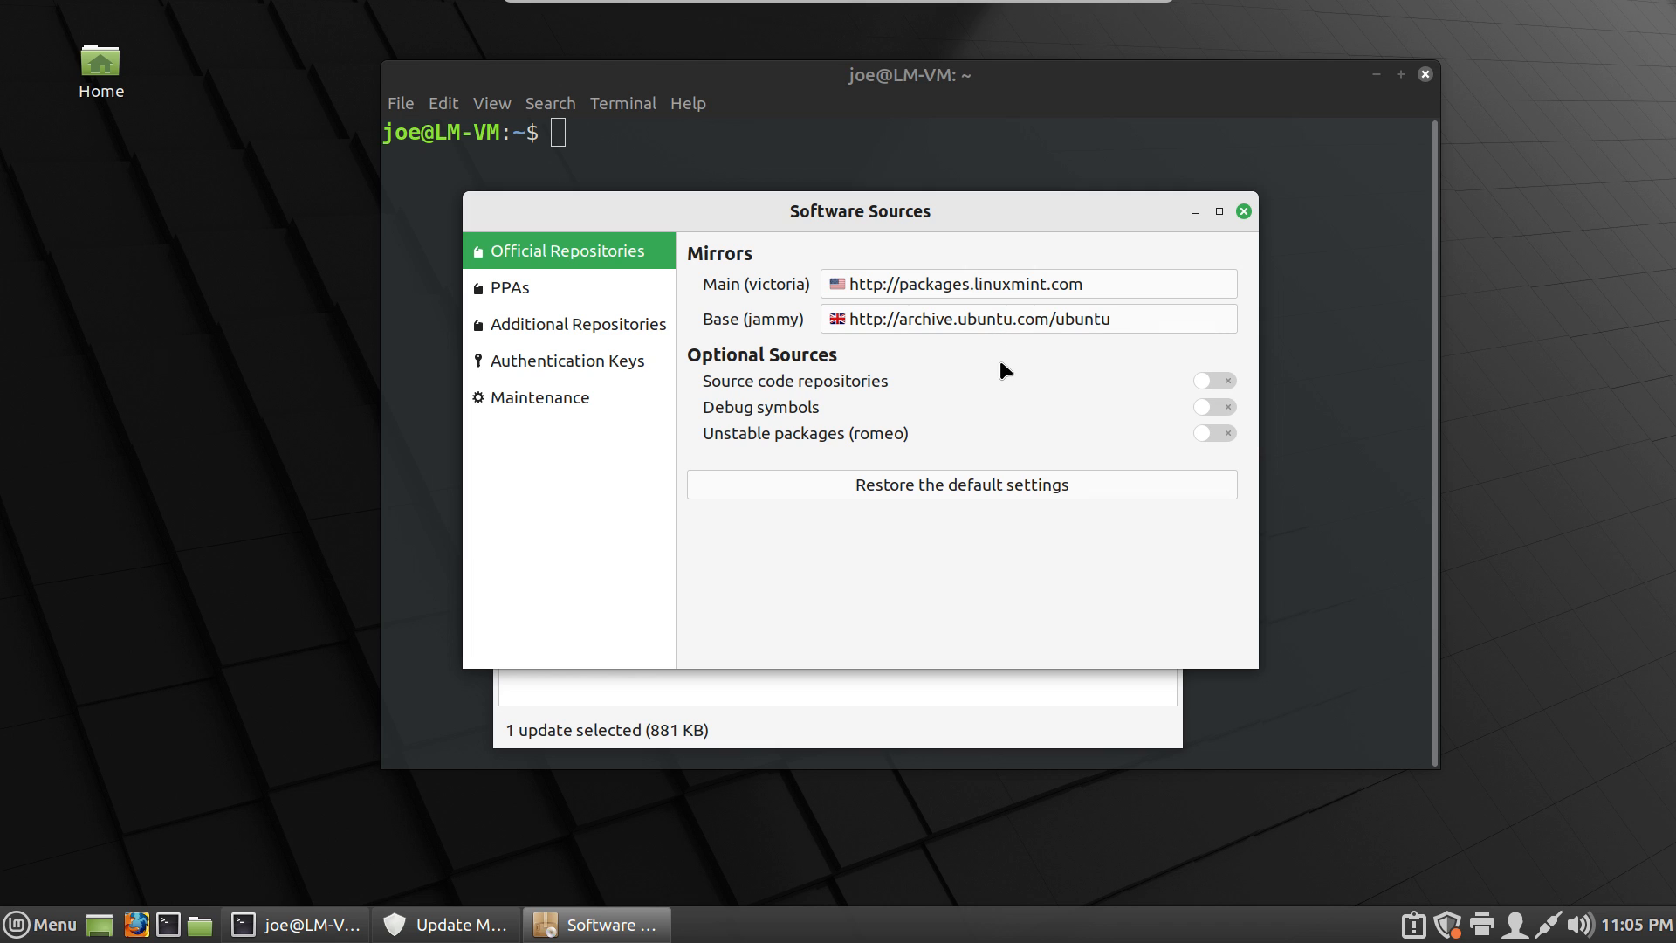
# Select James Madison University again as the Main (victoria) mirror
pyautogui.click(1002, 283)
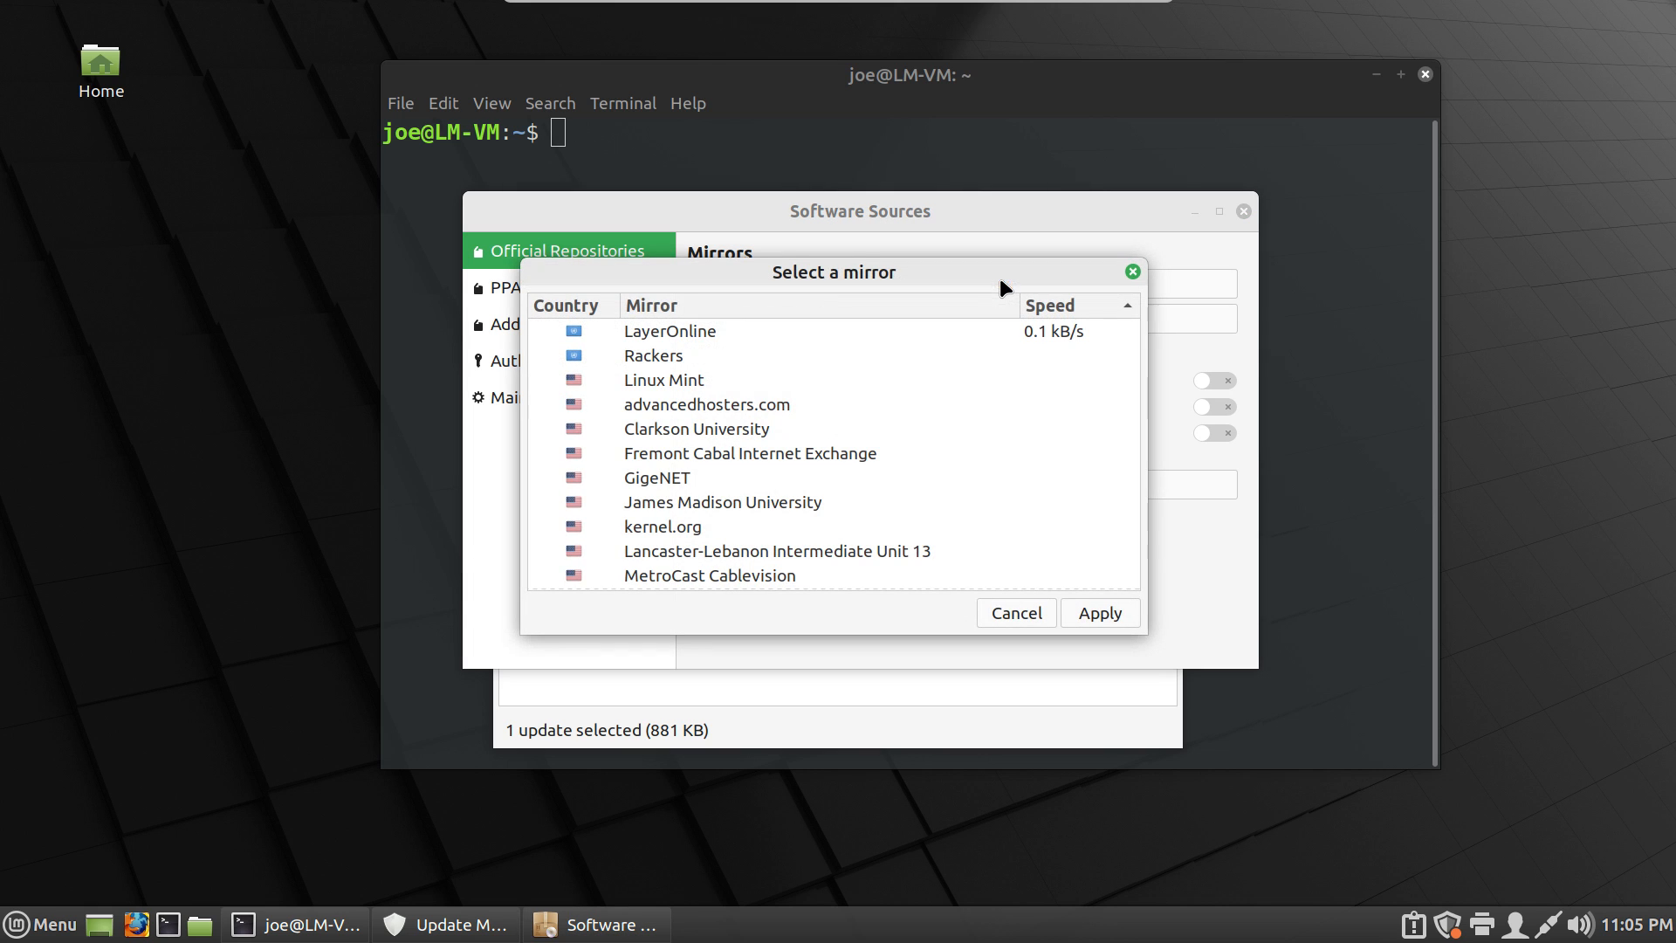
pyautogui.click(777, 504)
pyautogui.click(1101, 614)
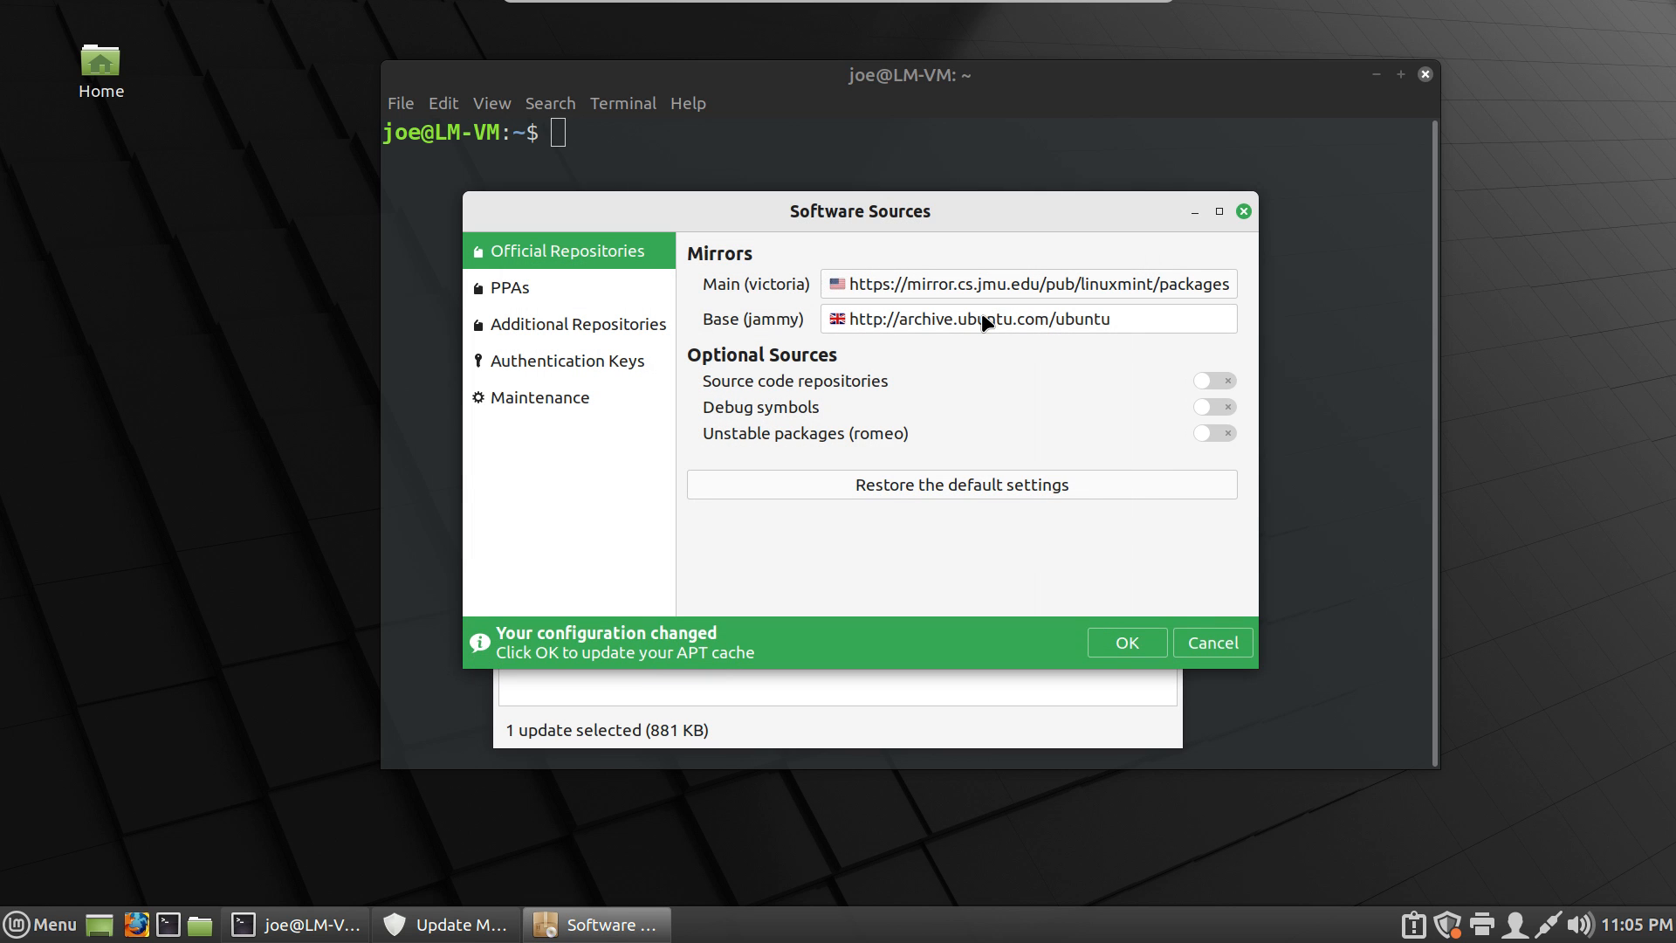
pyautogui.click(982, 316)
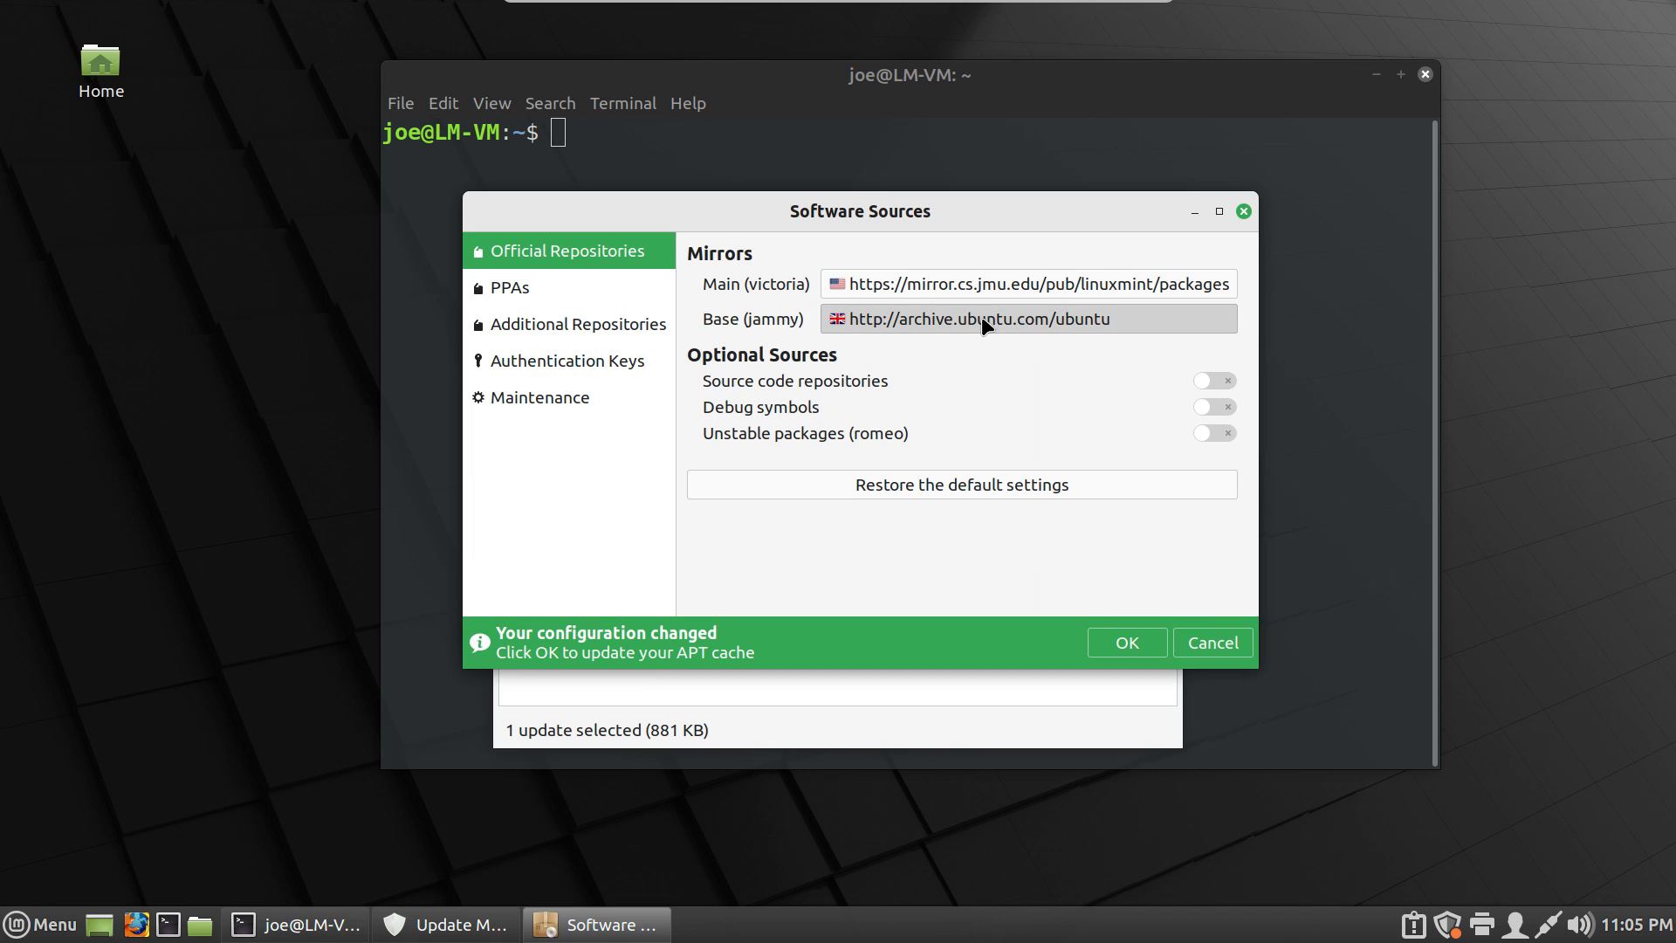
pyautogui.scroll(-3, 847, 433)
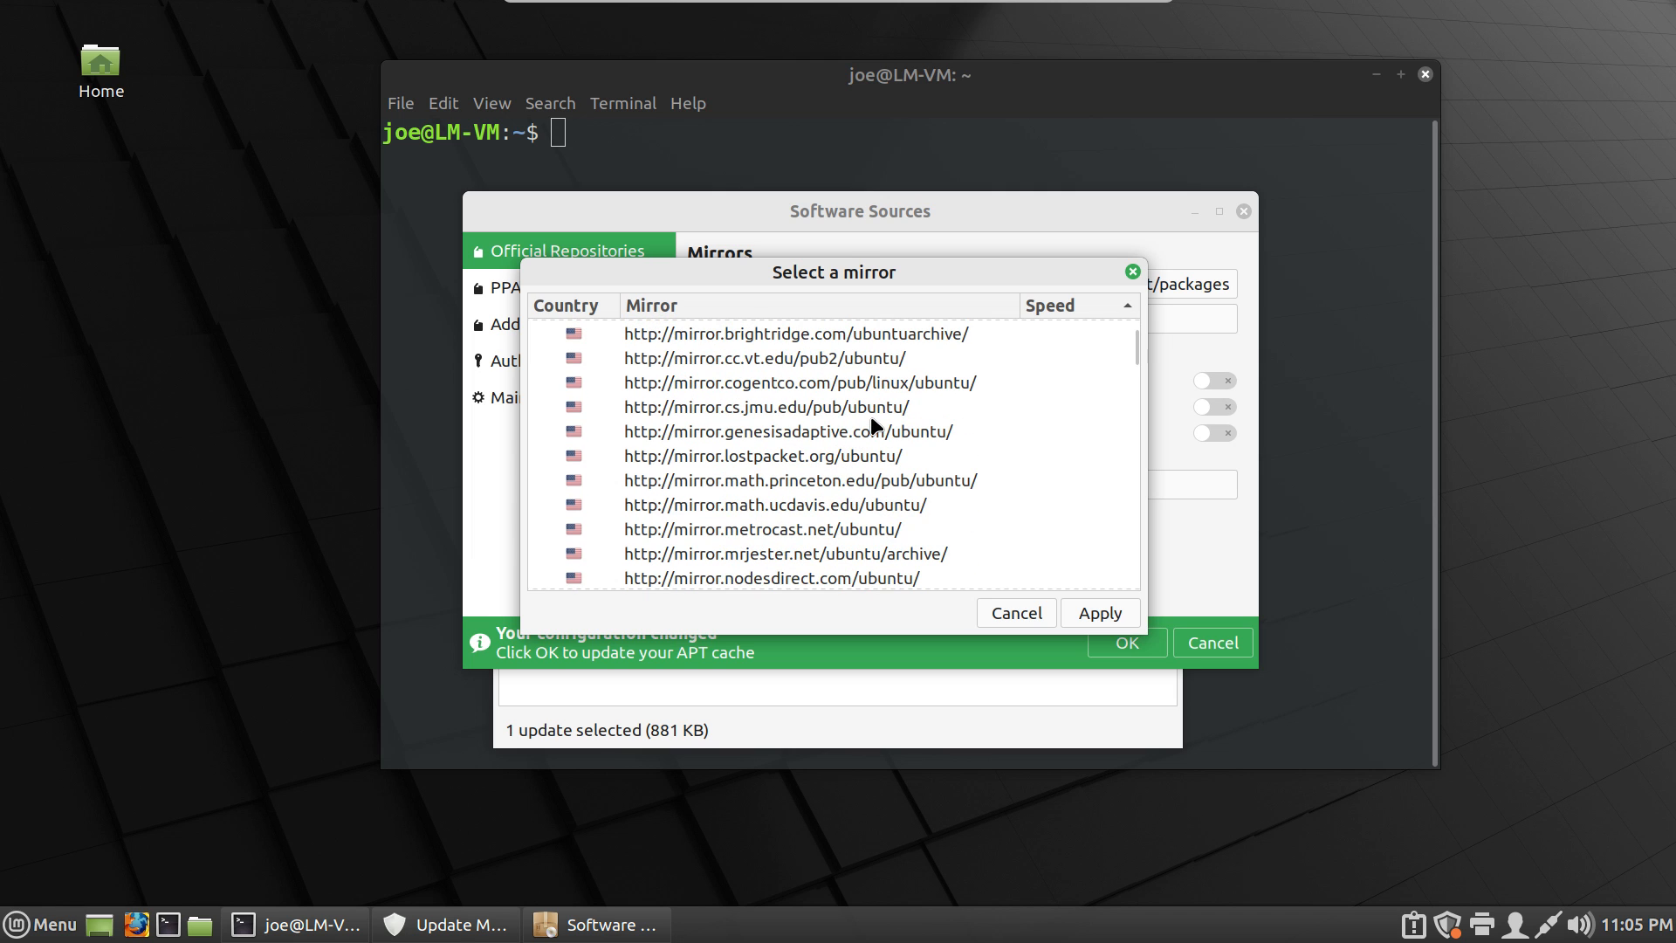
pyautogui.scroll(-1, 871, 419)
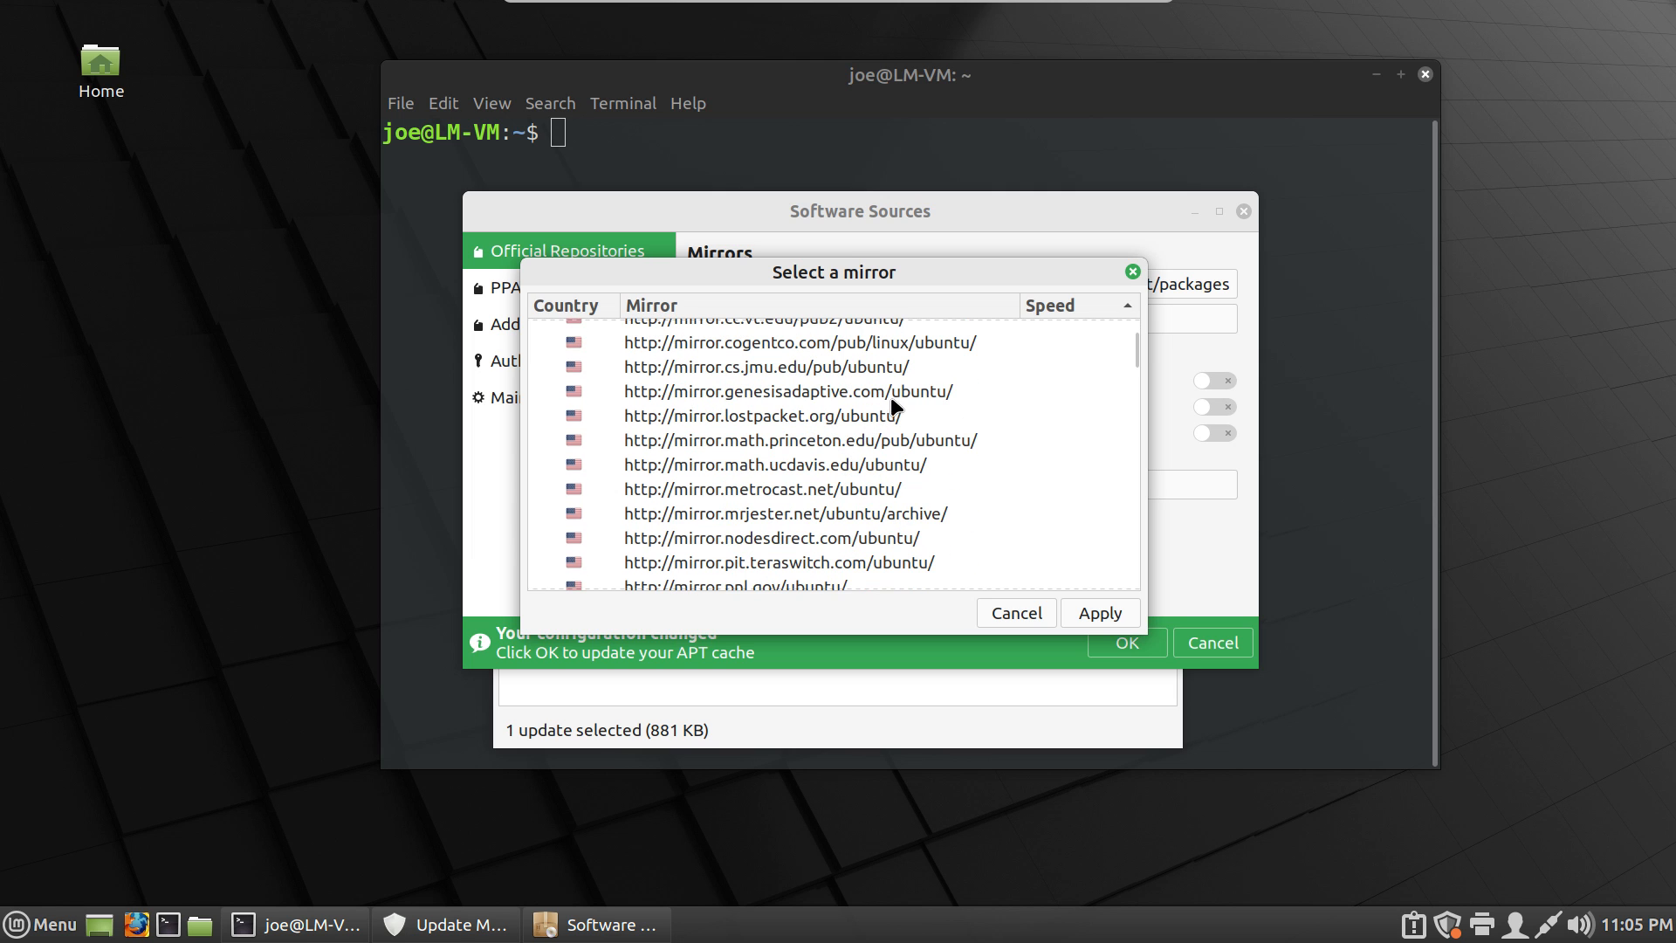
pyautogui.scroll(1, 878, 426)
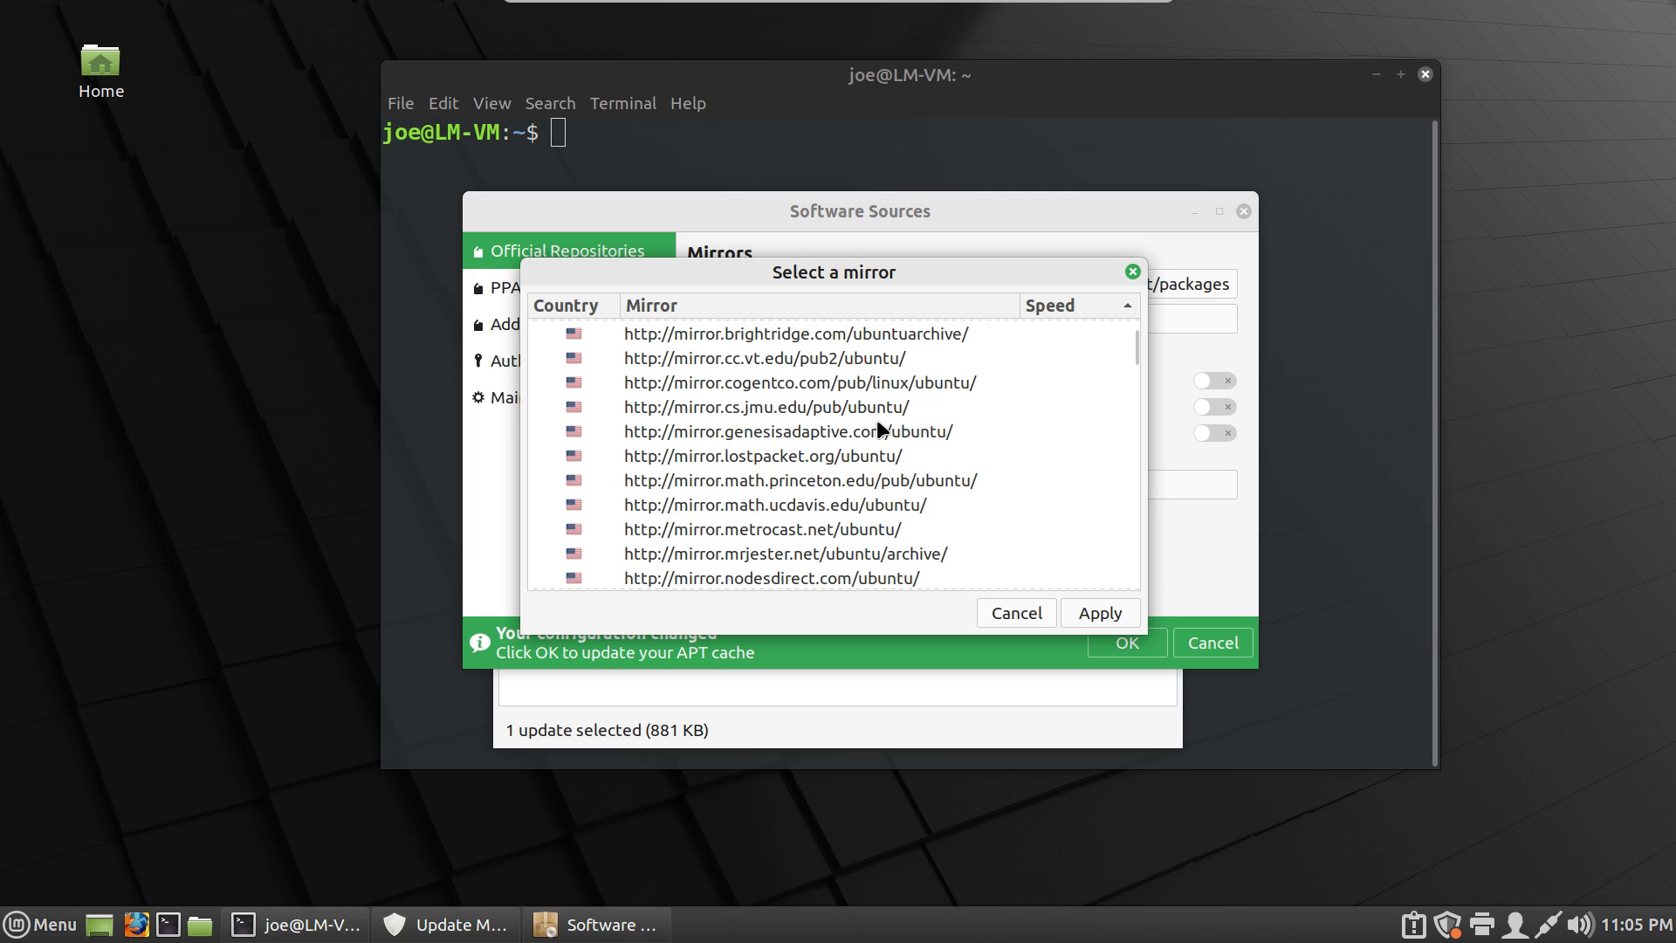
pyautogui.scroll(1, 877, 426)
pyautogui.scroll(2, 878, 426)
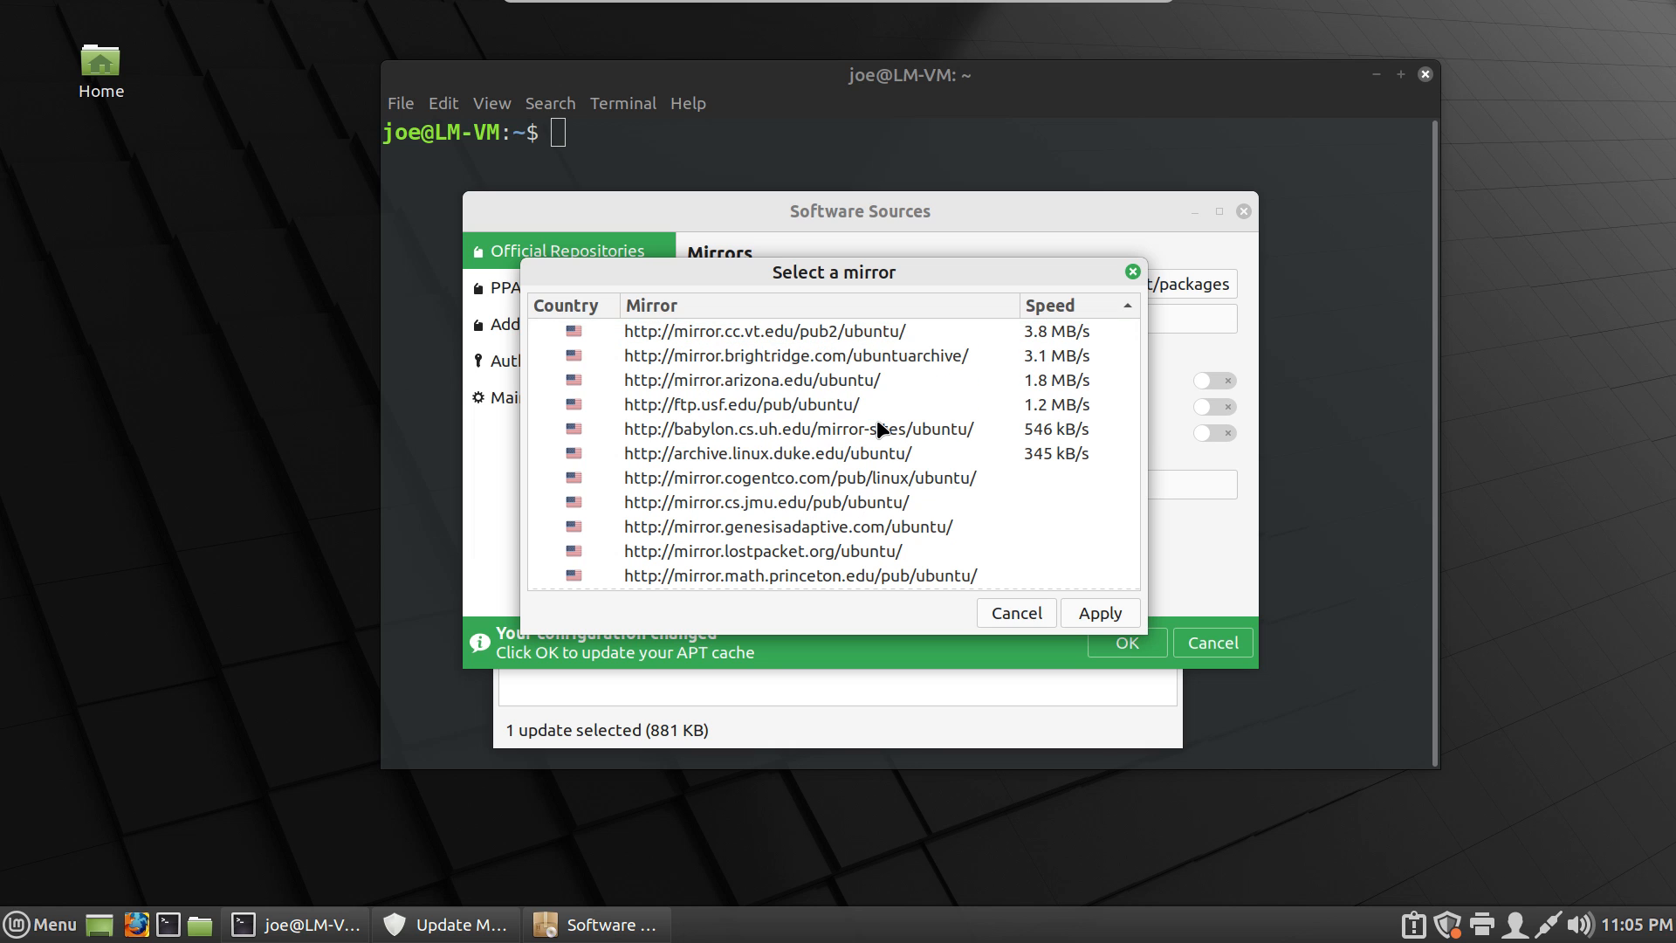
pyautogui.scroll(-2, 877, 419)
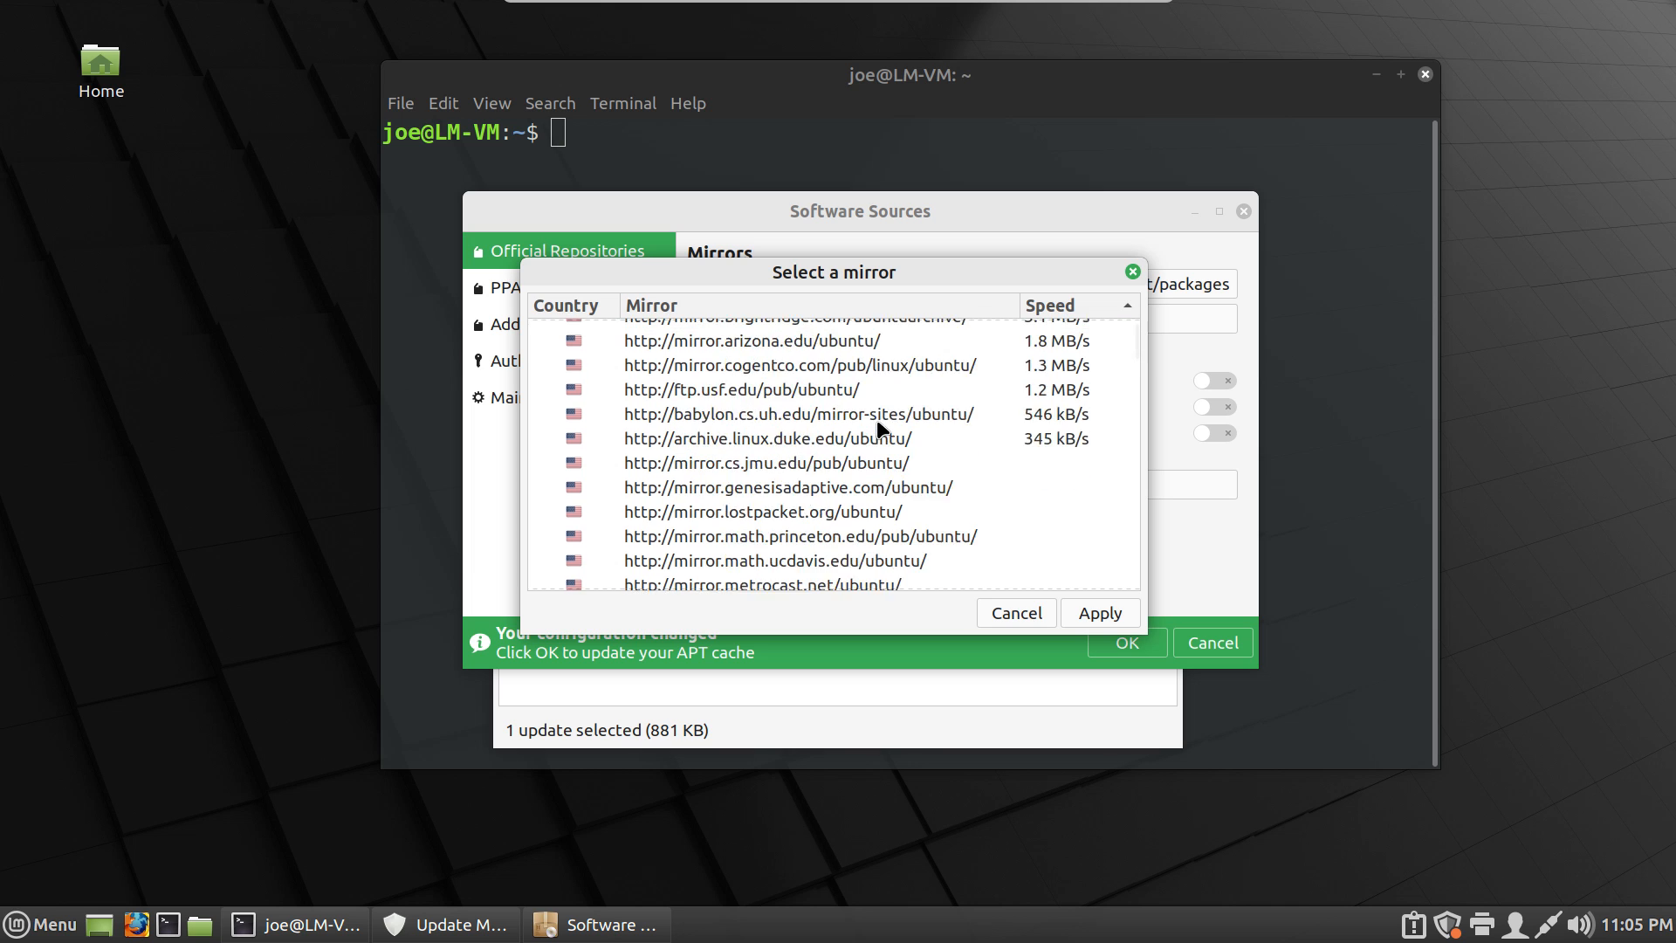
pyautogui.scroll(-4, 878, 422)
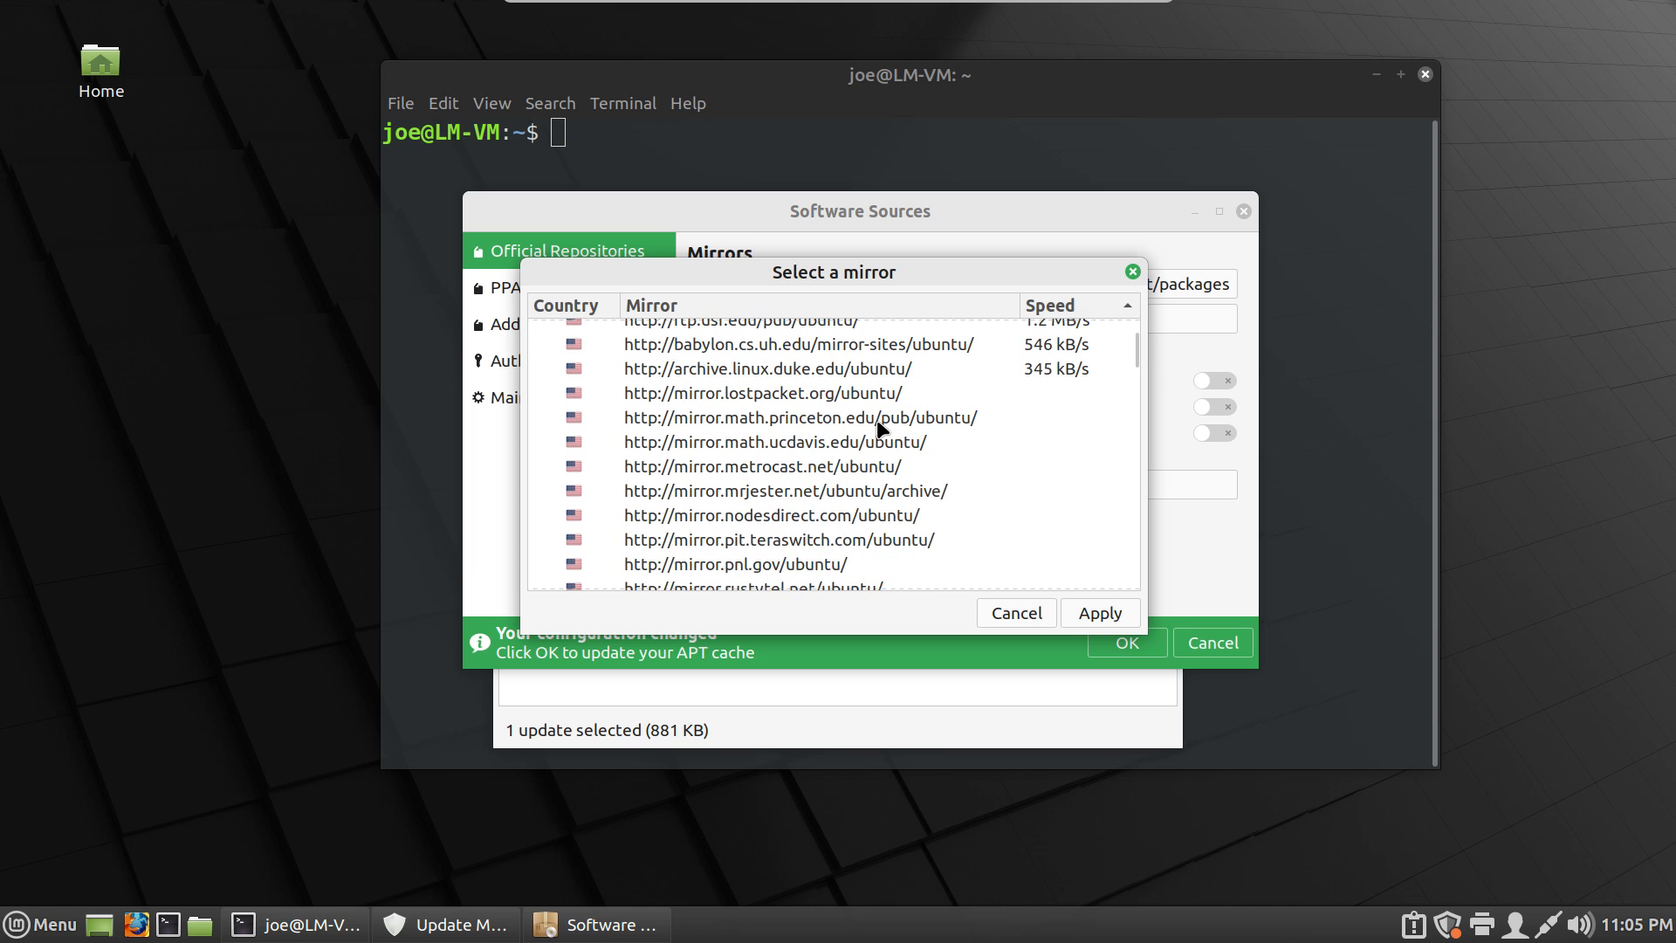
pyautogui.scroll(-1, 878, 426)
pyautogui.scroll(-4, 880, 428)
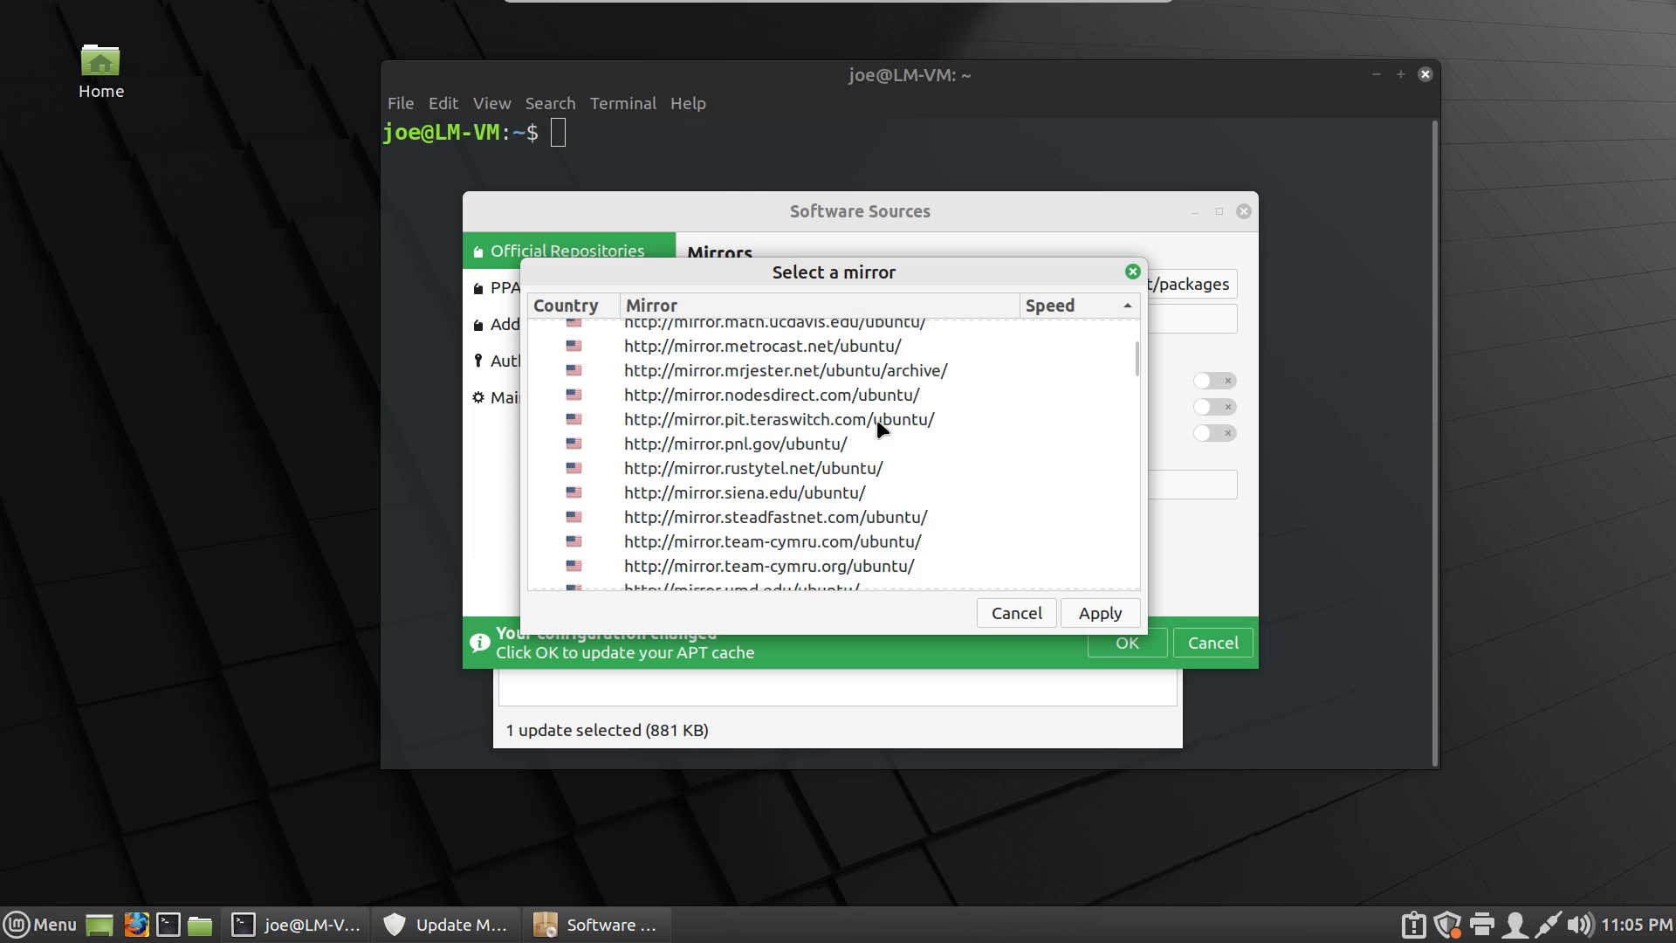
pyautogui.scroll(-1, 879, 428)
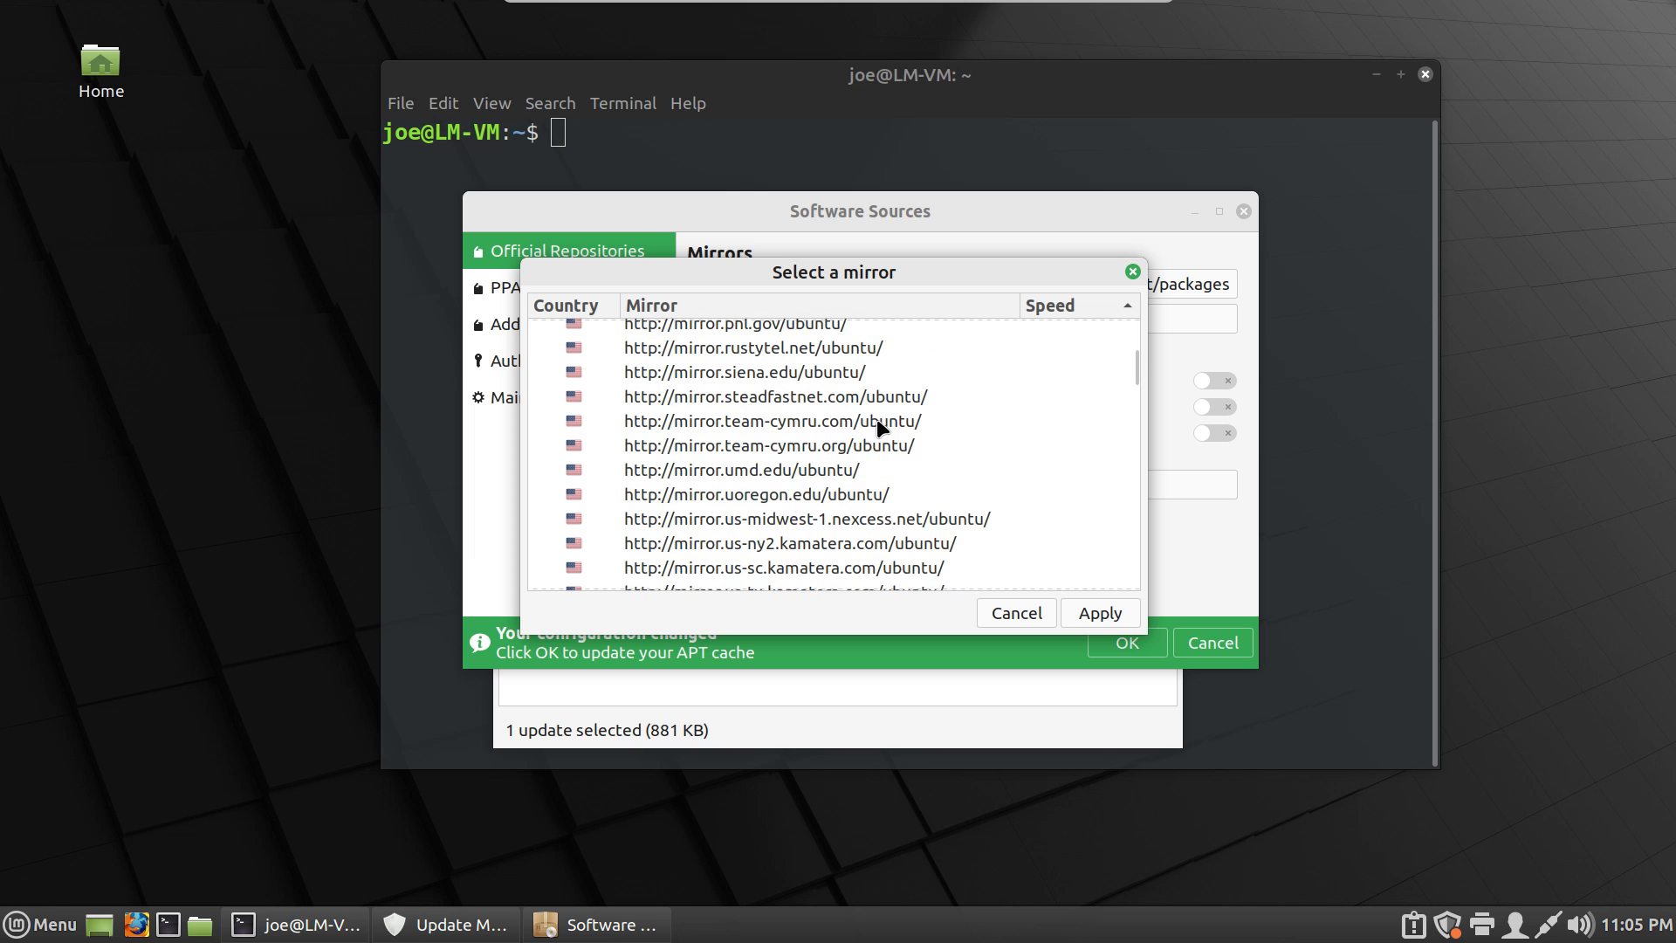
pyautogui.scroll(-4, 878, 426)
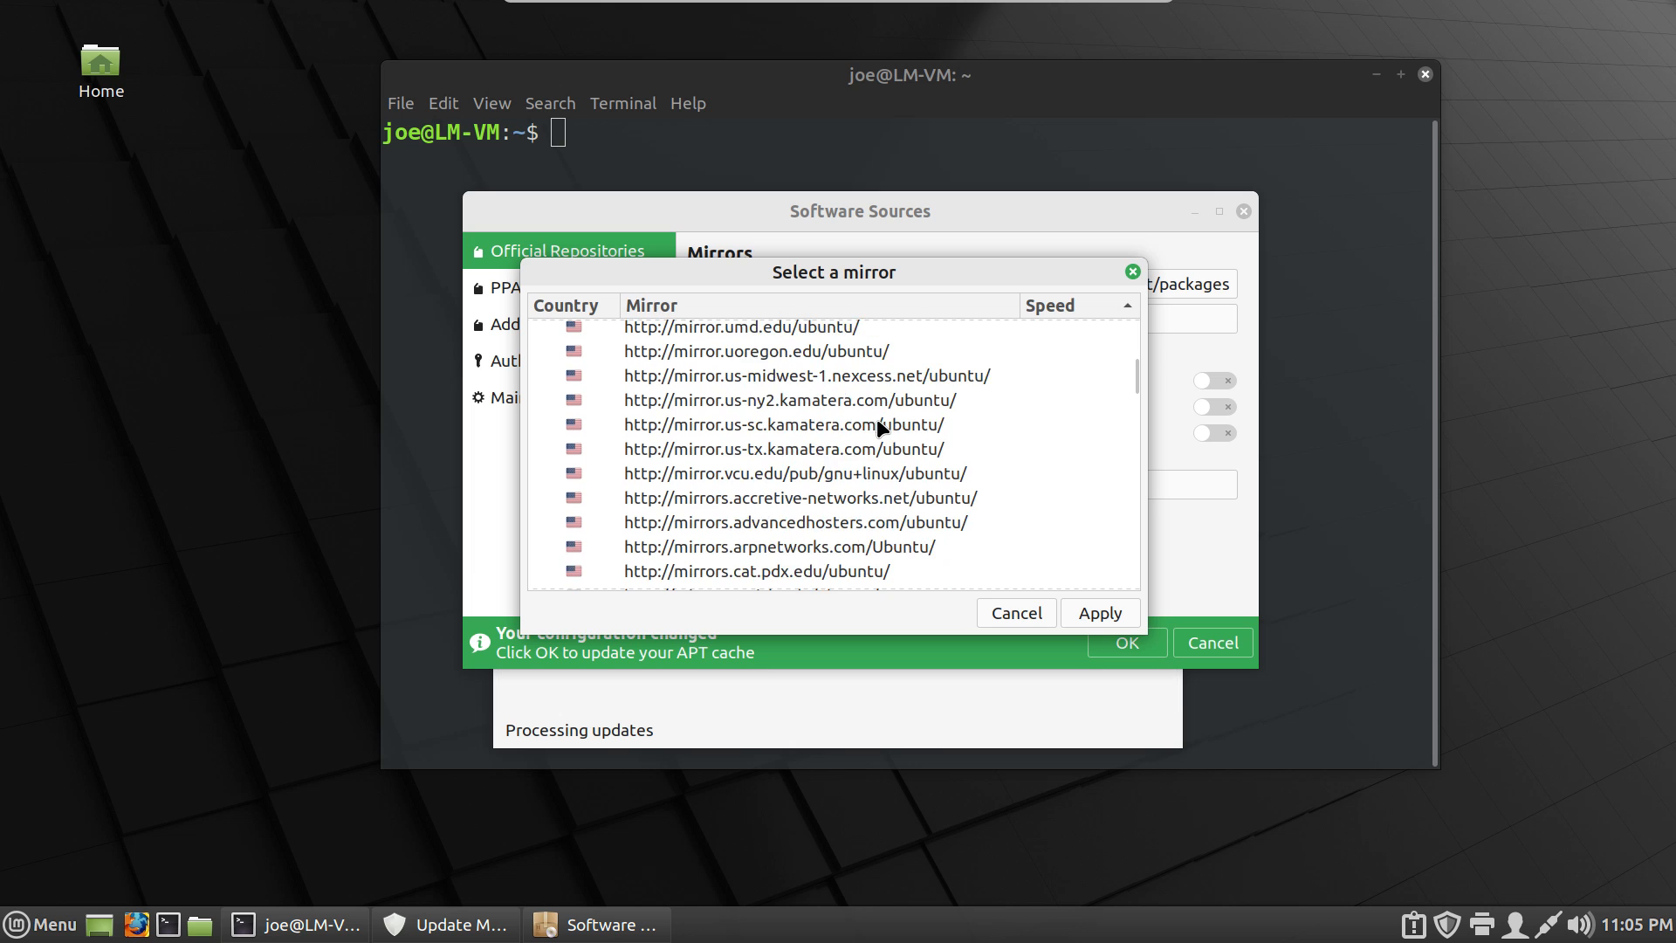
pyautogui.scroll(-1, 877, 417)
pyautogui.scroll(-3, 877, 418)
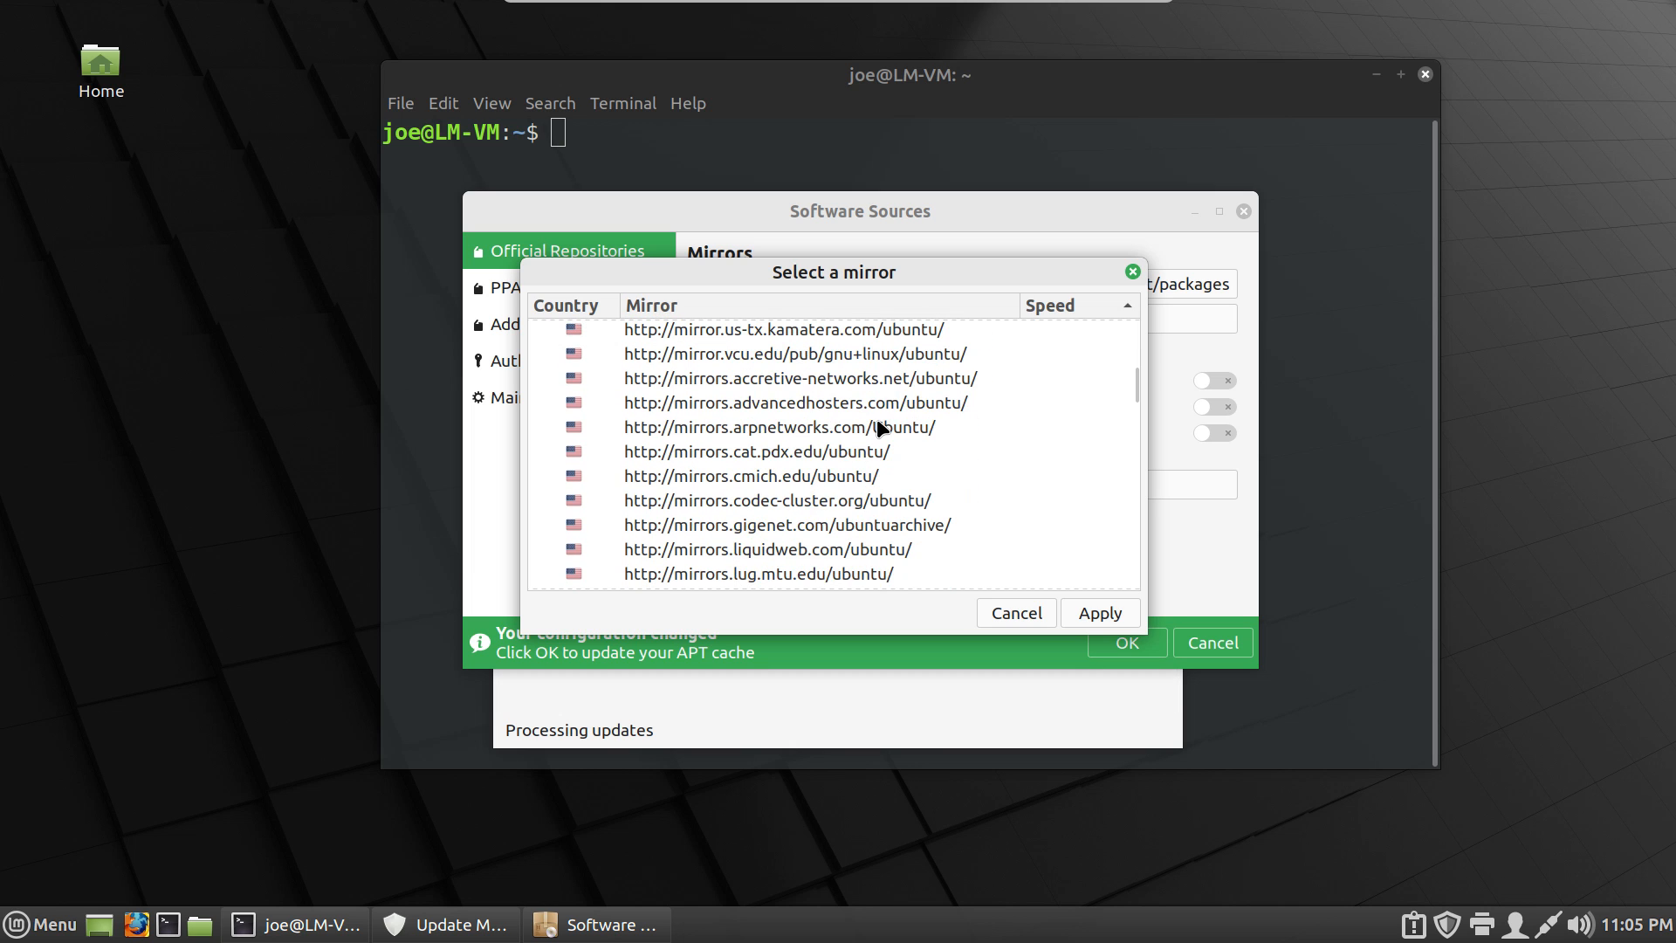
pyautogui.scroll(-3, 877, 417)
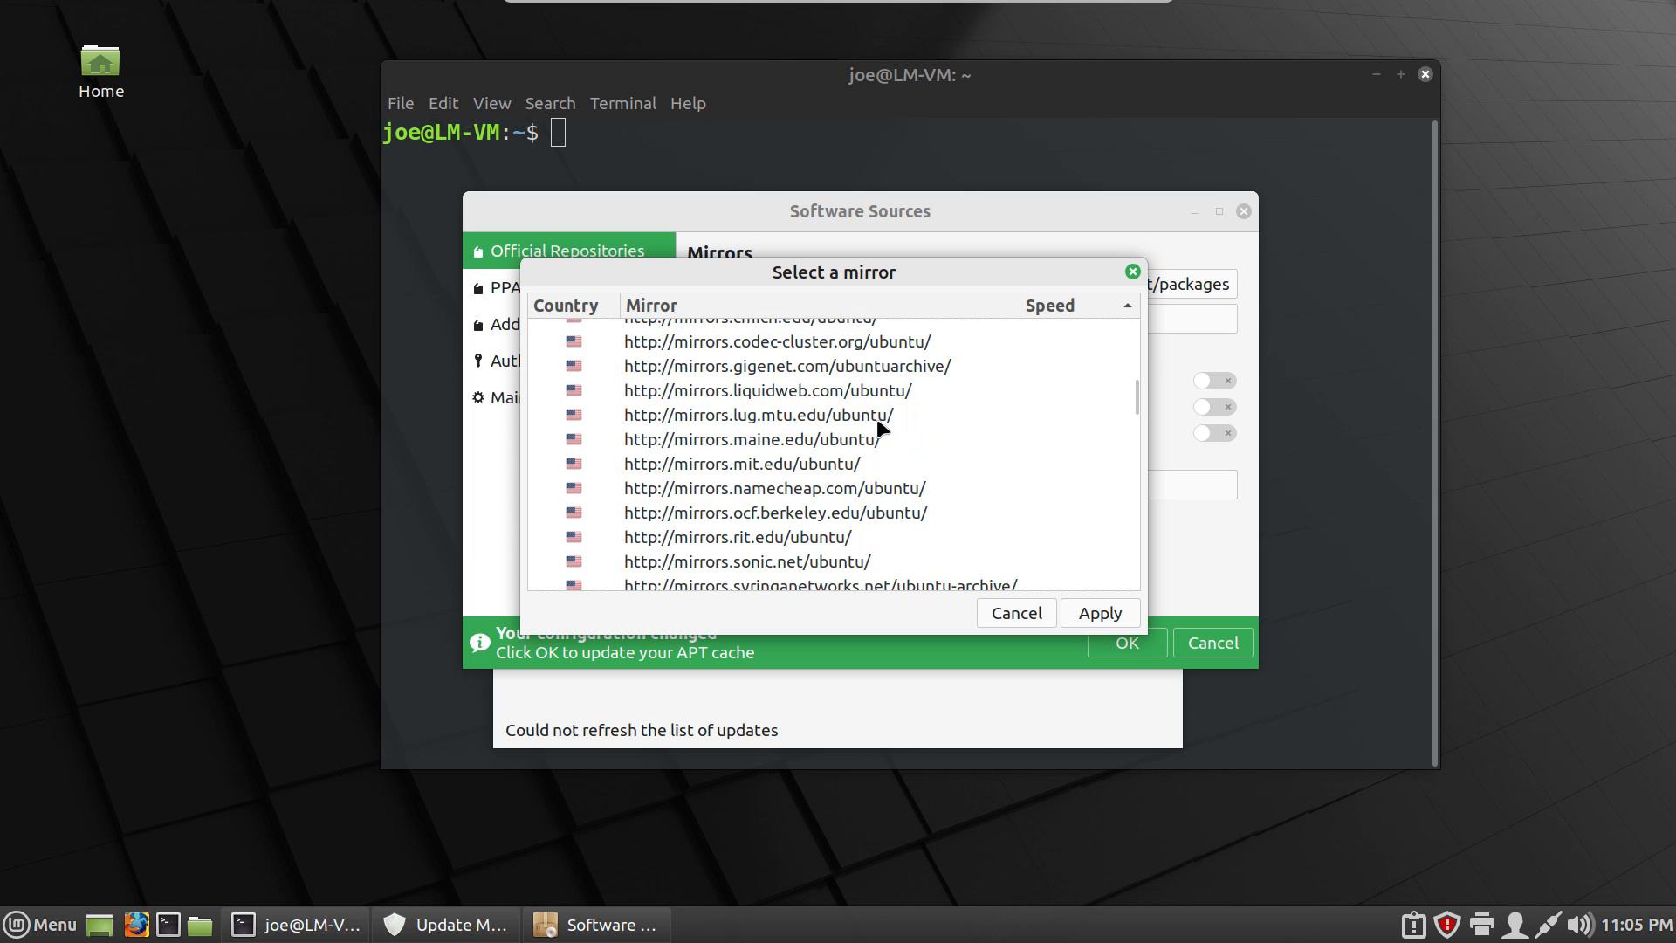
pyautogui.scroll(-4, 876, 417)
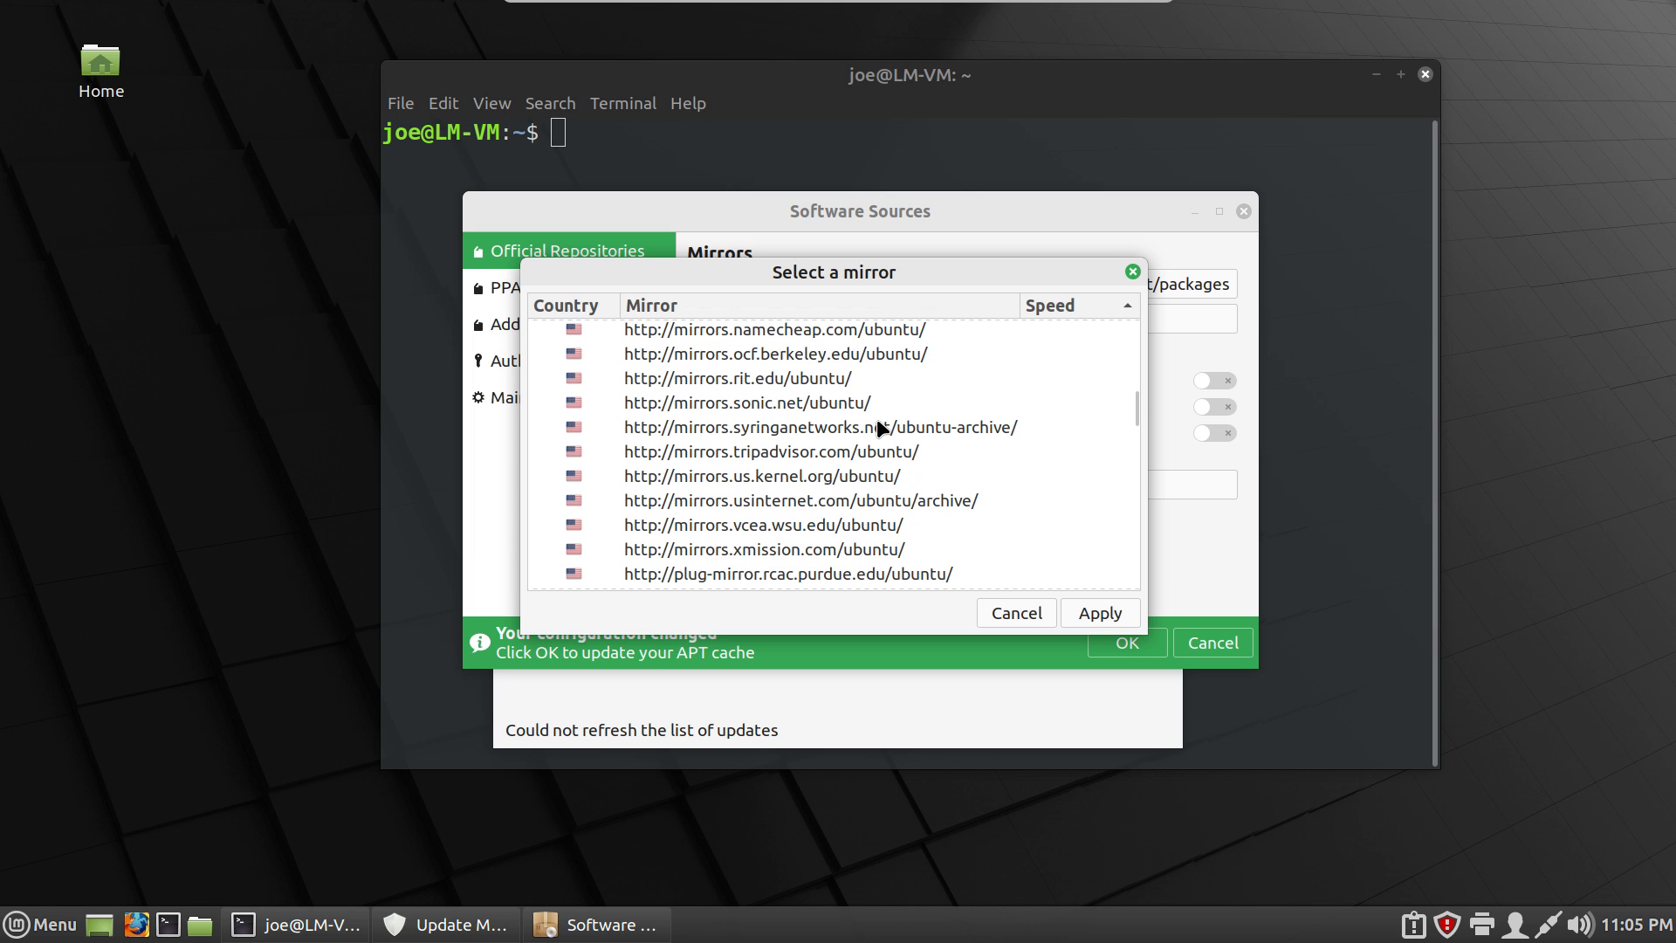
pyautogui.scroll(20, 880, 417)
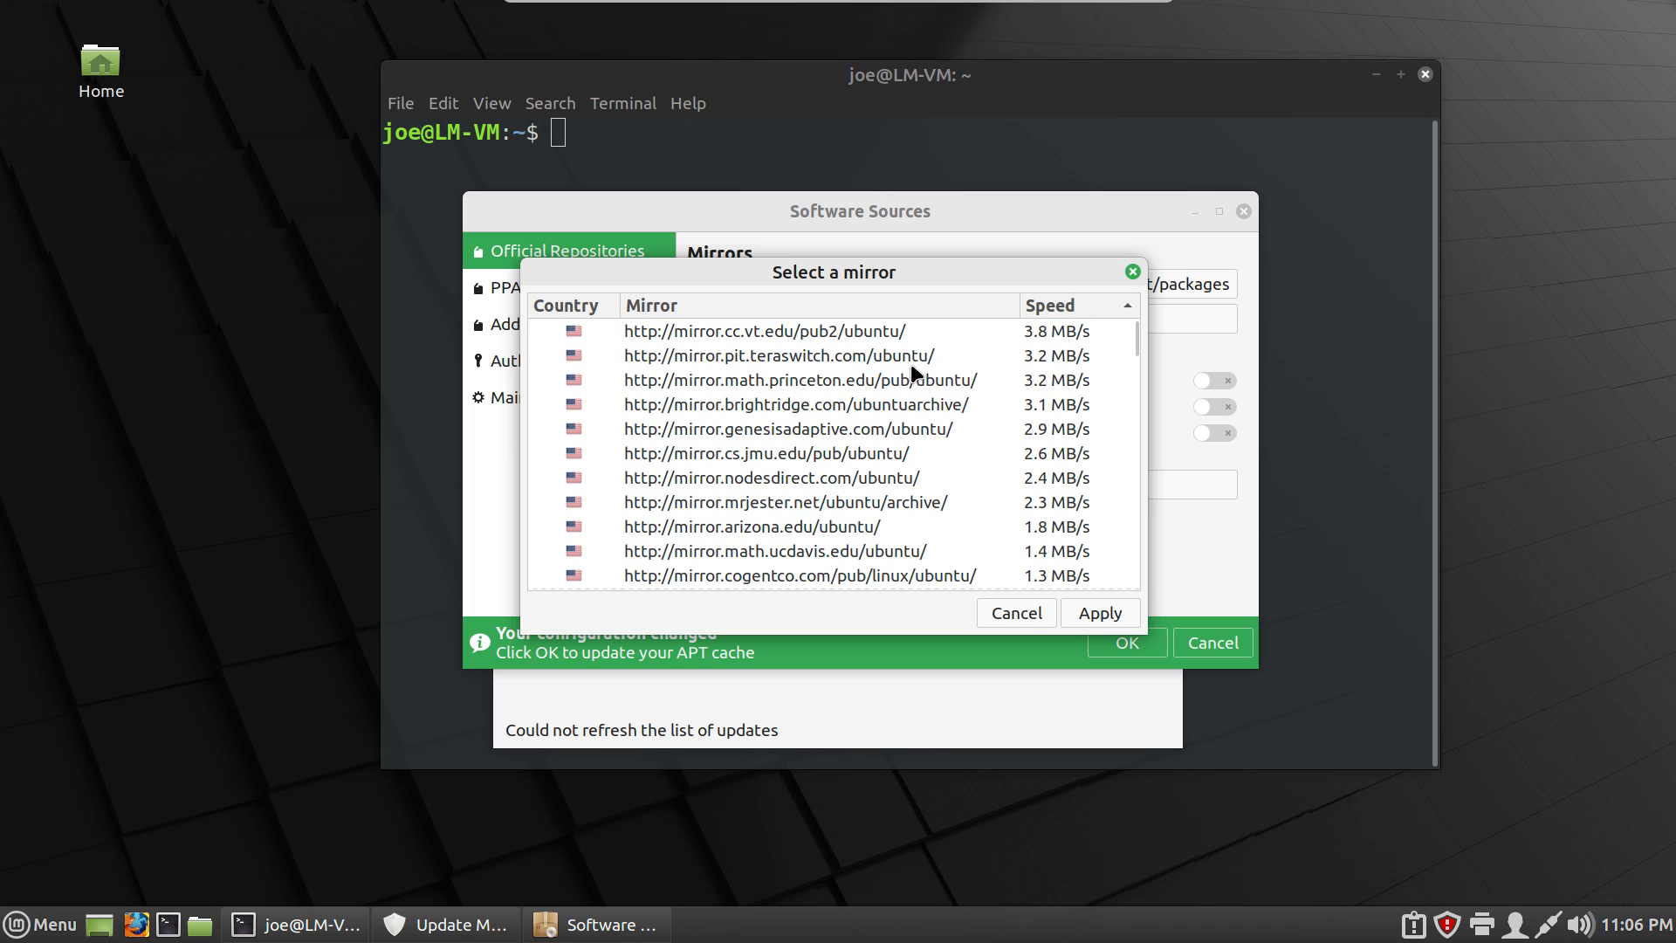
pyautogui.click(849, 453)
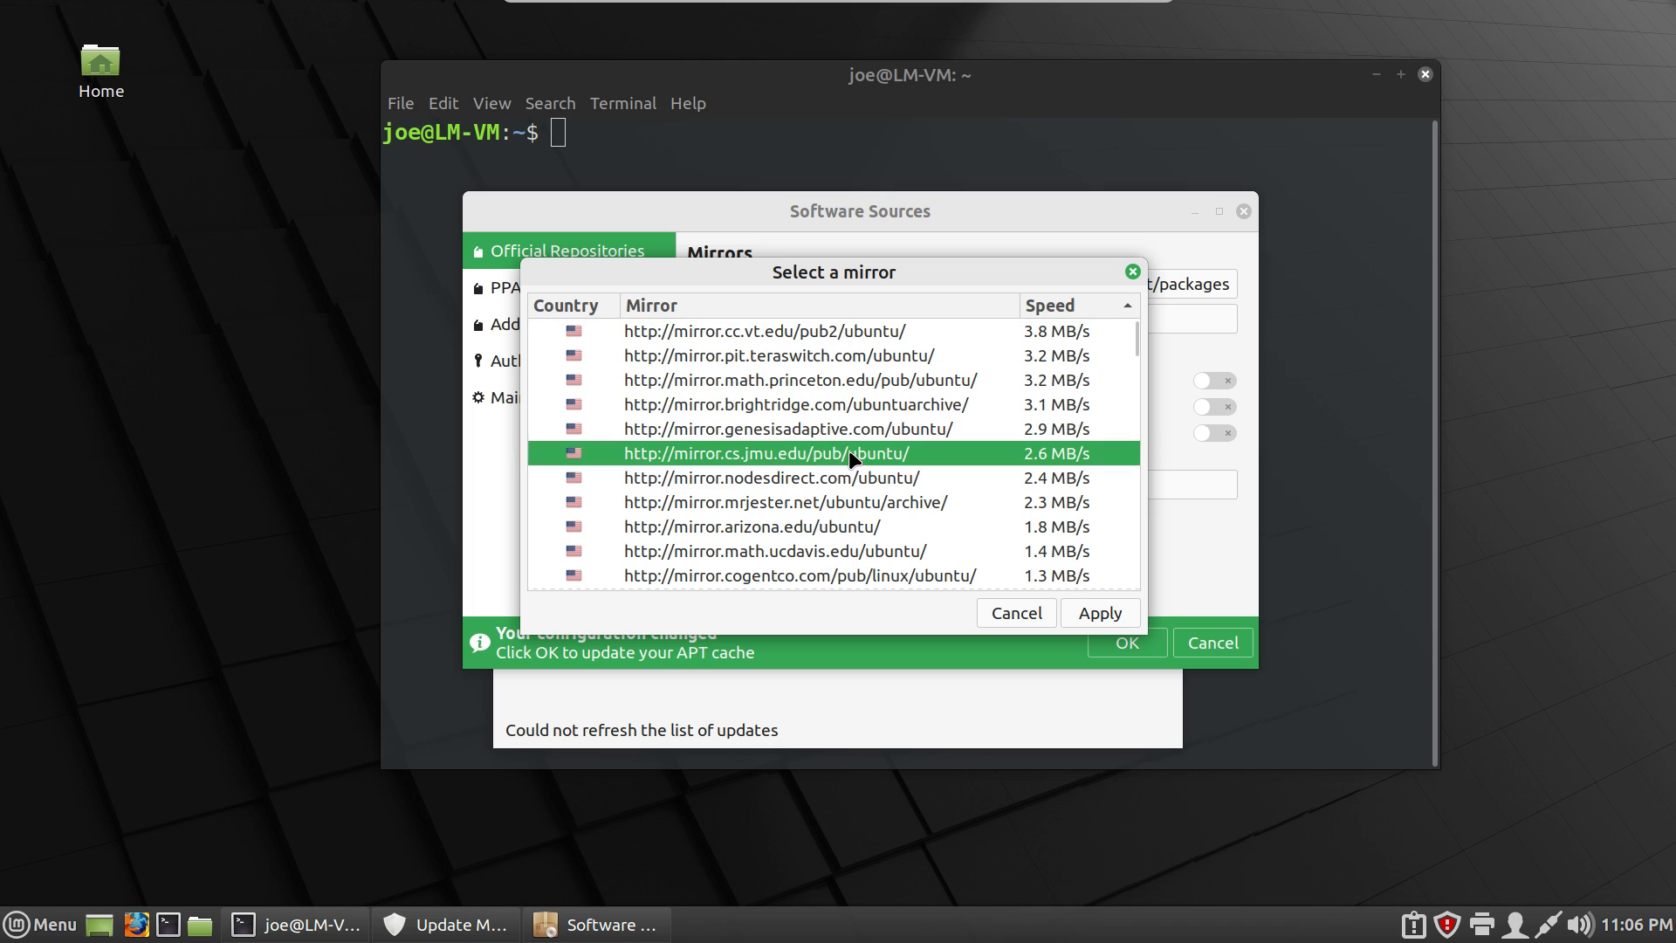
pyautogui.click(1093, 616)
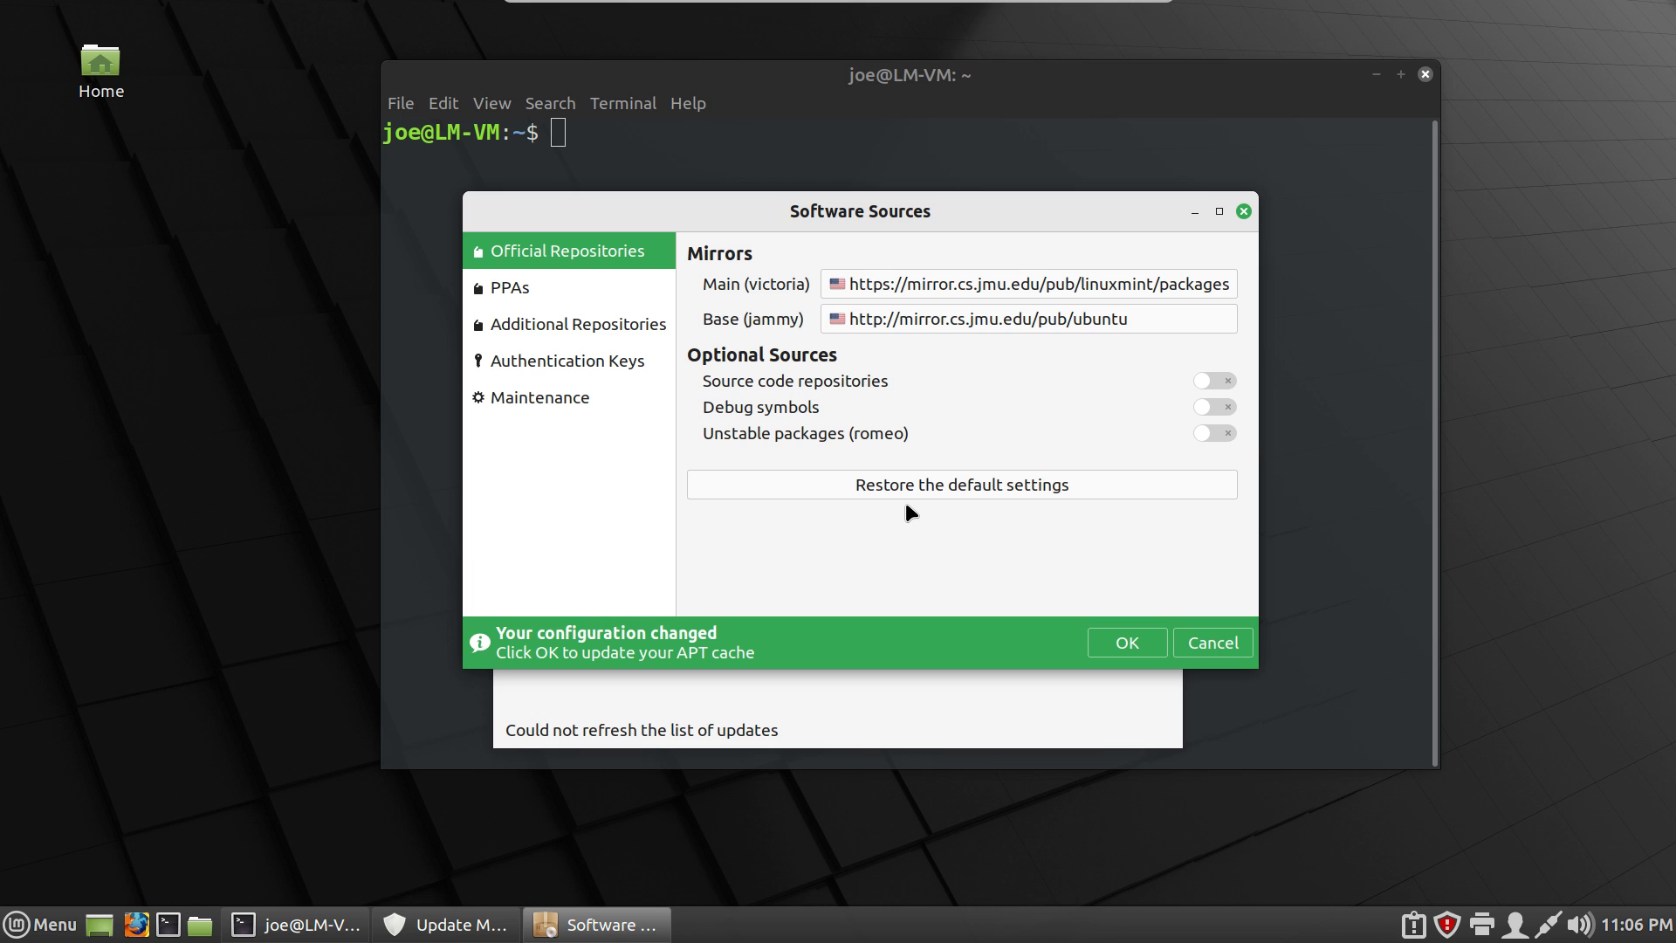
pyautogui.click(1129, 641)
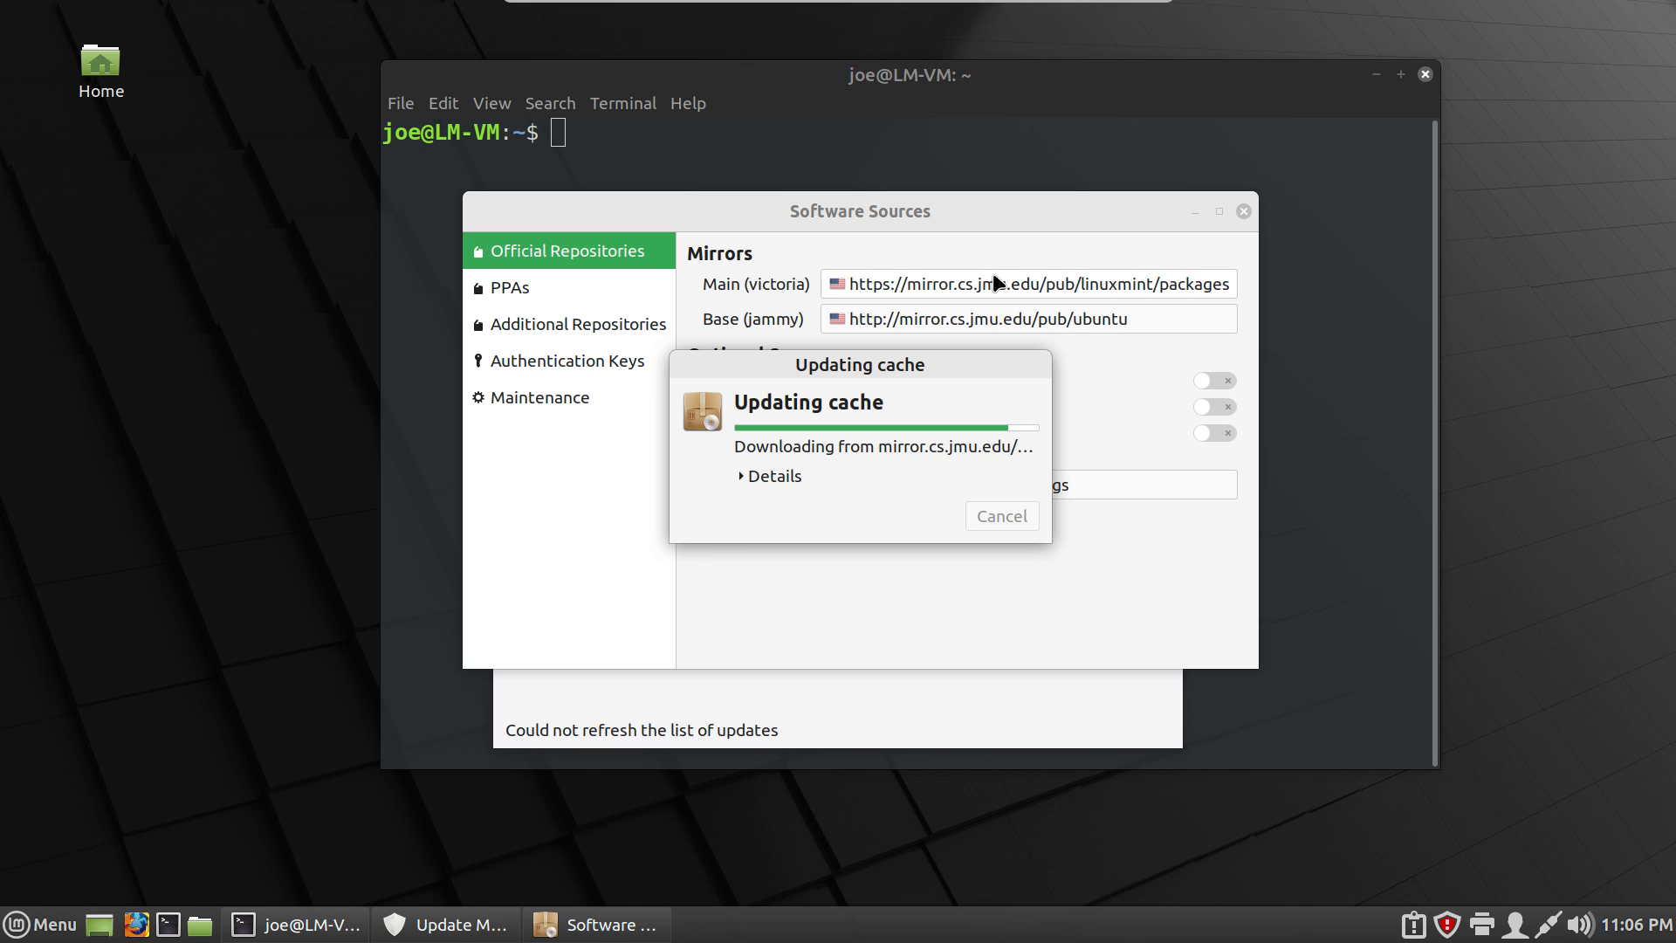
# Reduce the terminal profile's background transparency to about a tenth of the range, and close its preferences and the terminal
pyautogui.click(954, 103)
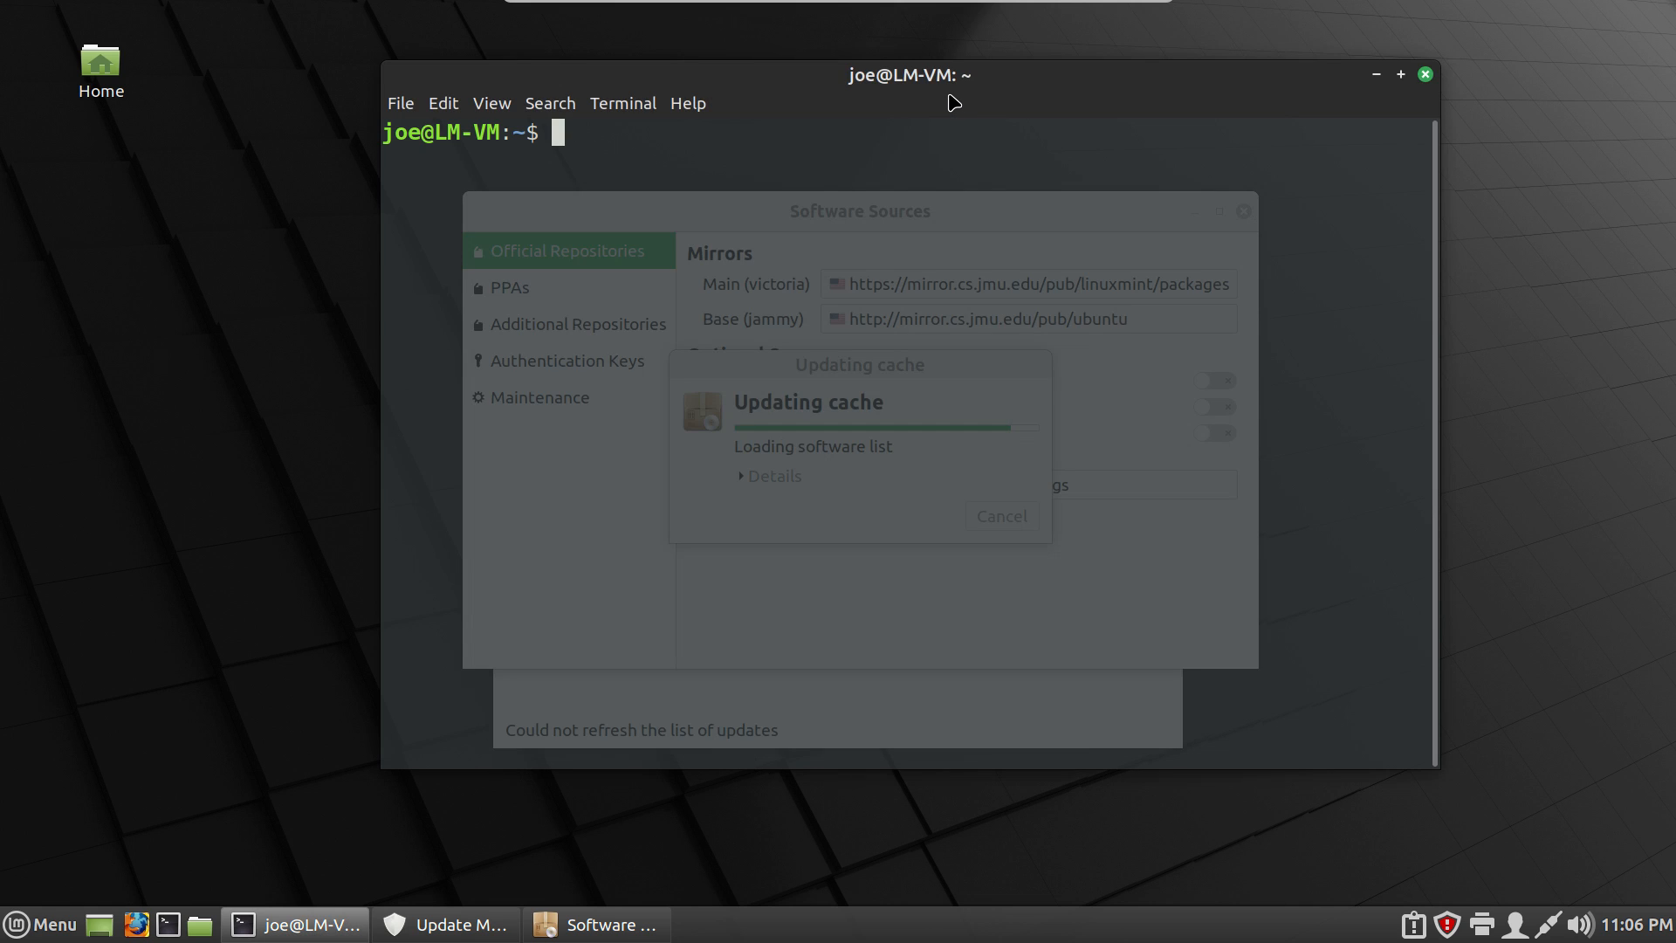
pyautogui.rightClick(754, 158)
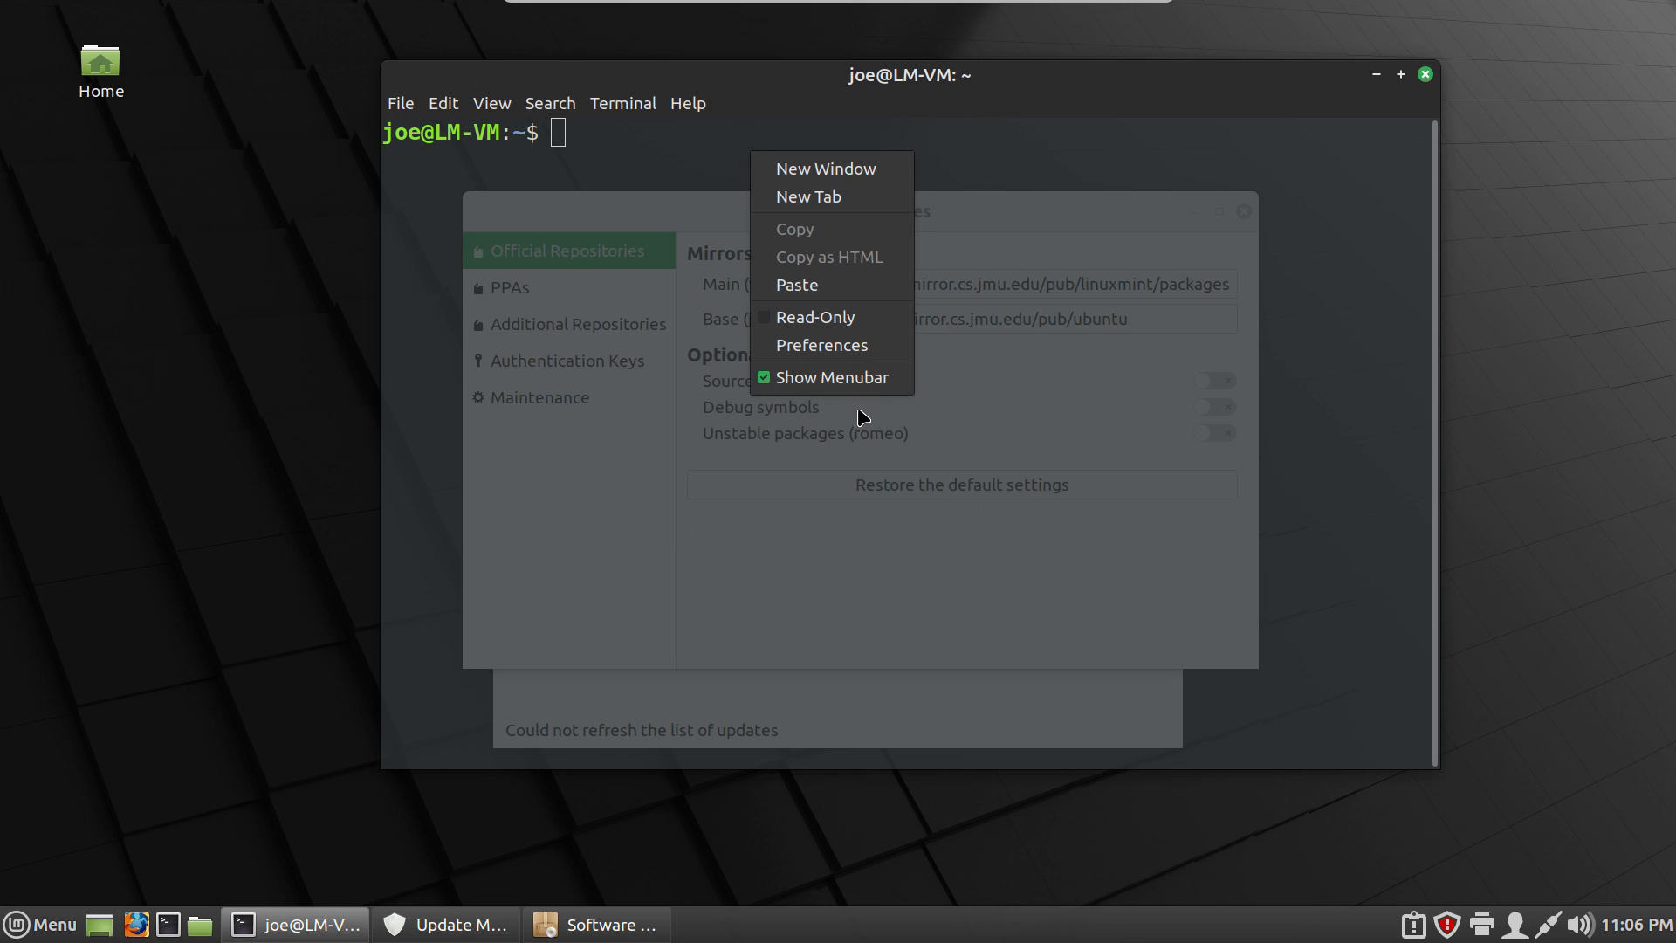
pyautogui.click(819, 345)
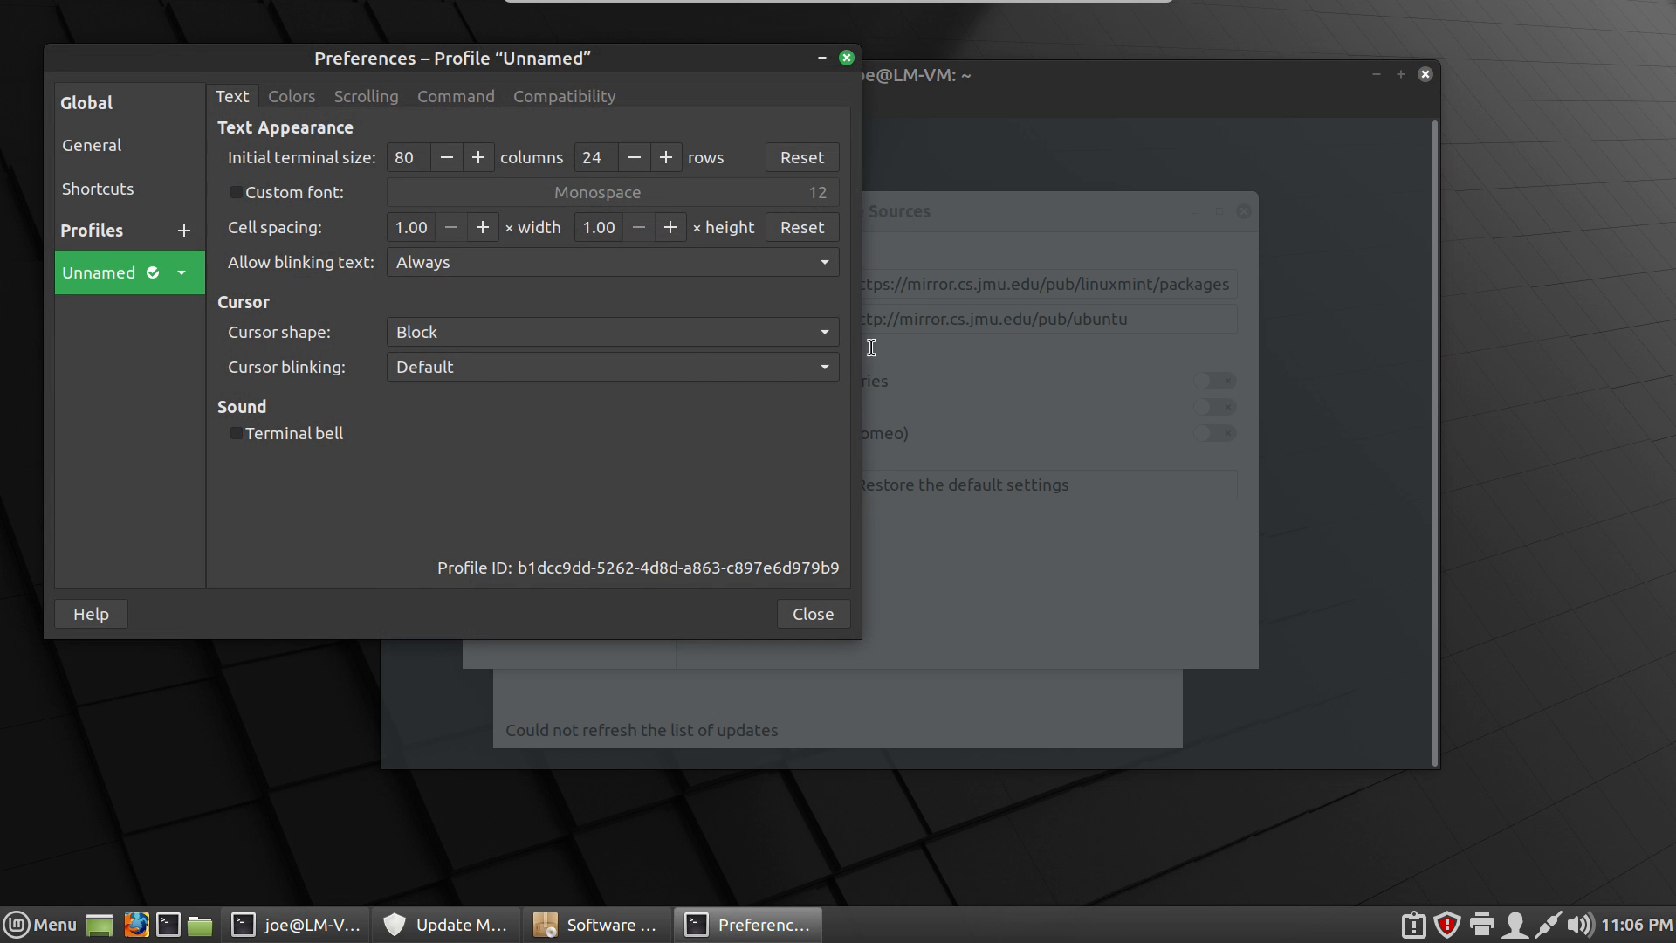
pyautogui.moveTo(697, 58); pyautogui.dragTo(1018, 57)
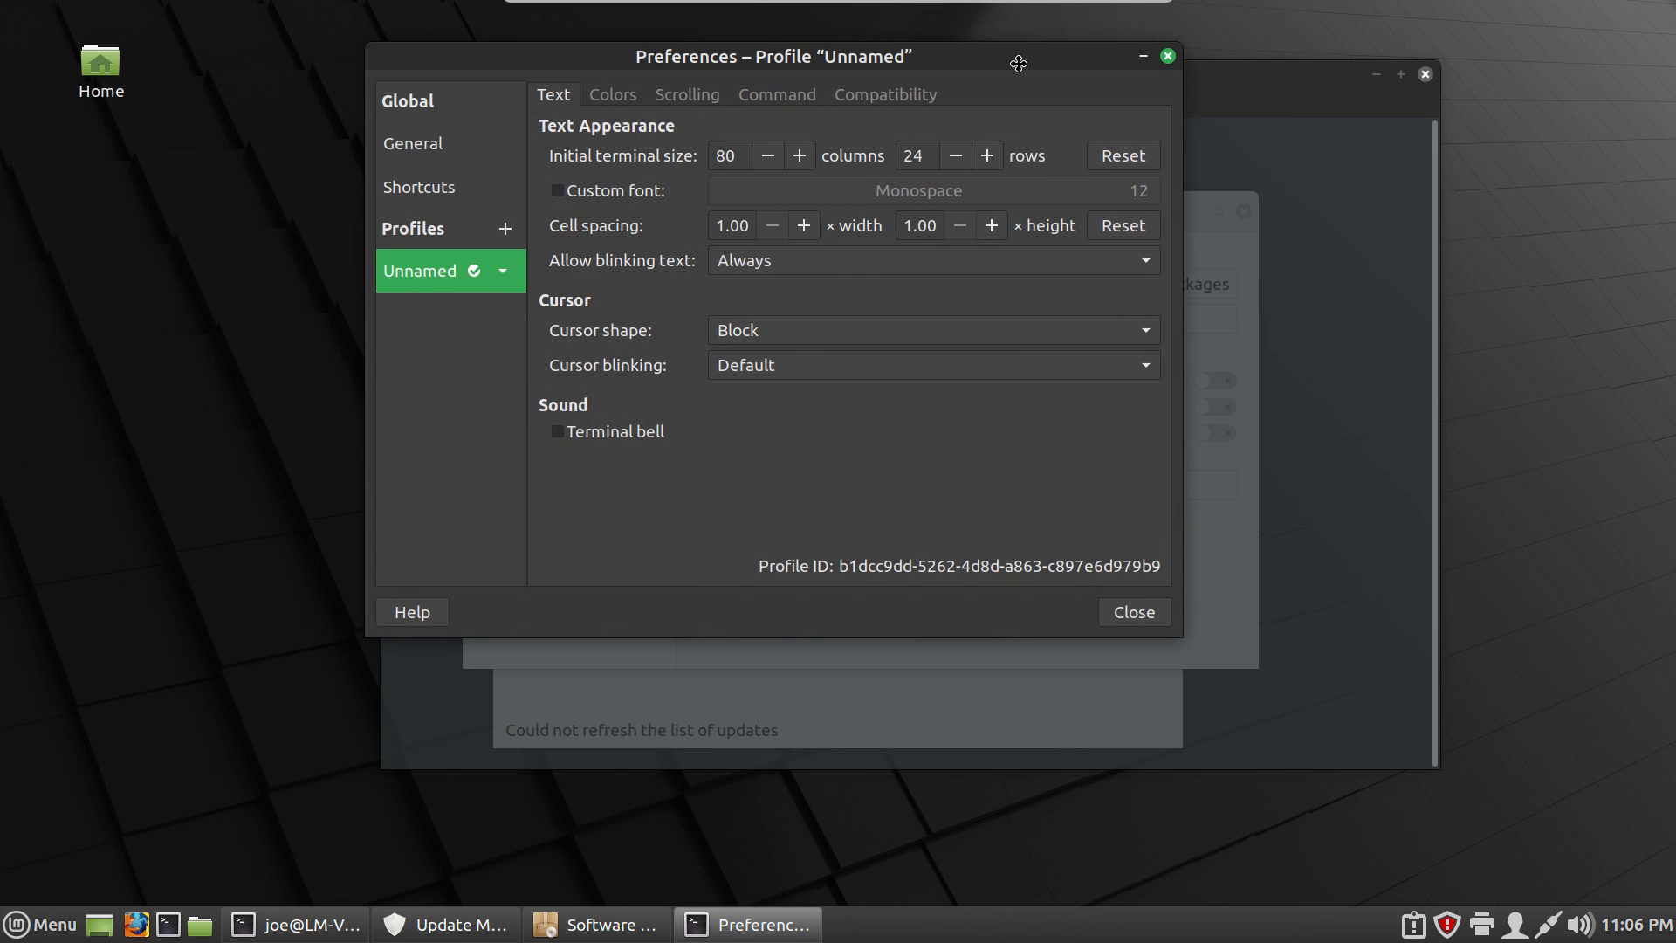
pyautogui.click(625, 98)
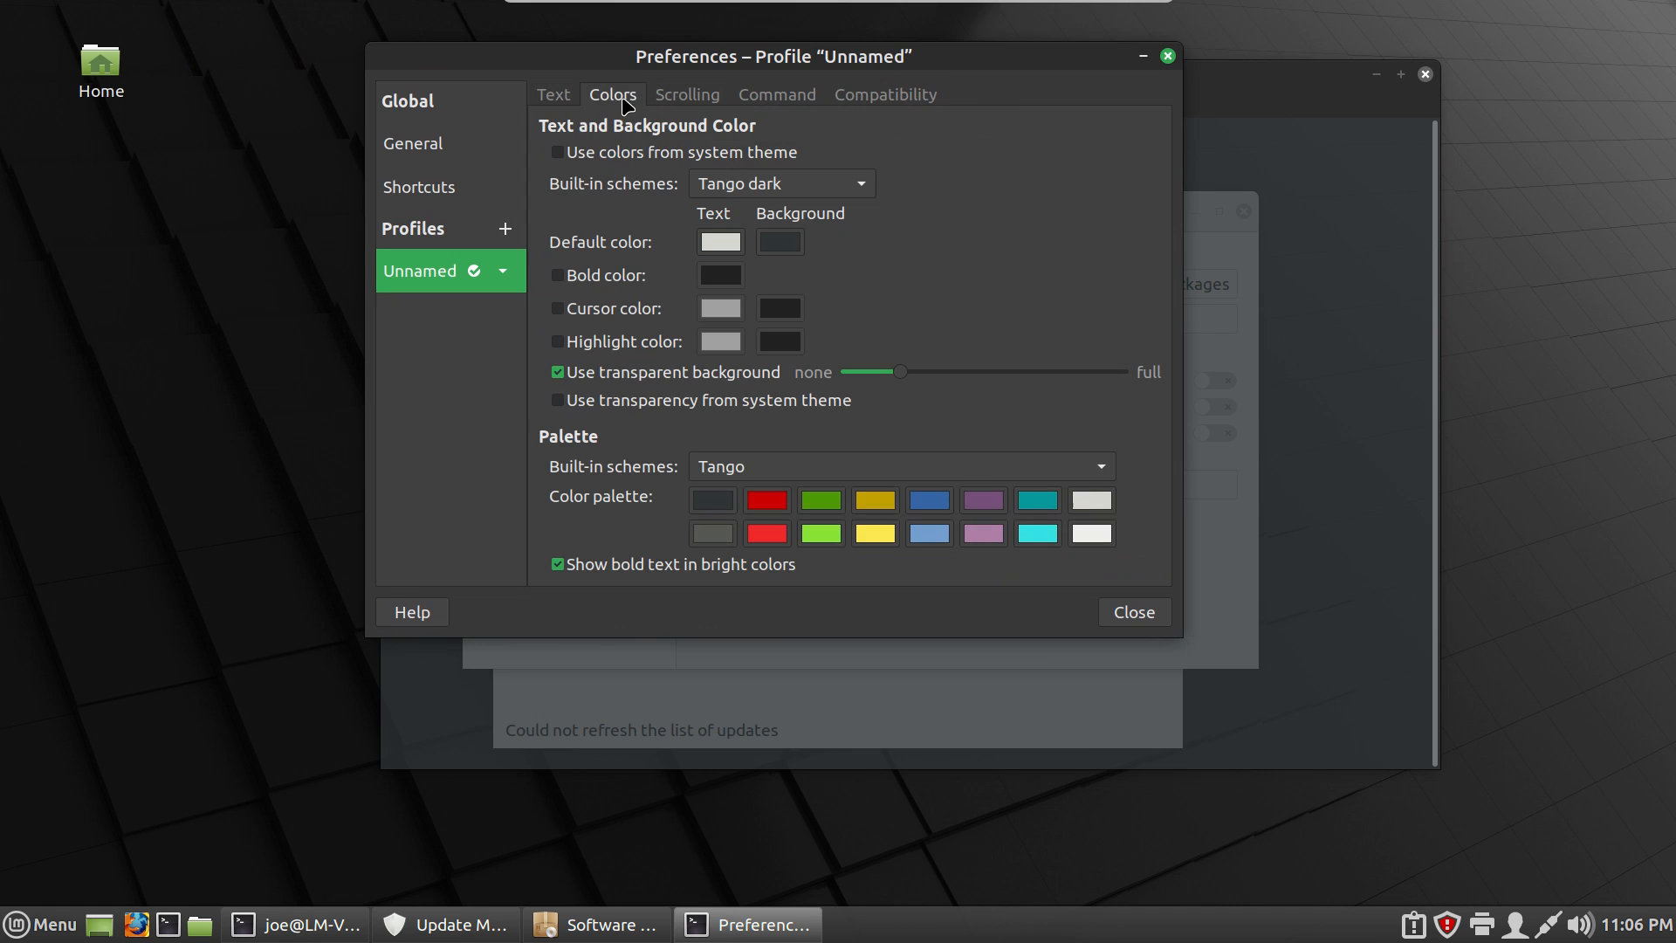
pyautogui.moveTo(902, 374); pyautogui.dragTo(878, 382)
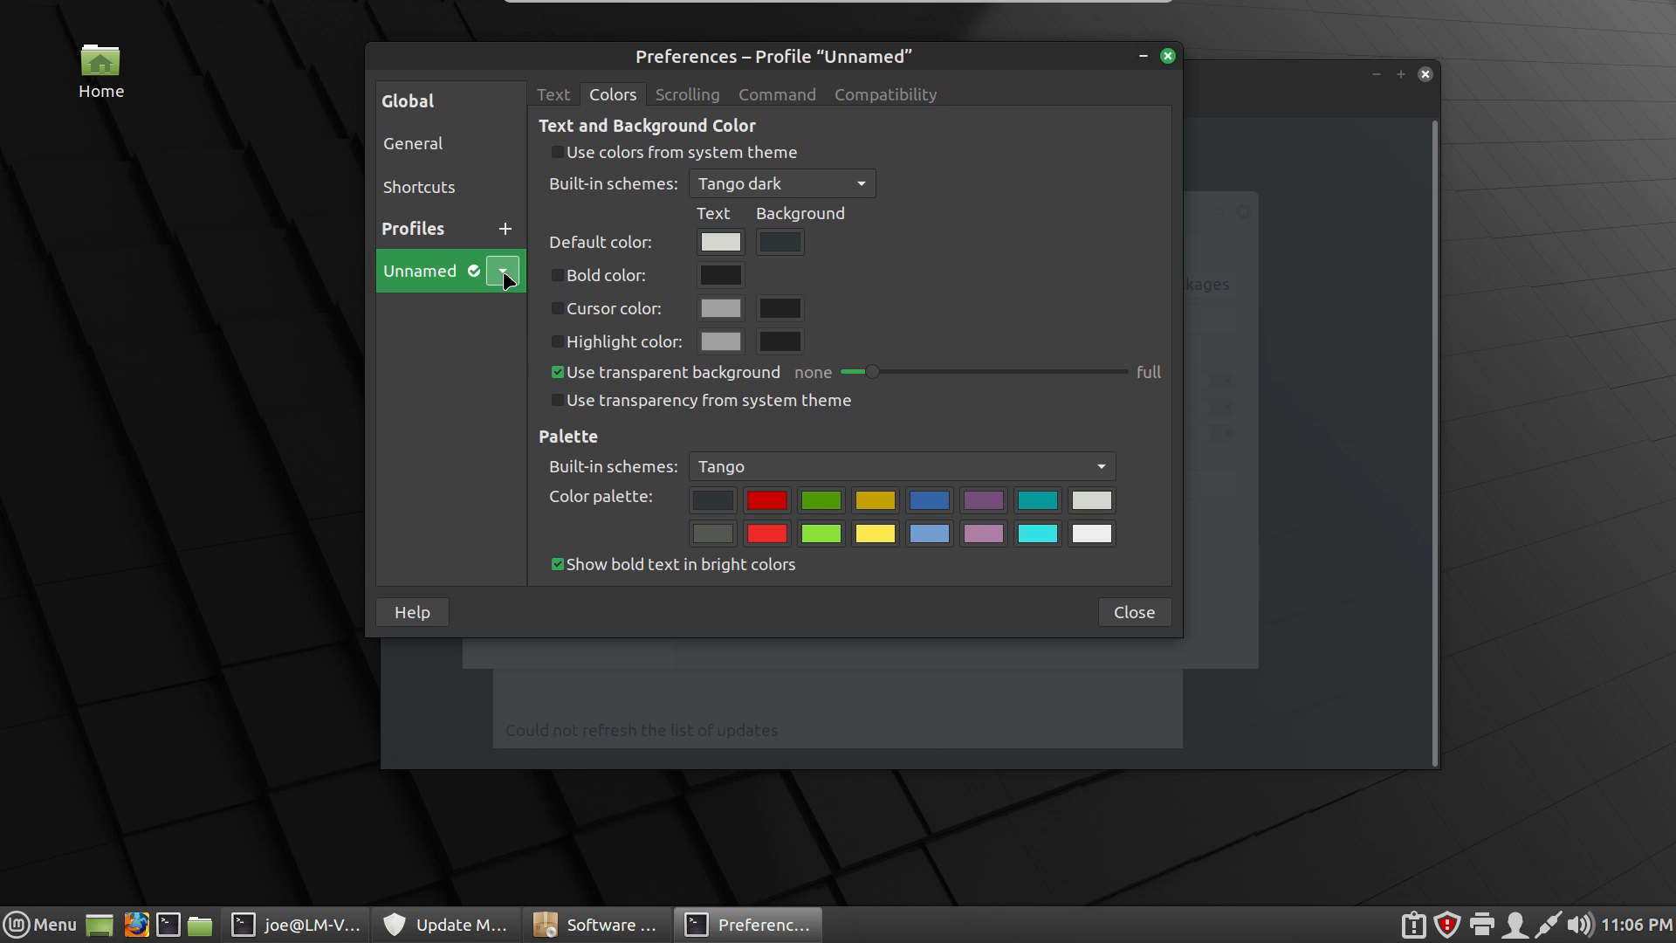
pyautogui.click(1168, 56)
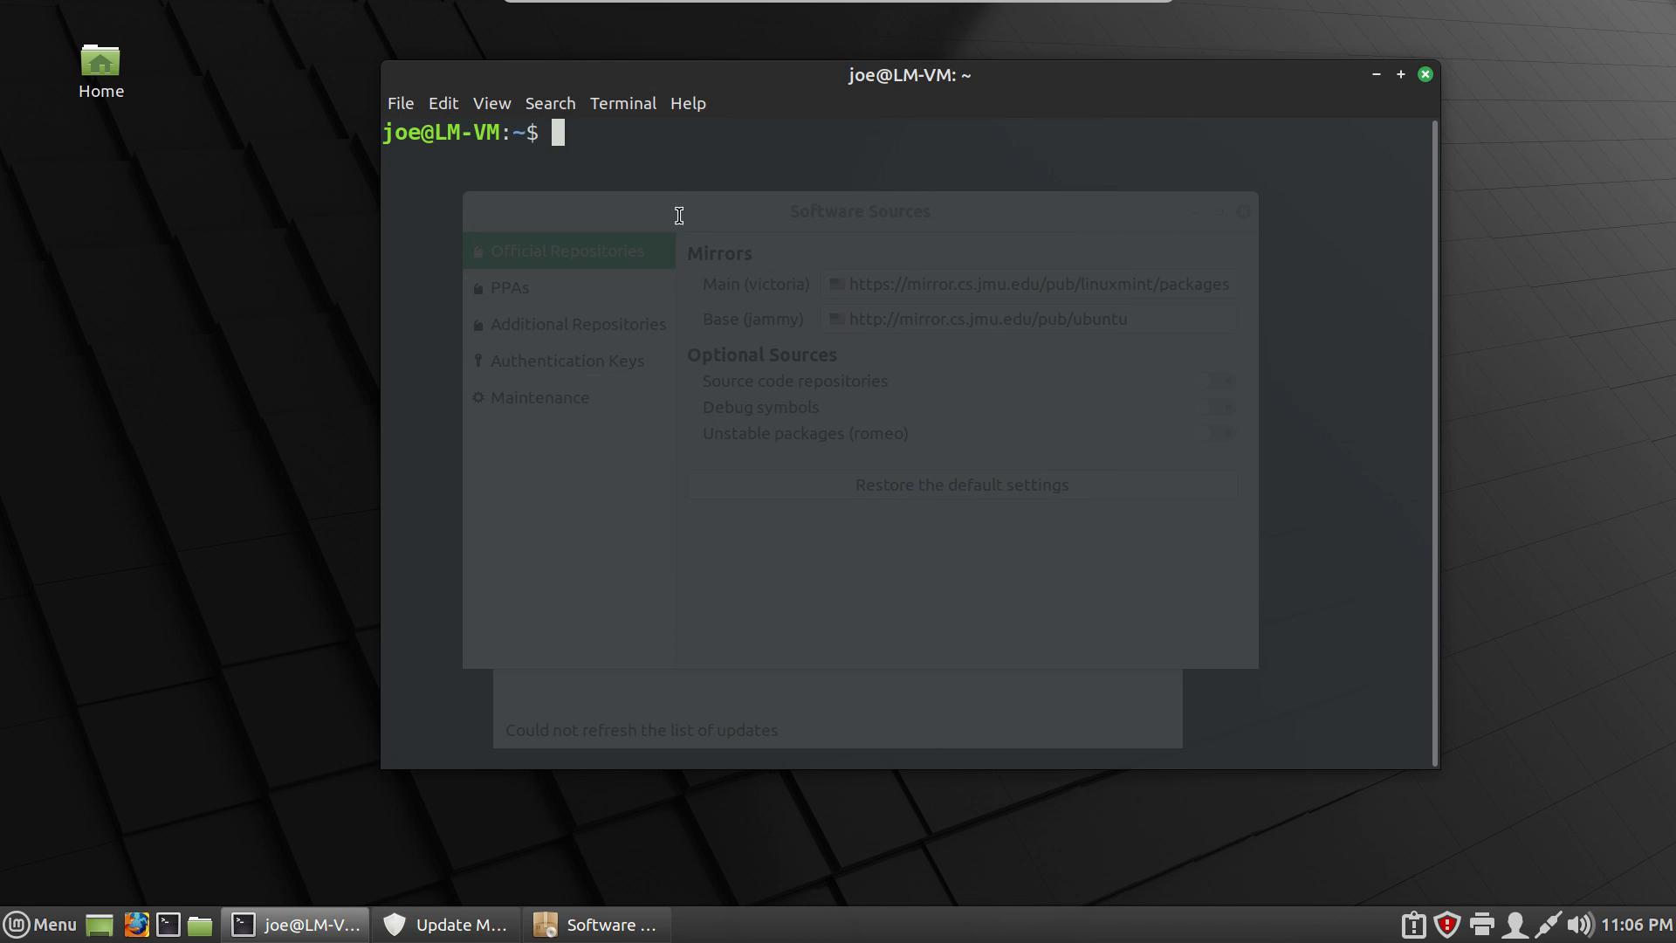
pyautogui.click(1424, 75)
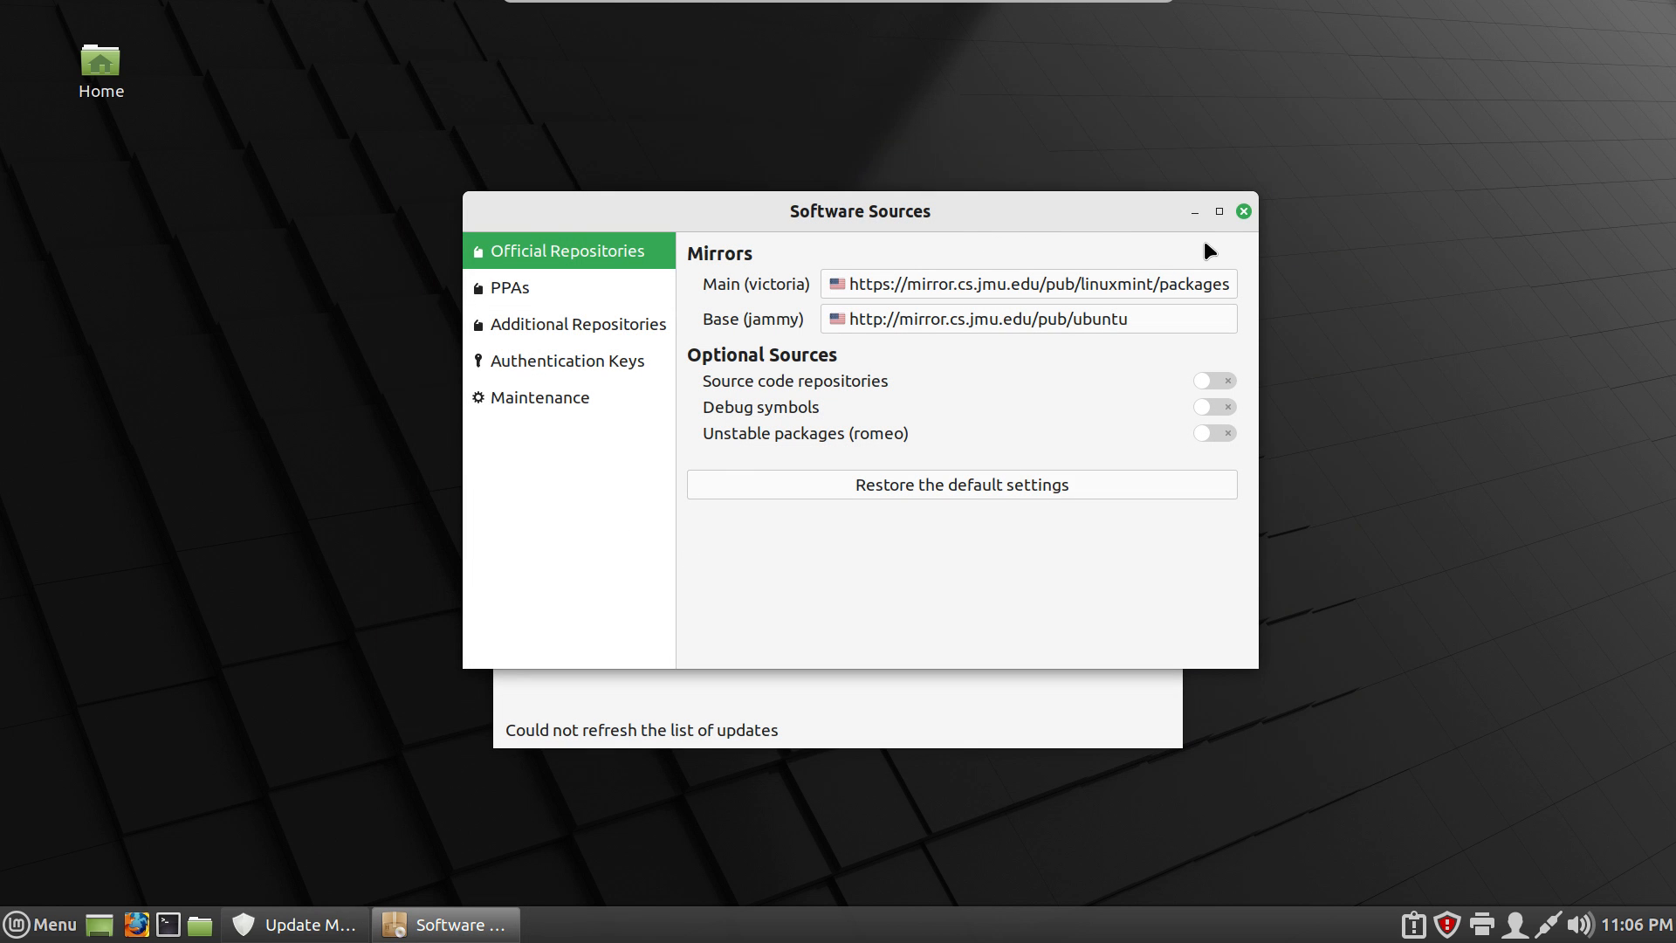
# Close Software Sources, accept Update Manager's request to switch mirrors, and close the reopened Software Sources without changing either mirror
pyautogui.click(1245, 214)
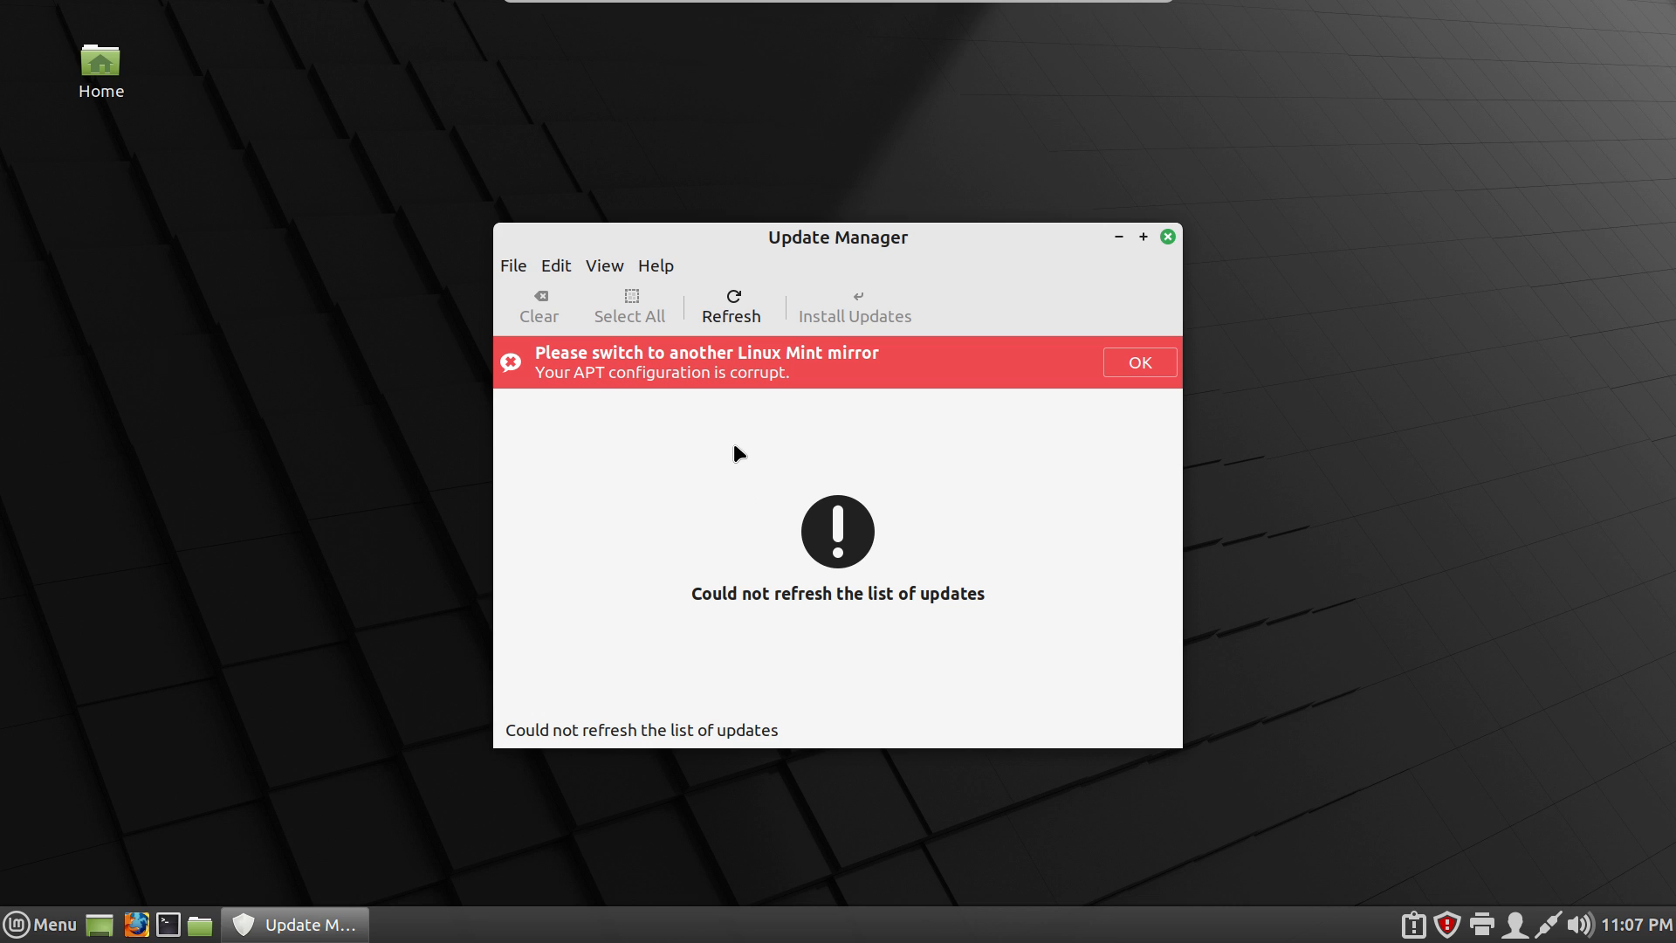
pyautogui.click(1142, 363)
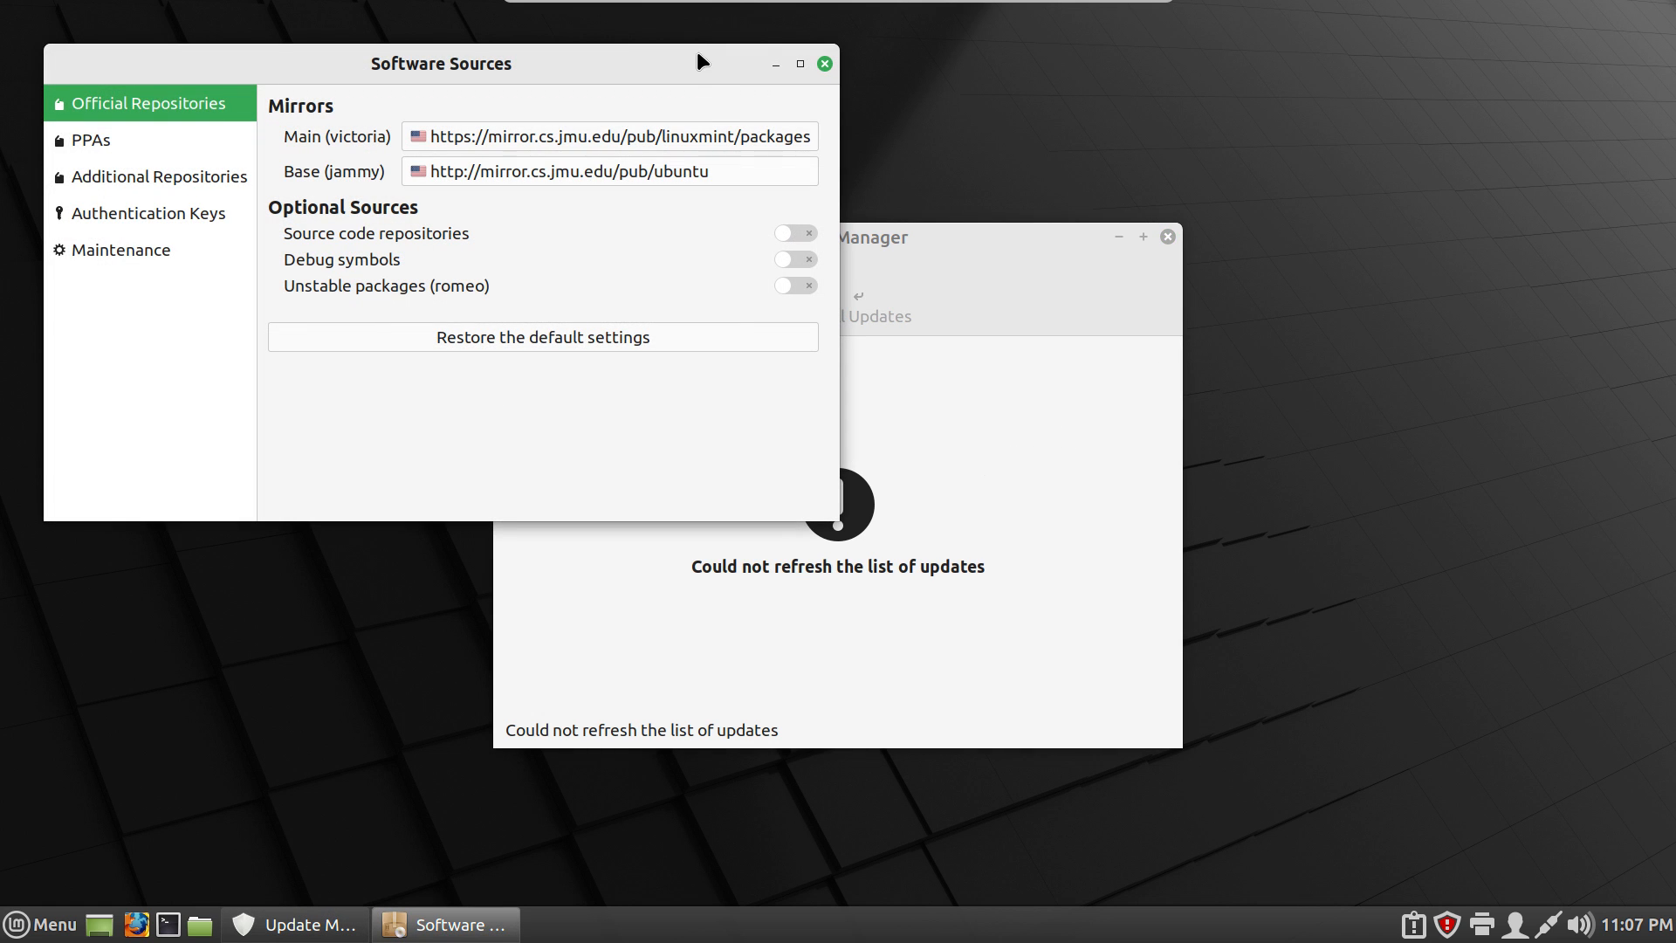
pyautogui.moveTo(691, 55); pyautogui.dragTo(1127, 147)
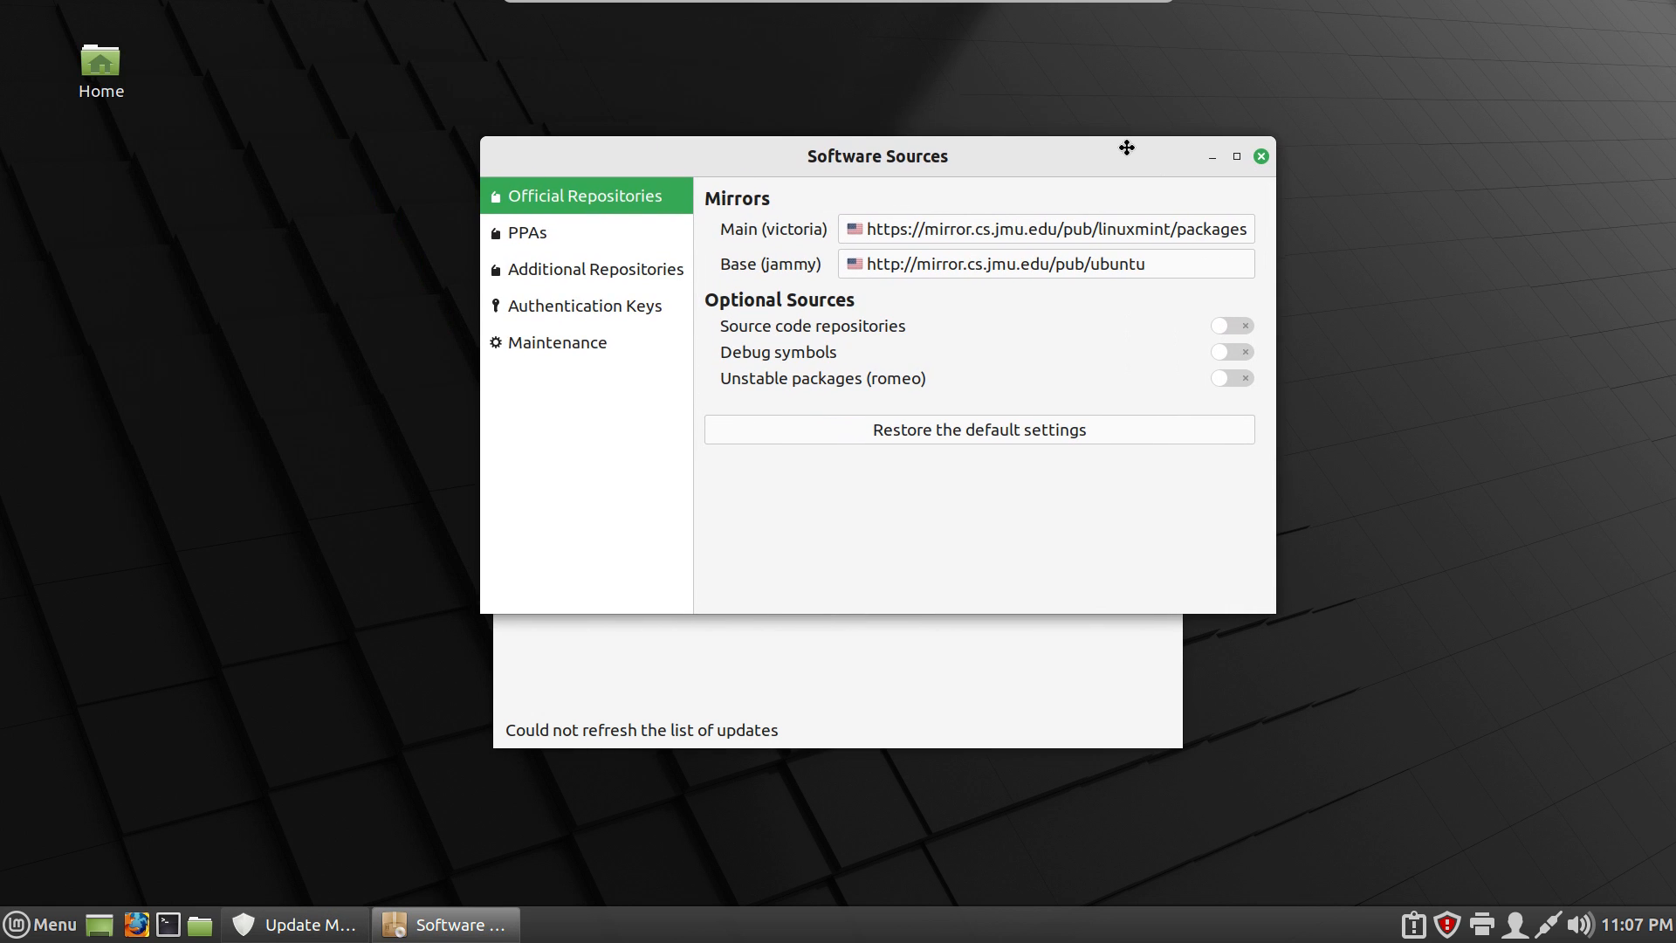
pyautogui.click(1261, 157)
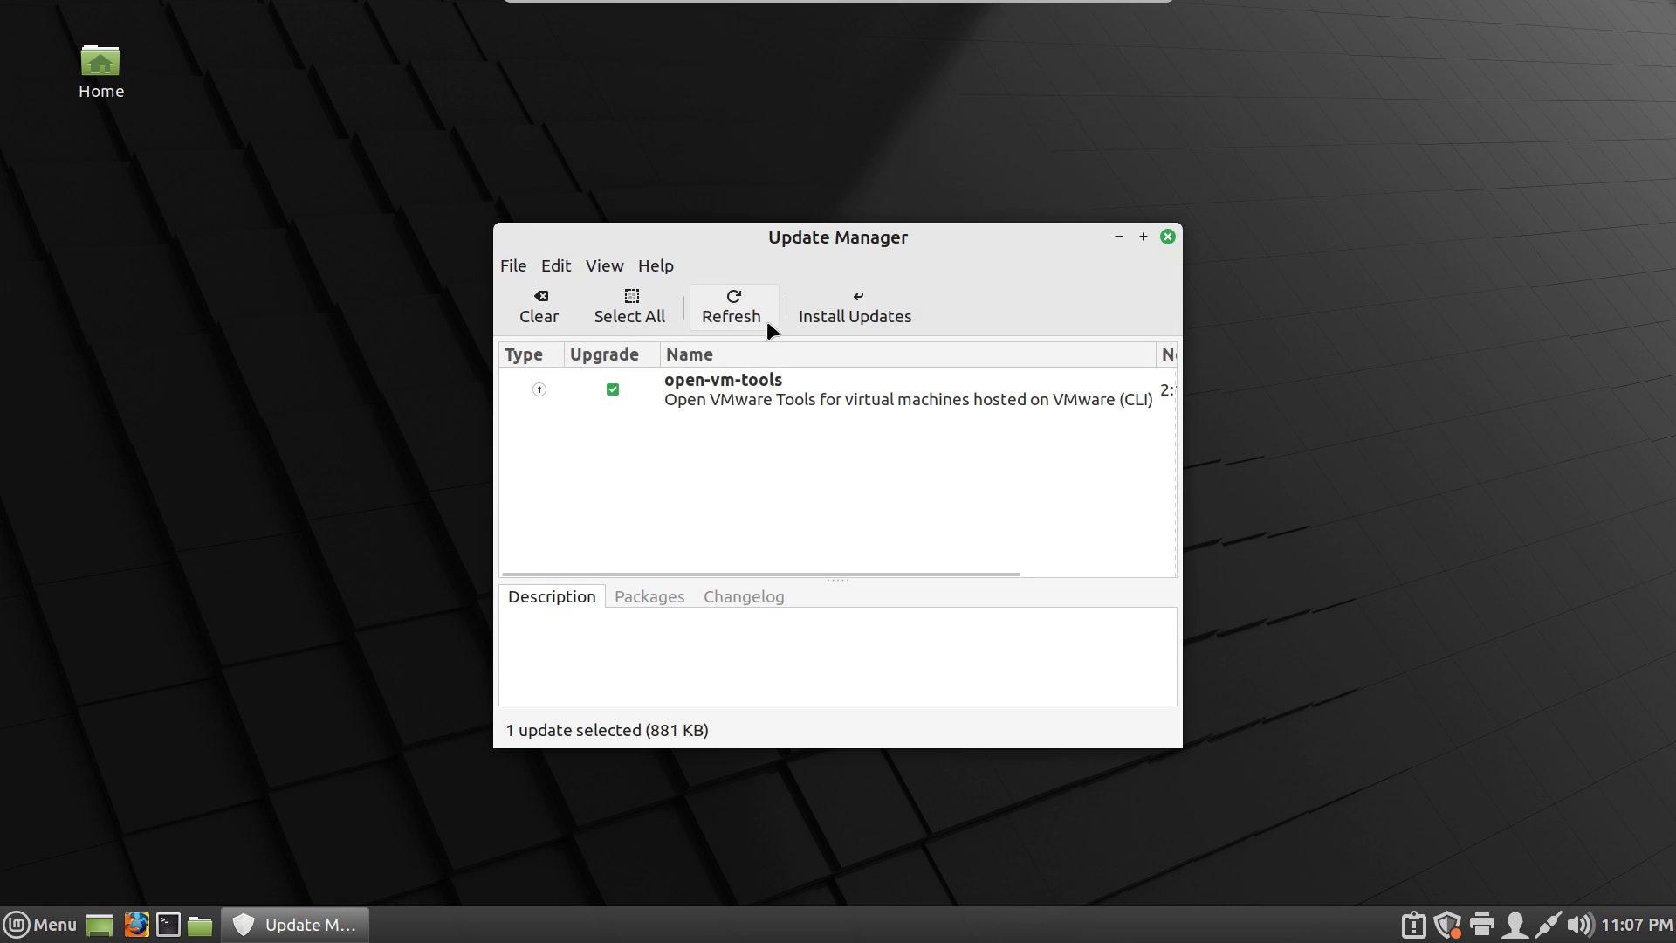
# Install the selected open-vm-tools update, authenticating with the account password
pyautogui.click(853, 297)
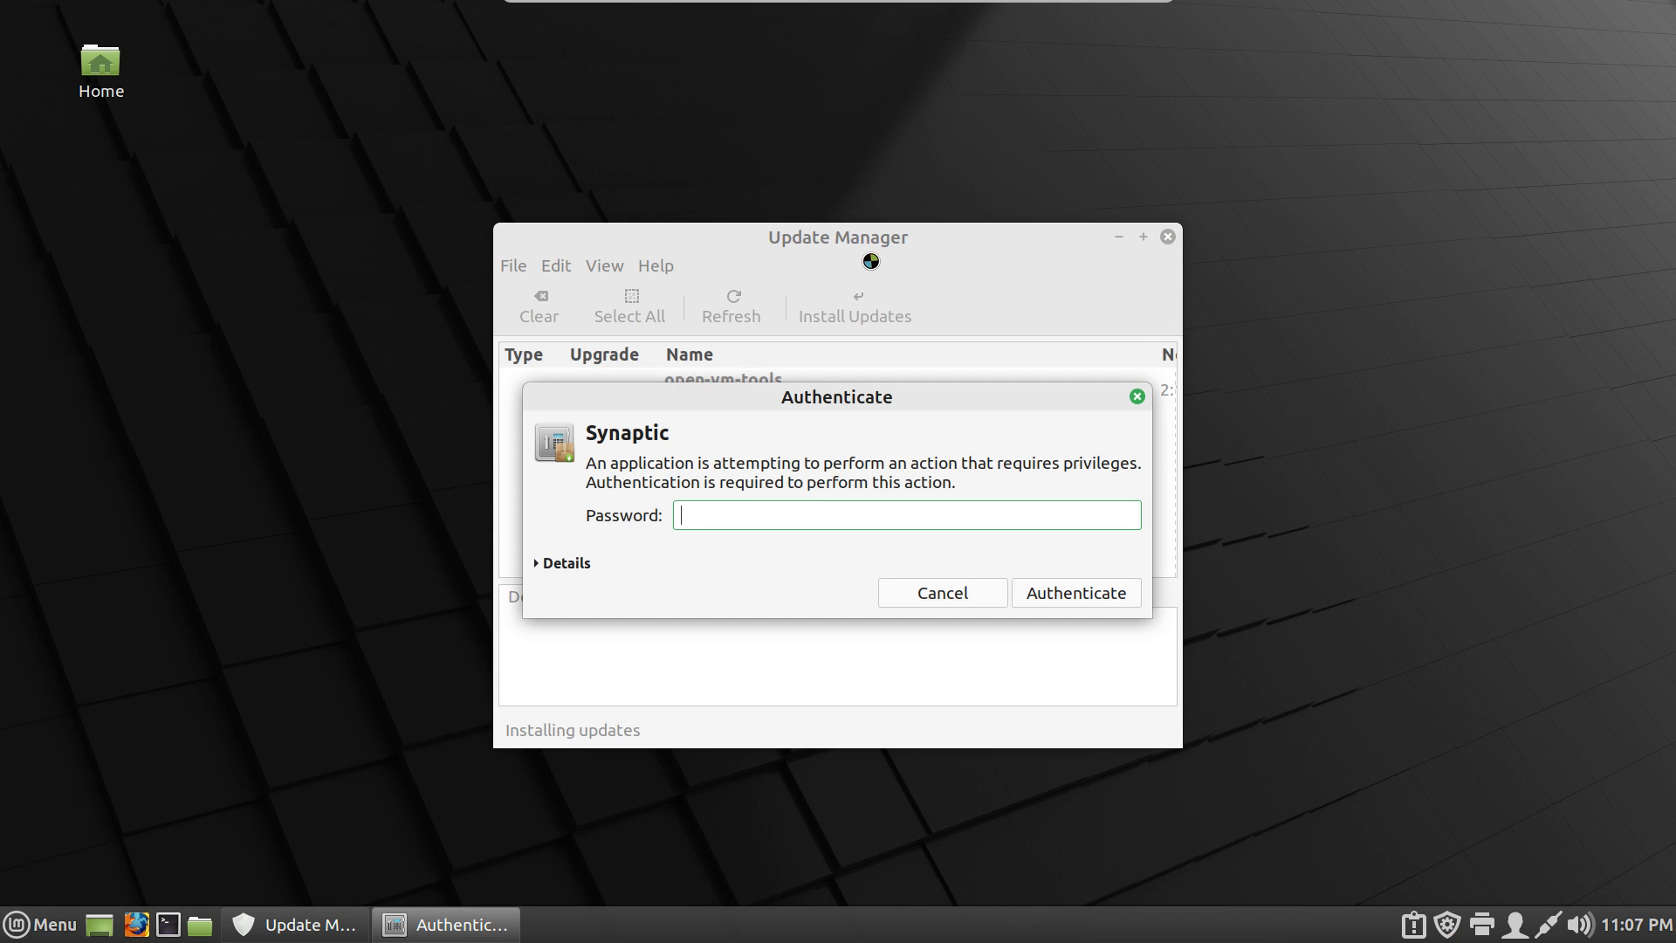
pyautogui.write('••••••••')
pyautogui.press('Return')
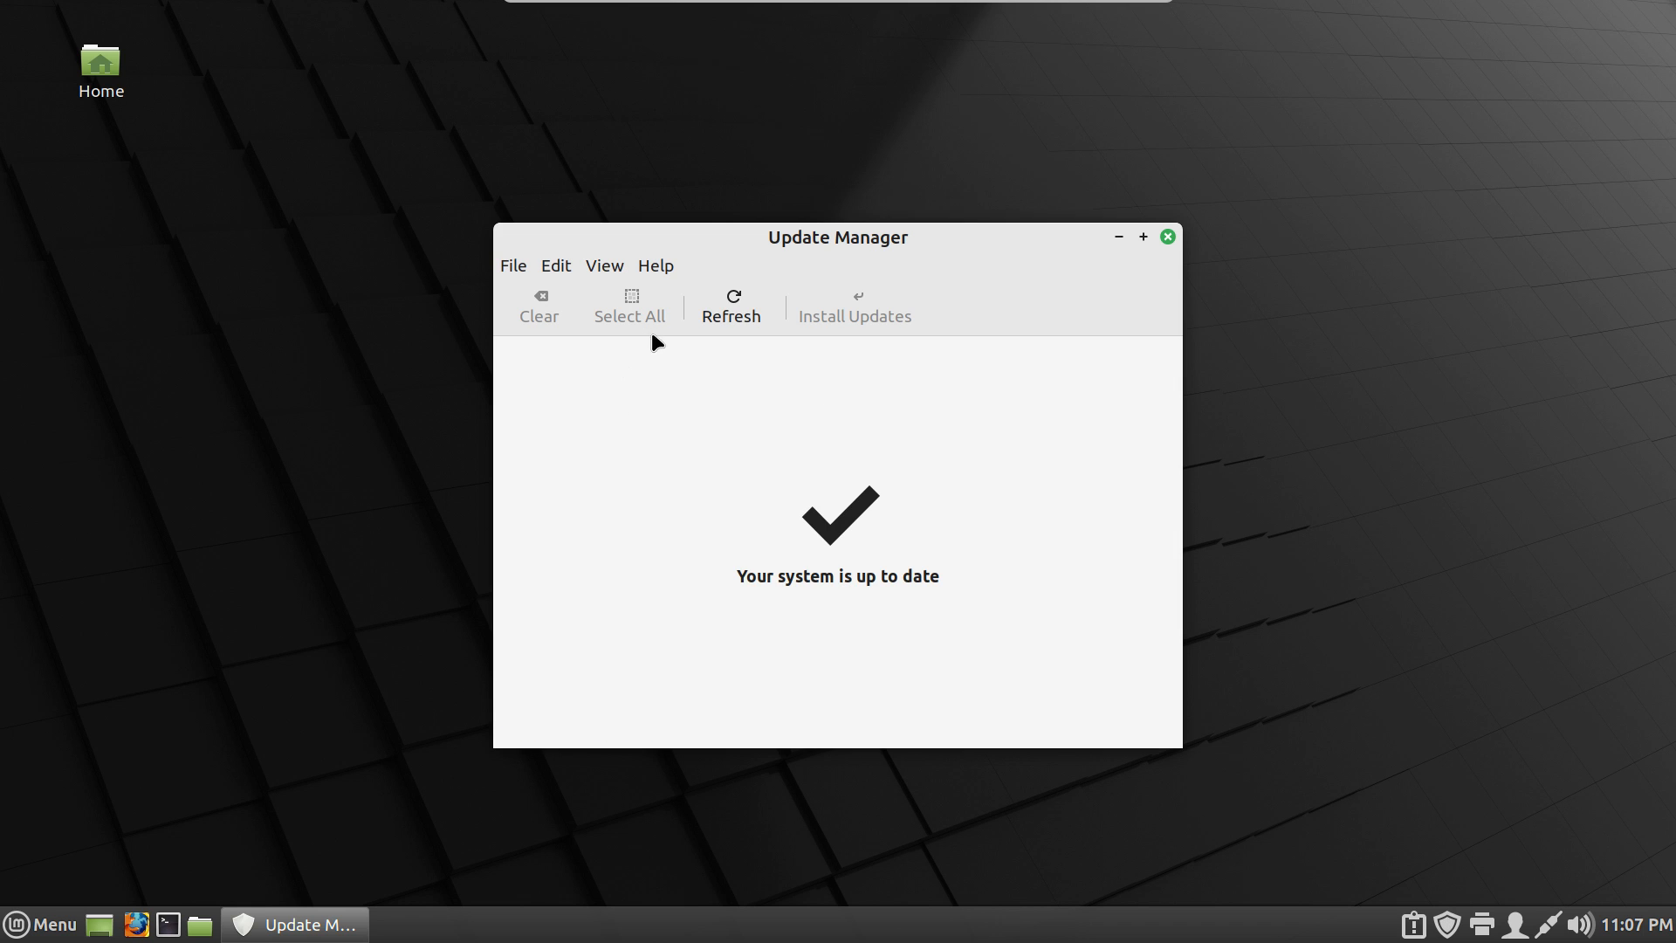
# Open the Linux Kernels overview past its caution page and view the 5.19 and 5.15 kernel lists
pyautogui.click(615, 255)
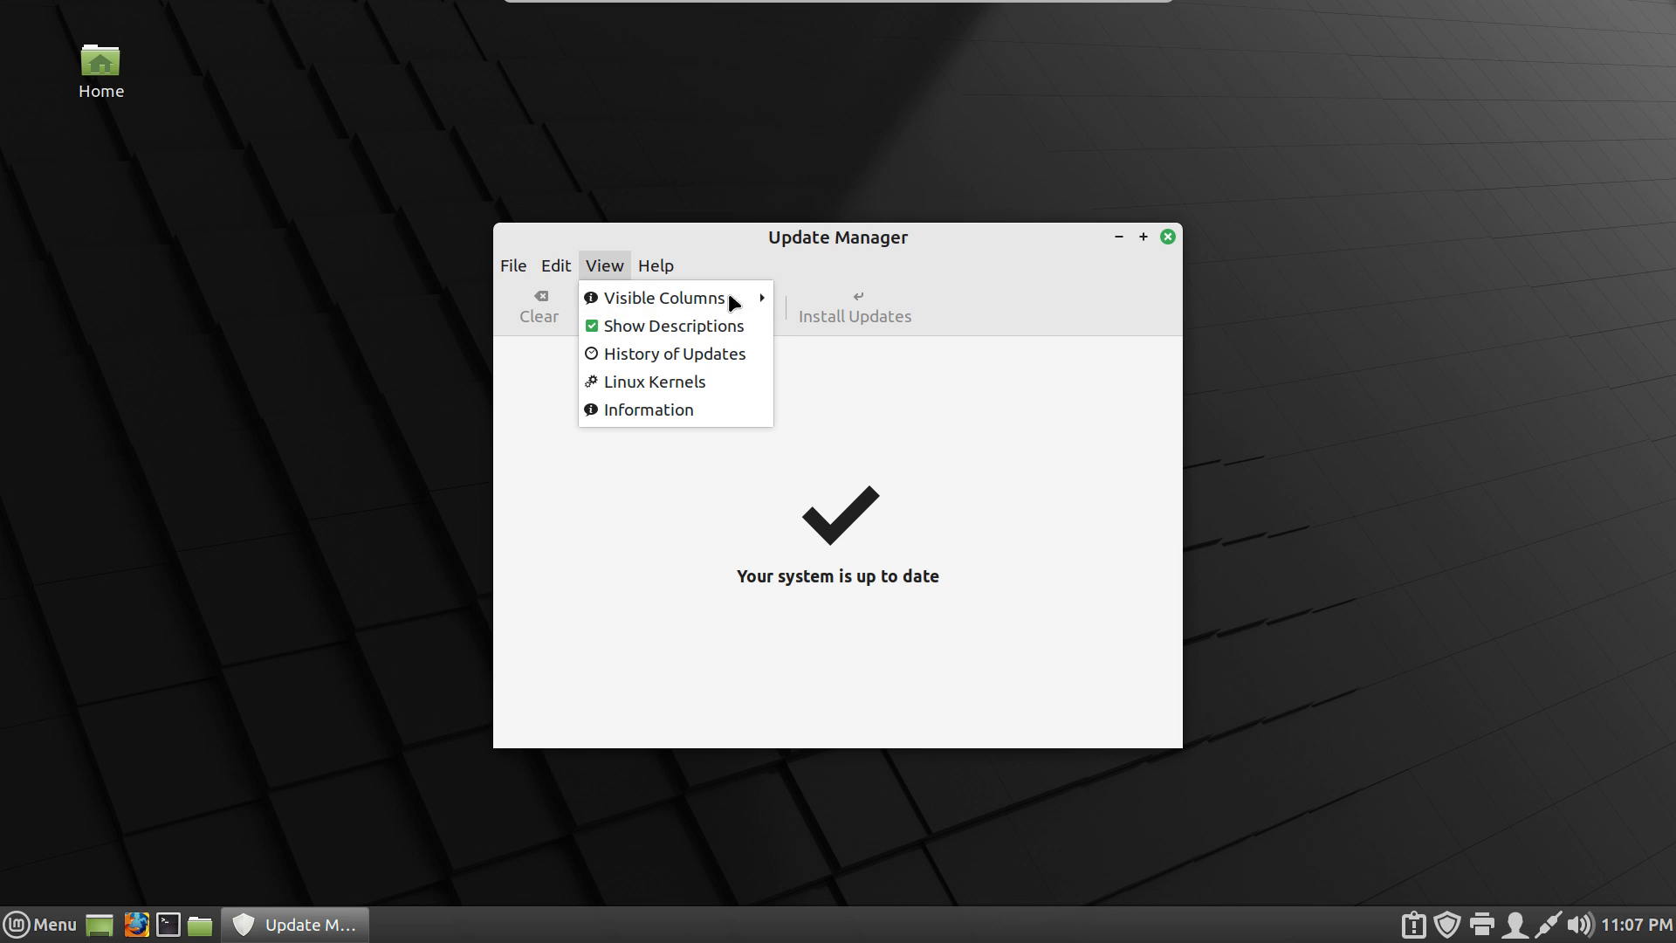
pyautogui.click(711, 384)
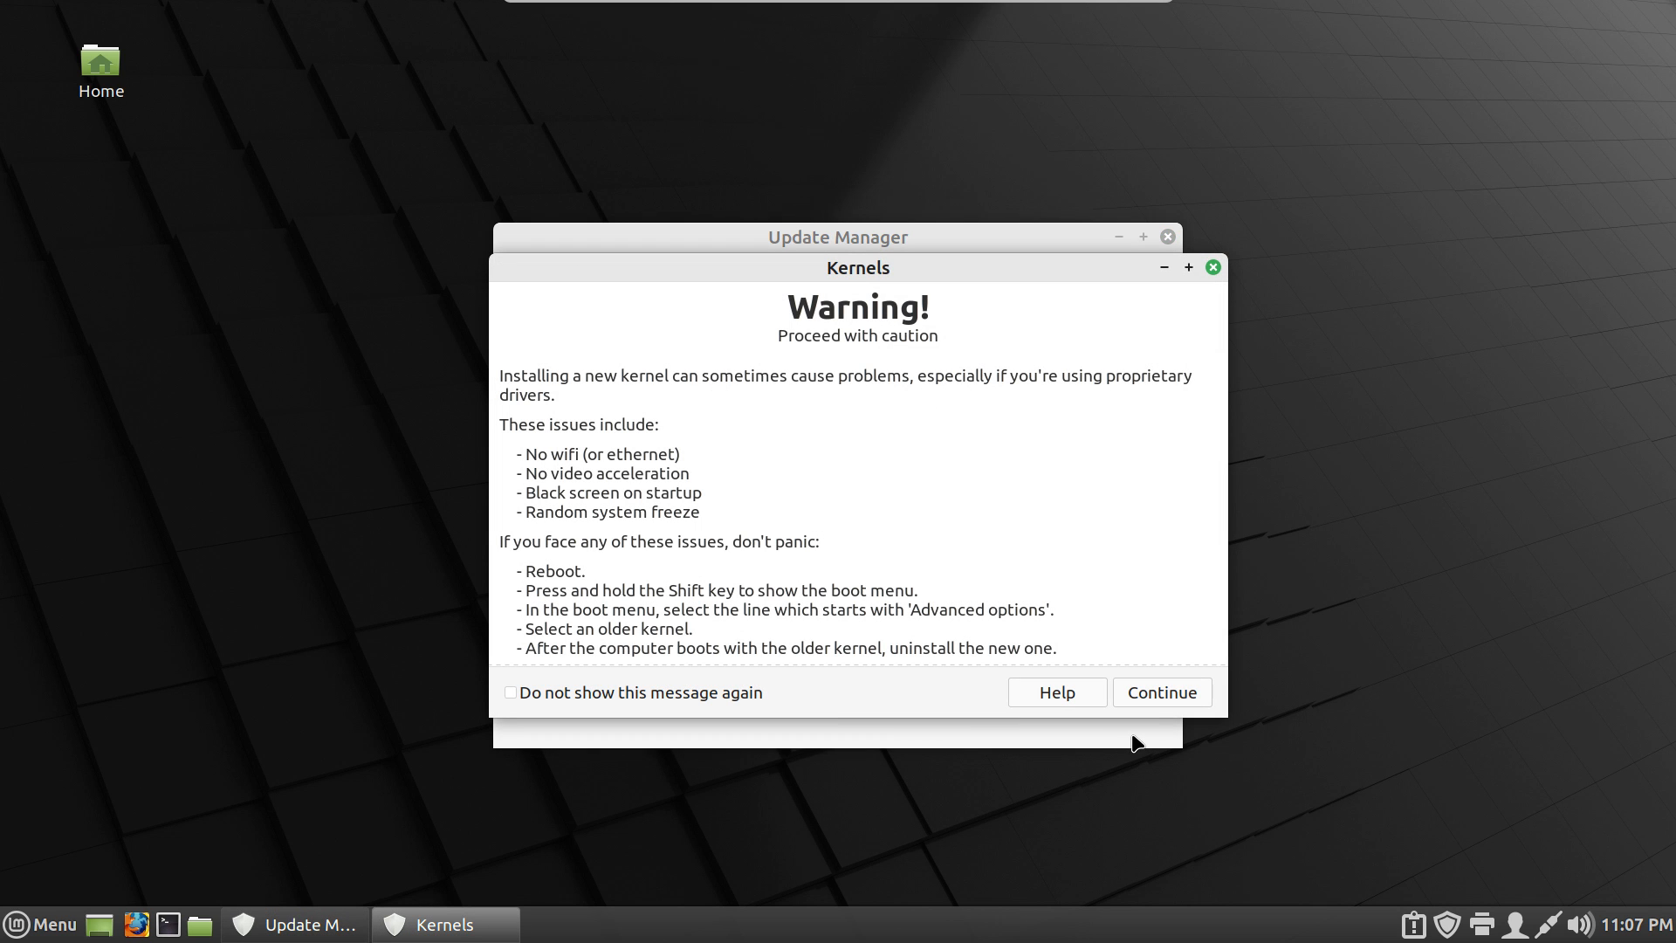
pyautogui.click(1138, 692)
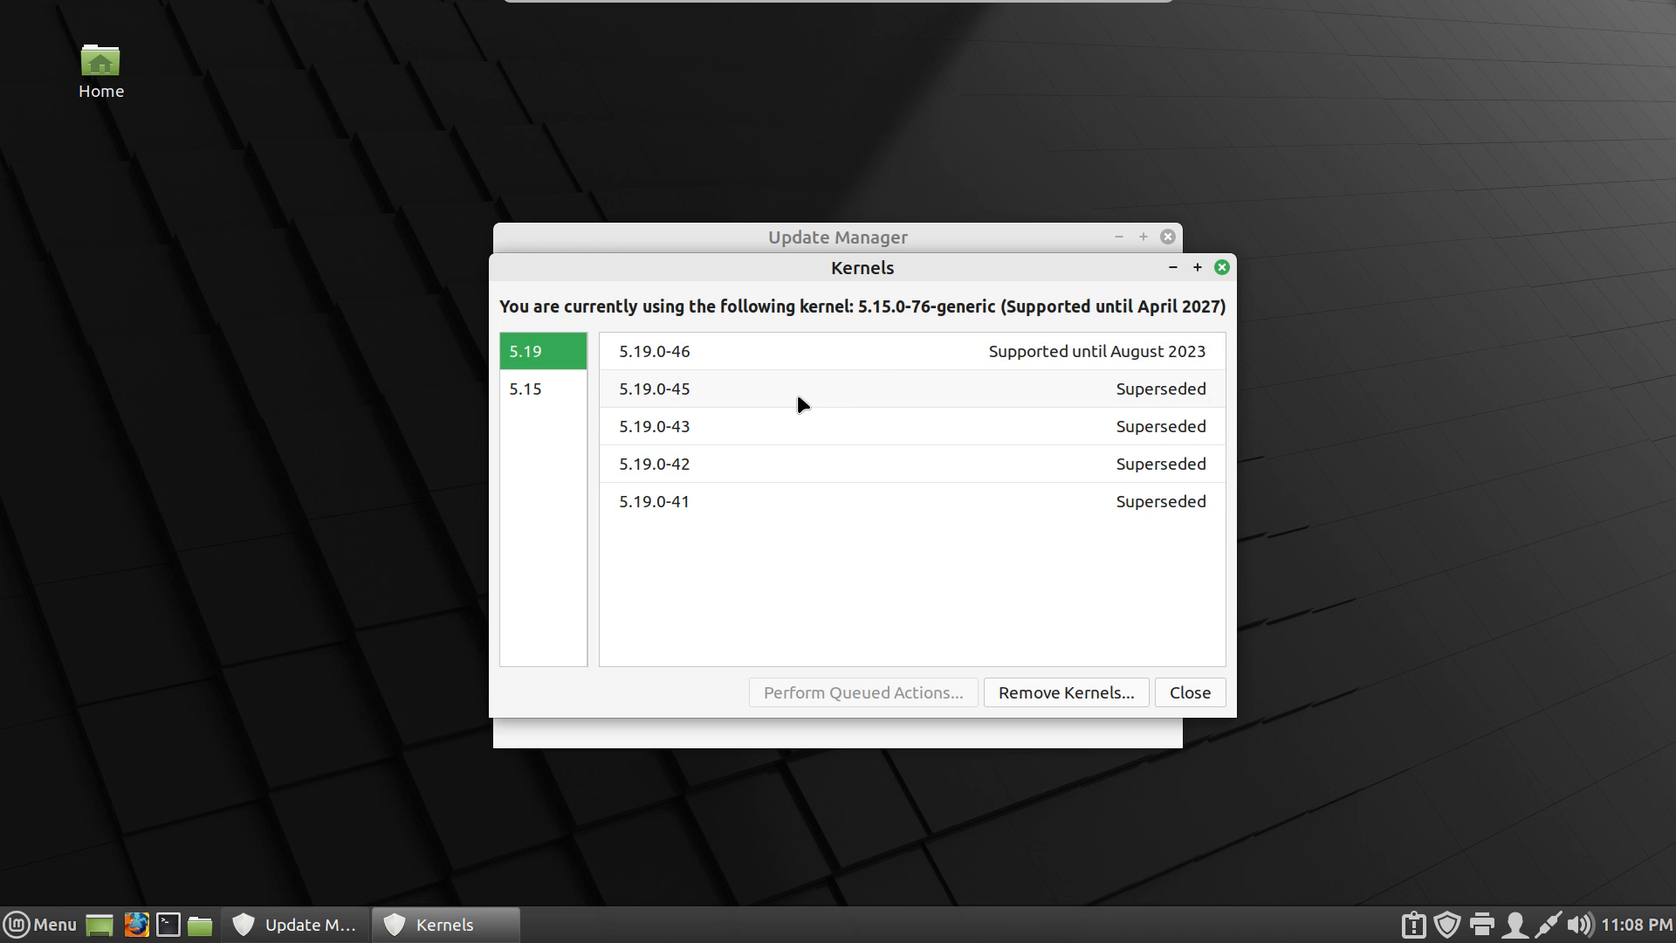
pyautogui.click(539, 391)
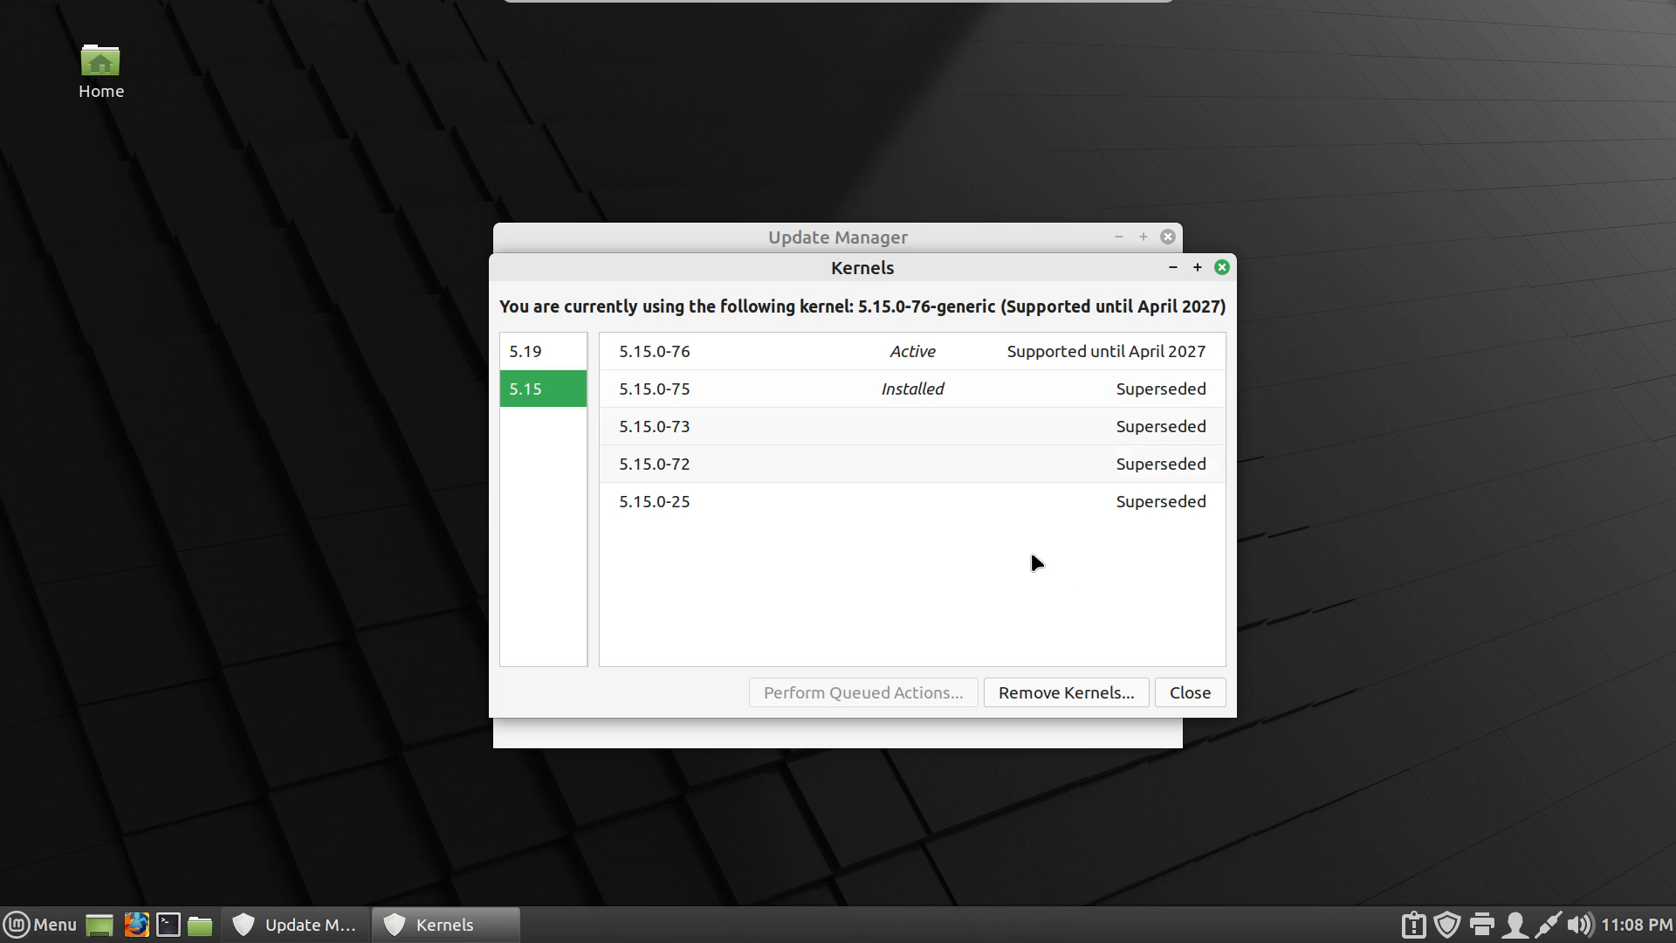
# Close the kernel overview and Update Manager, and open the Home folder with its window placed near the middle of the desktop
pyautogui.click(1188, 694)
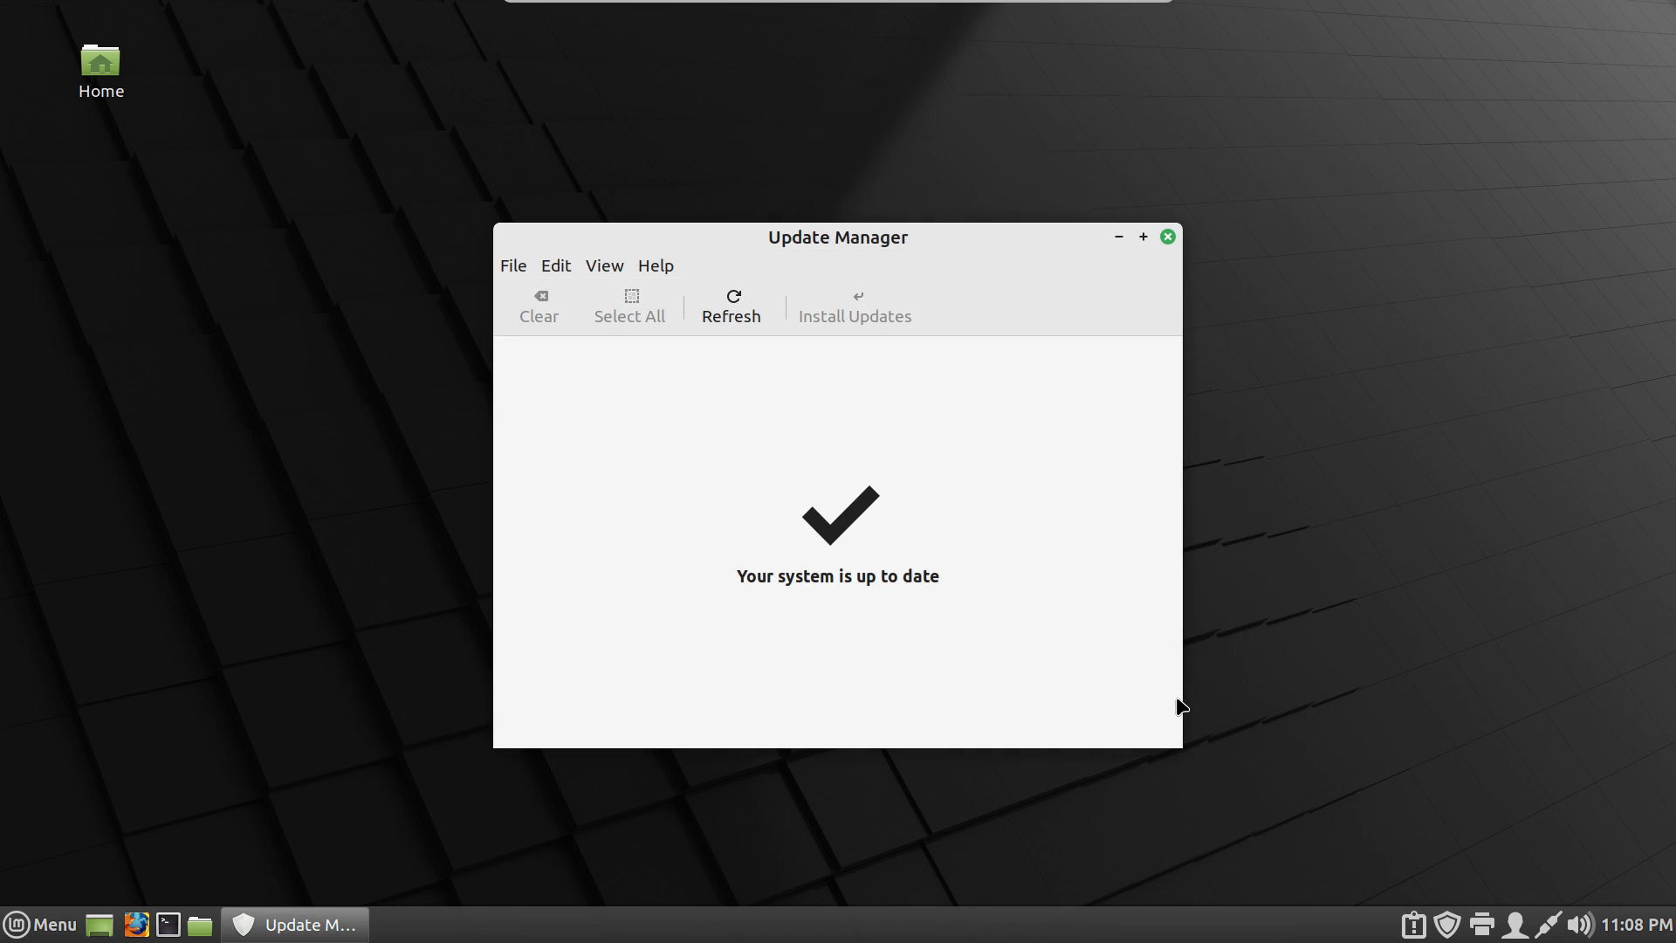
pyautogui.click(1164, 243)
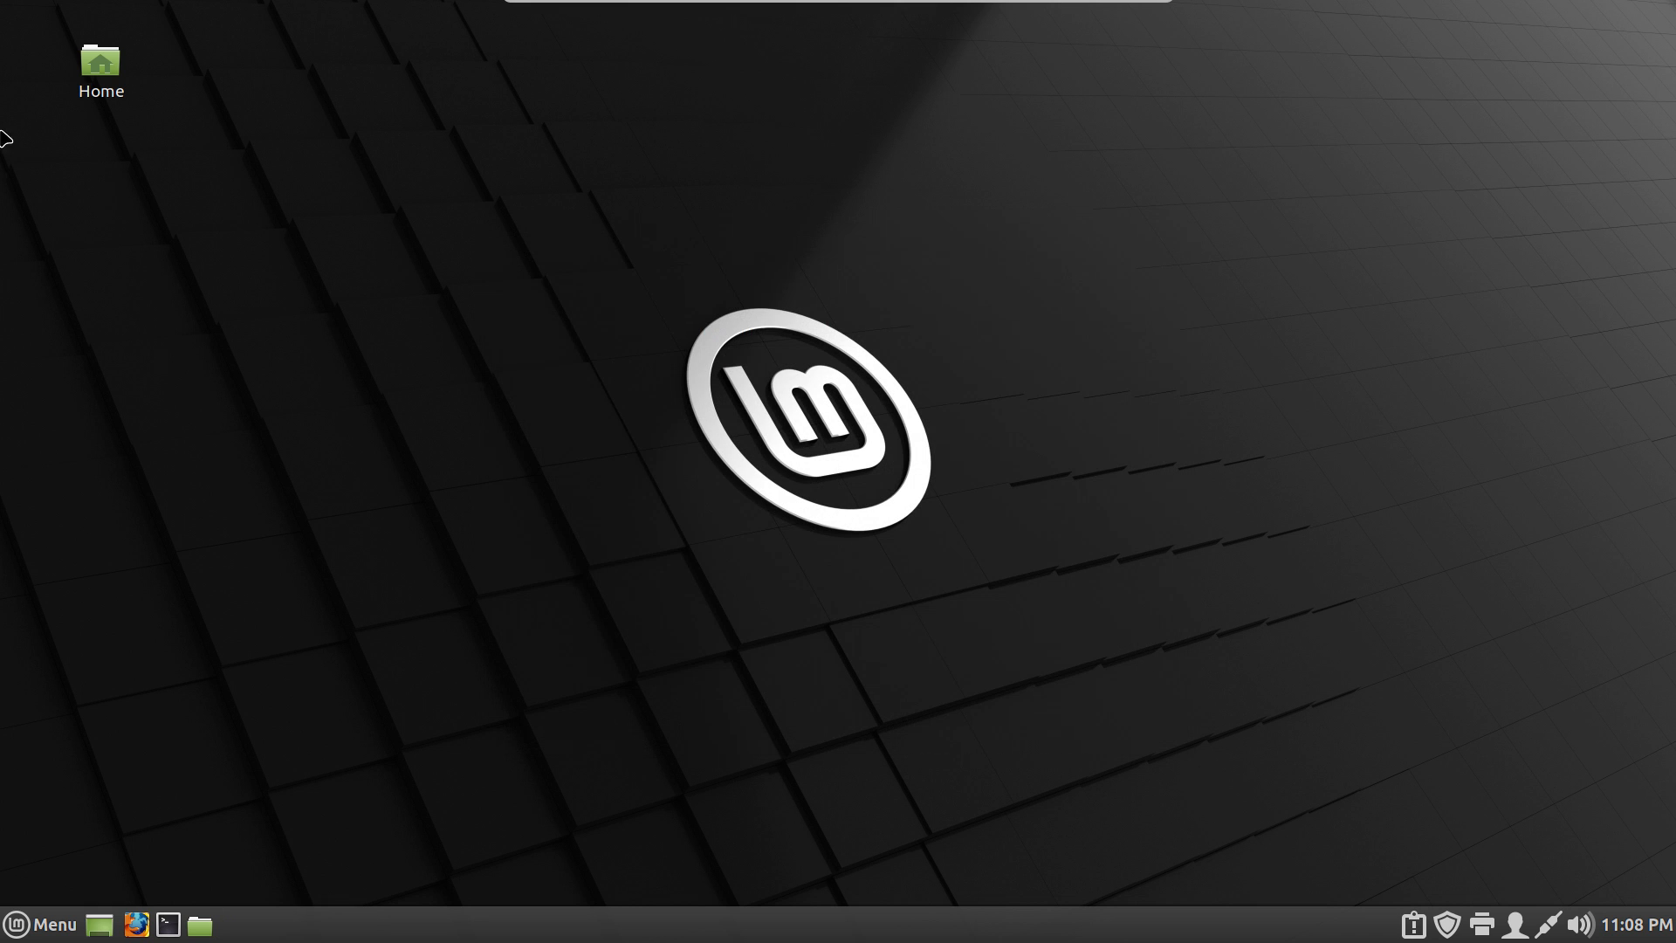
pyautogui.doubleClick(94, 86)
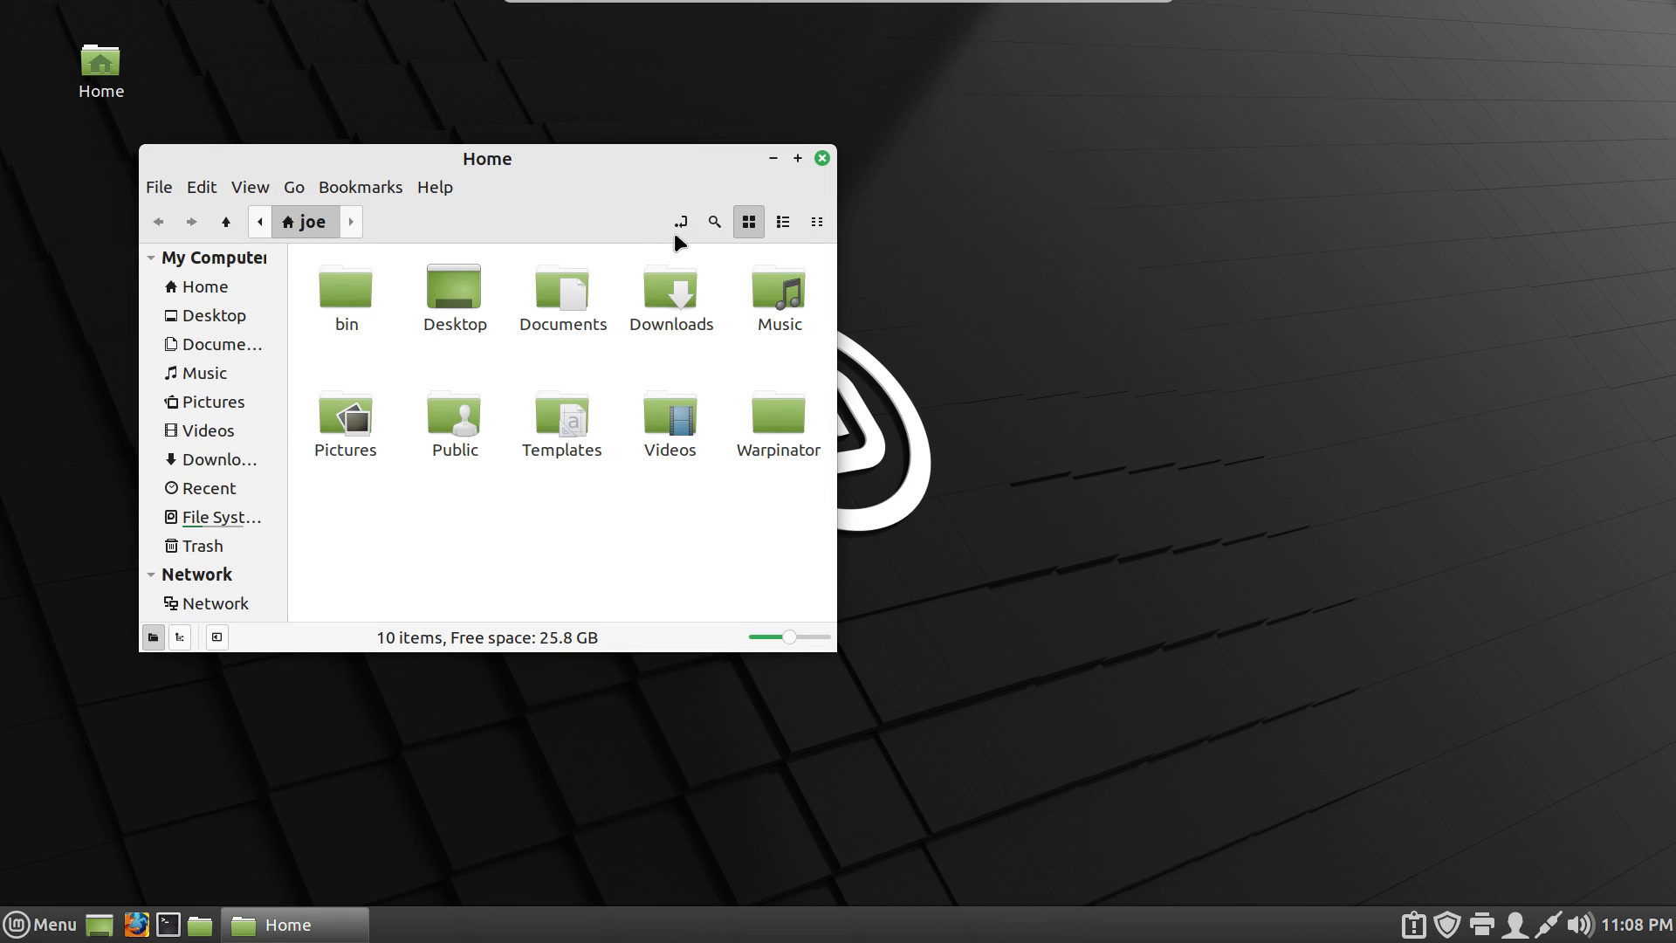
pyautogui.moveTo(653, 164); pyautogui.dragTo(1082, 117)
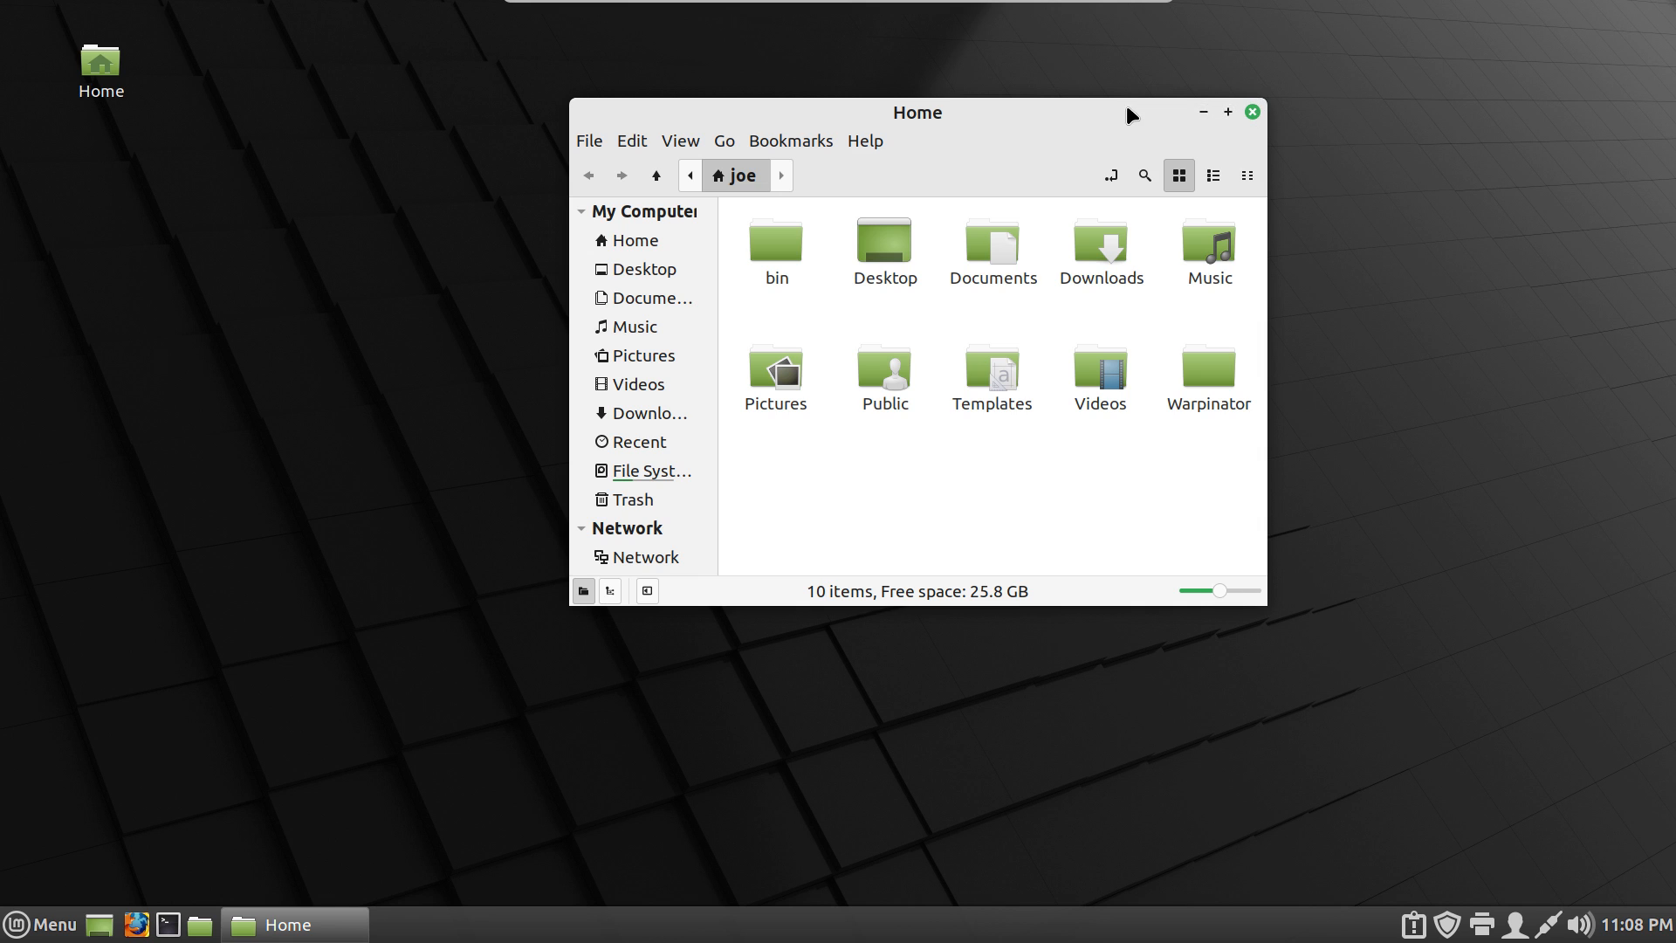
pyautogui.moveTo(1106, 112); pyautogui.dragTo(988, 184)
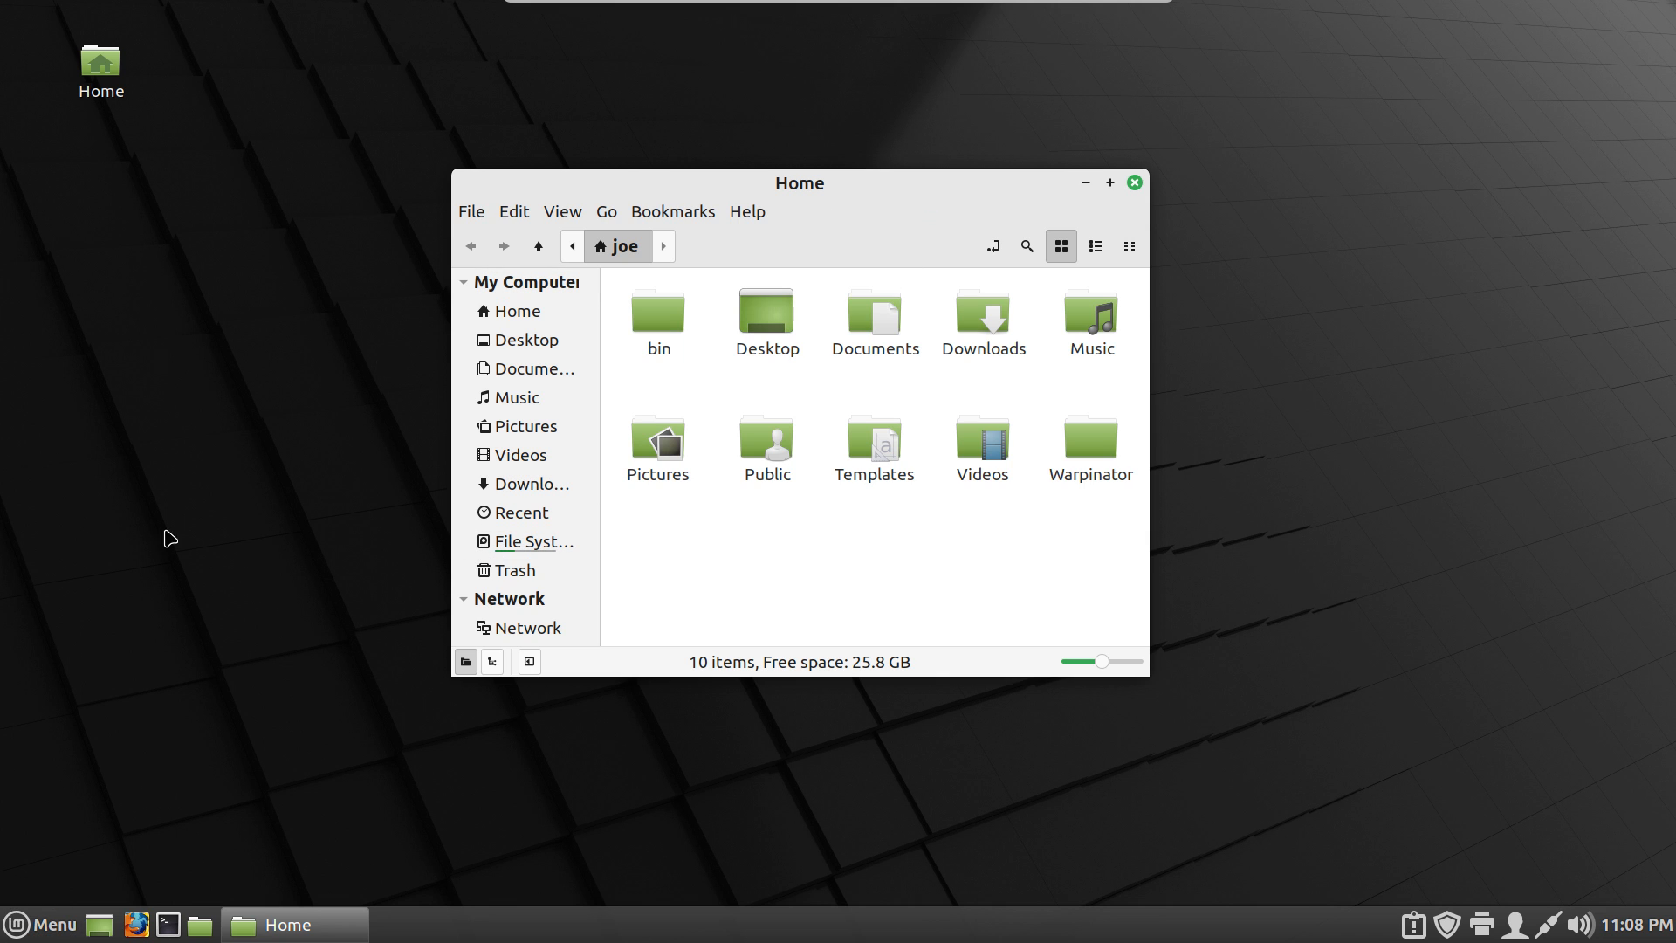
# Change the Applications theme to Mint-X in the Themes settings and close System Settings
pyautogui.click(39, 924)
pyautogui.moveTo(214, 491)
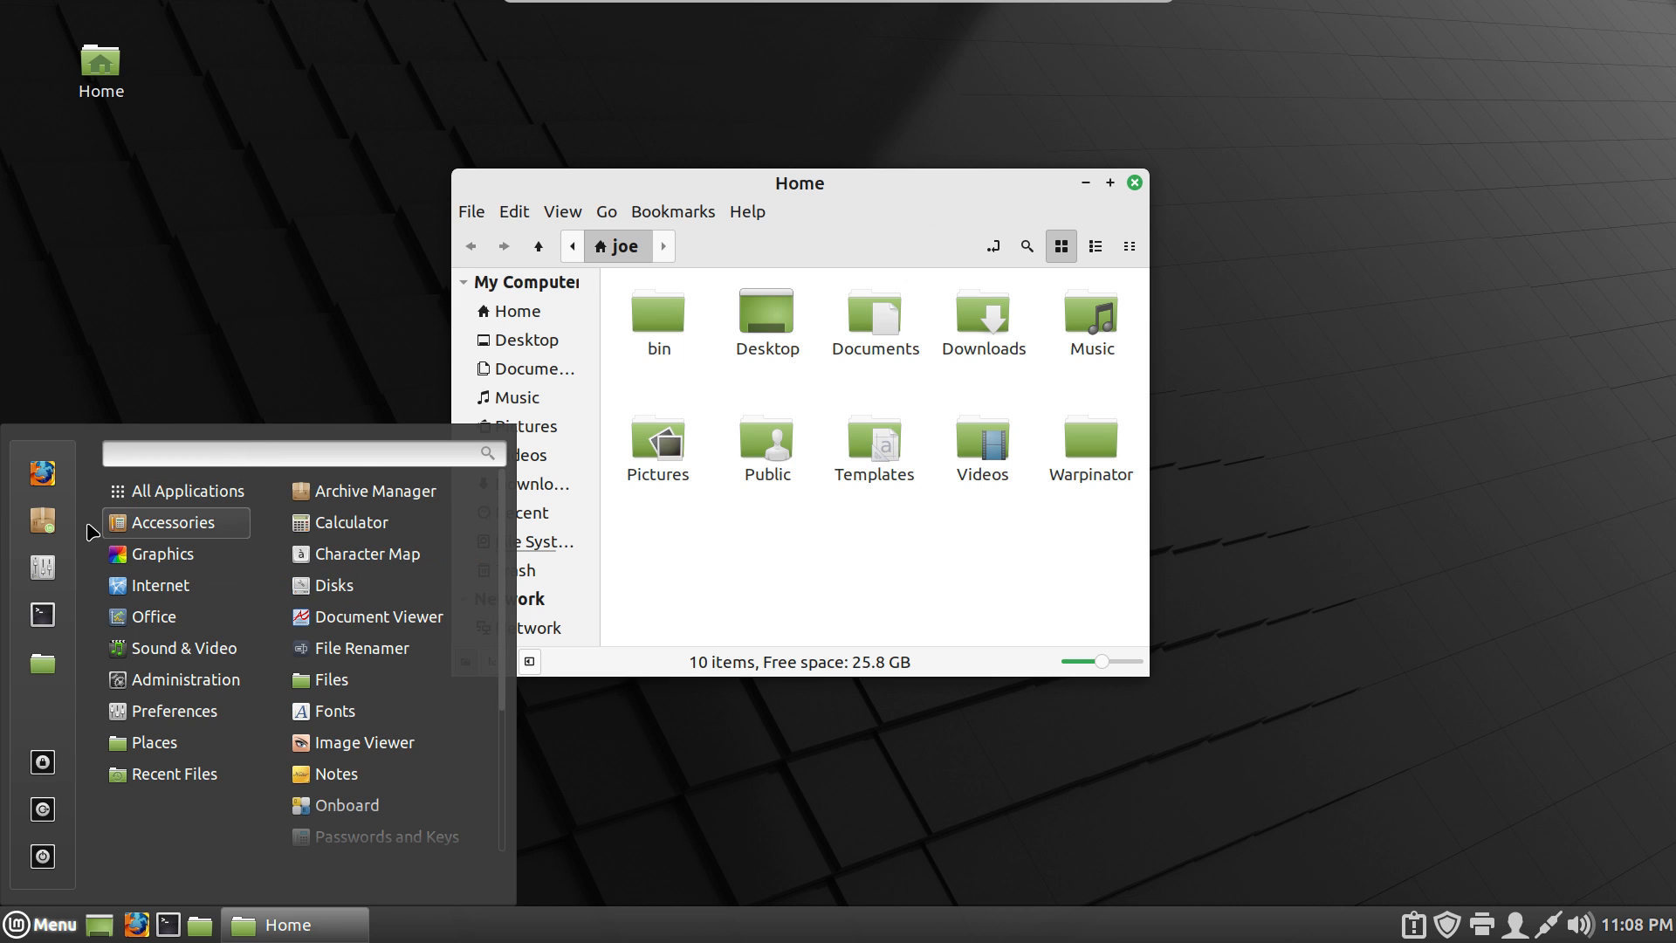
pyautogui.click(42, 569)
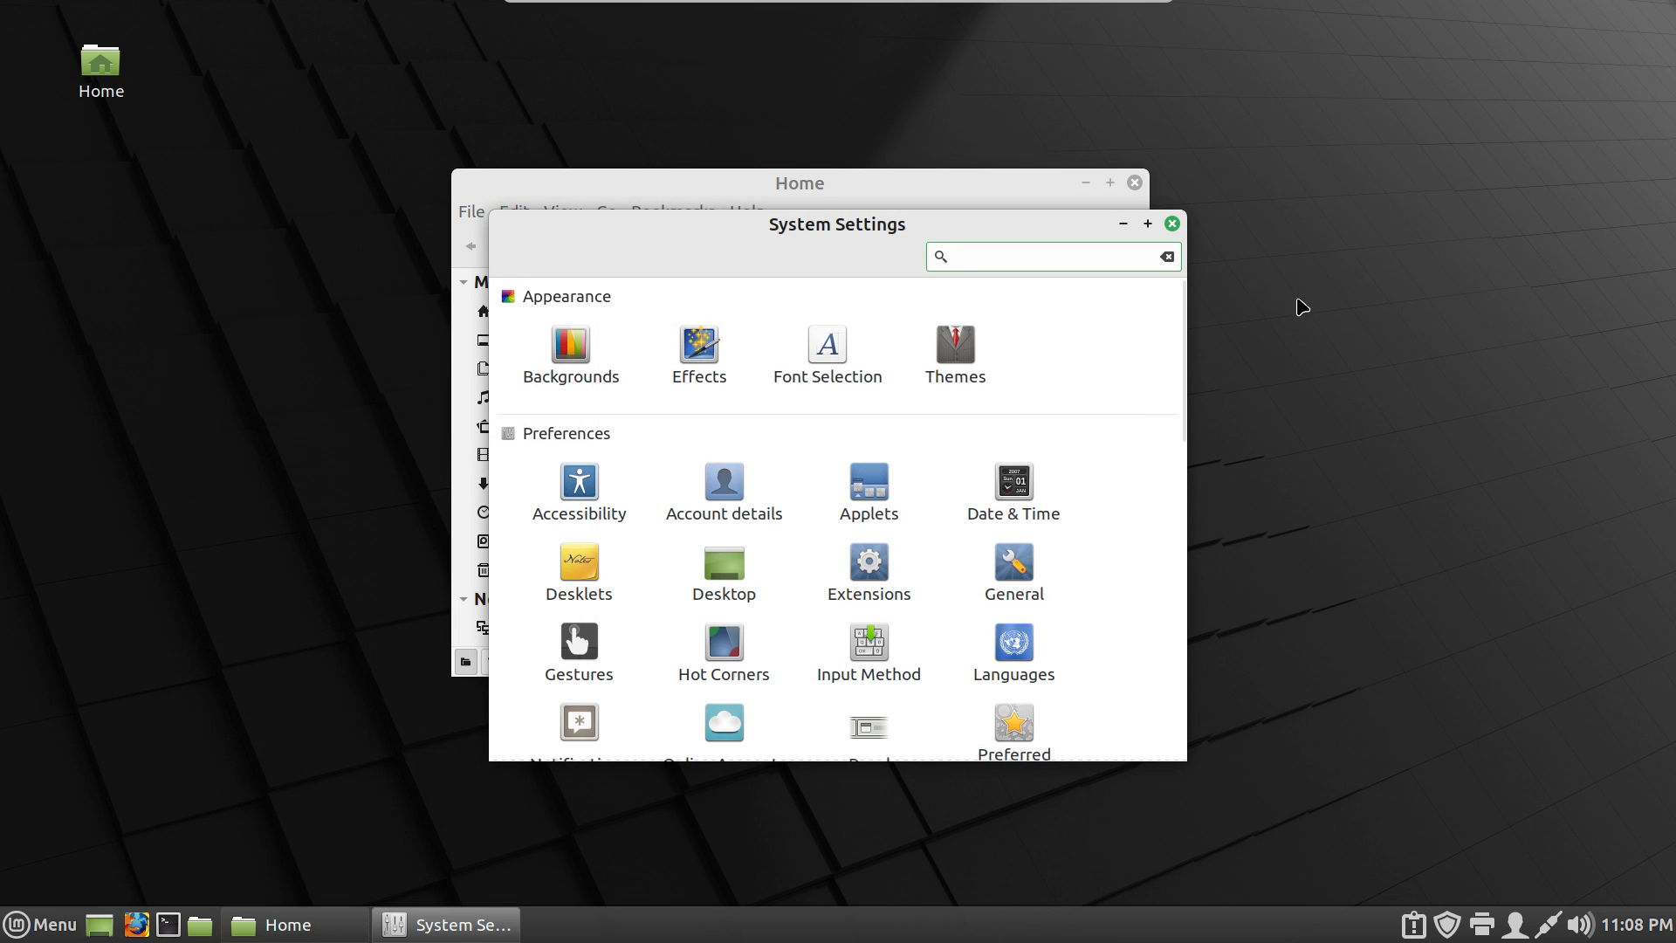
pyautogui.click(960, 342)
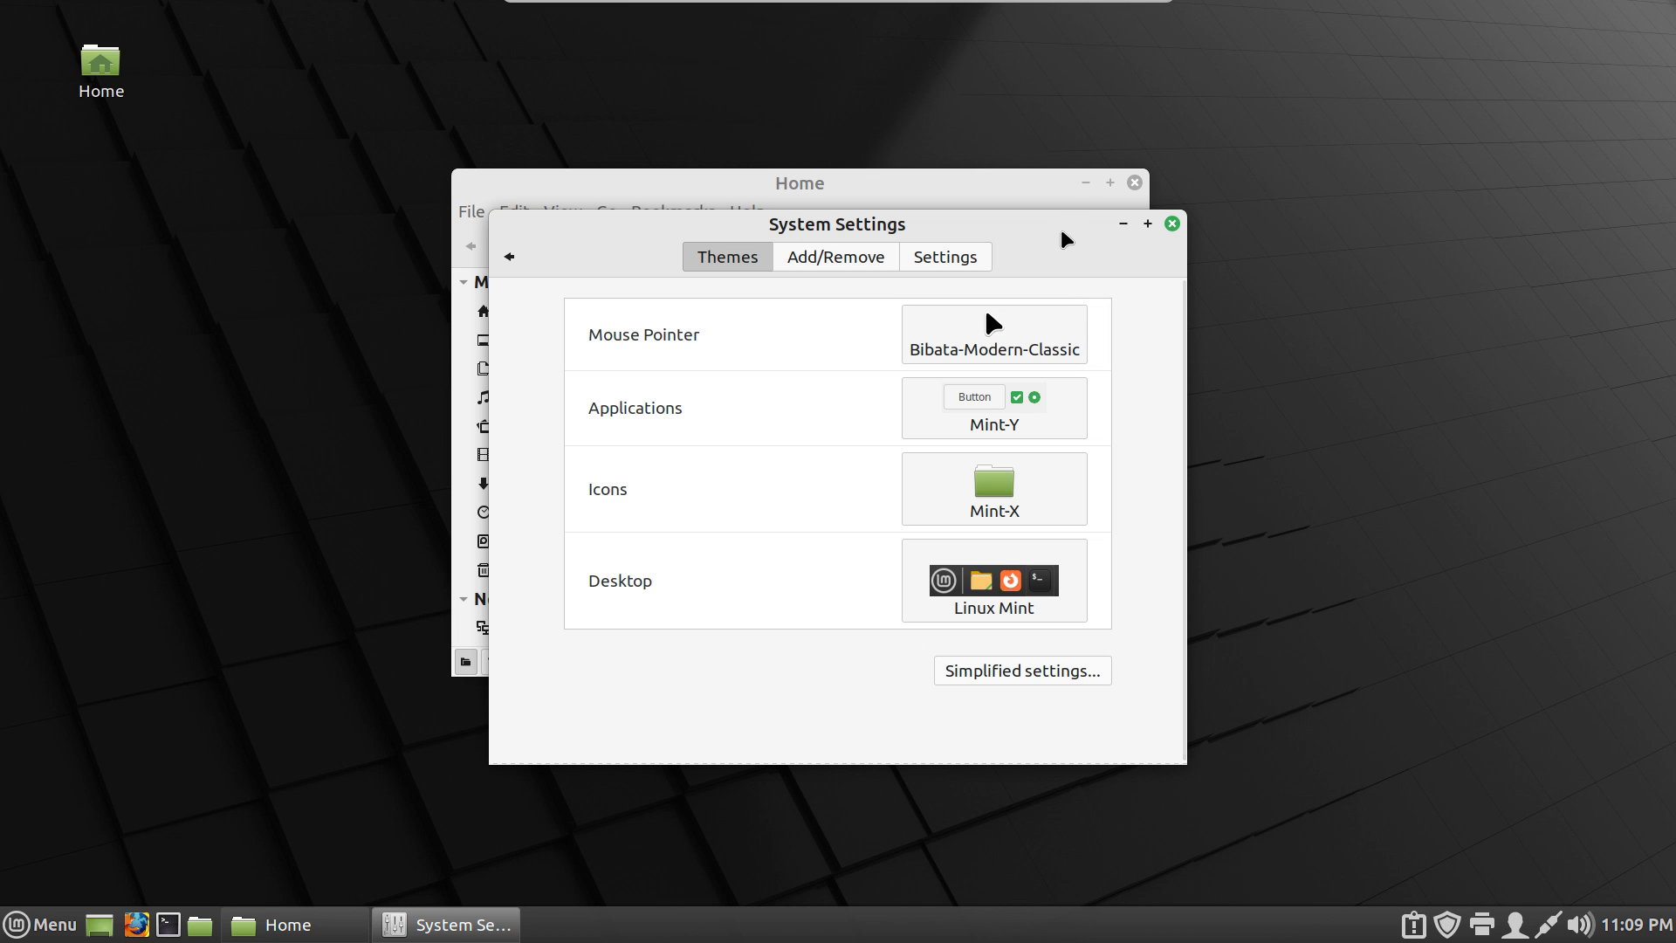
pyautogui.click(1023, 397)
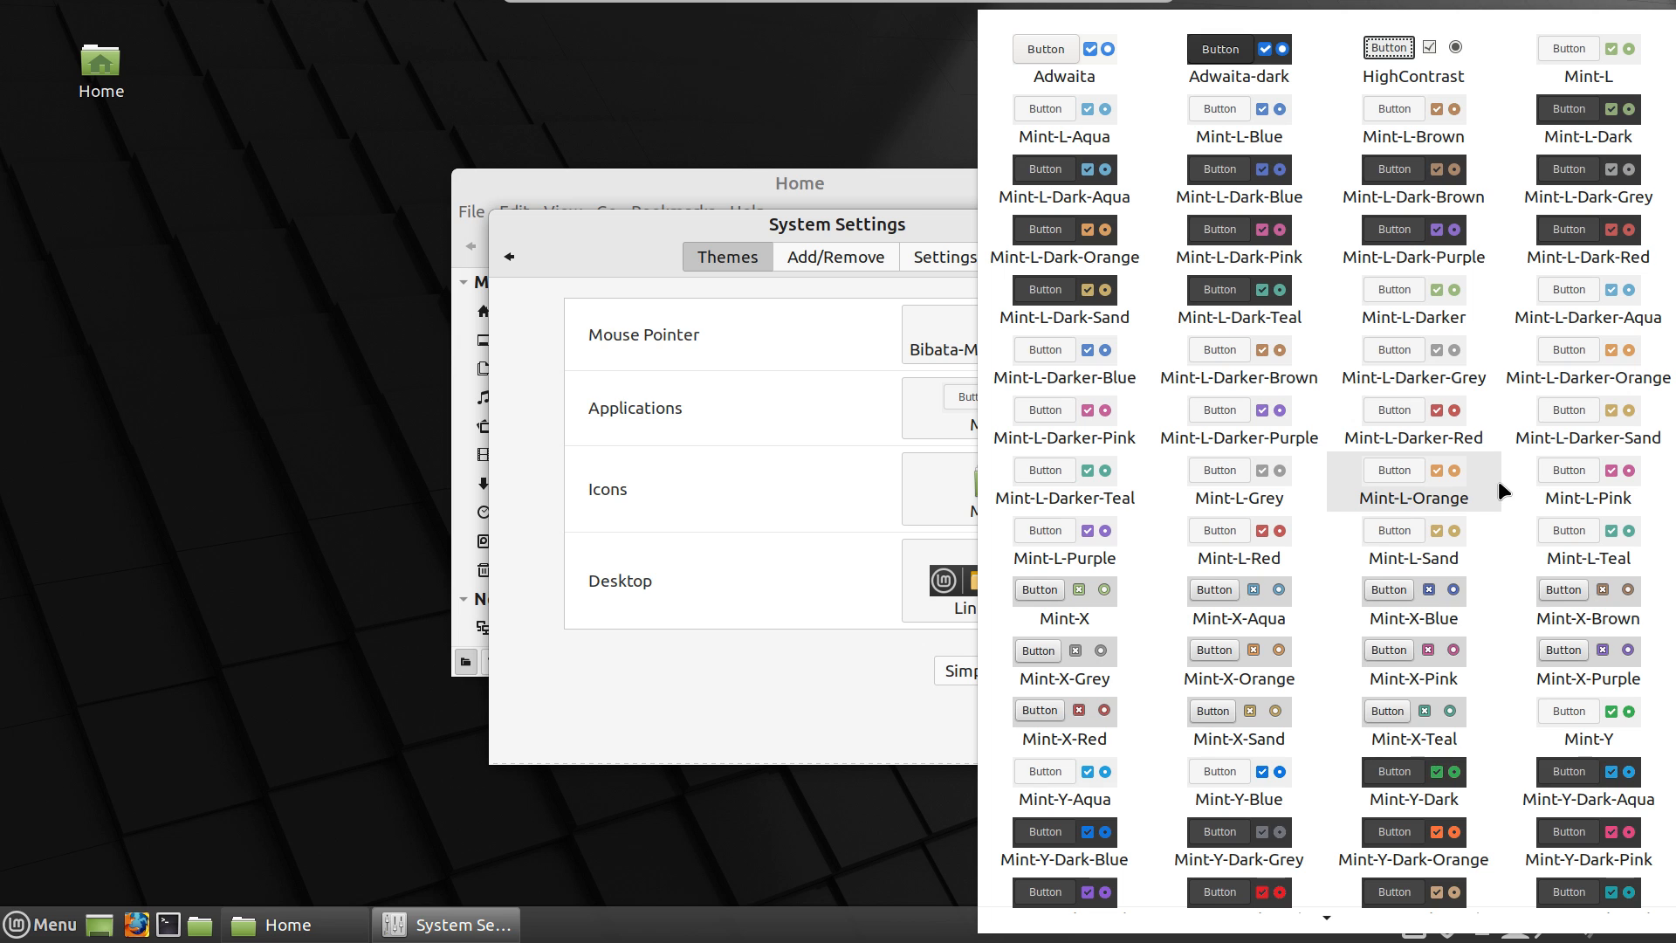
pyautogui.scroll(-2, 1500, 450)
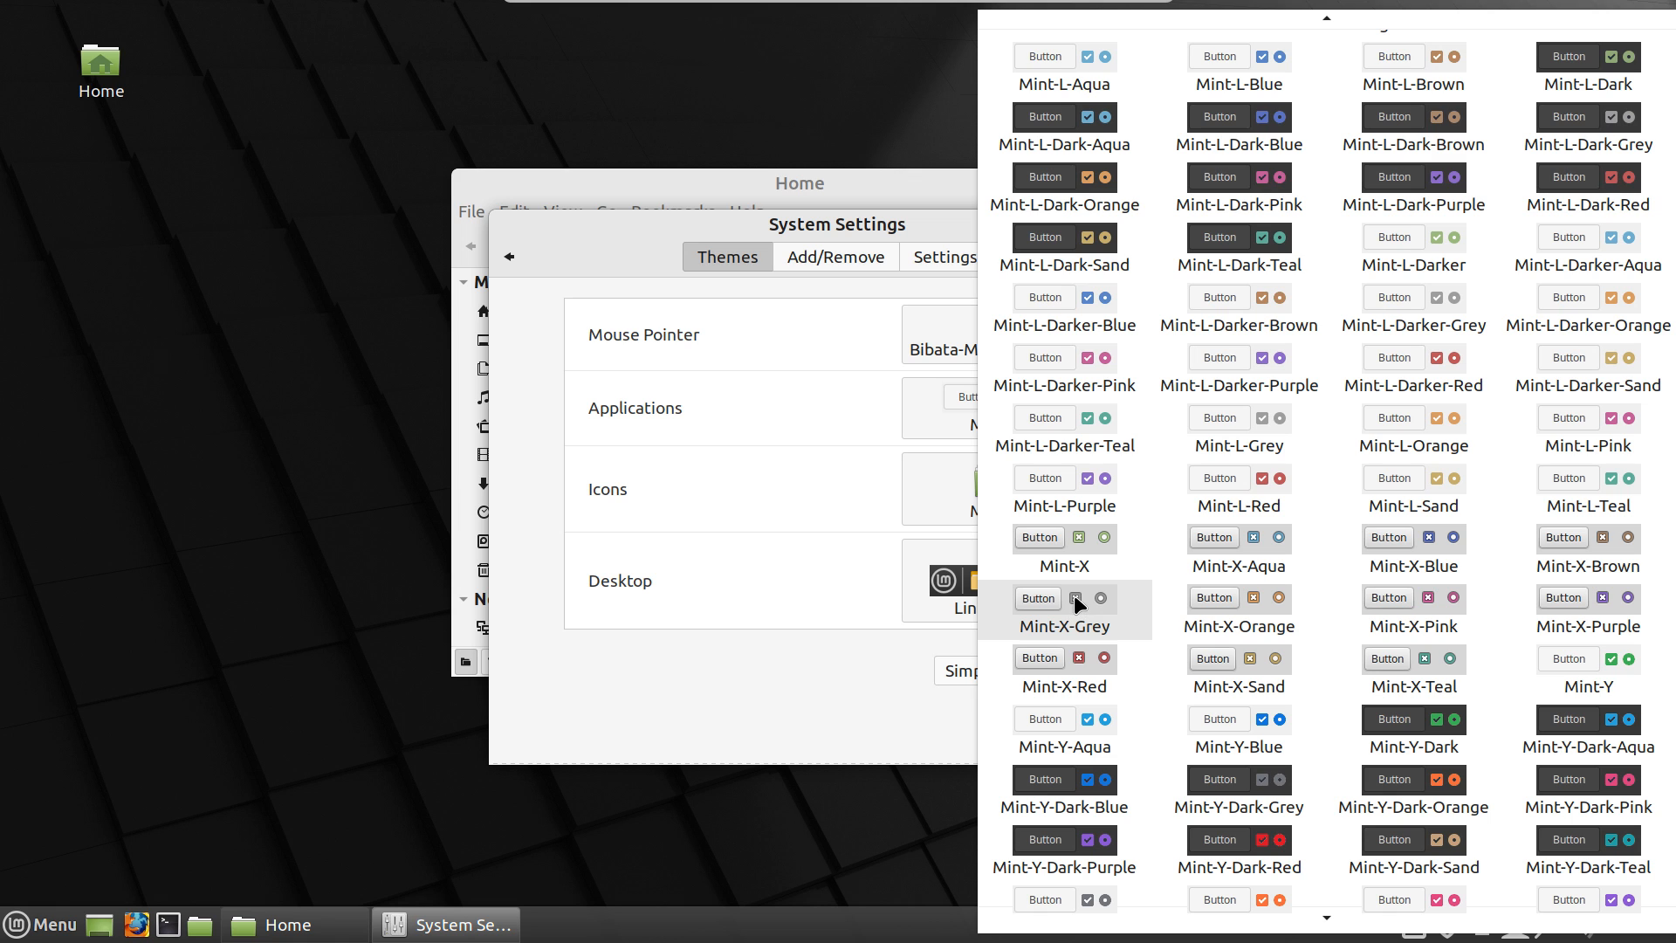
pyautogui.click(1082, 537)
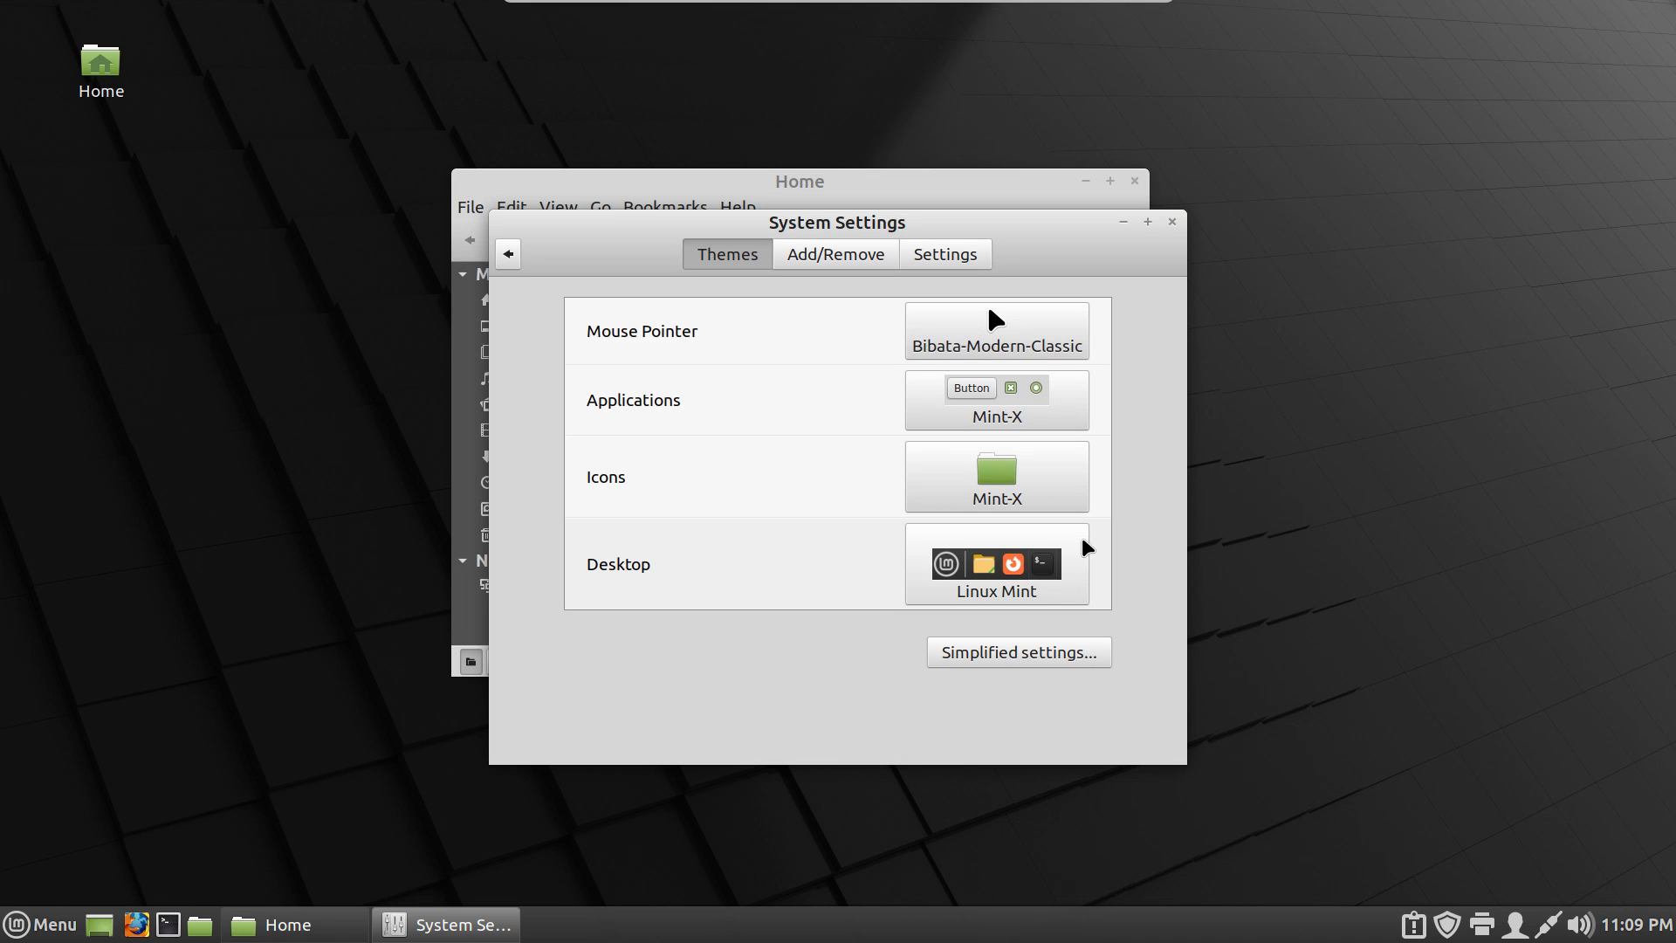
pyautogui.click(1173, 222)
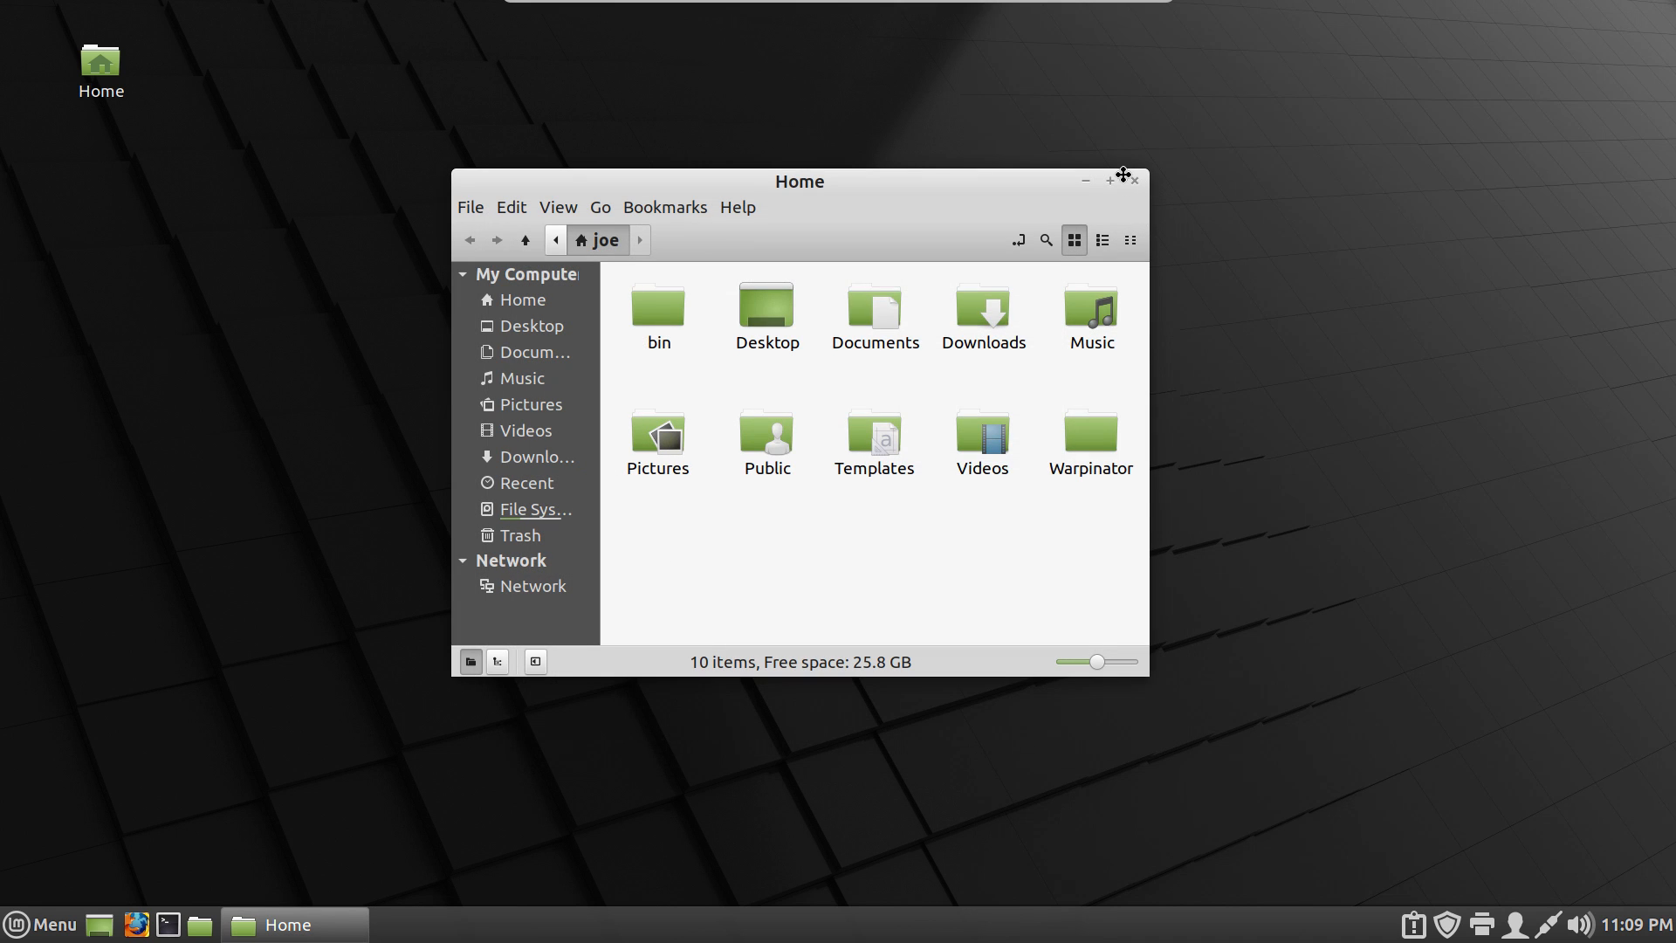
# Close the Home folder window and shut down the virtual machine's system
pyautogui.click(1137, 184)
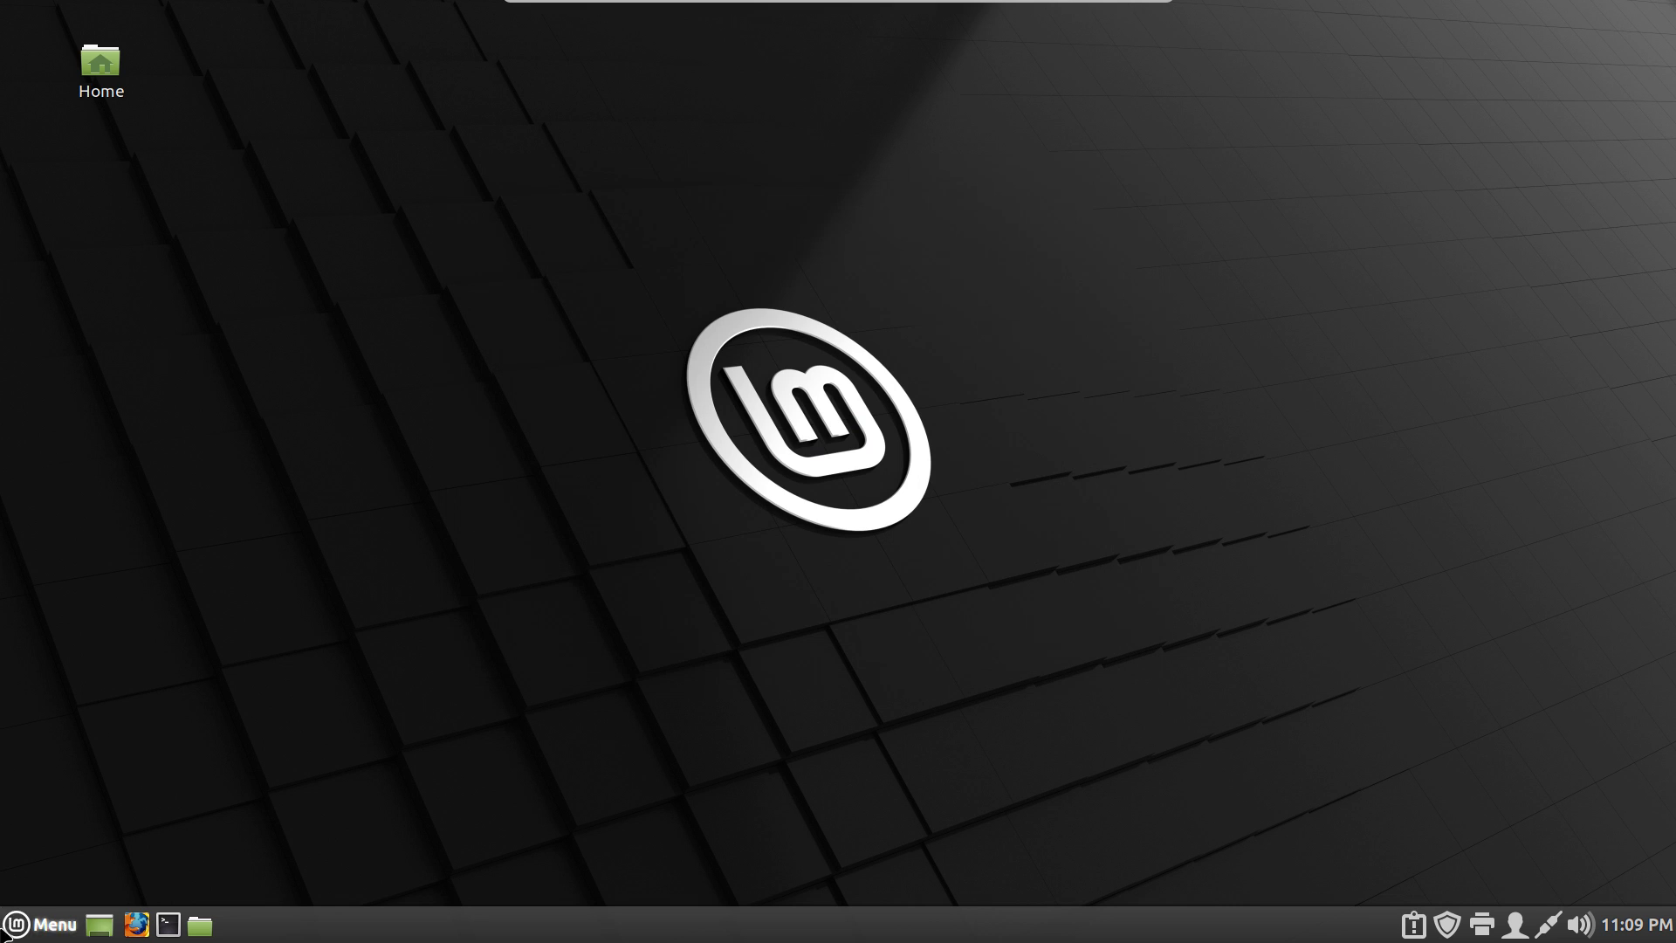
pyautogui.click(13, 925)
pyautogui.click(42, 855)
pyautogui.click(1041, 520)
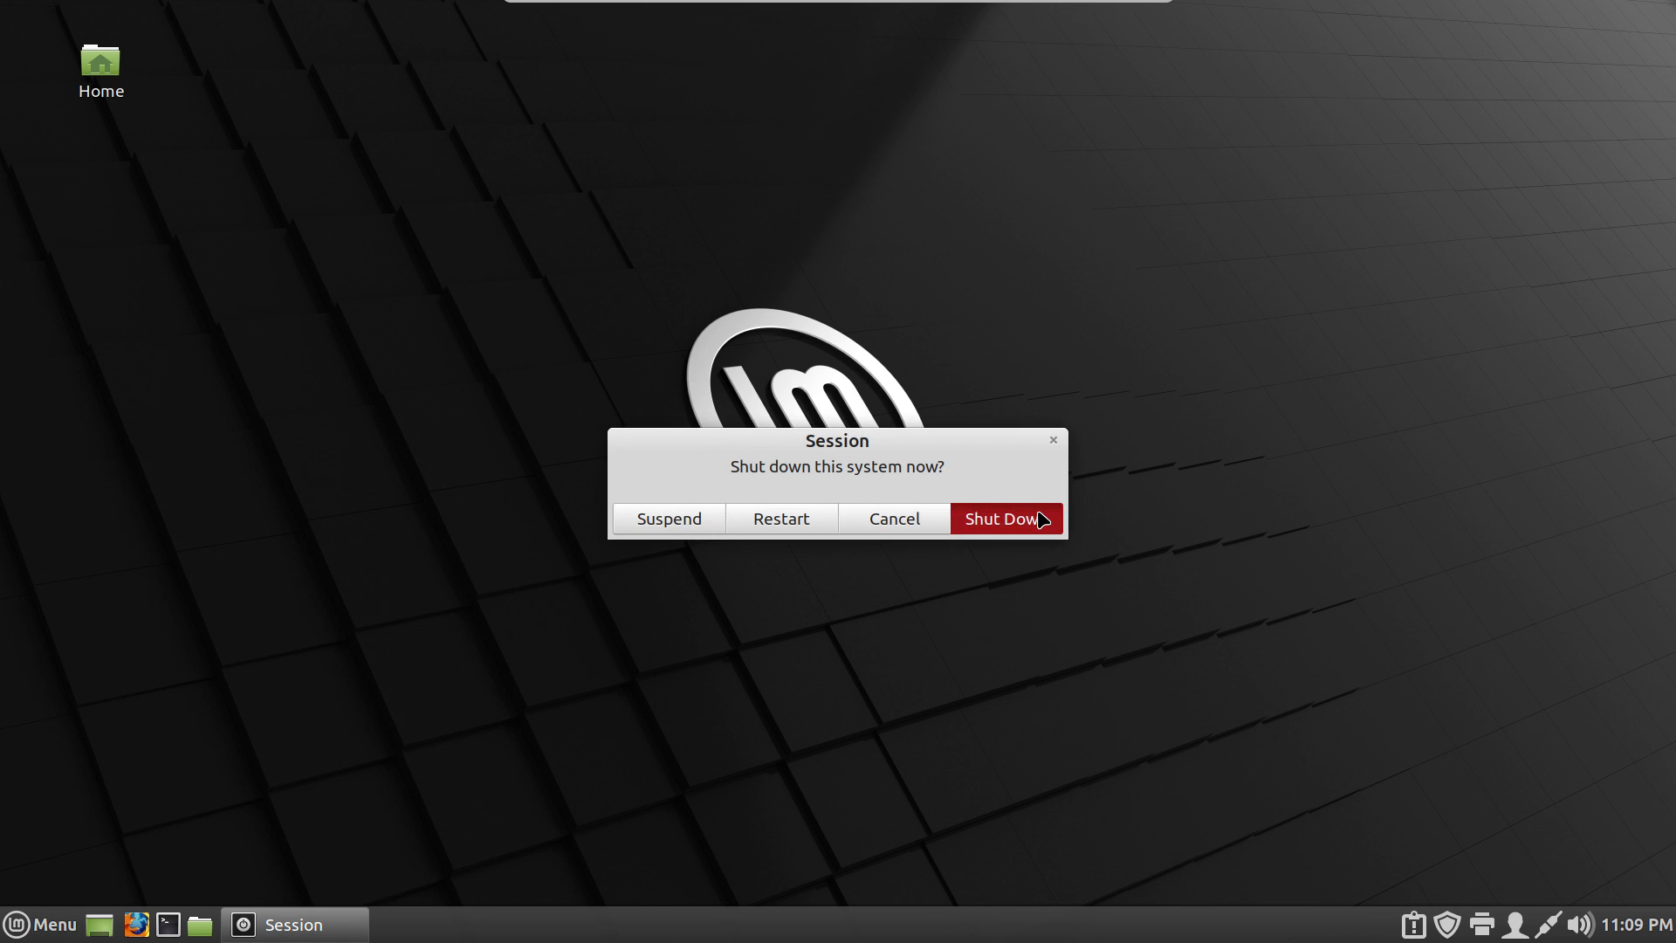